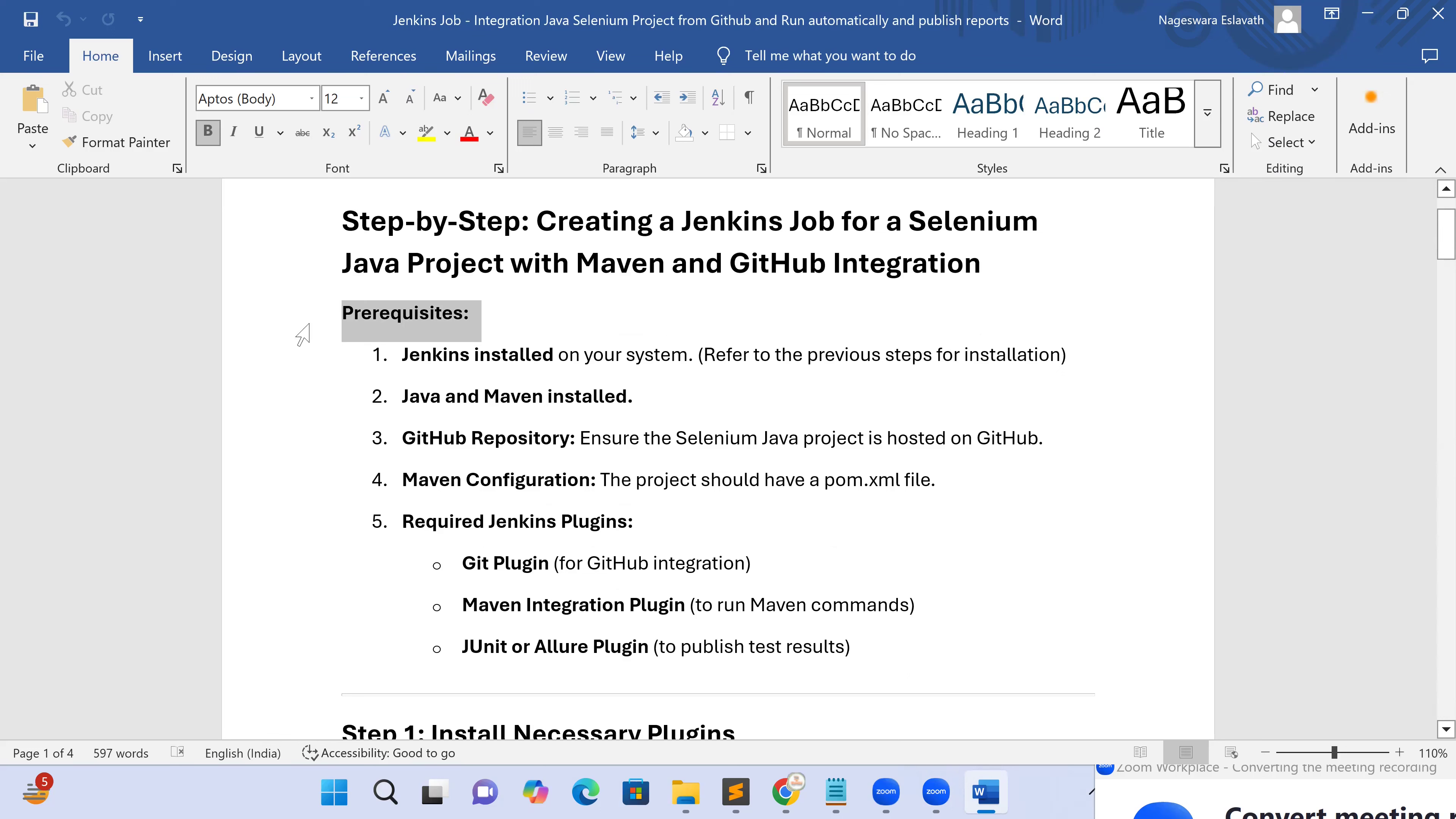
Review the guide's prerequisites, the required Maven Integration plugin and the Step 1: Install Necessary Plugins heading
left_click(519, 415)
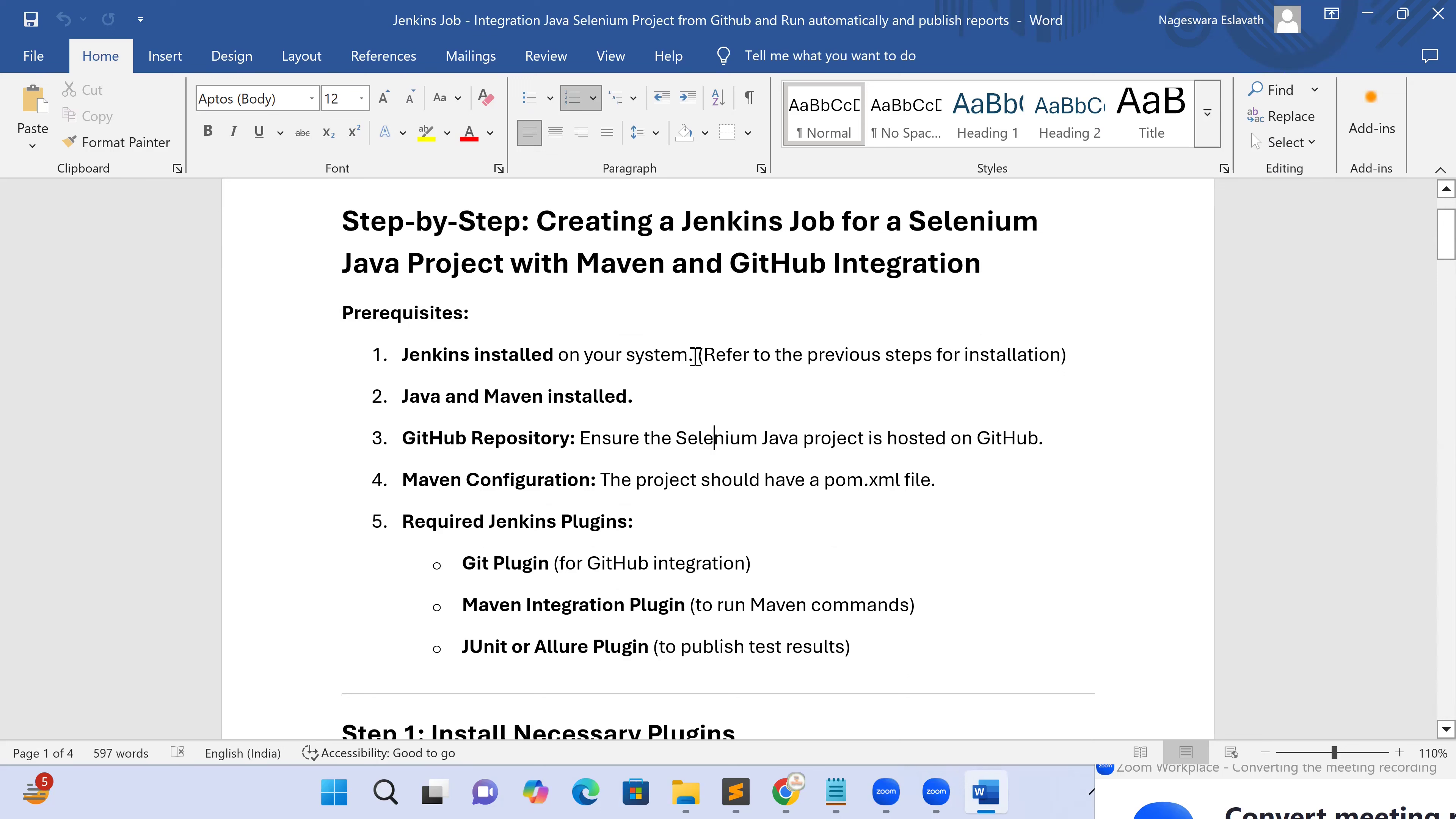
left_click_drag(402, 353, 608, 357)
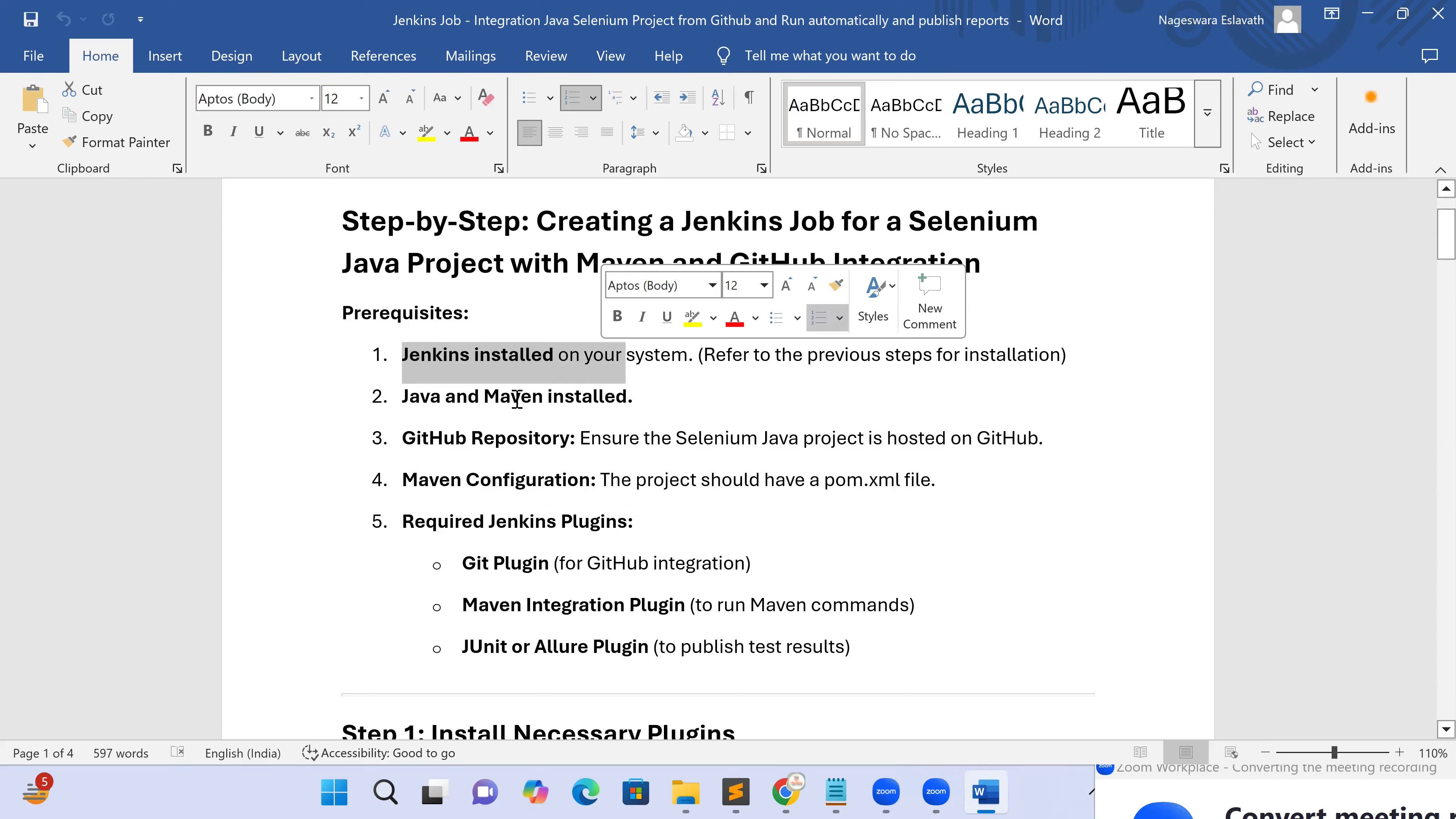
left_click_drag(403, 396, 615, 395)
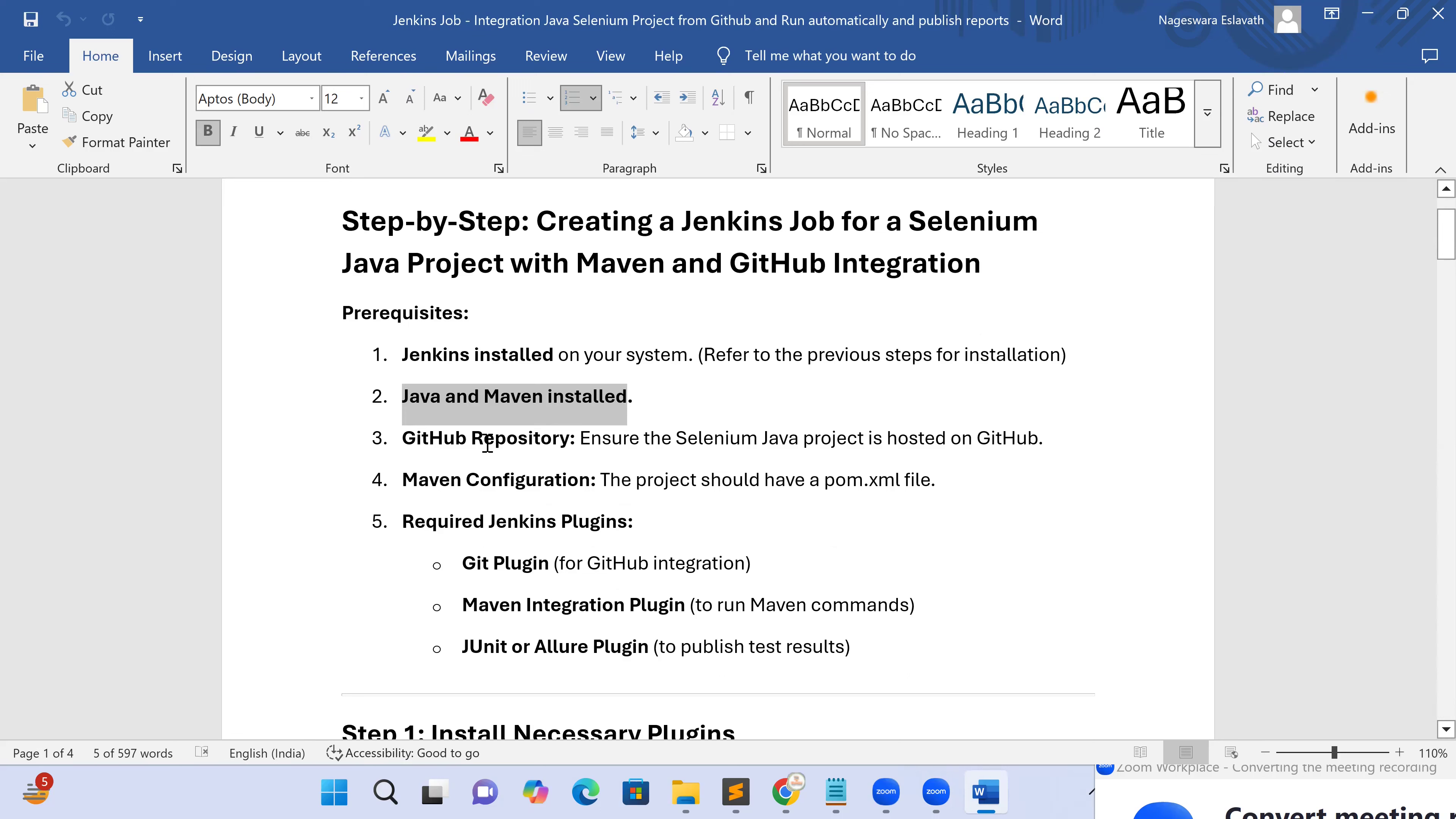
left_click_drag(404, 437, 541, 431)
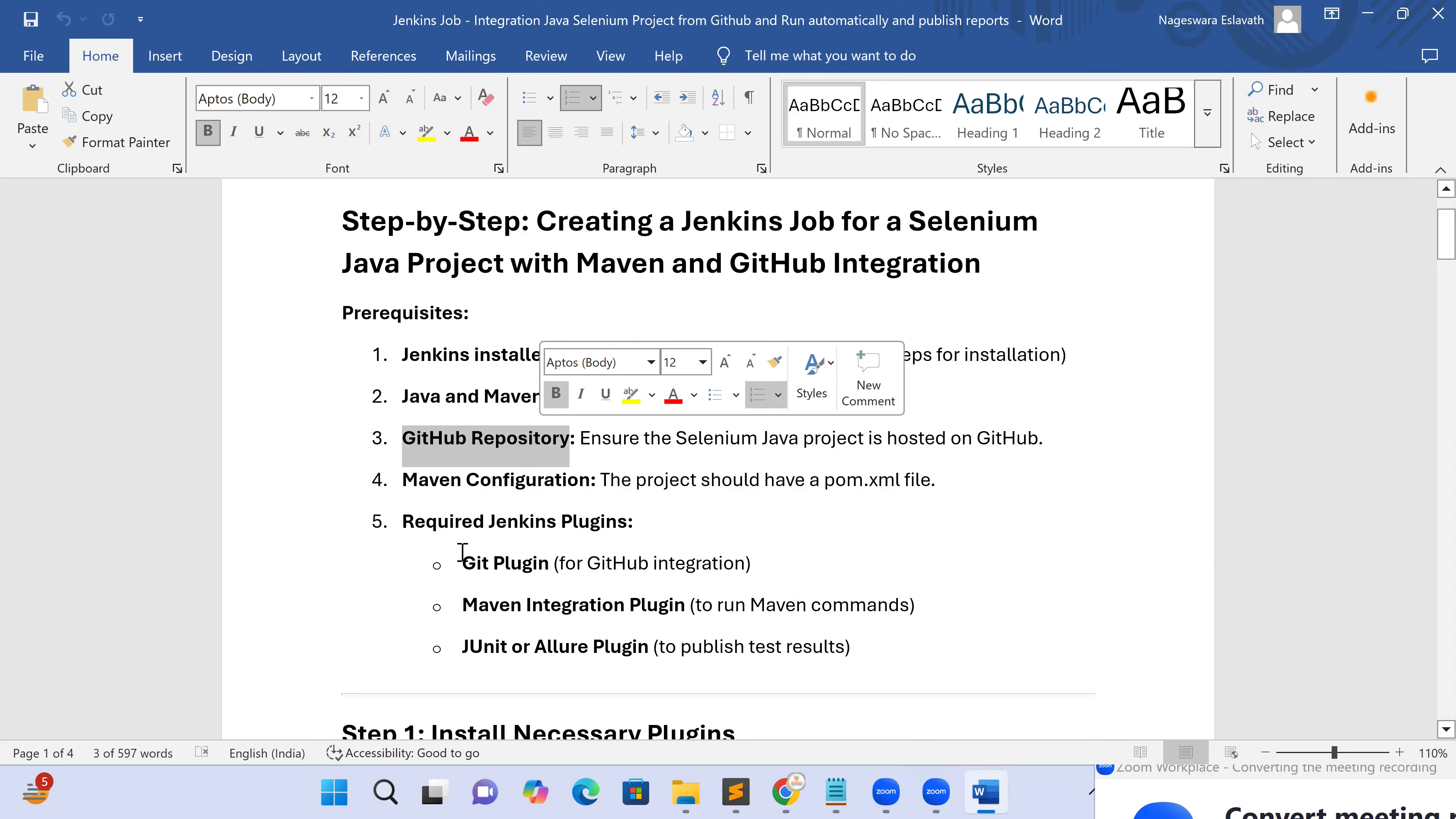
scroll(462, 551, "down", 1)
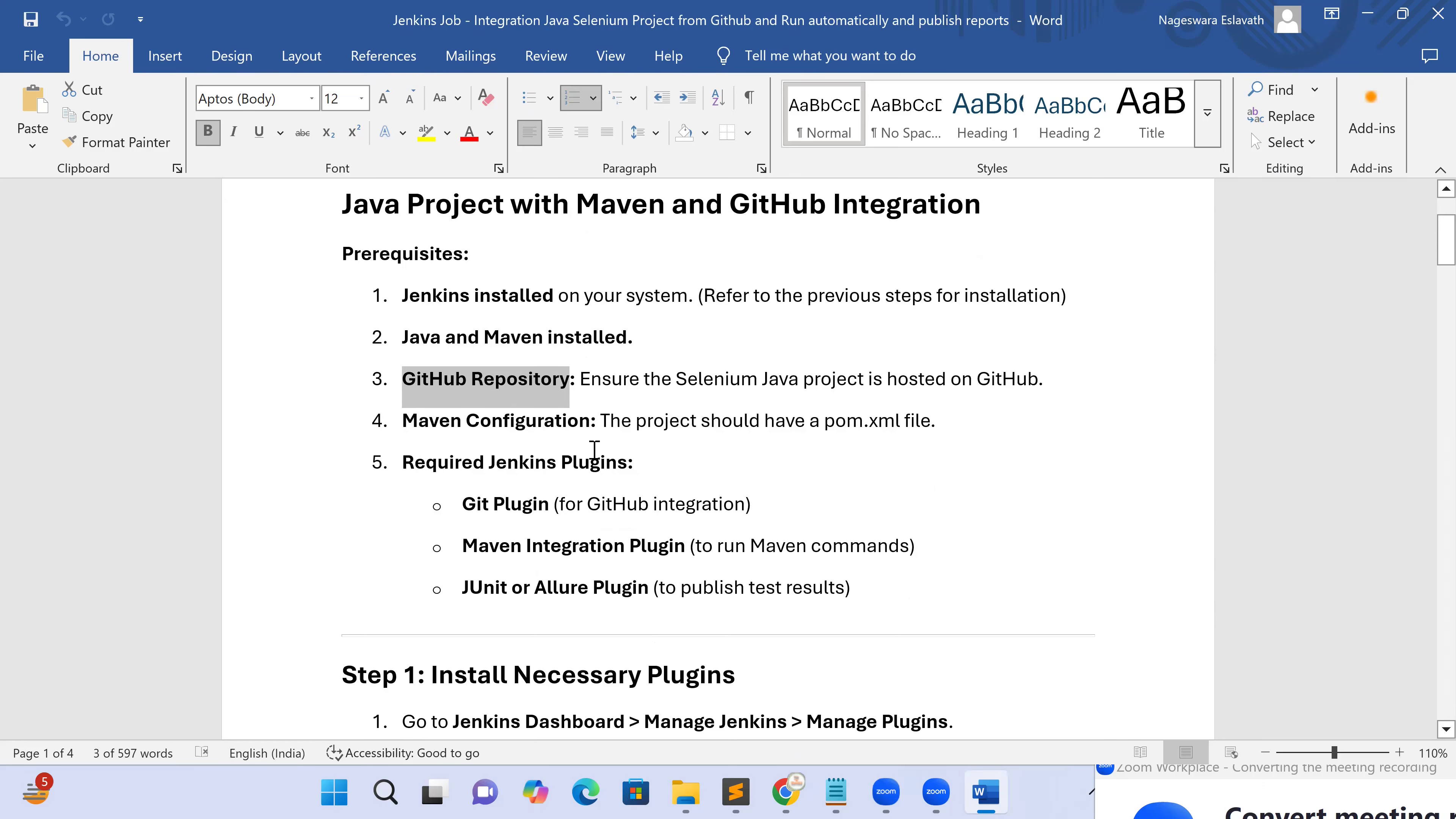
triple_click(644, 453)
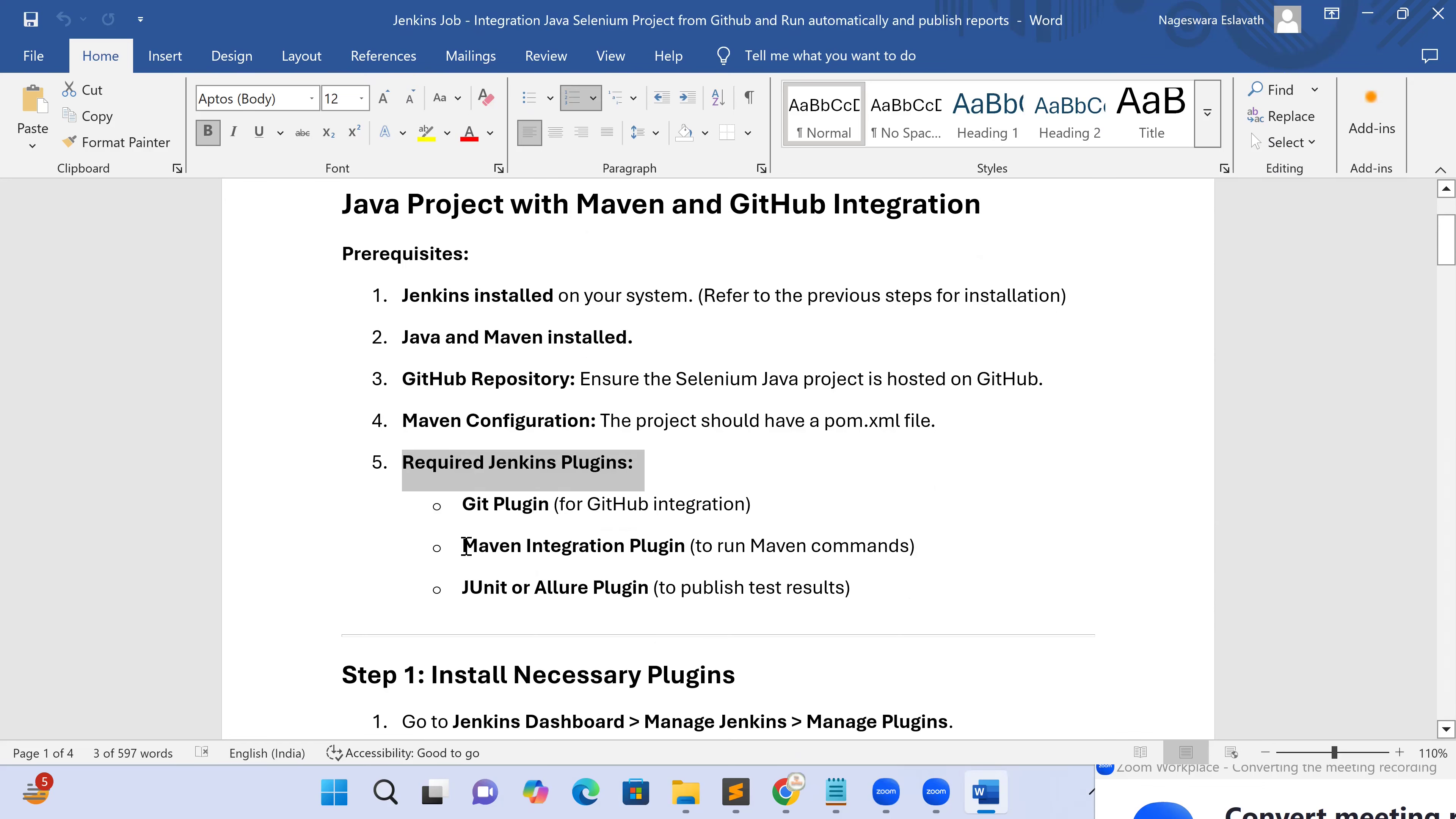
left_click_drag(527, 552, 679, 552)
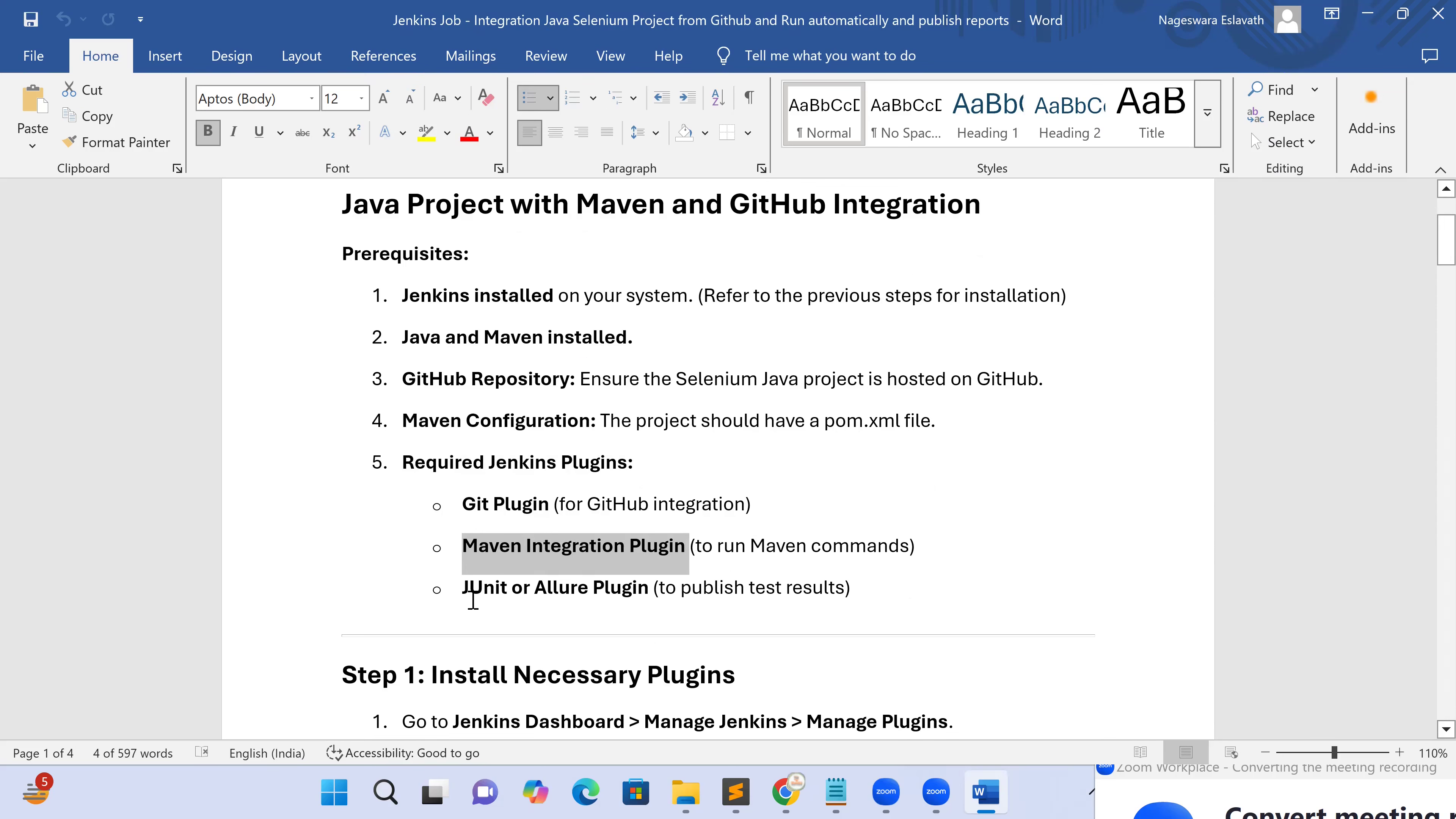
scroll(473, 599, "down", 2)
scroll(473, 599, "down", 2)
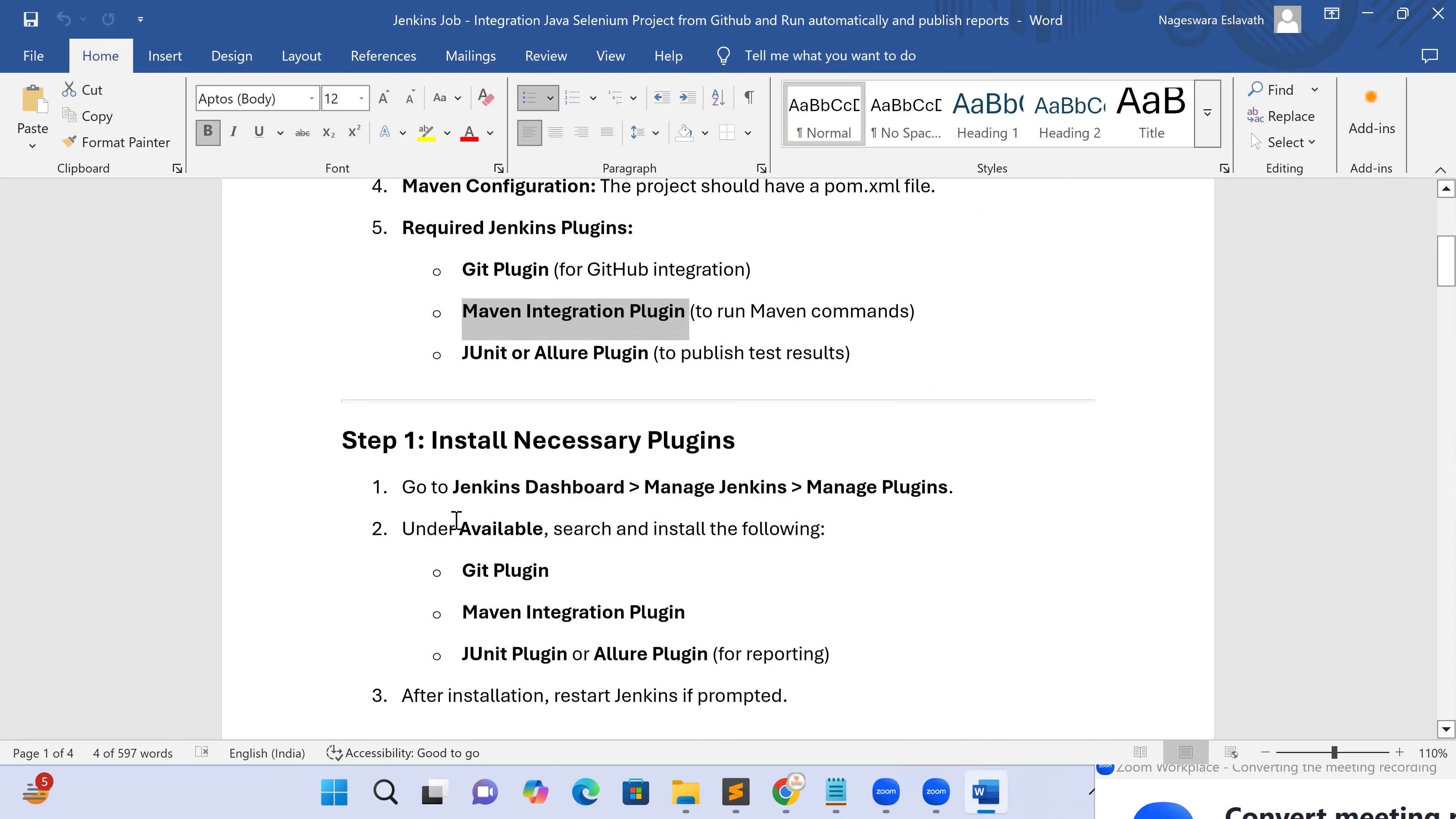
scroll(449, 453, "down", 2)
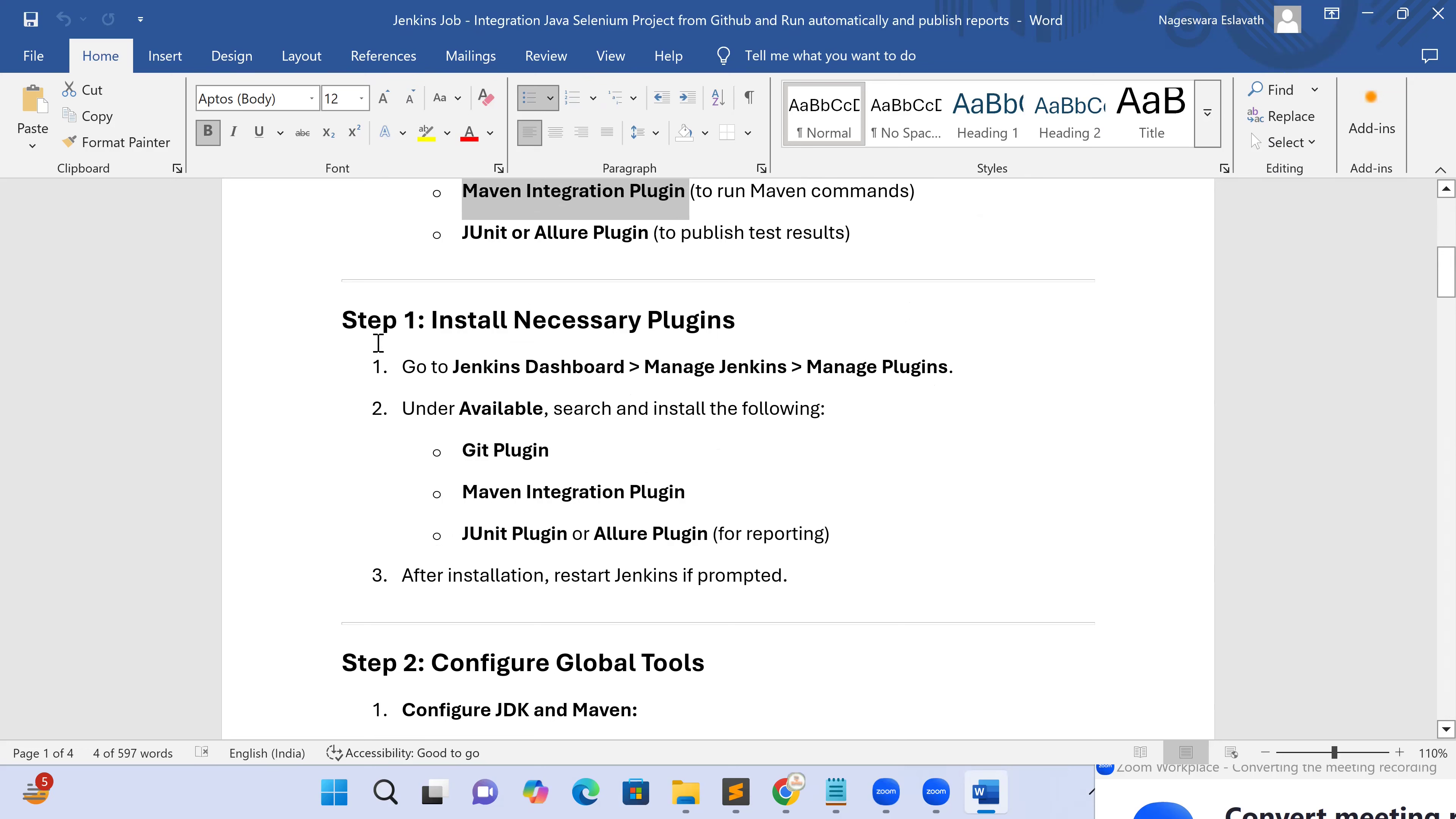
left_click_drag(343, 327, 780, 311)
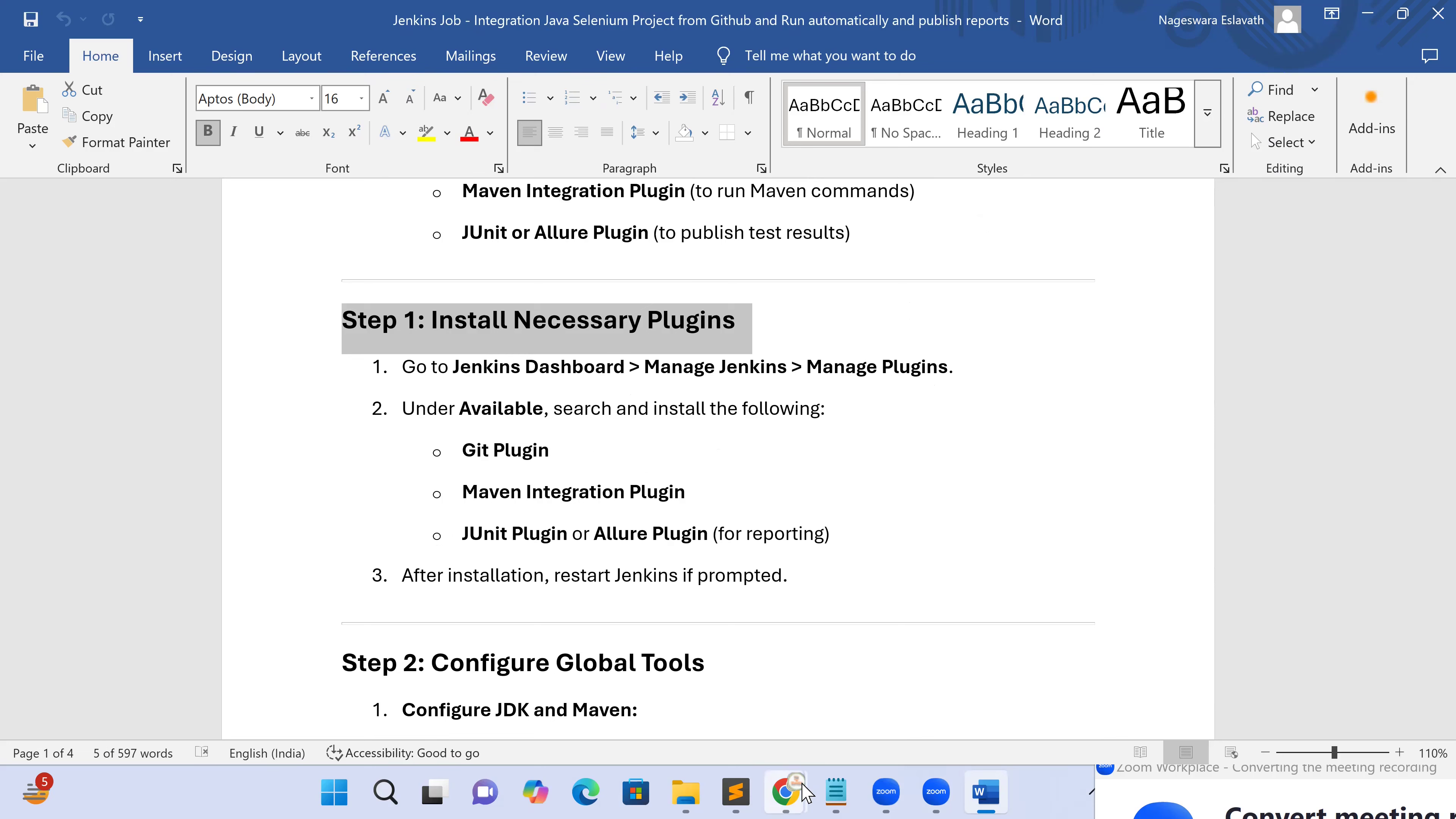
Open Manage Jenkins, also in a background tab, and go to the Plugins page
mouse_move(805, 792)
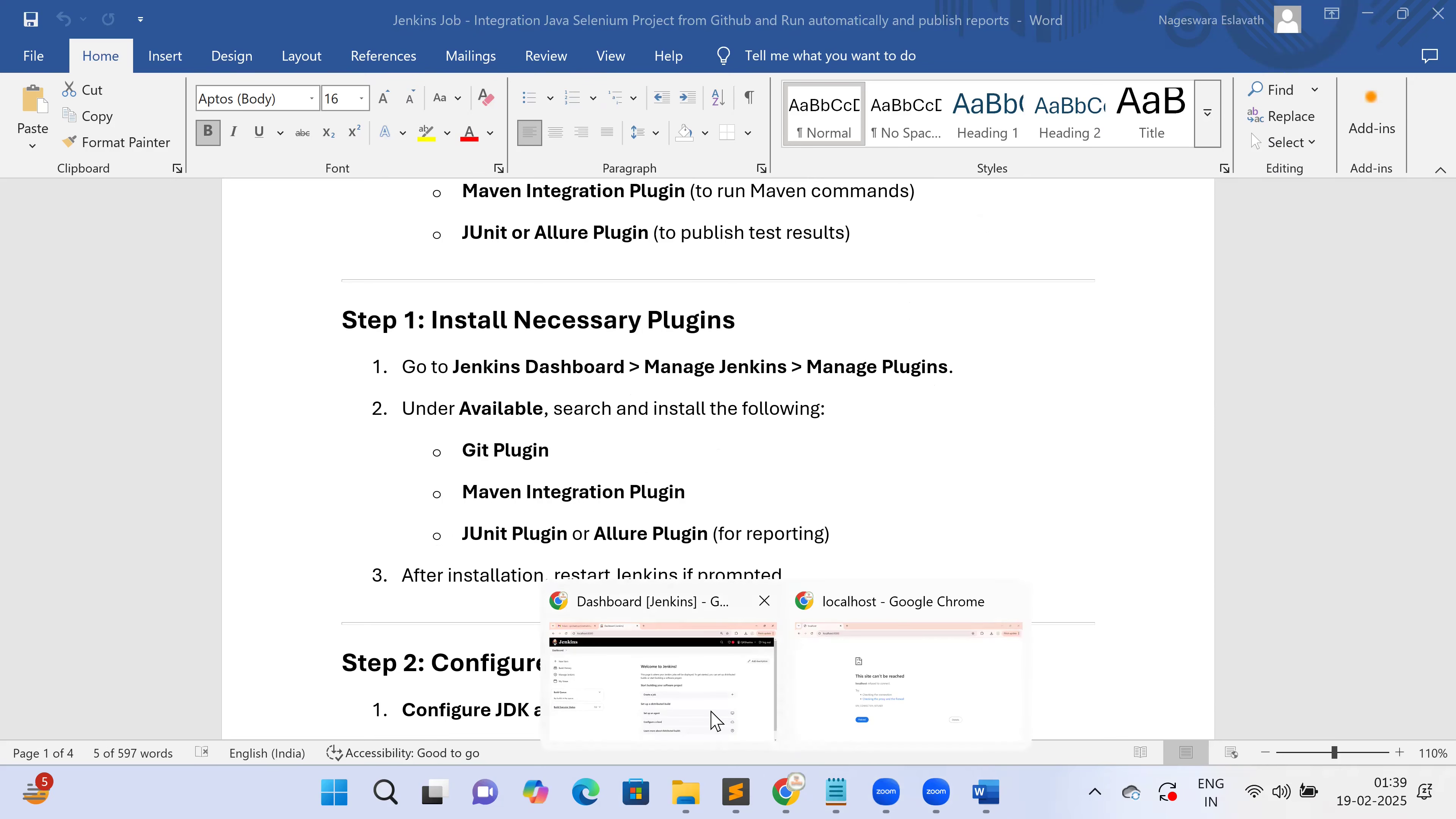
left_click(711, 713)
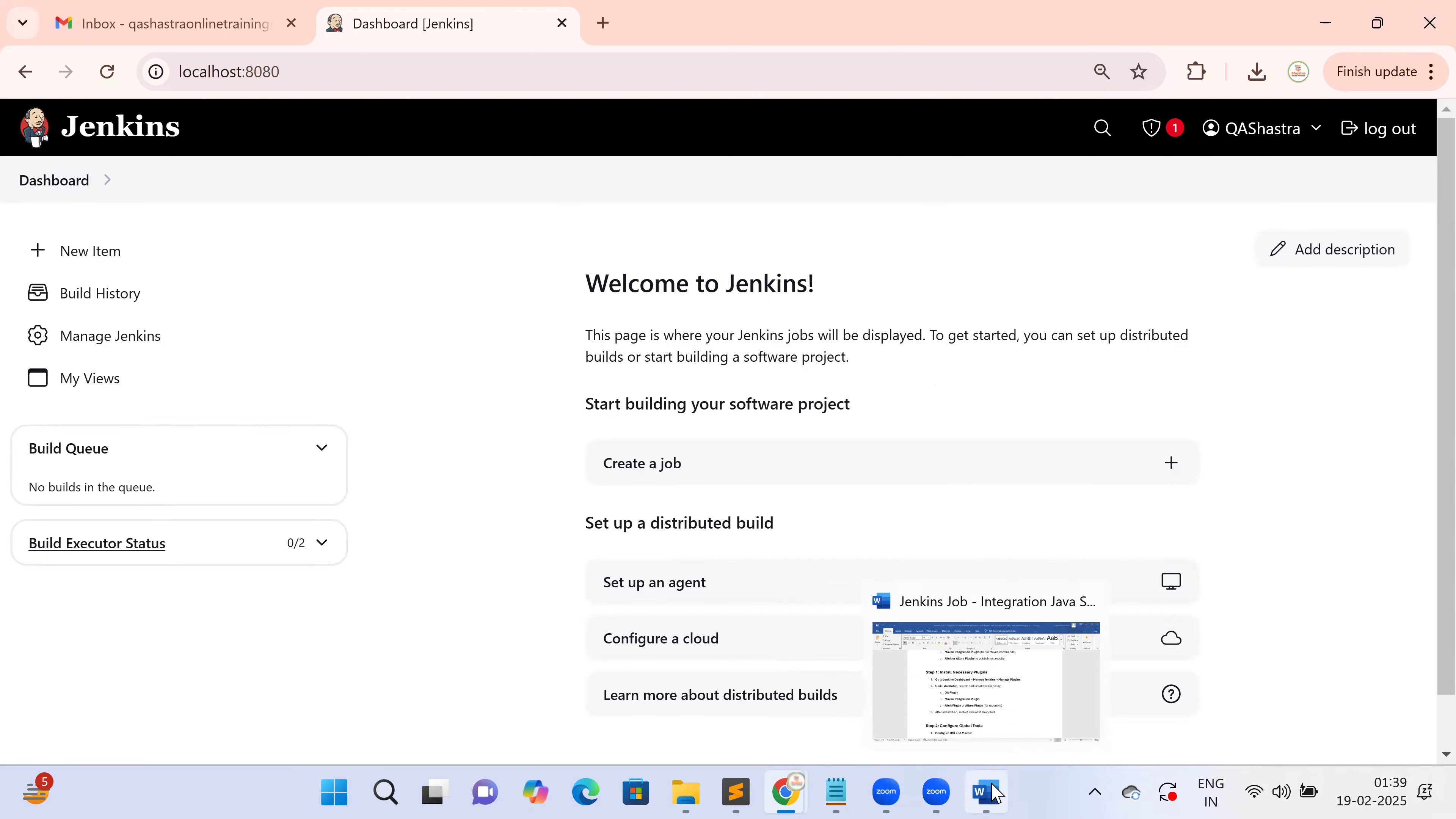
left_click(993, 793)
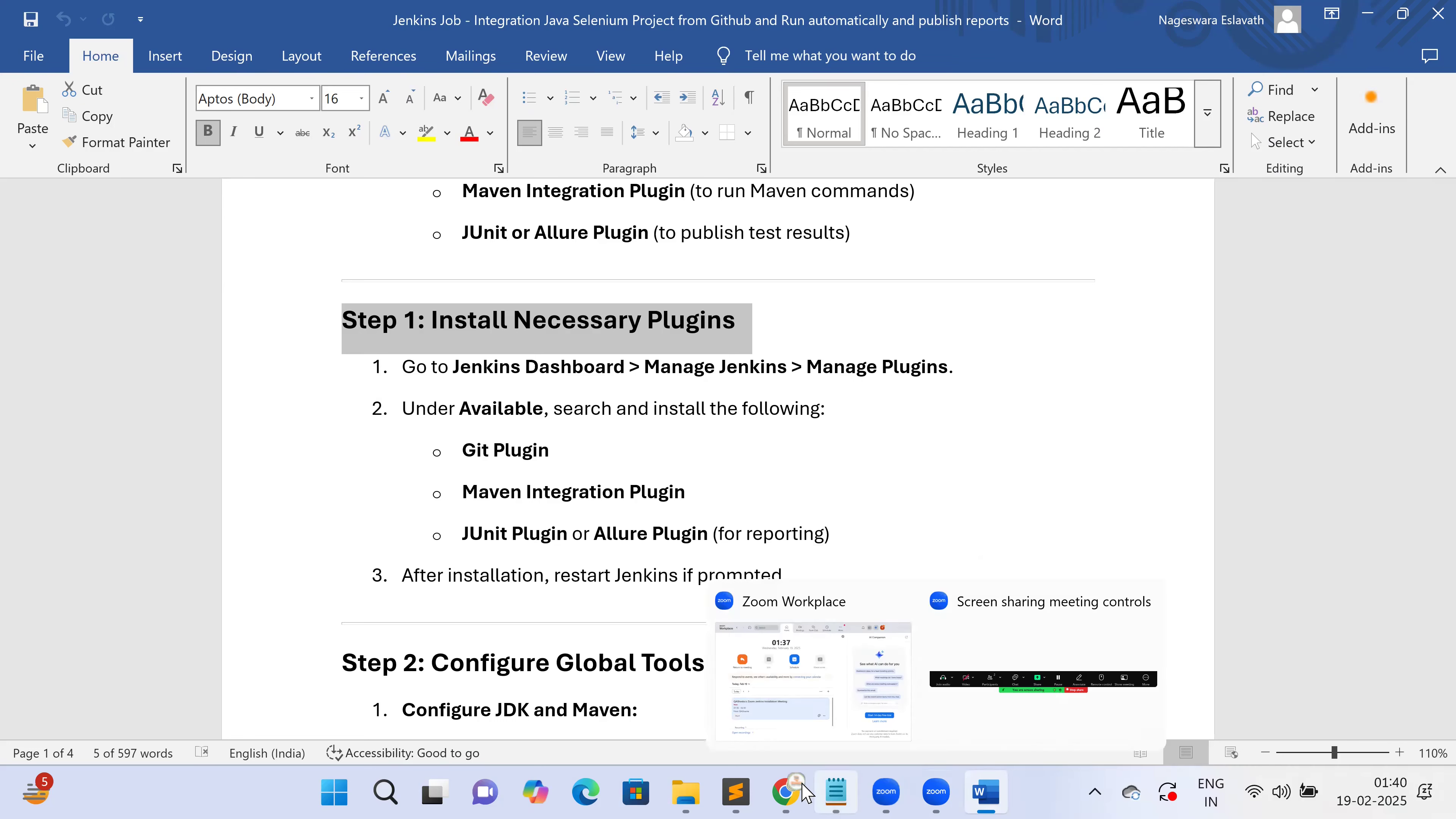
mouse_move(785, 792)
left_click(845, 736)
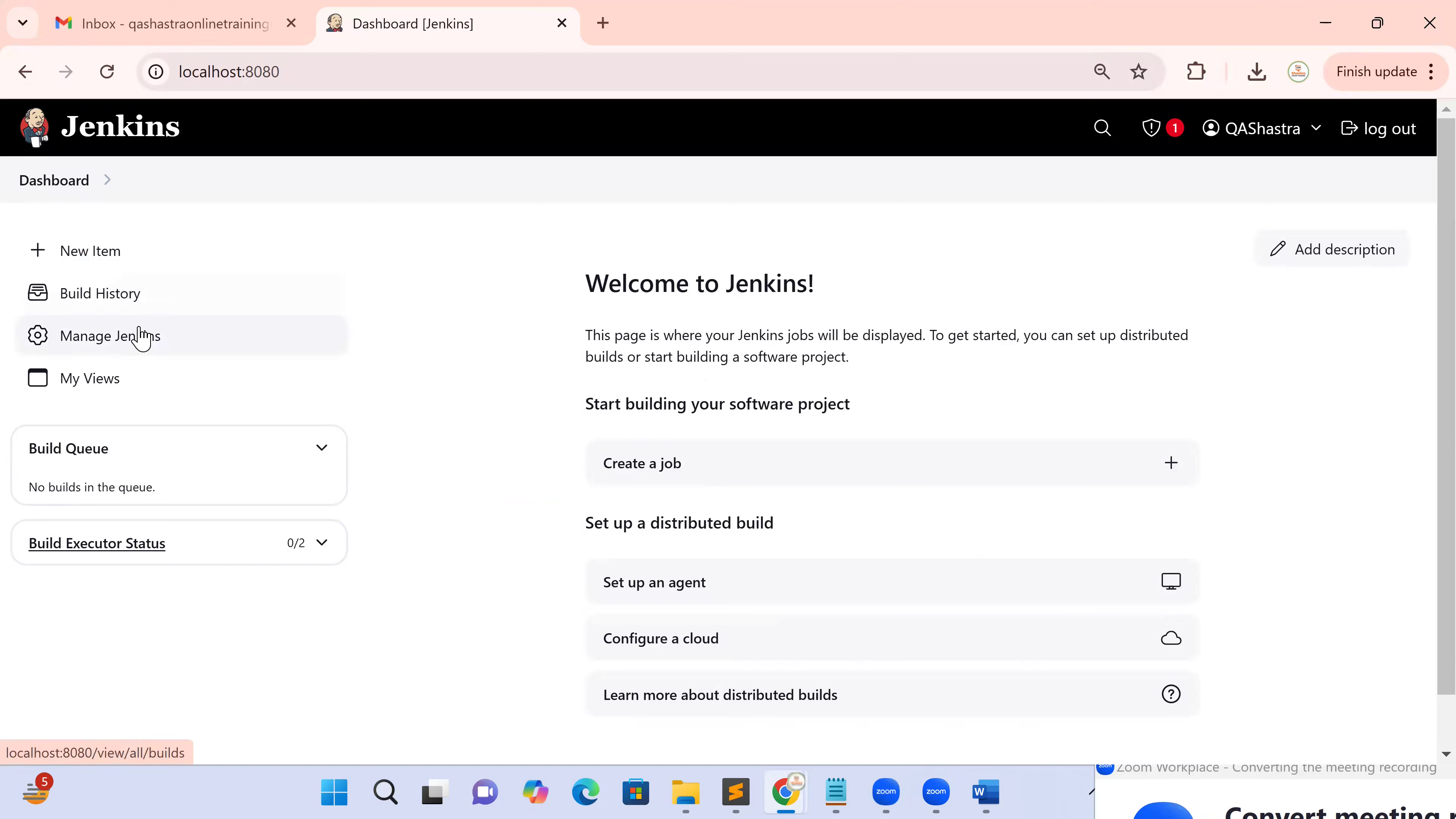
left_click(139, 343)
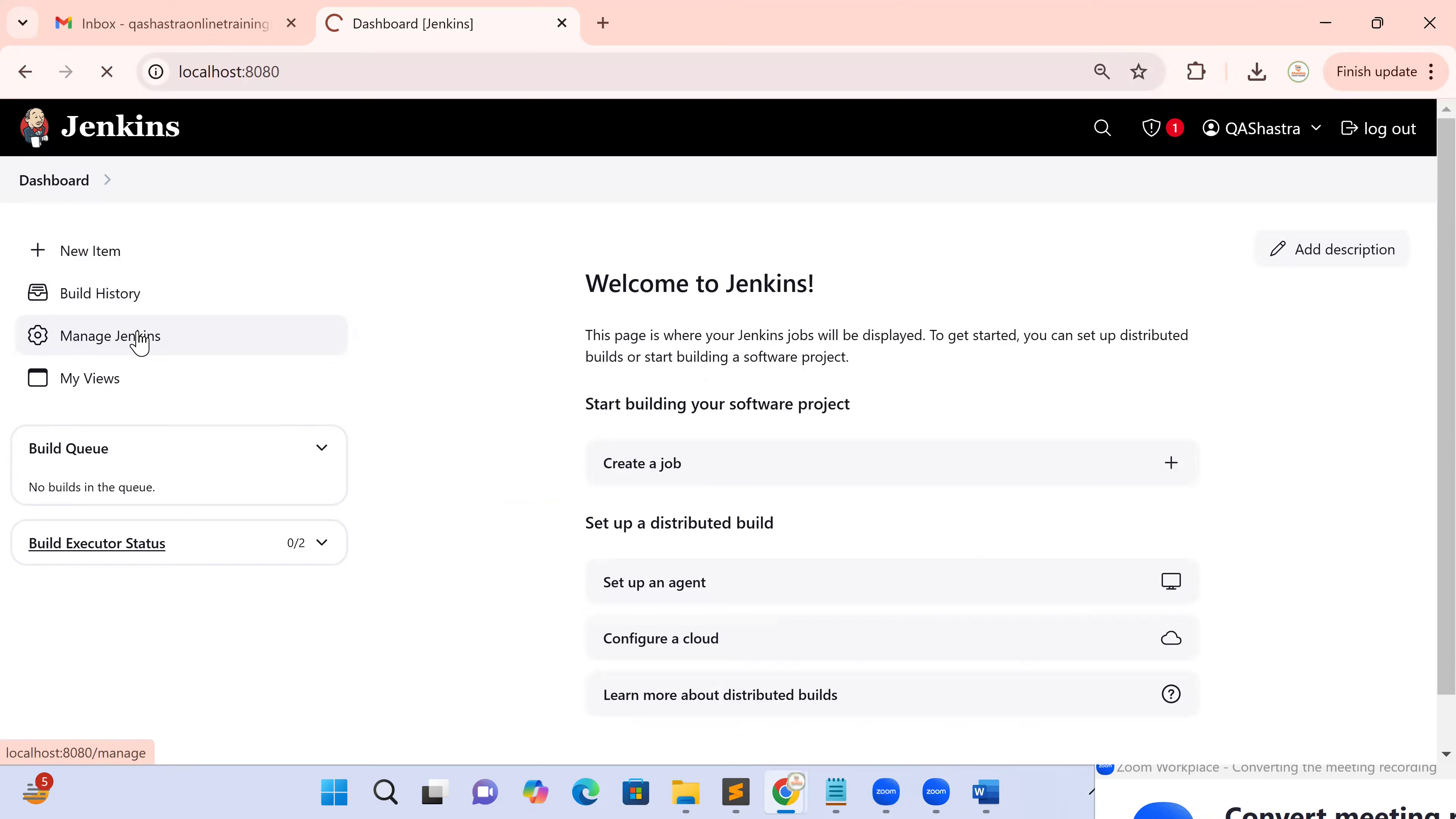
middle_click(84, 347)
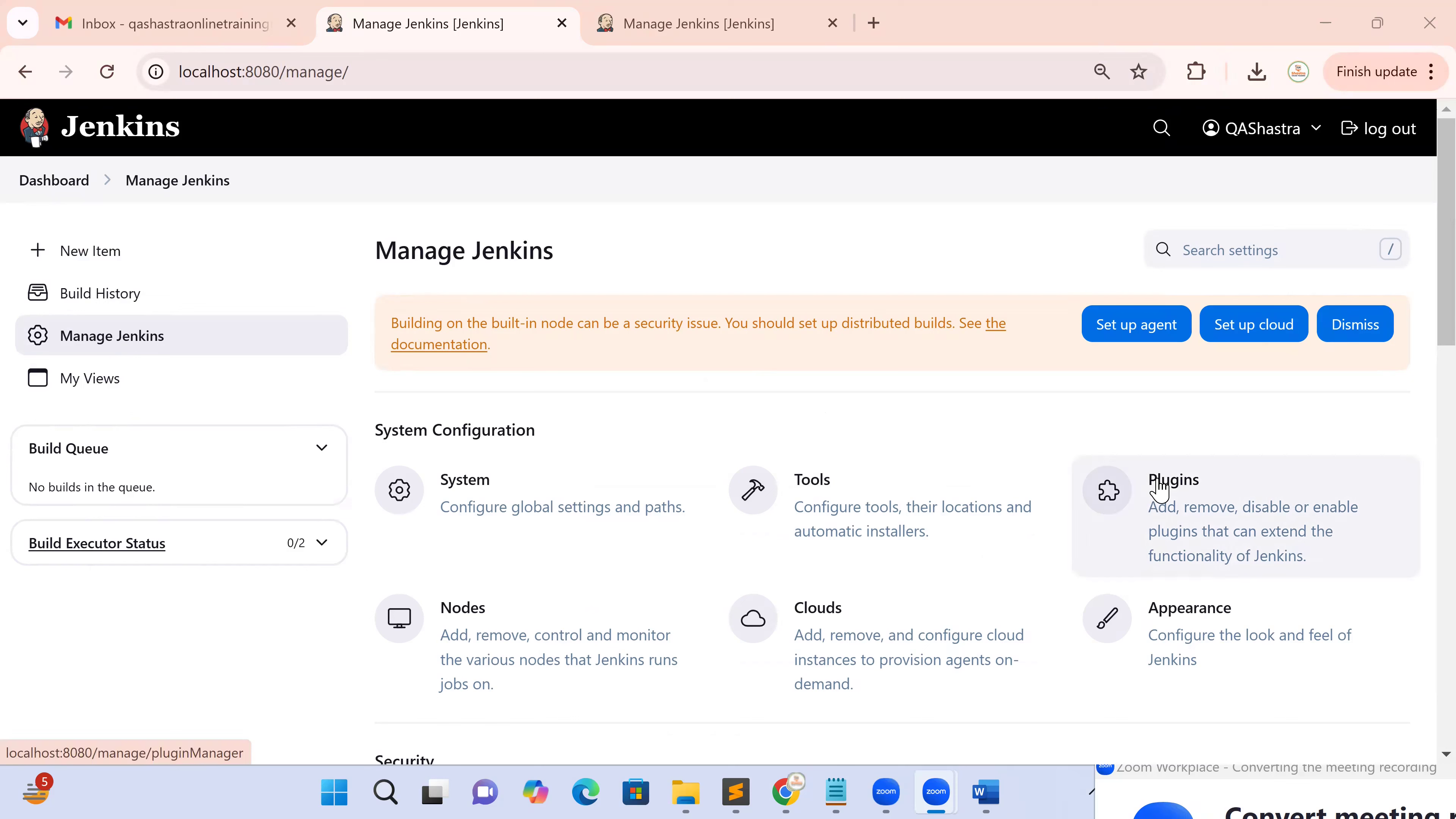
mouse_move(993, 793)
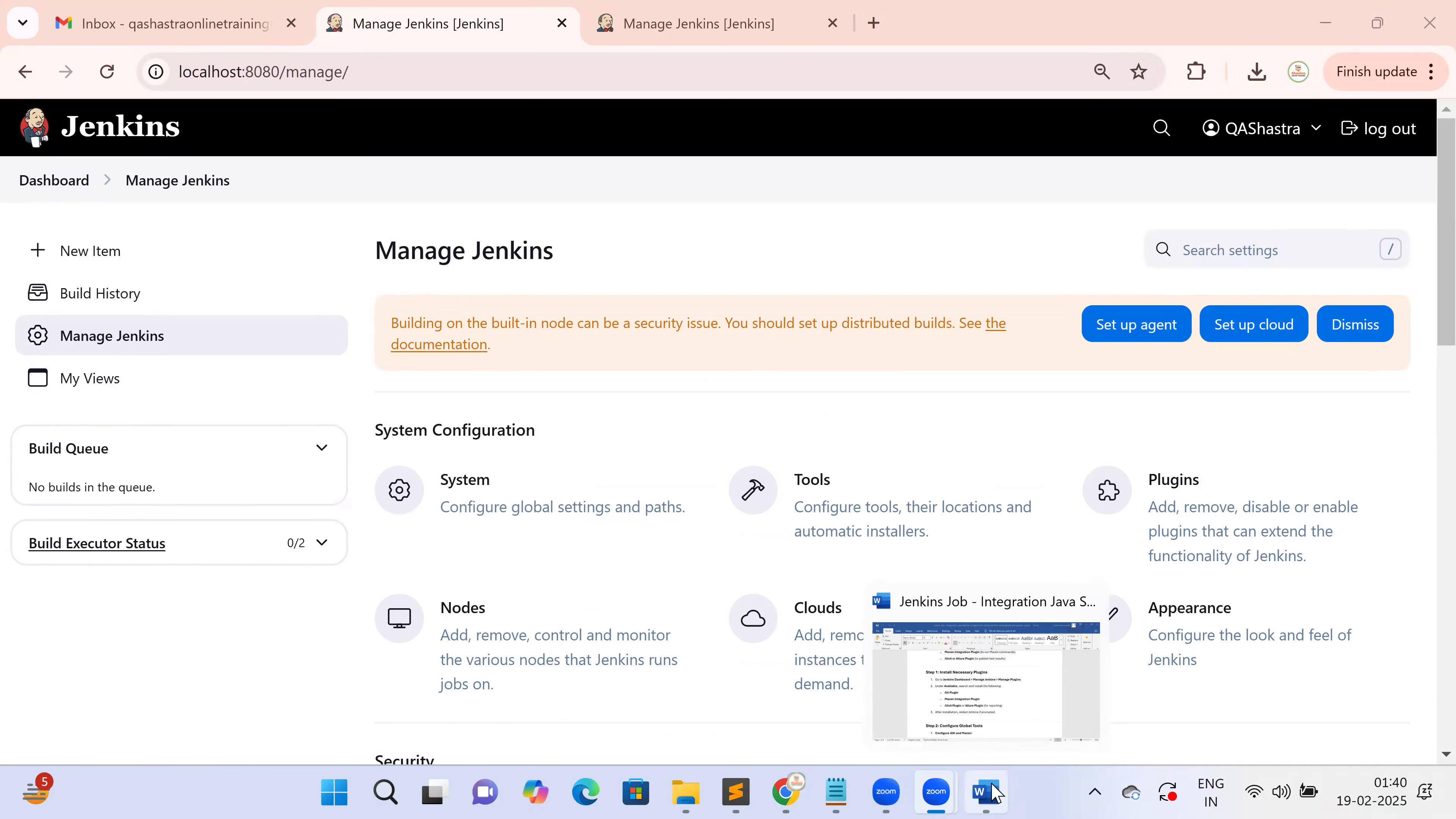
left_click(994, 793)
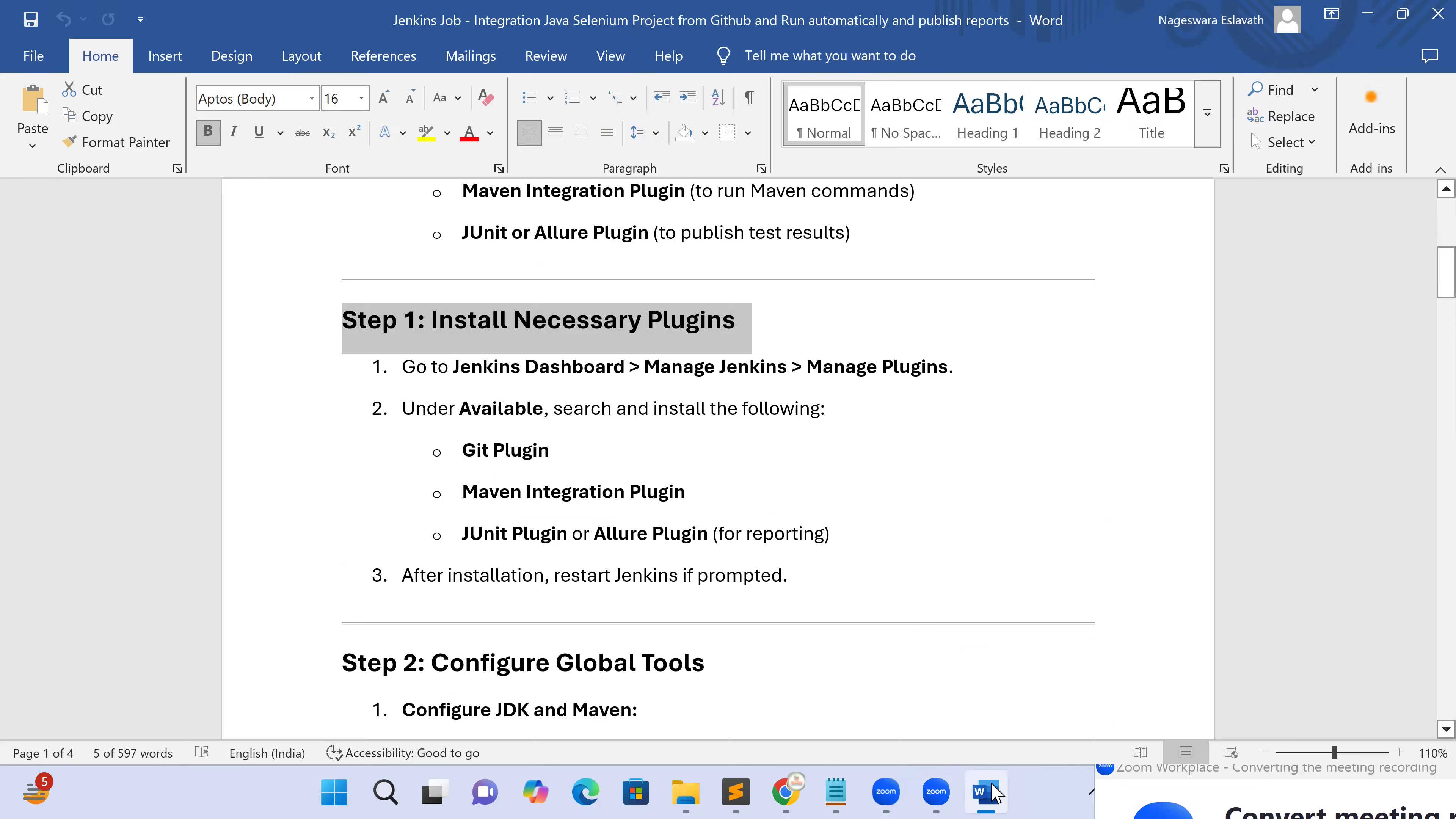
key("alt+Tab")
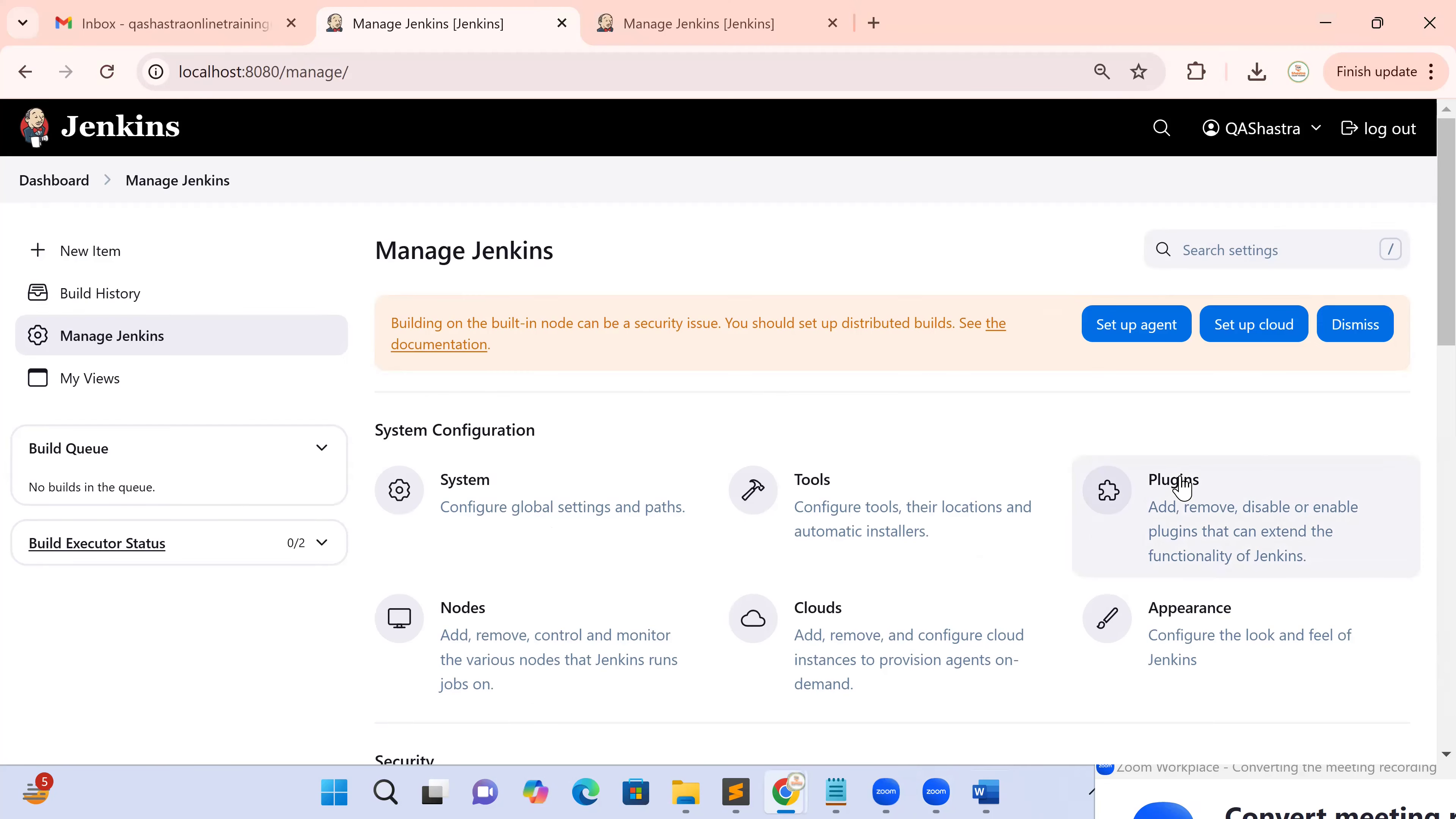
left_click(1177, 477)
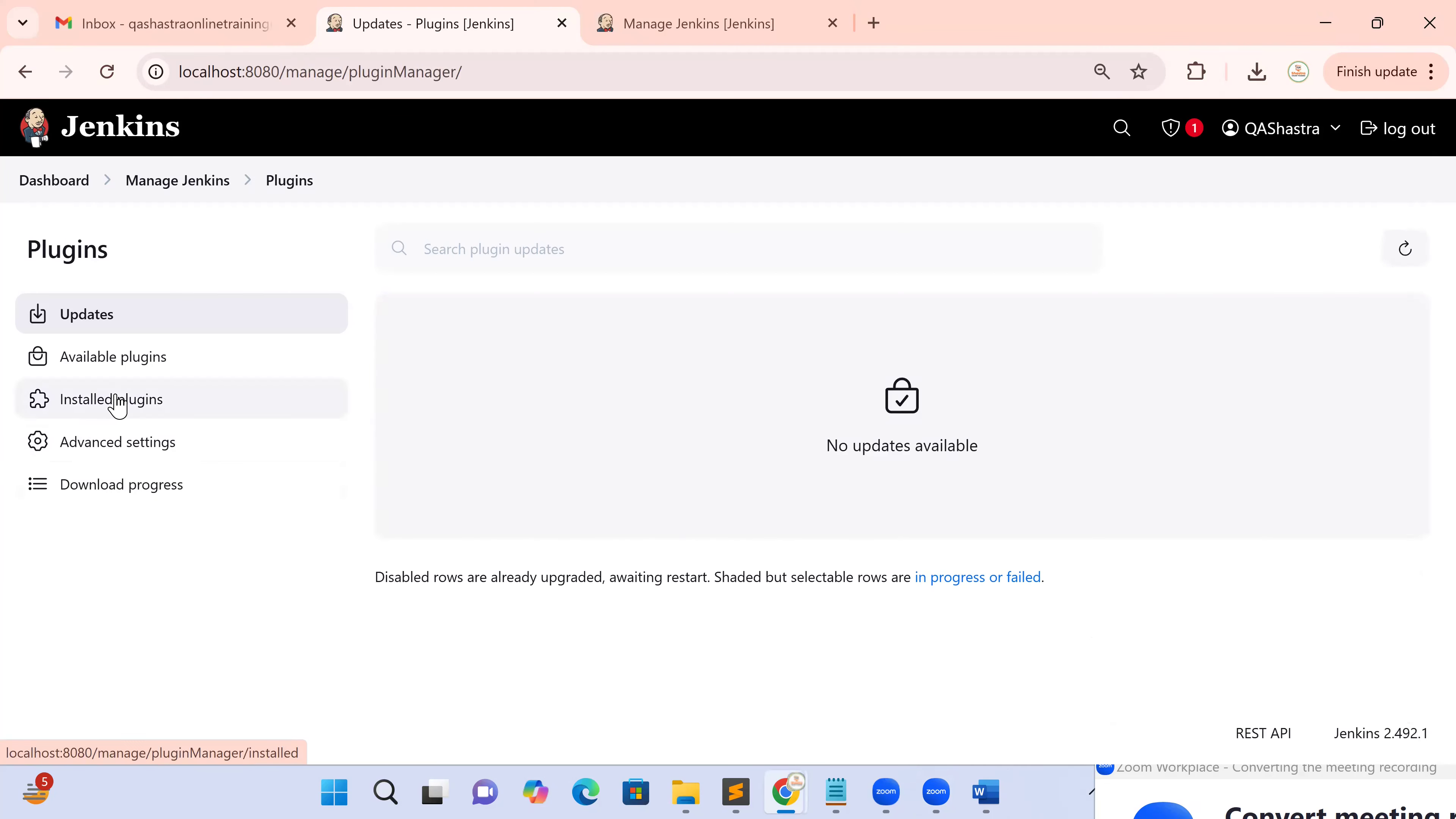
Search the Available plugins for 'git hub', then return to the Installed plugins list
left_click(117, 401)
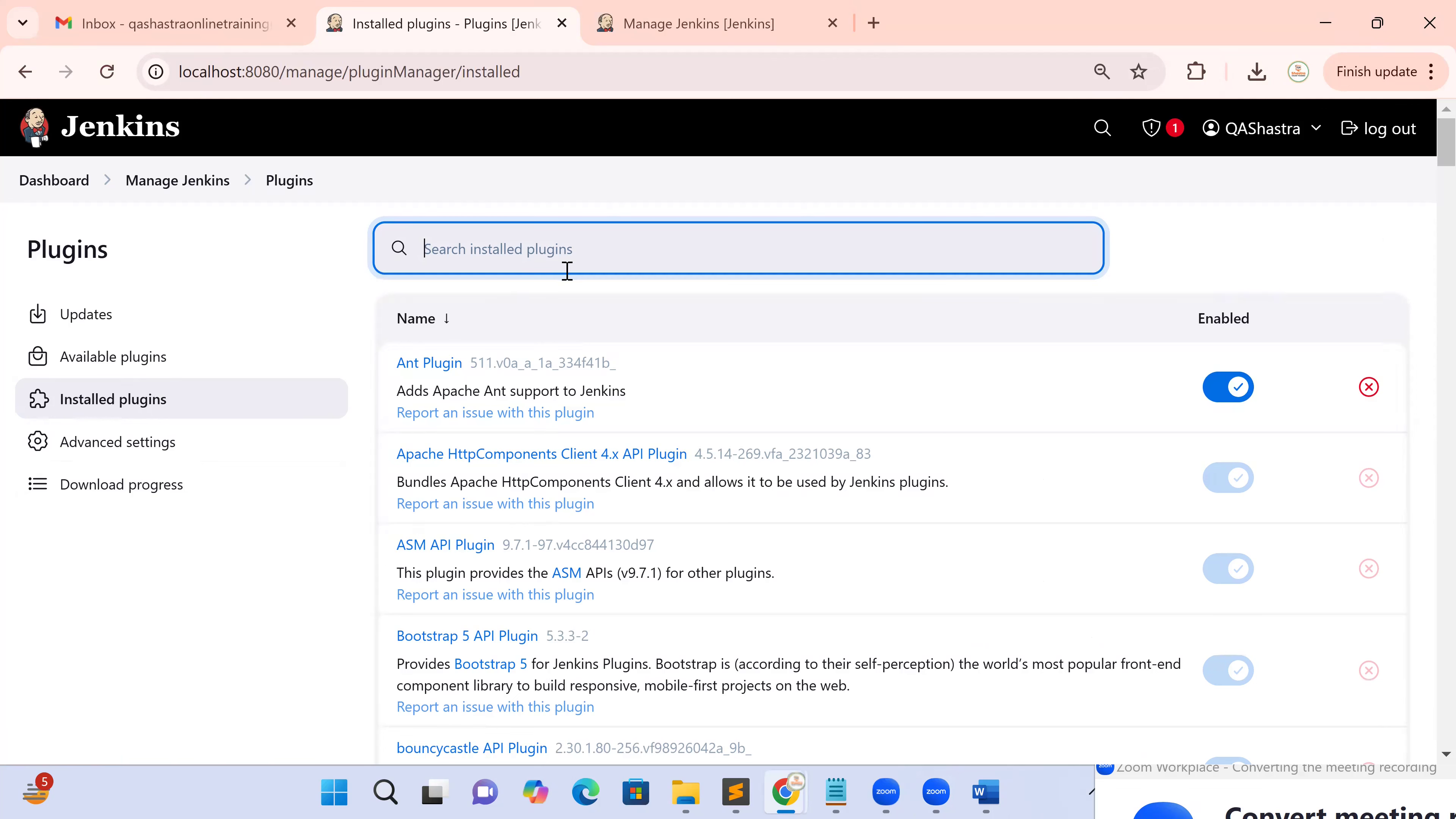
left_click(133, 372)
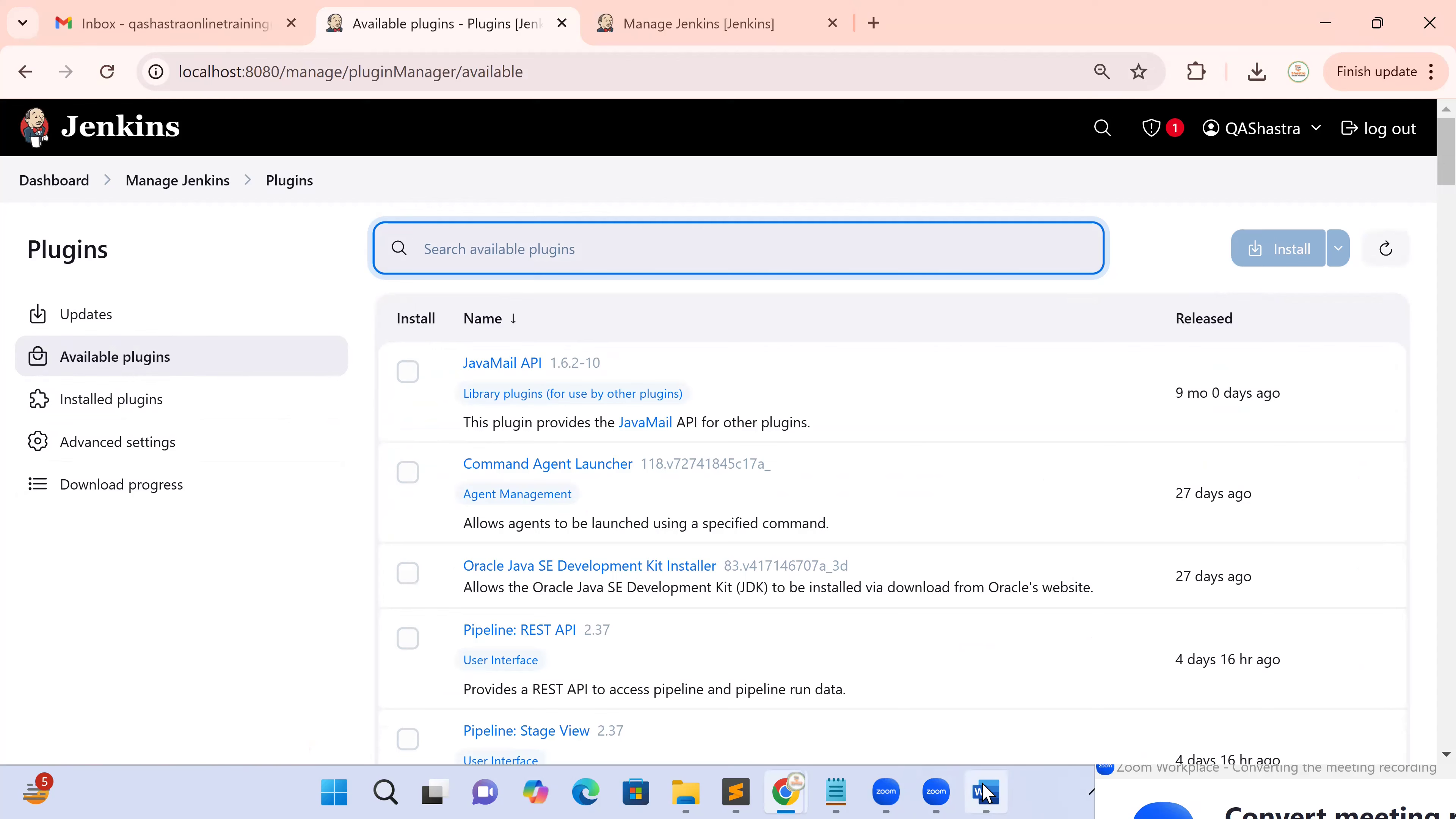
left_click(984, 793)
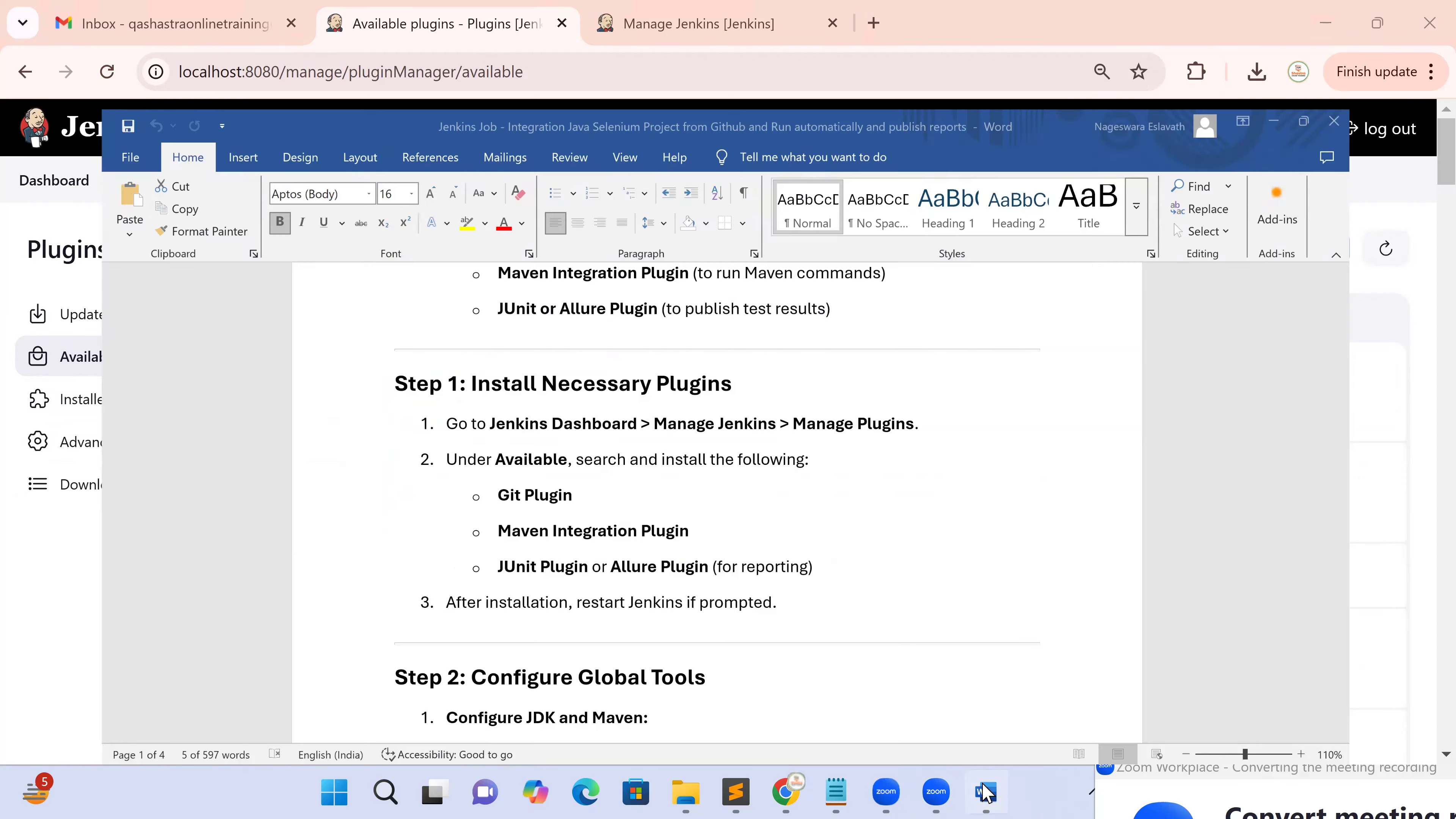
key("alt+Tab")
left_click(483, 247)
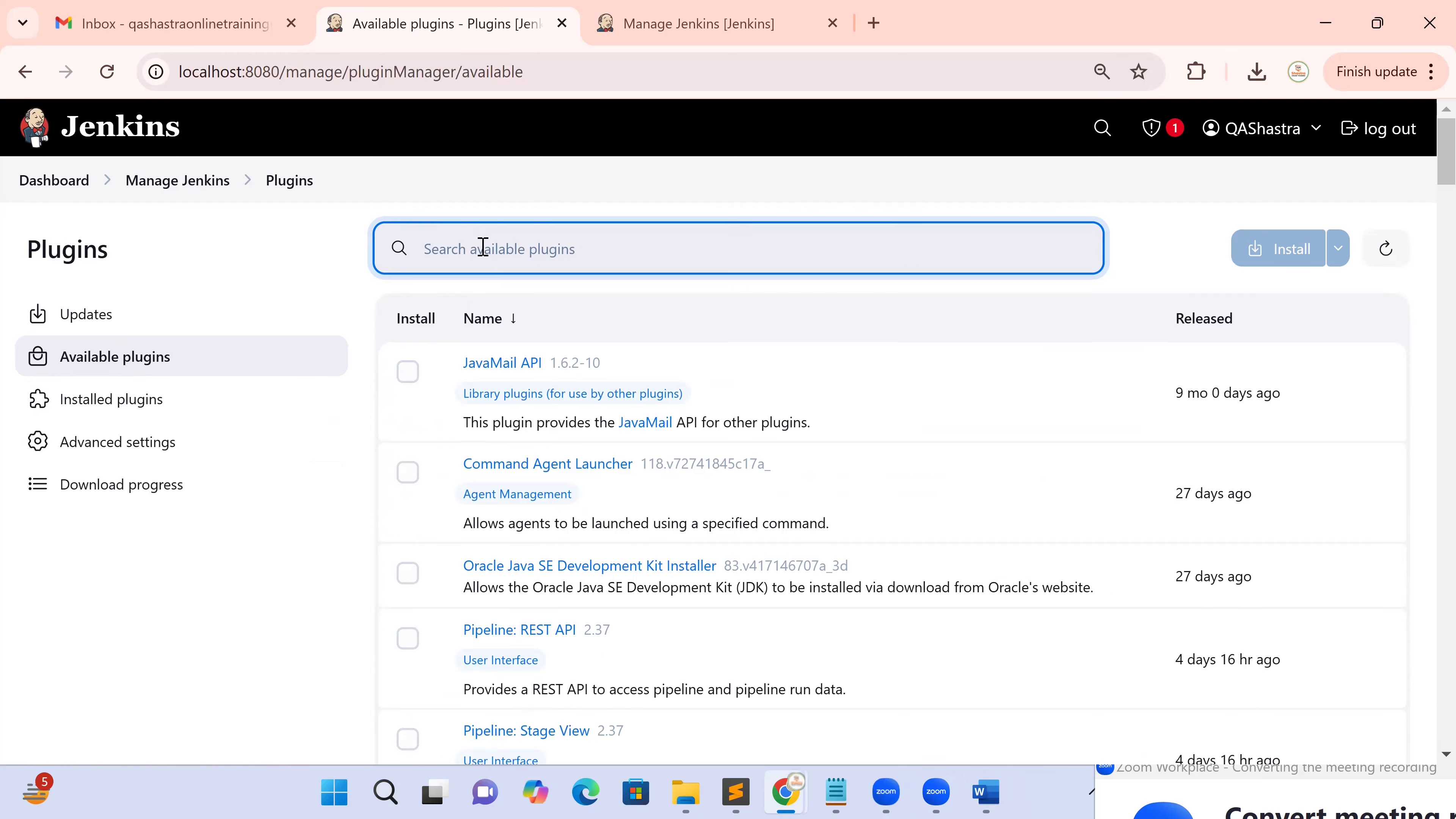
type("g")
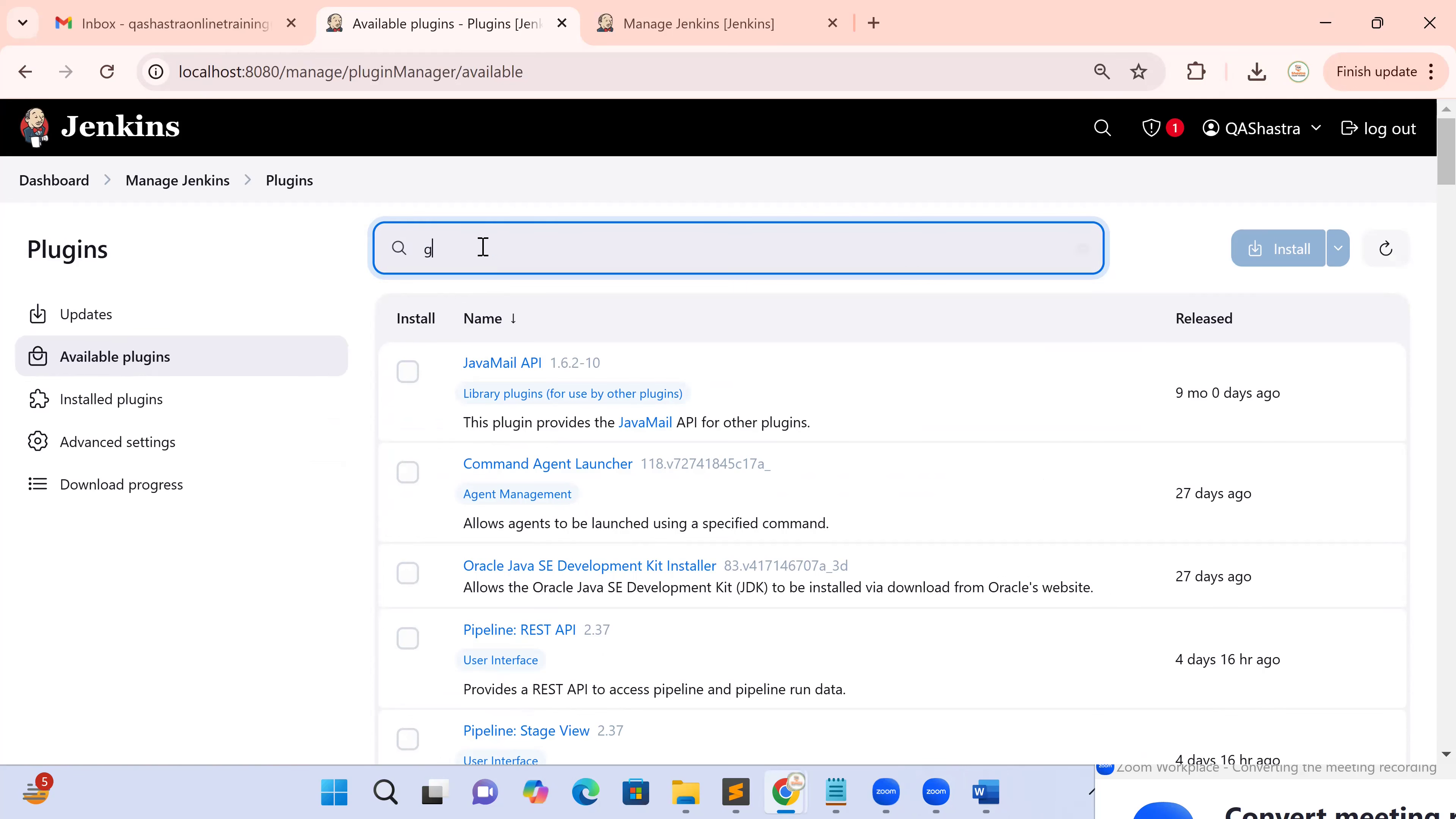
type("it ")
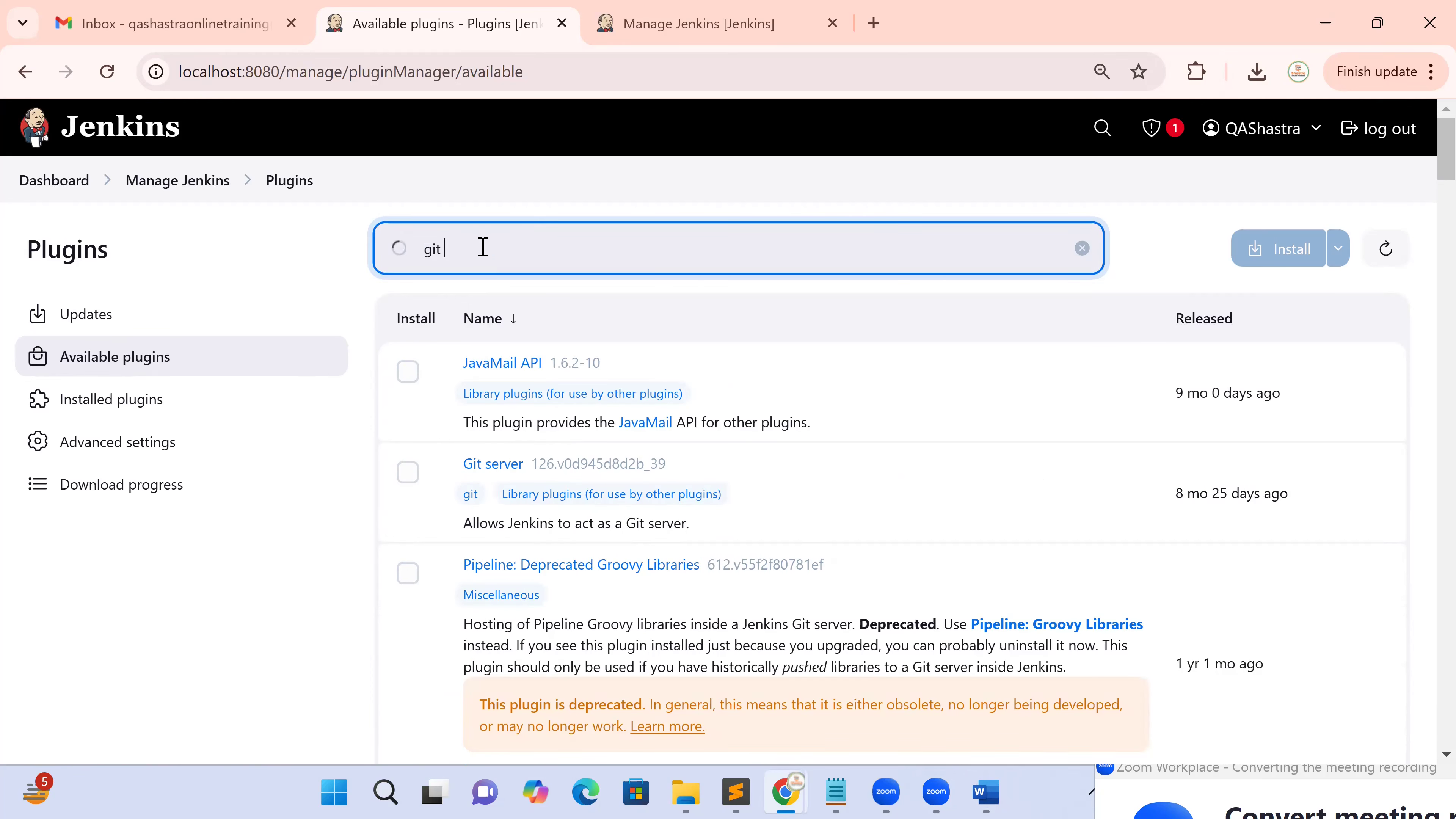
type("hub")
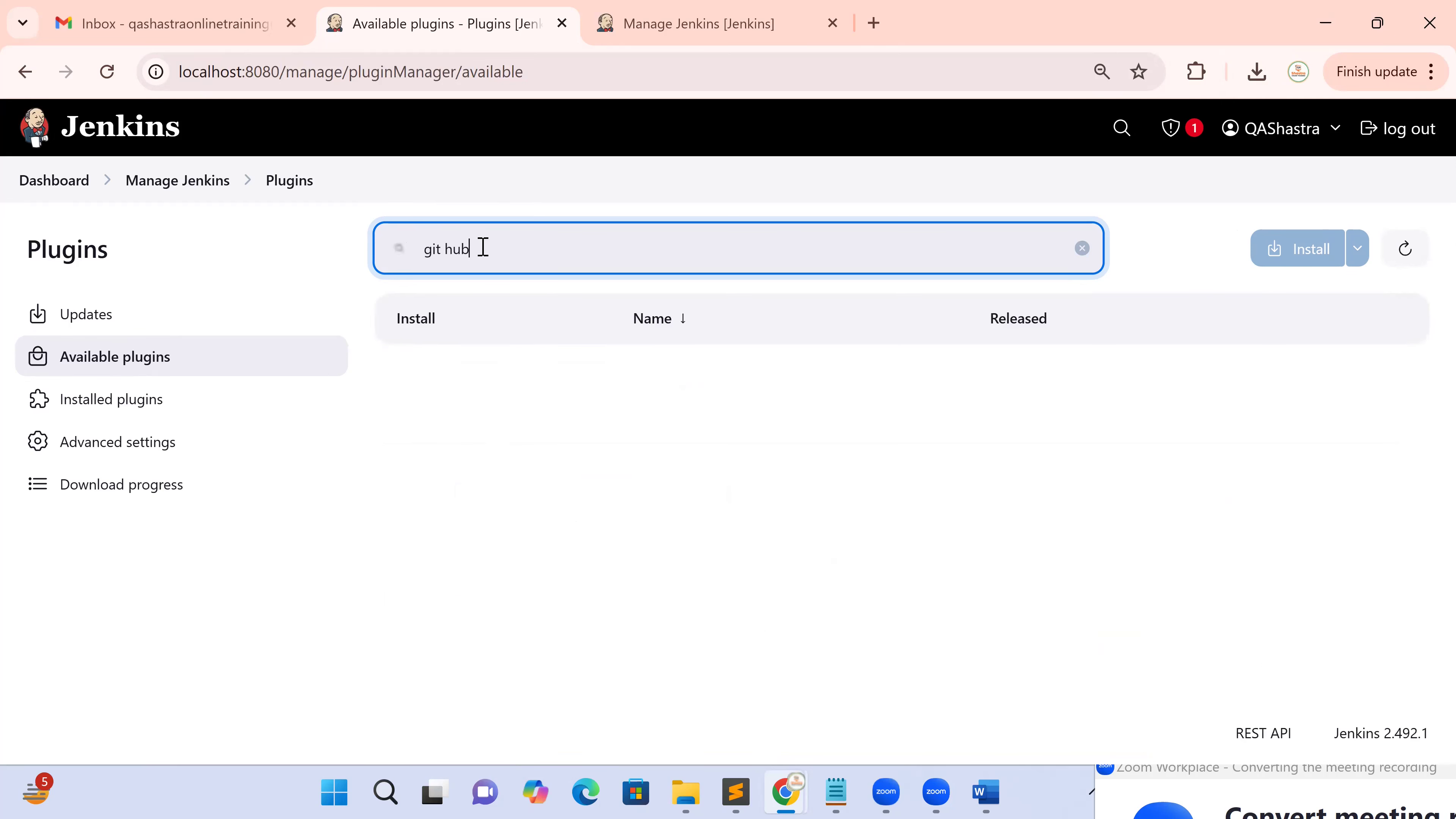
left_click(160, 405)
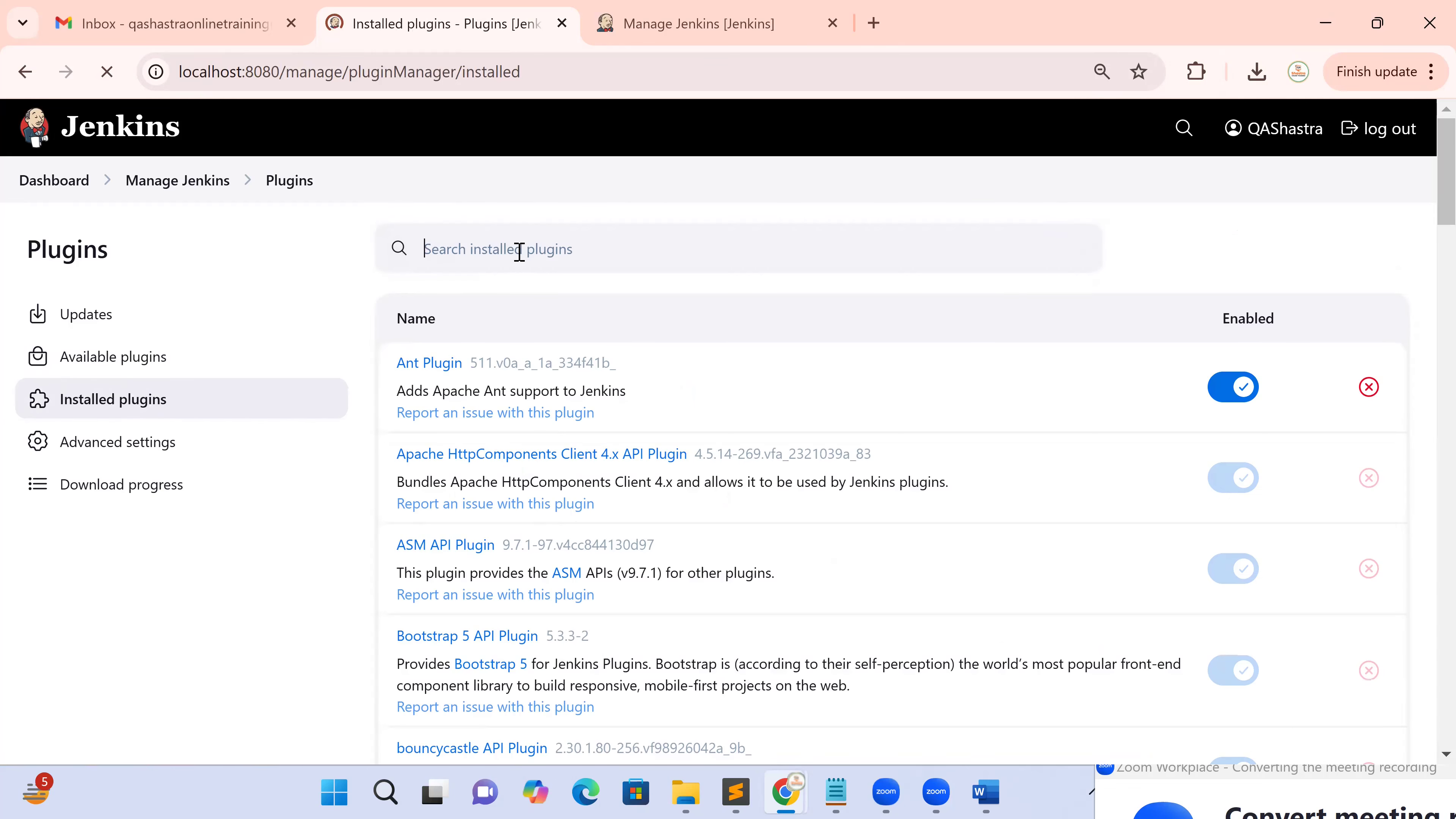
Search installed plugins for 'git hub' to find GitHub 1.41.0, then search 'Maven' with no results
type("git hub")
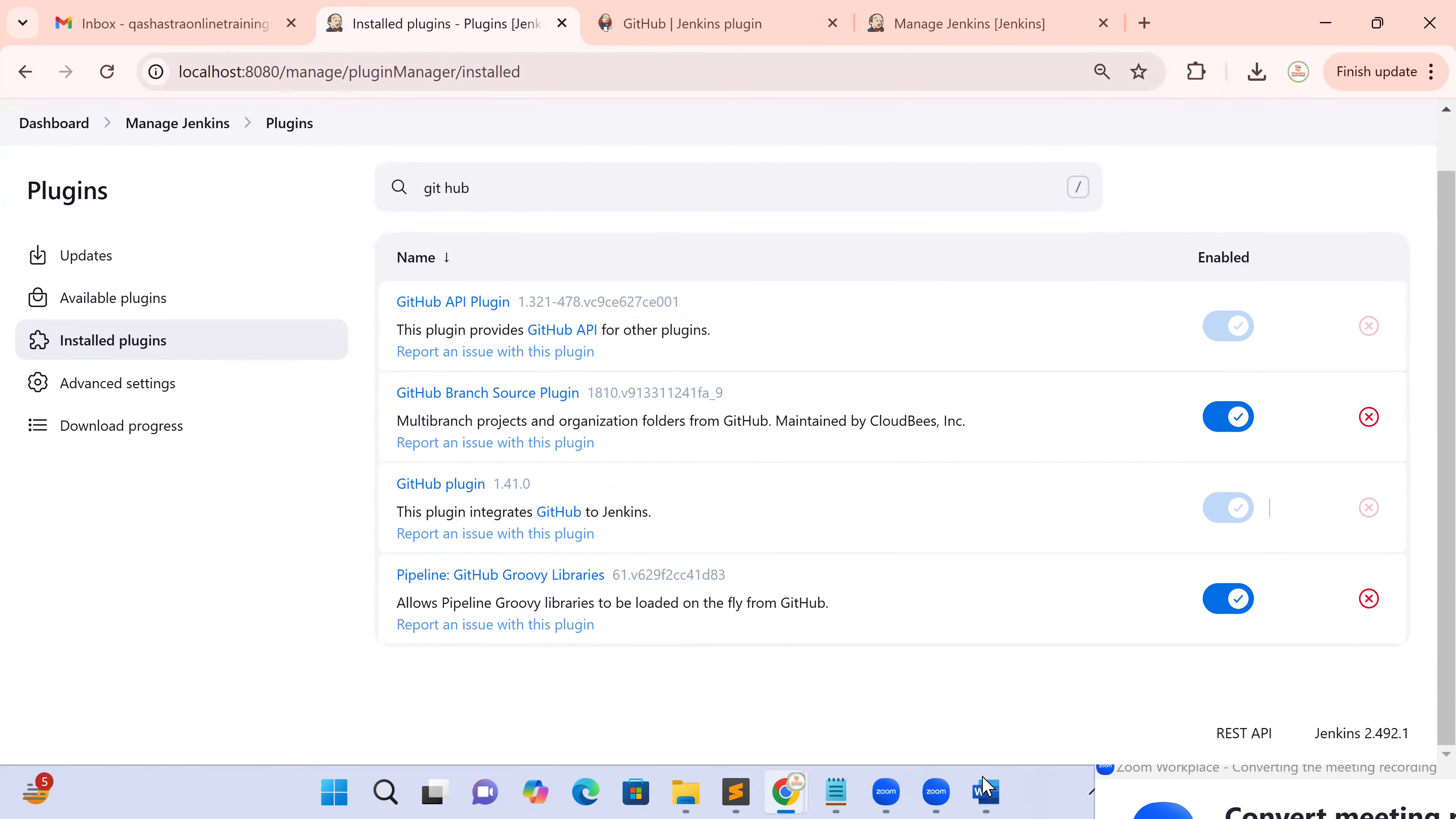
left_click(993, 792)
left_click(993, 792)
type("/")
type("Maven")
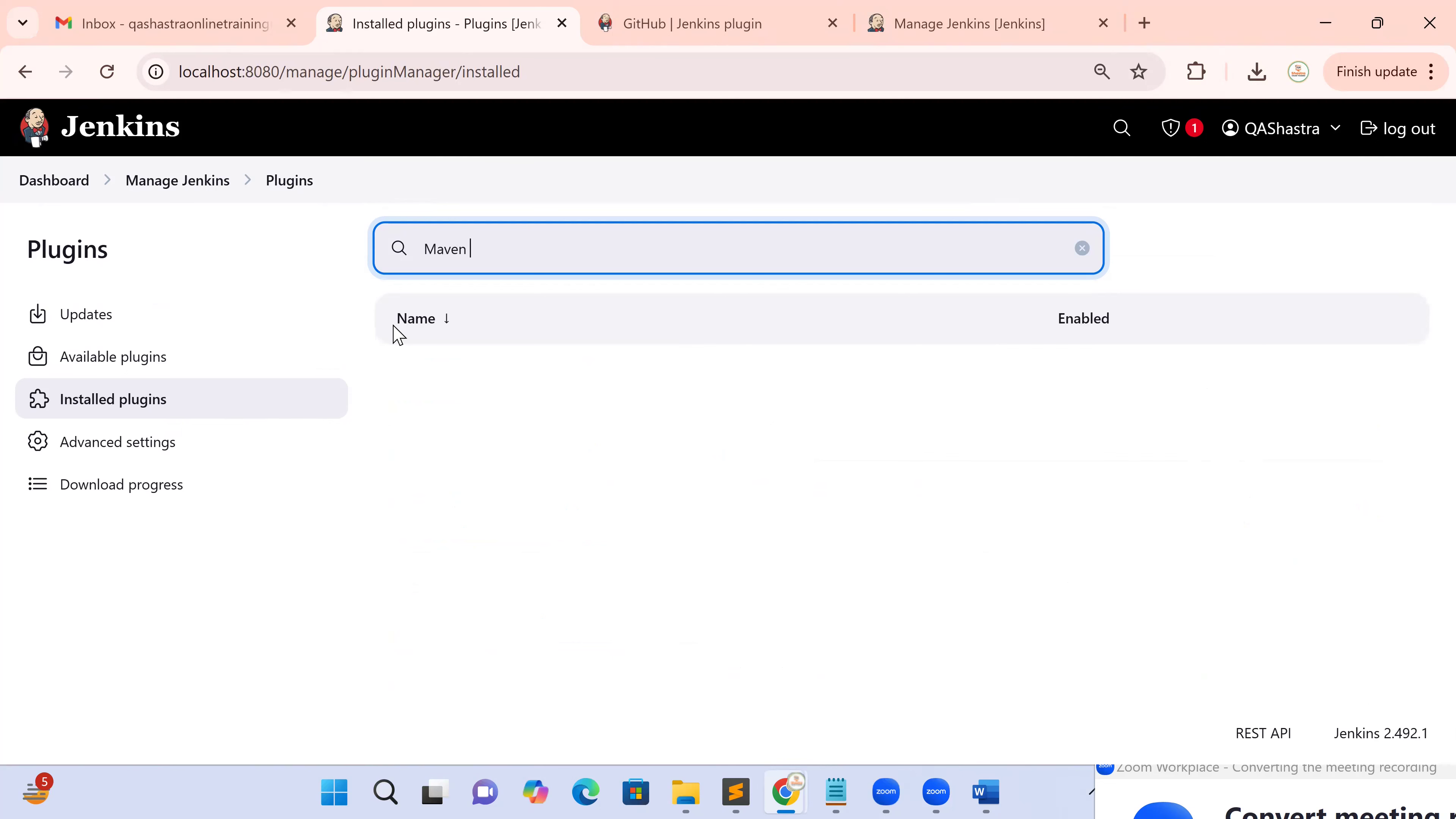
Search Available plugins for 'Maven' and tick Maven Integration 3.25
left_click(87, 356)
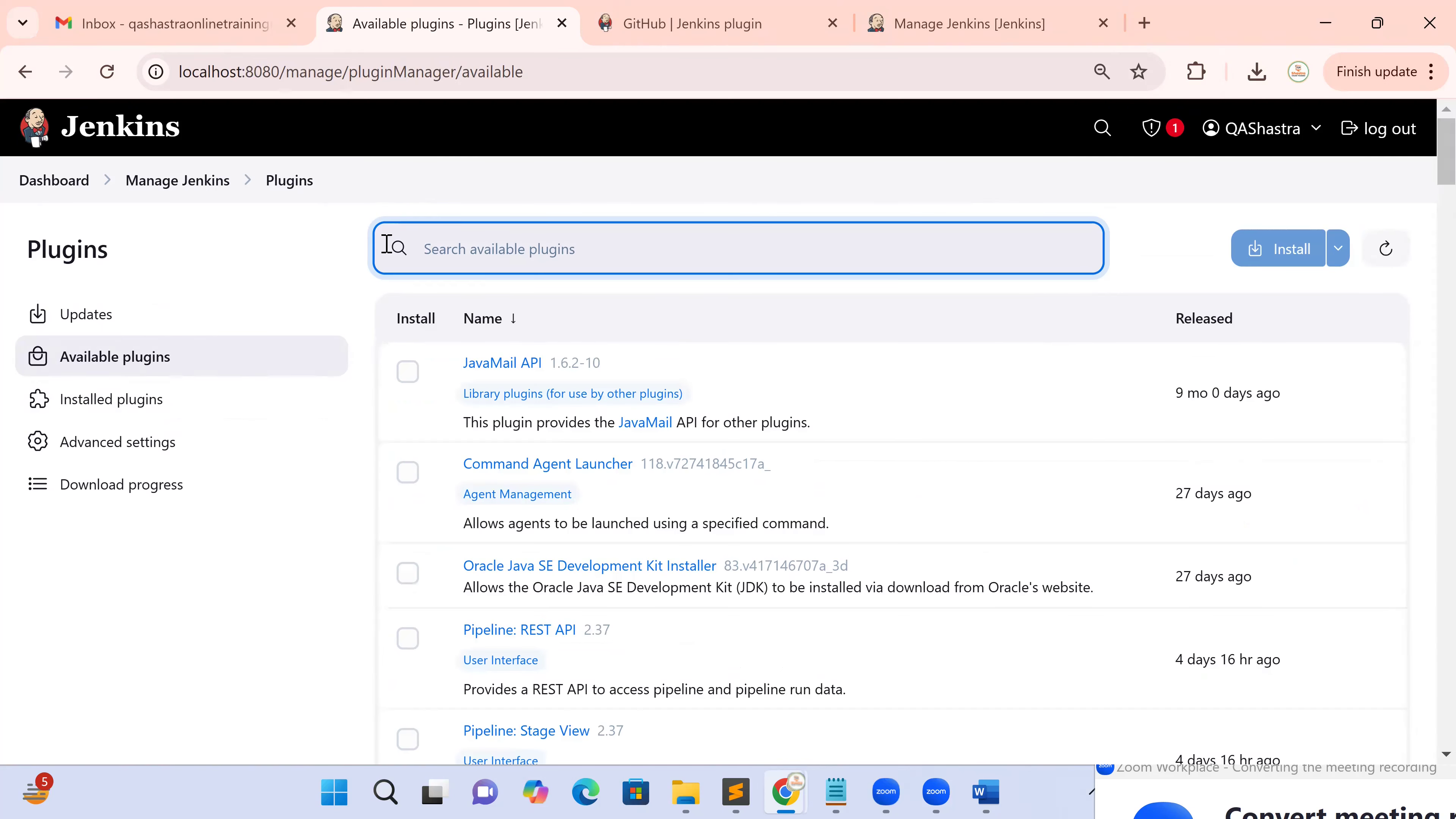
type("M")
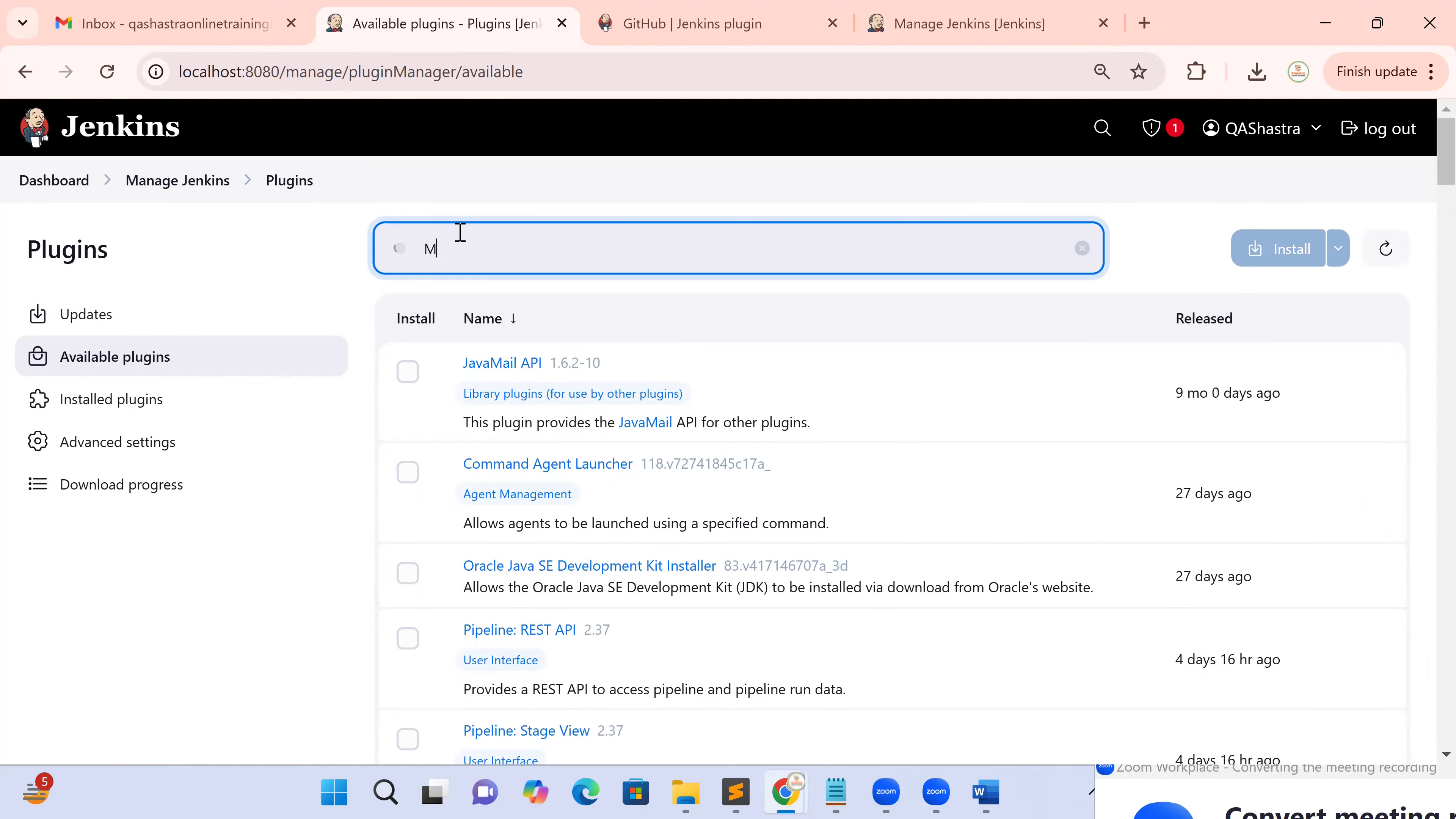
type("aven")
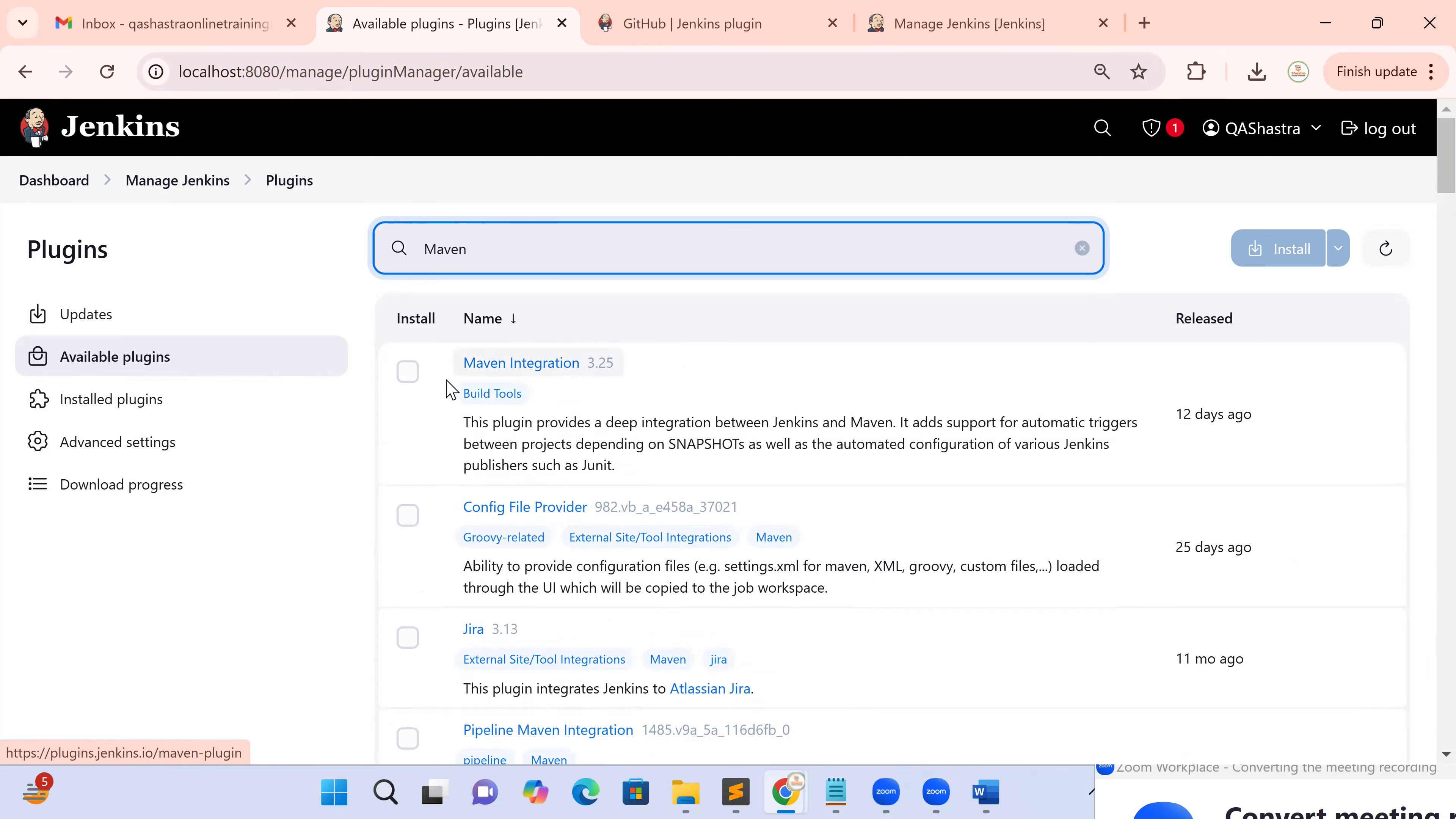
scroll(498, 573, "down", 4)
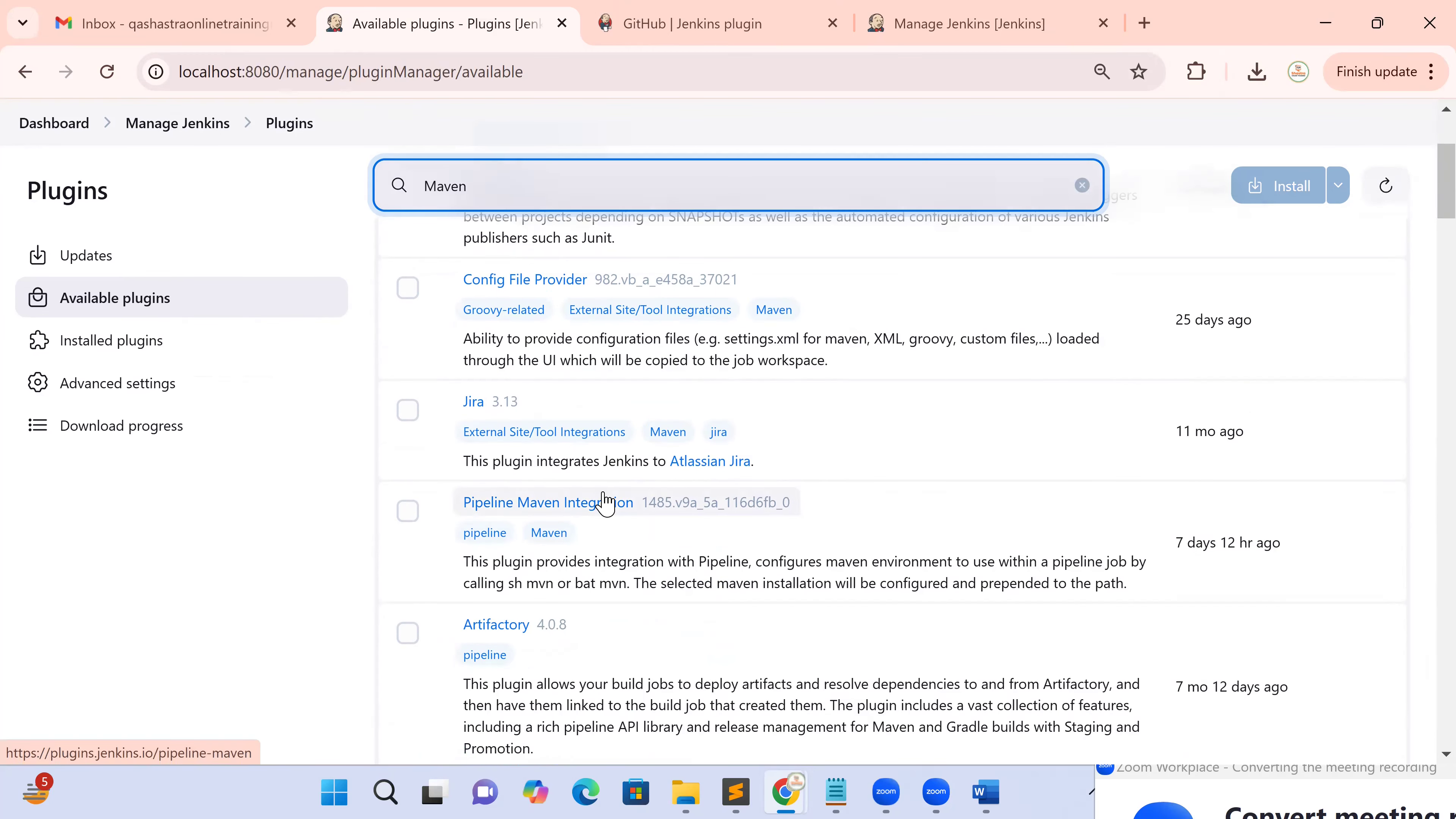
scroll(584, 465, "up", 4)
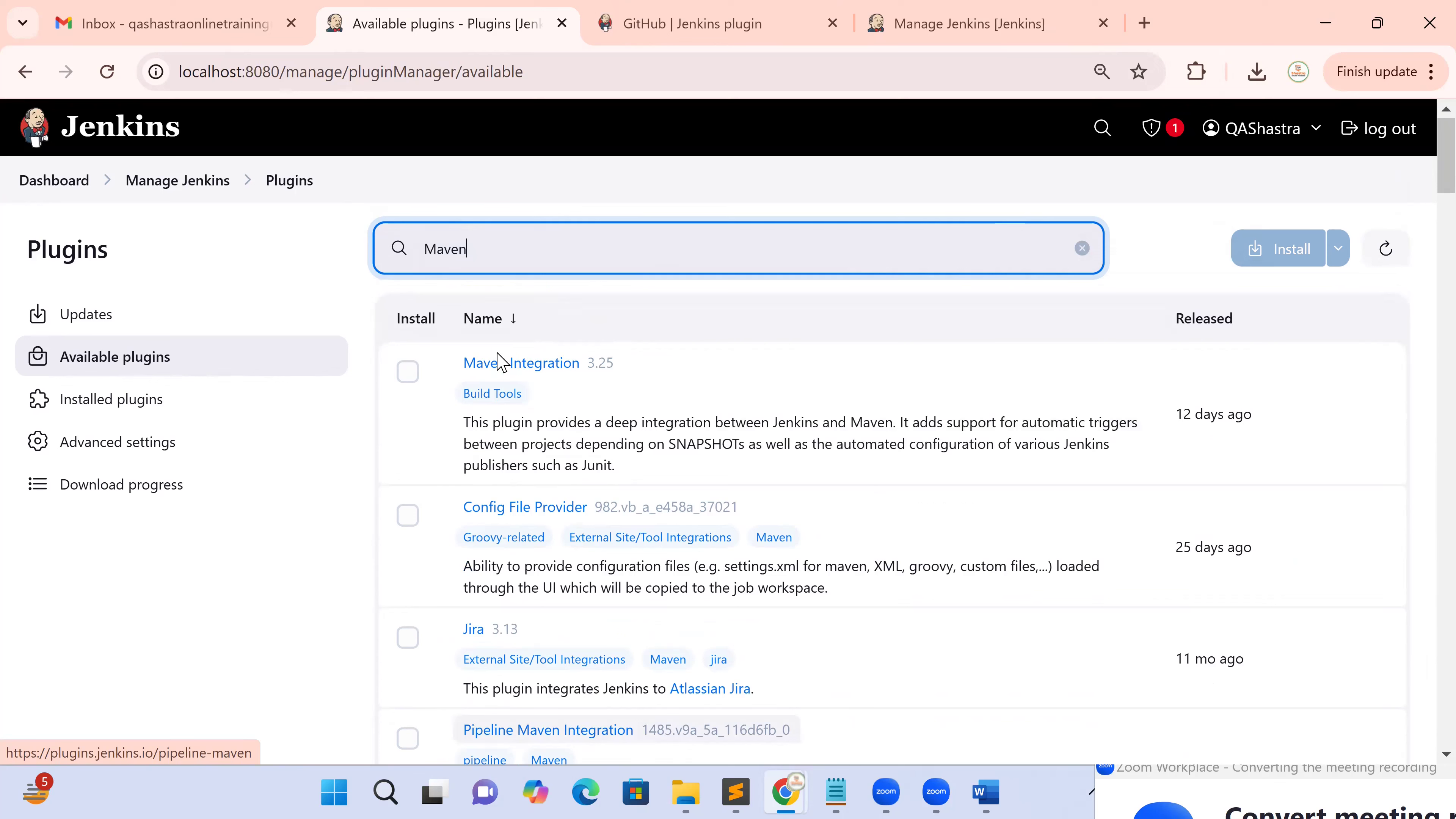
left_click(411, 378)
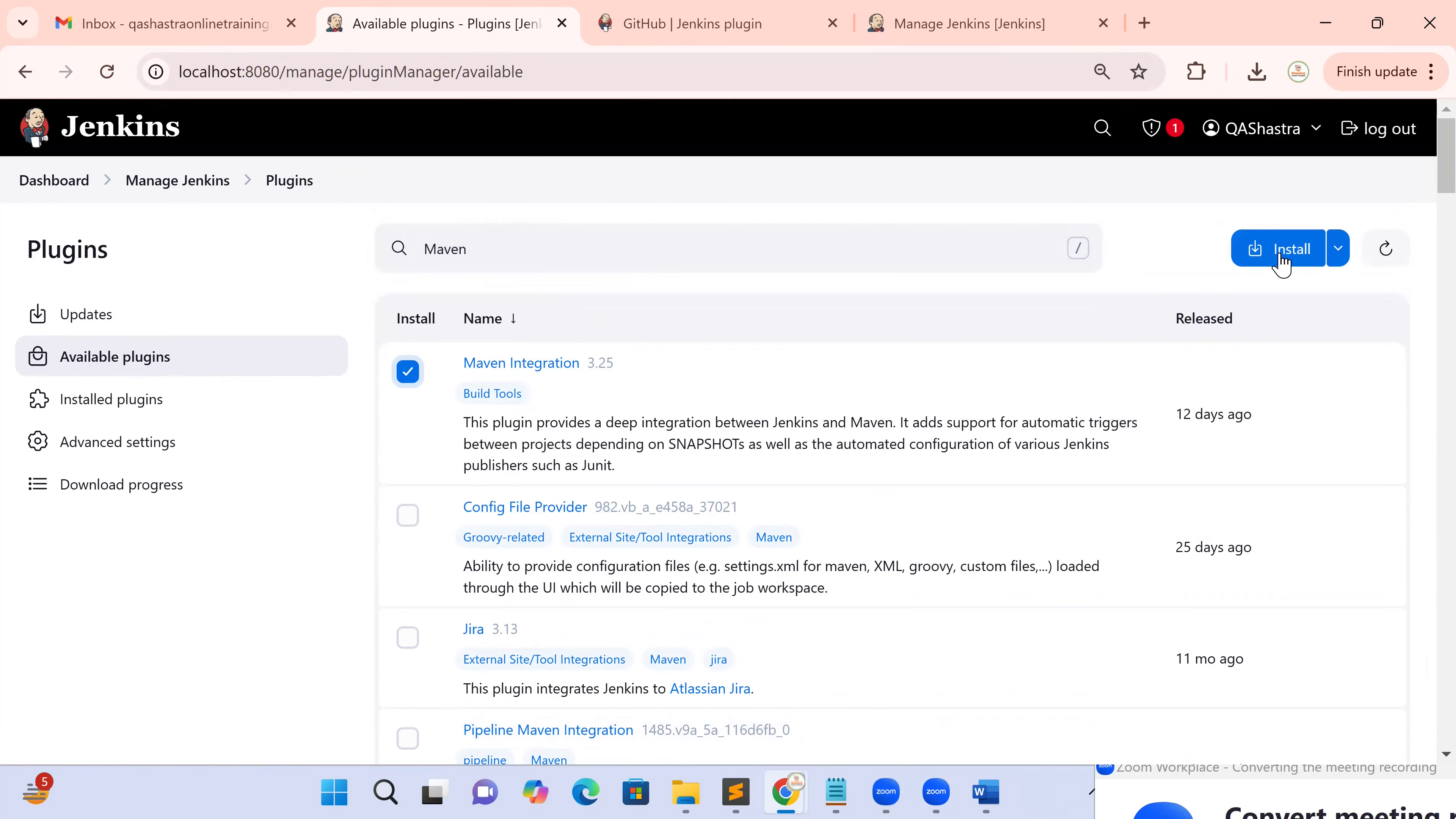
Install Maven Integration and tick 'Restart Jenkins when installation is complete and no jobs are running'
left_click(1280, 261)
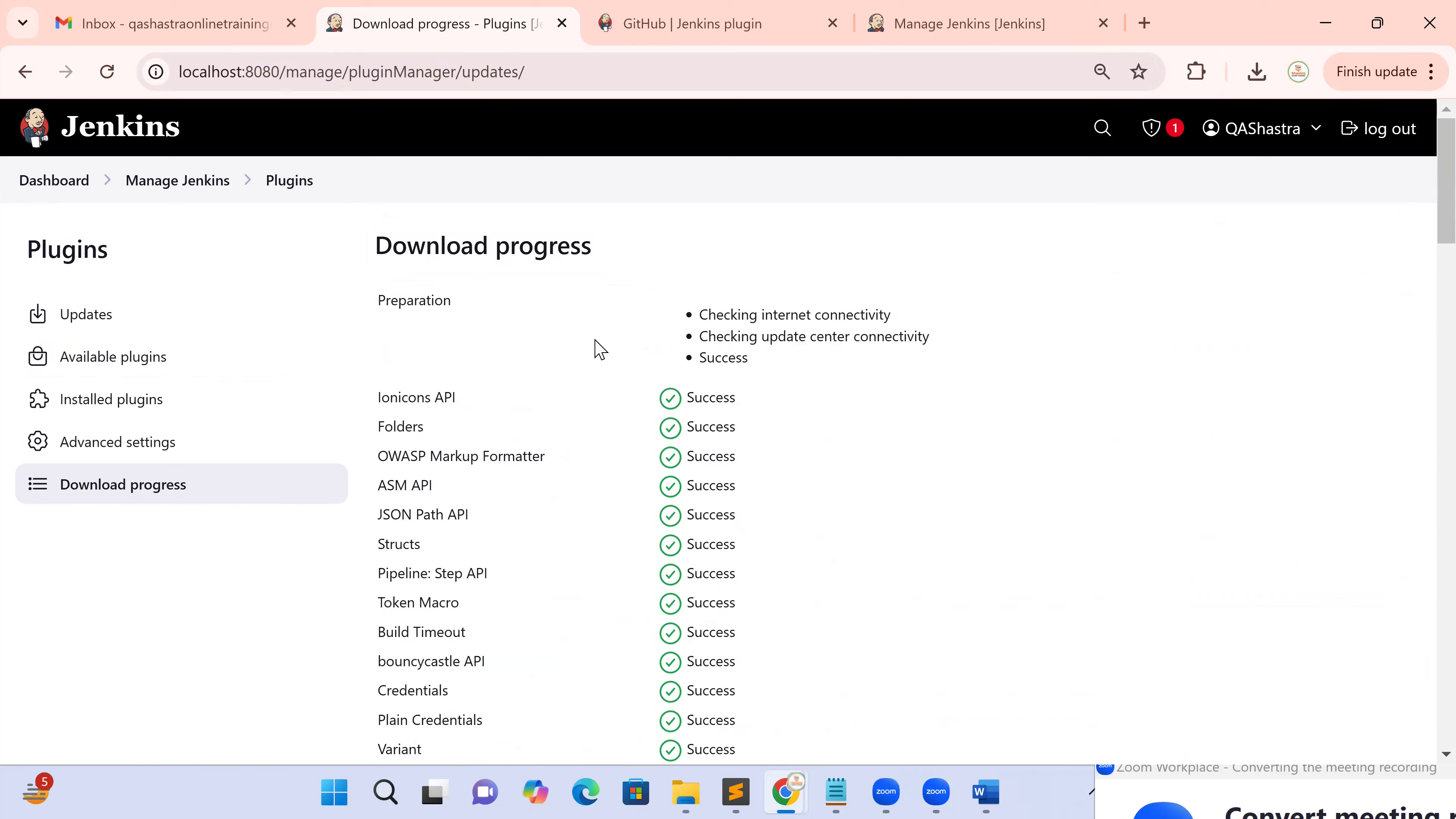
scroll(619, 384, "down", 8)
scroll(620, 392, "down", 17)
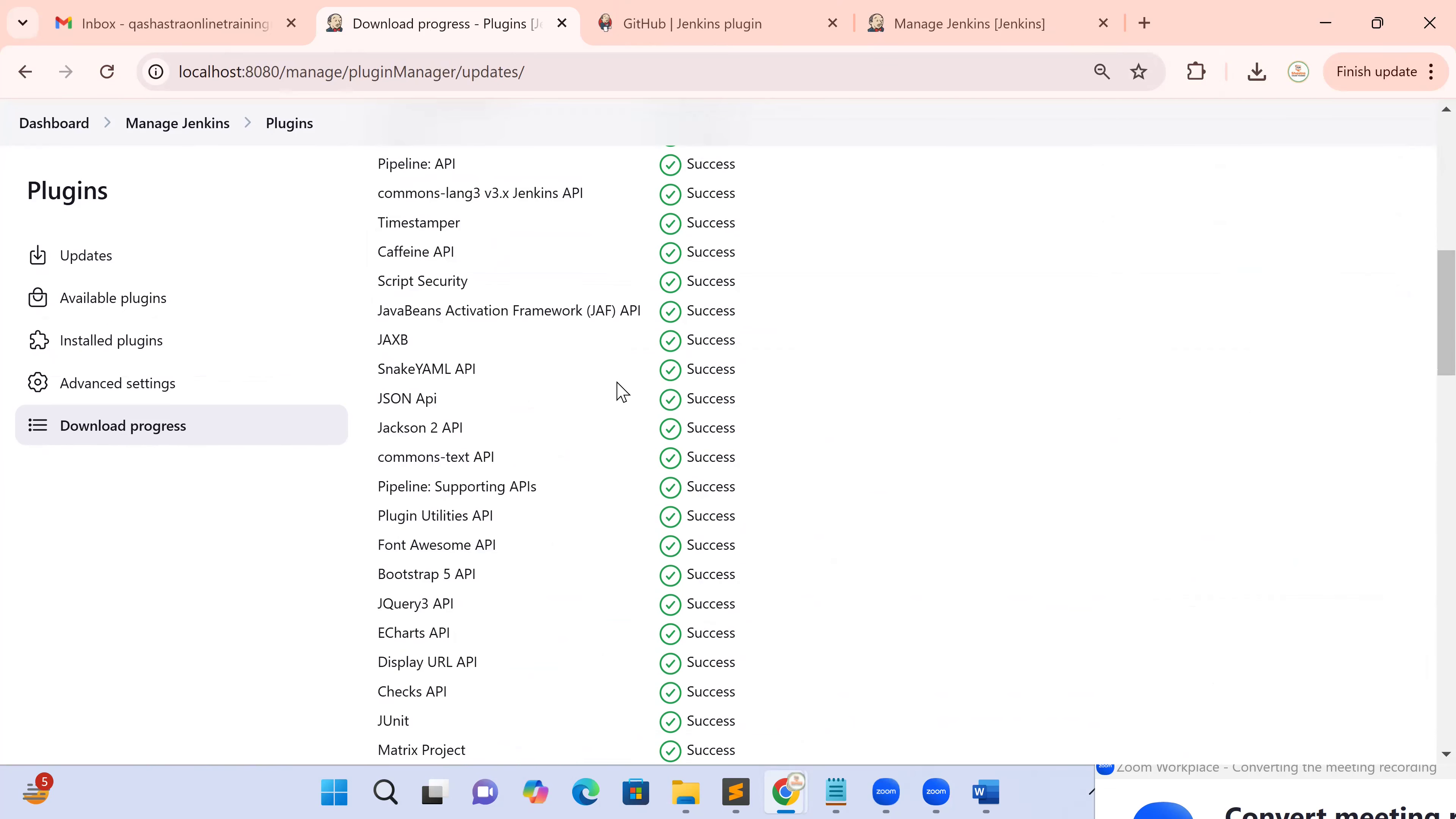
scroll(619, 390, "down", 11)
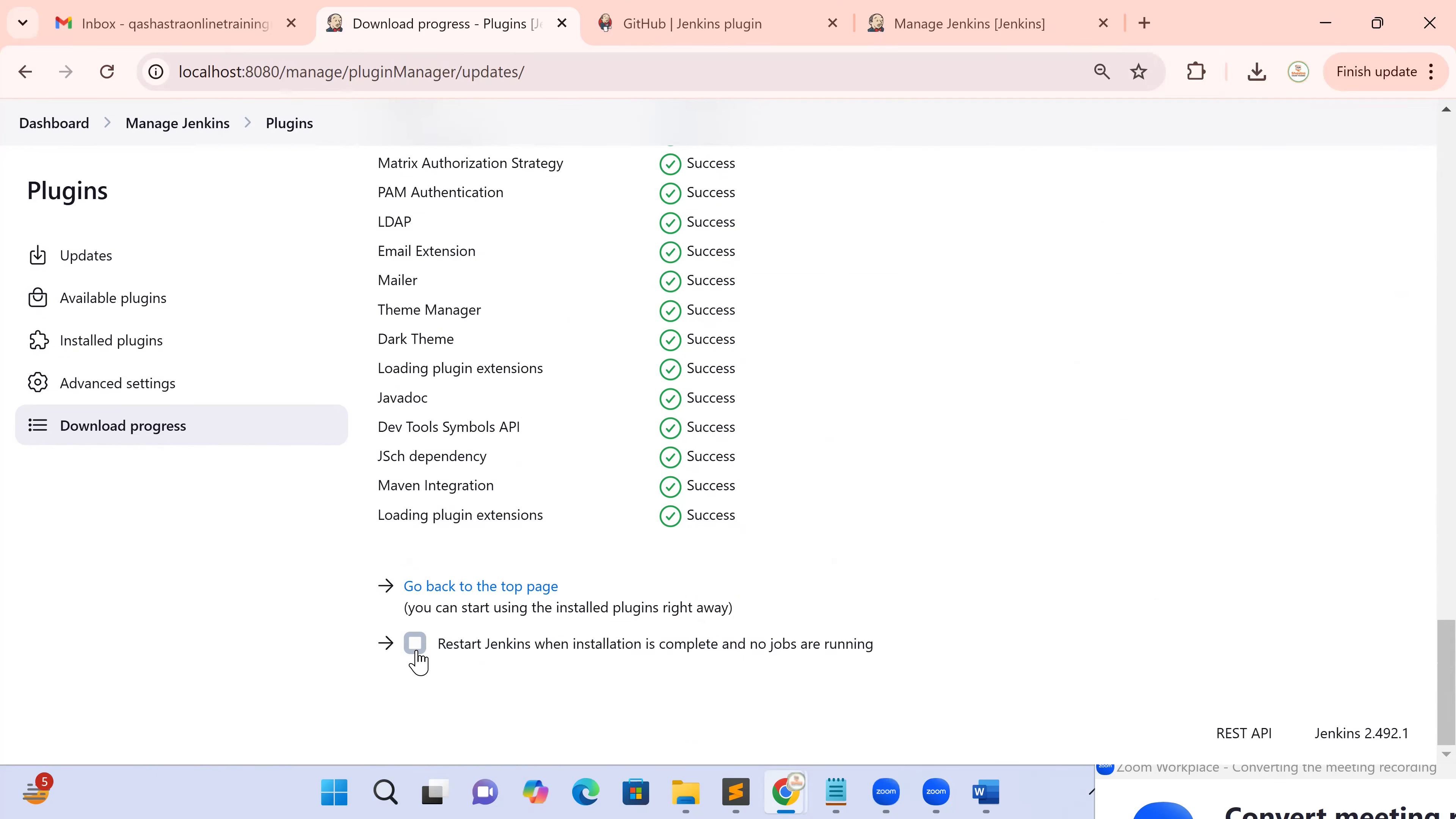
left_click(416, 652)
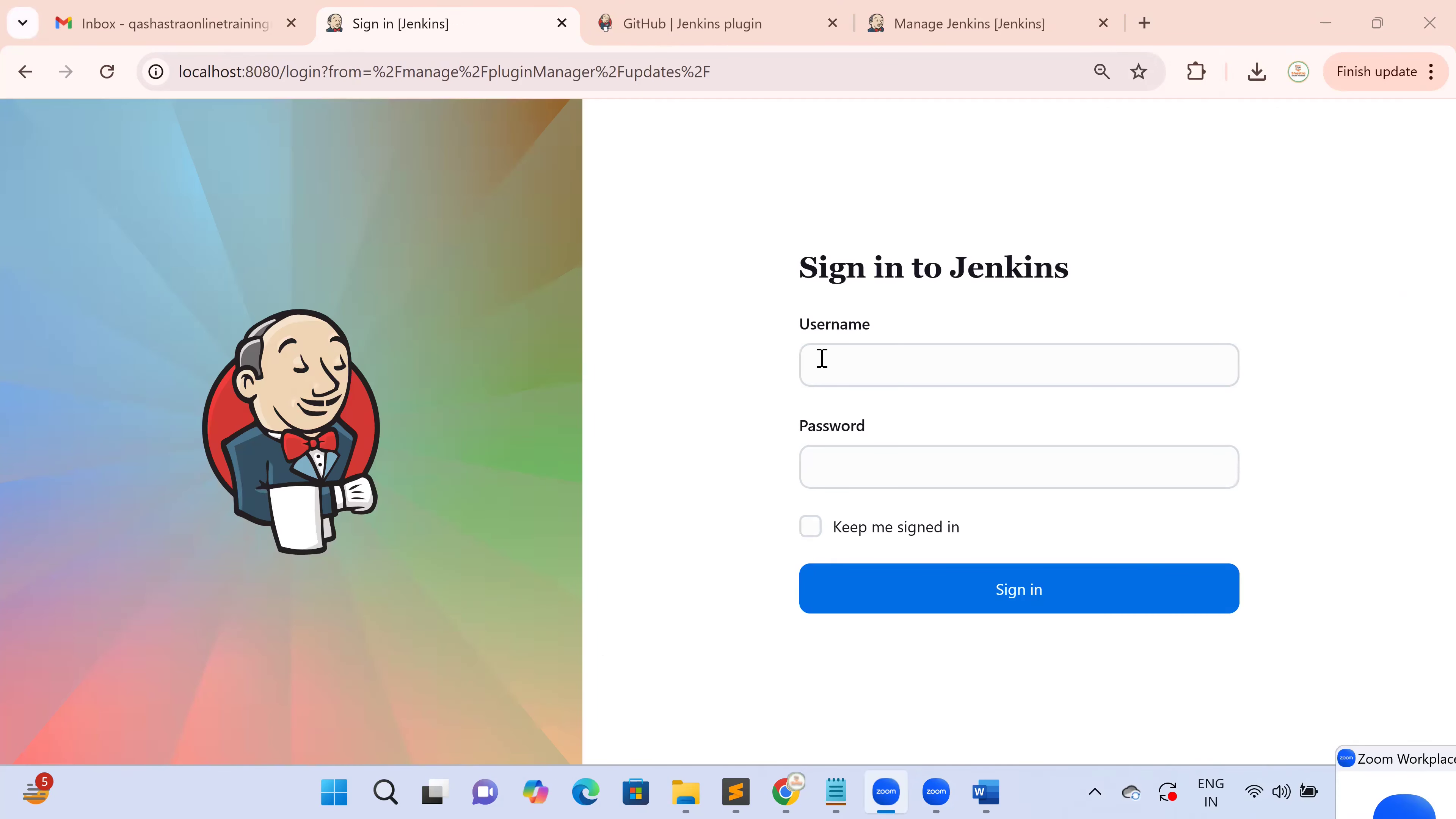
Sign back into Jenkins with the username and password, and dismiss the password breach warning
left_click(822, 358)
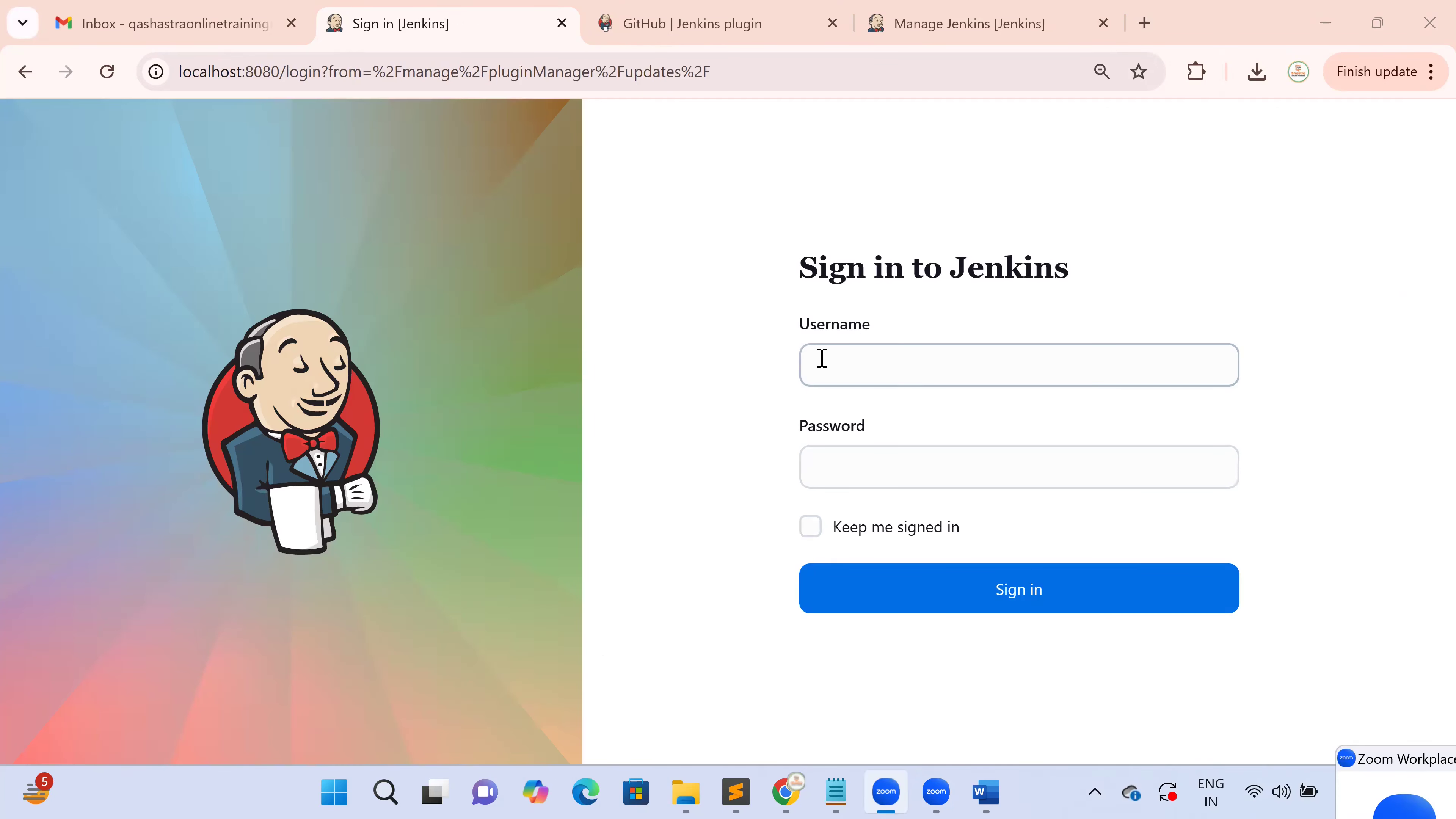
left_click(822, 358)
type("admin")
key("Tab")
type("a")
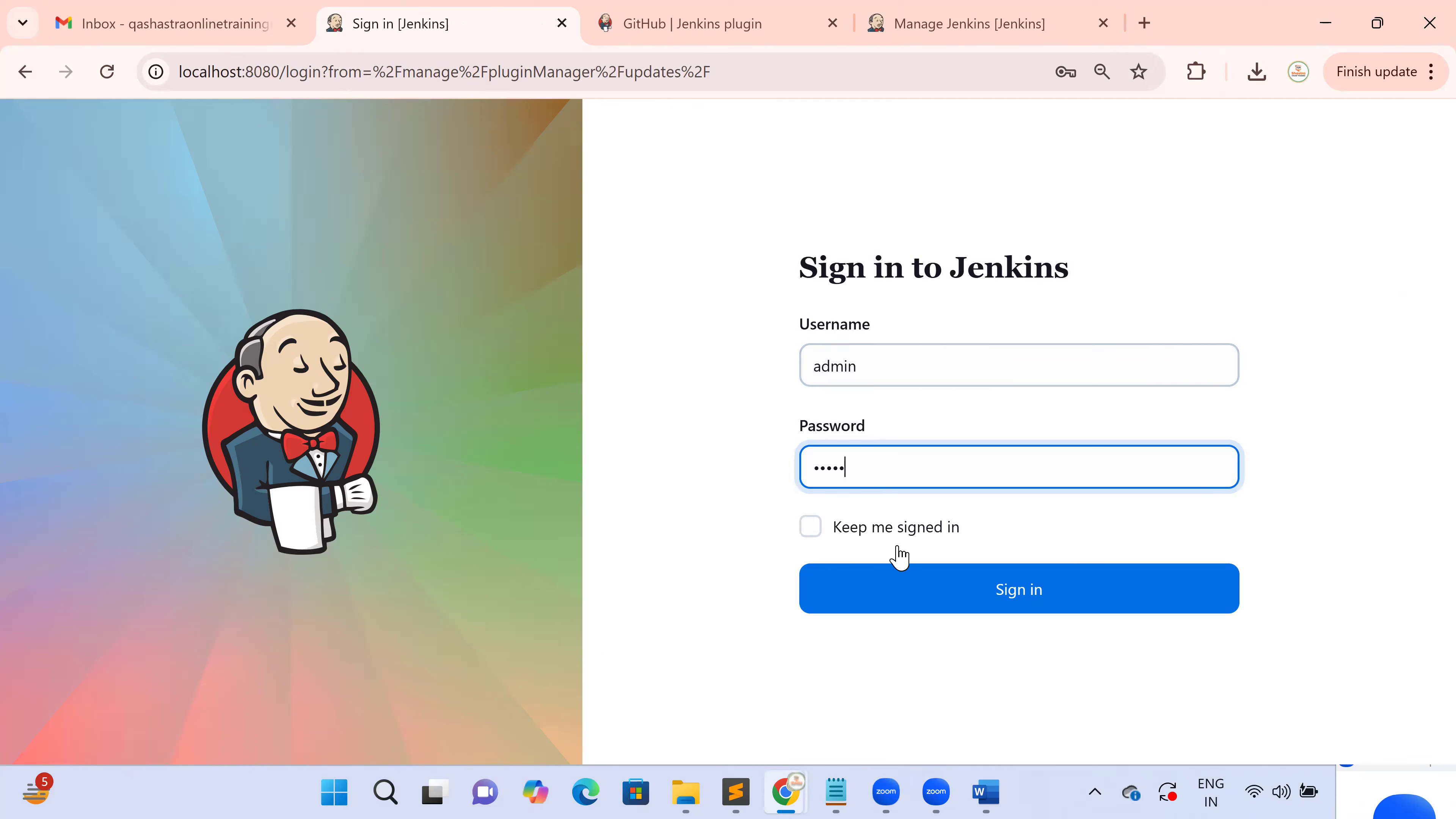
left_click(899, 594)
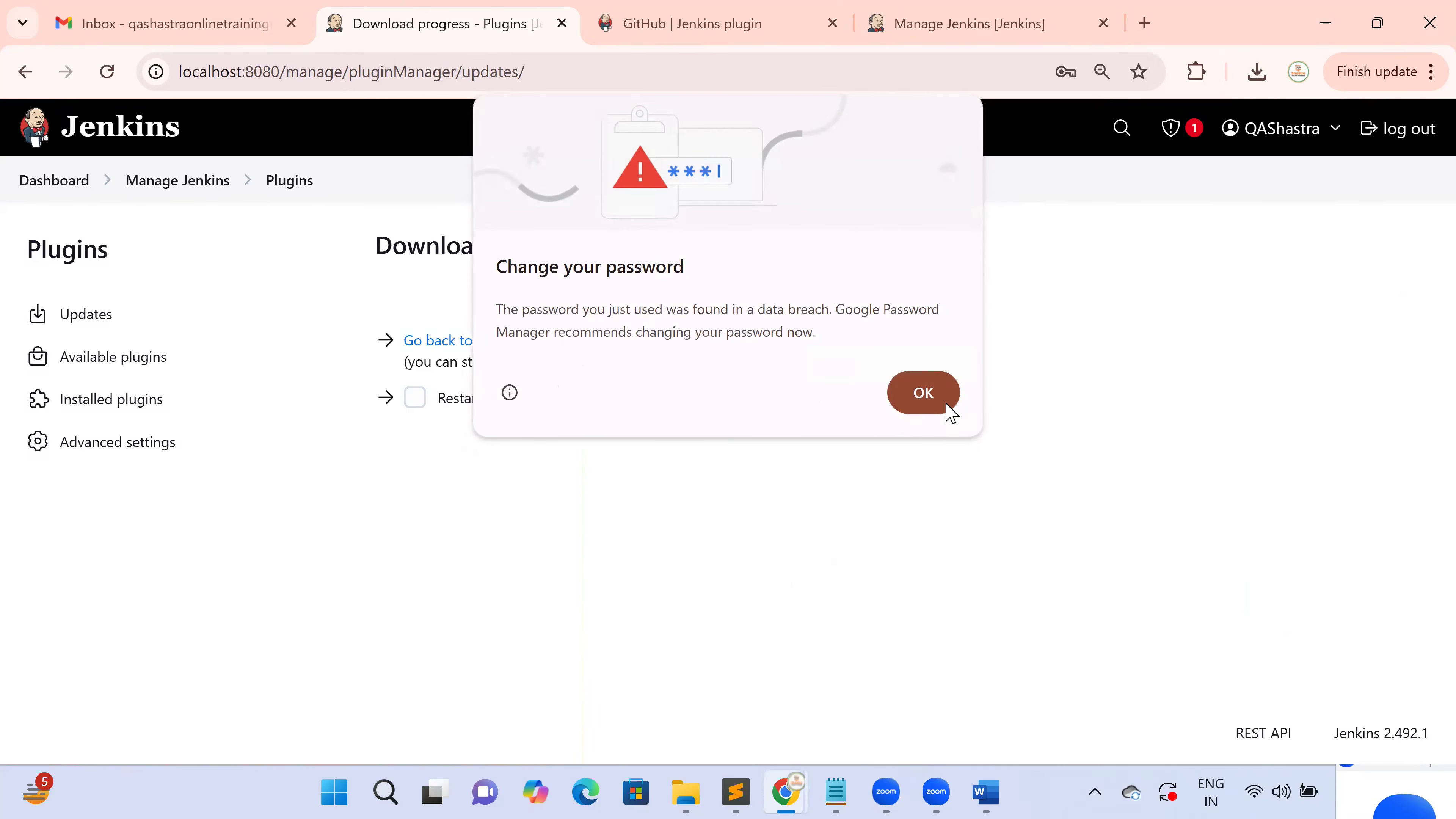
left_click(925, 396)
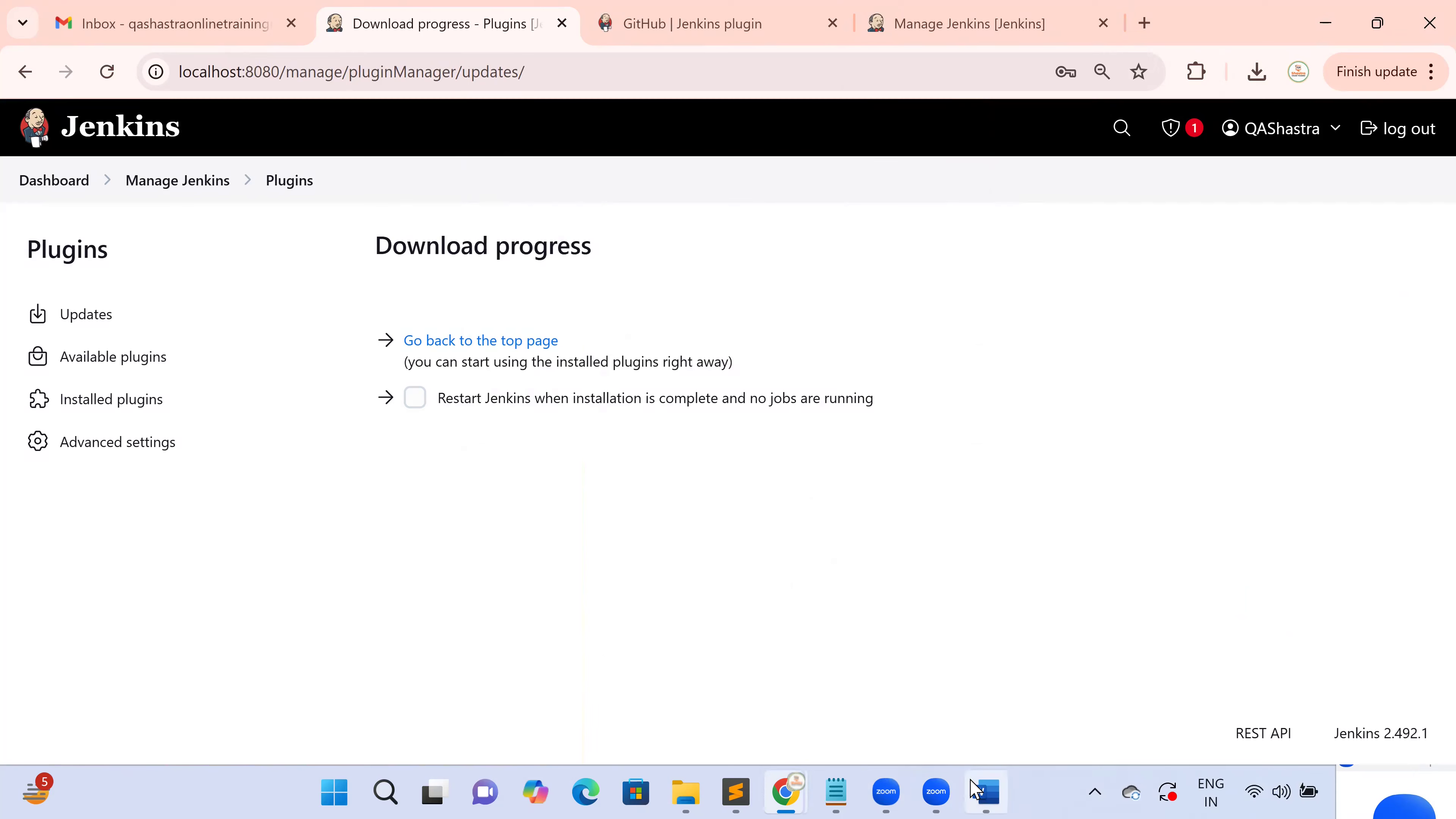
Glance at the Word guide, then go to the Available plugins list
left_click(976, 790)
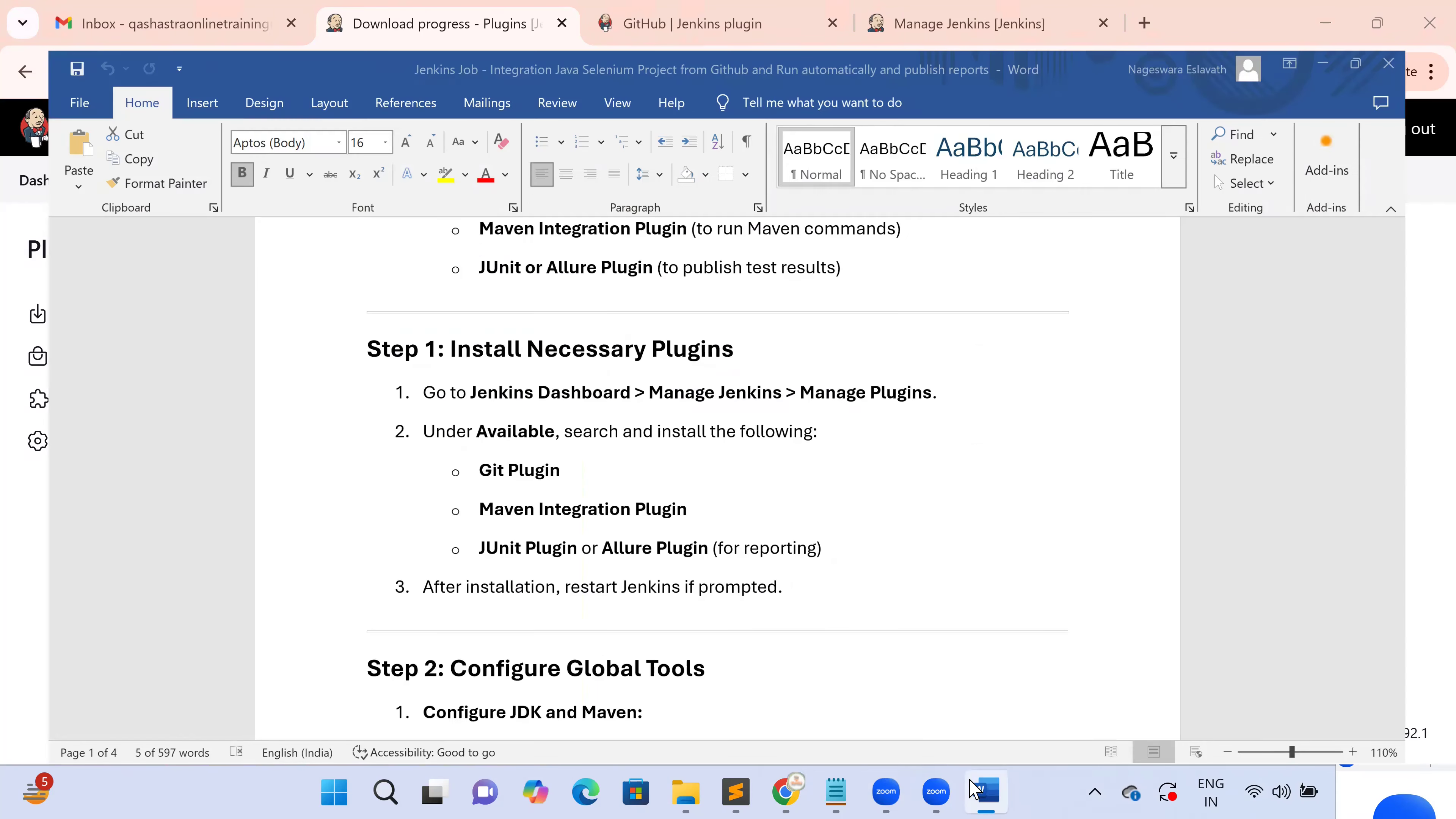
left_click(987, 793)
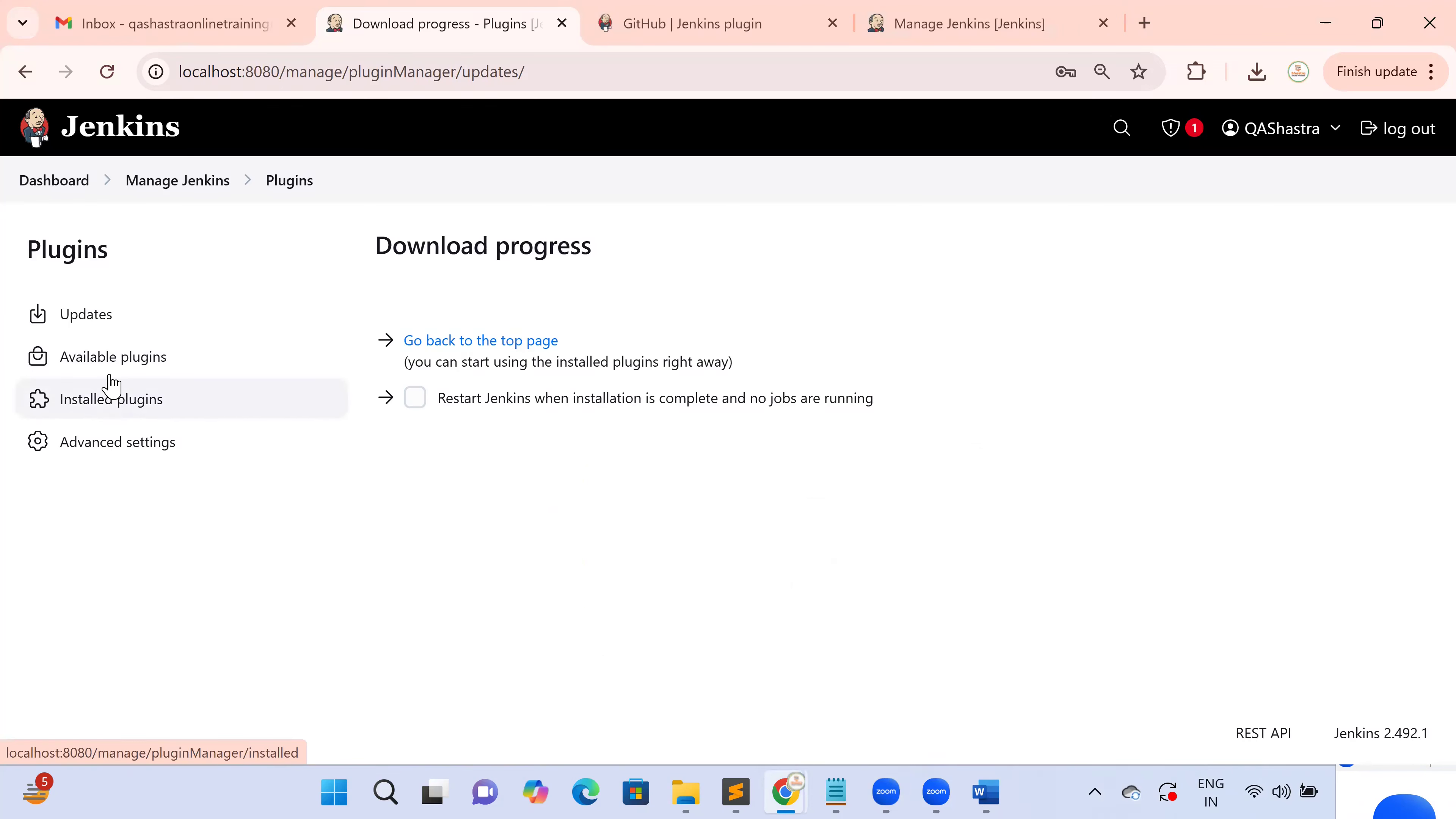
left_click(117, 360)
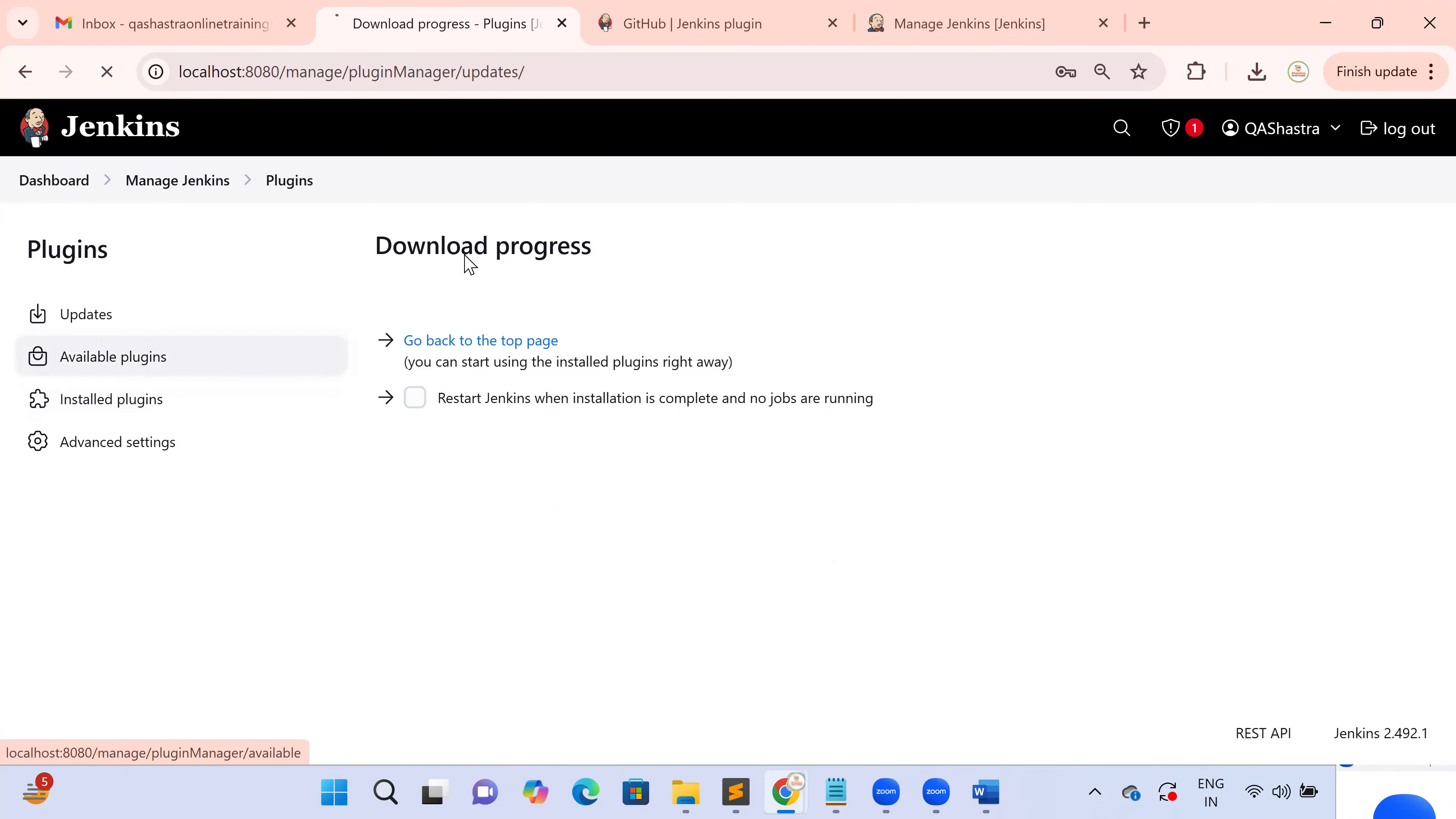
Search Available plugins for 'junit' and tick JUnit Attachments 275.v54db_1ed8e66f
type("juni")
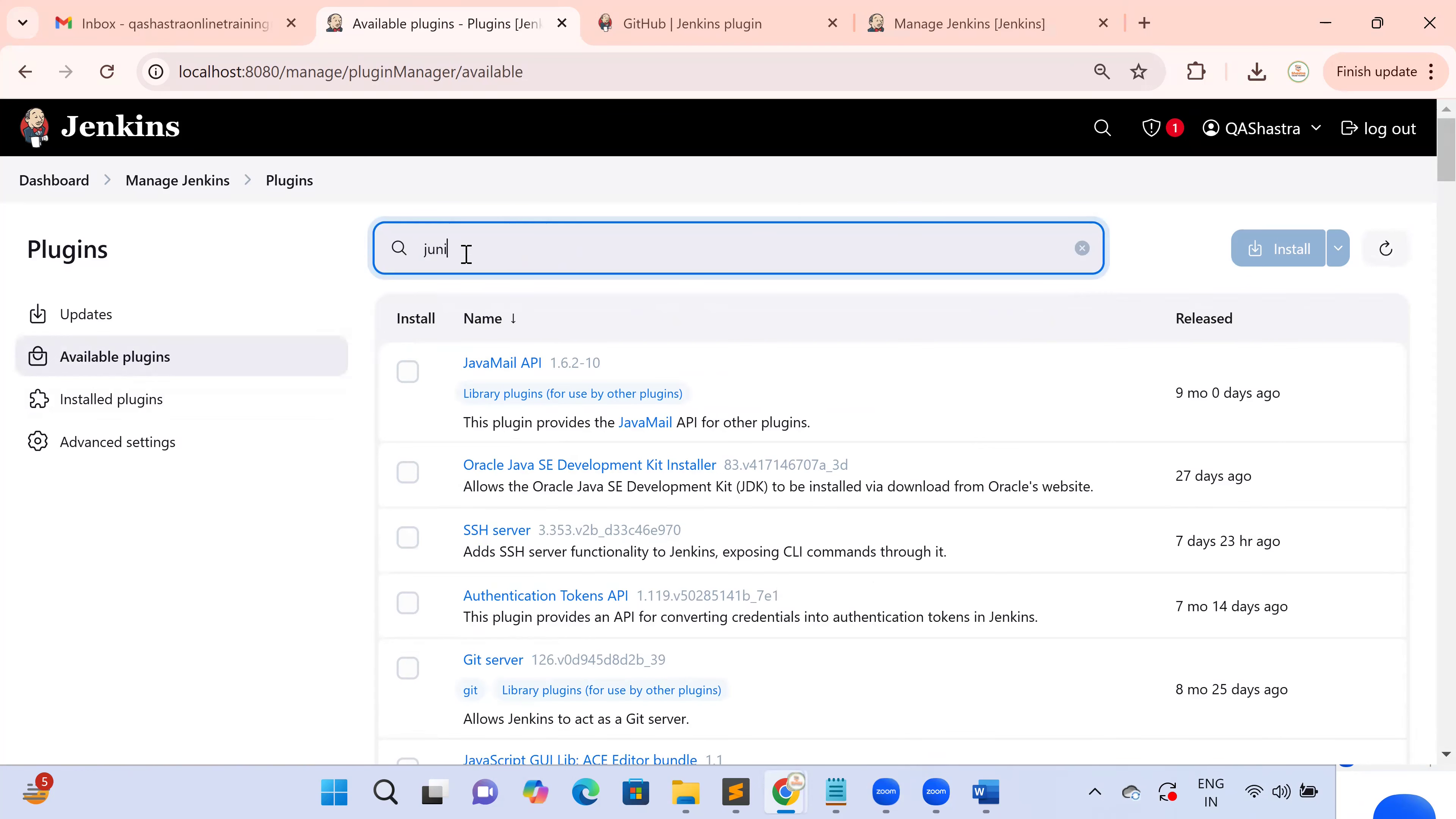
type("t")
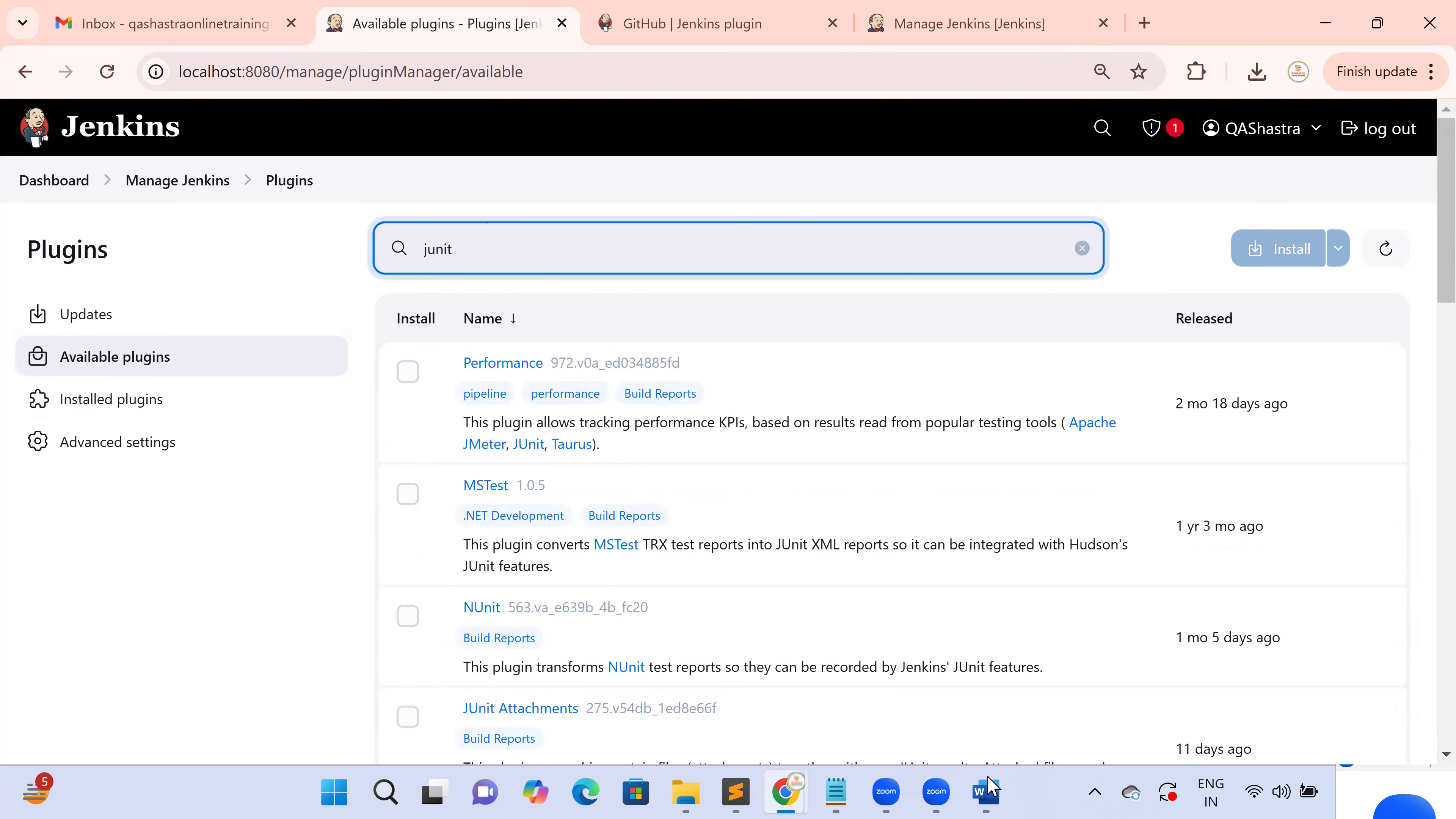
left_click(985, 793)
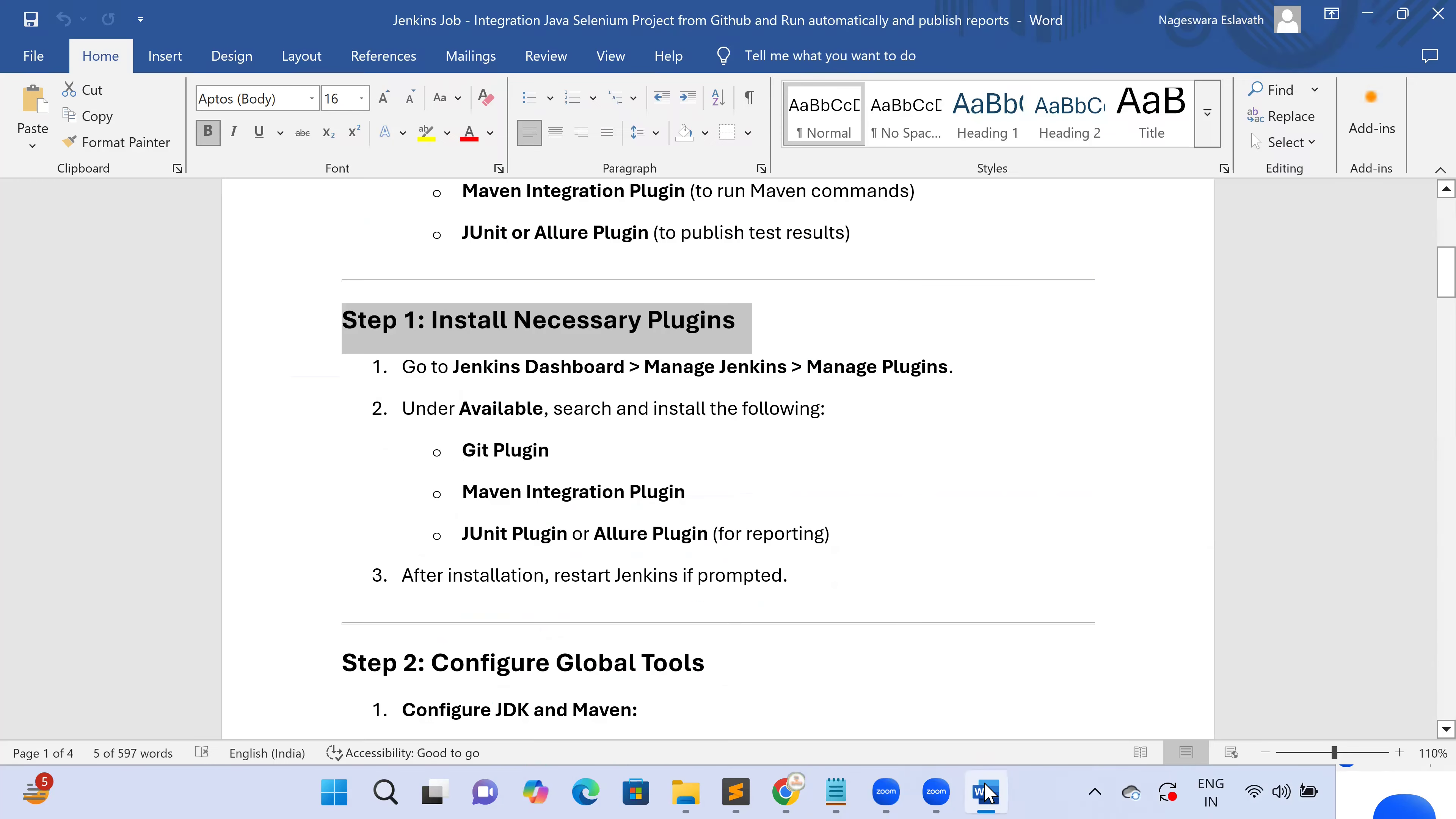
key("alt+Tab")
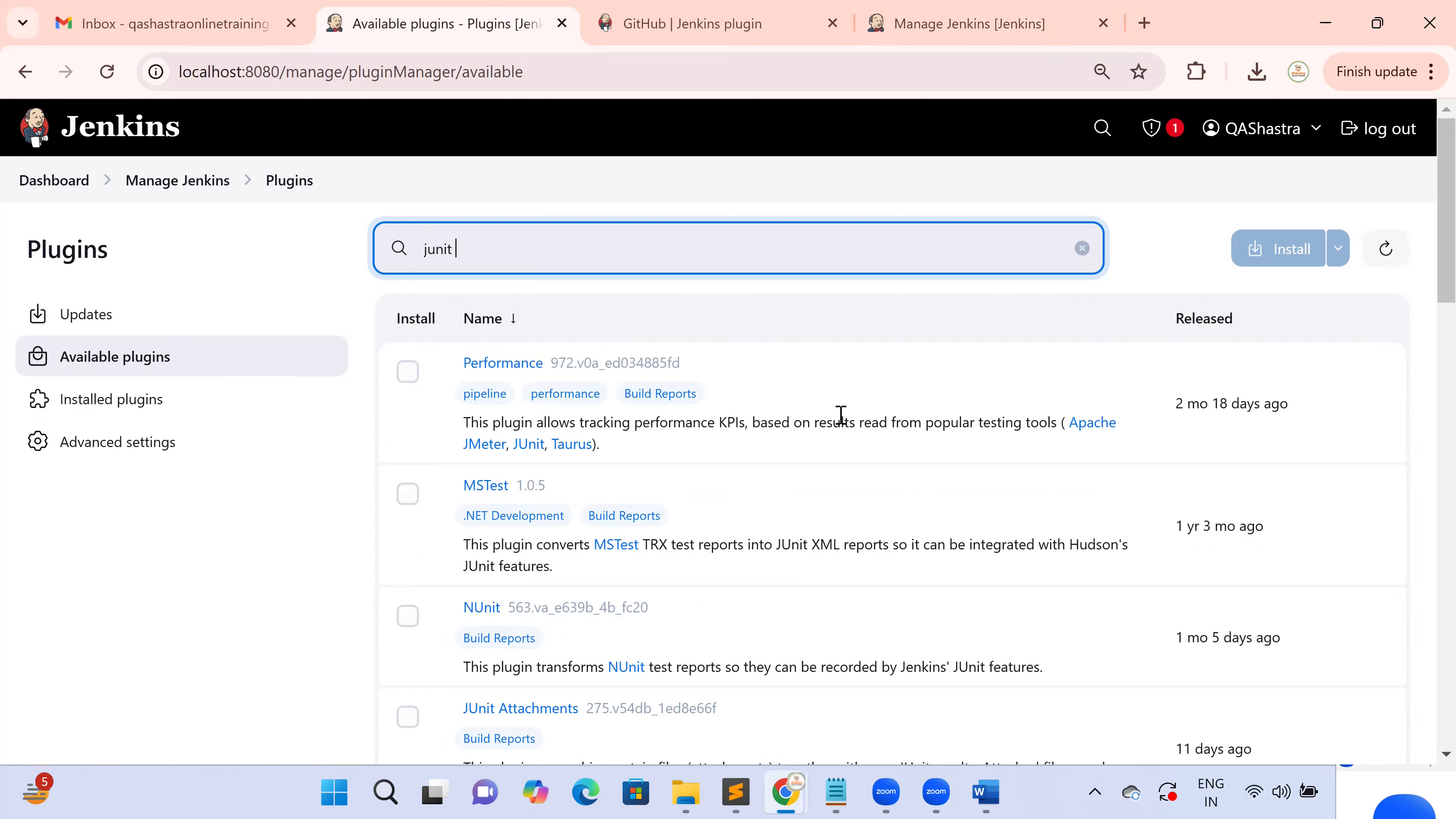
scroll(837, 453, "down", 3)
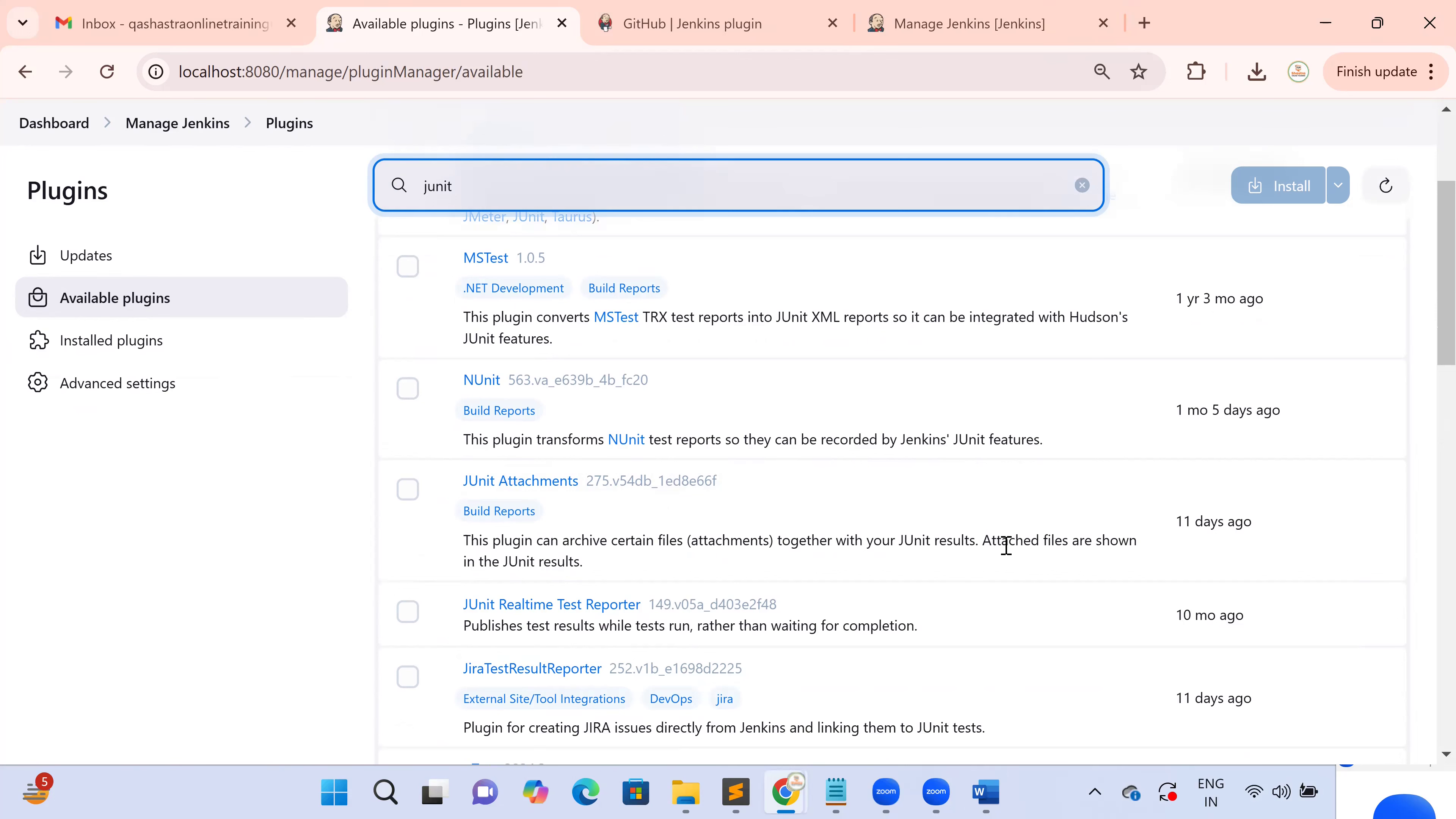
left_click_drag(880, 563, 467, 516)
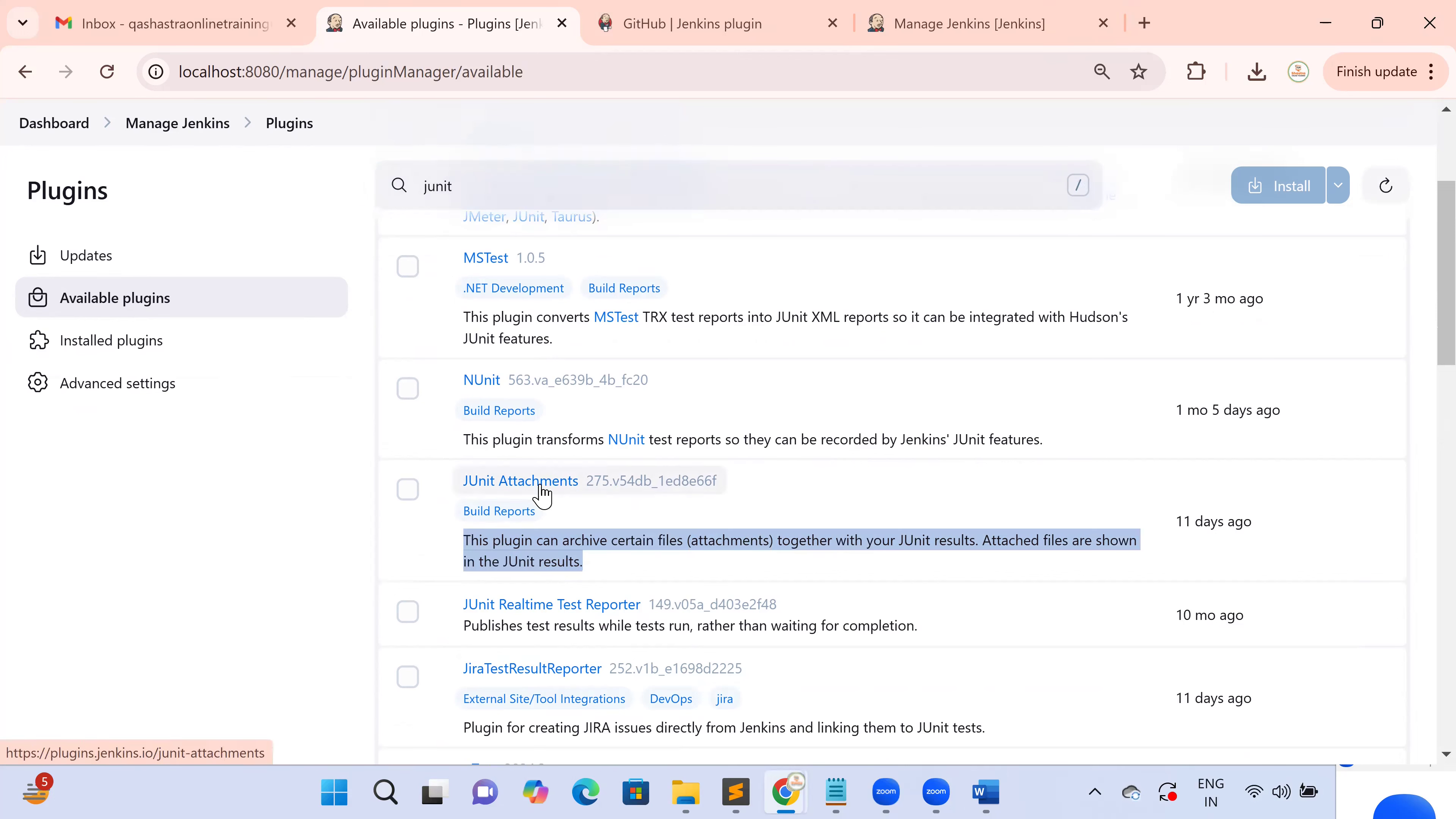
left_click(408, 491)
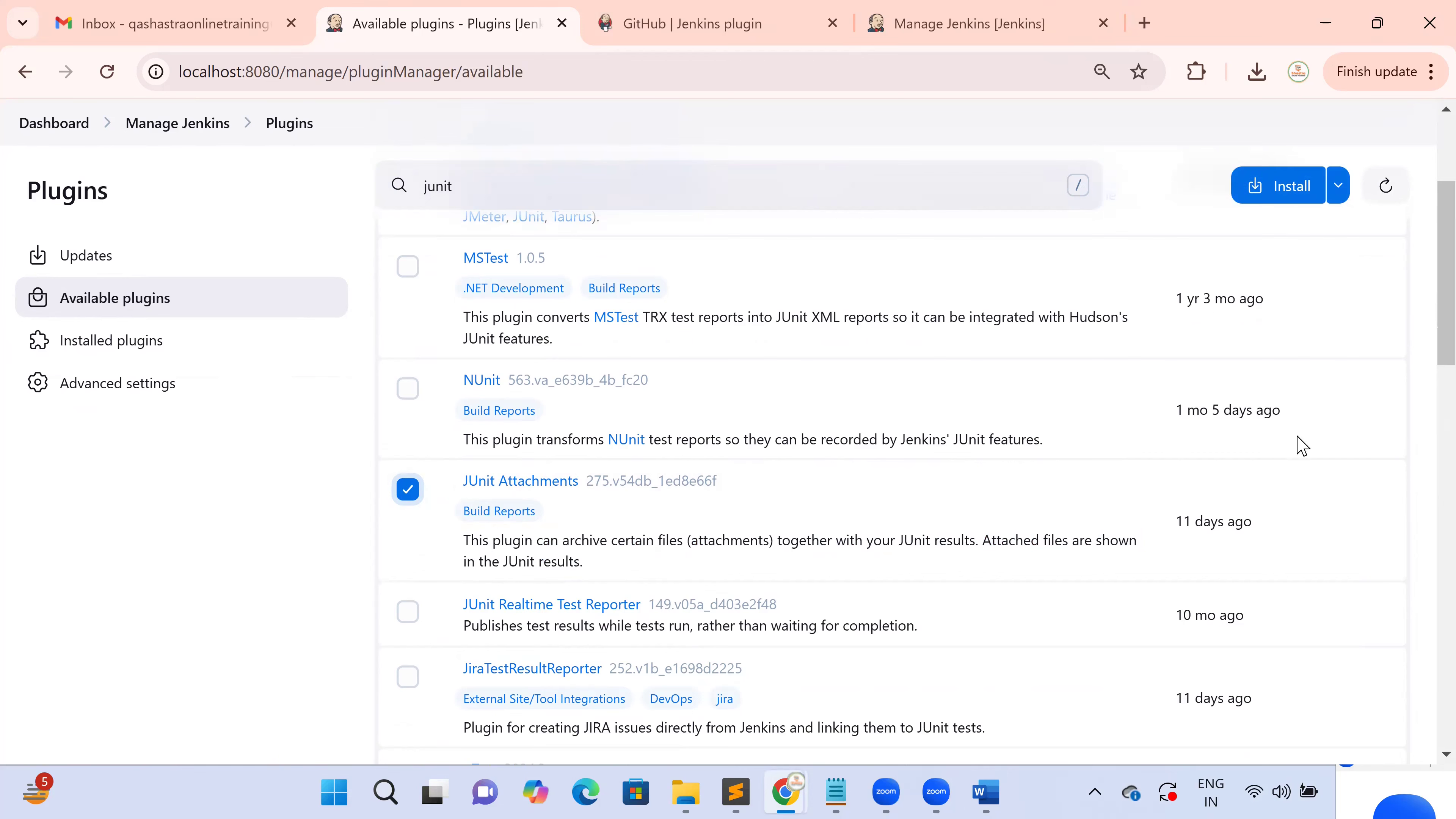
Install JUnit Attachments with automatic restart, sign back in, and return to the Dashboard
left_click(1280, 192)
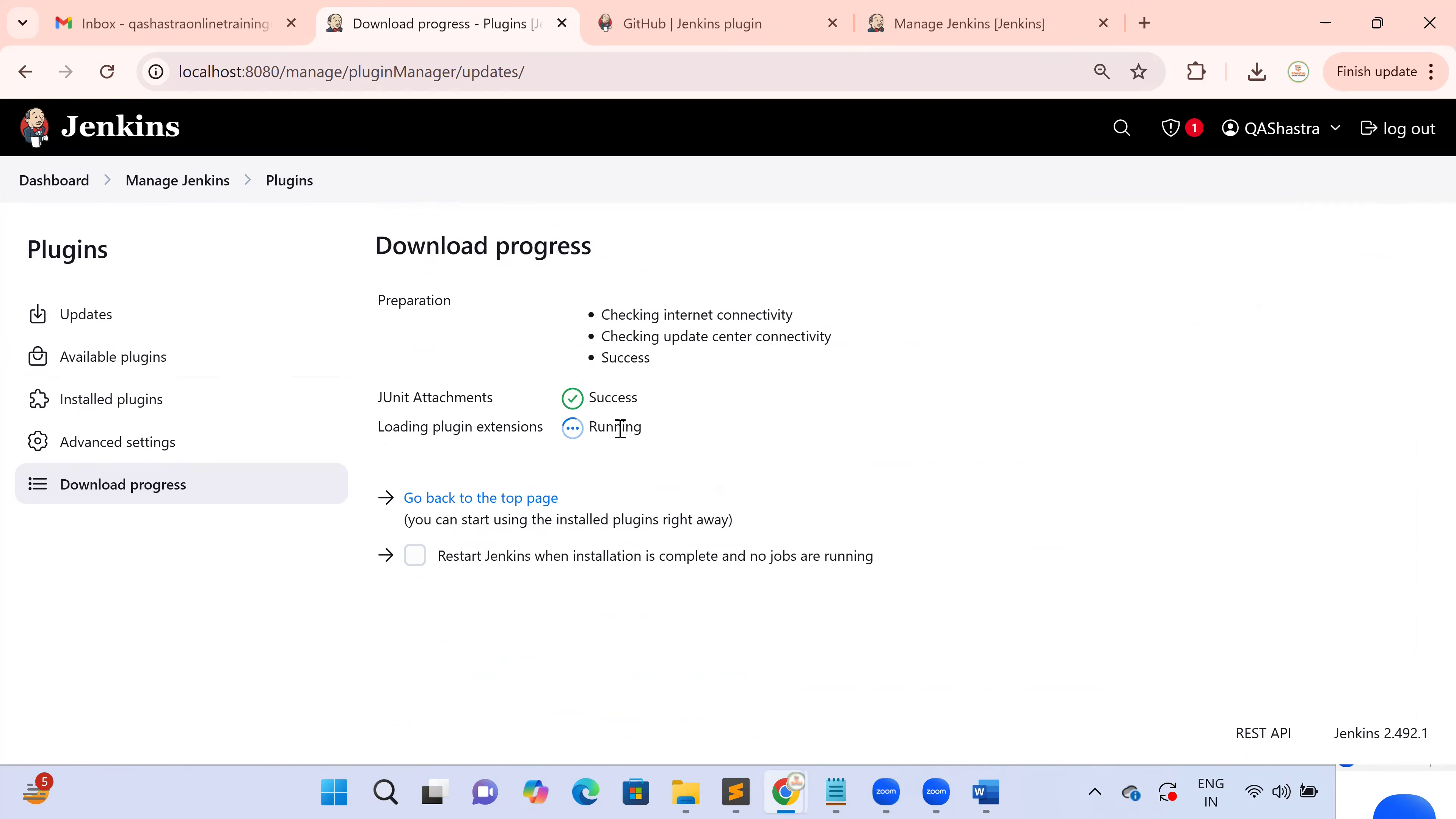
left_click(414, 555)
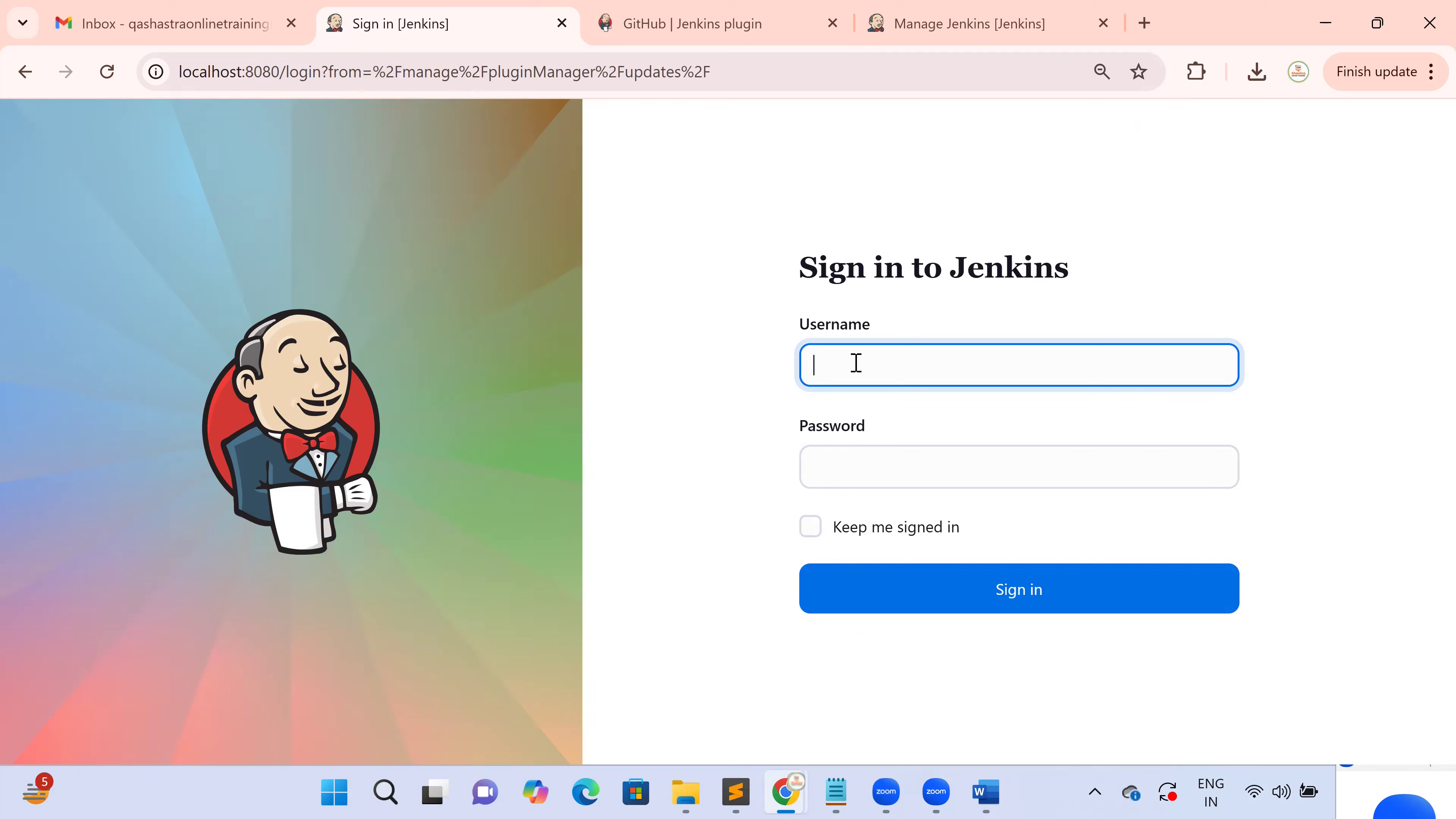
type("dmin")
key("Tab")
type("ad")
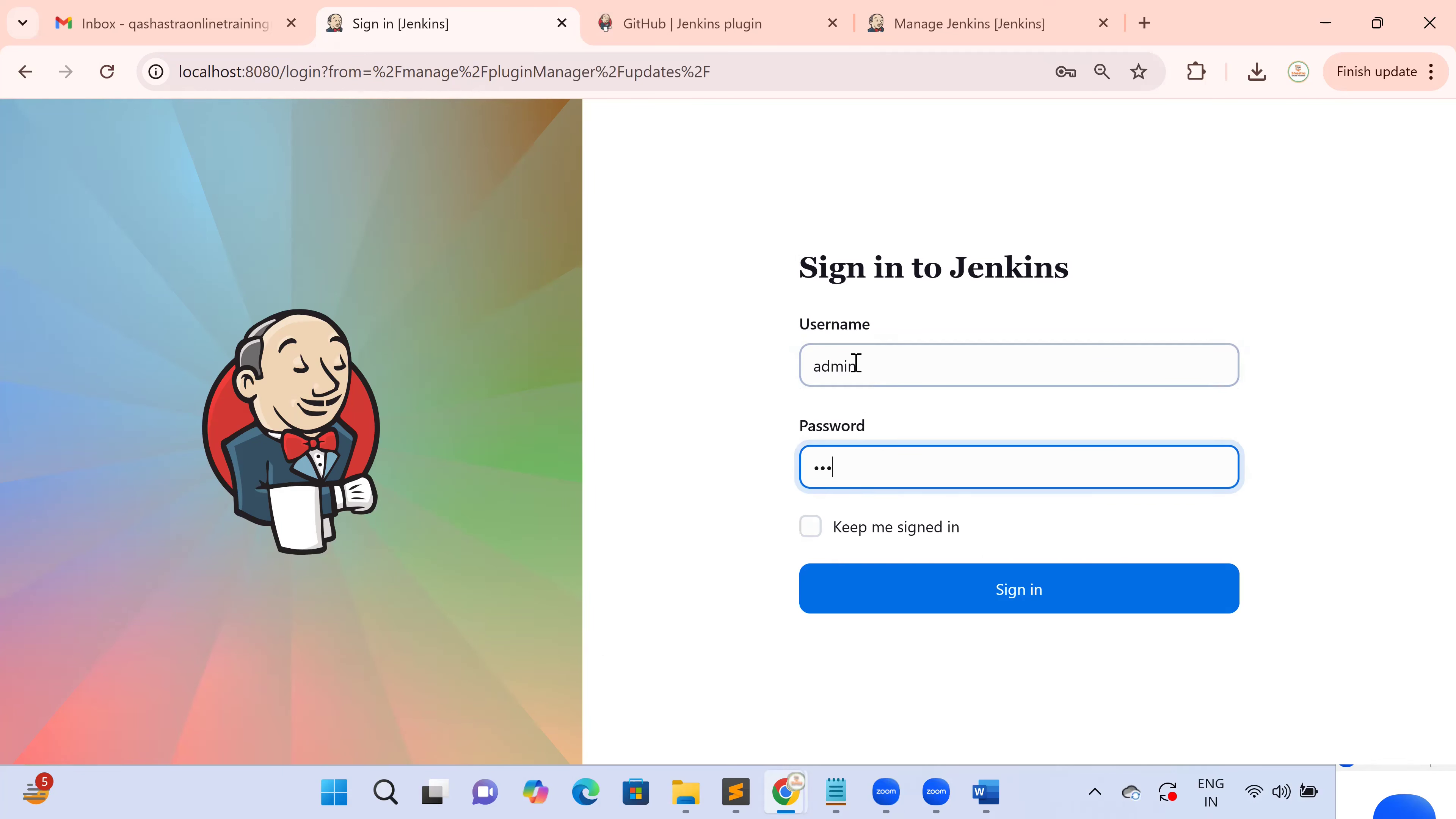
type("min")
key("Return")
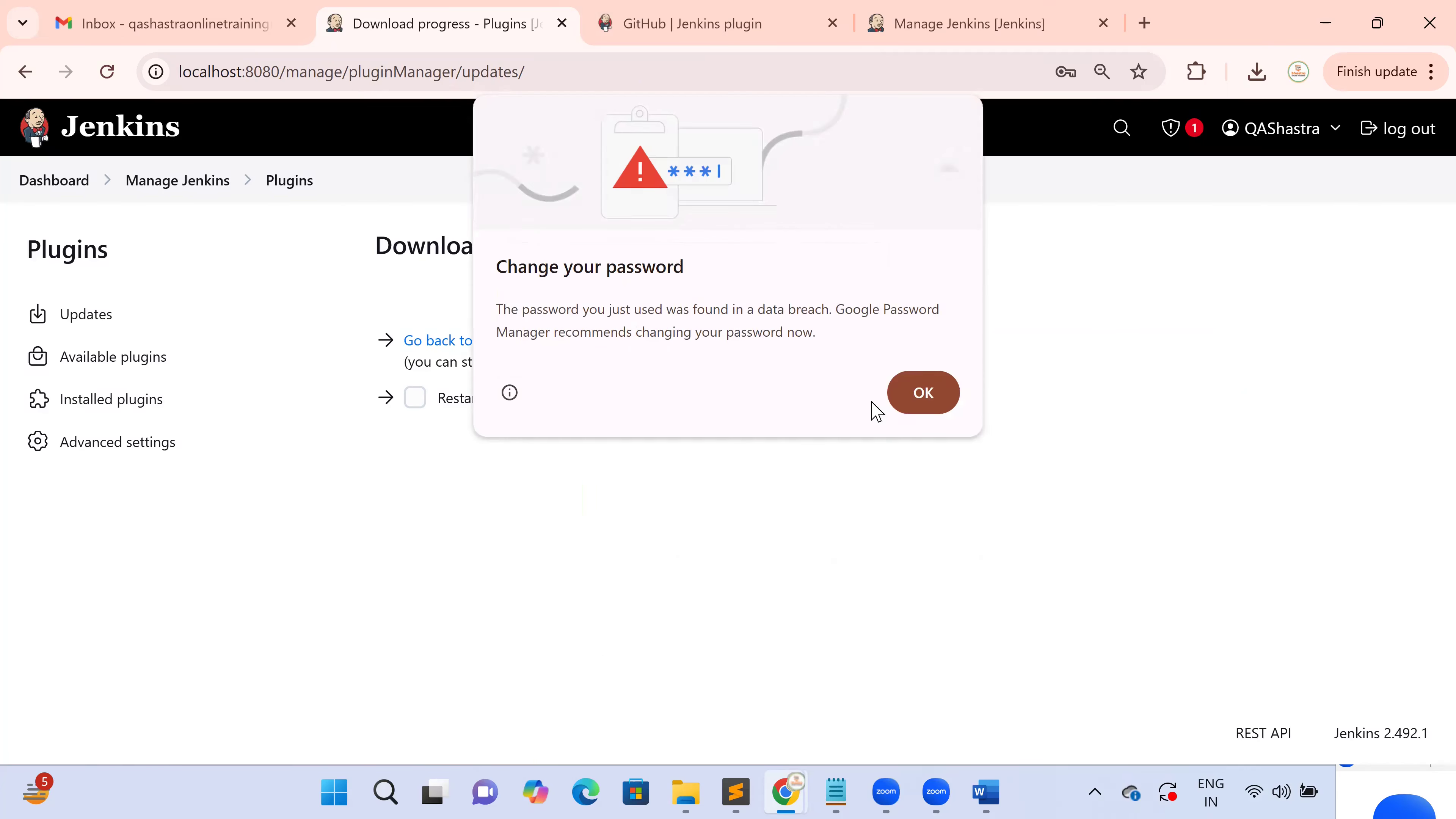
left_click(920, 396)
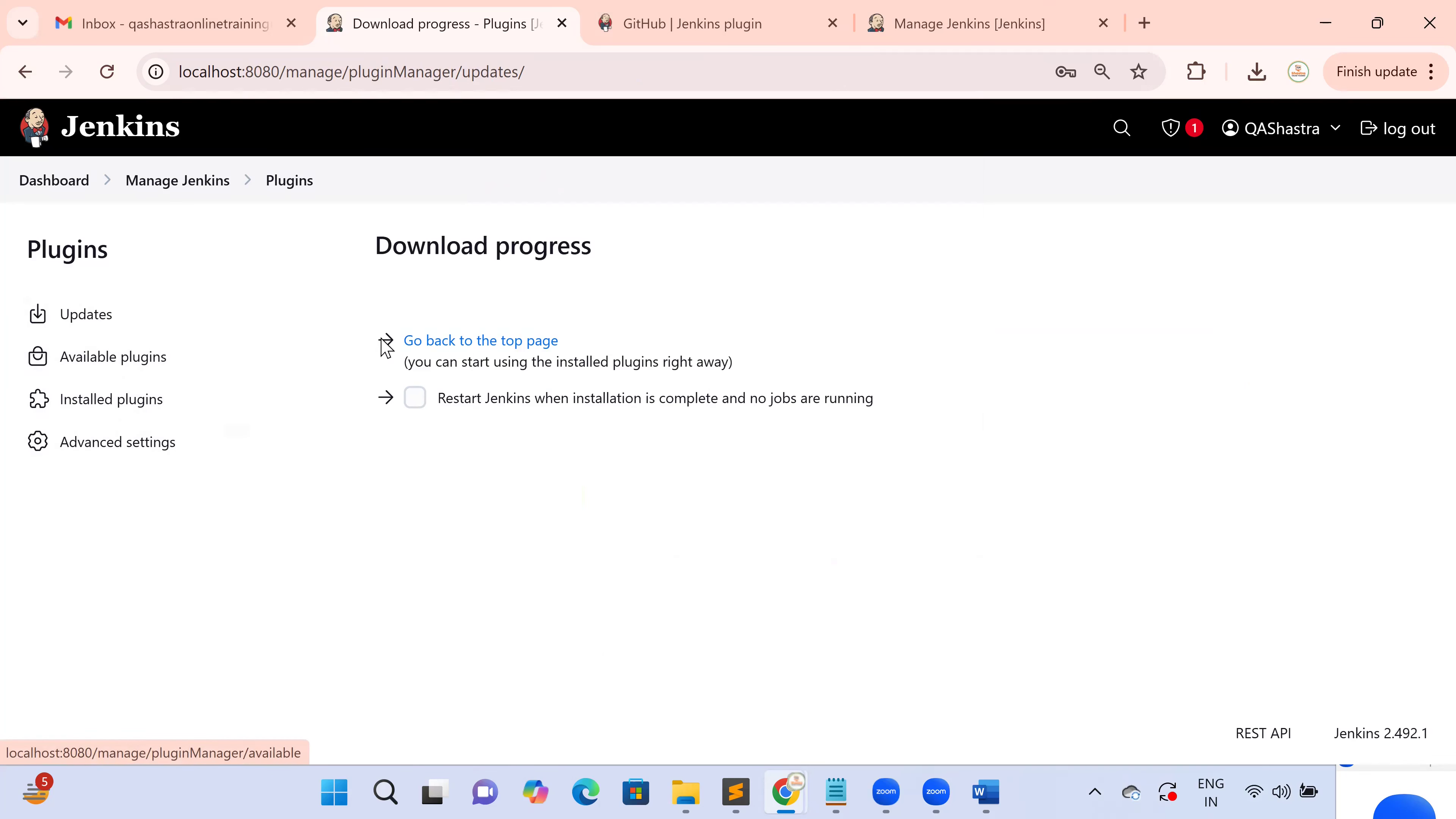
left_click(57, 182)
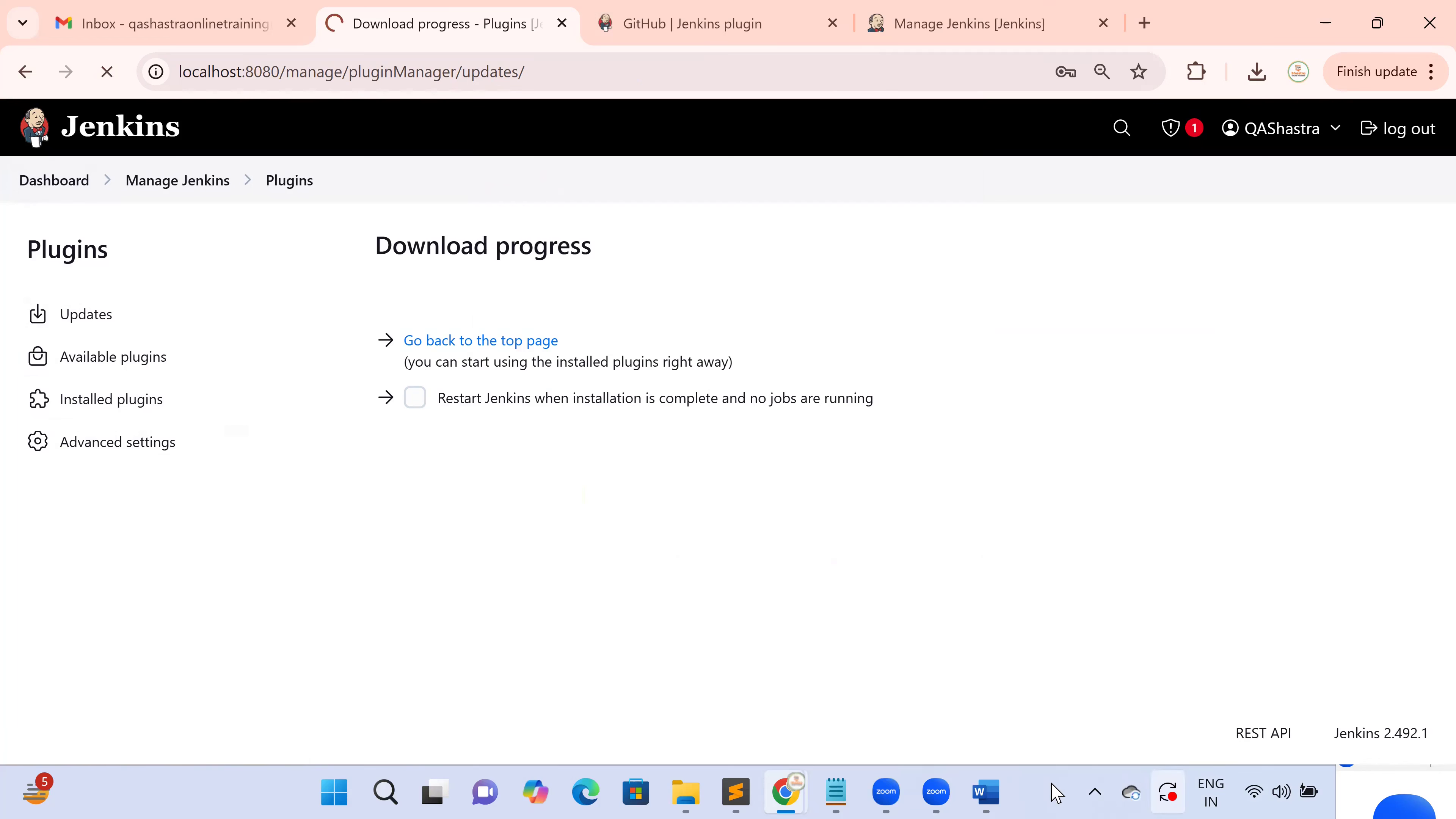
Read the Step 2: Configure Global Tools heading in the Word guide
left_click(995, 793)
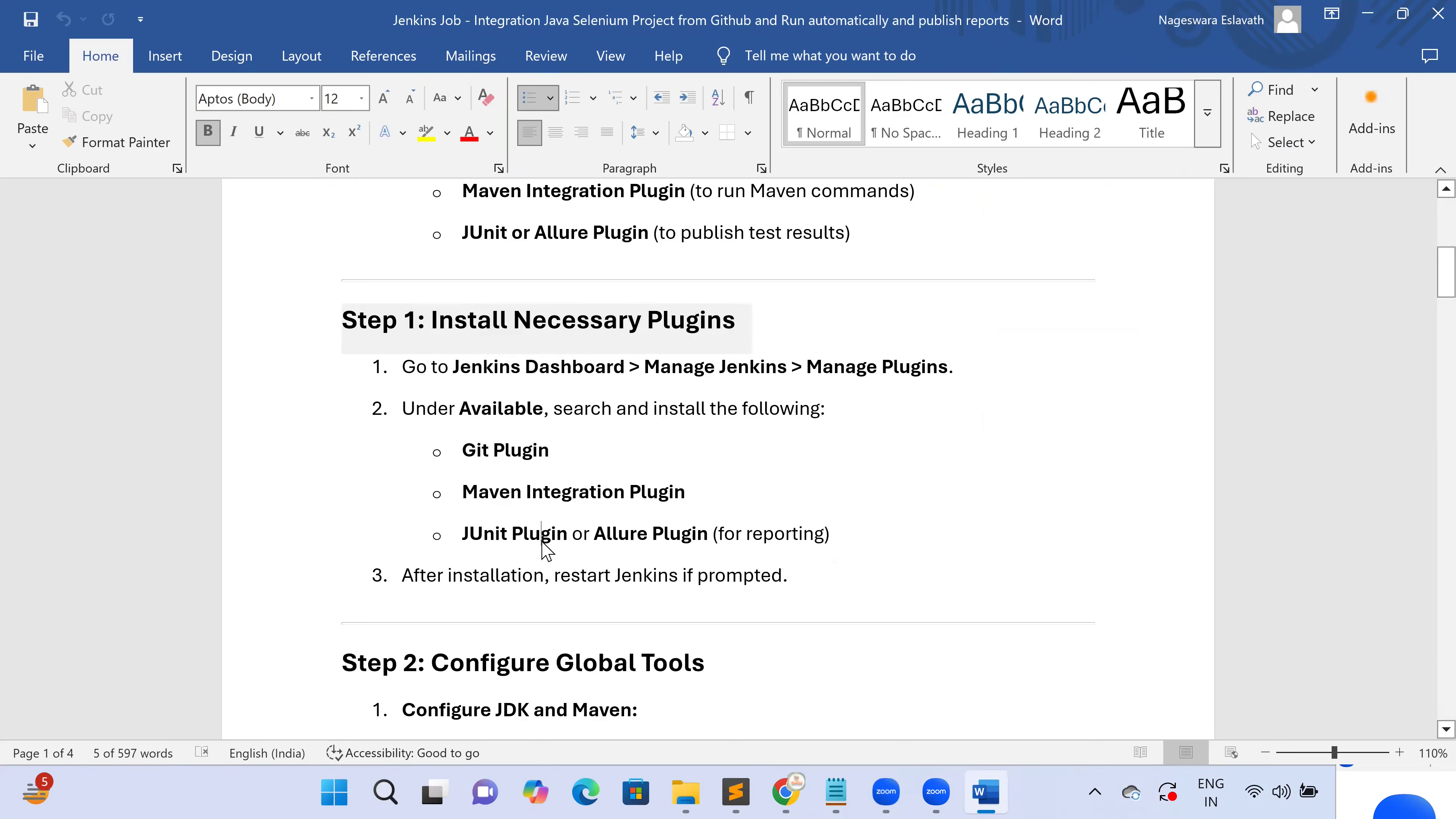
double_click(542, 539)
scroll(550, 541, "down", 3)
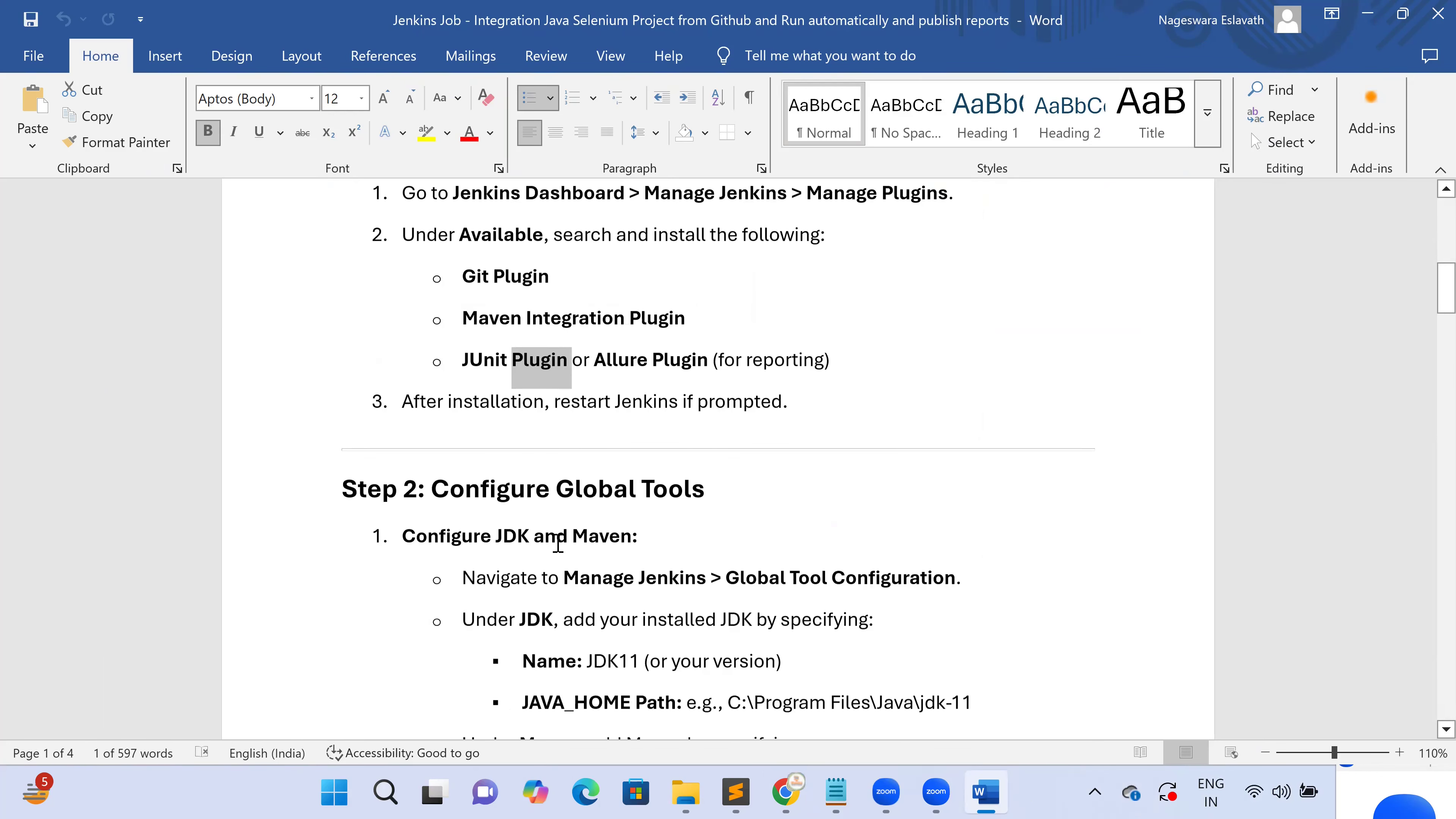
scroll(522, 487, "down", 2)
triple_click(336, 369)
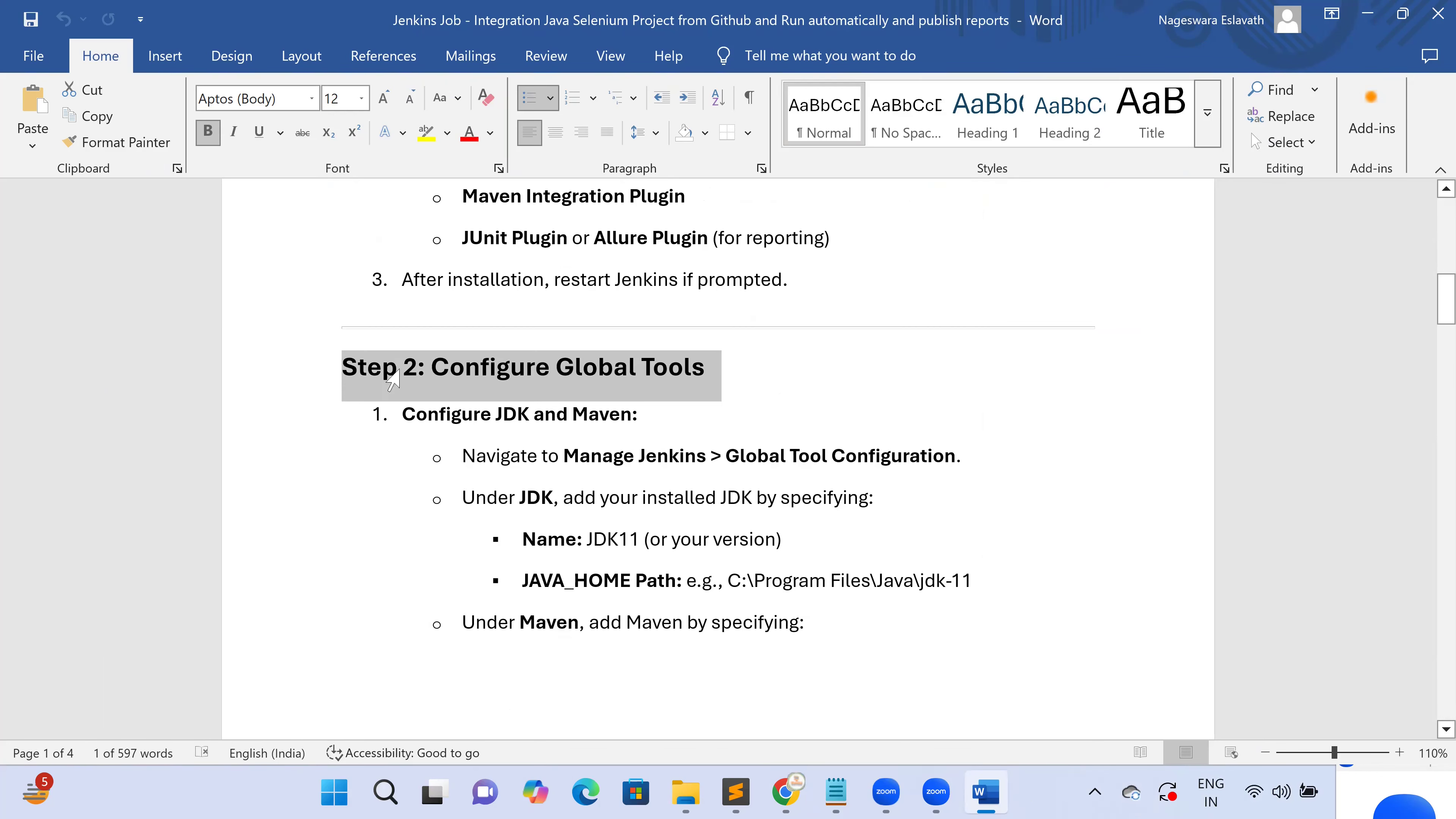
left_click(573, 368)
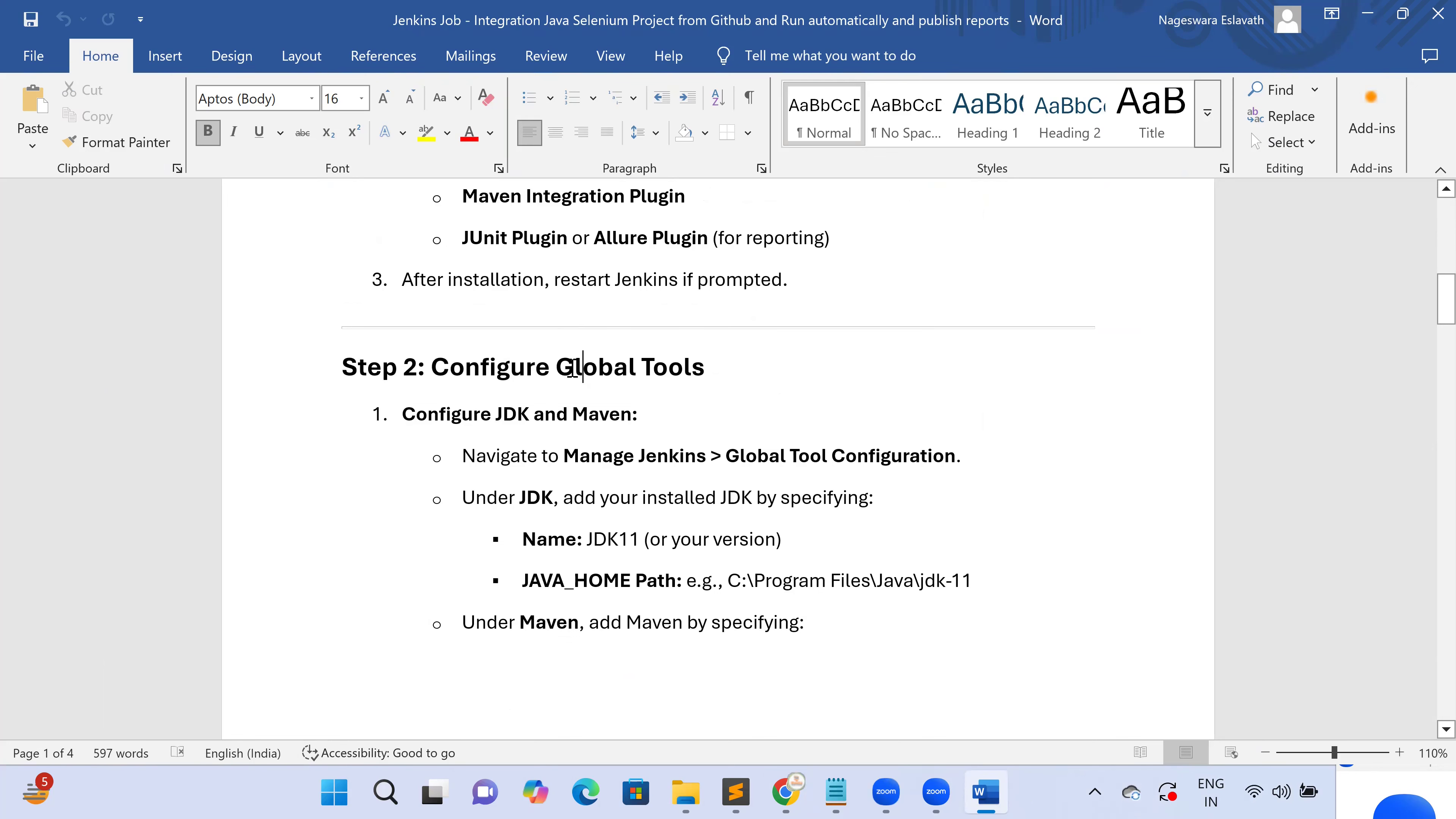
triple_click(644, 365)
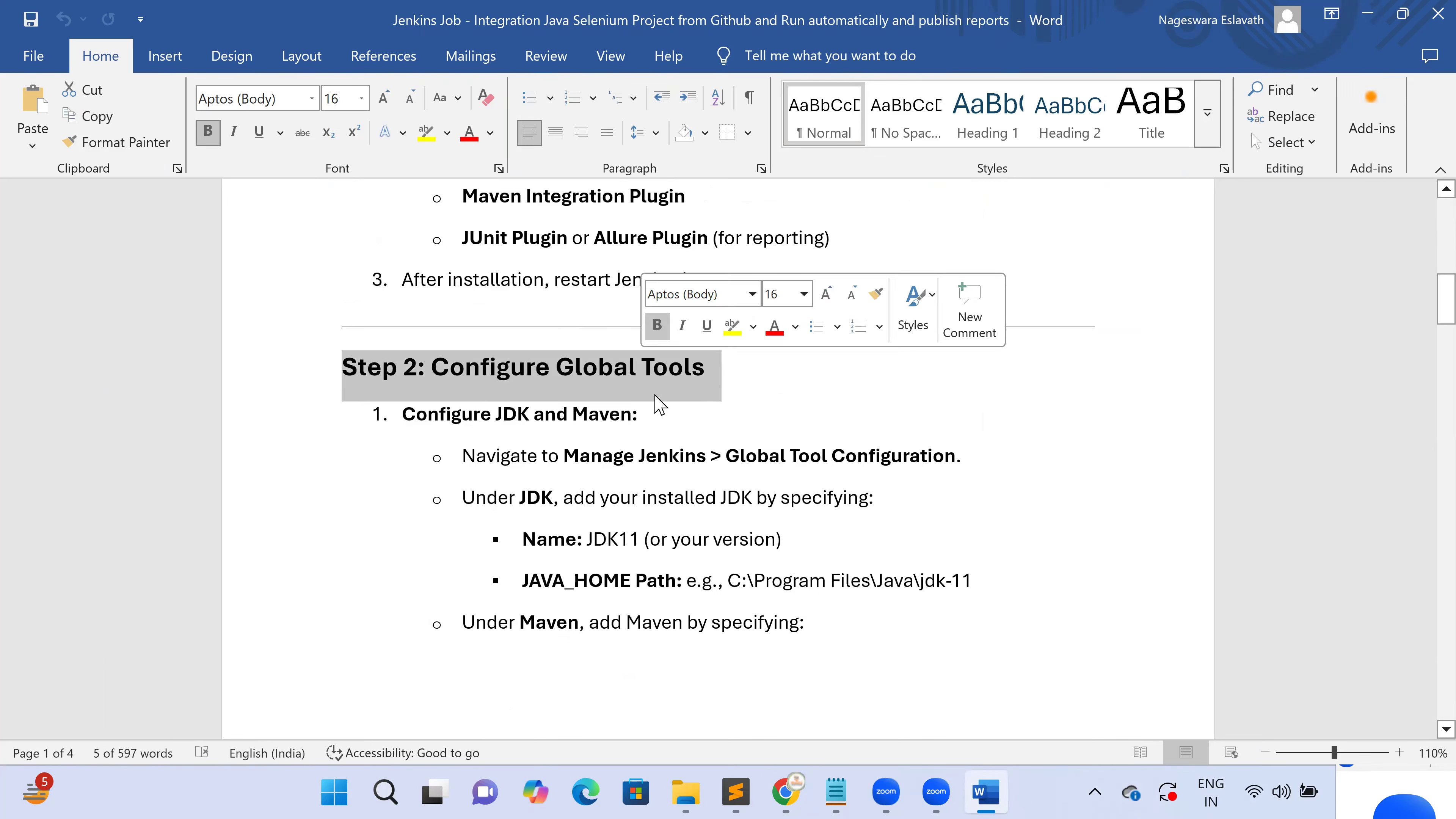
left_click(668, 414)
scroll(671, 416, "down", 2)
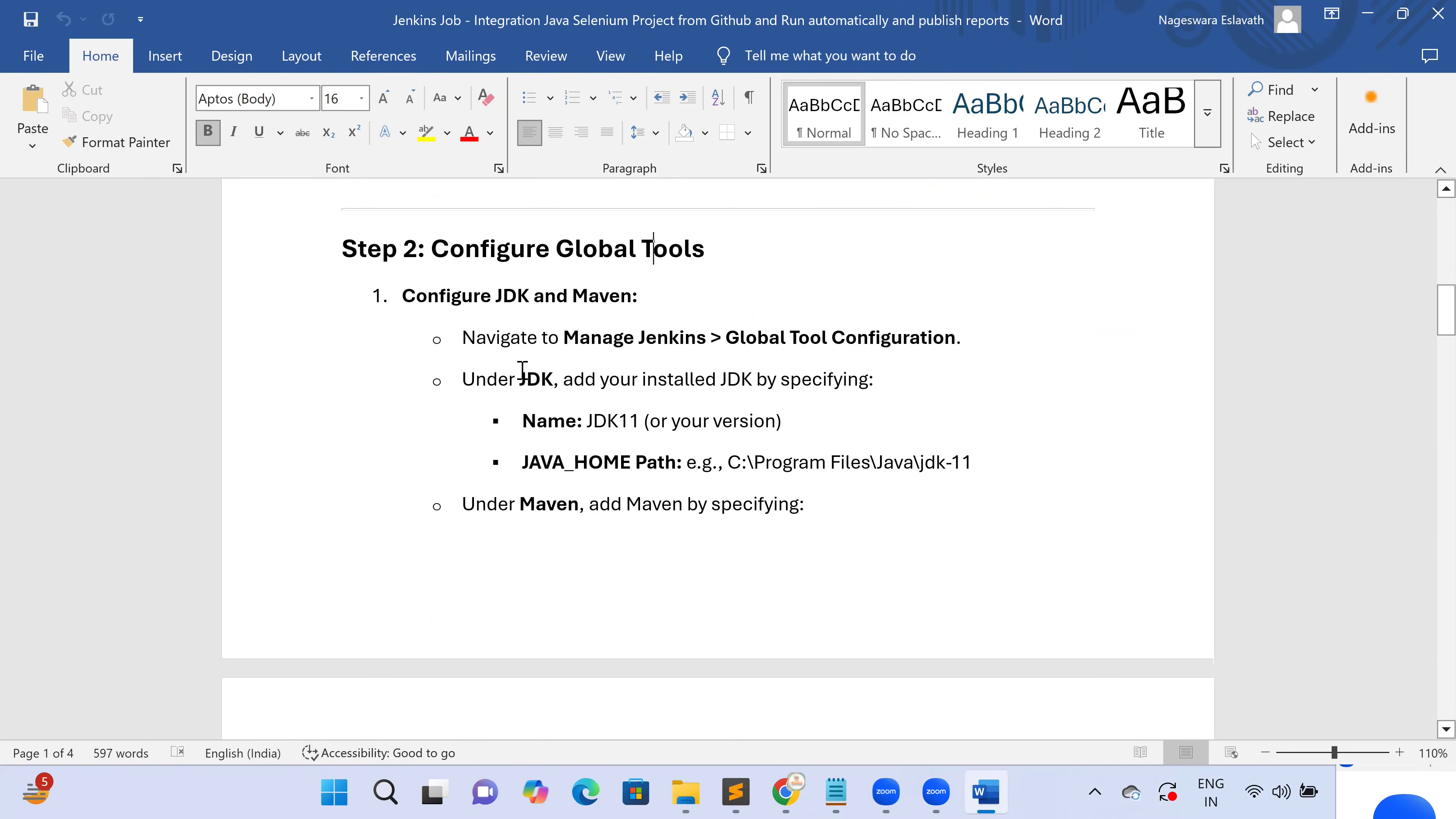
Review the JDK11 and Maven configuration details and JAVA_HOME path, then open Manage Jenkins
left_click(422, 304)
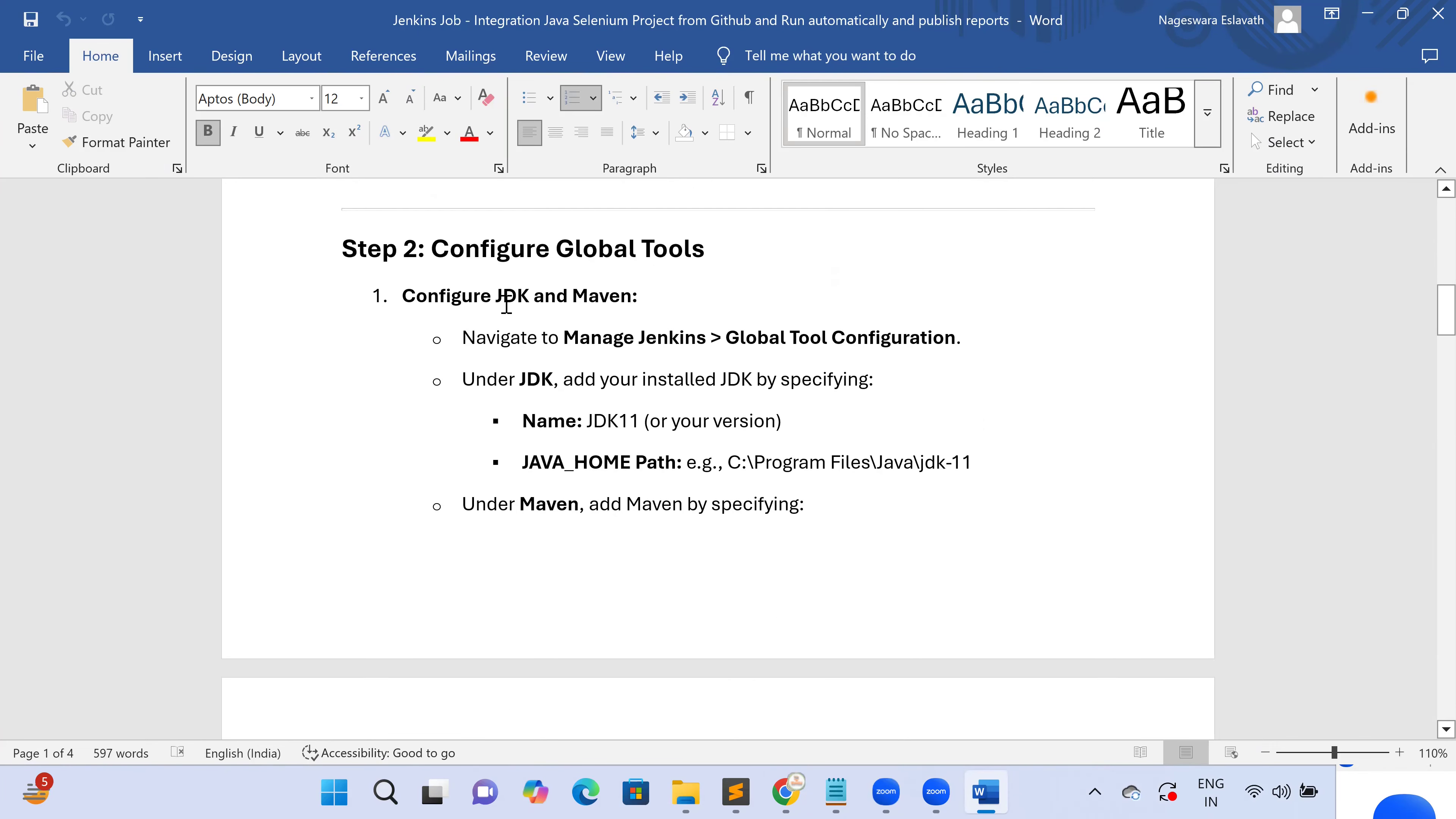
double_click(583, 292)
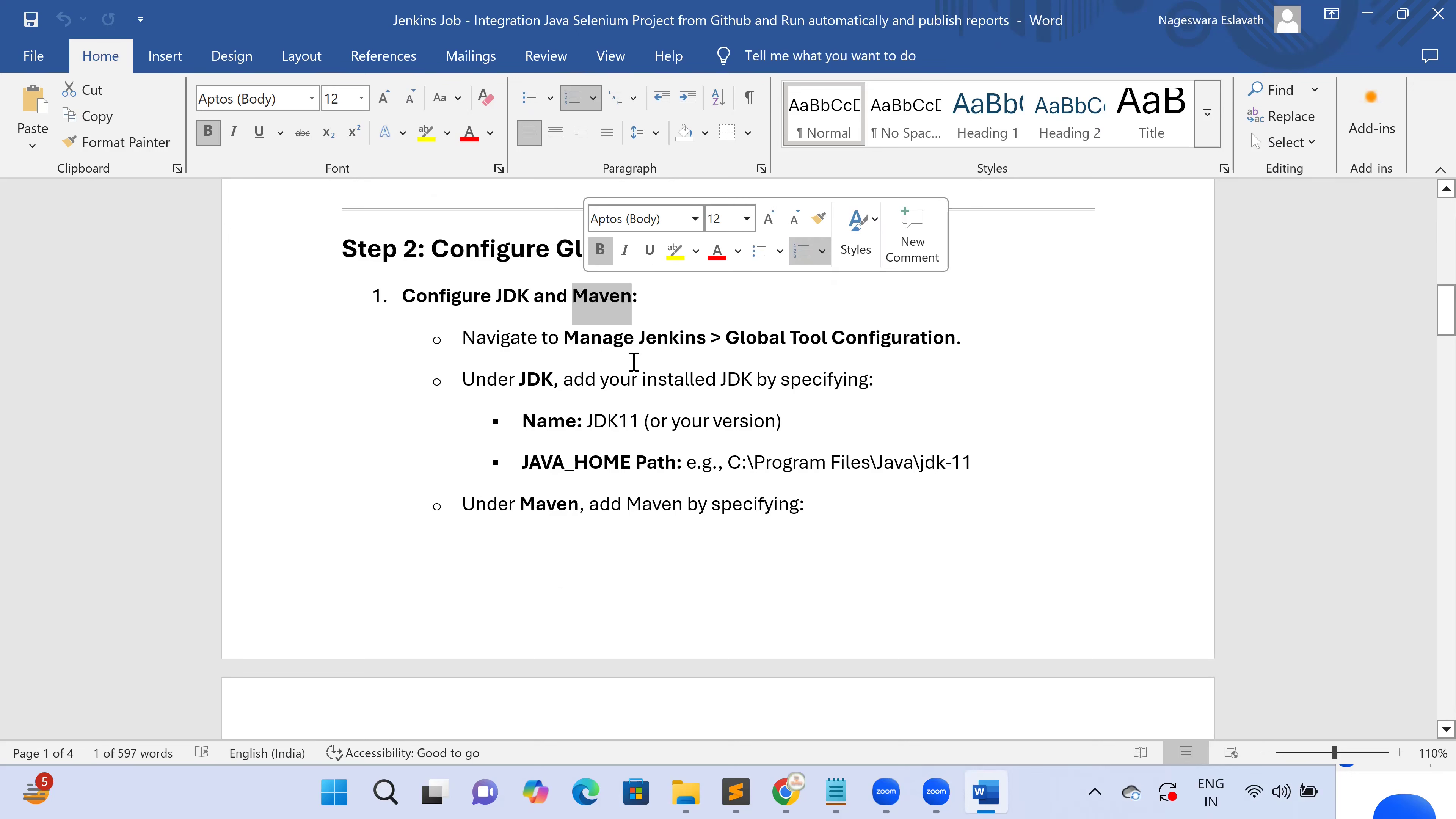
double_click(611, 422)
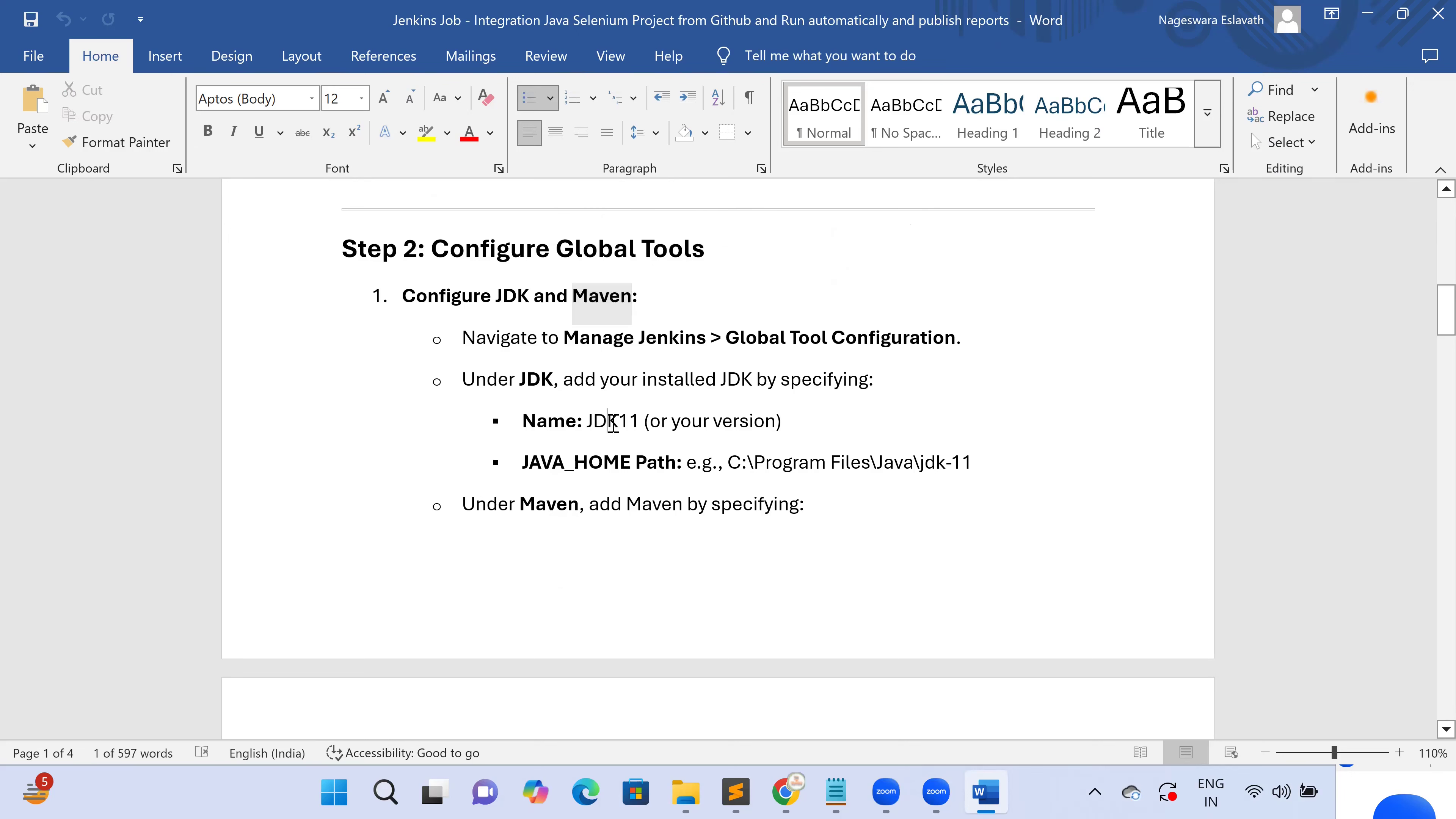
left_click(608, 462)
triple_click(609, 462)
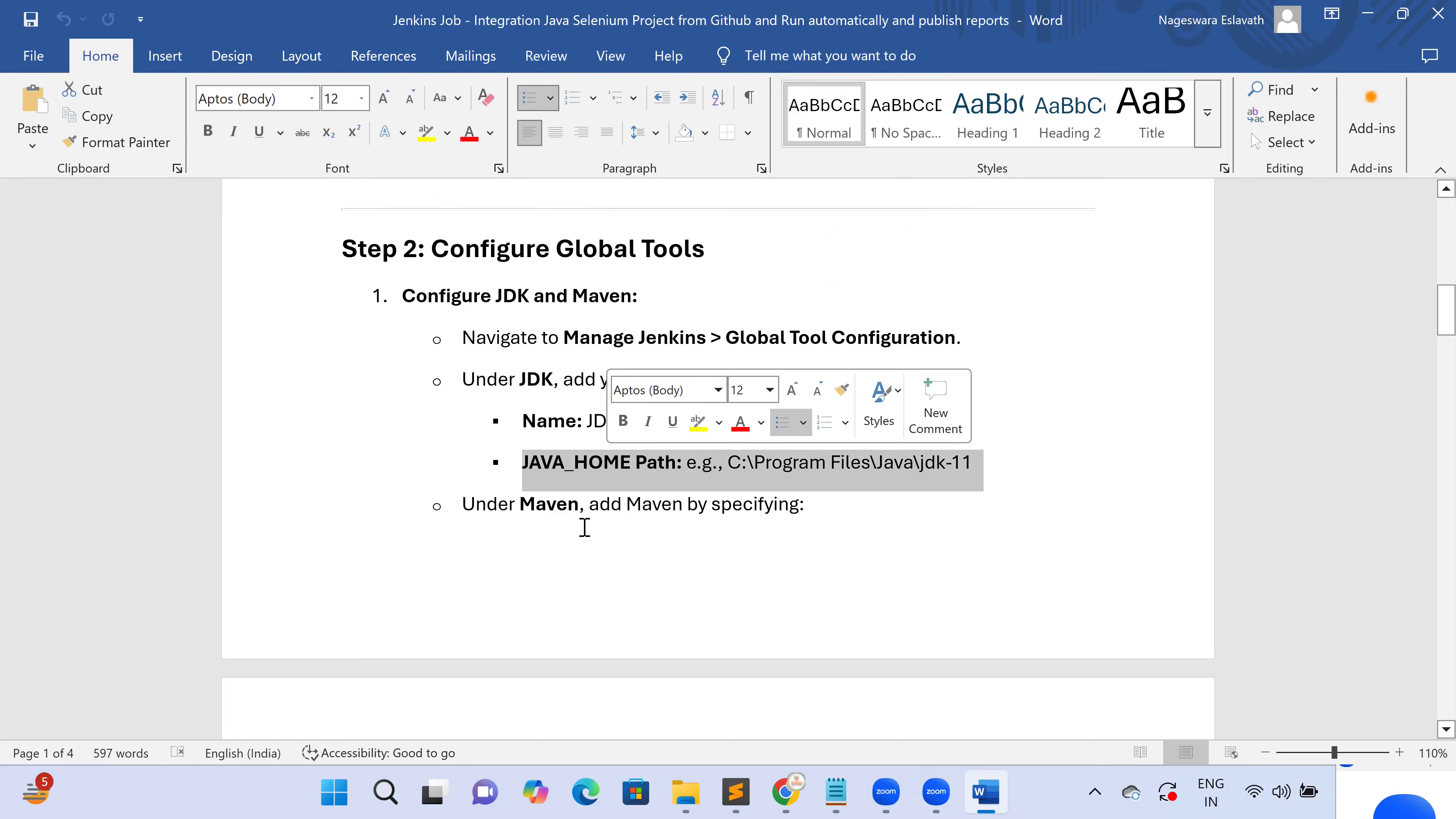
scroll(584, 530, "down", 3)
scroll(586, 534, "down", 2)
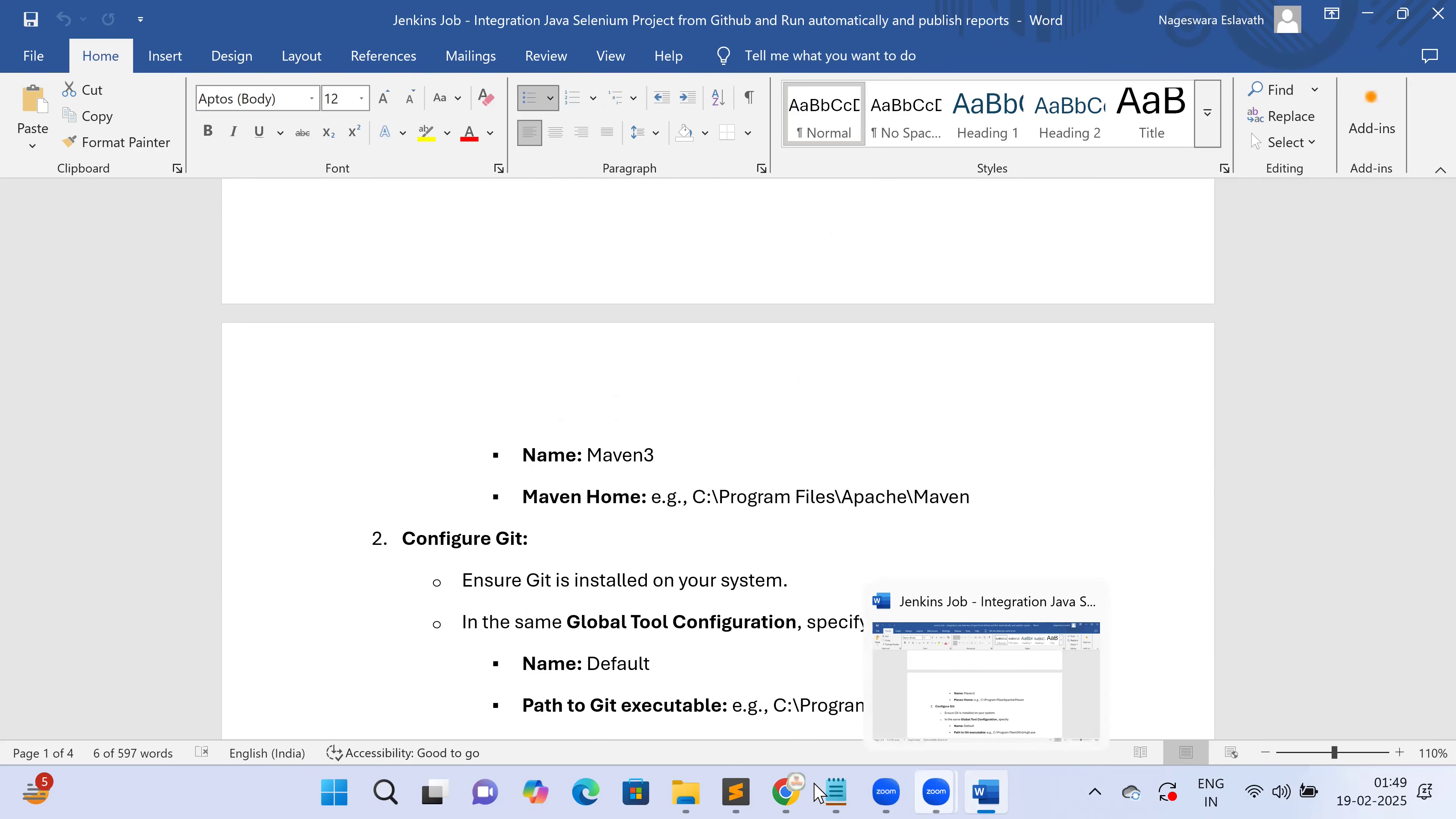
mouse_move(787, 793)
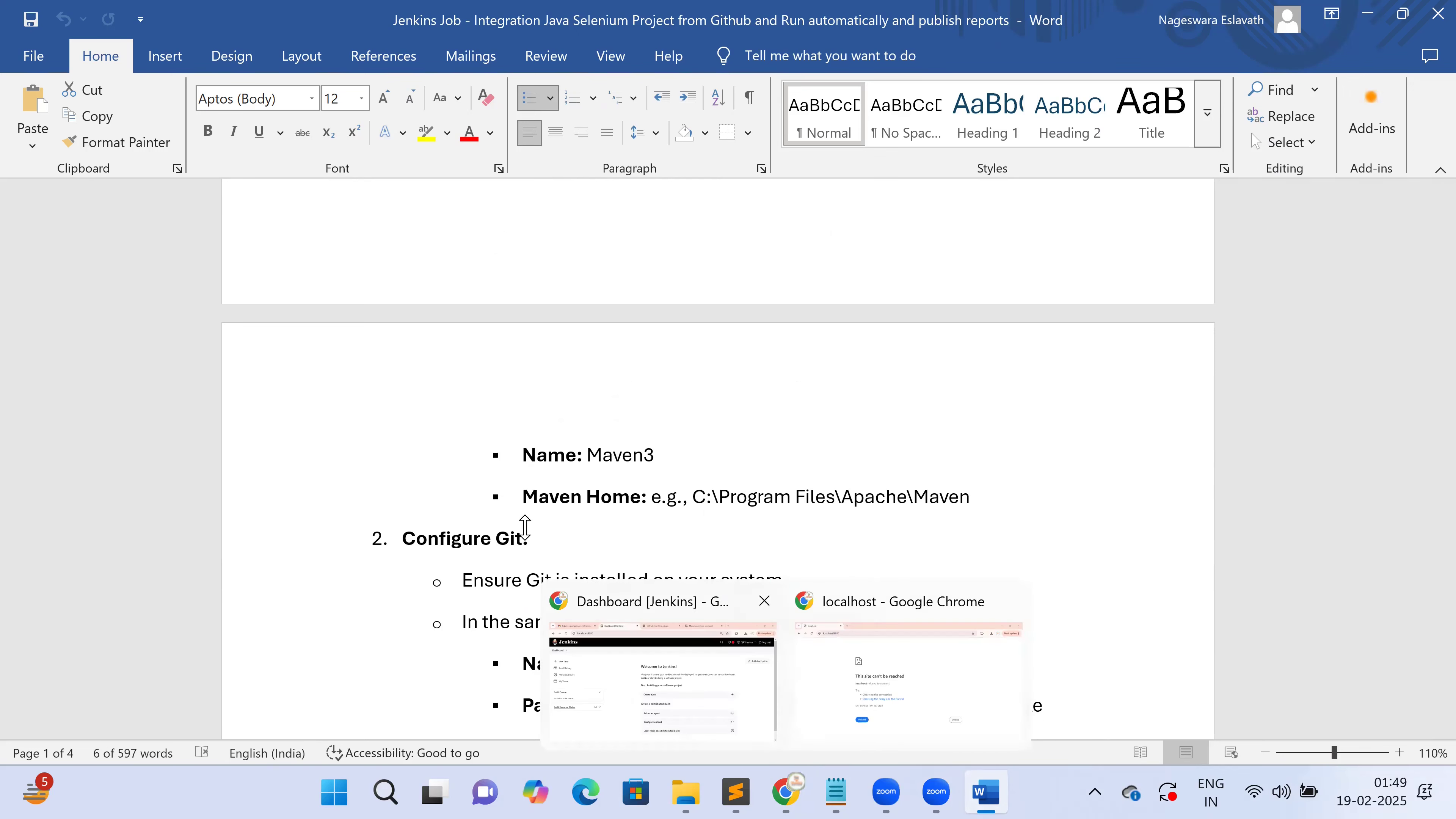
scroll(848, 462, "up", 4)
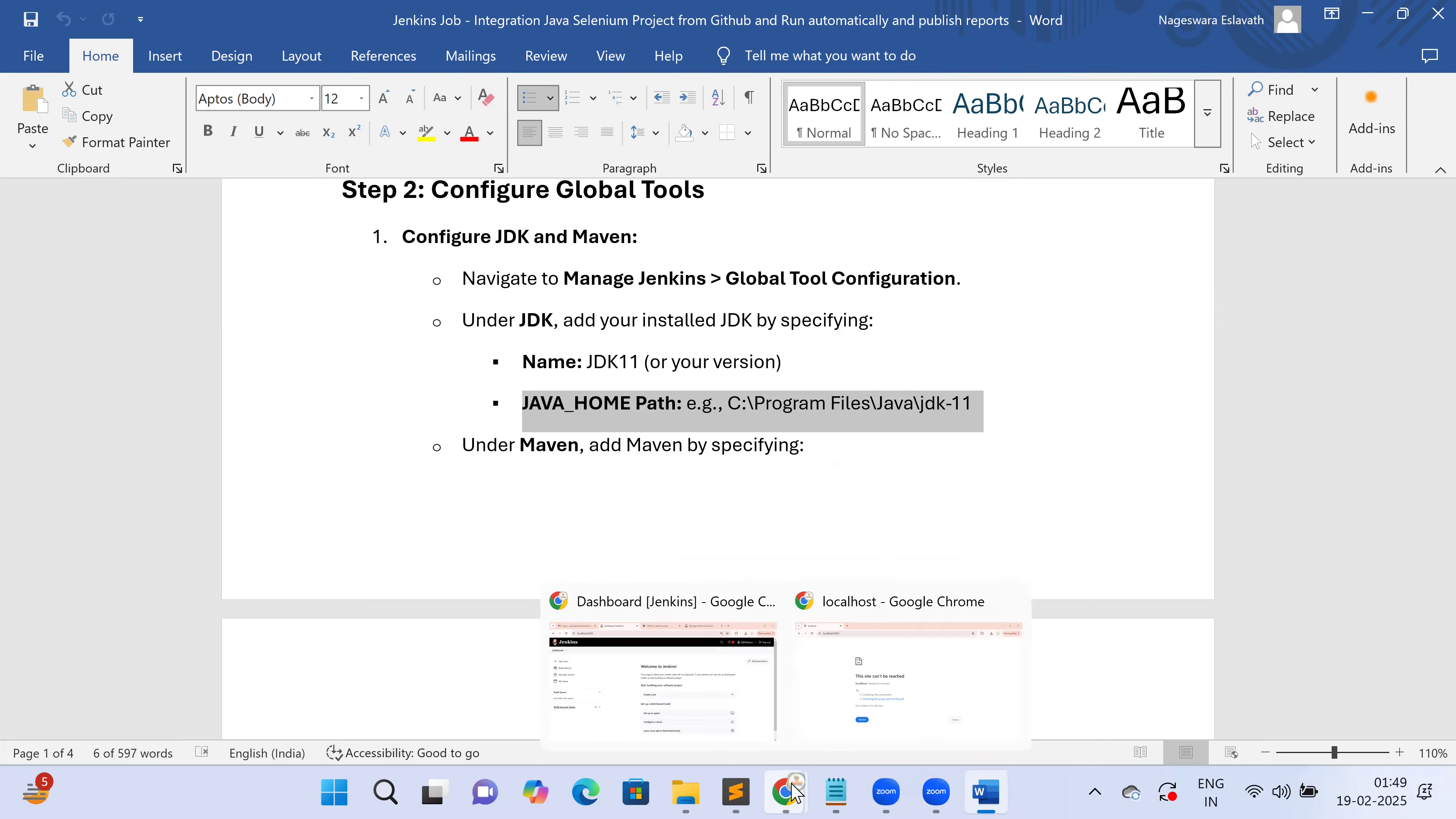
left_click(674, 670)
left_click(133, 354)
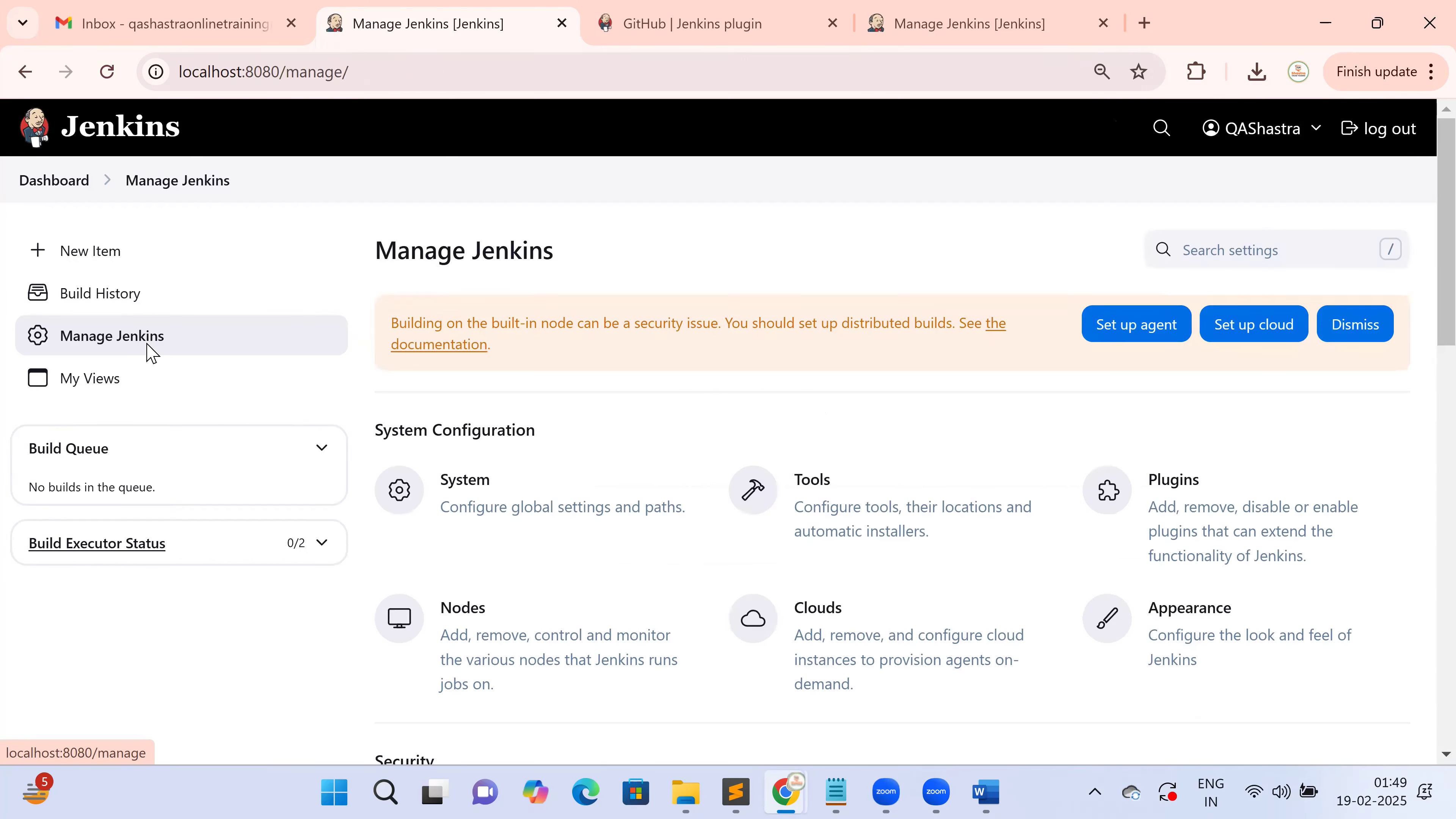
Open the Tools page and look over its Maven Configuration section
left_click(814, 489)
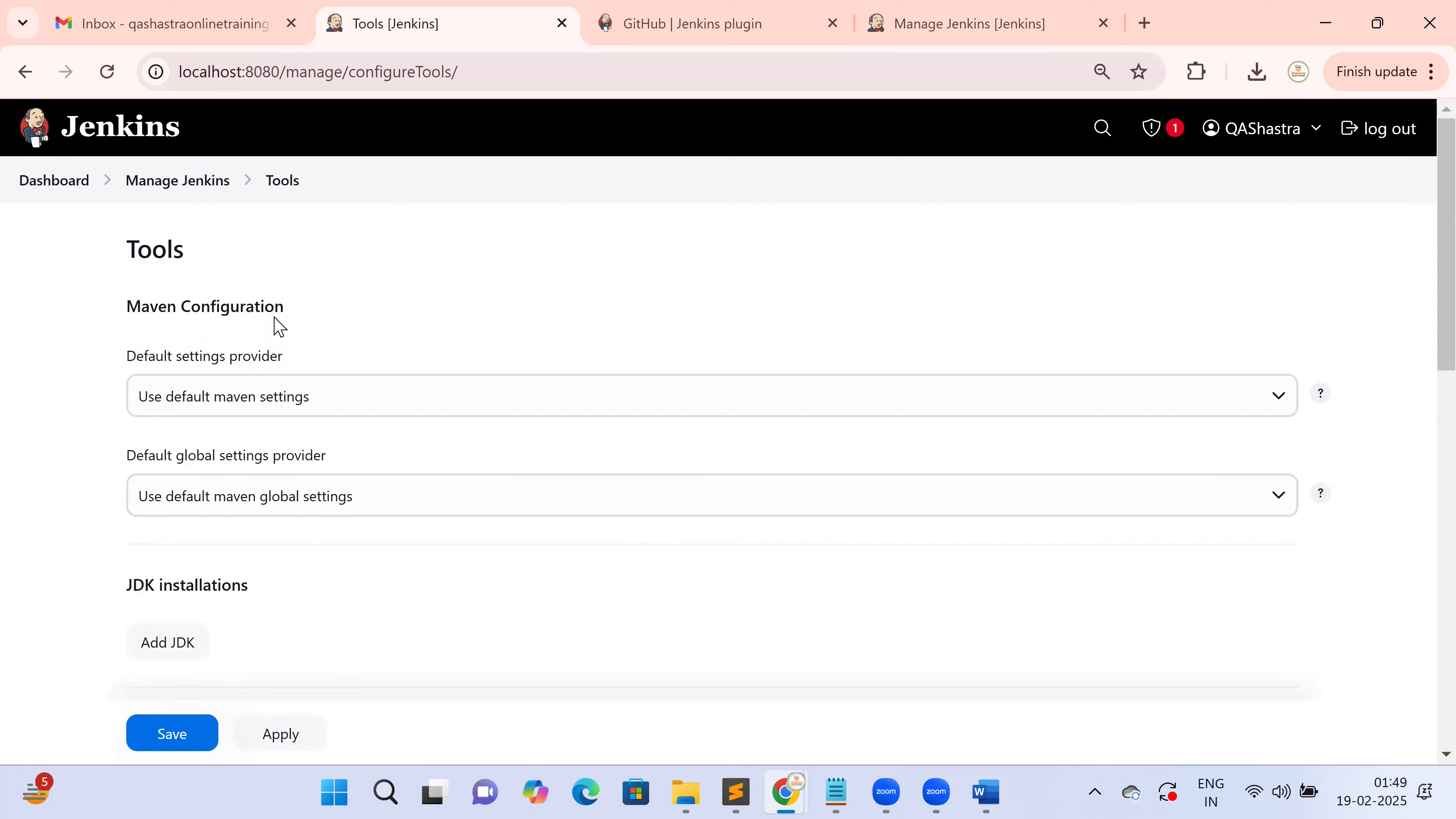
triple_click(224, 312)
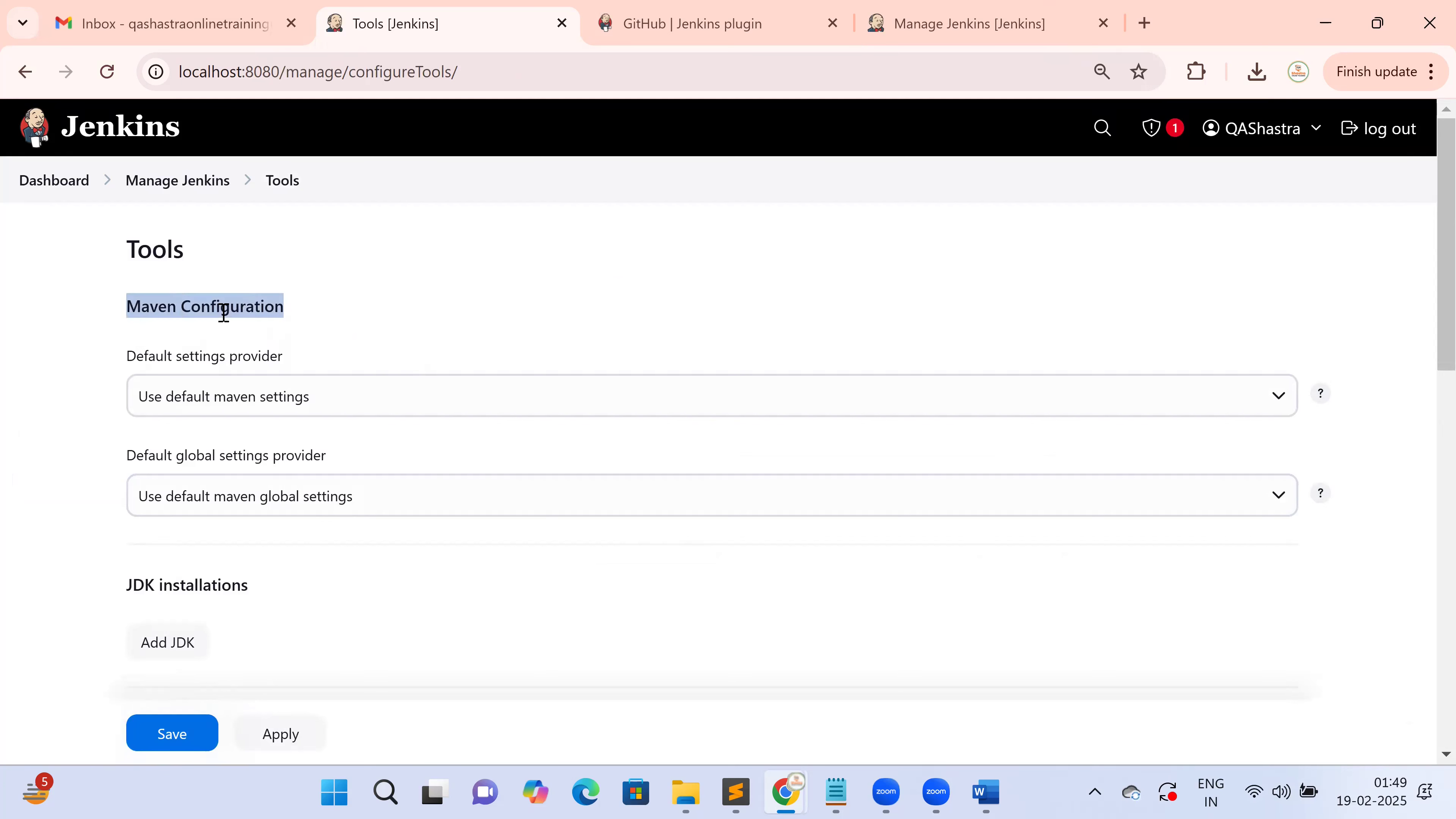
scroll(231, 322, "down", 5)
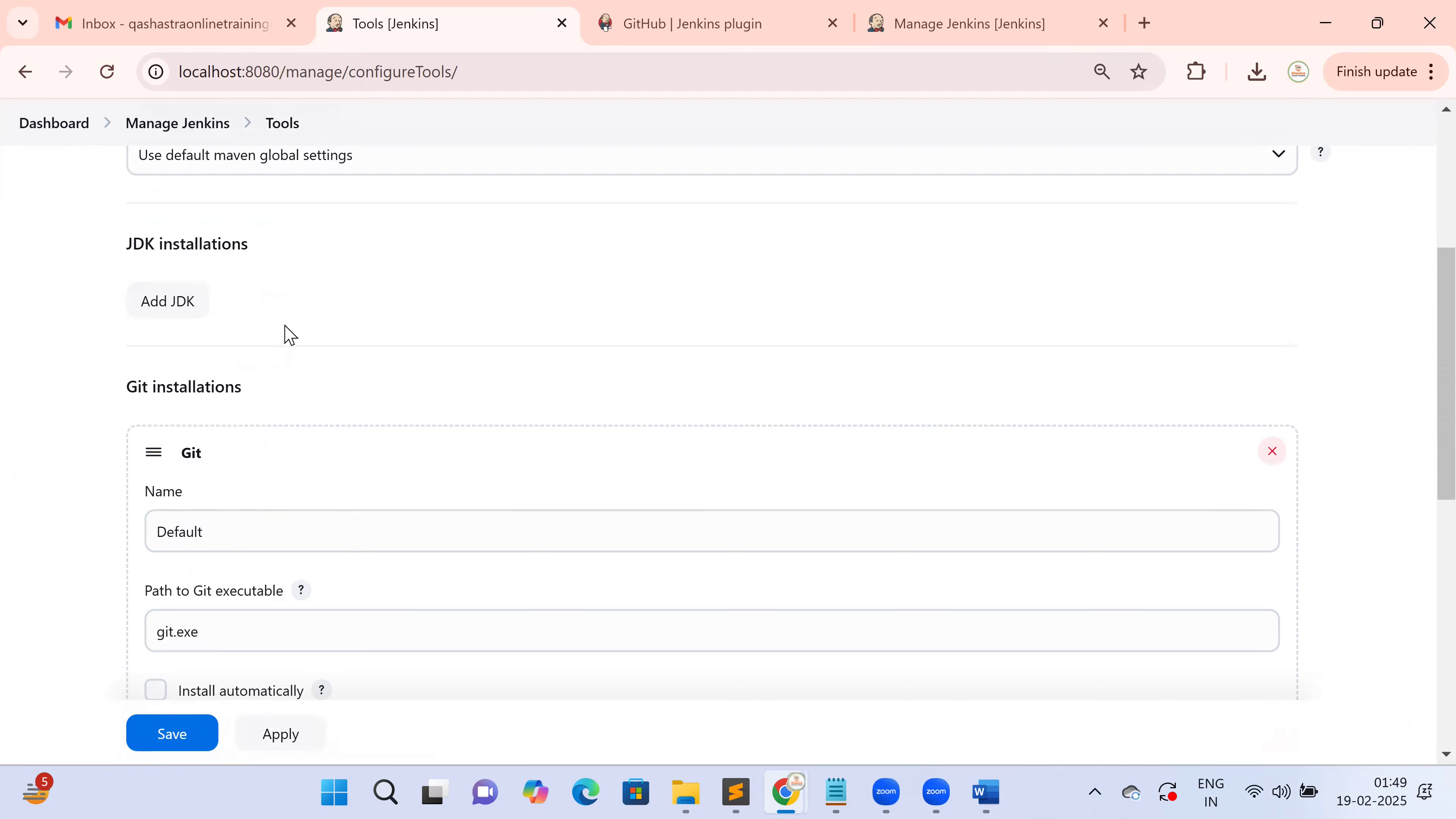
scroll(289, 422, "down", 1)
scroll(290, 422, "down", 6)
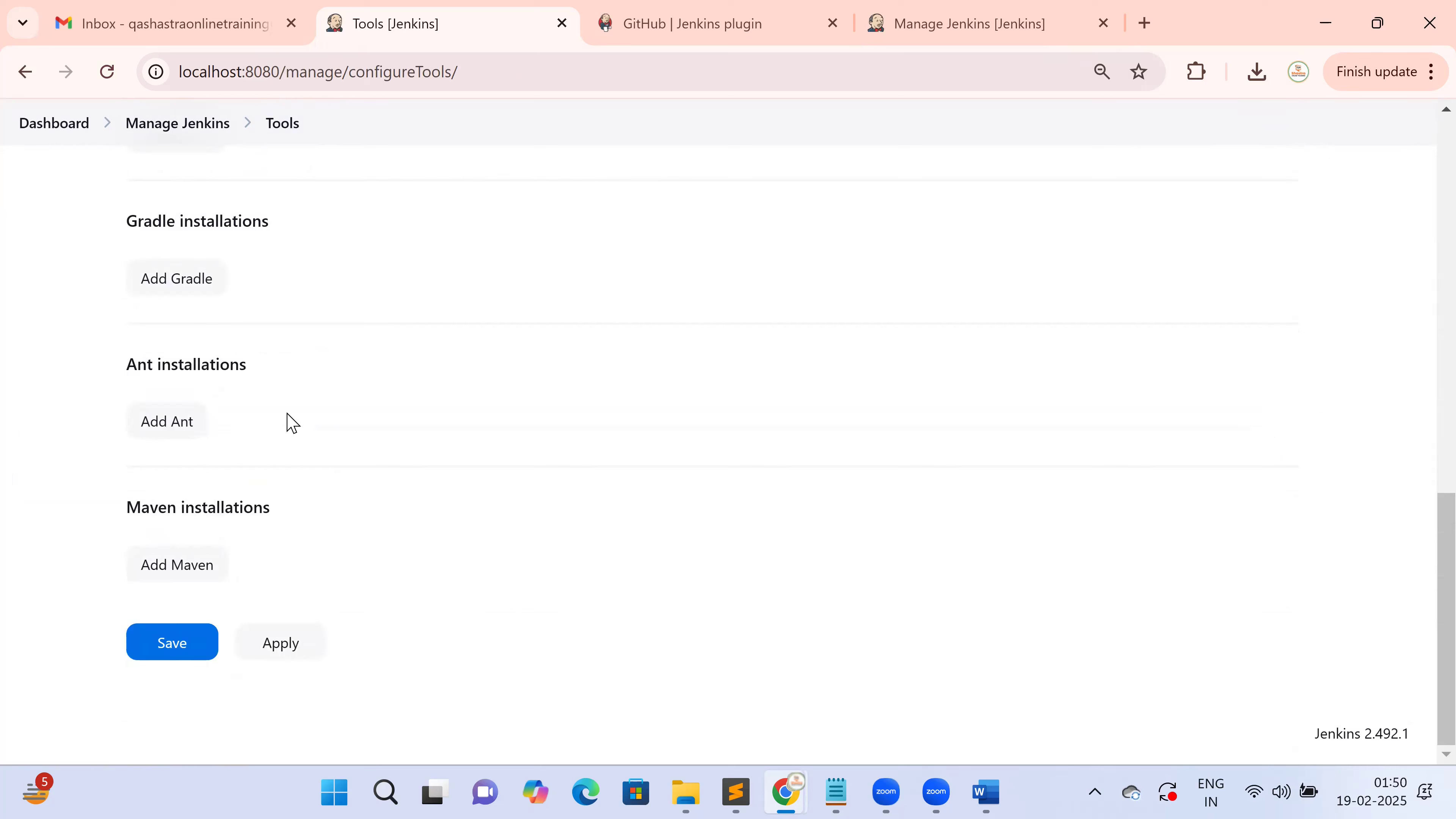
scroll(290, 421, "up", 12)
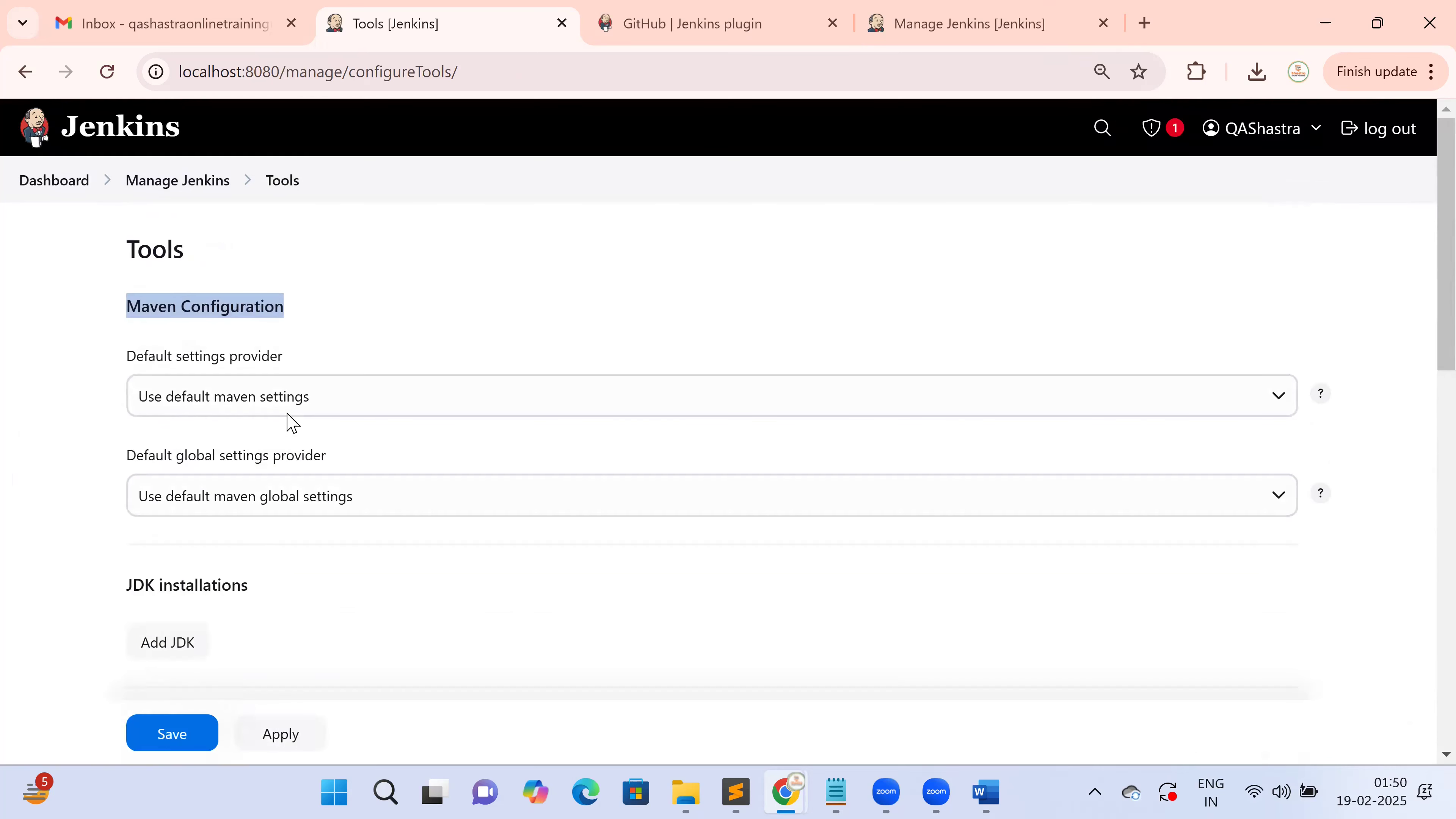
Set the Default settings provider to 'Settings file in filesystem' and check the guide's Maven entries
left_click(276, 400)
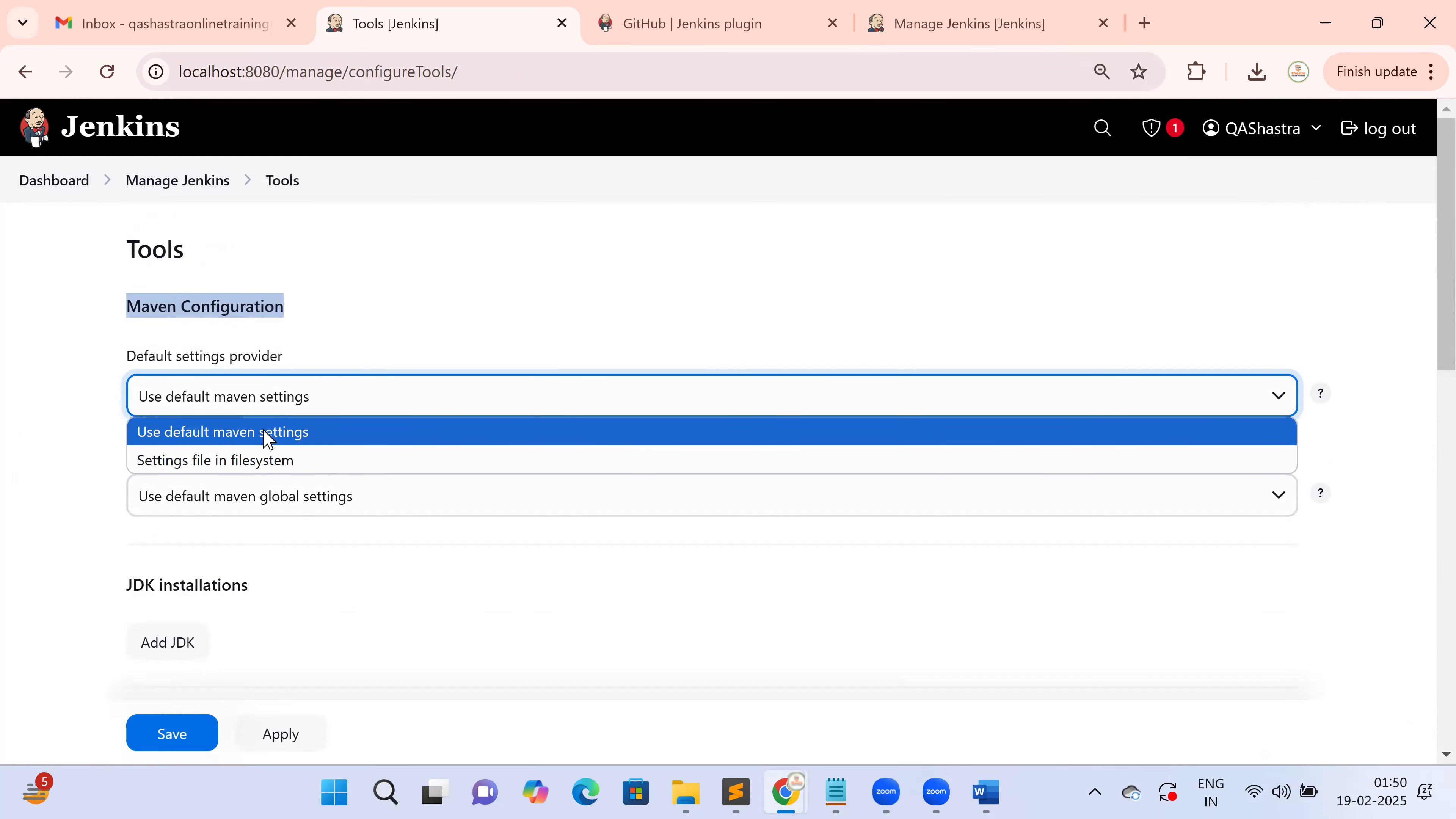
left_click(255, 462)
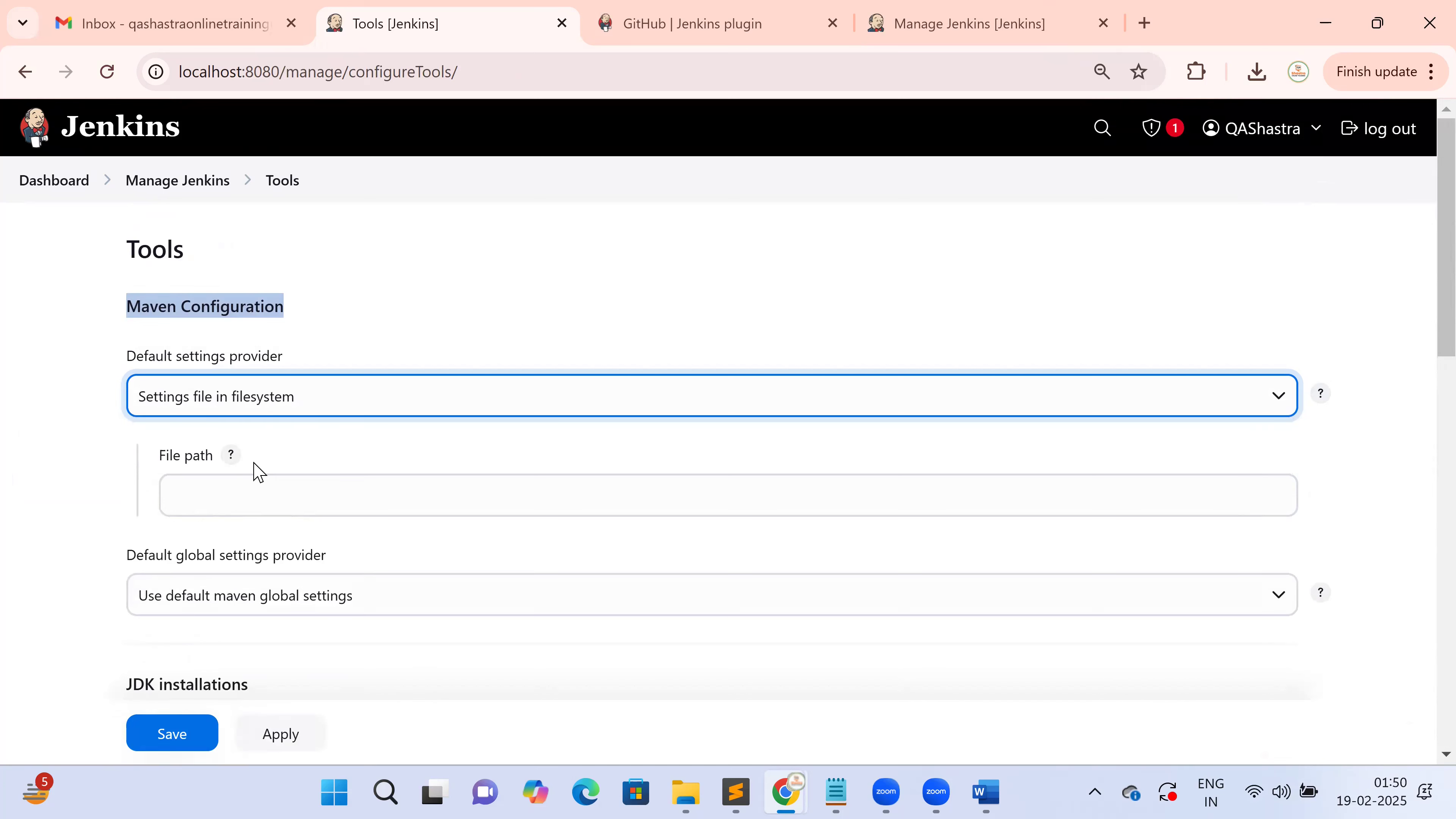
left_click(223, 491)
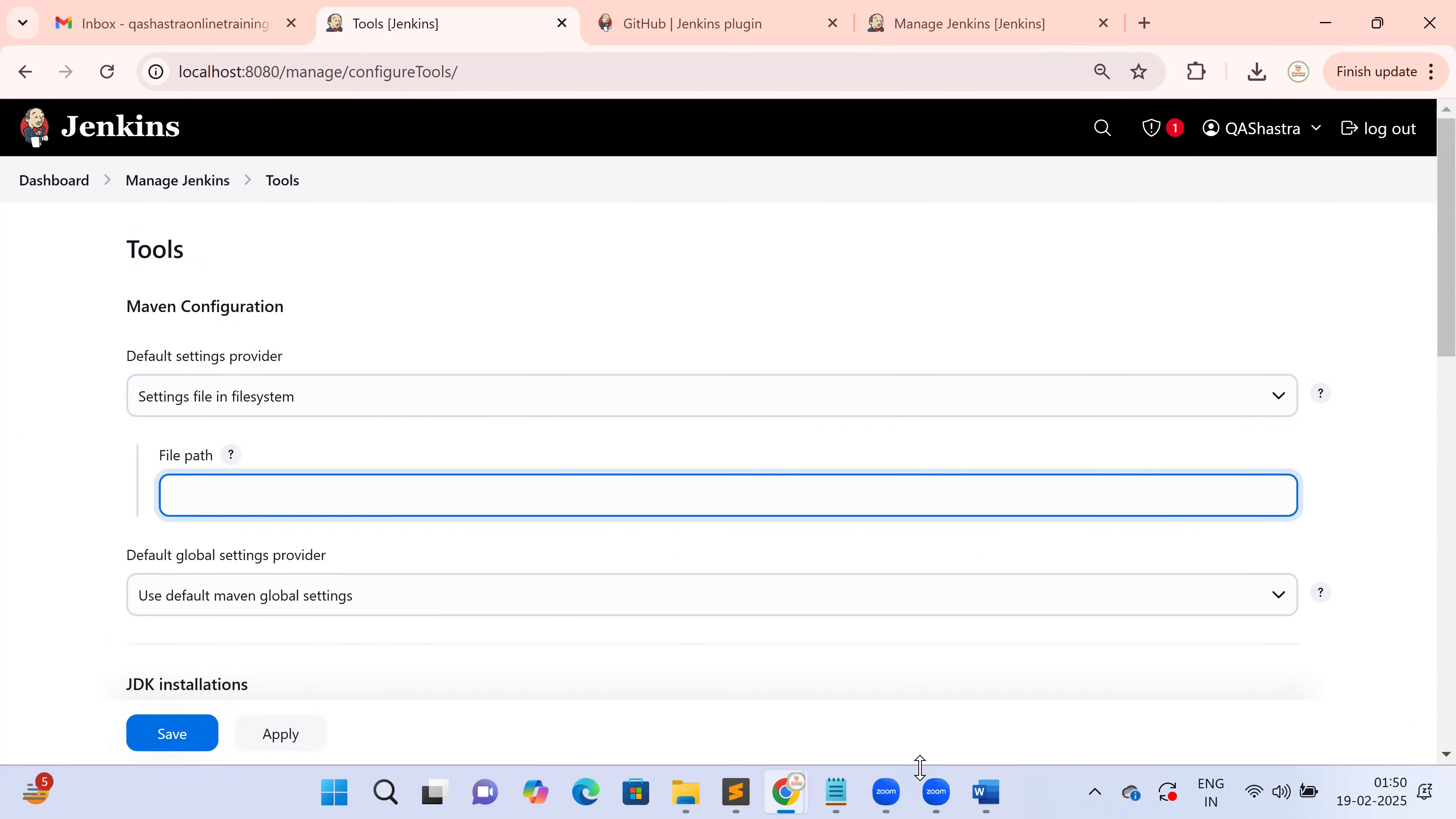
left_click(987, 793)
left_click(637, 494)
Copy the Maven name 'Maven3' from the Word guide and return to the Jenkins Tools page
left_click_drag(549, 444, 803, 495)
scroll(808, 497, "down", 1)
scroll(808, 498, "down", 2)
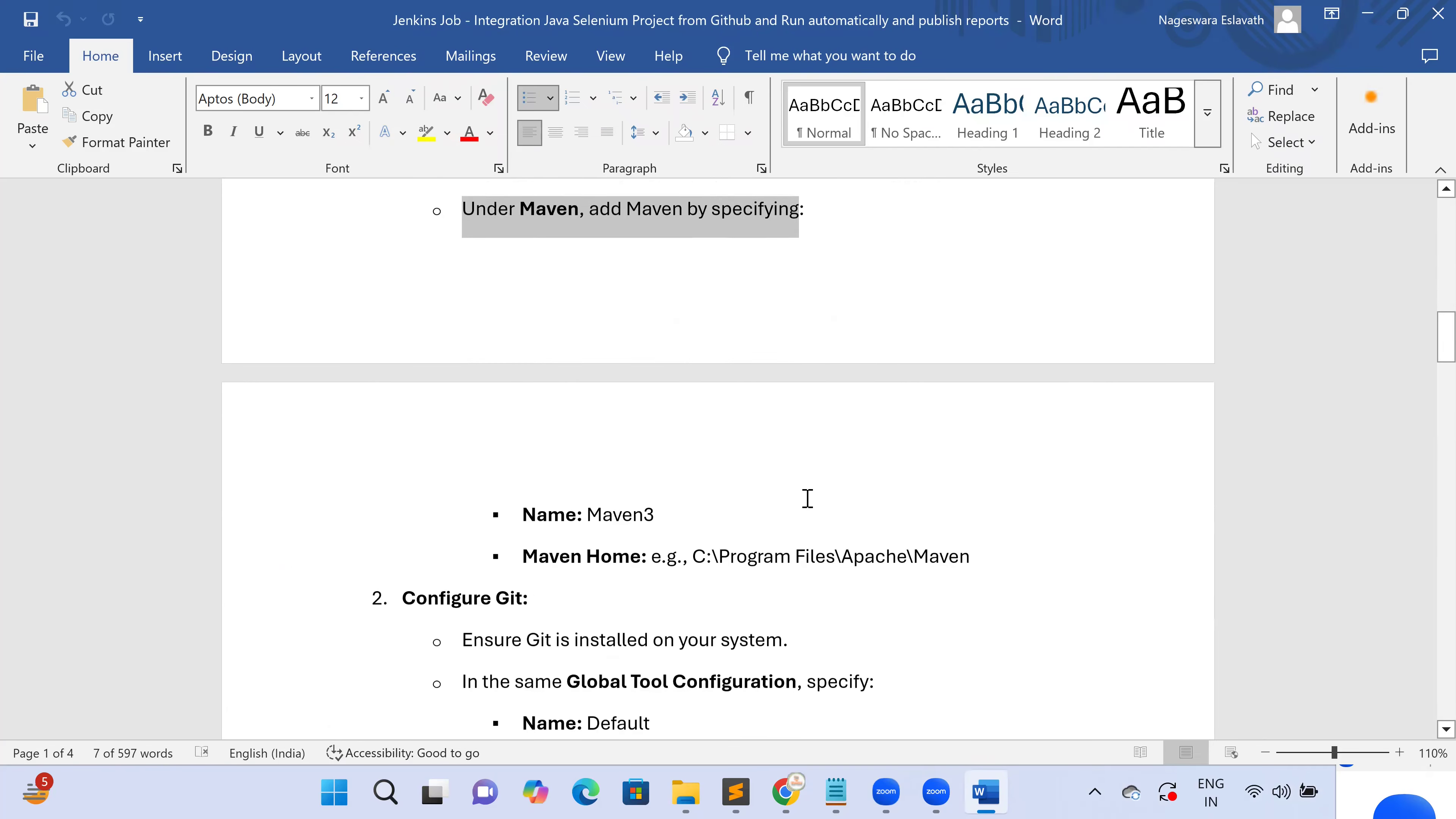
double_click(629, 515)
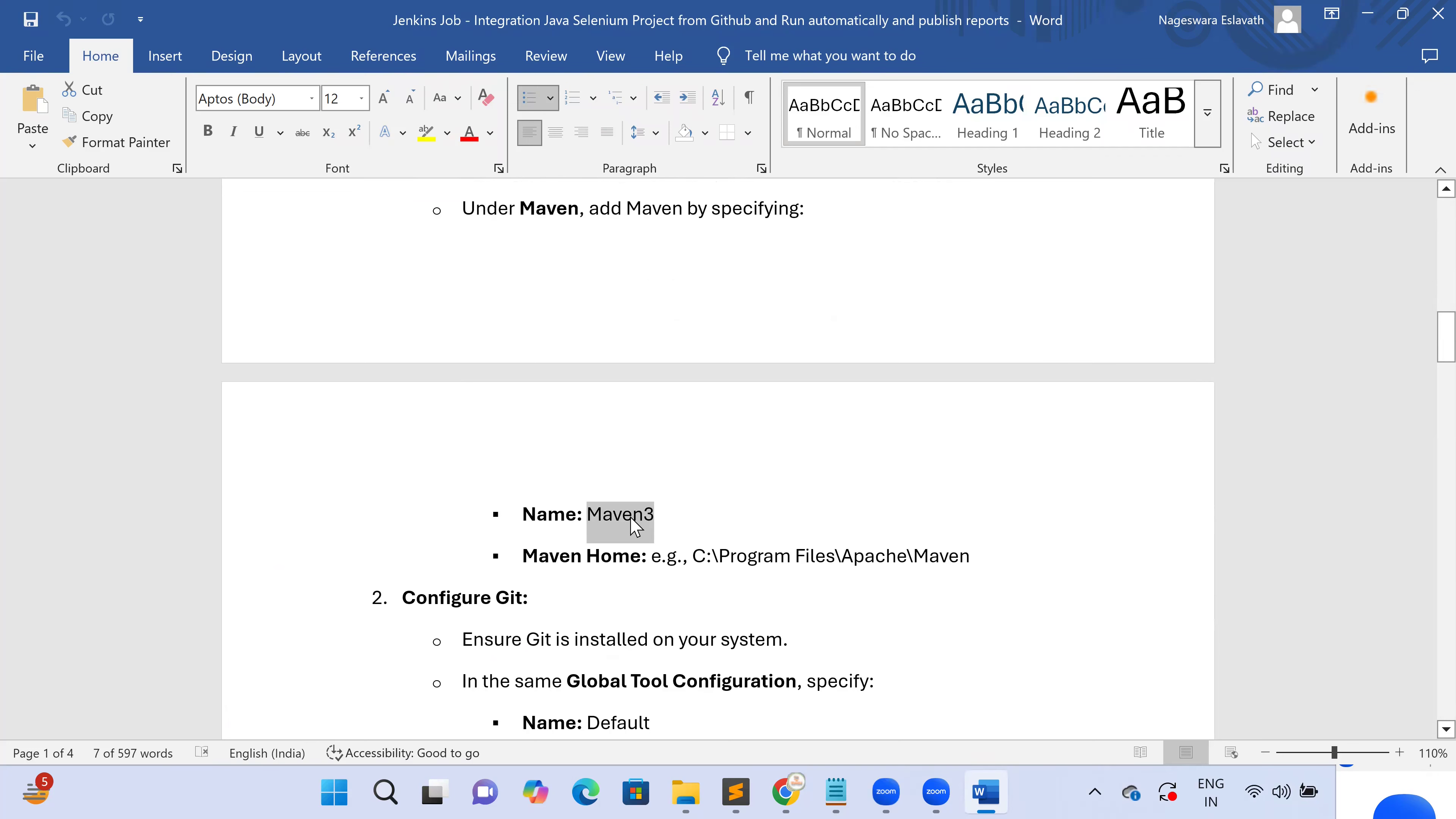
right_click(641, 517)
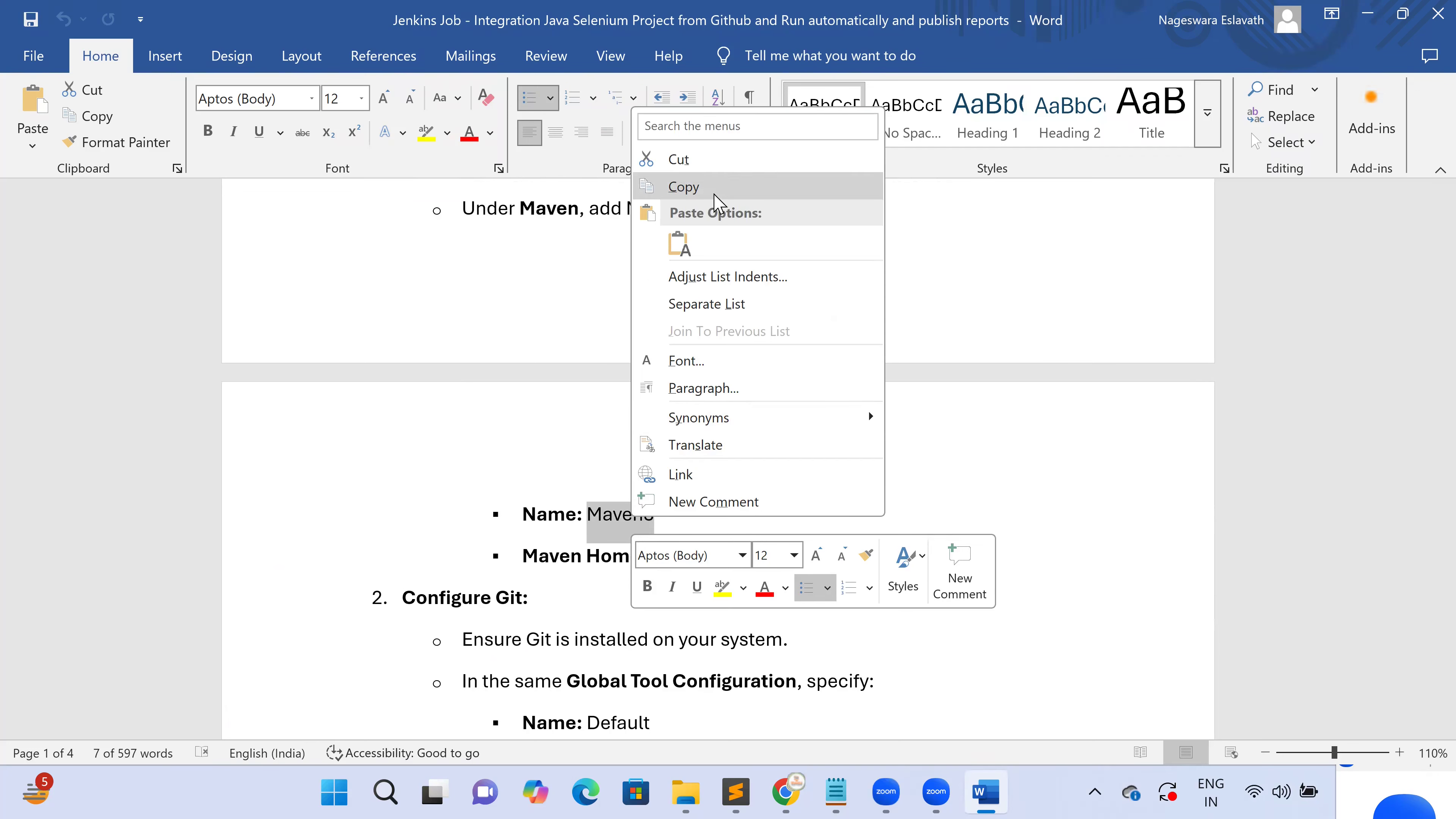
left_click(713, 186)
key("alt+Tab")
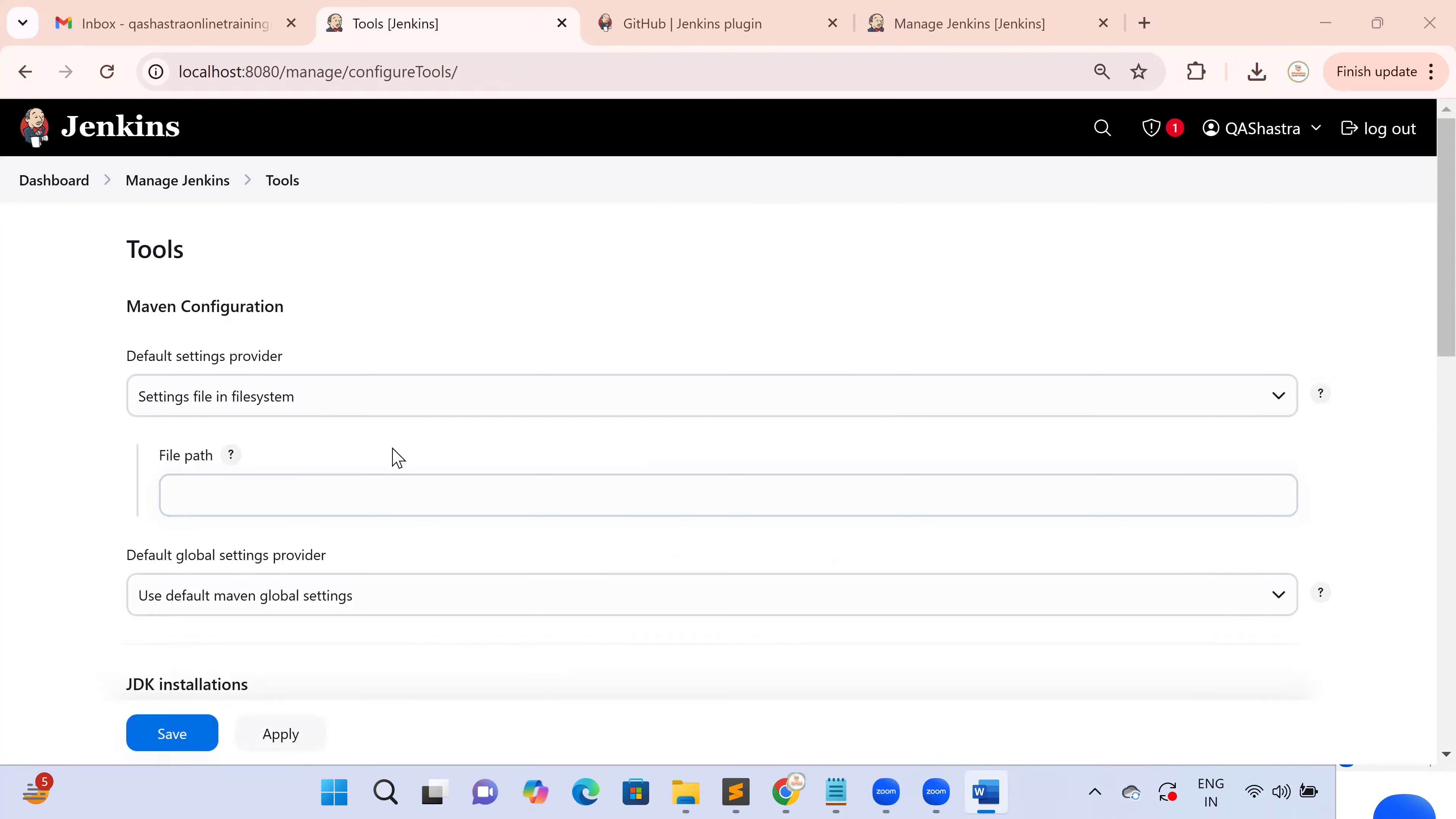
Set the default global settings provider to 'Global settings file on filesystem'
left_click(317, 397)
left_click(299, 433)
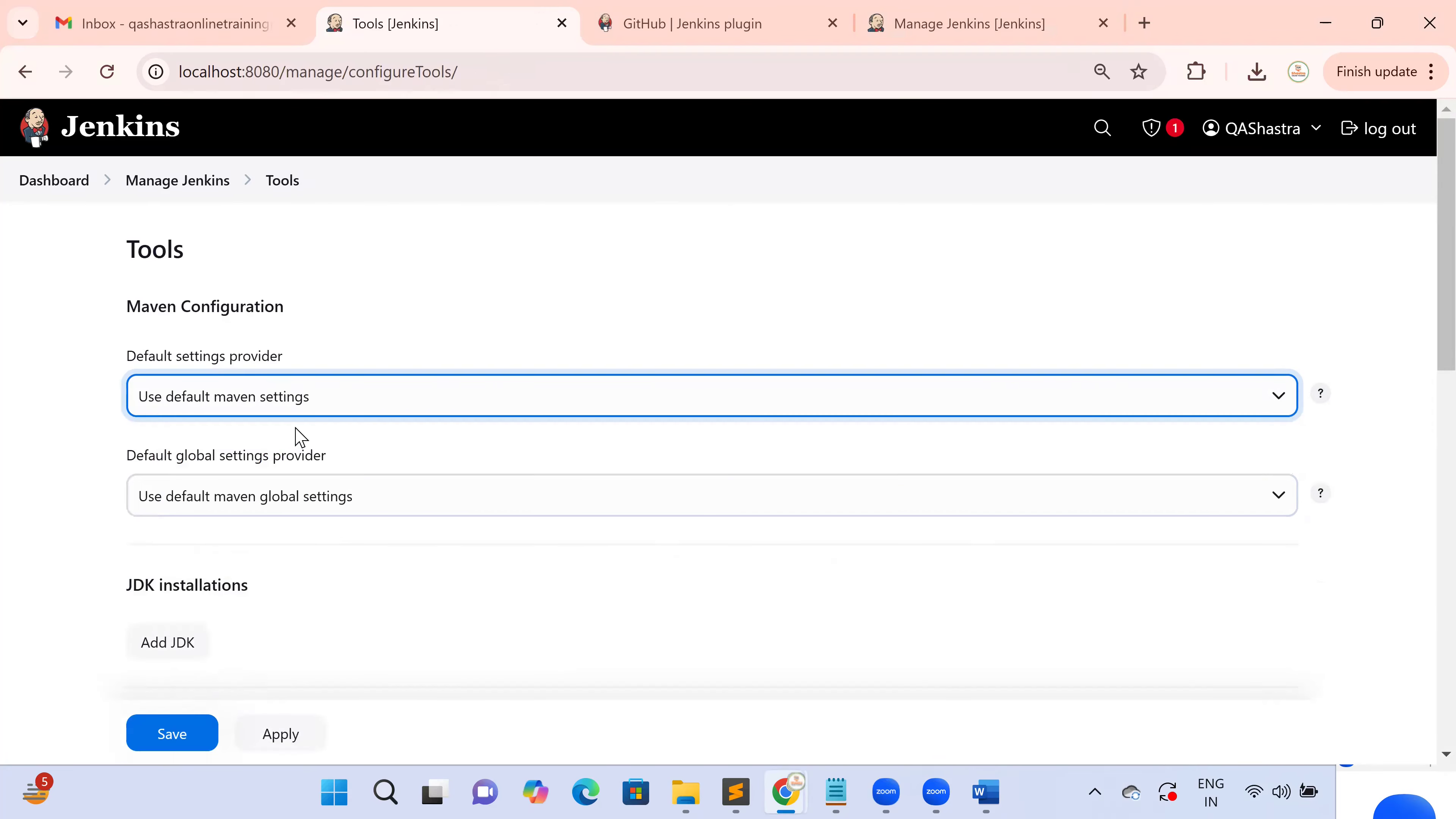
left_click(279, 511)
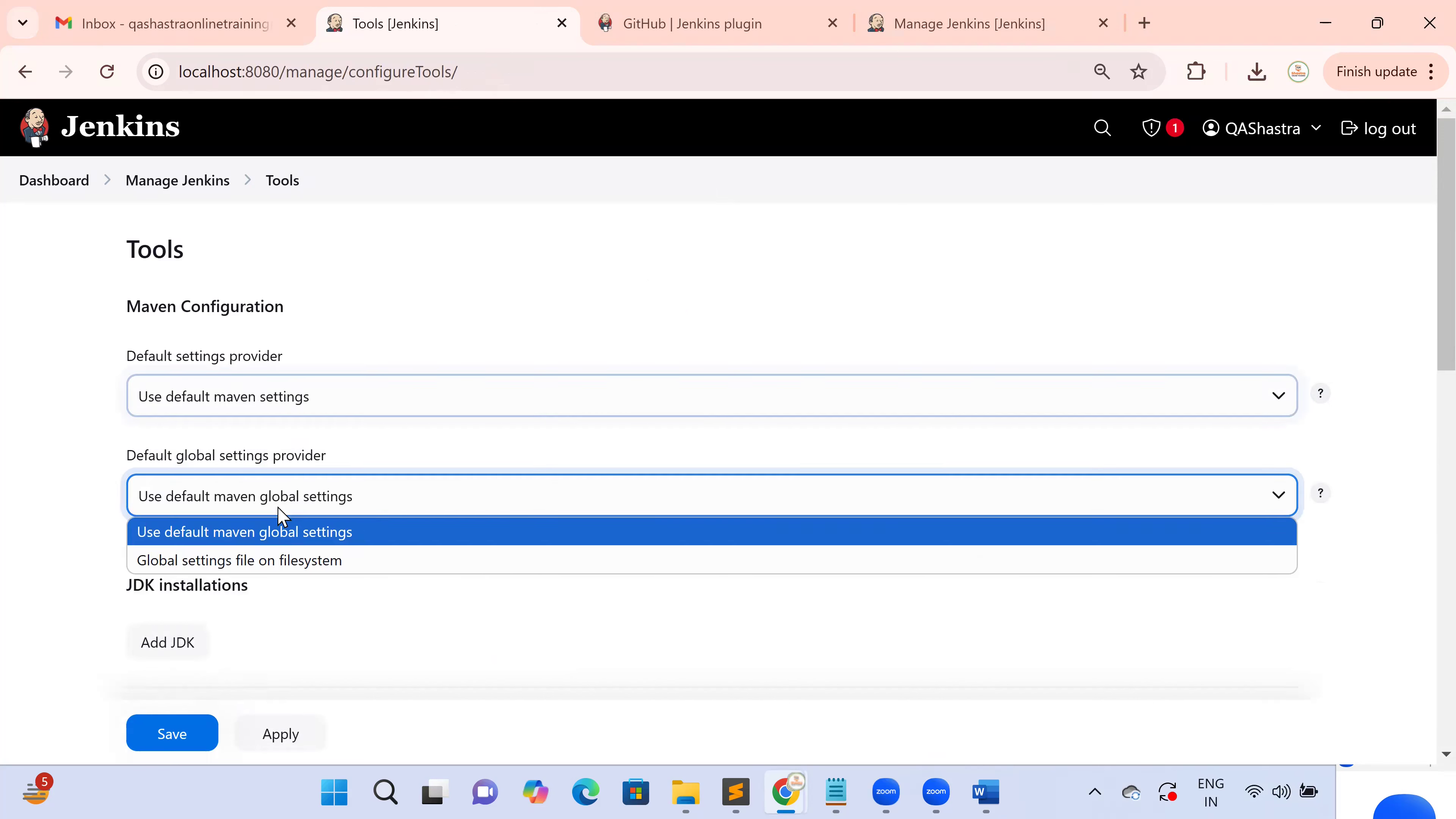
left_click(285, 561)
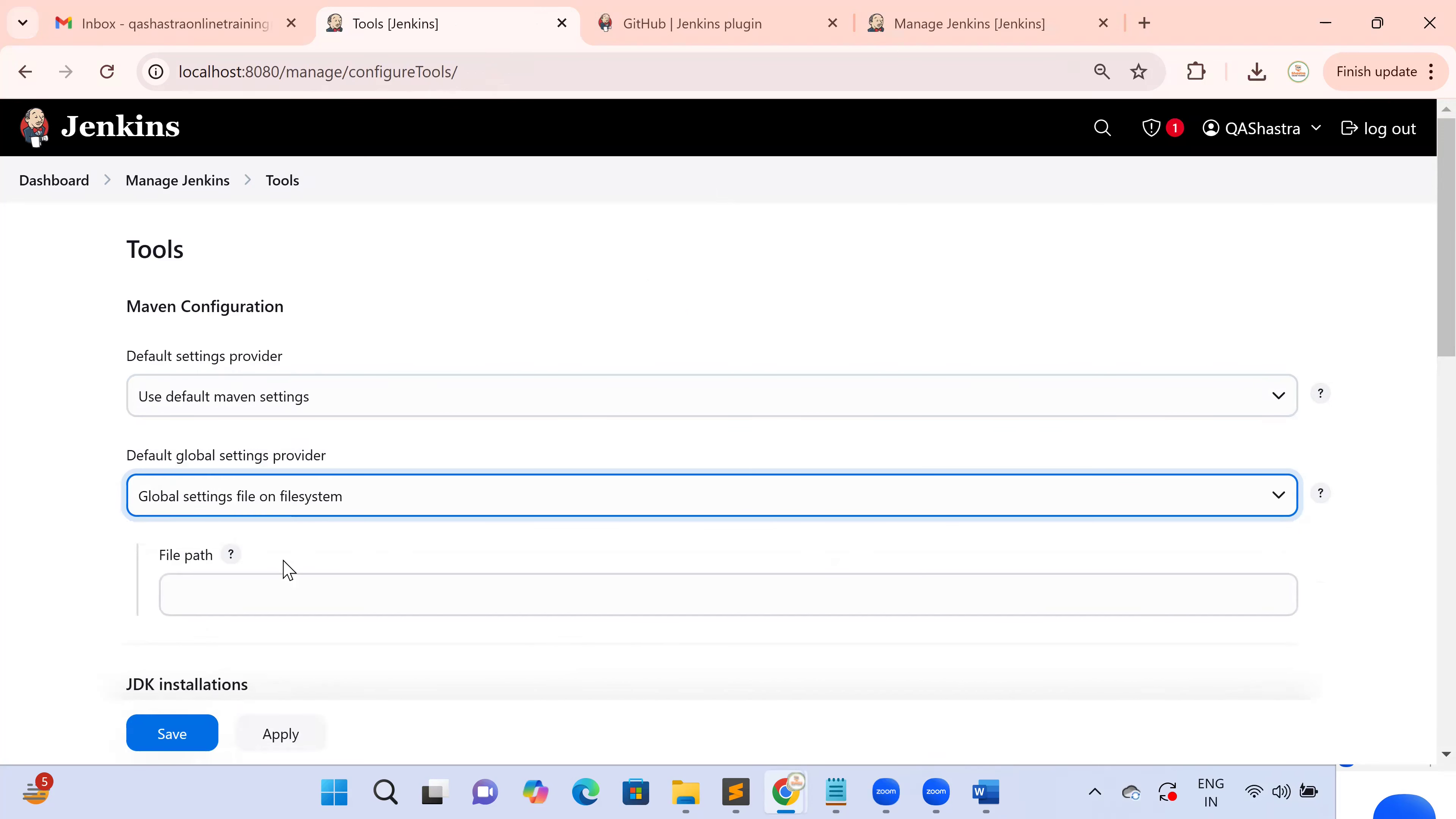
scroll(285, 569, "down", 2)
left_click(234, 477)
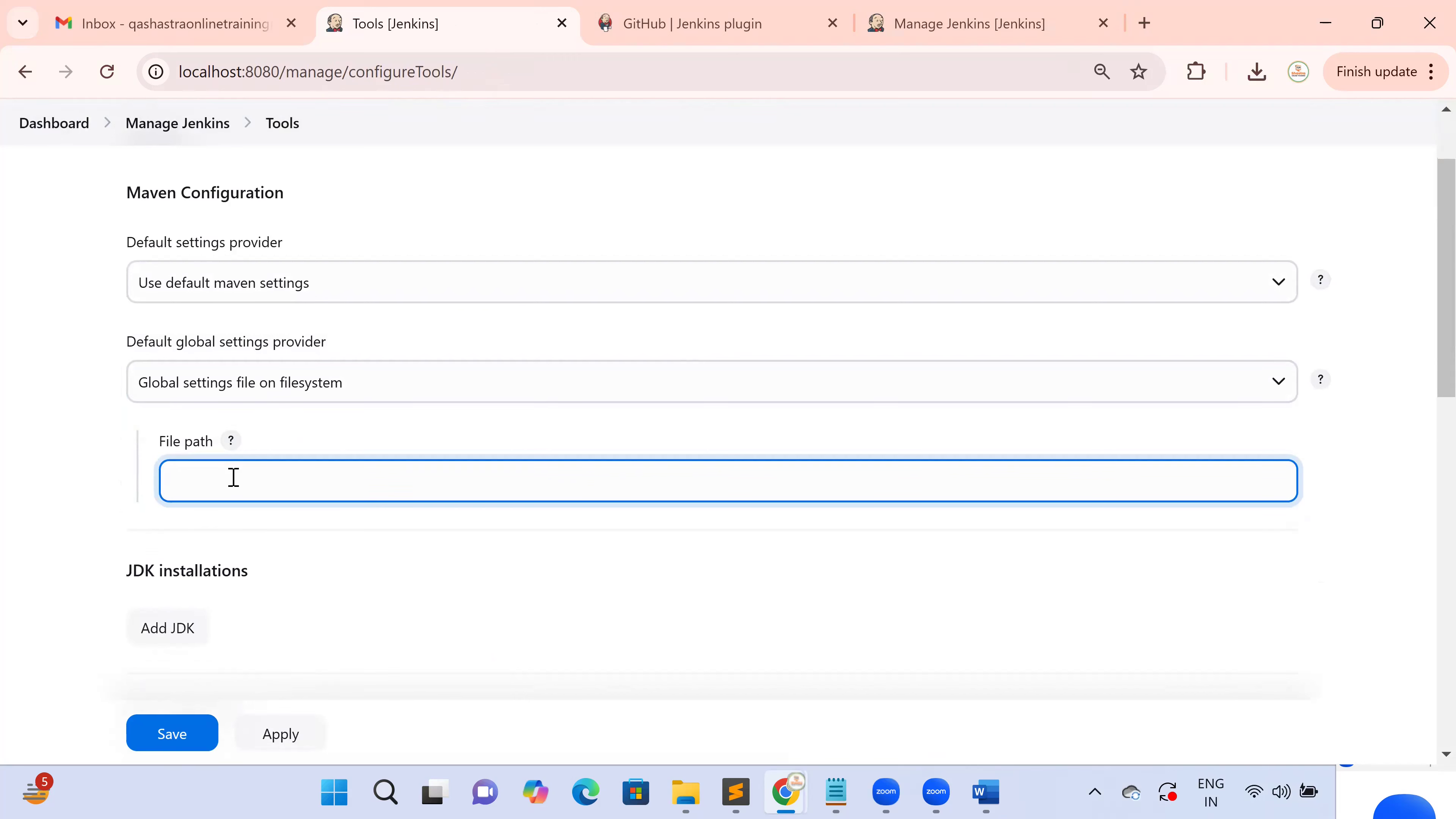
Set the default settings provider to 'Settings file in filesystem', leaving its file path empty
left_click(301, 283)
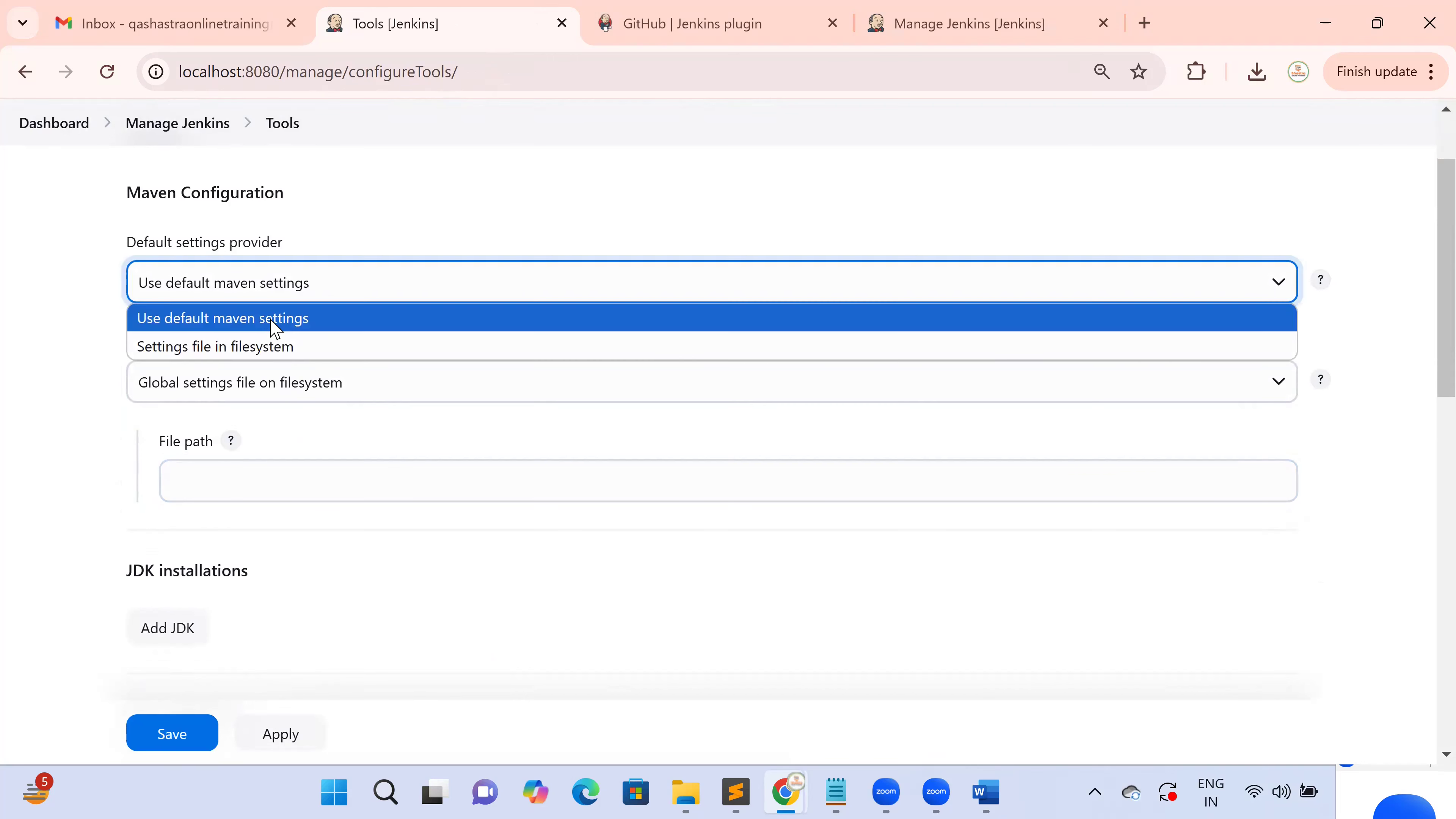
left_click(268, 355)
left_click(245, 378)
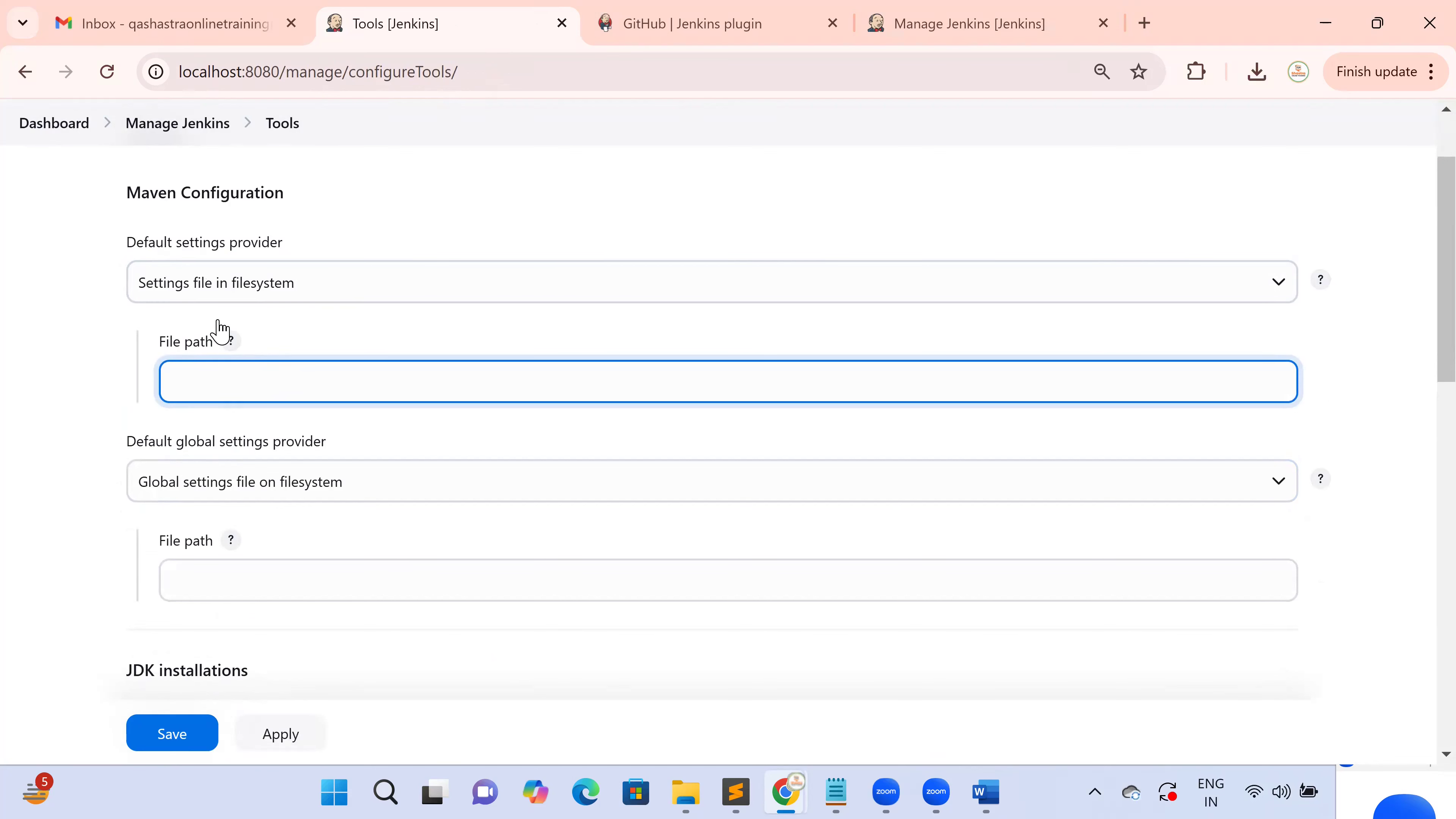
left_click(253, 285)
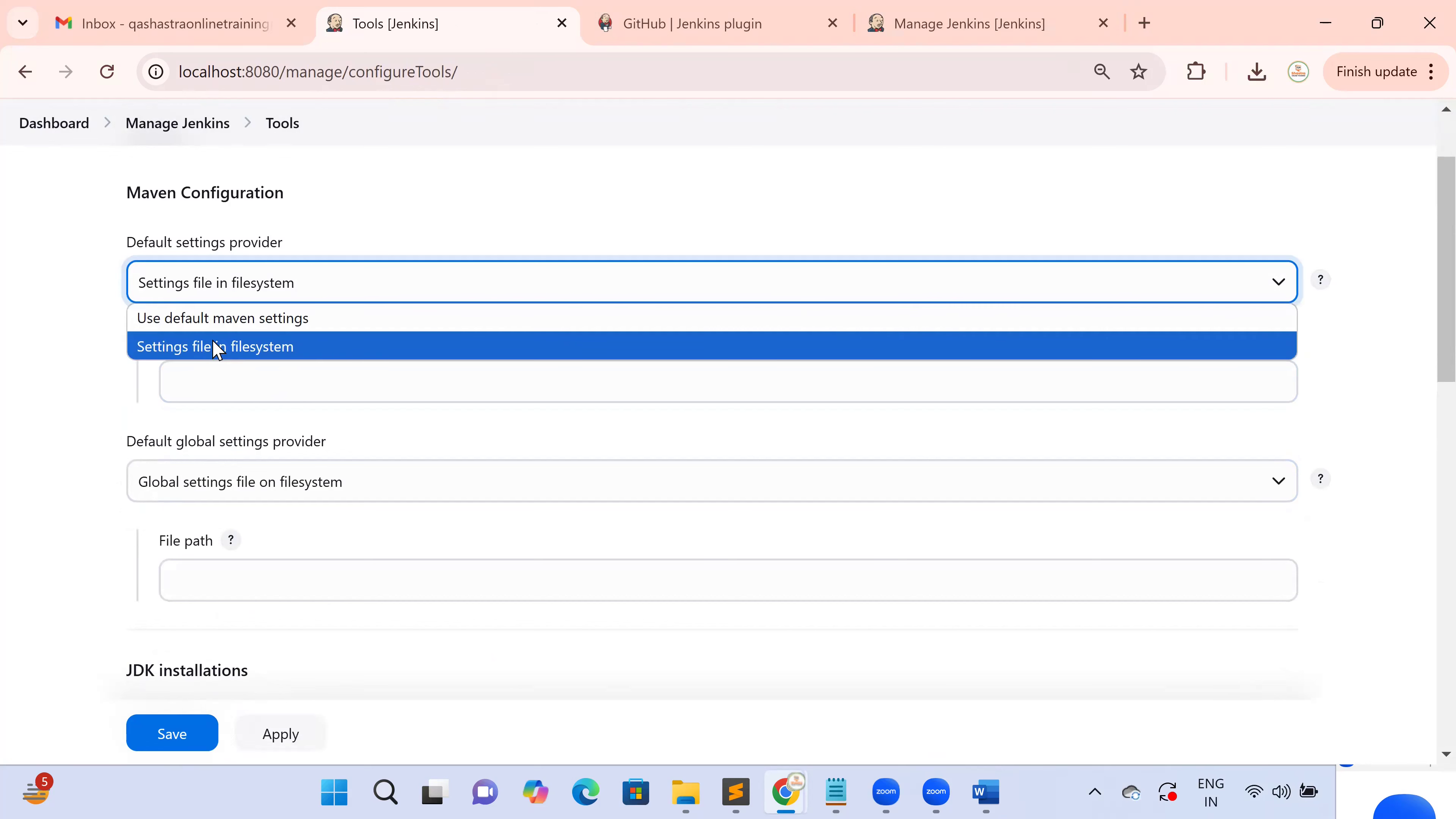
left_click(225, 347)
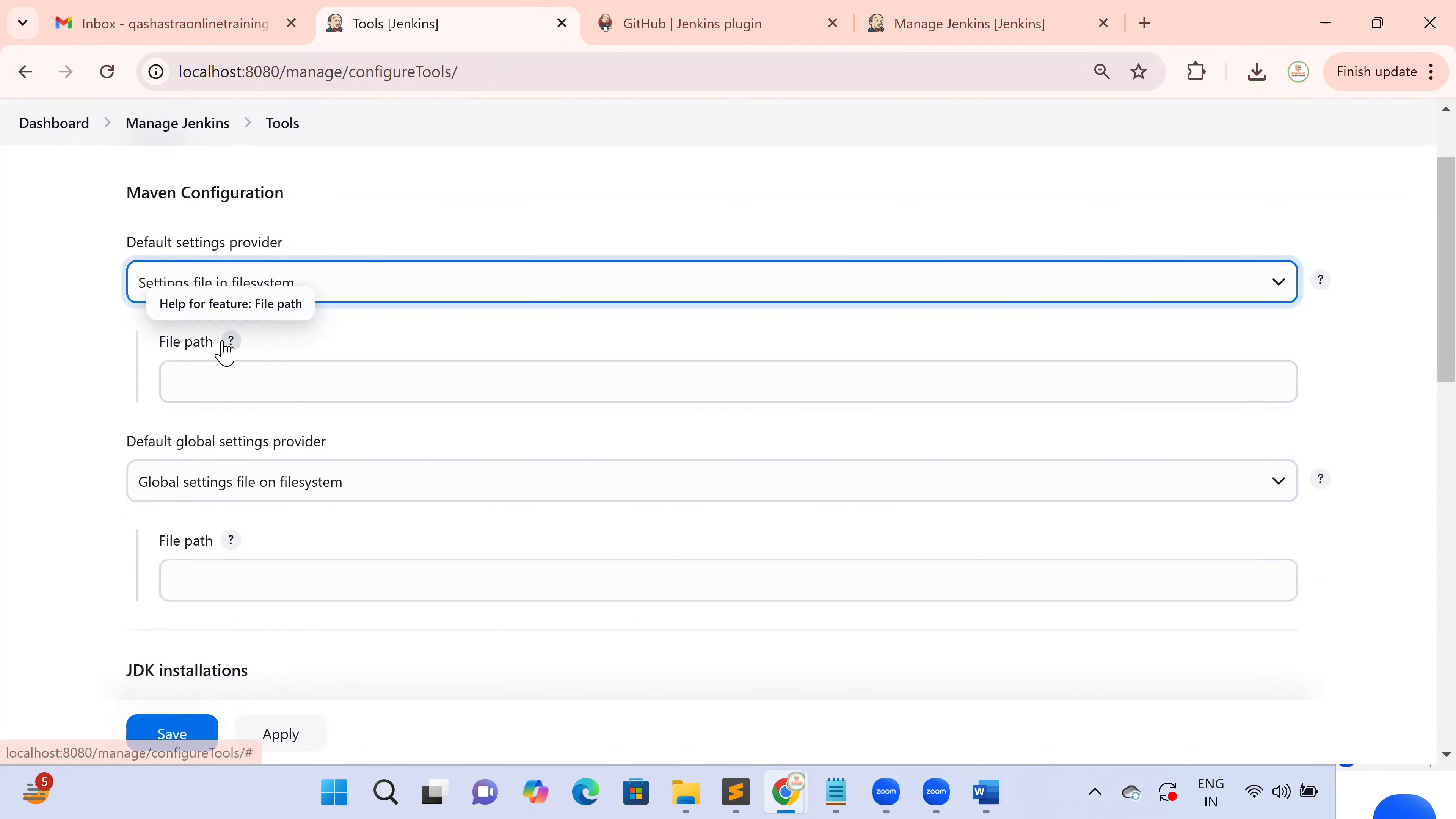
left_click(225, 385)
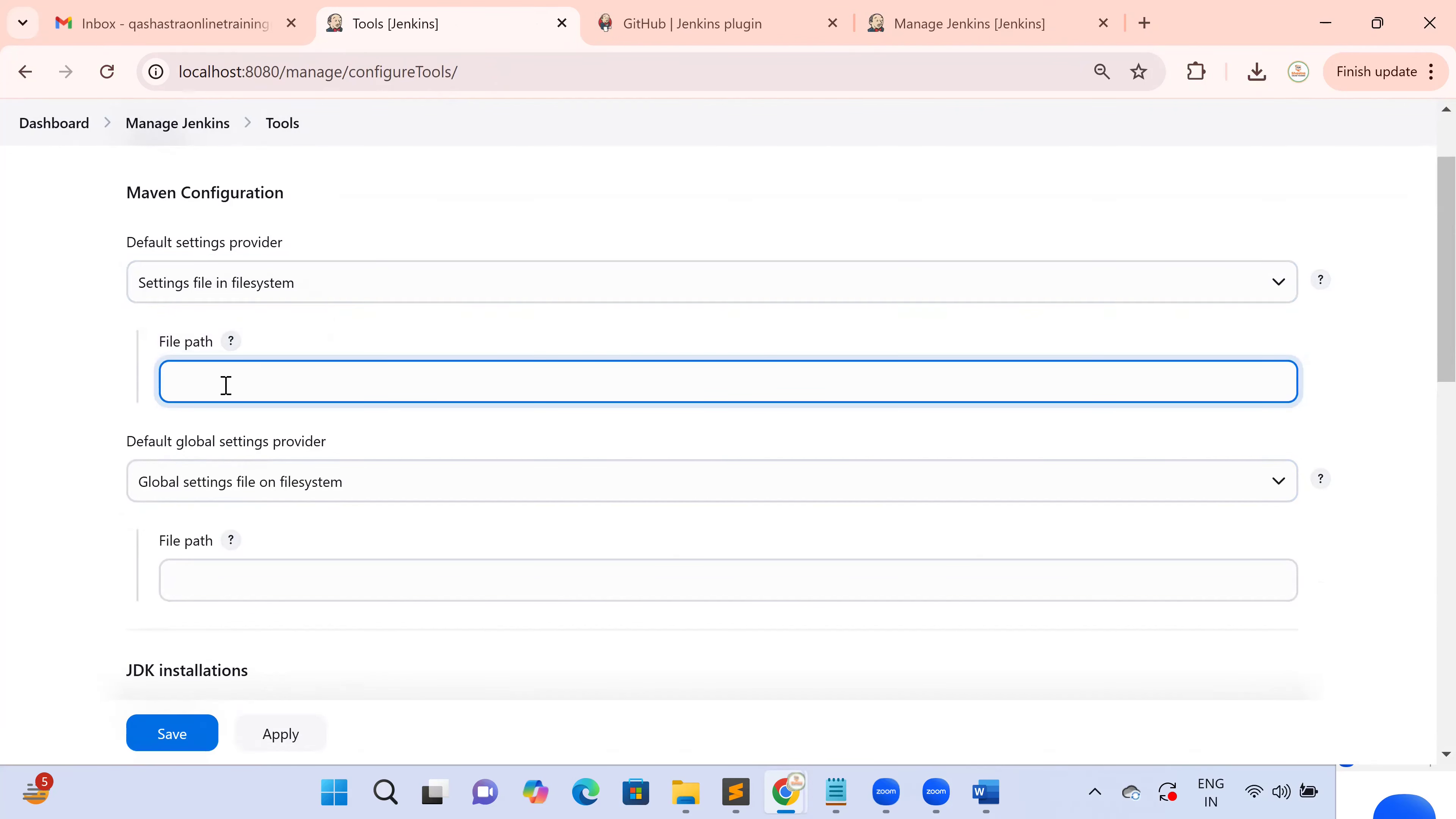
key("alt+Tab")
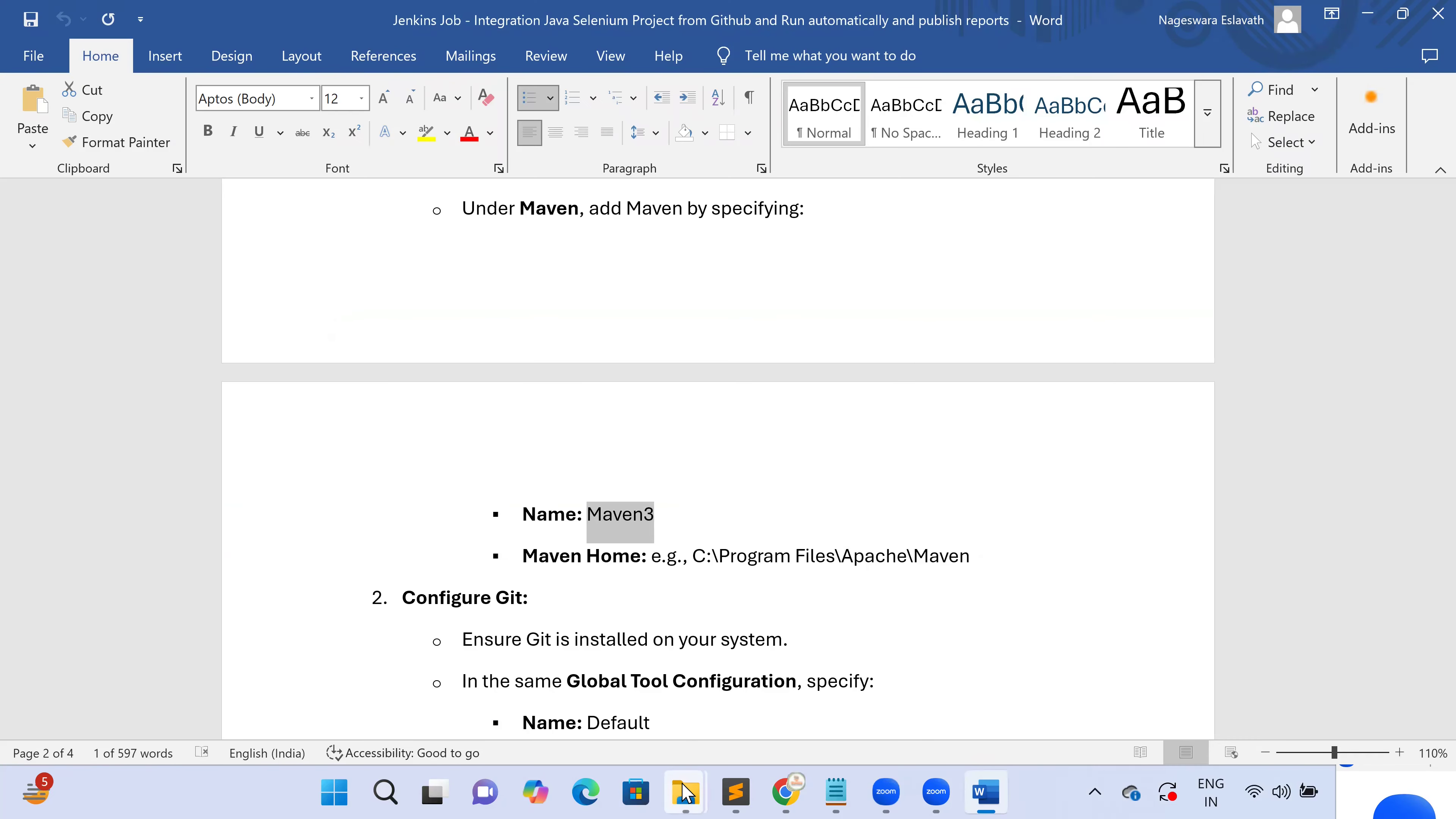
Open the Program Files folder on OS (C:) in File Explorer
left_click(683, 792)
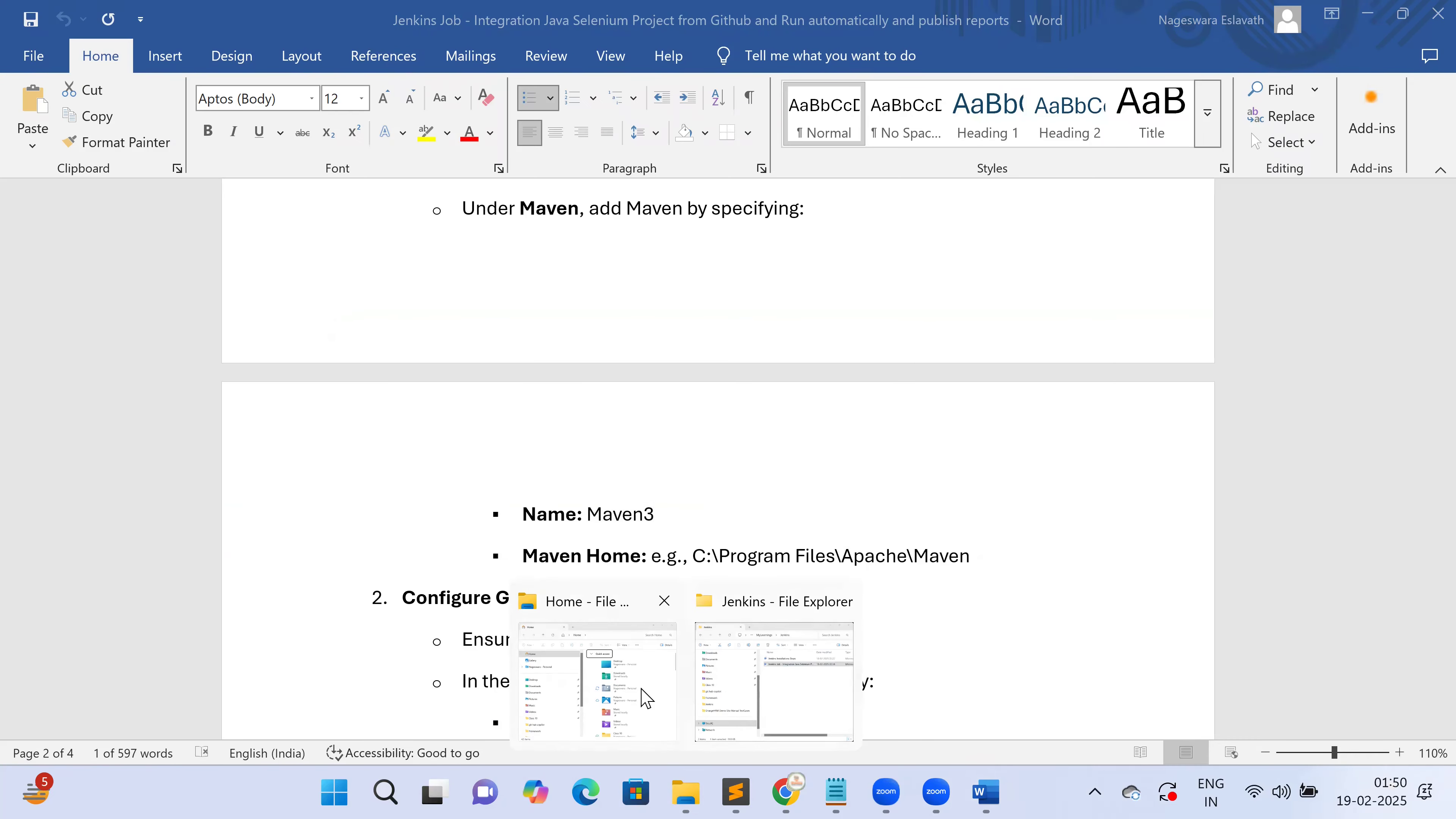
left_click(750, 652)
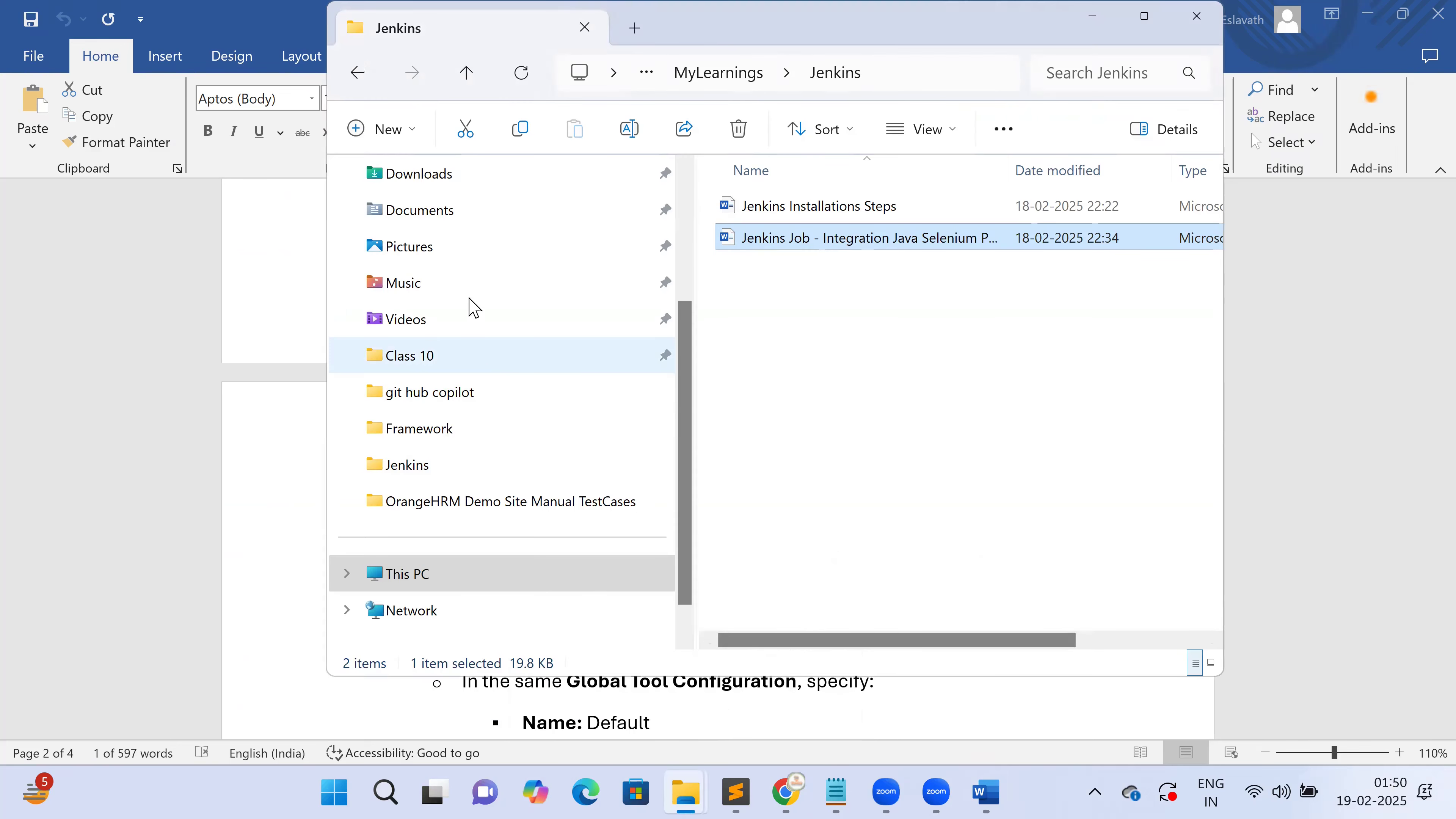
scroll(427, 353, "up", 3)
scroll(424, 453, "down", 4)
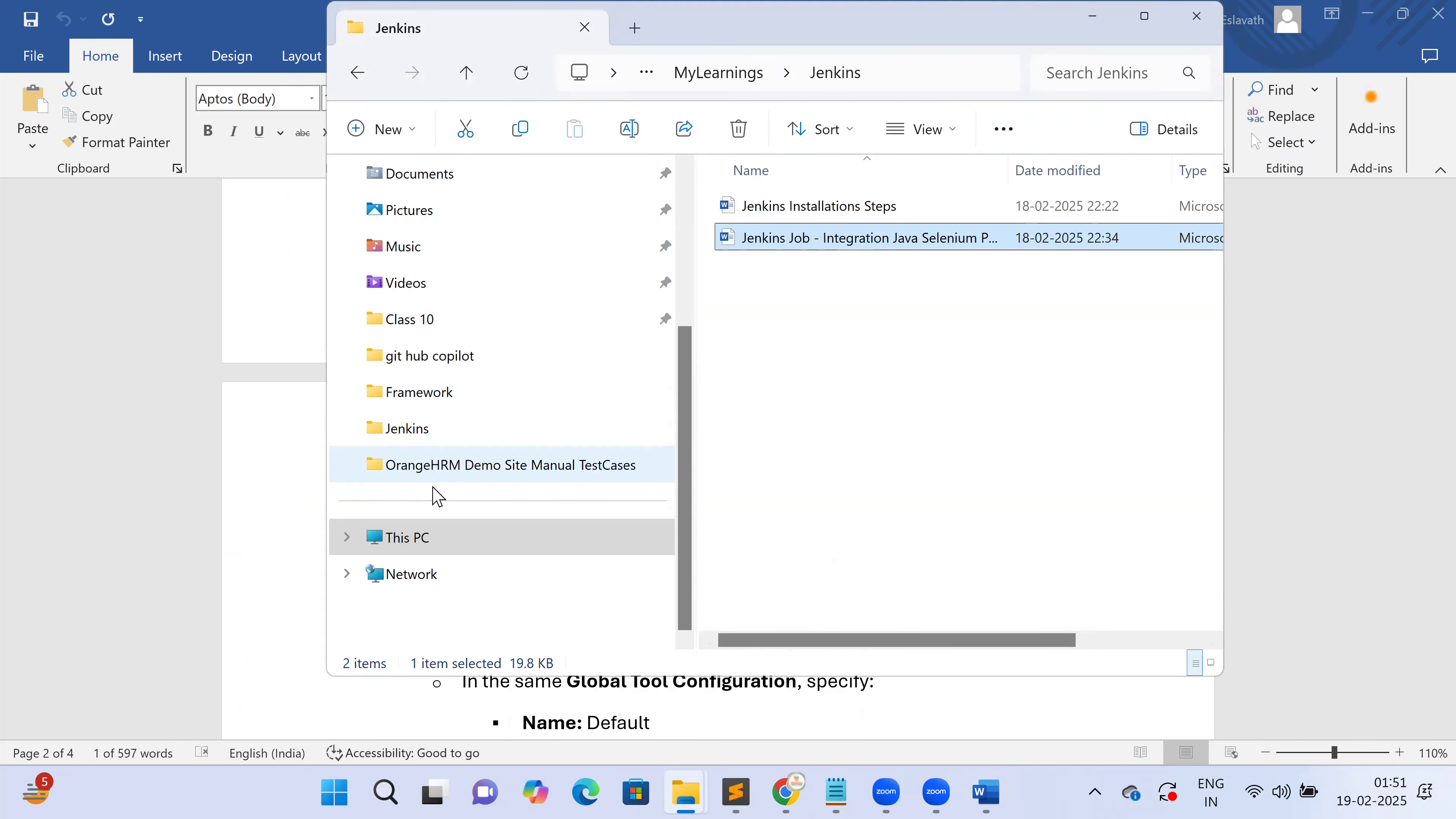
left_click(433, 541)
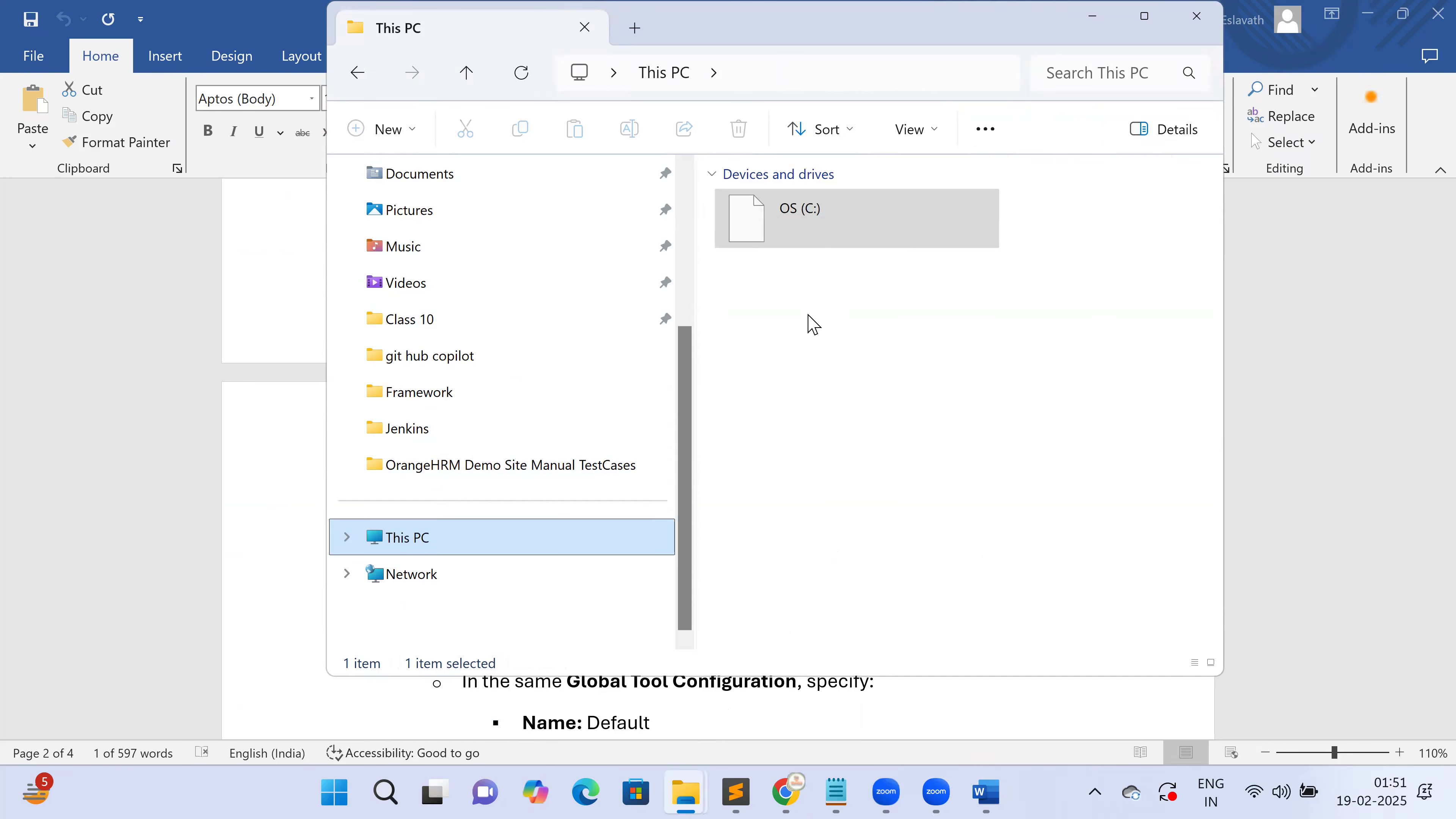
left_click(823, 225)
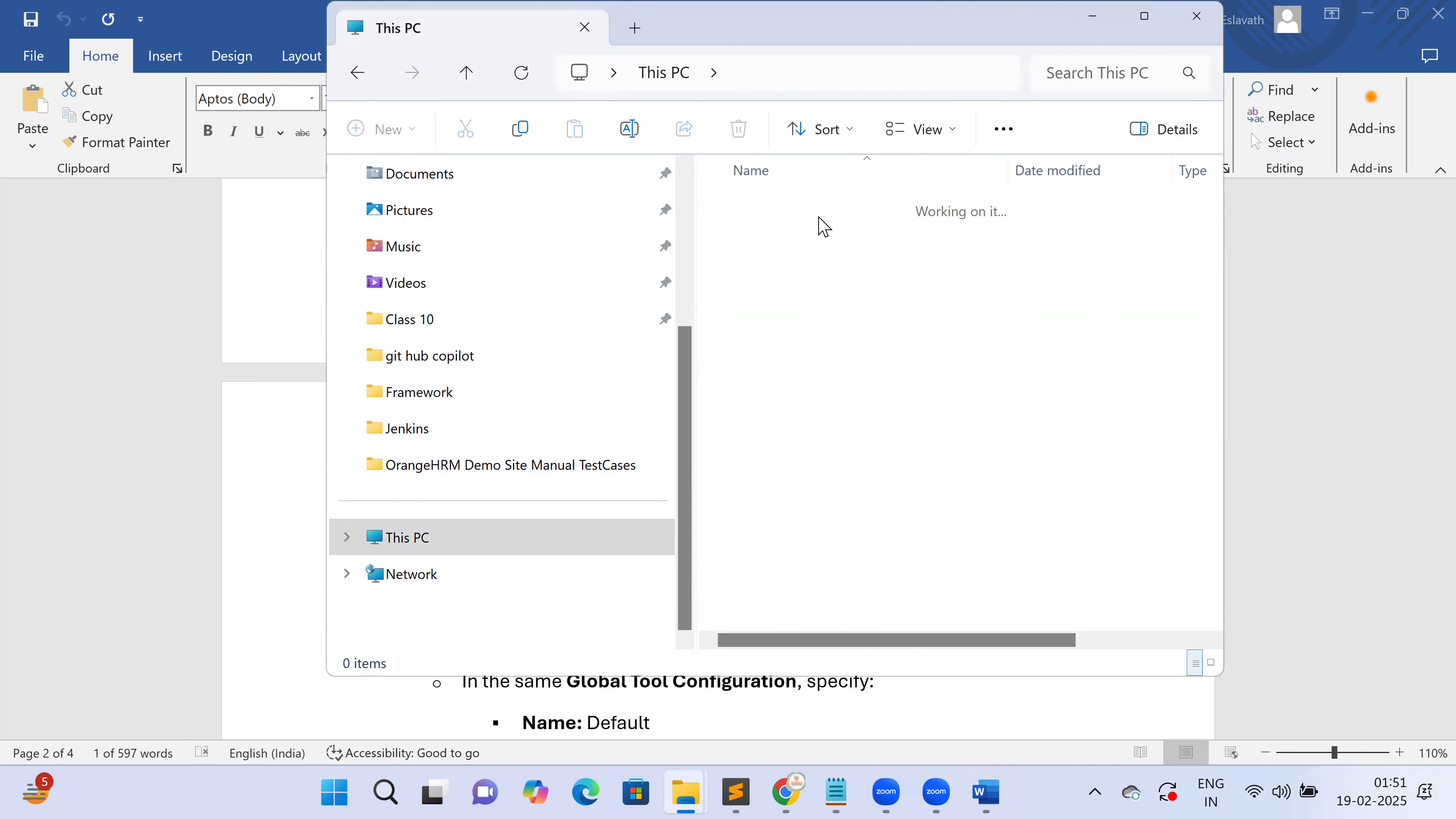
double_click(783, 524)
Browse to the Microsoft folders, then search Windows for 'Edit'
left_click(758, 428)
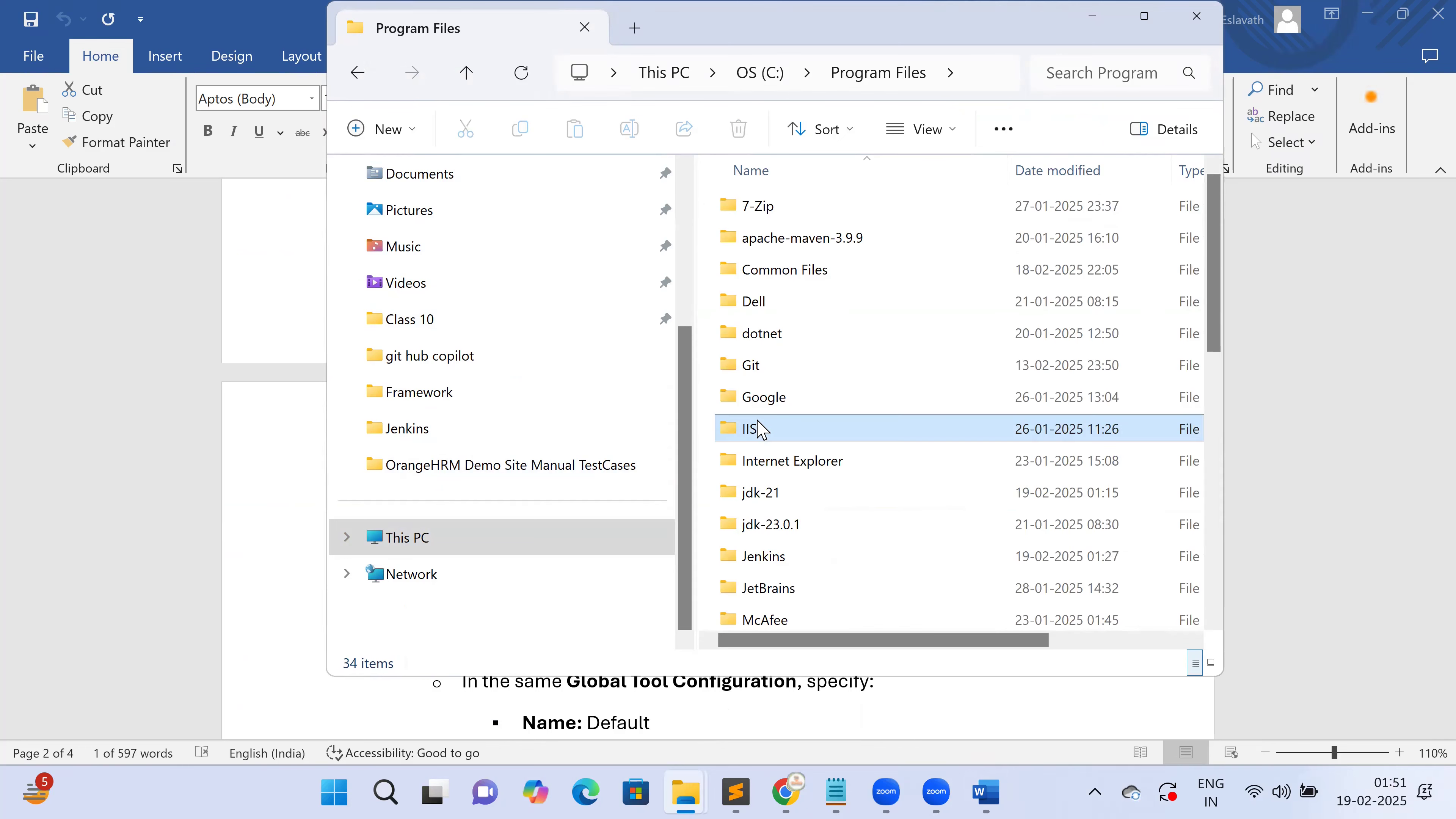
key("m")
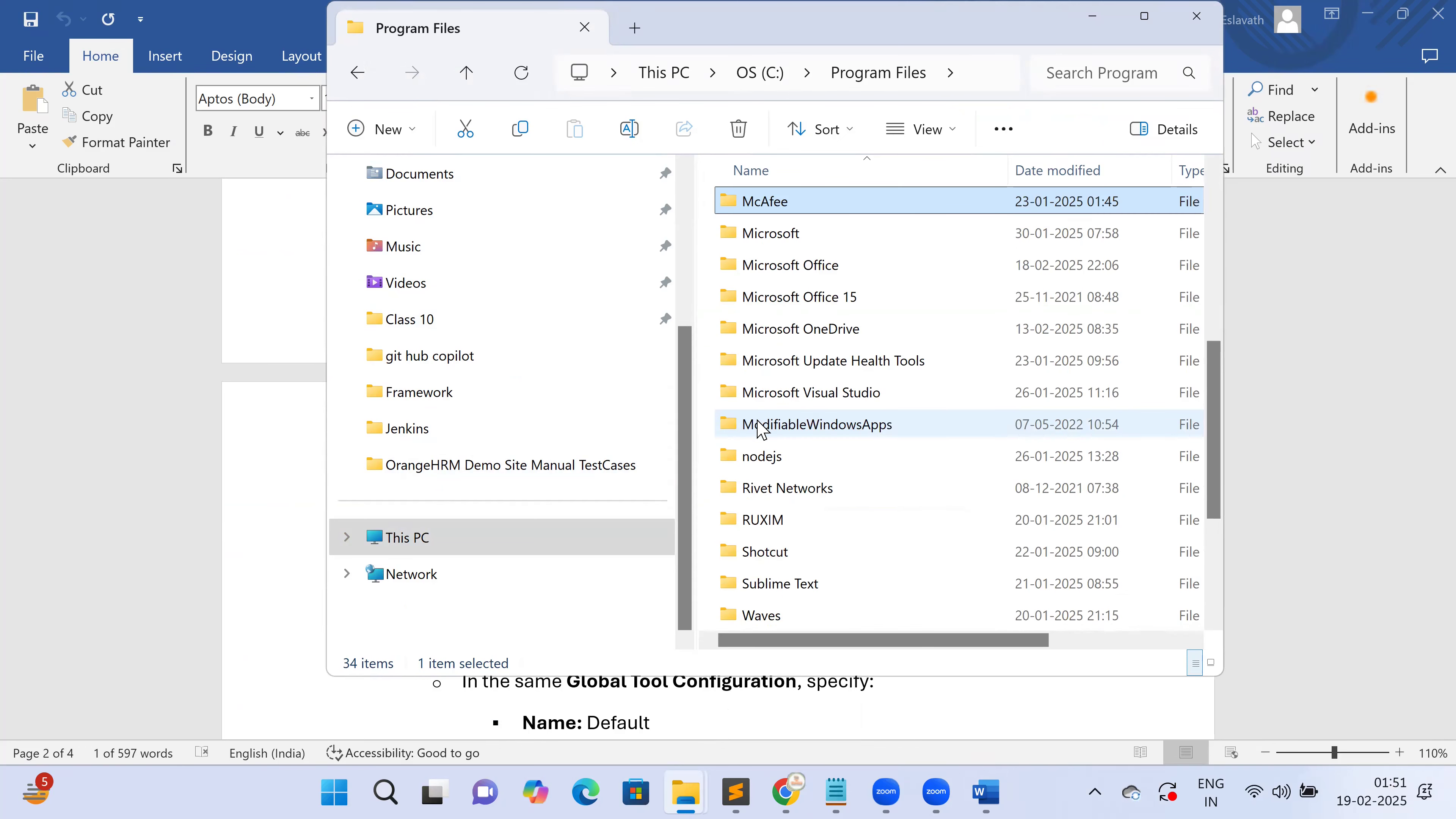
key("m")
key("m")
key("m")
key("m")
key("m")
key("m")
key("m")
key("m")
key("m")
key("m")
key("m")
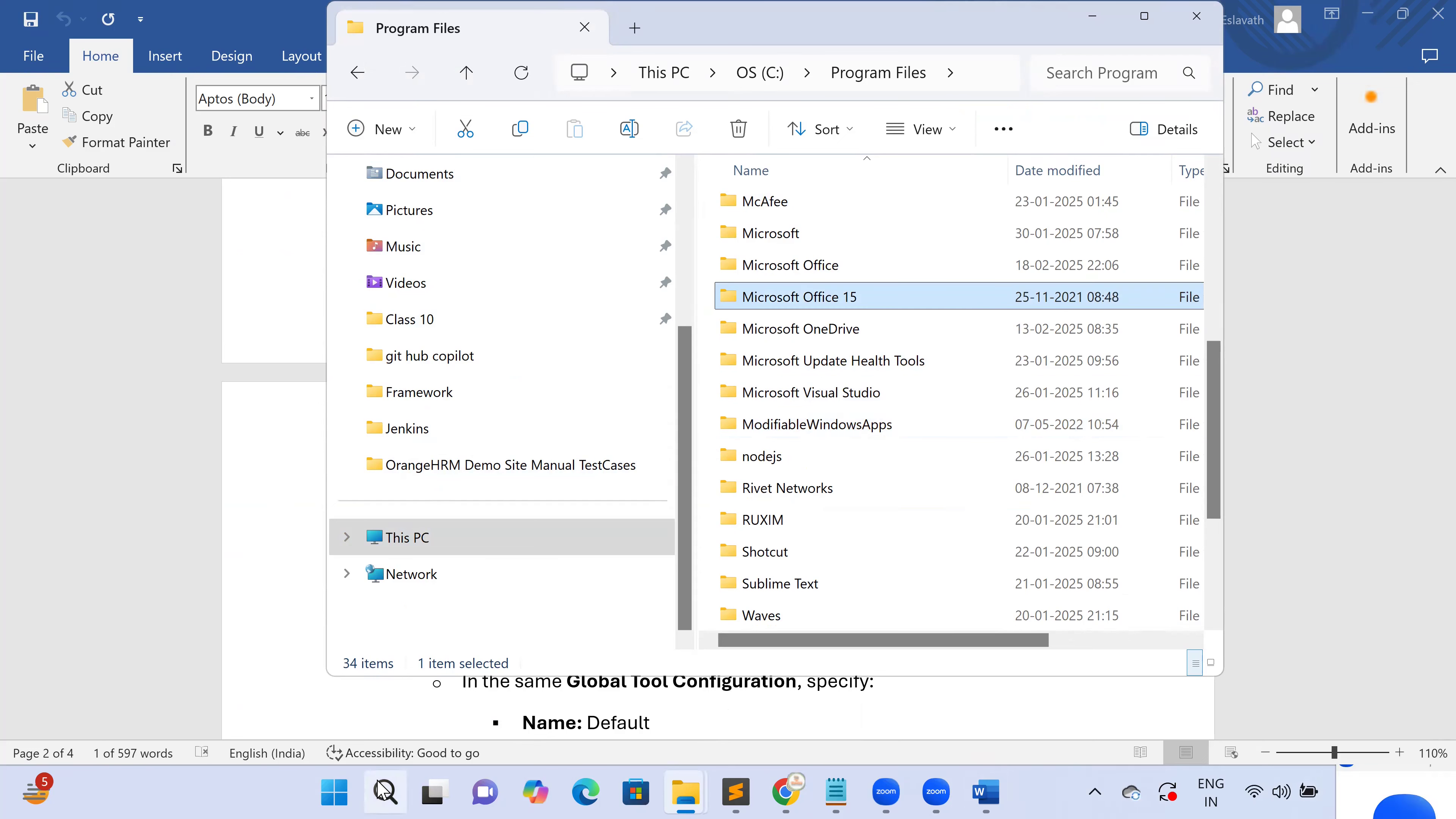
left_click(383, 790)
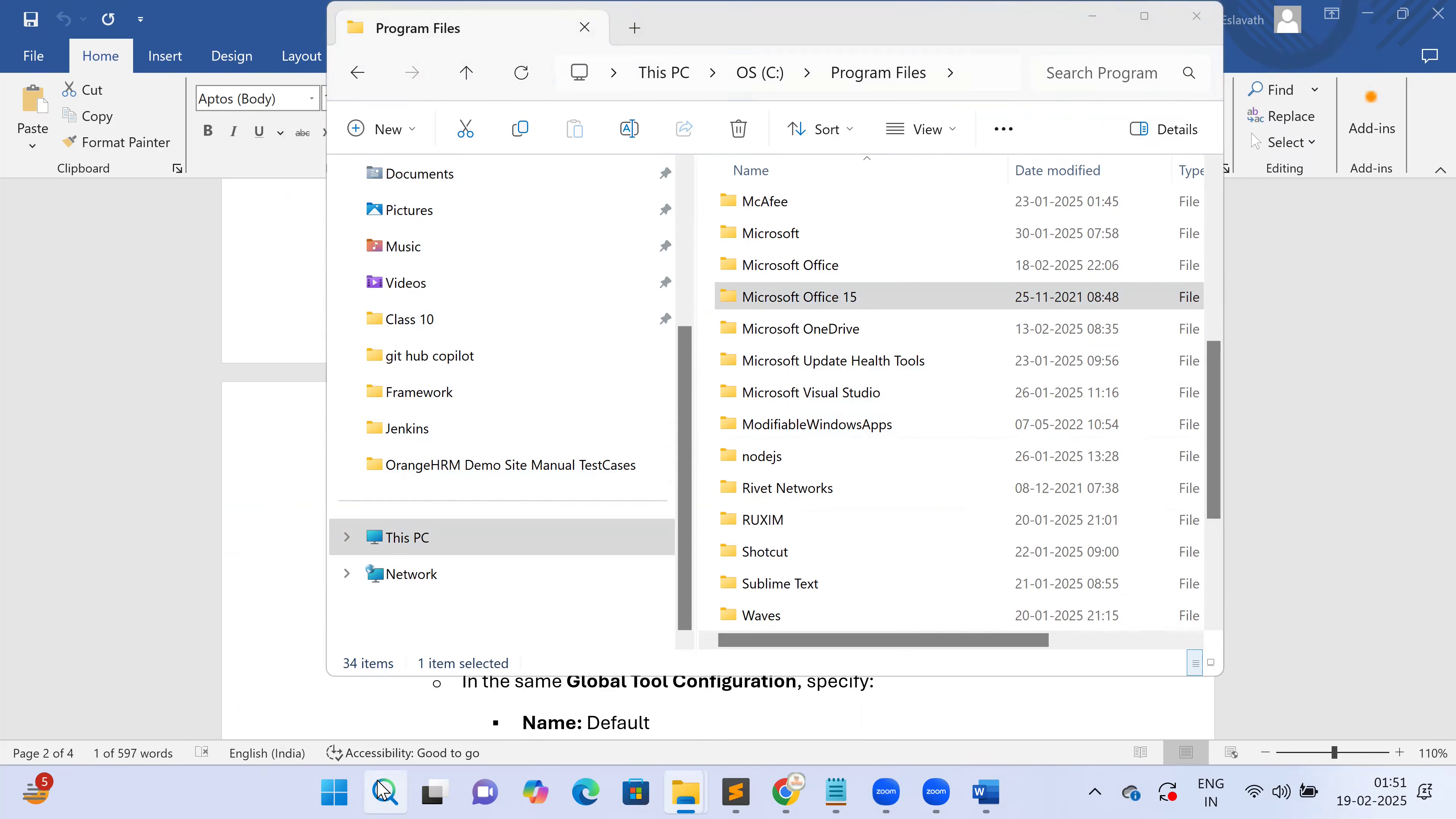
type("Edit")
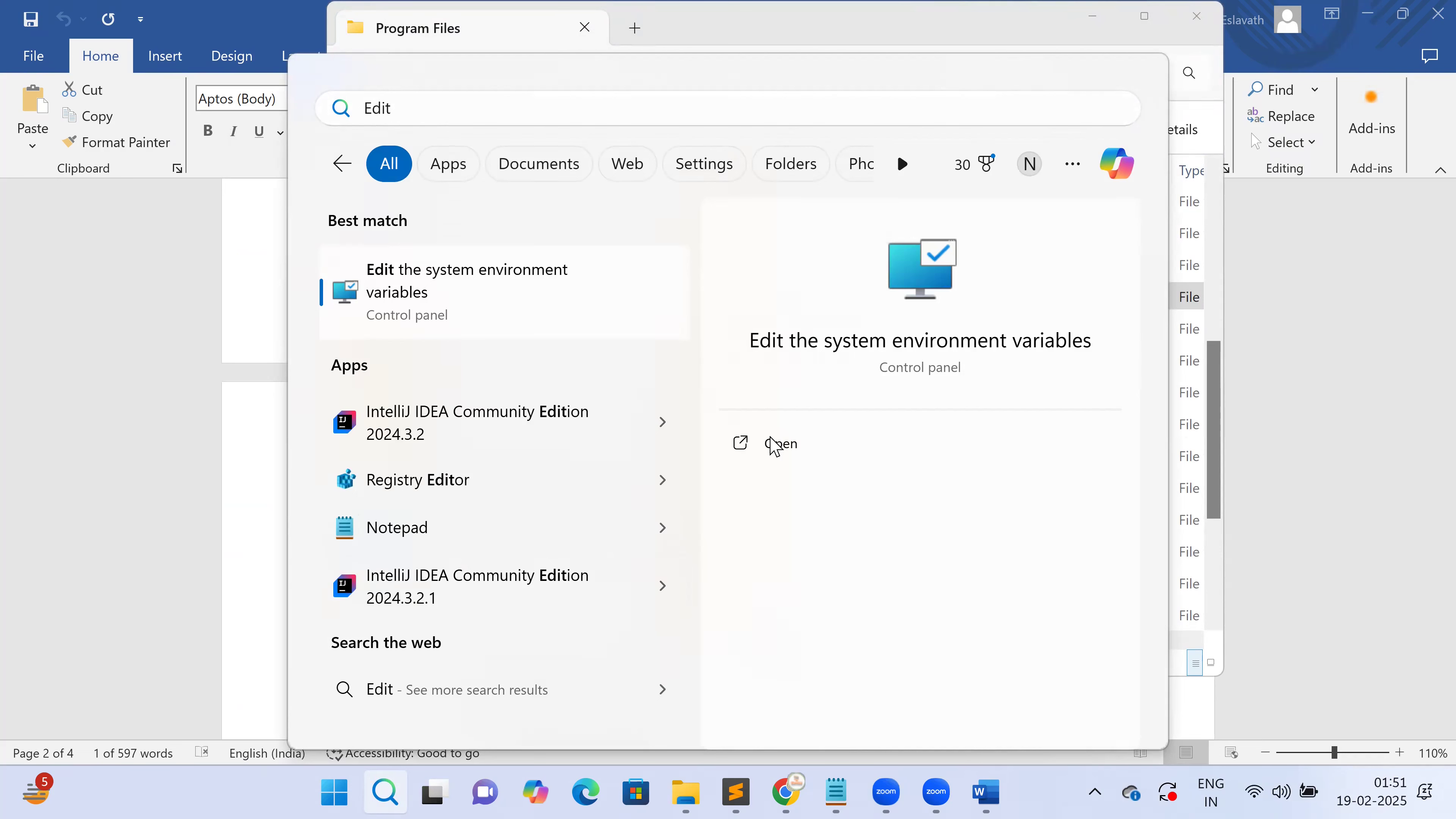
Copy the M2_HOME system variable value C:\Program Files\apache-maven-3.9.9
key("Return")
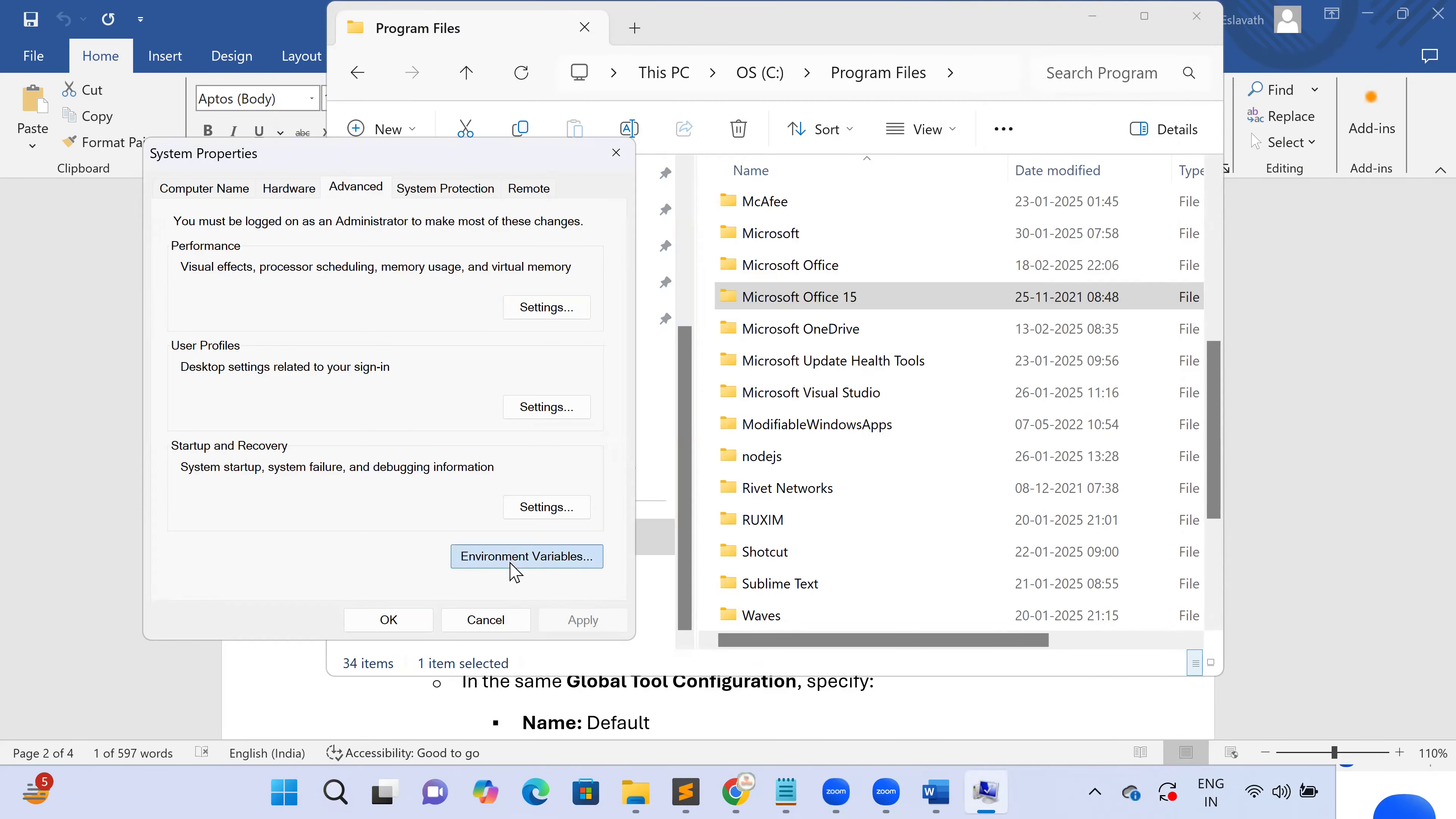
left_click(514, 567)
left_click(508, 504)
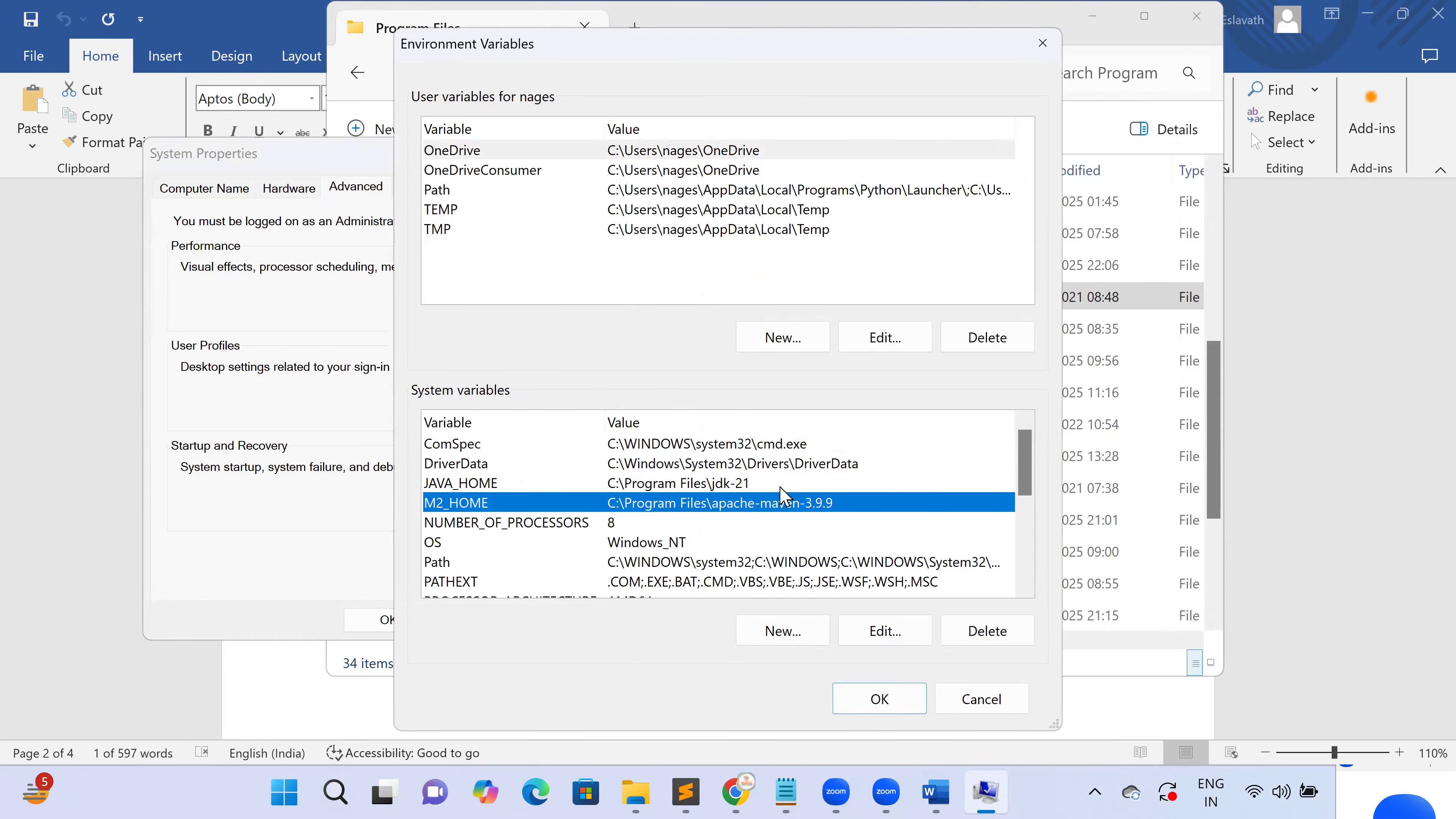
left_click(868, 637)
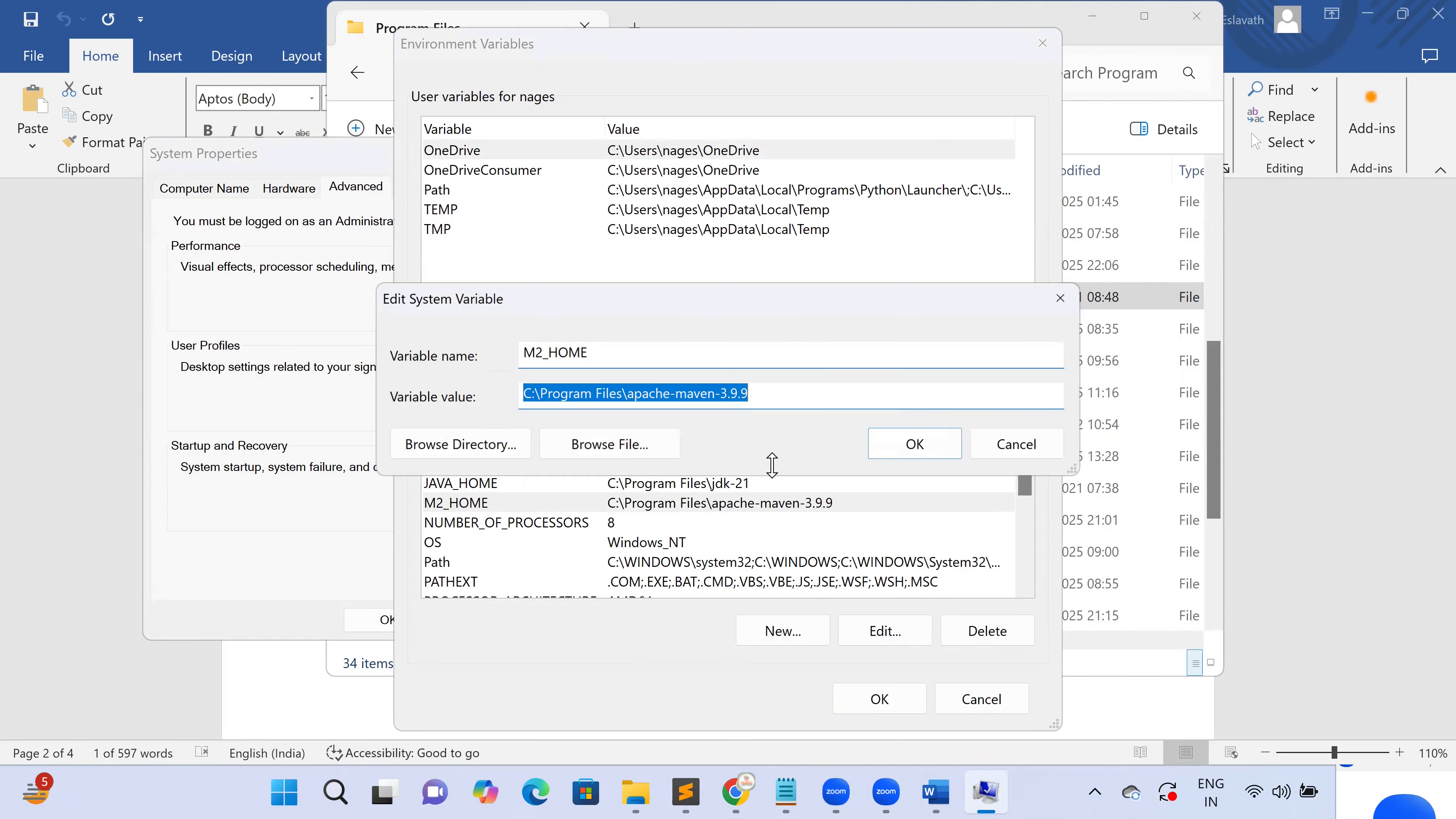
right_click(719, 403)
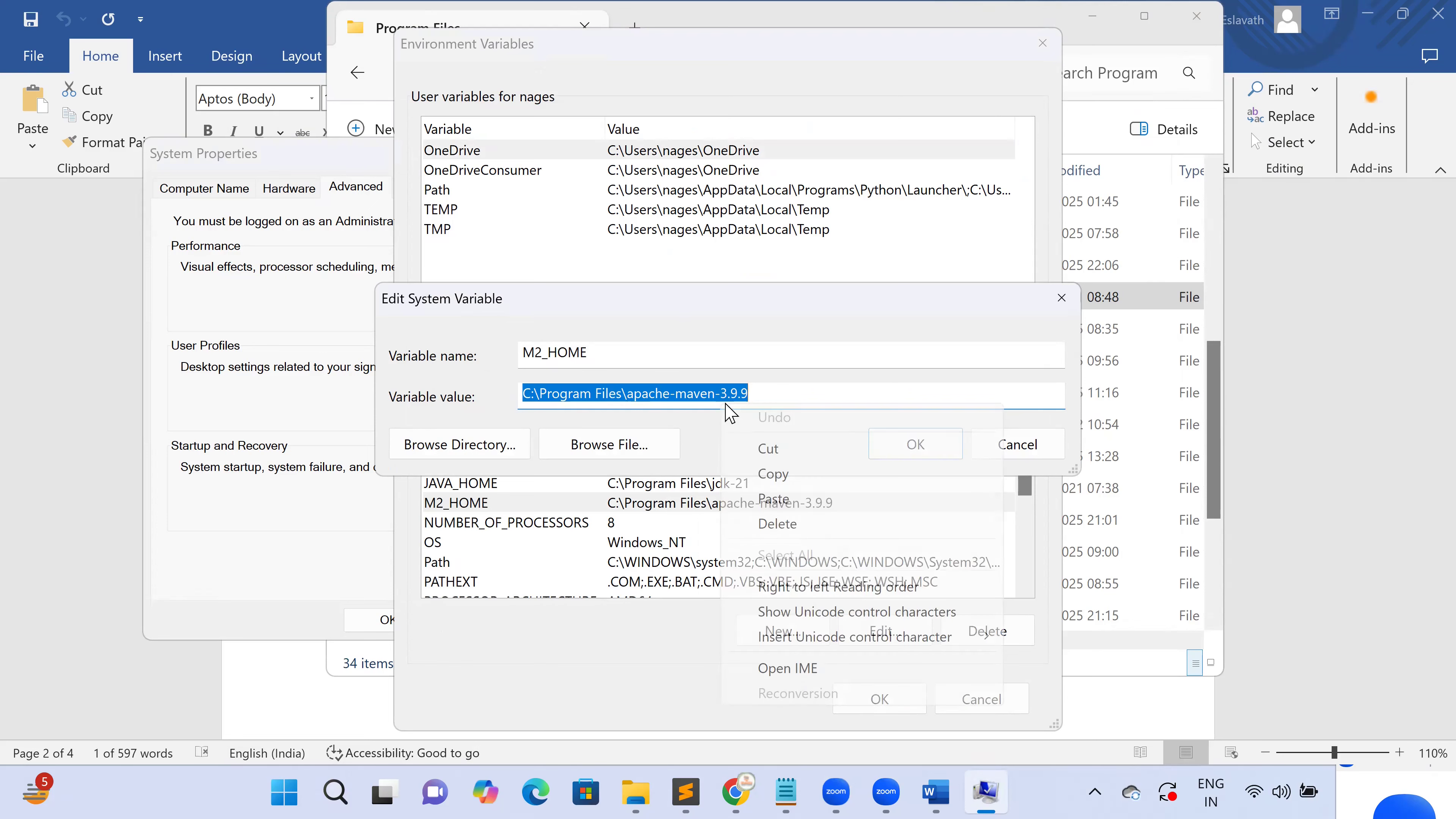
left_click(775, 473)
Cancel the variable editor, Environment Variables and System Properties without changes
left_click(1018, 445)
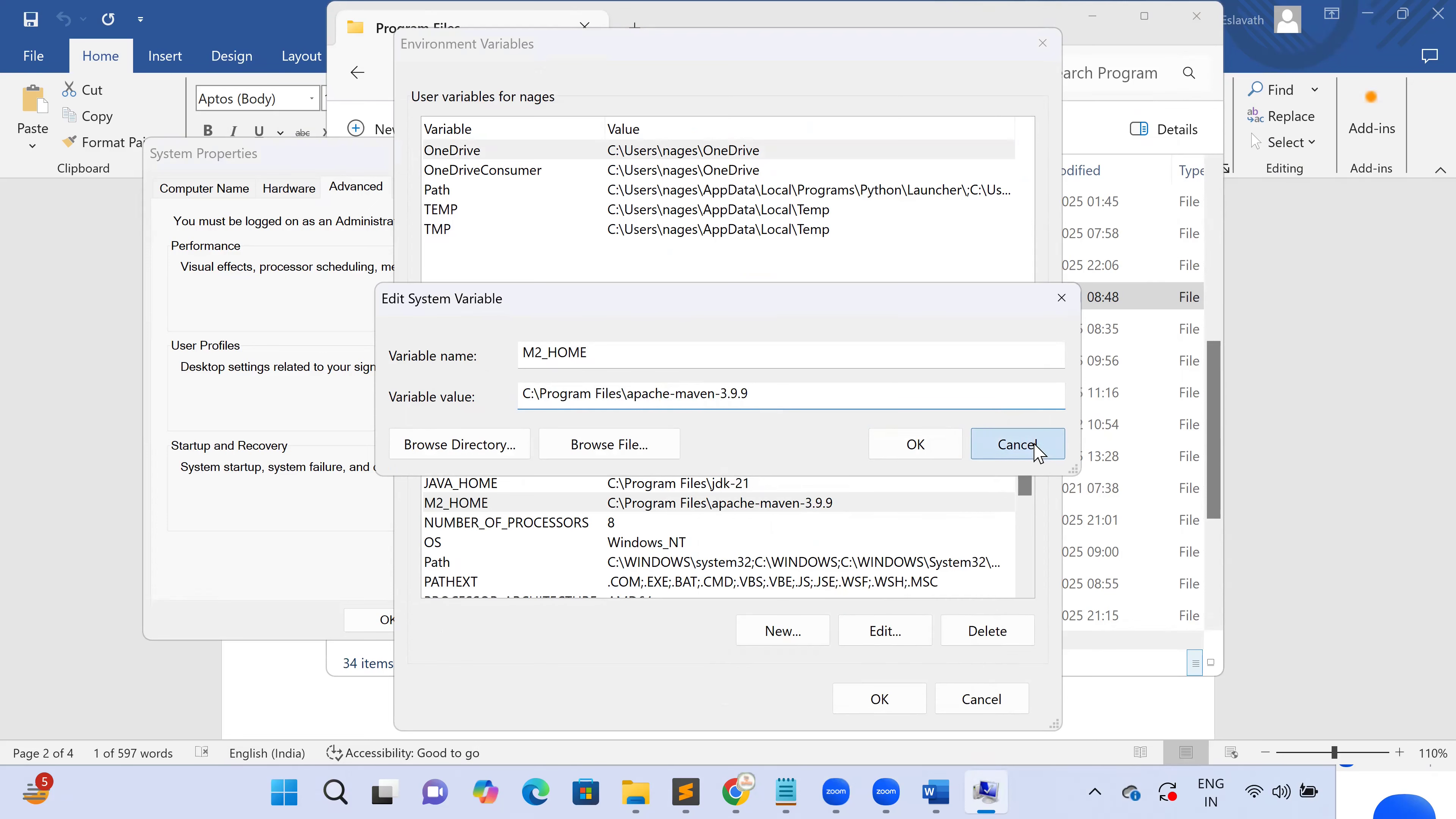
left_click(947, 708)
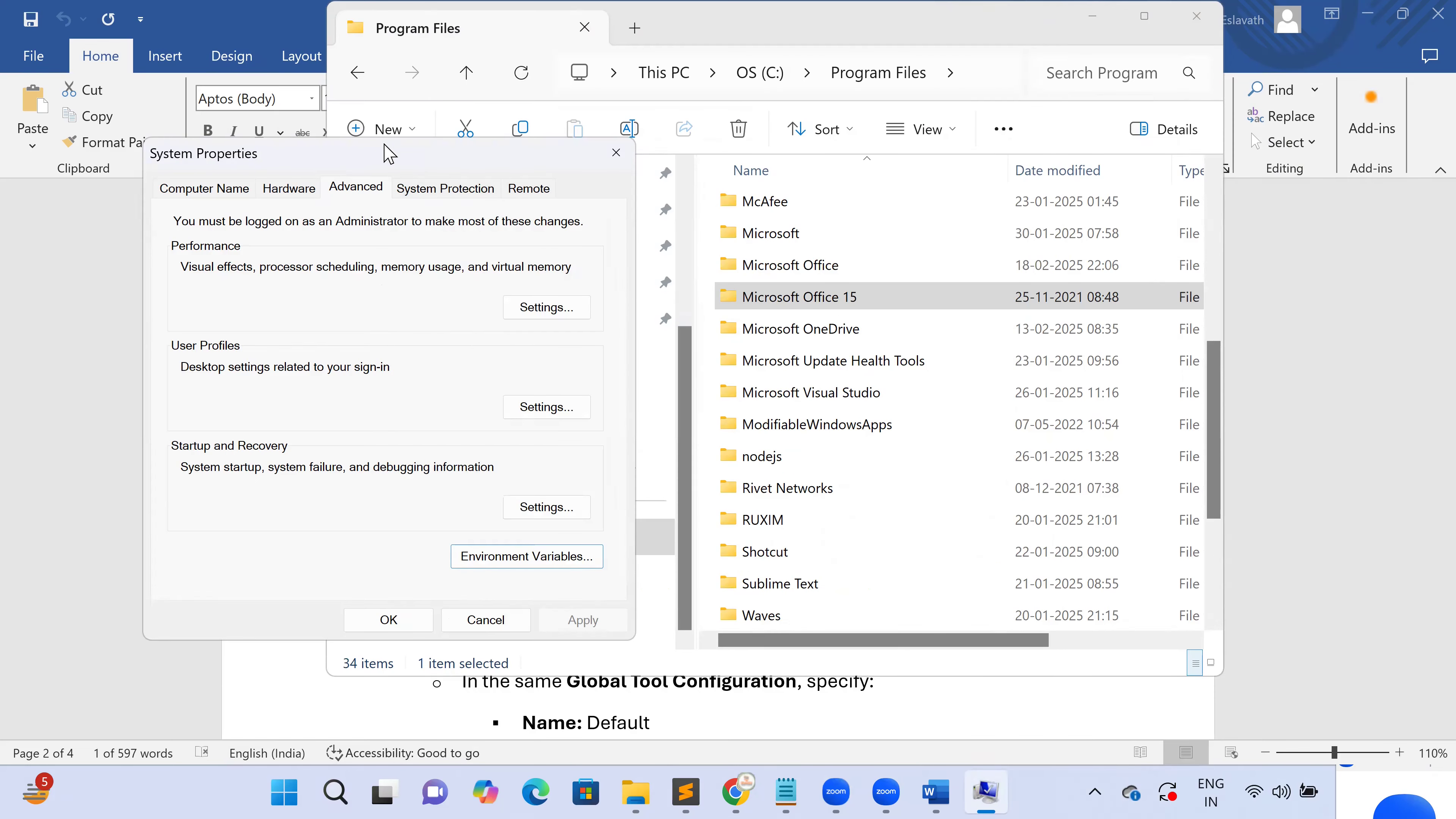
left_click_drag(287, 166, 166, 197)
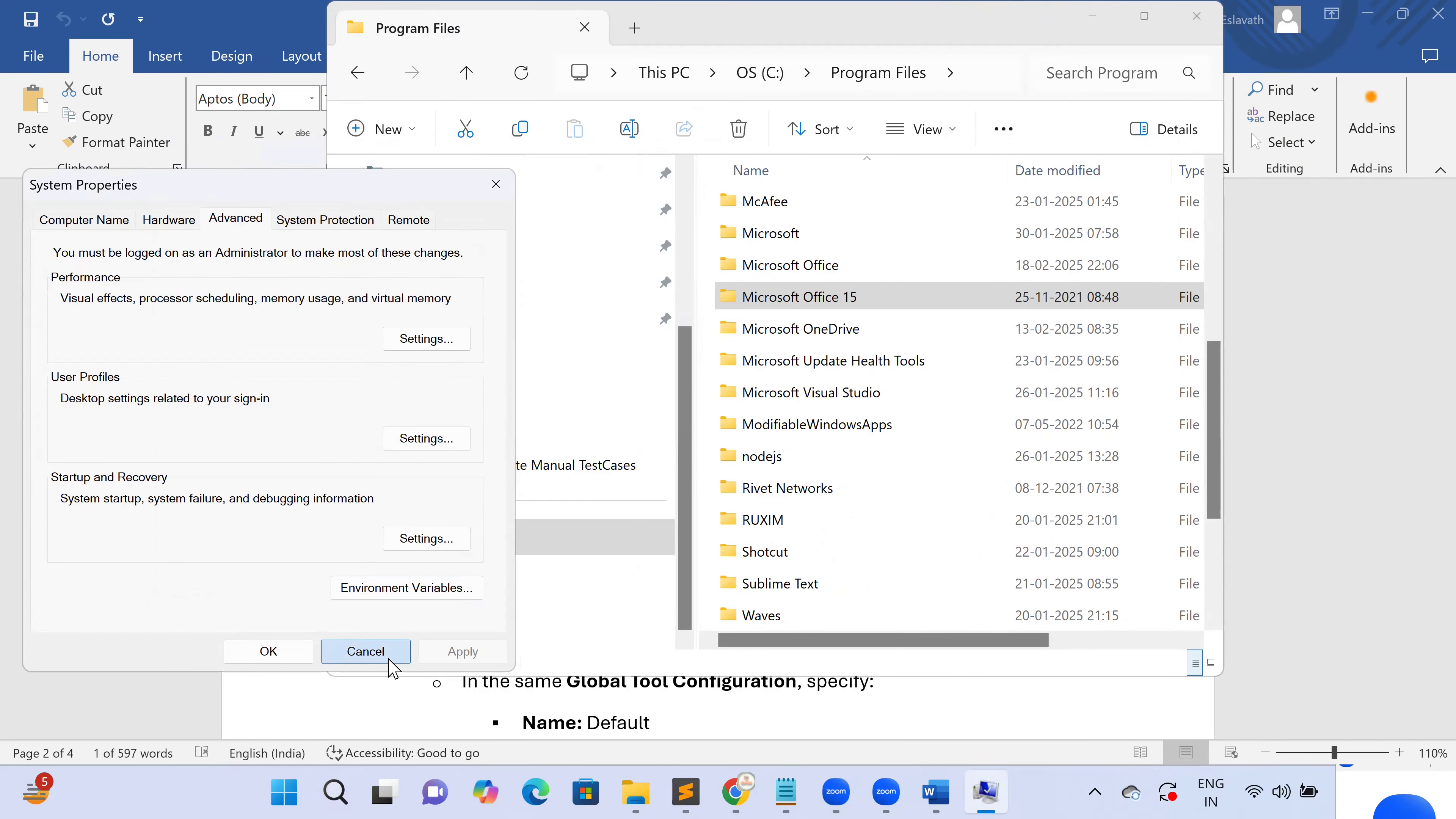
left_click(392, 658)
Go to C:\Program Files\apache-maven-3.9.9 in File Explorer to check it, then return to Word
left_click_drag(355, 22, 1126, 2)
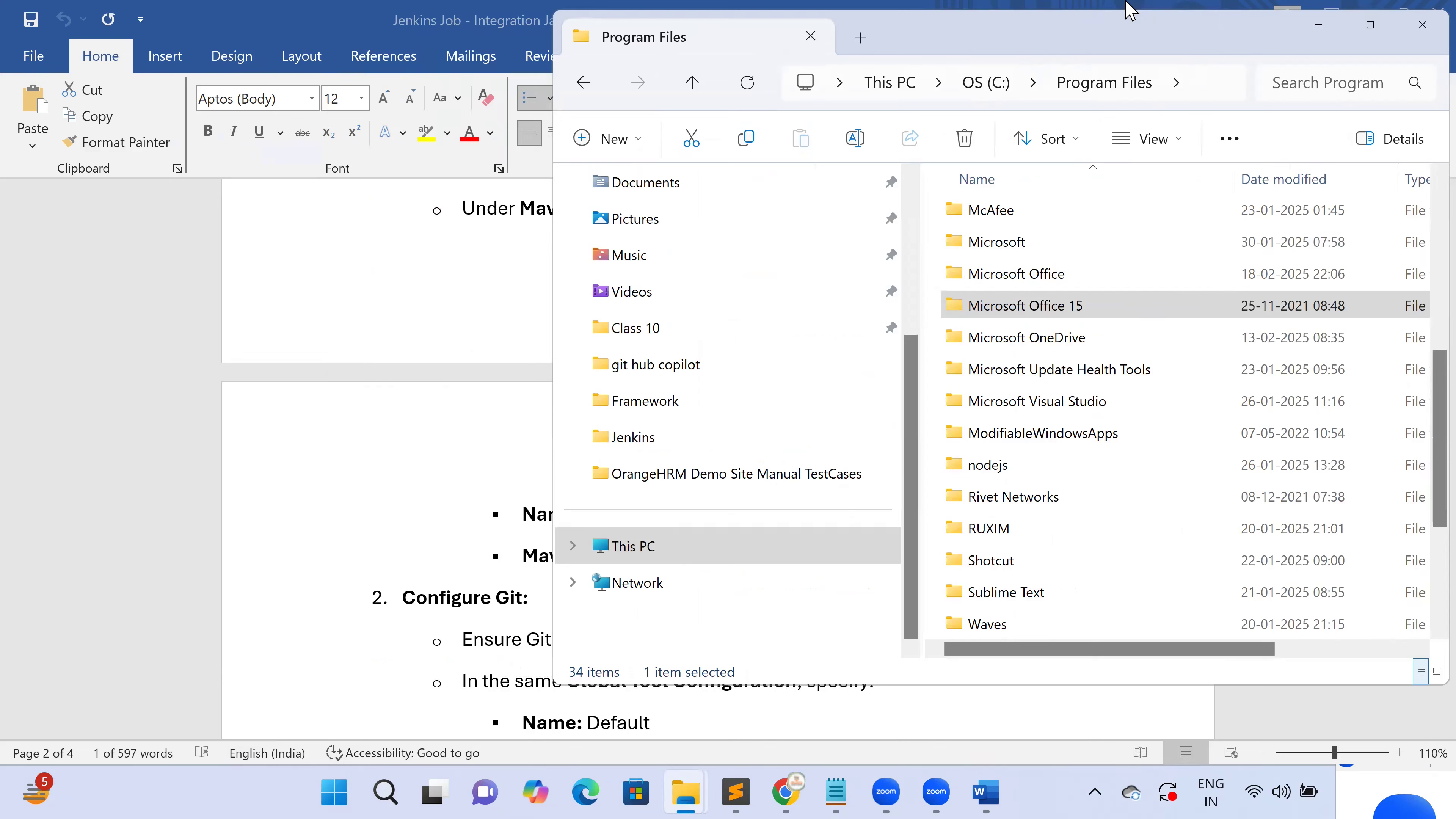
left_click(1222, 86)
key("ctrl+v")
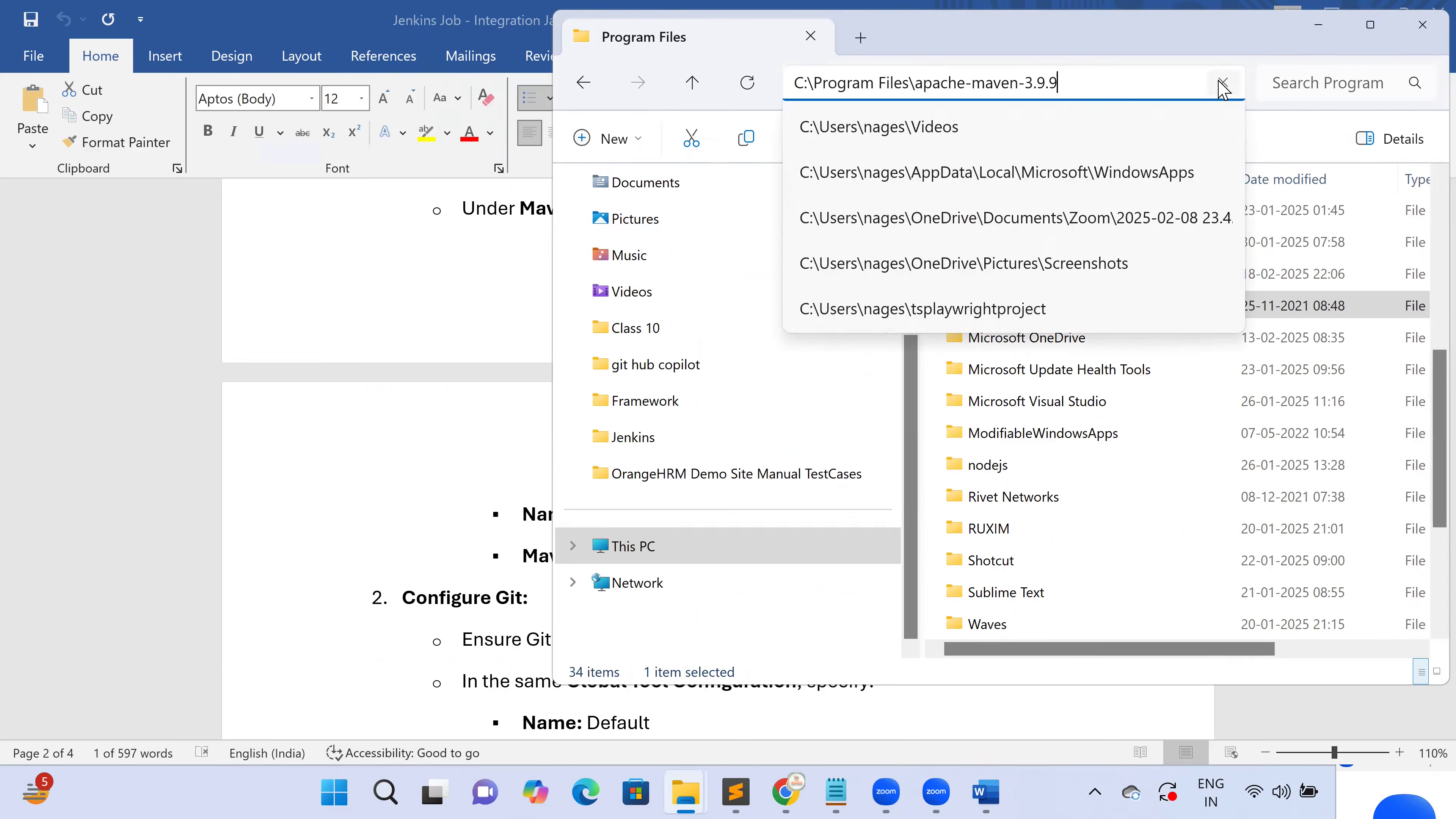
key("Return")
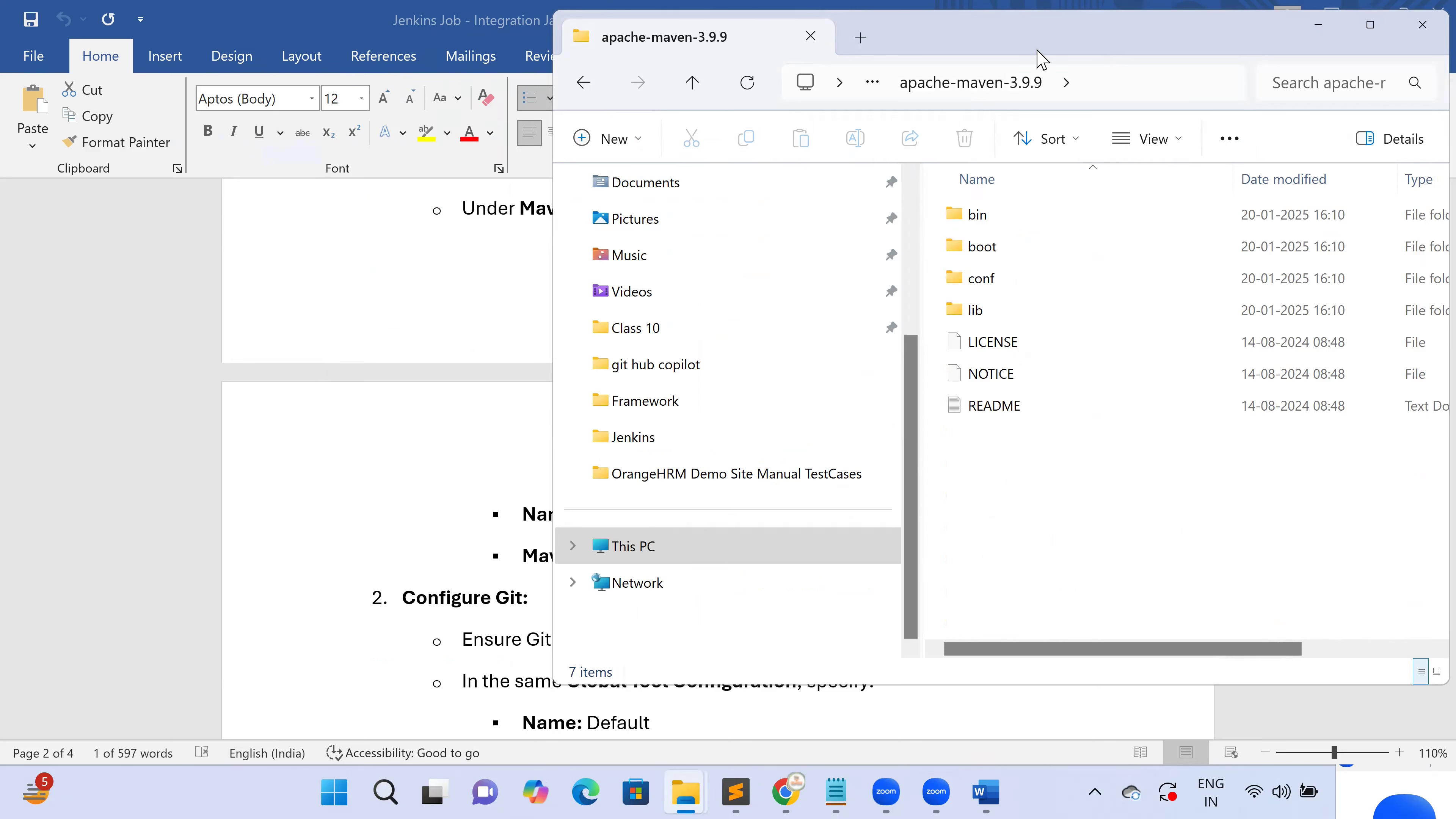
left_click_drag(1070, 35, 1007, 42)
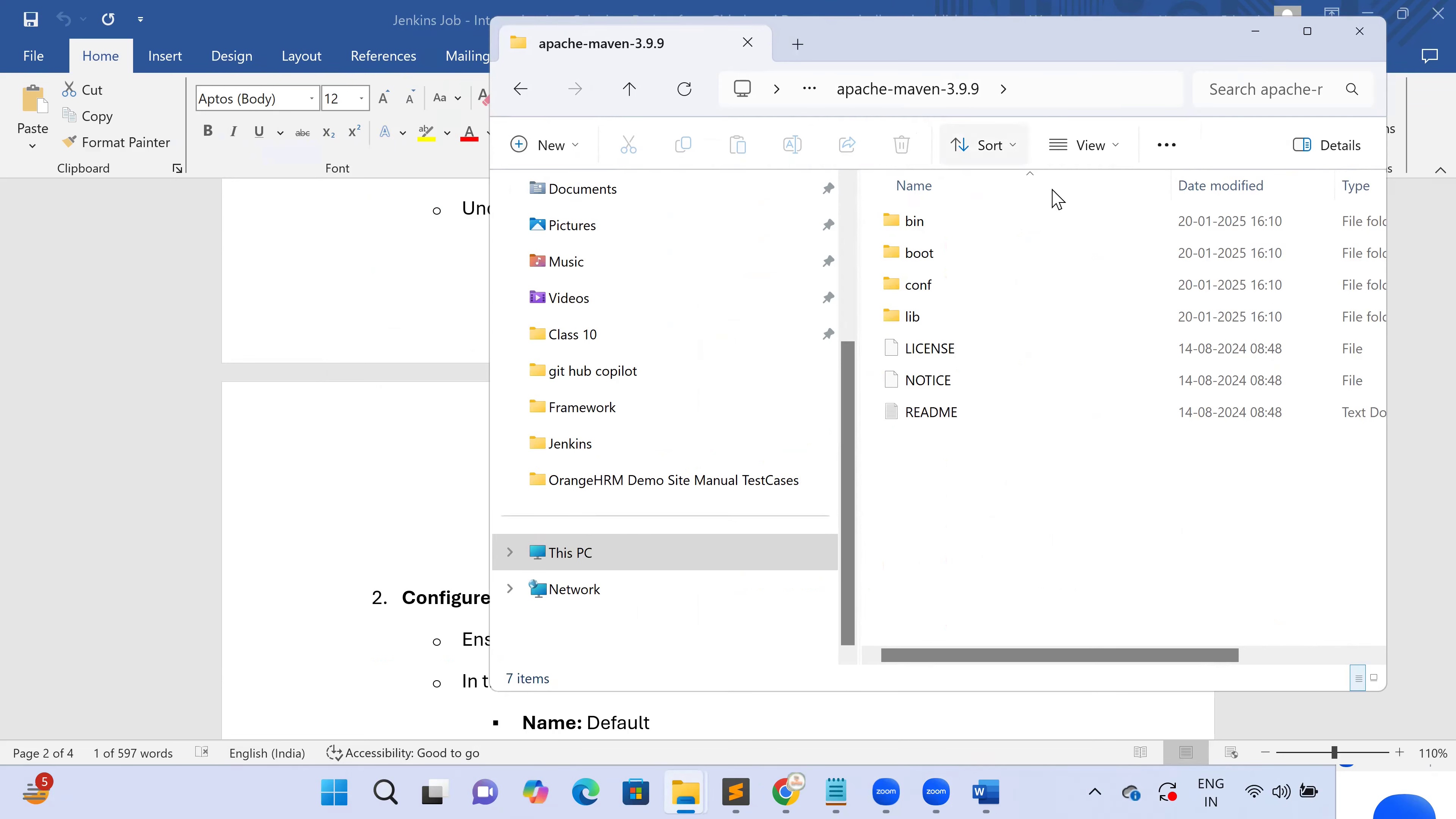
left_click(1077, 93)
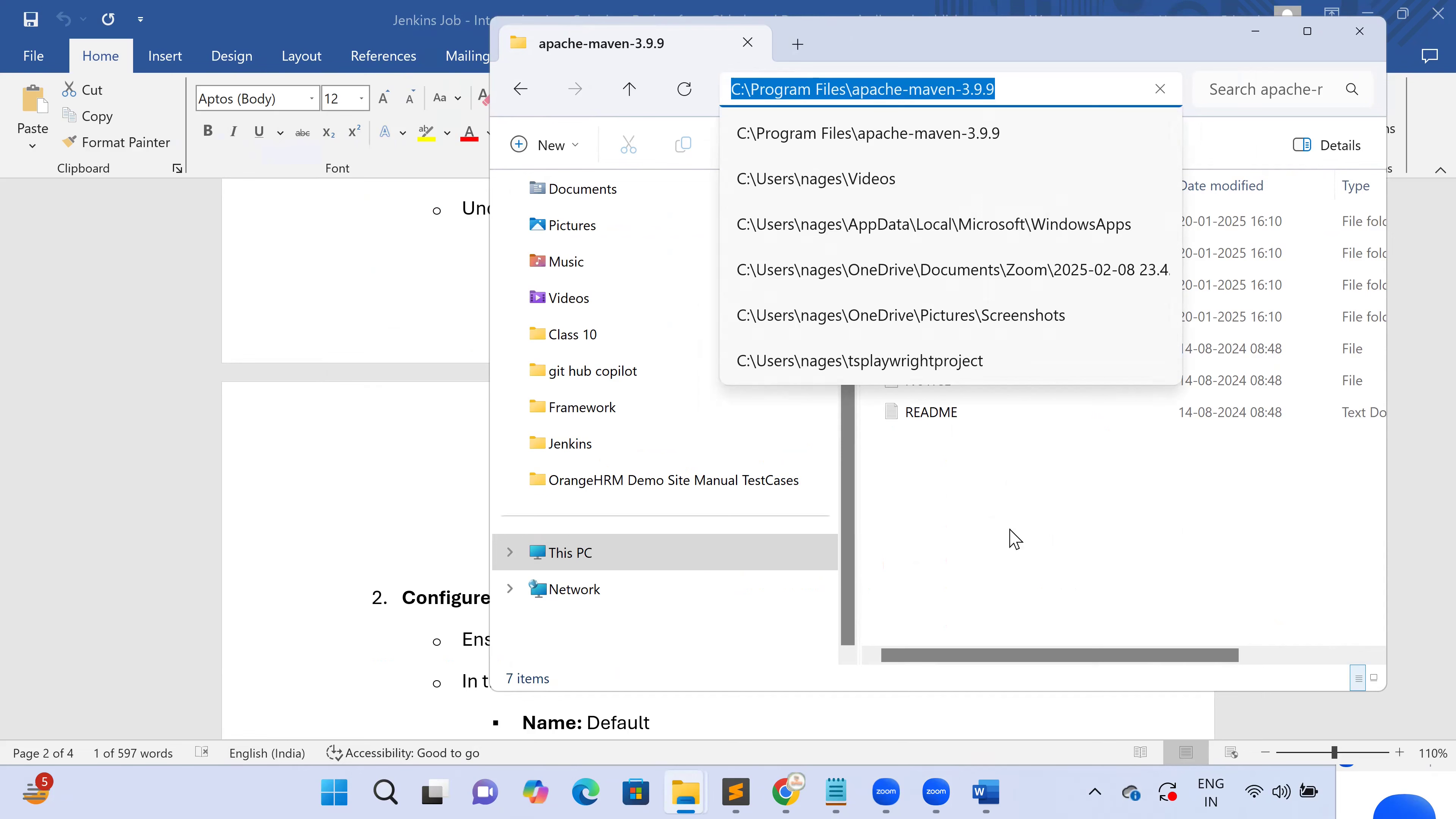
key("alt+Tab")
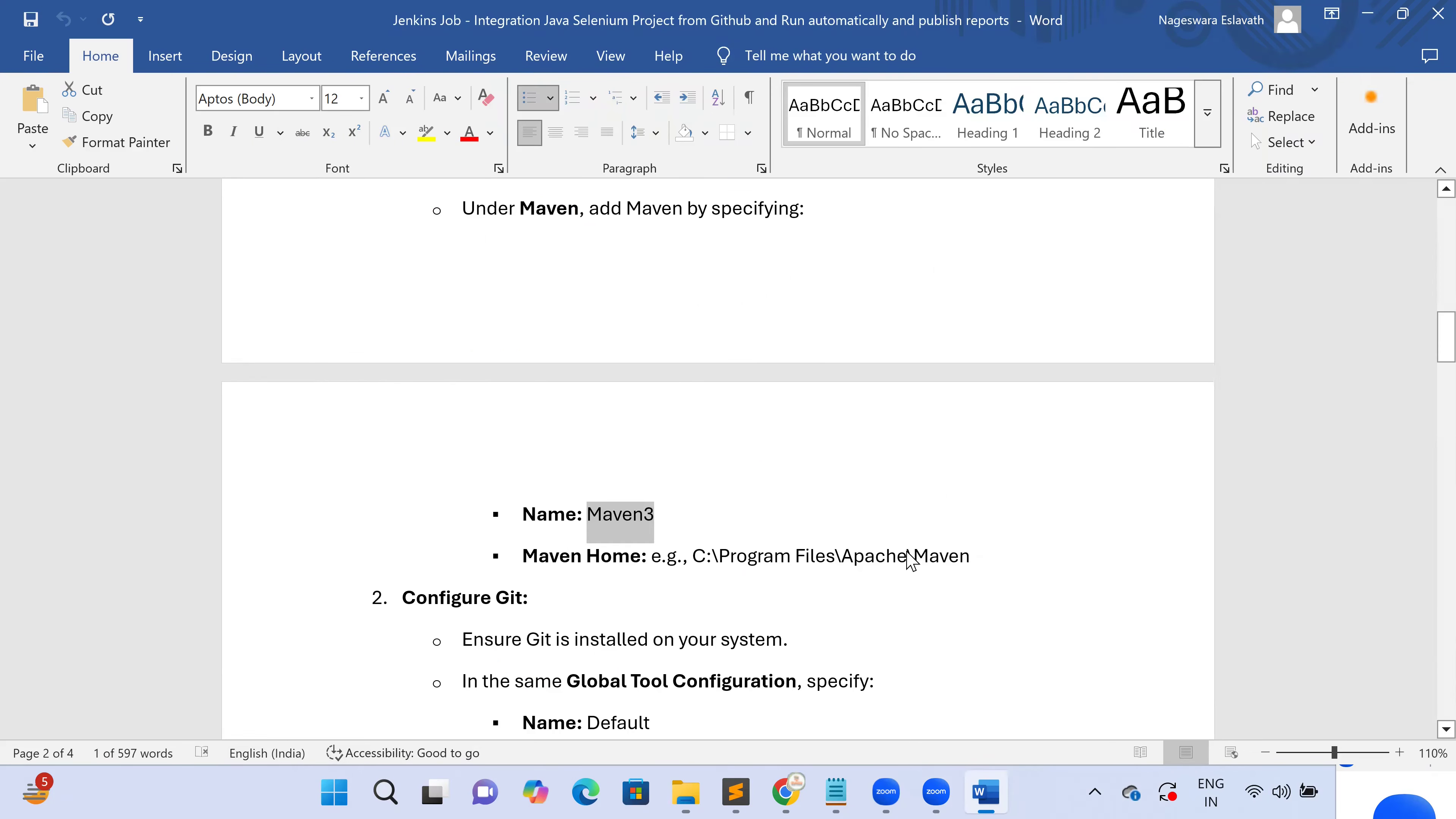
key("alt+Tab")
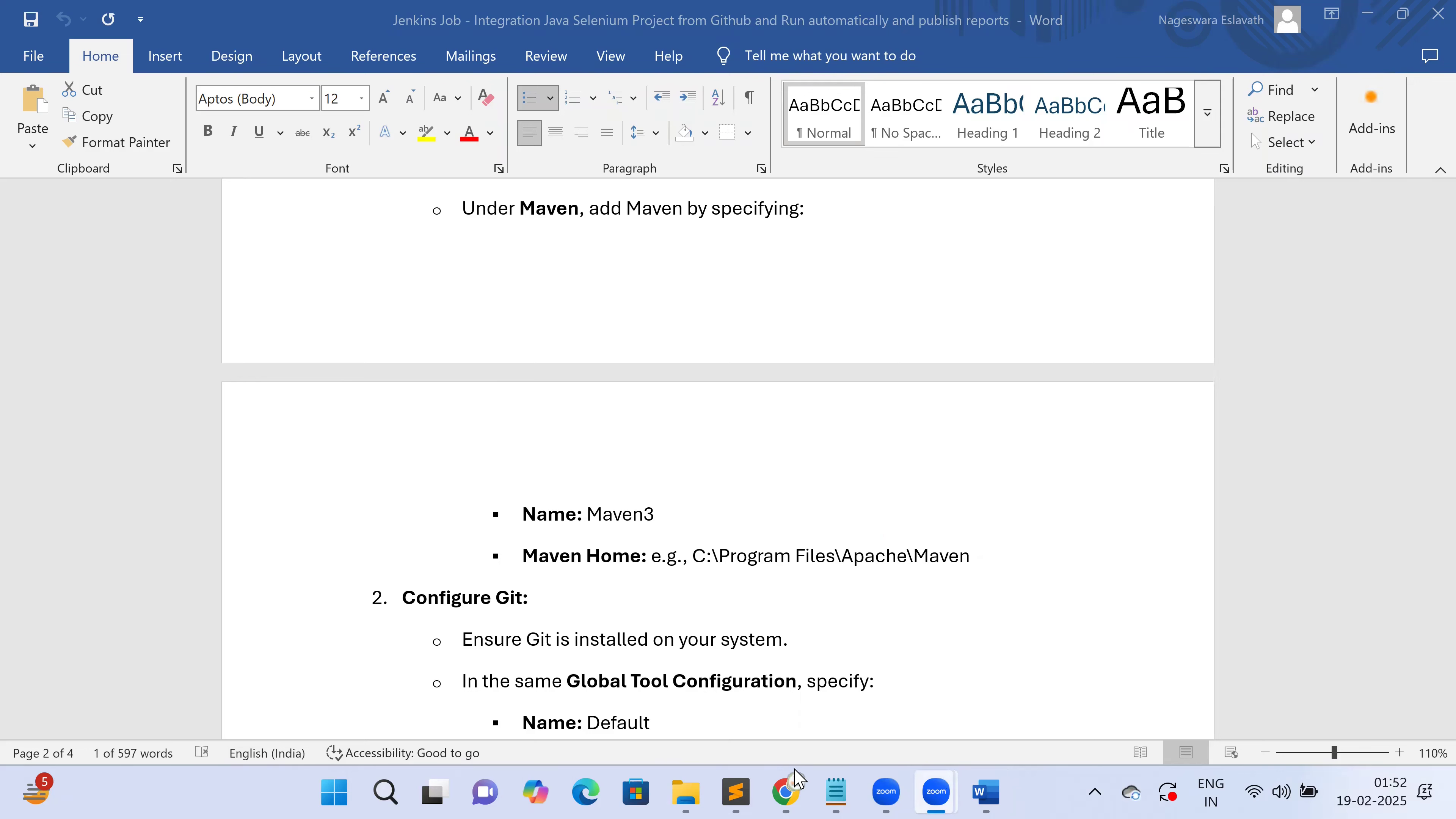
left_click(872, 325)
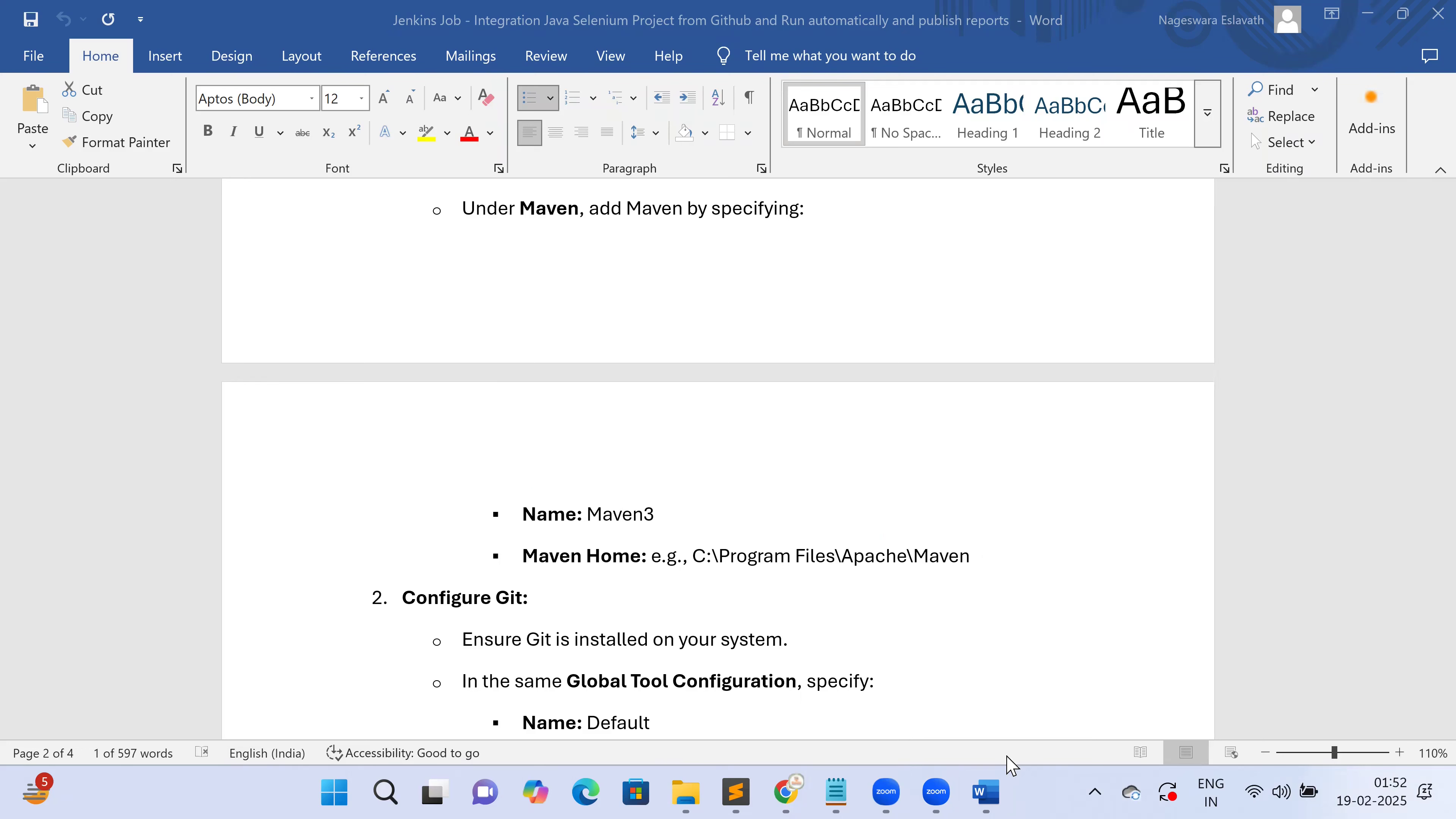
Paste C:\Program Files\apache-maven-3.9.9 into both Maven settings file path fields
mouse_move(784, 764)
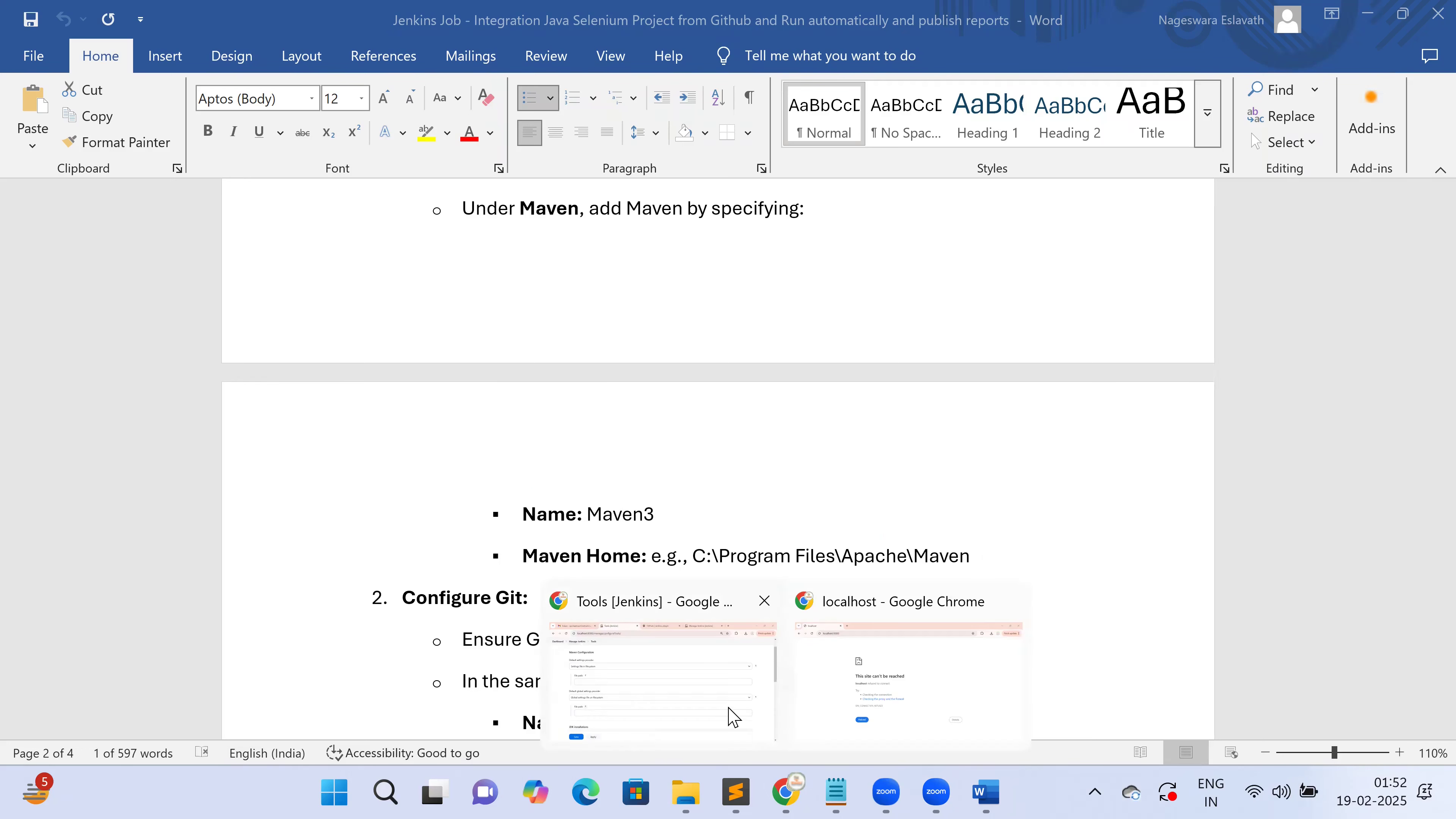
left_click(659, 660)
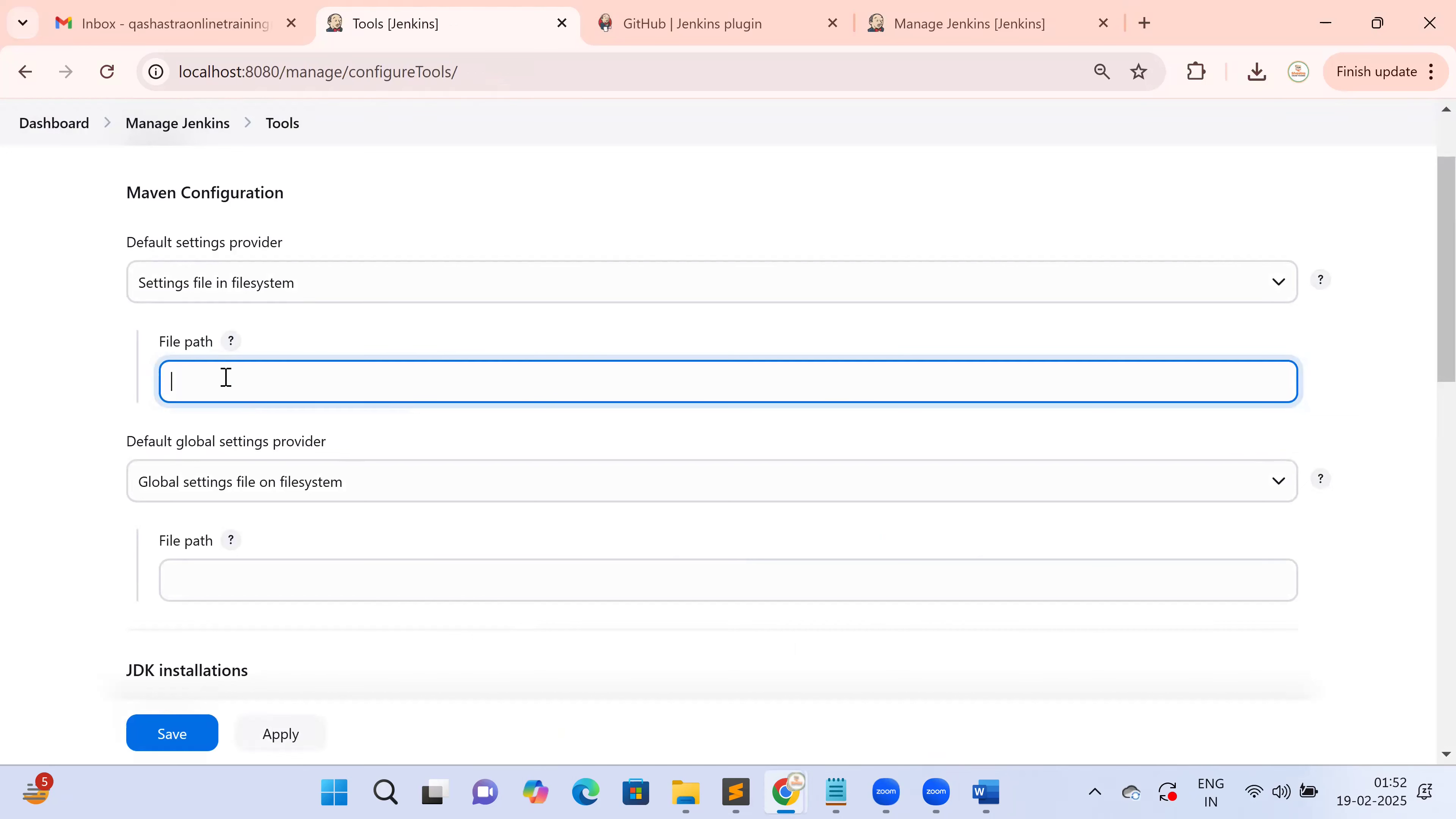
key("ctrl+v")
left_click(225, 570)
key("ctrl+v")
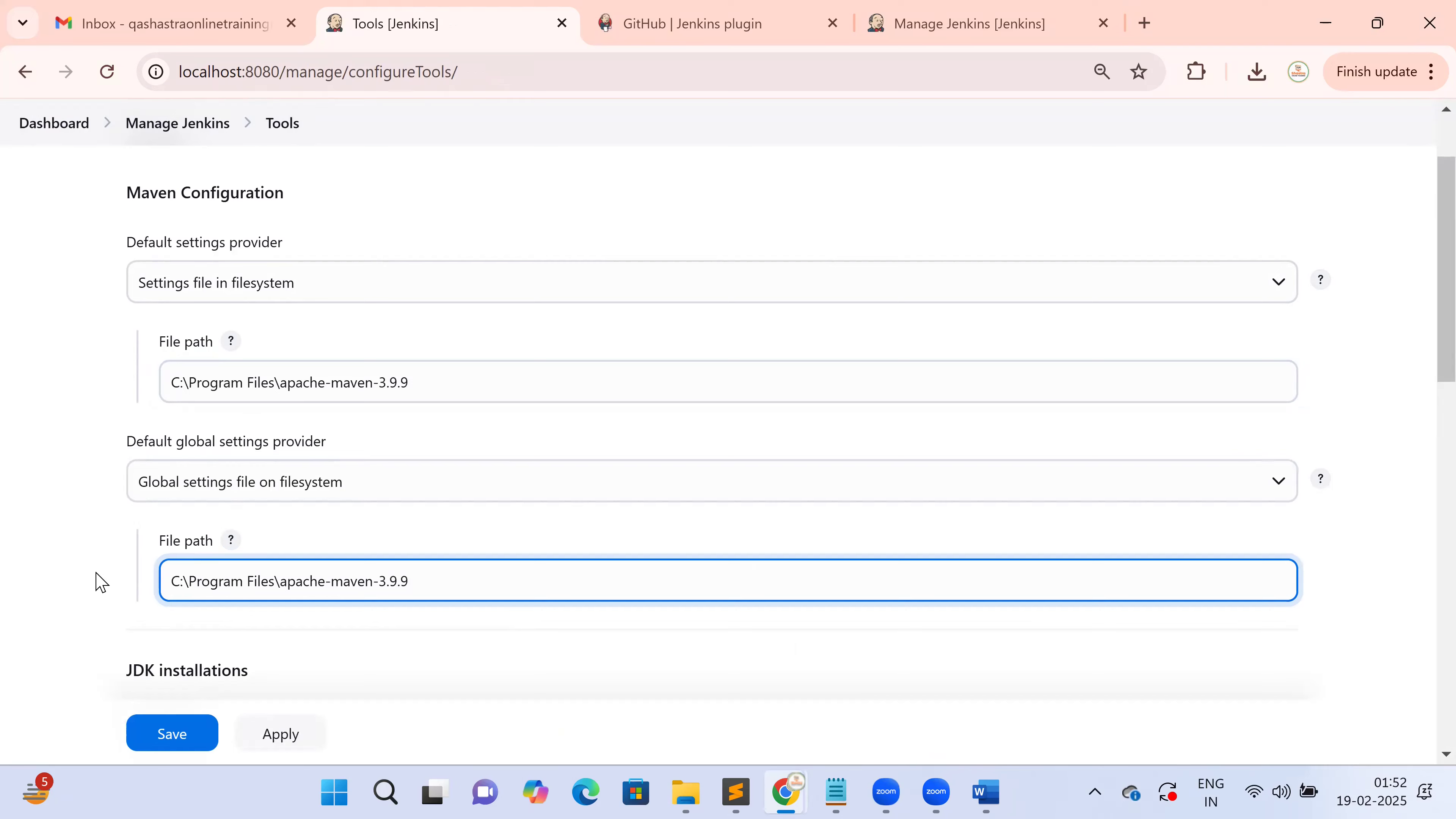
Add a new JDK installation and focus its Name field
scroll(95, 582, "down", 5)
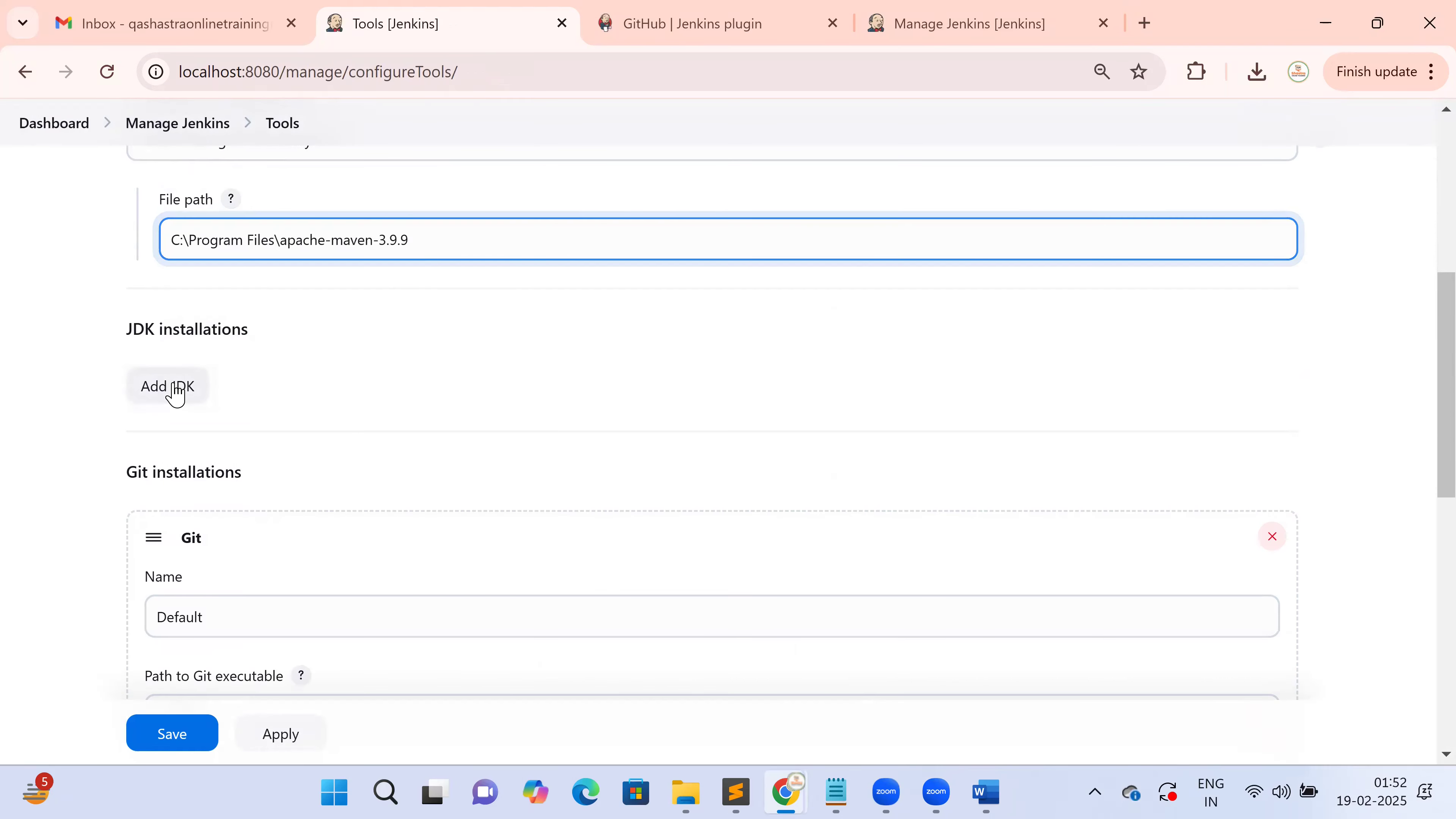
left_click(172, 388)
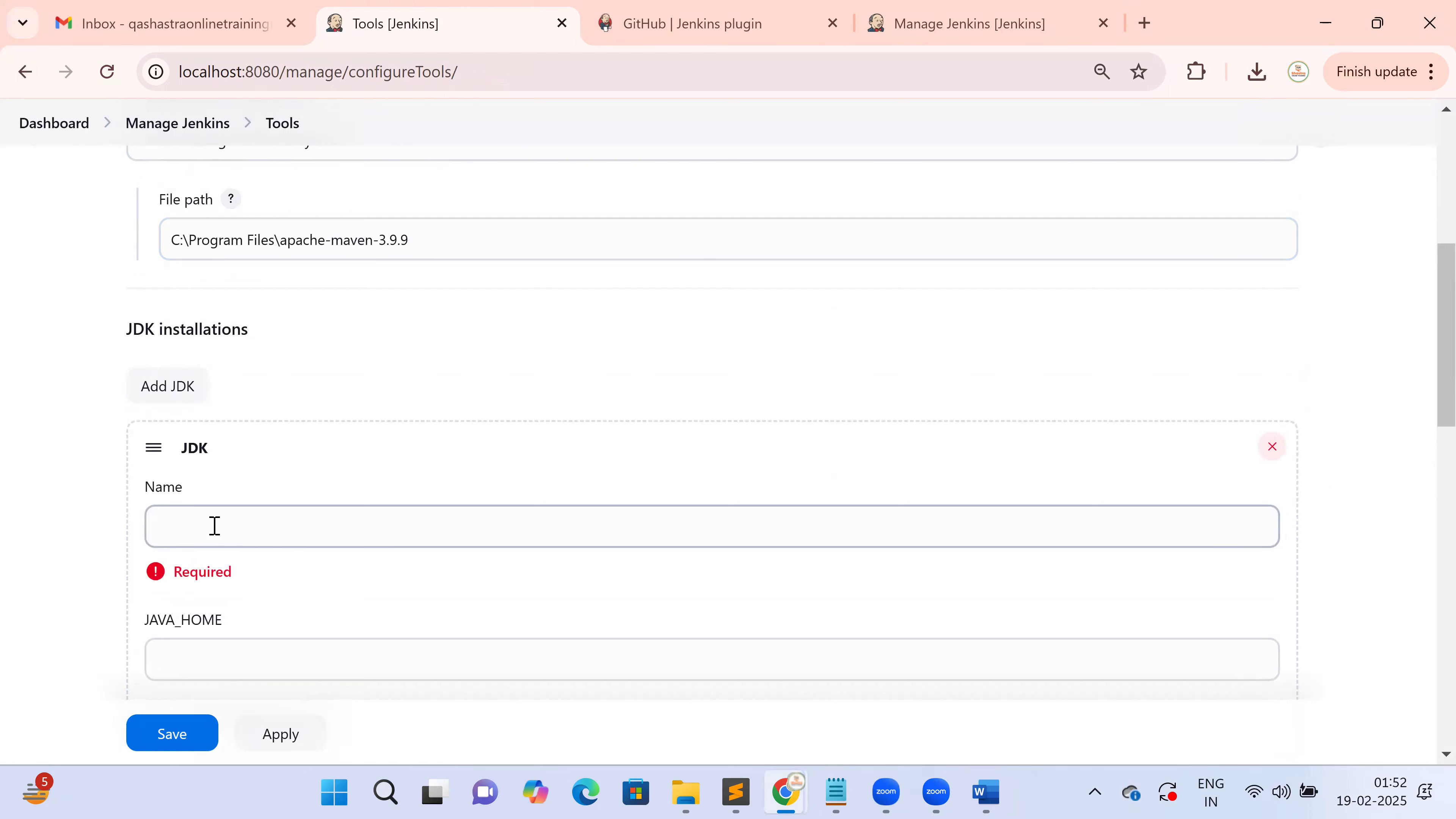
scroll(214, 526, "down", 2)
left_click(223, 402)
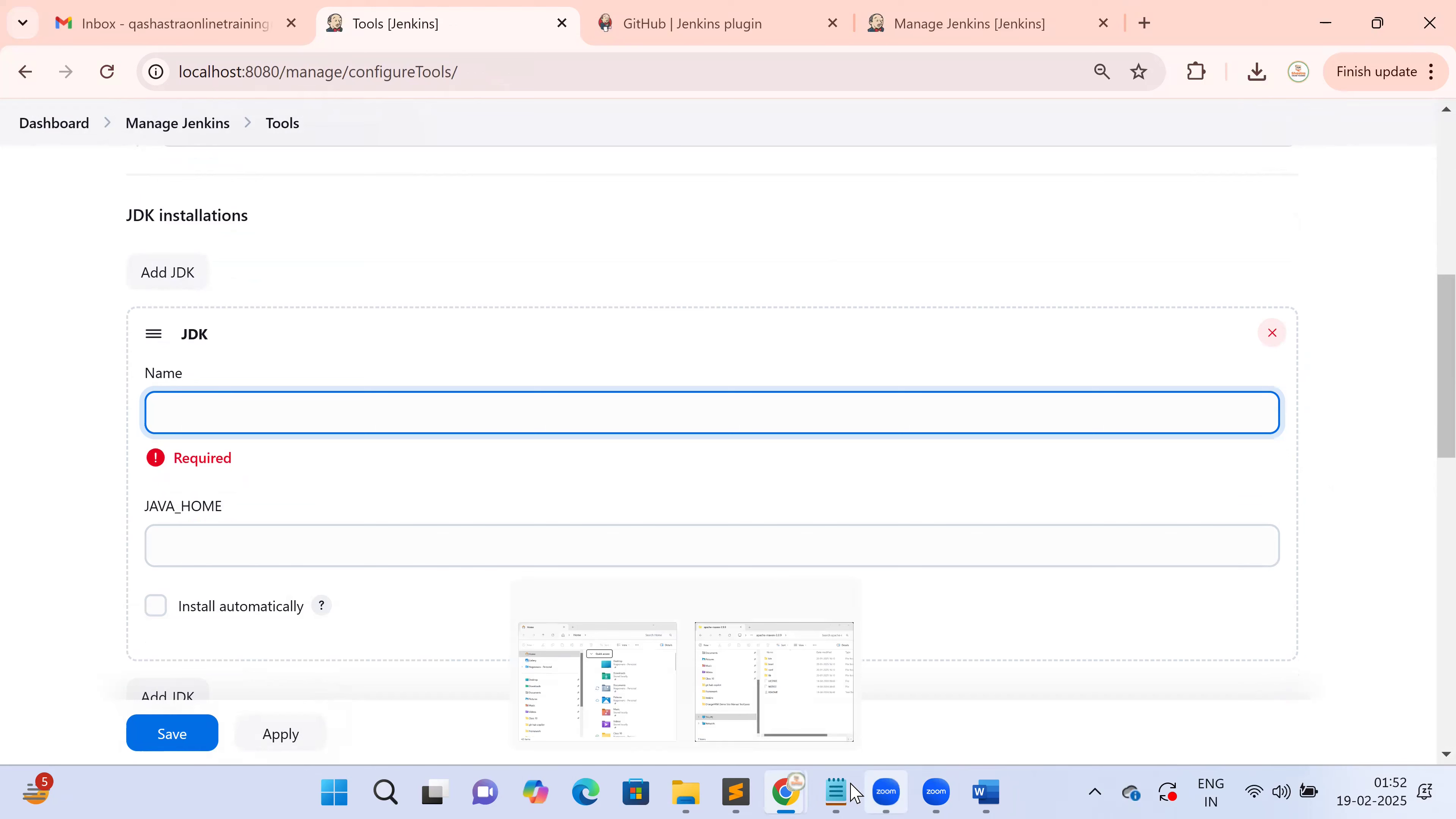
Browse File Explorer to C:\Program Files\jdk-21 and select its full folder path
left_click(696, 793)
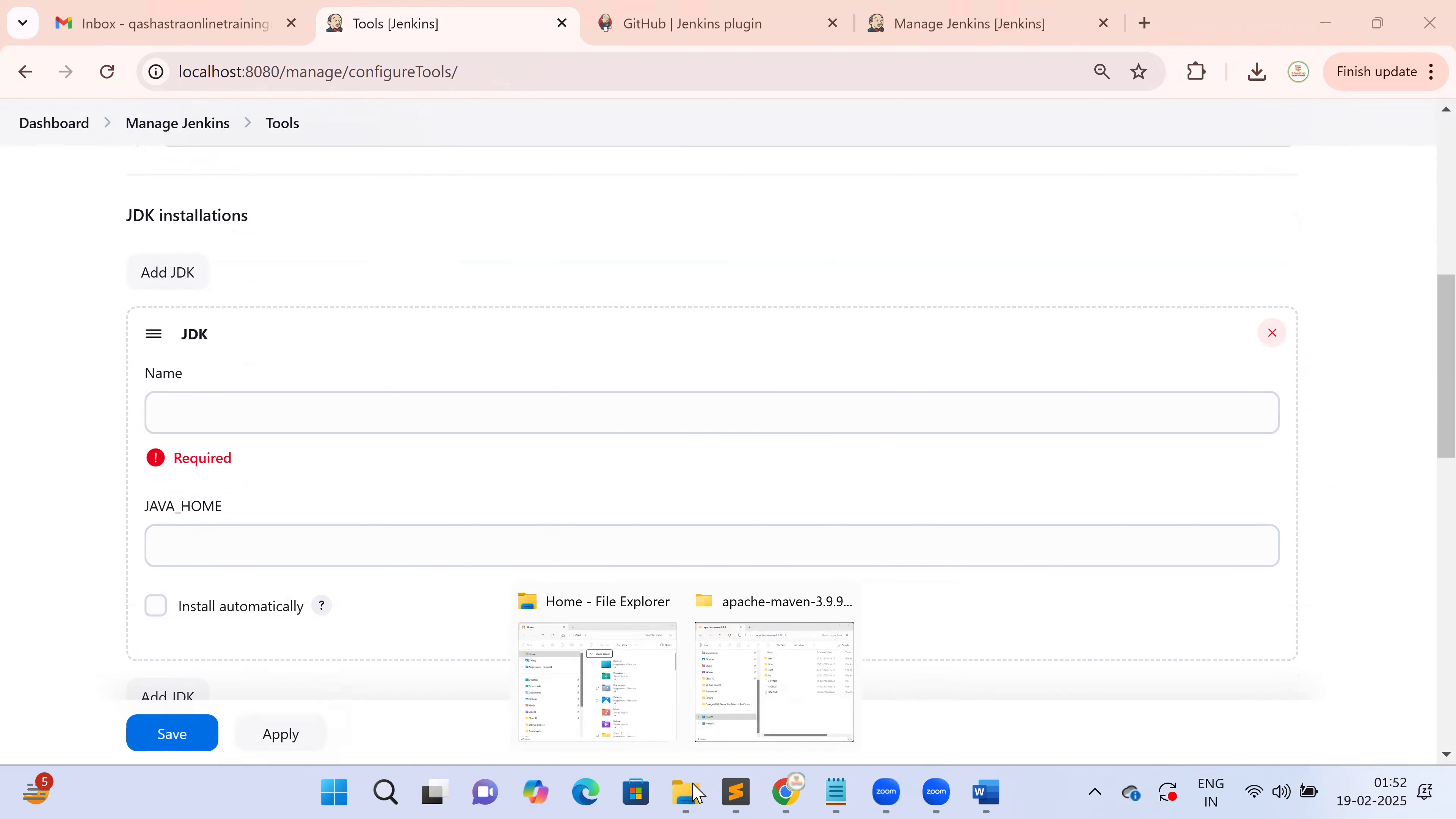
left_click(771, 697)
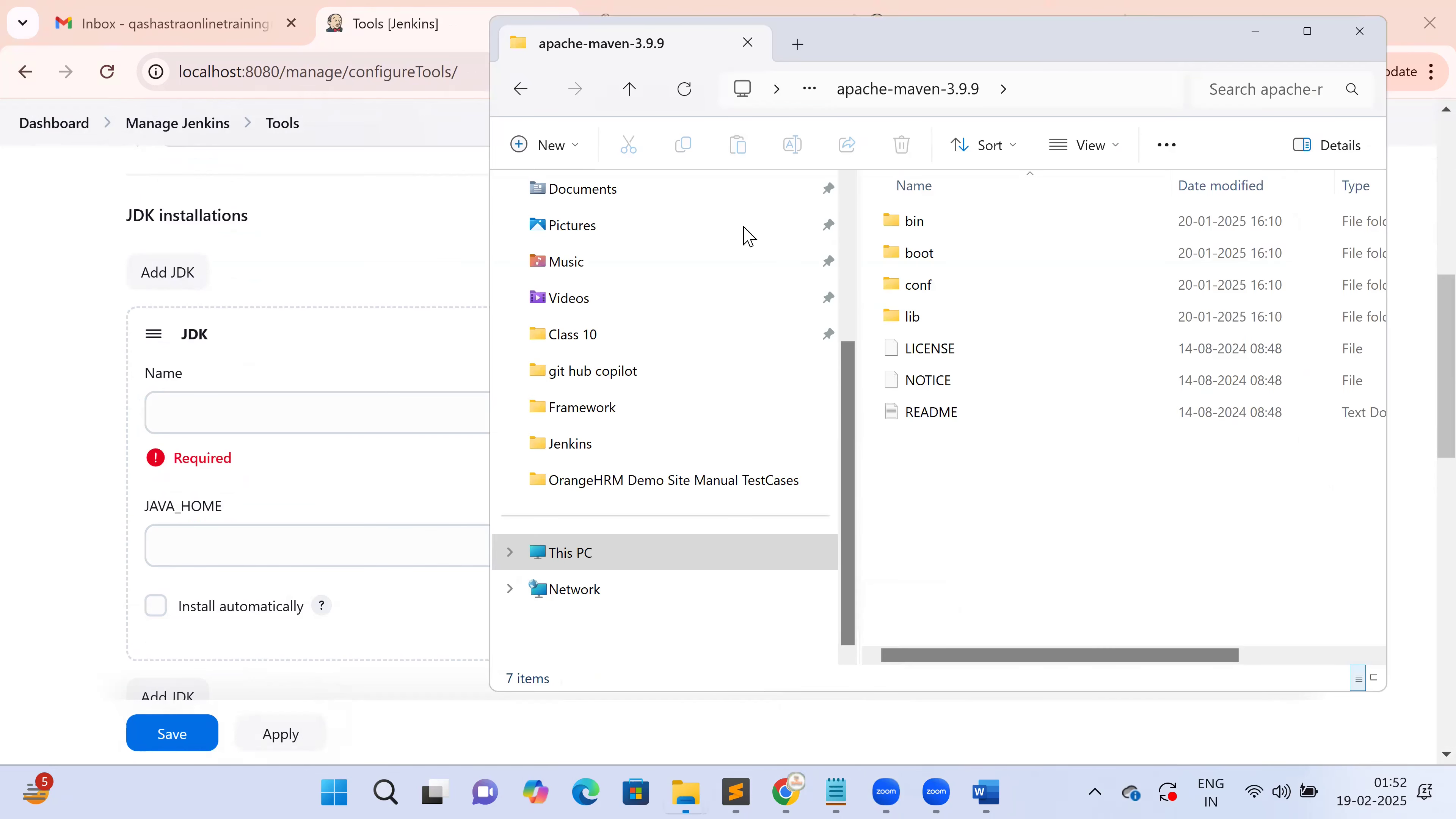
key("alt+d")
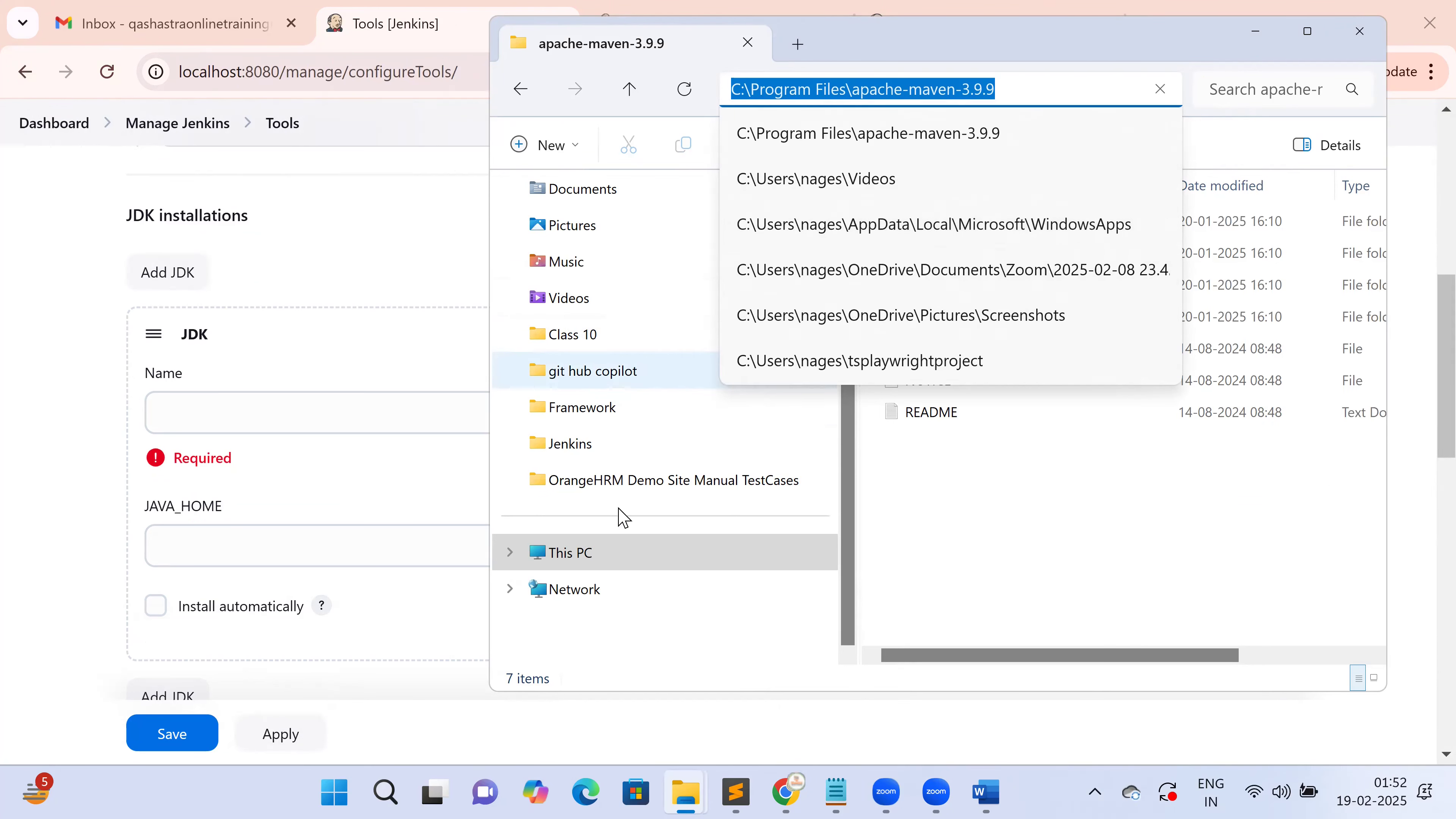
left_click(636, 559)
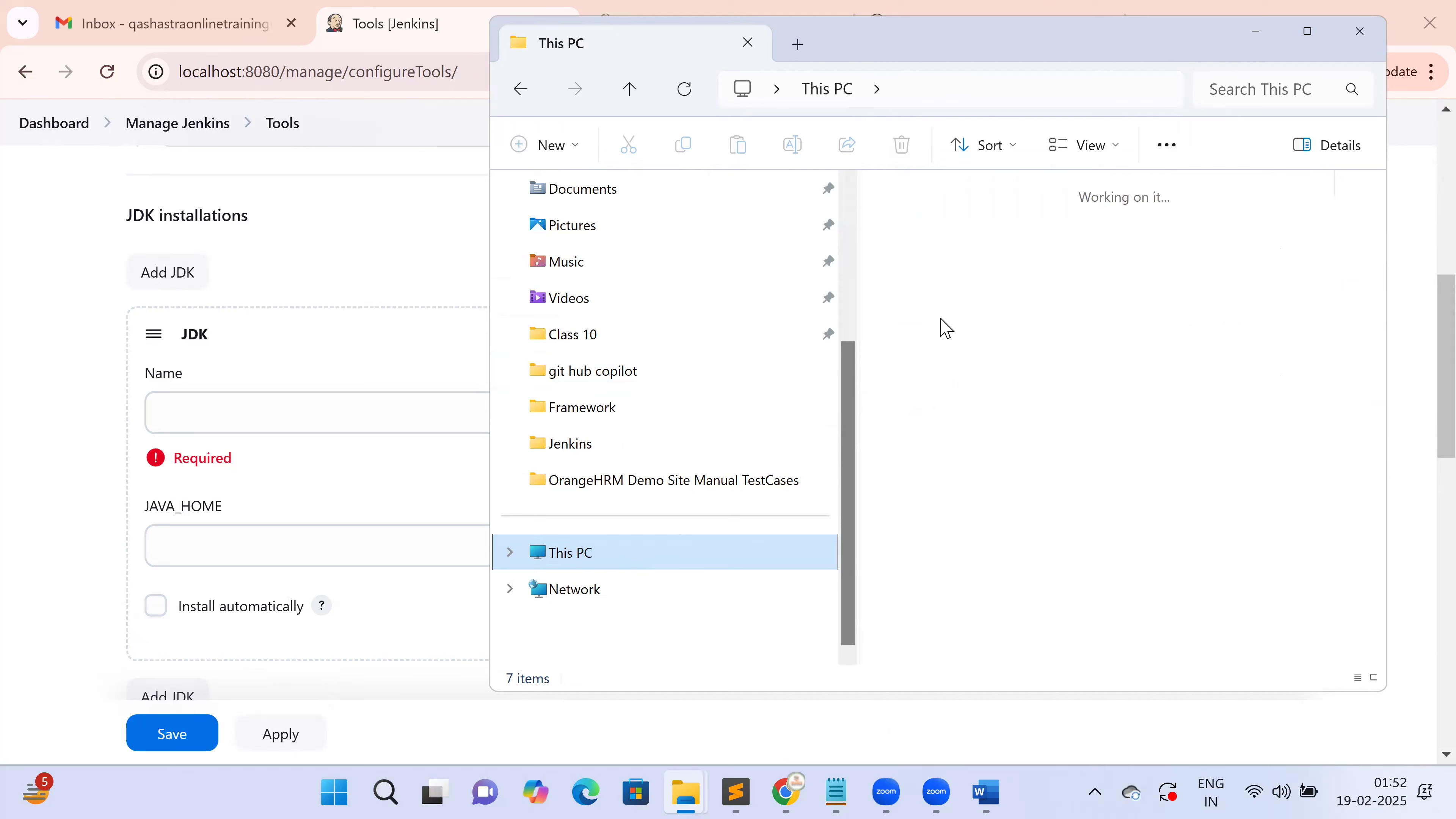
left_click(973, 258)
double_click(972, 257)
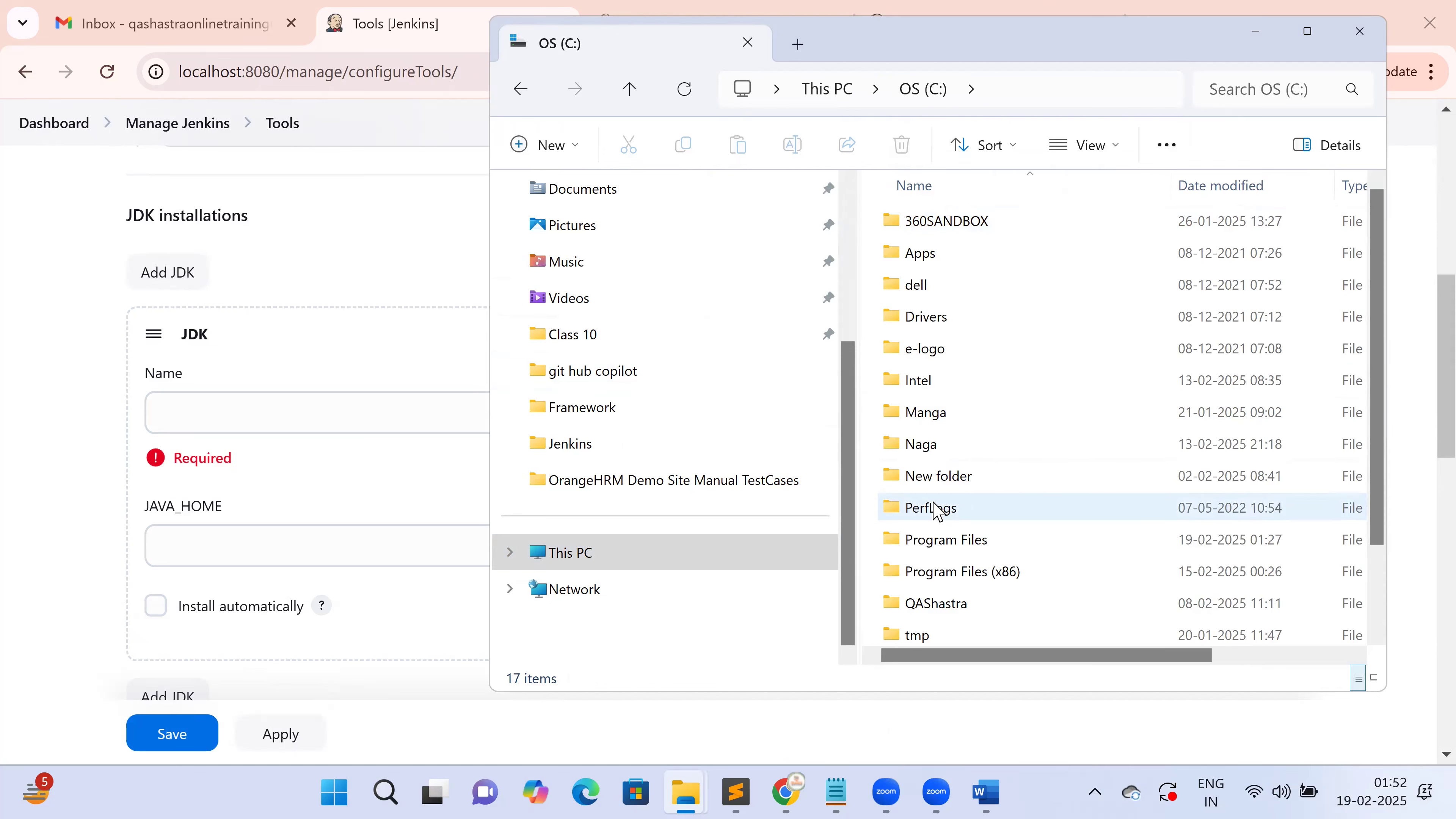
scroll(940, 507, "down", 1)
double_click(969, 440)
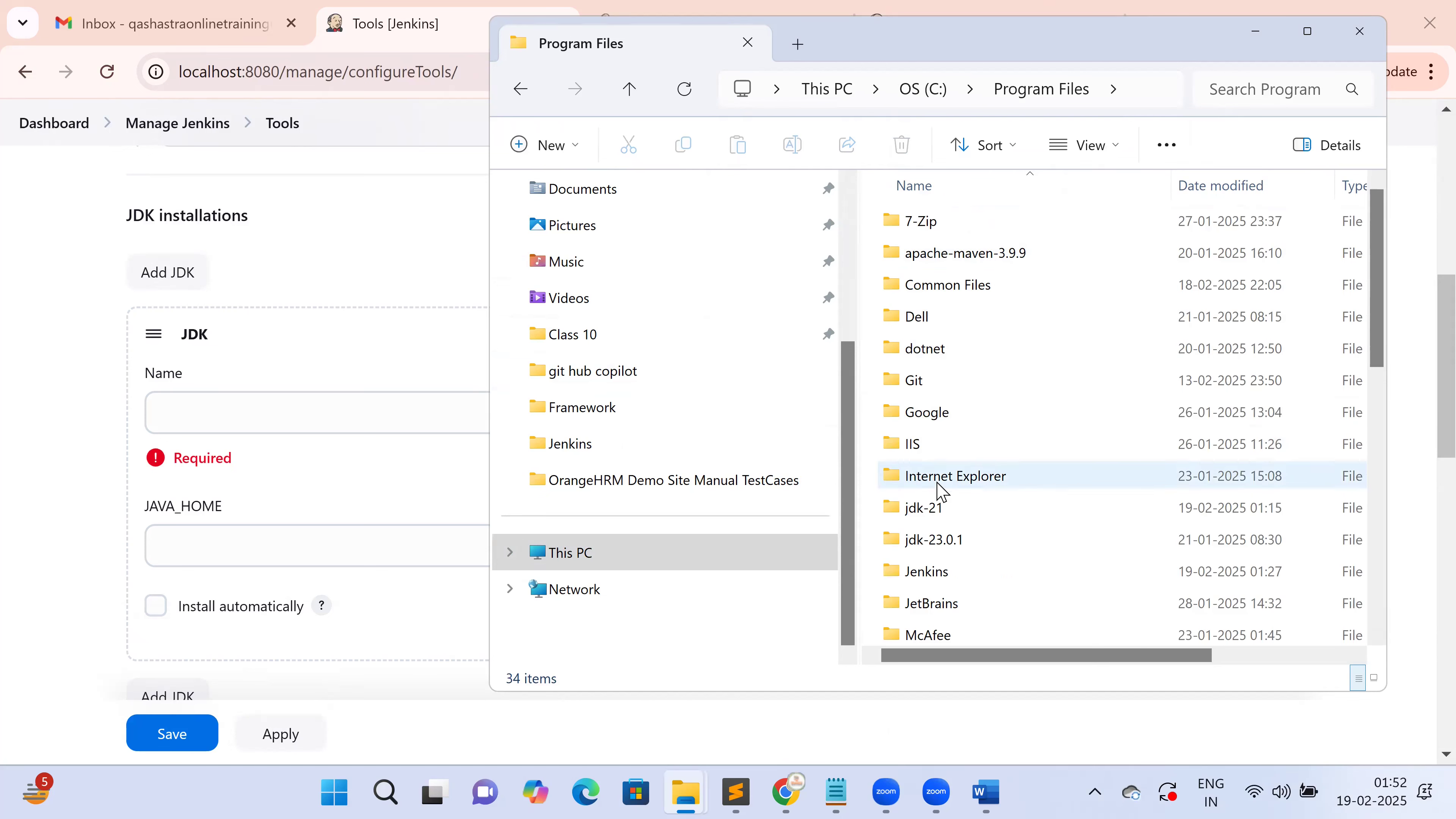
double_click(936, 509)
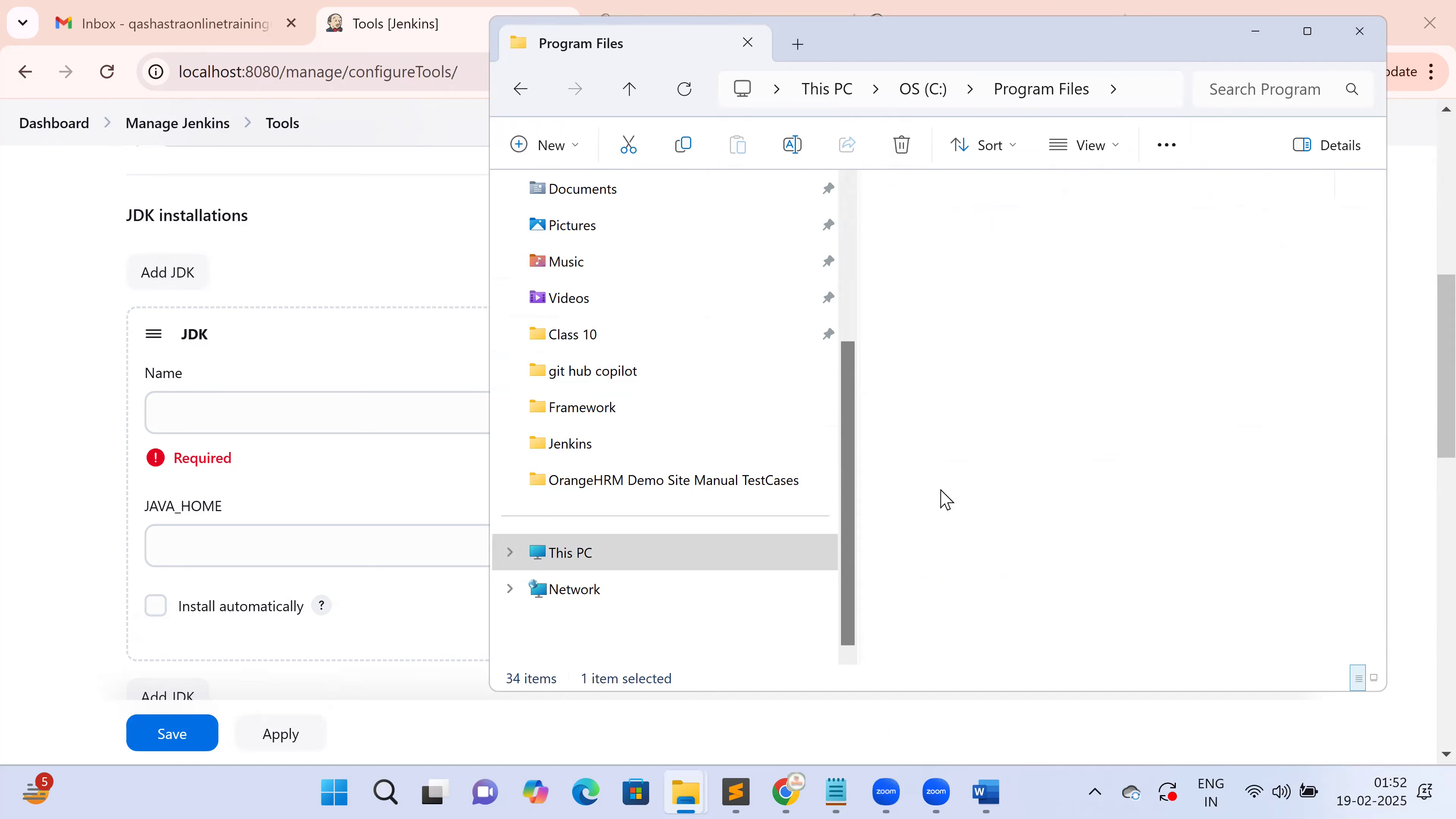
left_click(1150, 95)
key("ctrl+c")
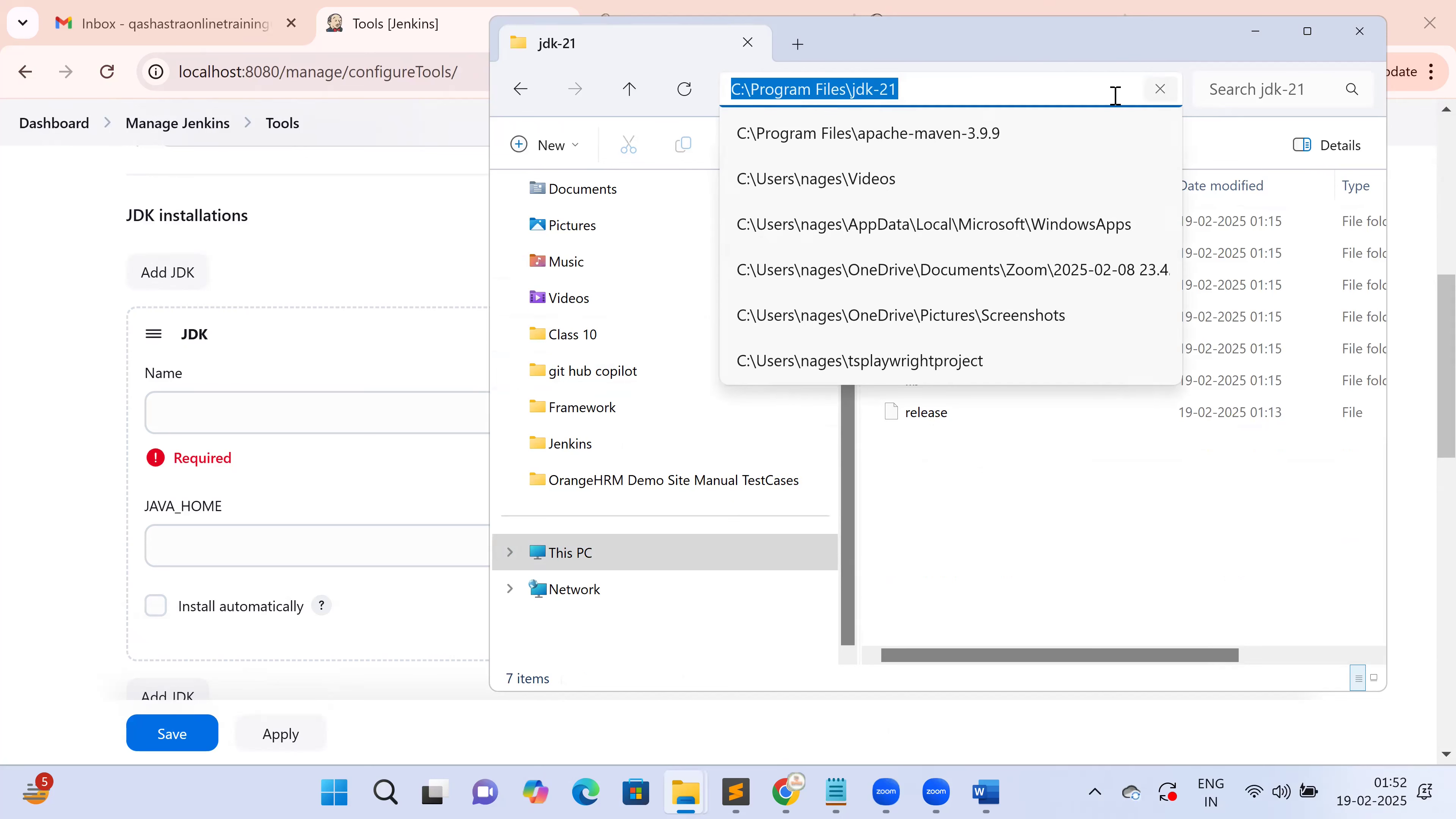
Set the JDK's JAVA_HOME to C:\Program Files\jdk-21 and name it 'Javba', then bring up the Word guide
left_click(321, 528)
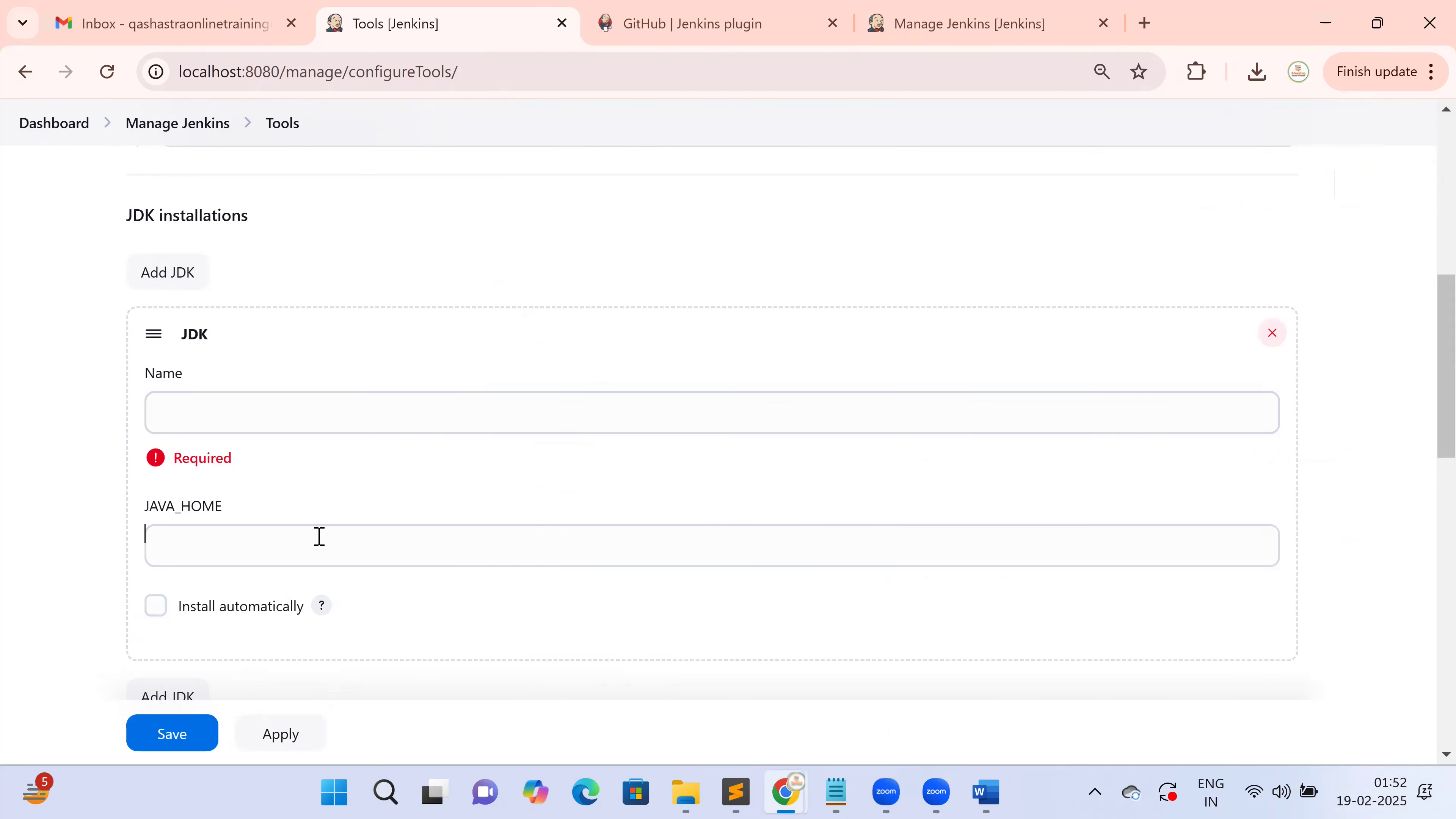
key("ctrl+v")
left_click(267, 422)
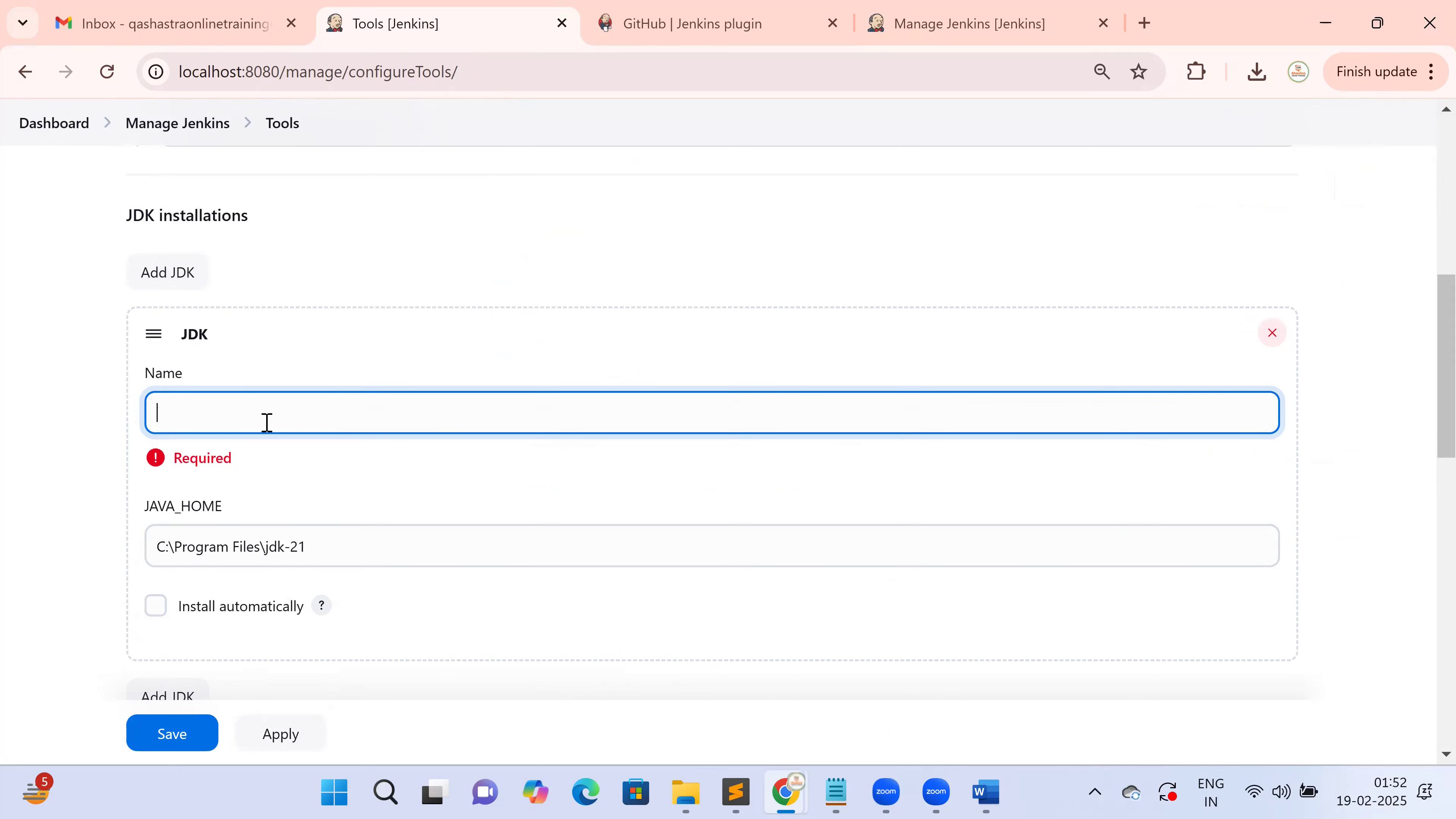
type("Javba")
scroll(319, 456, "down", 7)
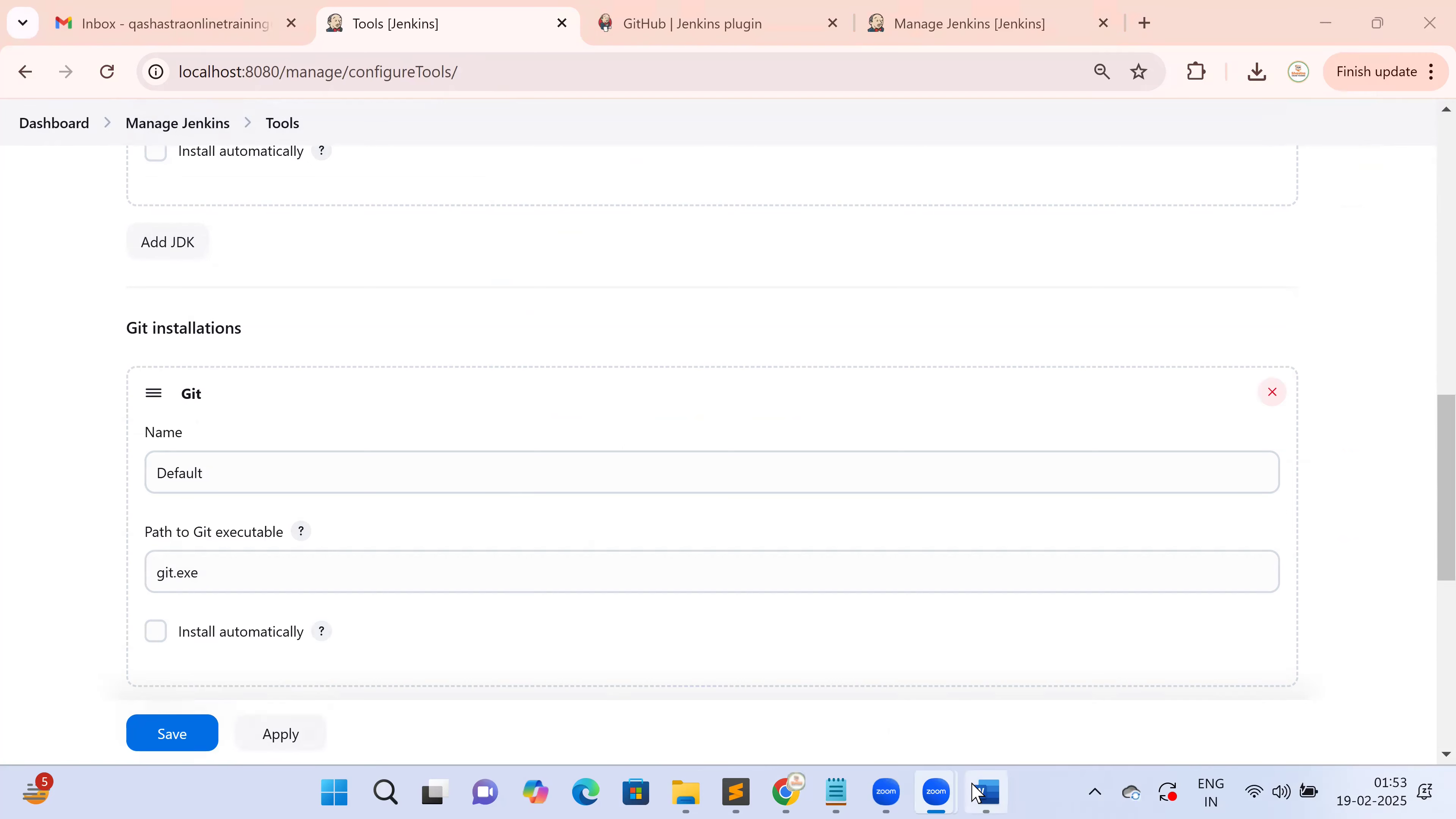
left_click(986, 791)
scroll(935, 619, "down", 3)
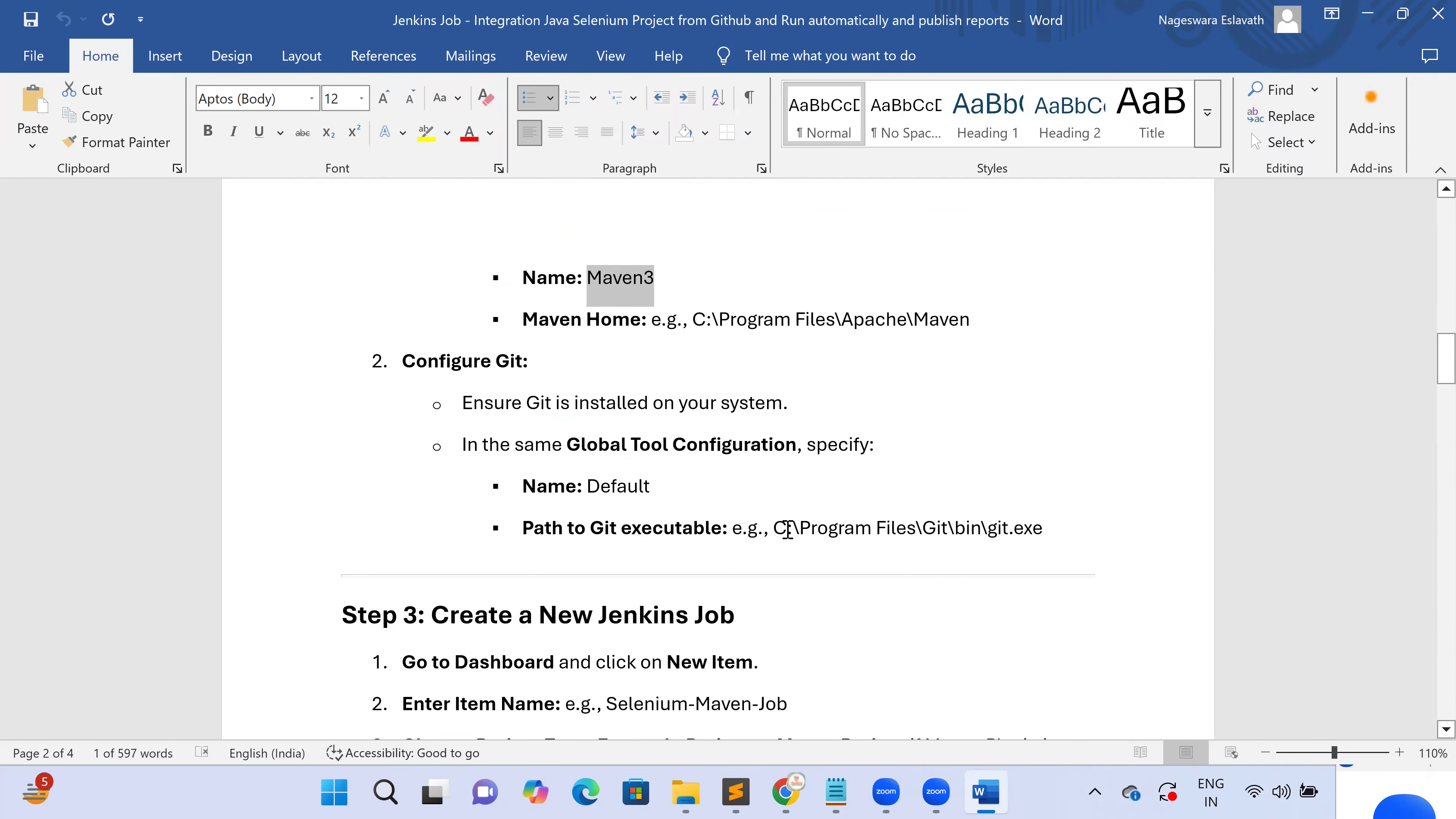
Select the guide's Git executable path, then open the Git folder under Program Files in Explorer
left_click_drag(790, 536, 999, 527)
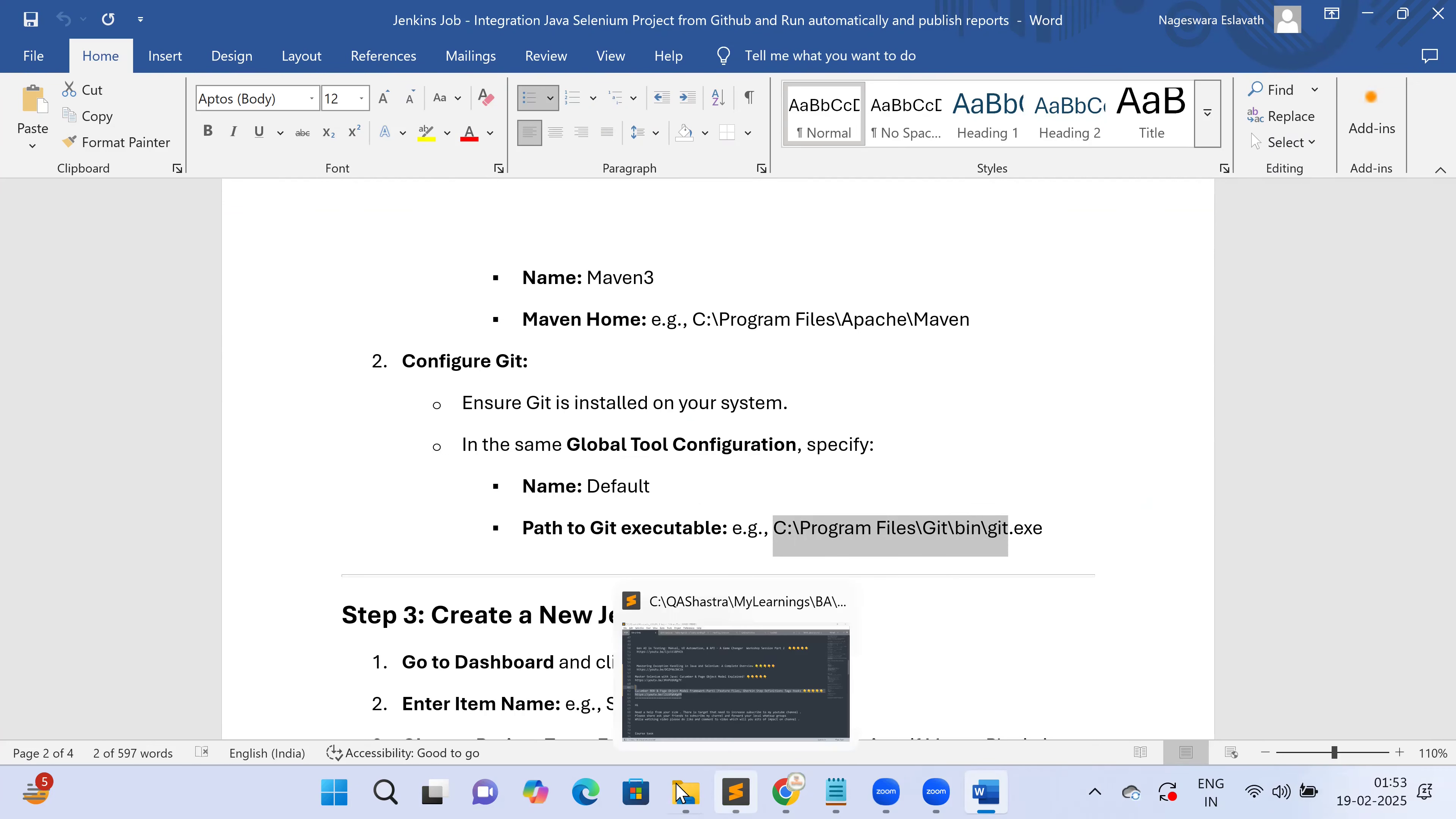
left_click(685, 791)
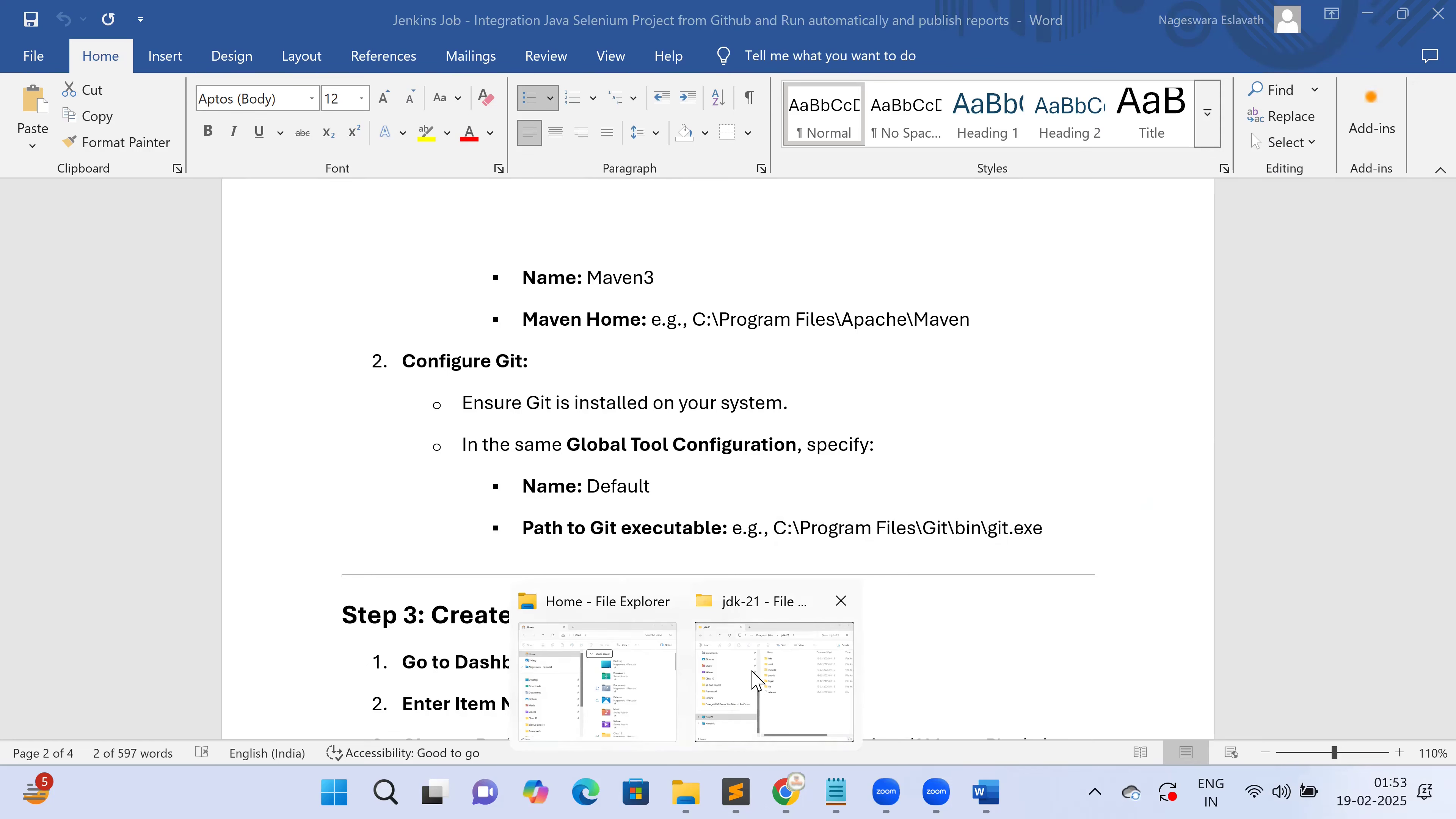
left_click(720, 599)
left_click(895, 528)
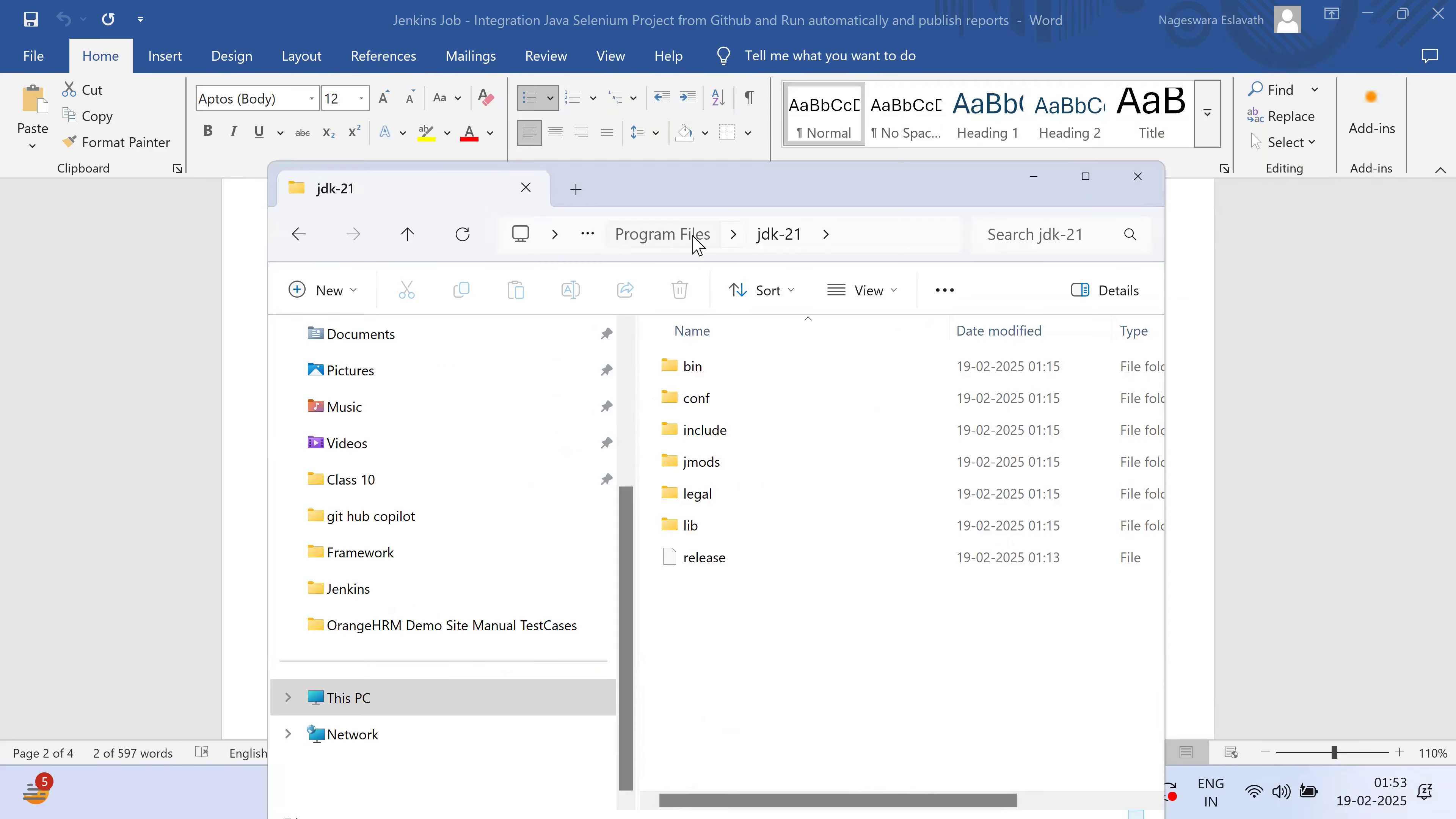
left_click(690, 238)
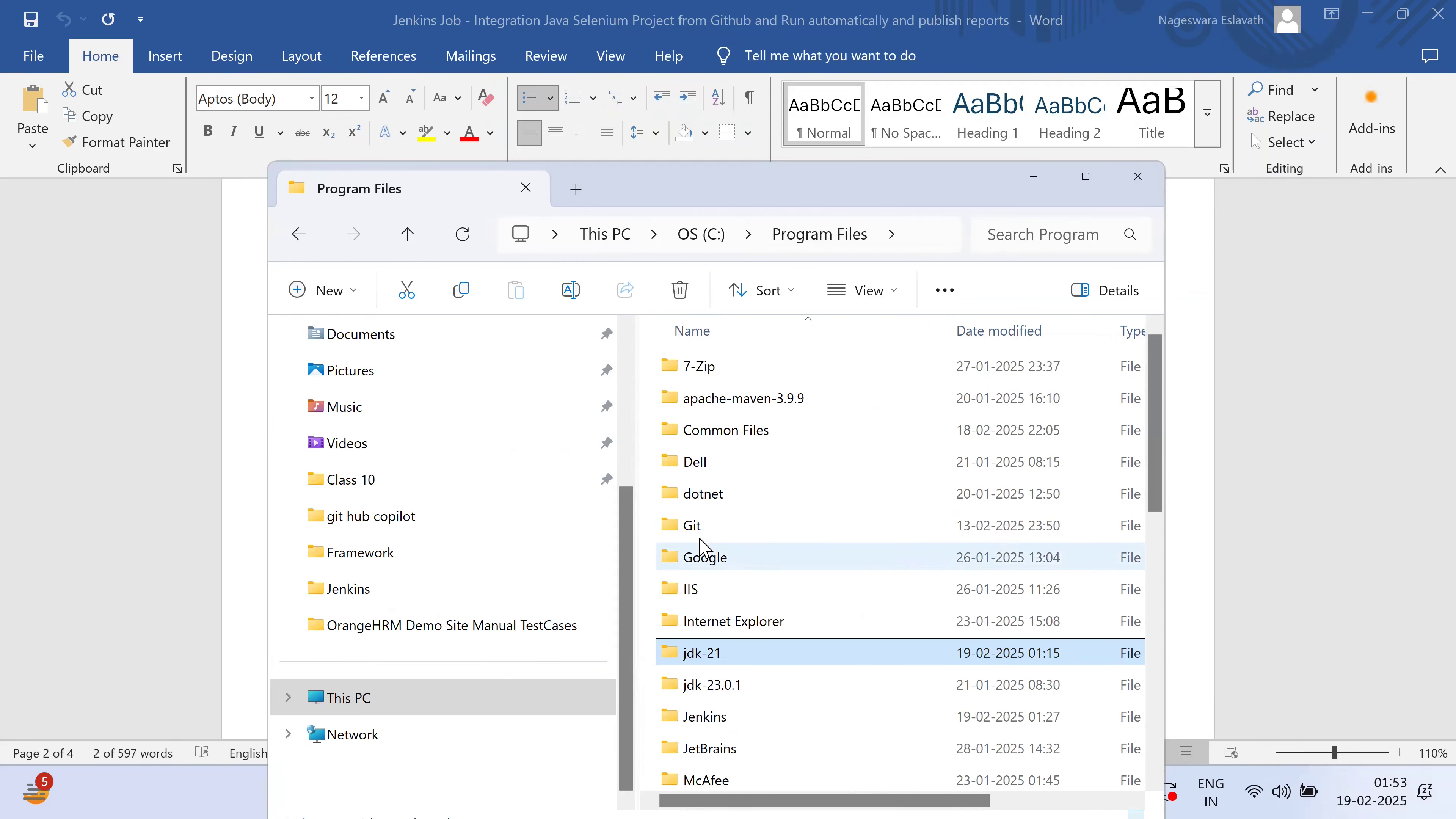
double_click(702, 527)
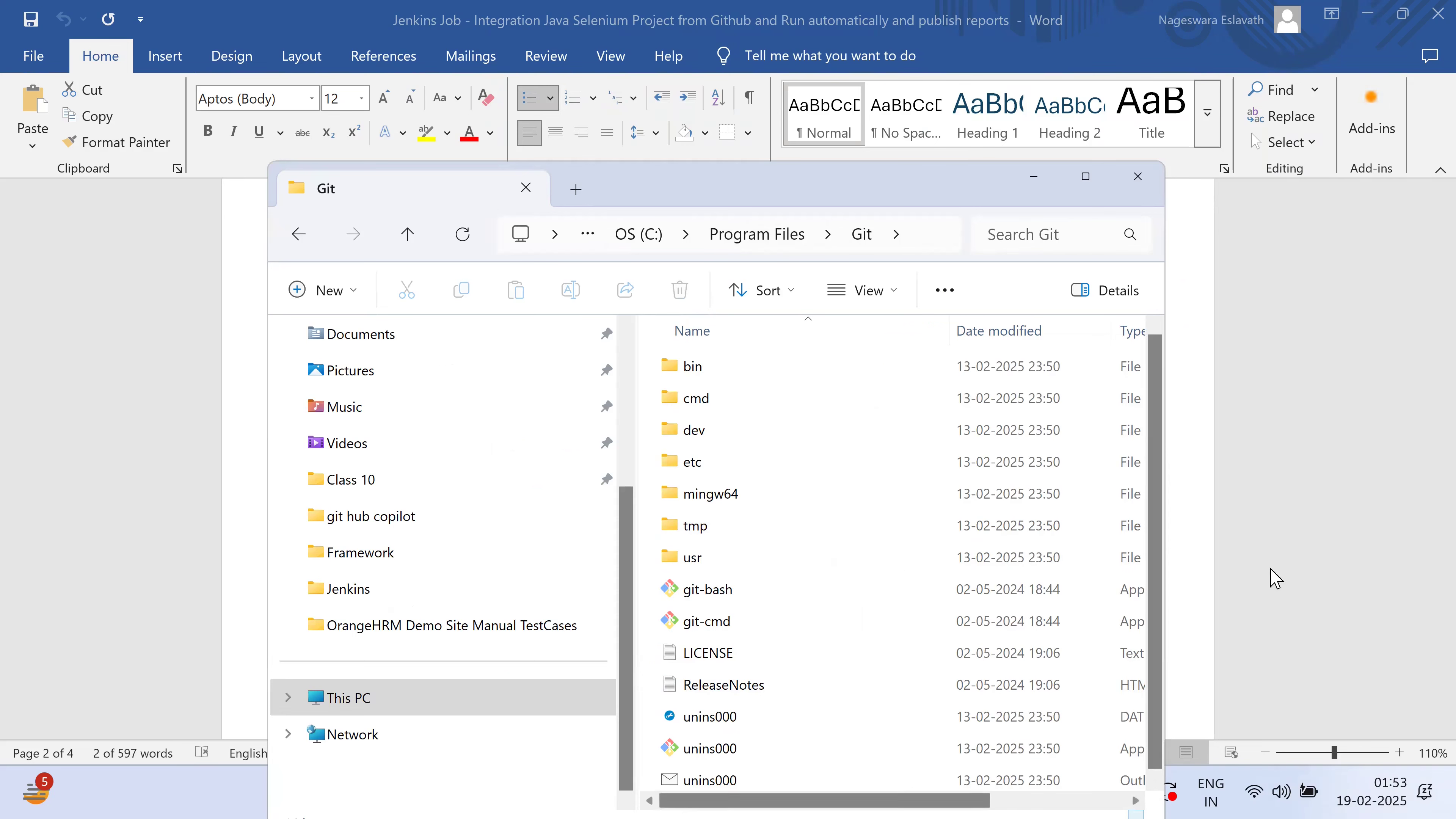
Open Git's bin folder and complete the address to C:\Program Files\Git\bin\git.exe, selecting it
left_click(1331, 549)
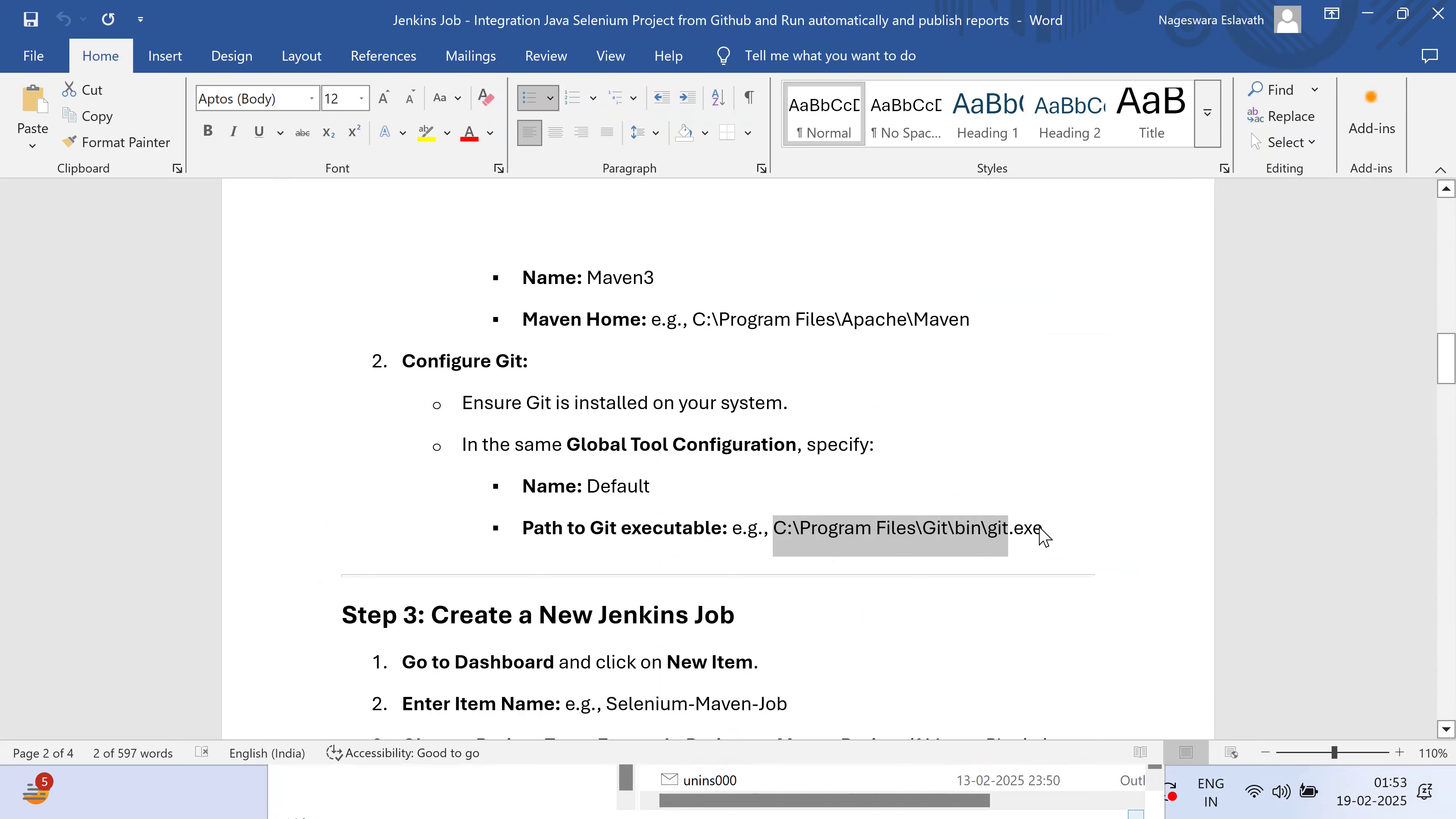
key("alt+Tab")
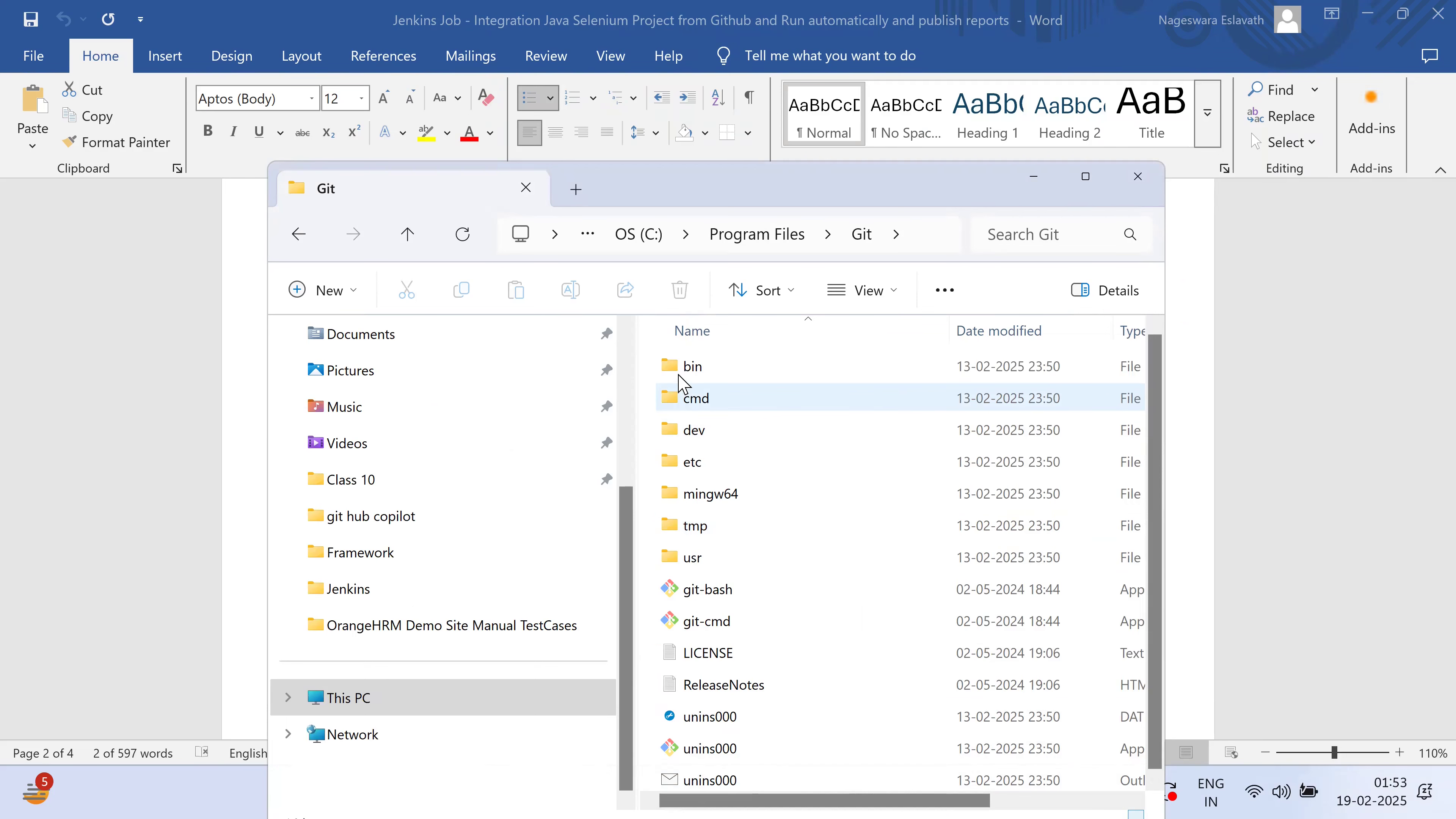
double_click(688, 370)
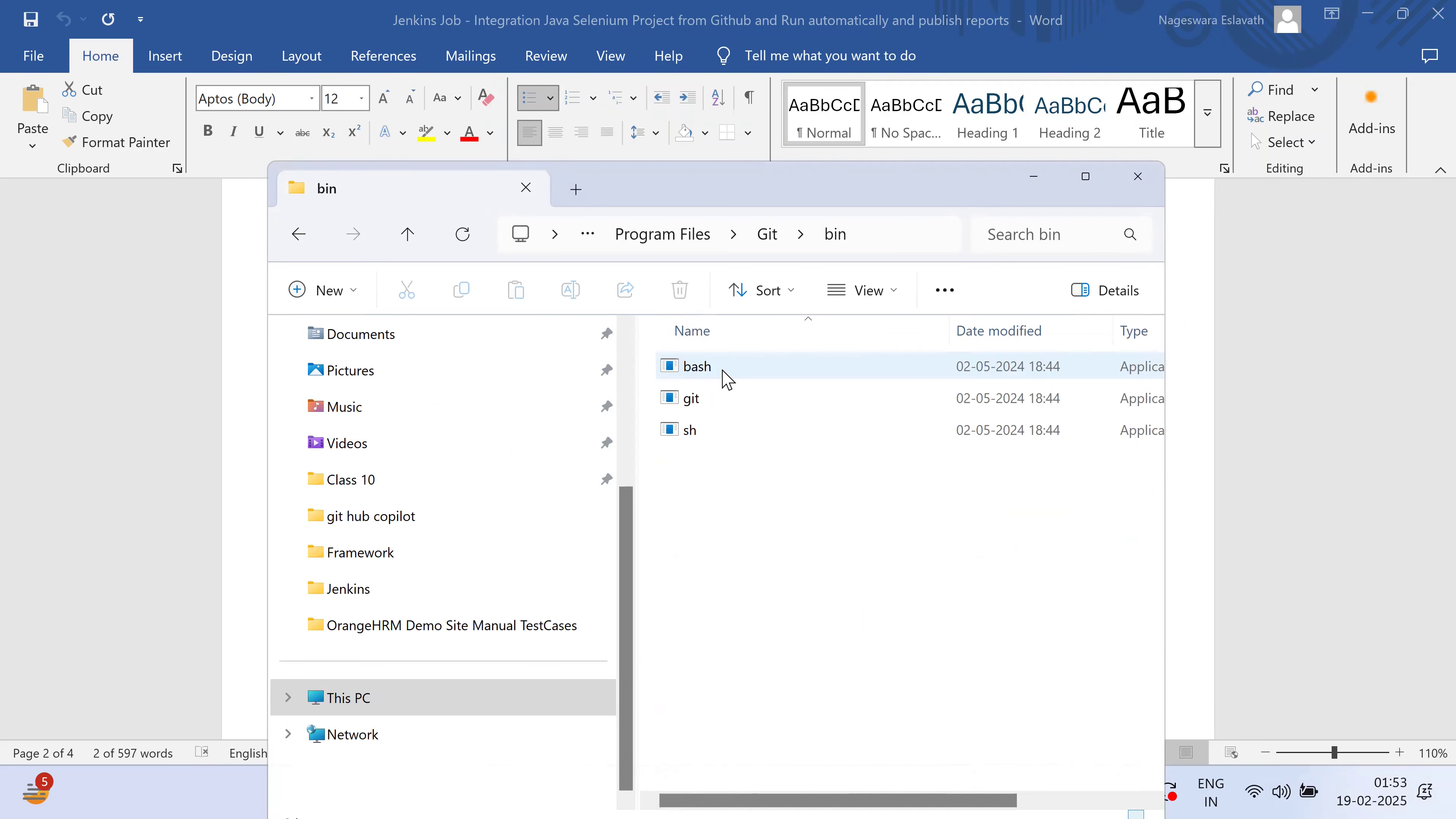
left_click(907, 227)
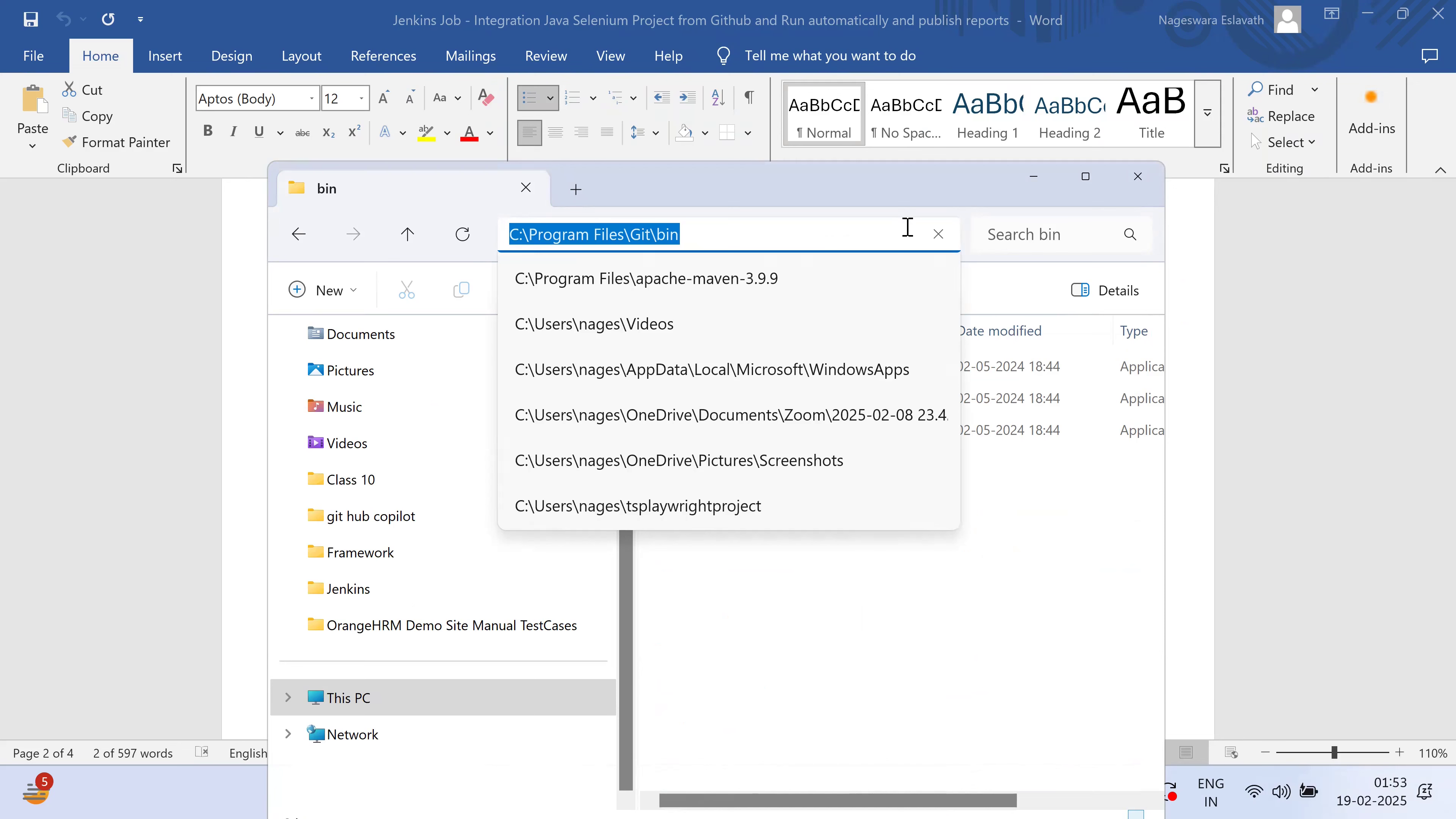
left_click(907, 227)
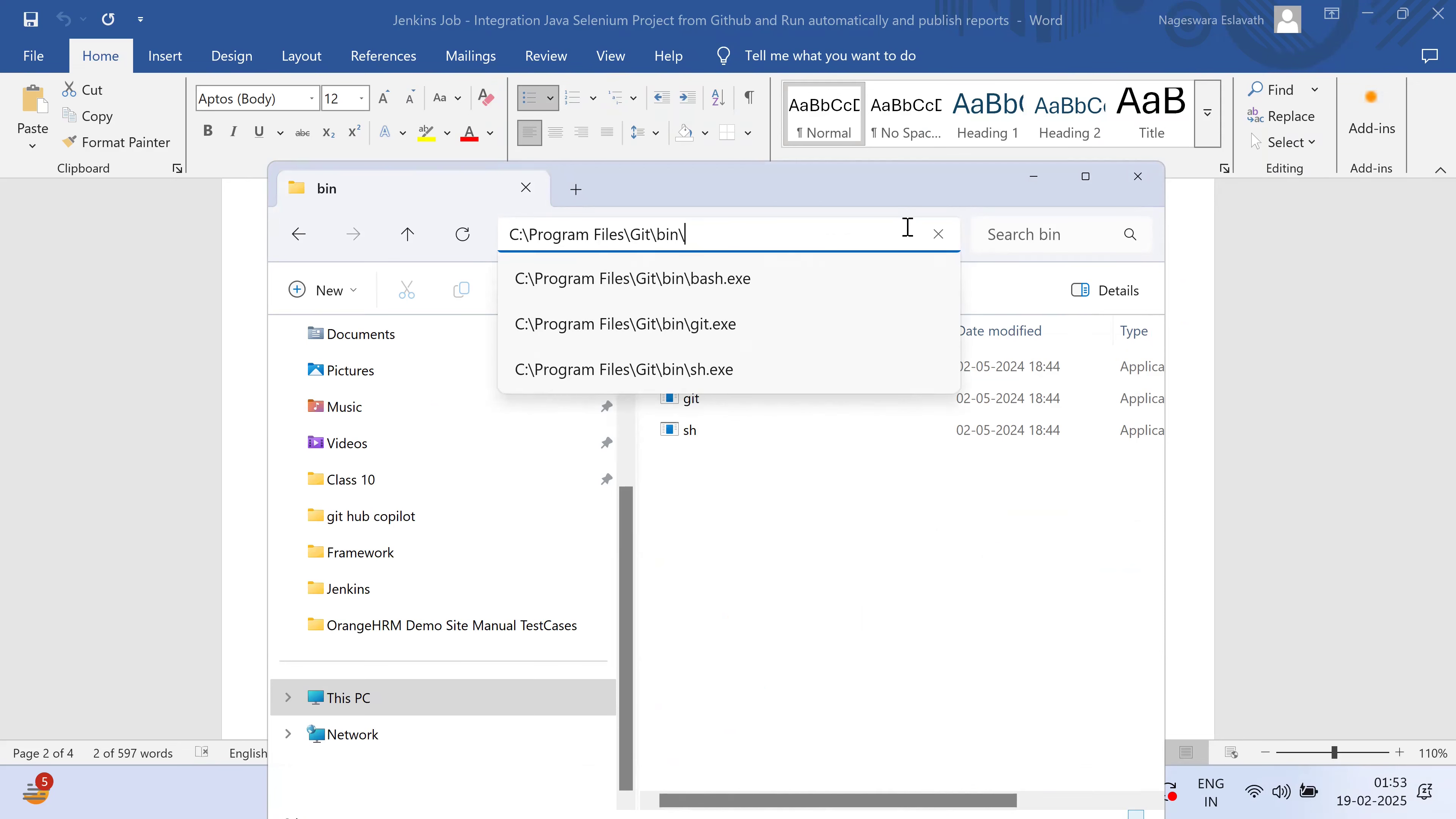
type("\\")
key("Down")
key("Down")
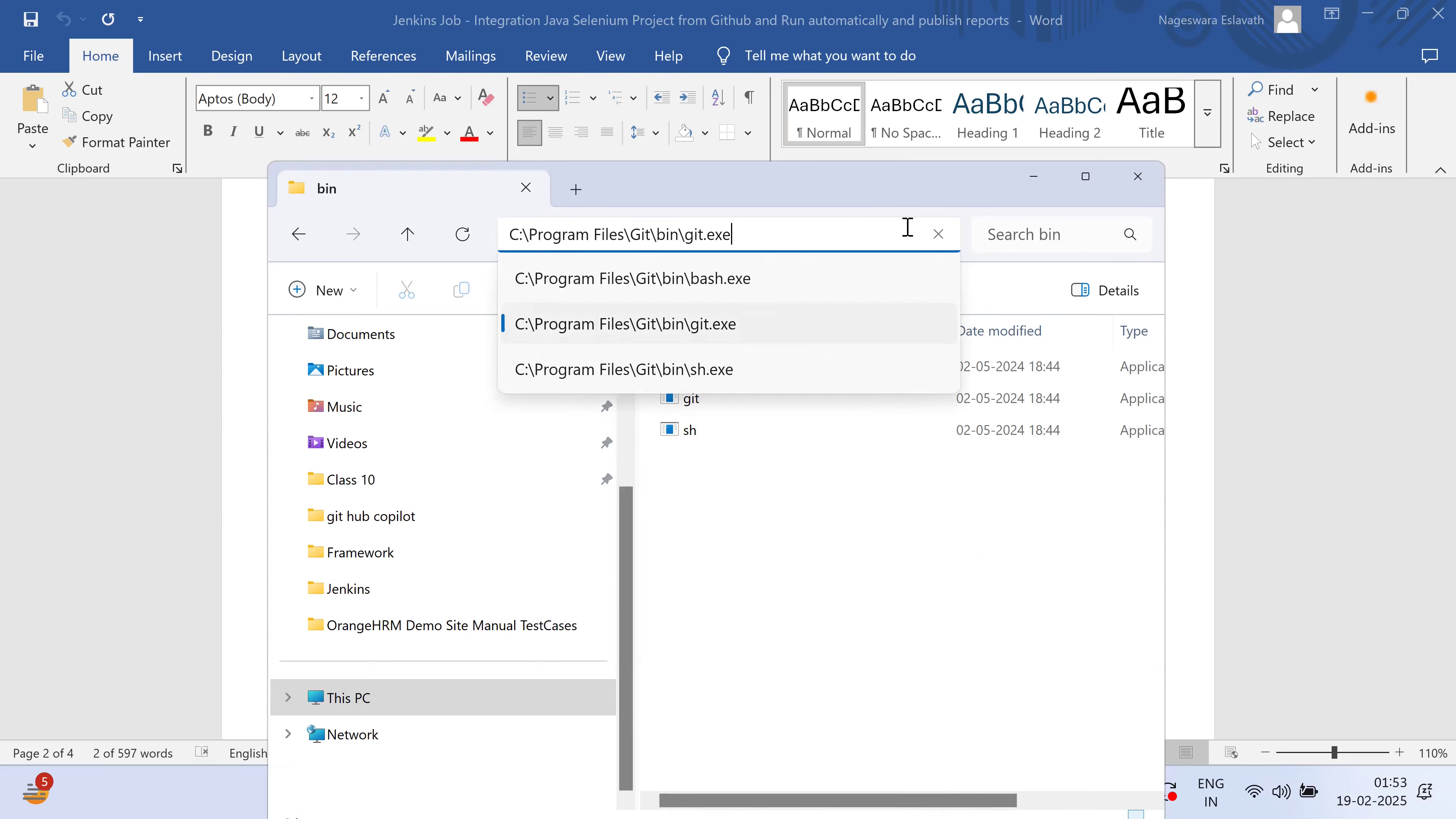
key("ctrl+a")
key("ctrl+c")
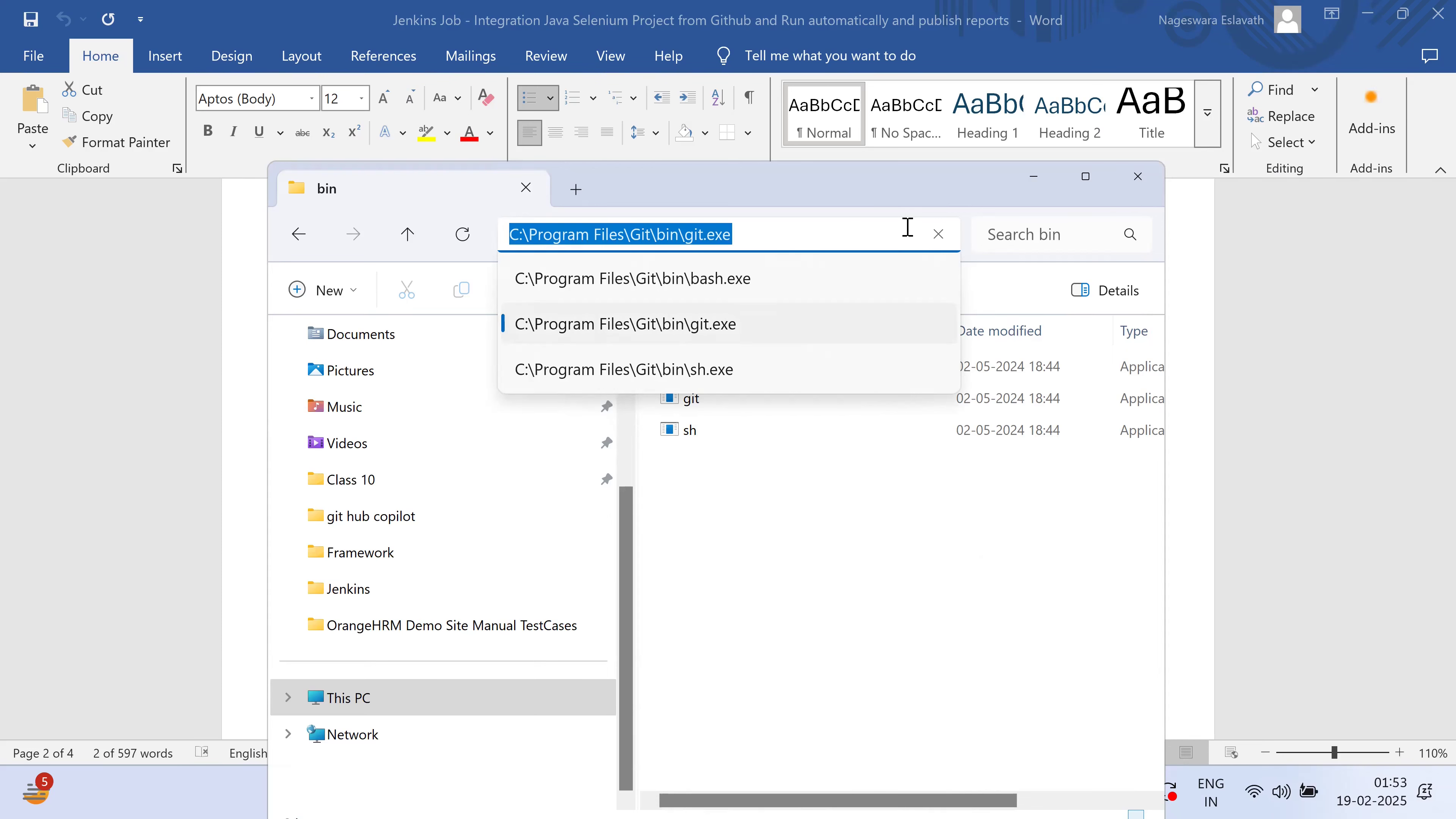
left_click(69, 387)
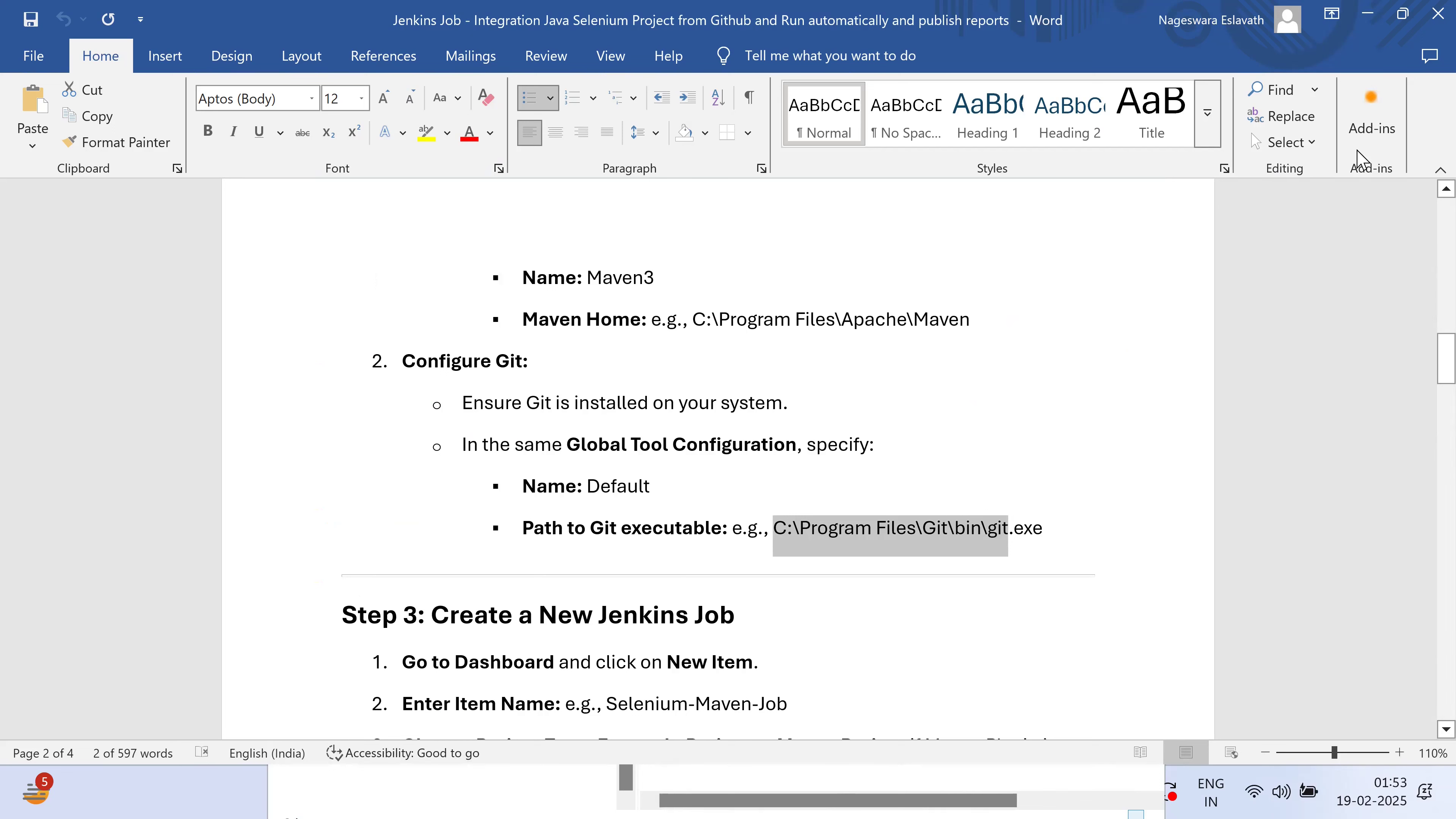
Replace the Default Git executable path with C:\Program Files\Git\bin\git.exe and save the Tools page
left_click(1366, 19)
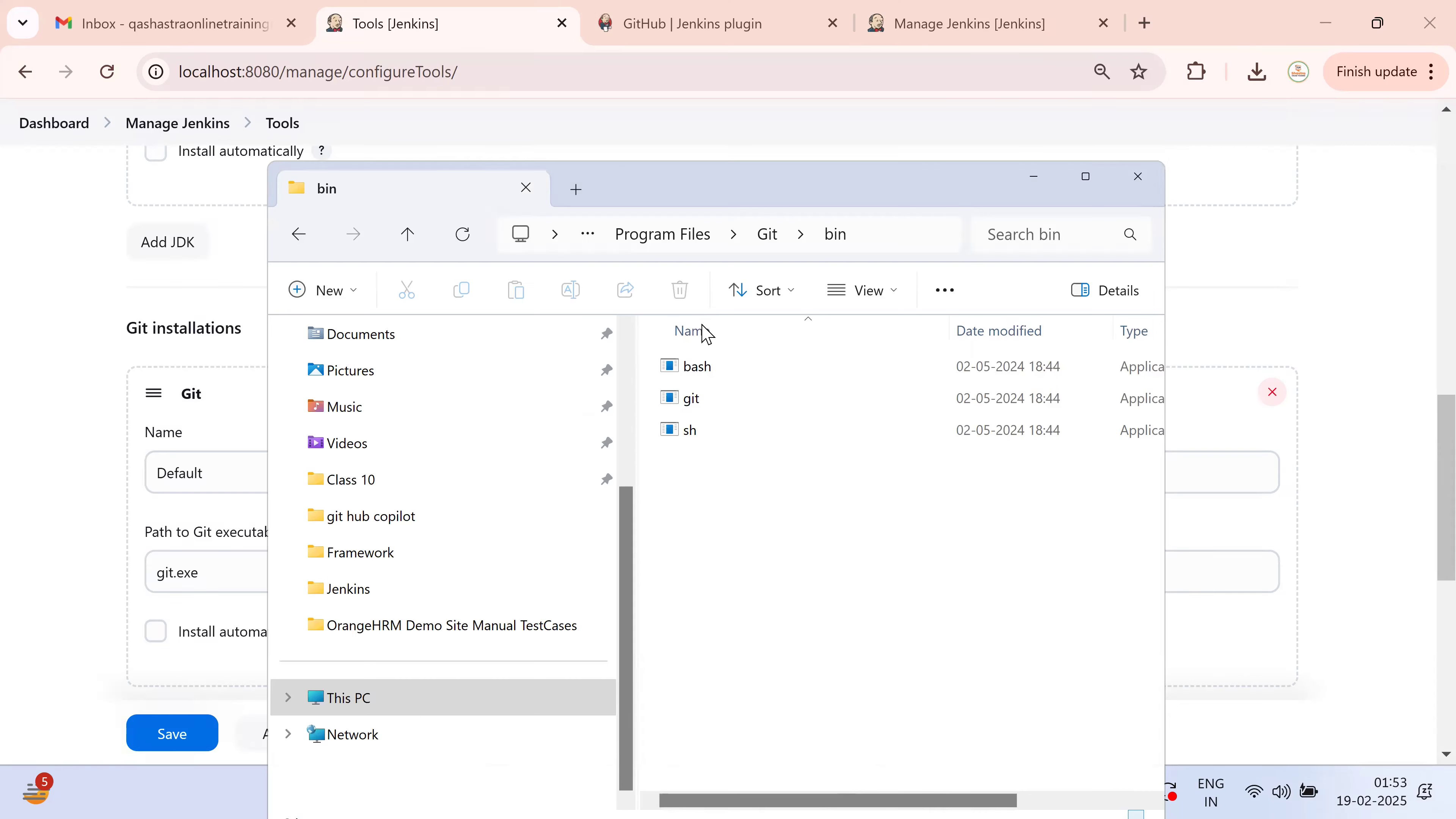
left_click(79, 459)
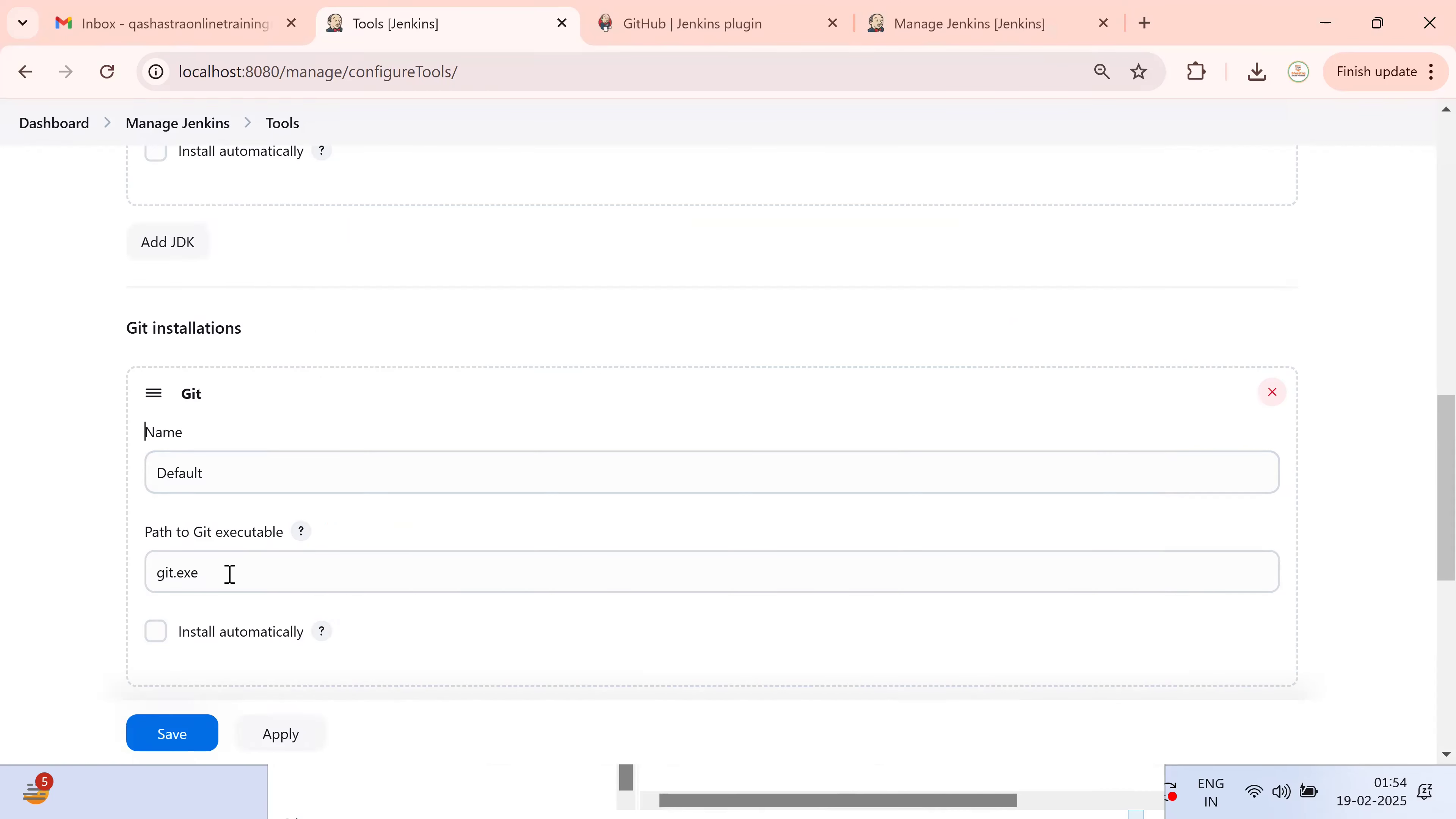
left_click_drag(229, 578, 83, 586)
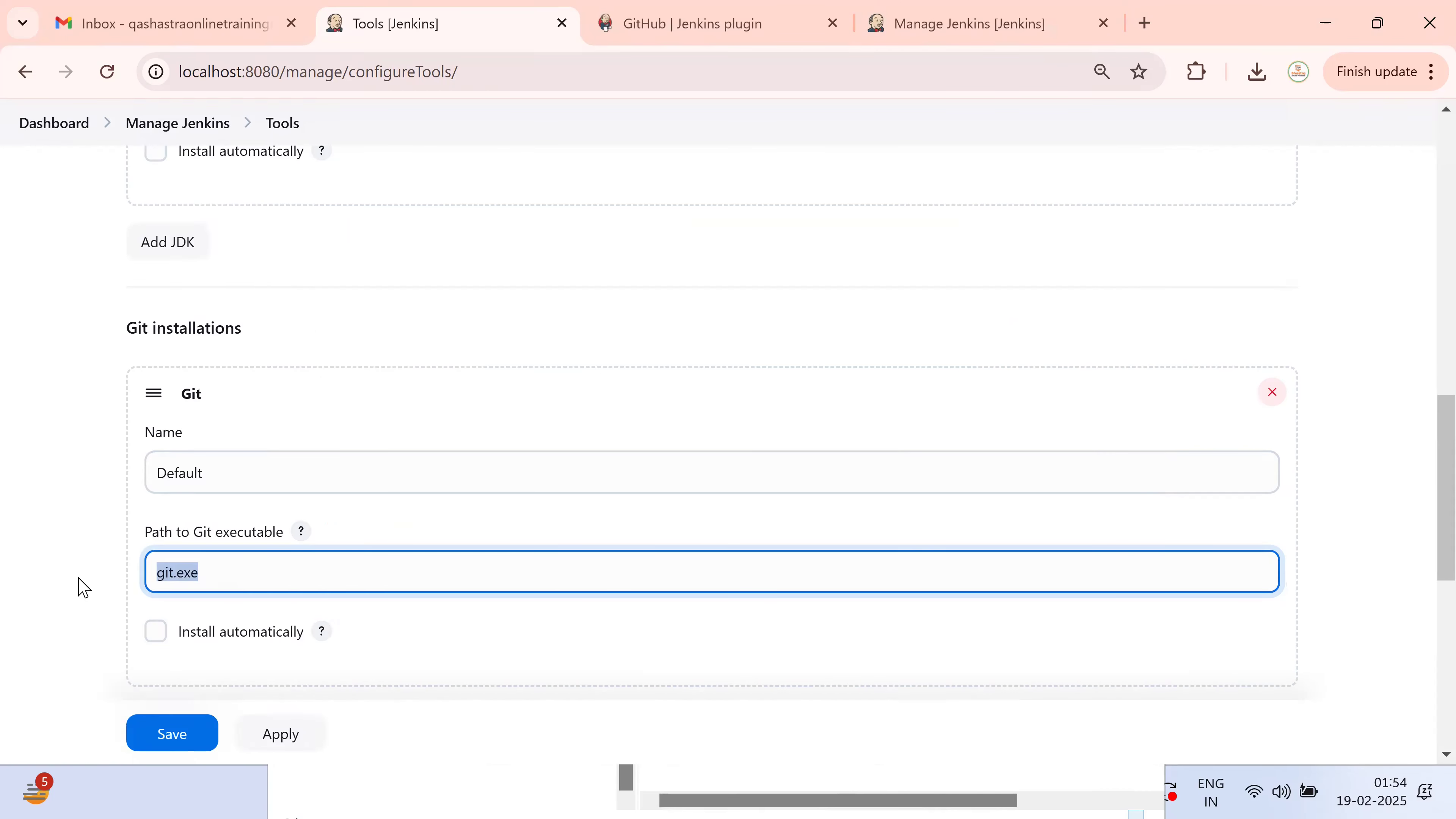
key("ctrl+v")
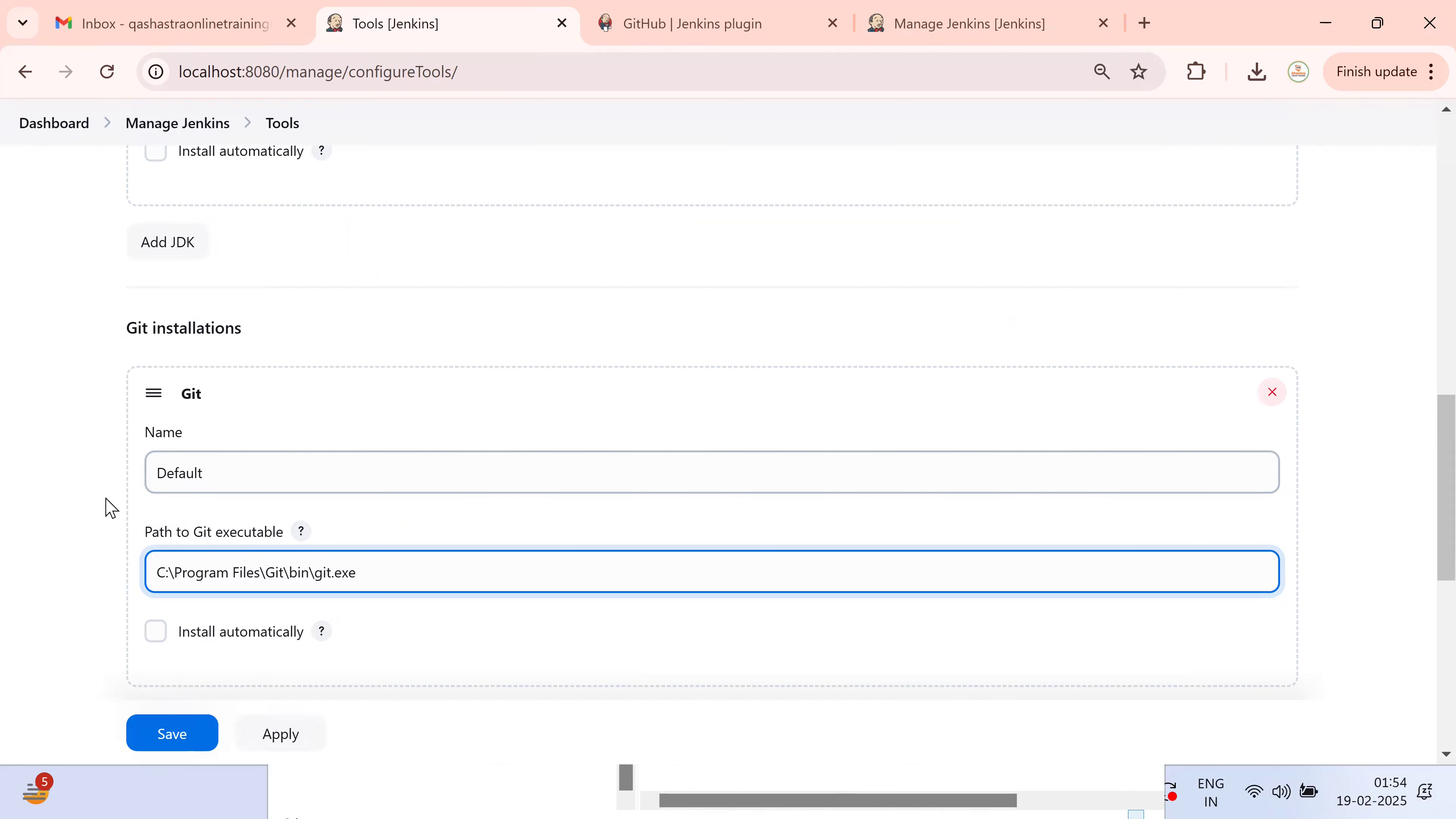
scroll(68, 602, "down", 8)
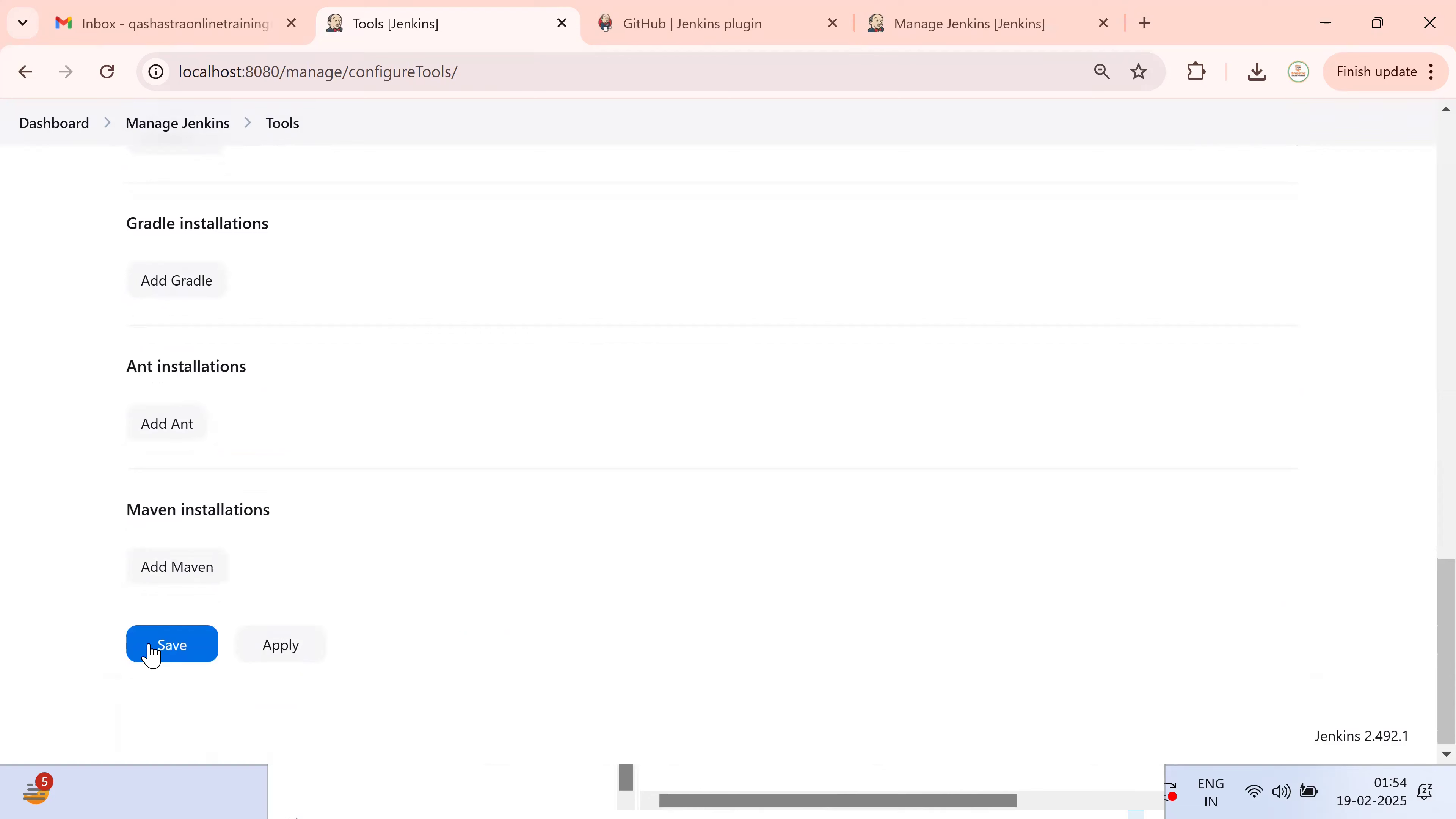
left_click(152, 653)
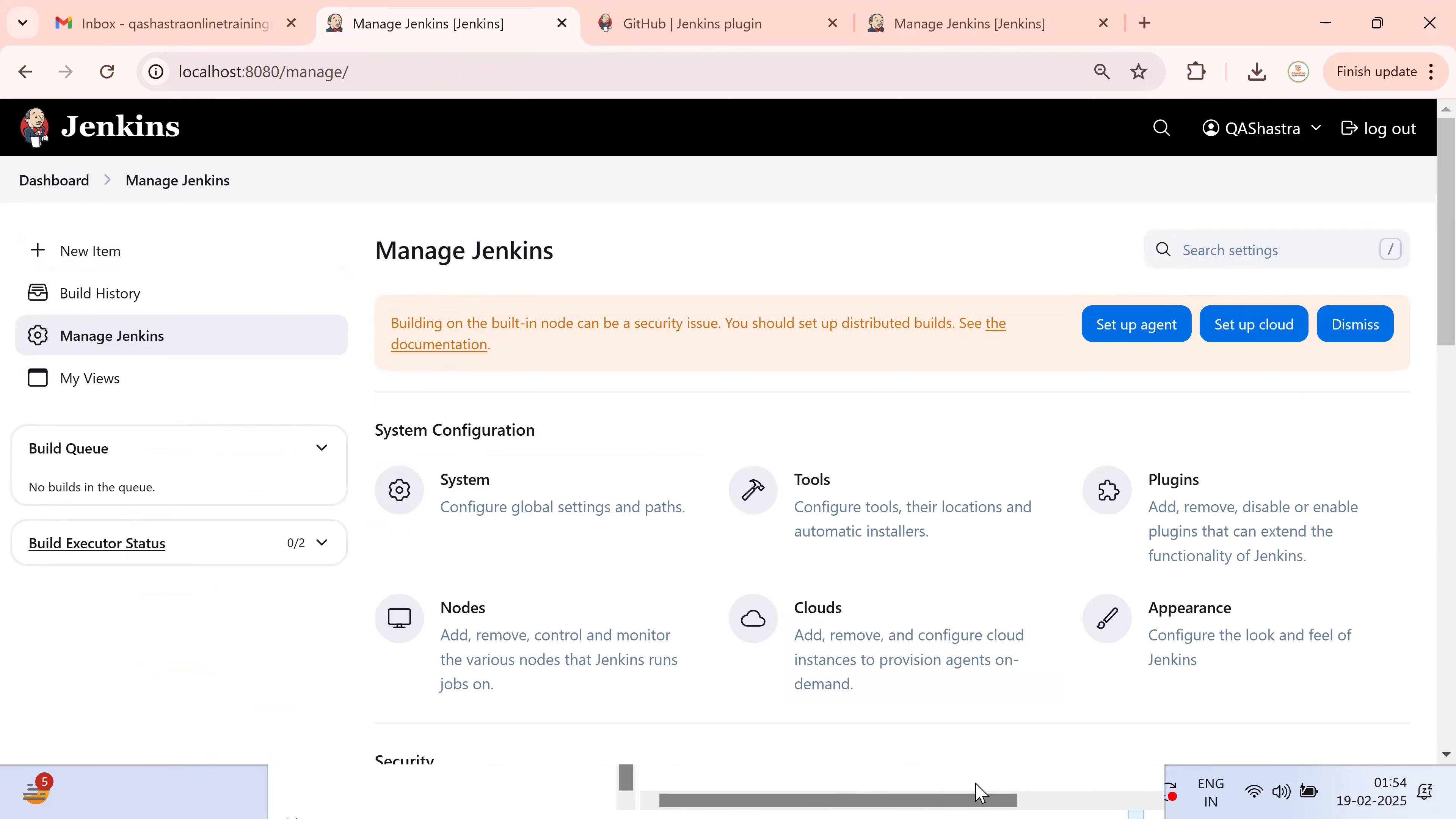
Close the bin folder window to get it out of the way
left_click(980, 793)
key("alt+d")
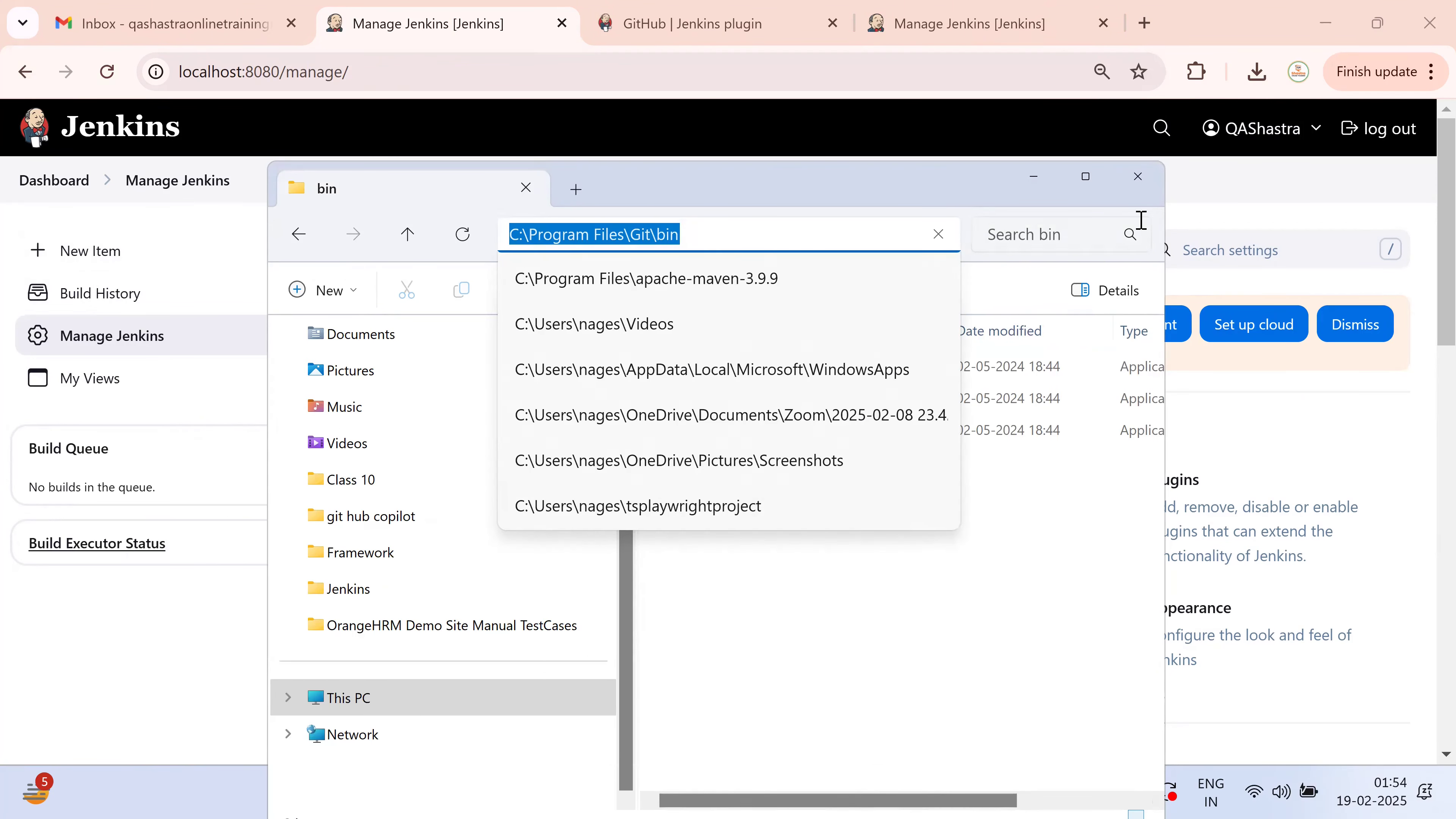
left_click(1137, 176)
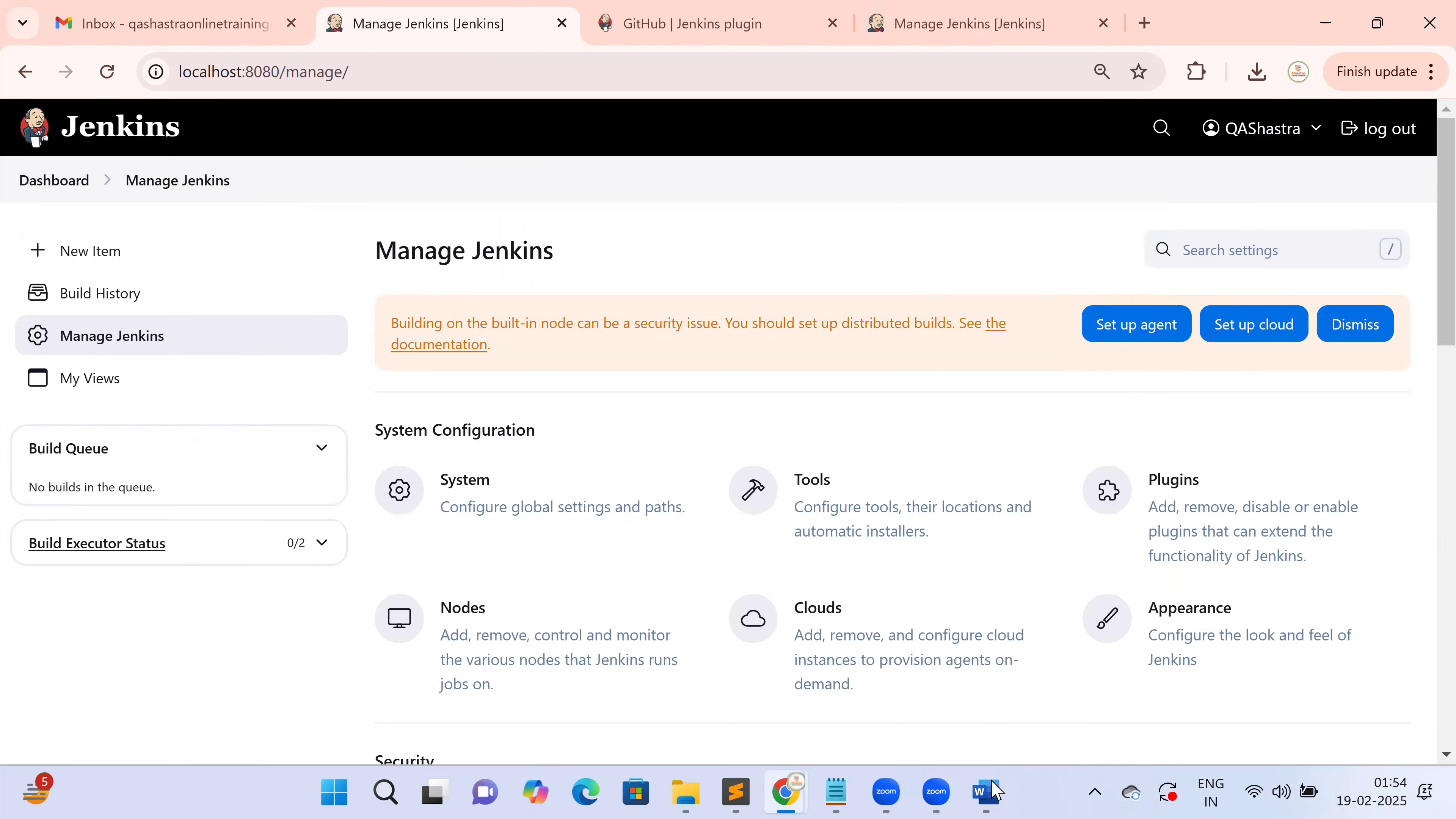
Scroll the Word guide to Step 3 and highlight its Dashboard, New Item and item-name instructions
mouse_move(995, 793)
left_click(991, 695)
scroll(912, 591, "down", 3)
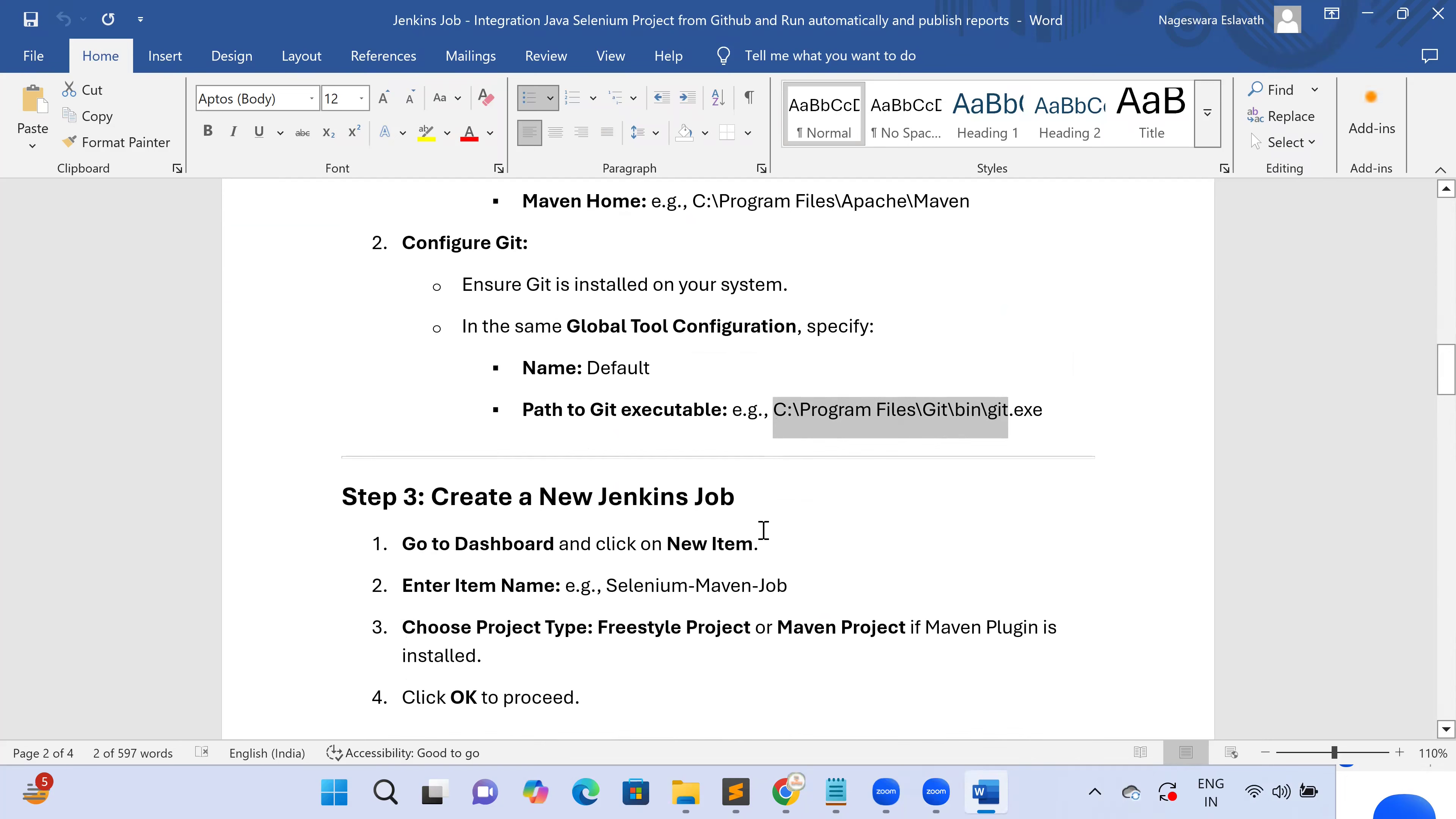
scroll(768, 528, "down", 1)
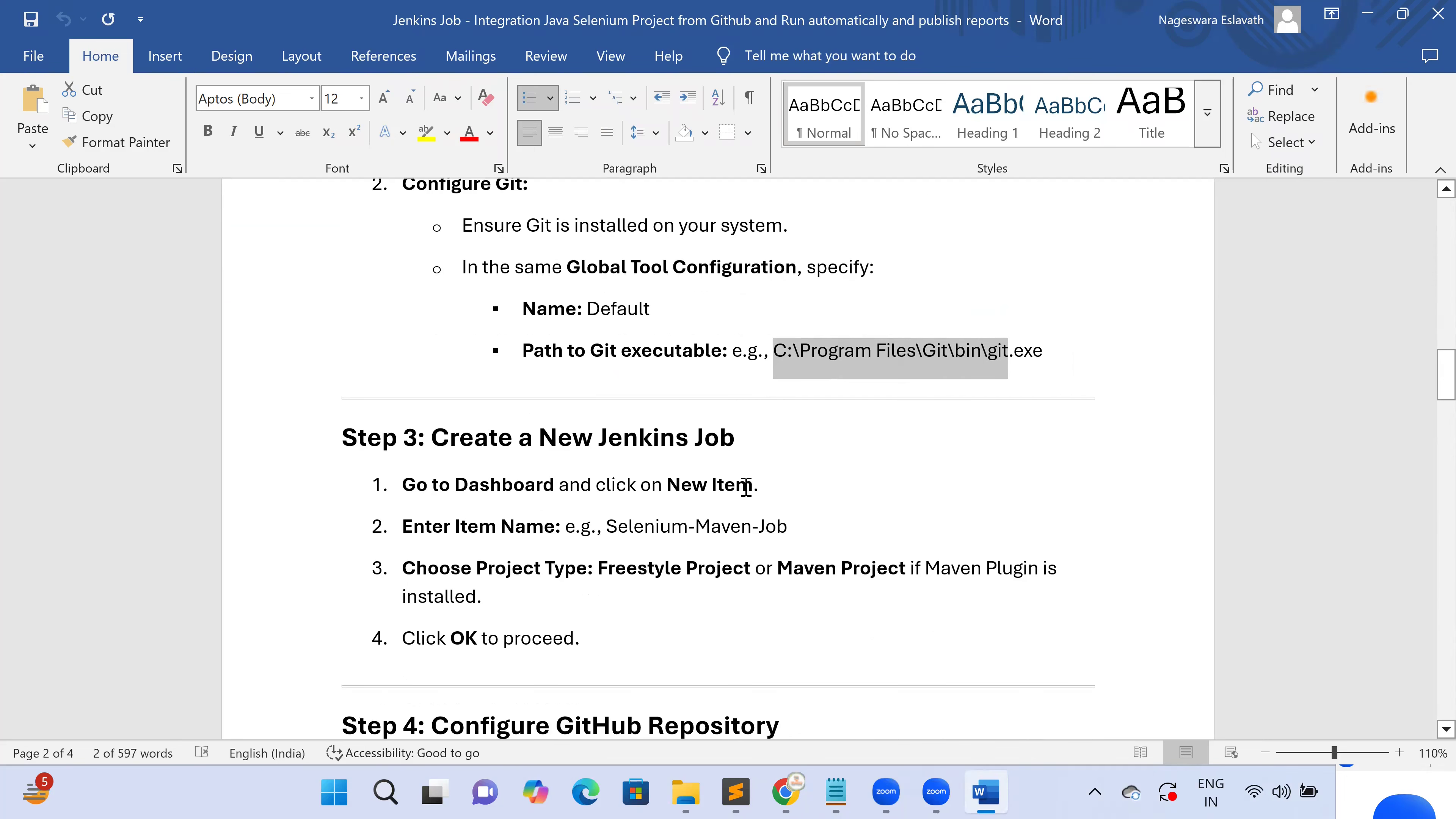
scroll(746, 486, "down", 2)
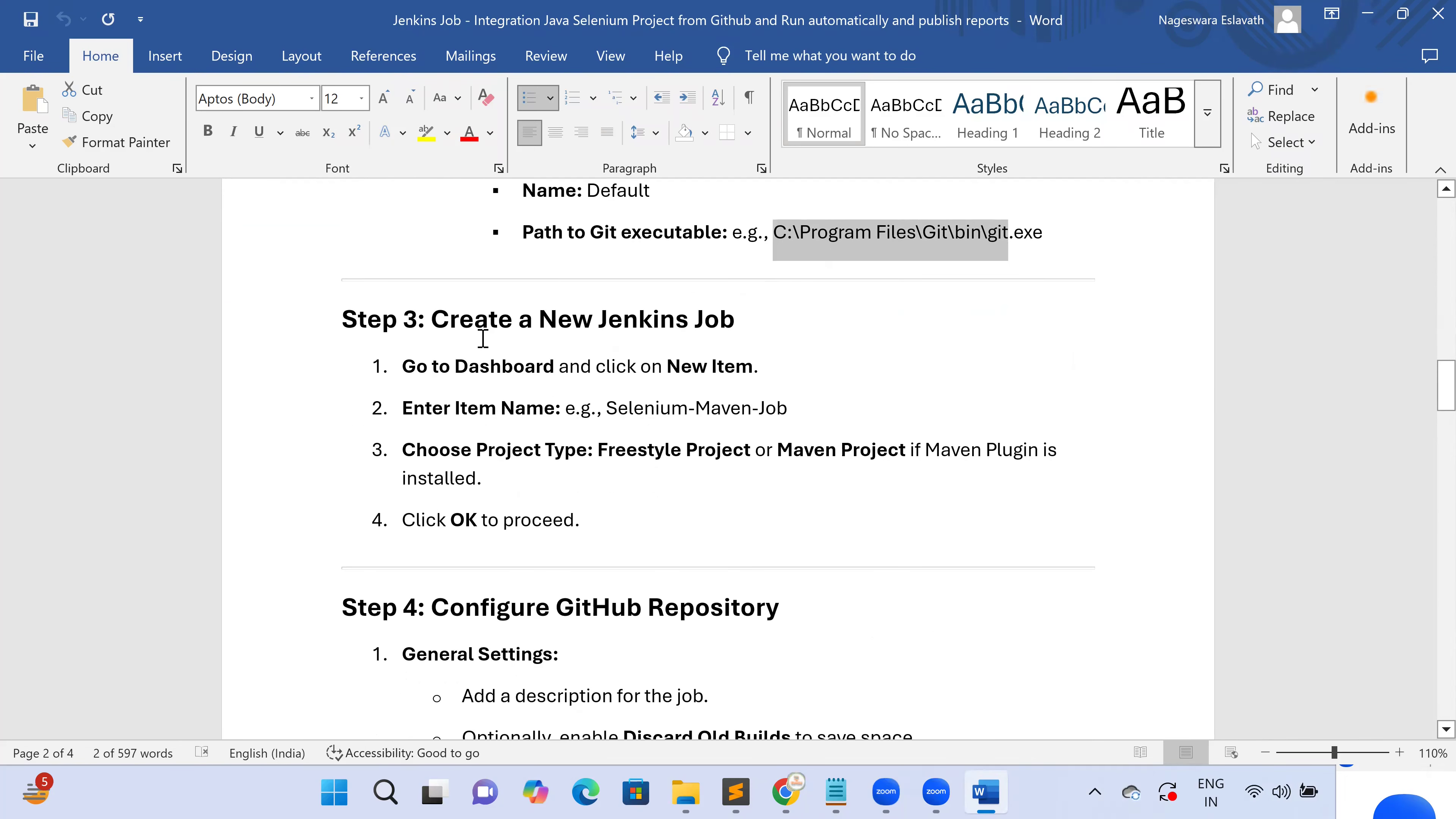
left_click_drag(534, 317, 735, 317)
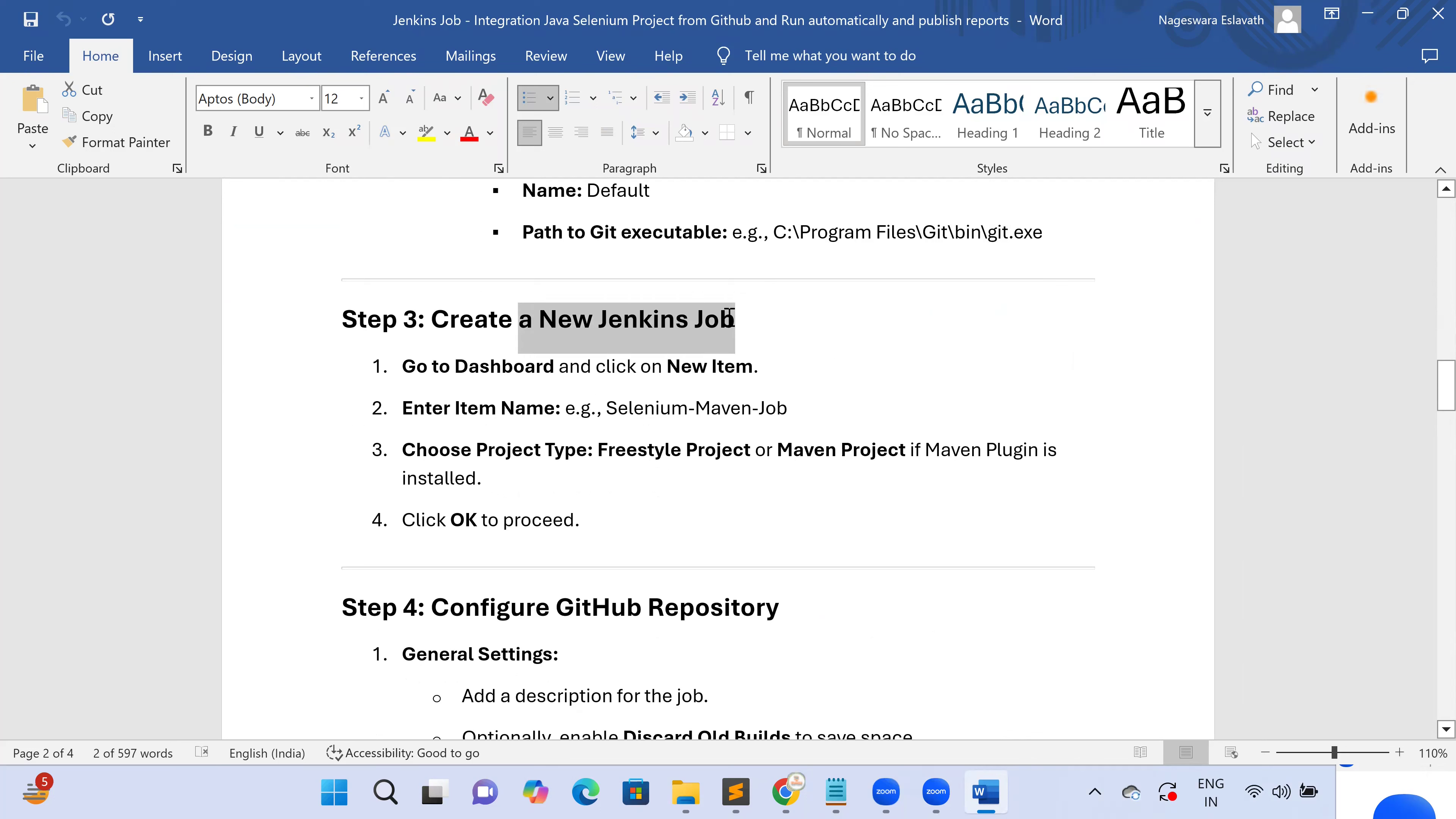
left_click(757, 347)
left_click_drag(403, 372, 527, 370)
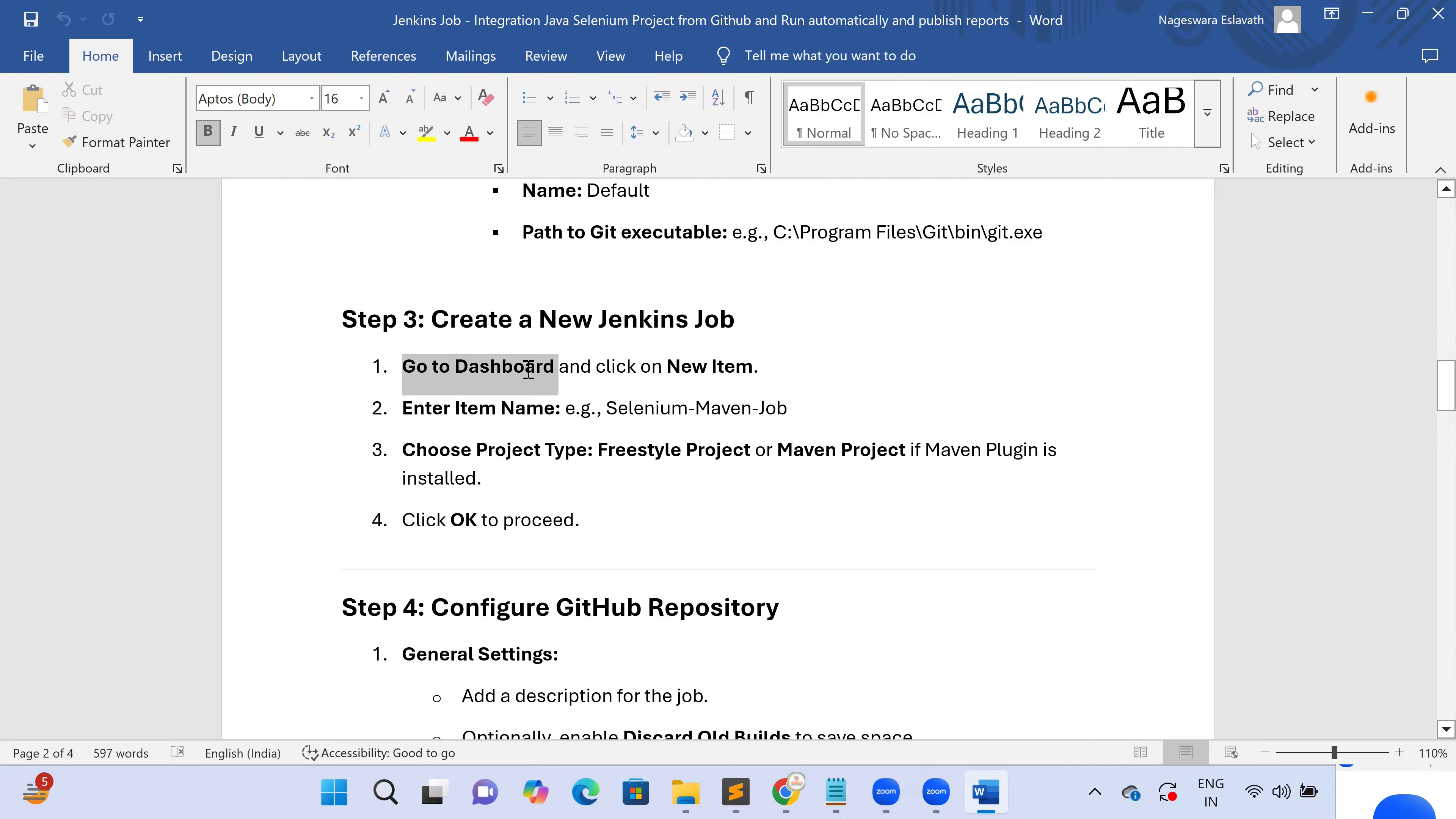
left_click_drag(665, 371, 767, 374)
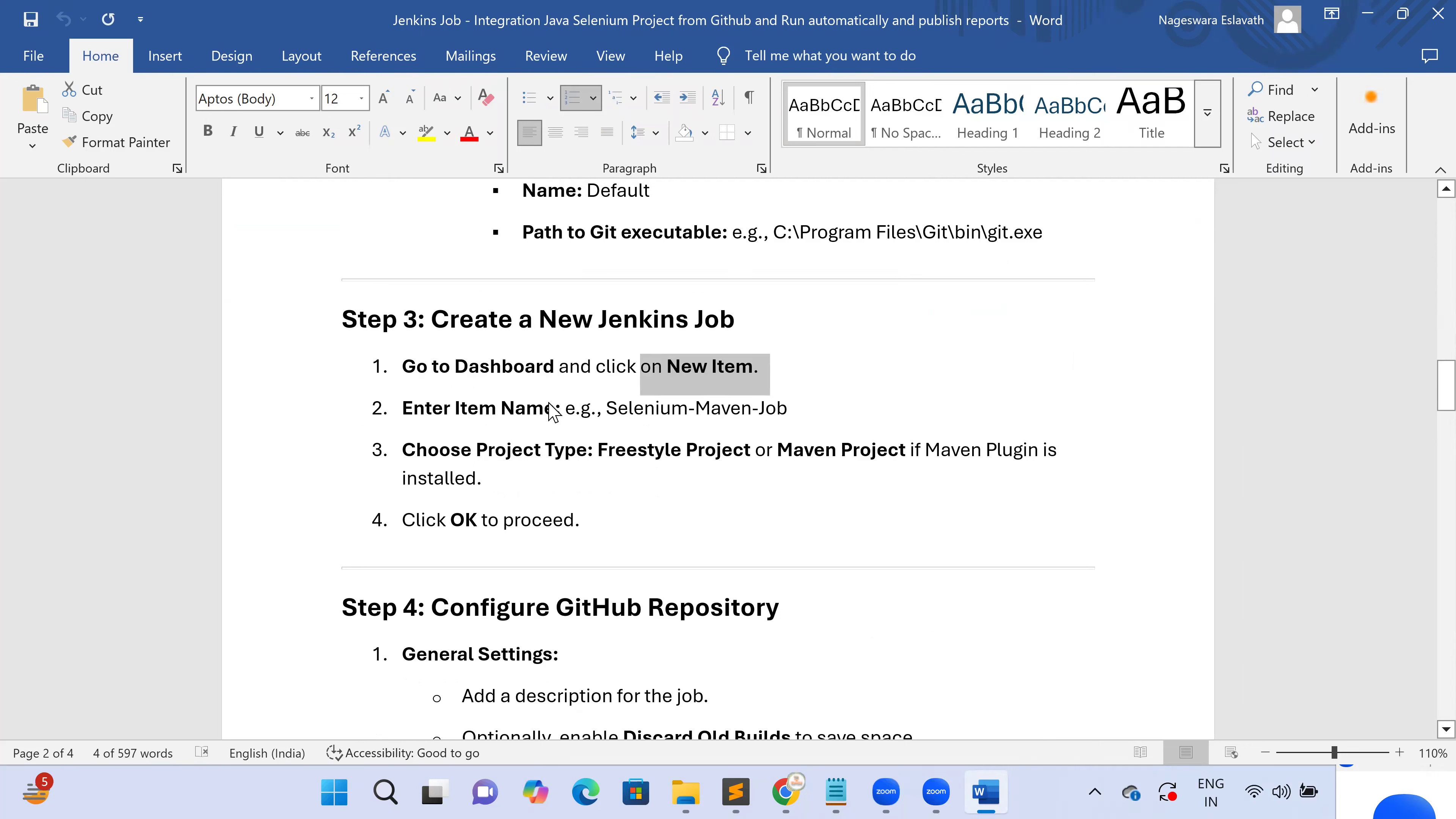
left_click_drag(422, 421, 793, 409)
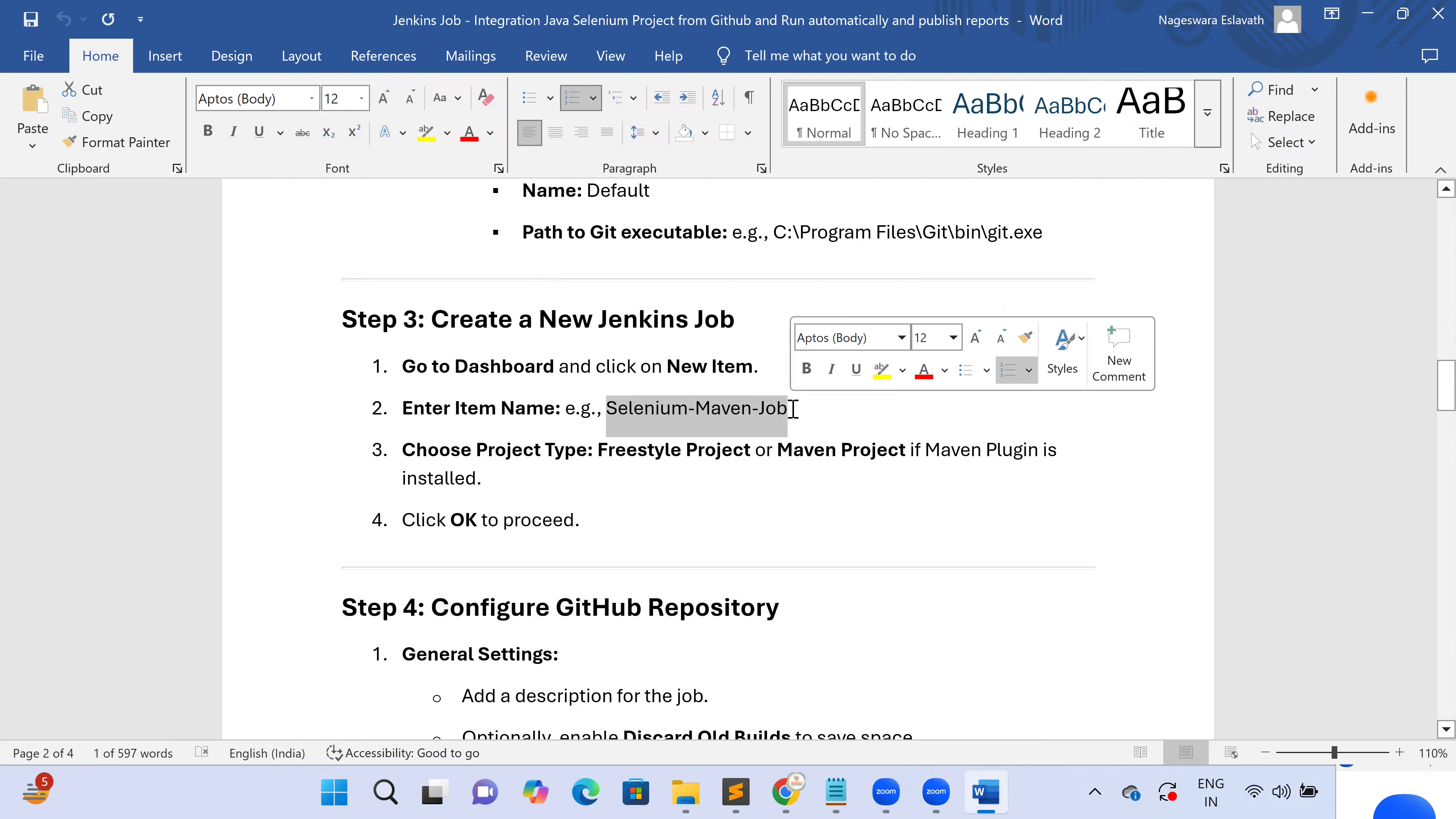
Copy the job name Selenium-Maven-Job and return to Manage Jenkins in Chrome
right_click(658, 414)
left_click(706, 419)
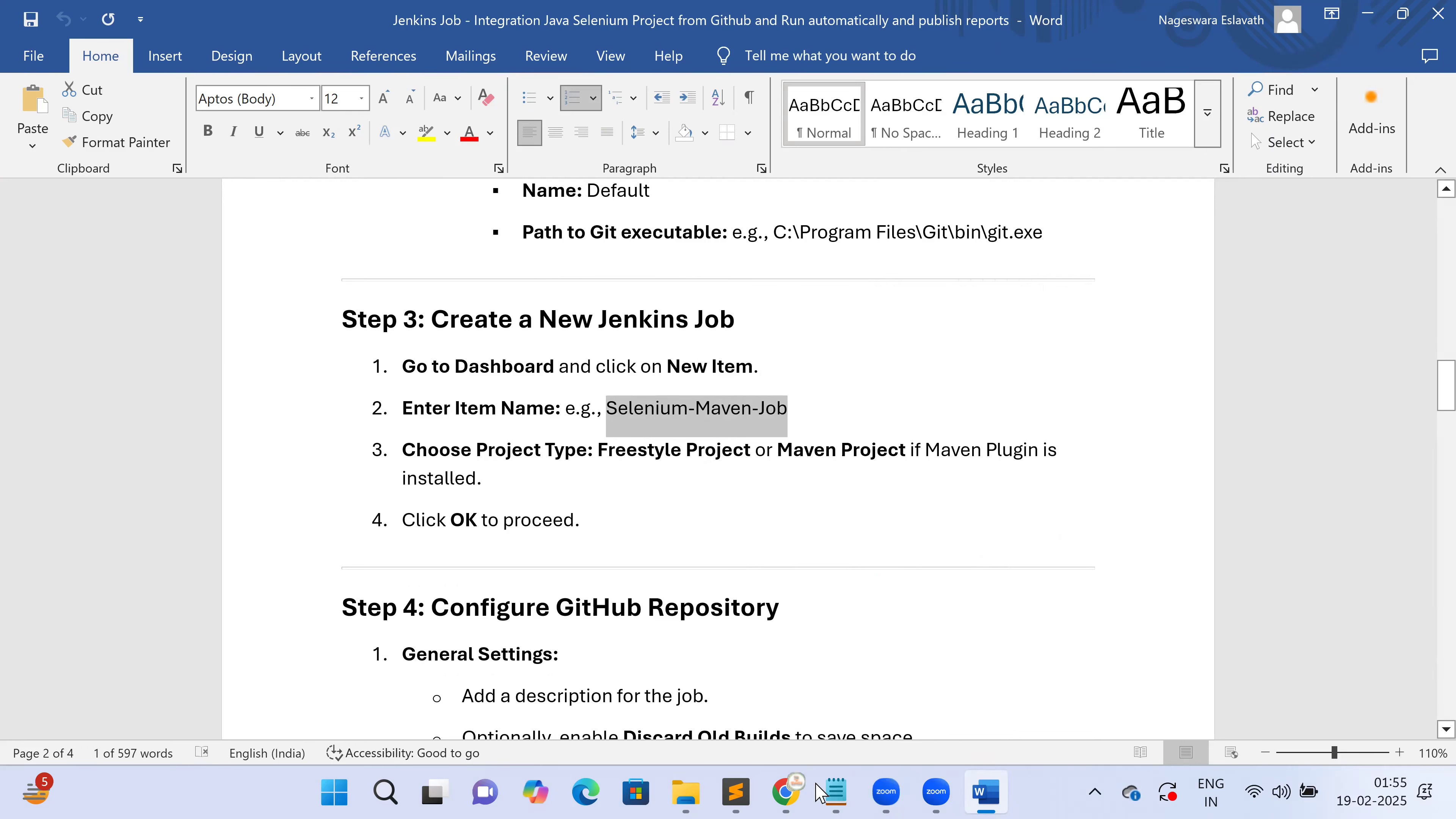
mouse_move(785, 793)
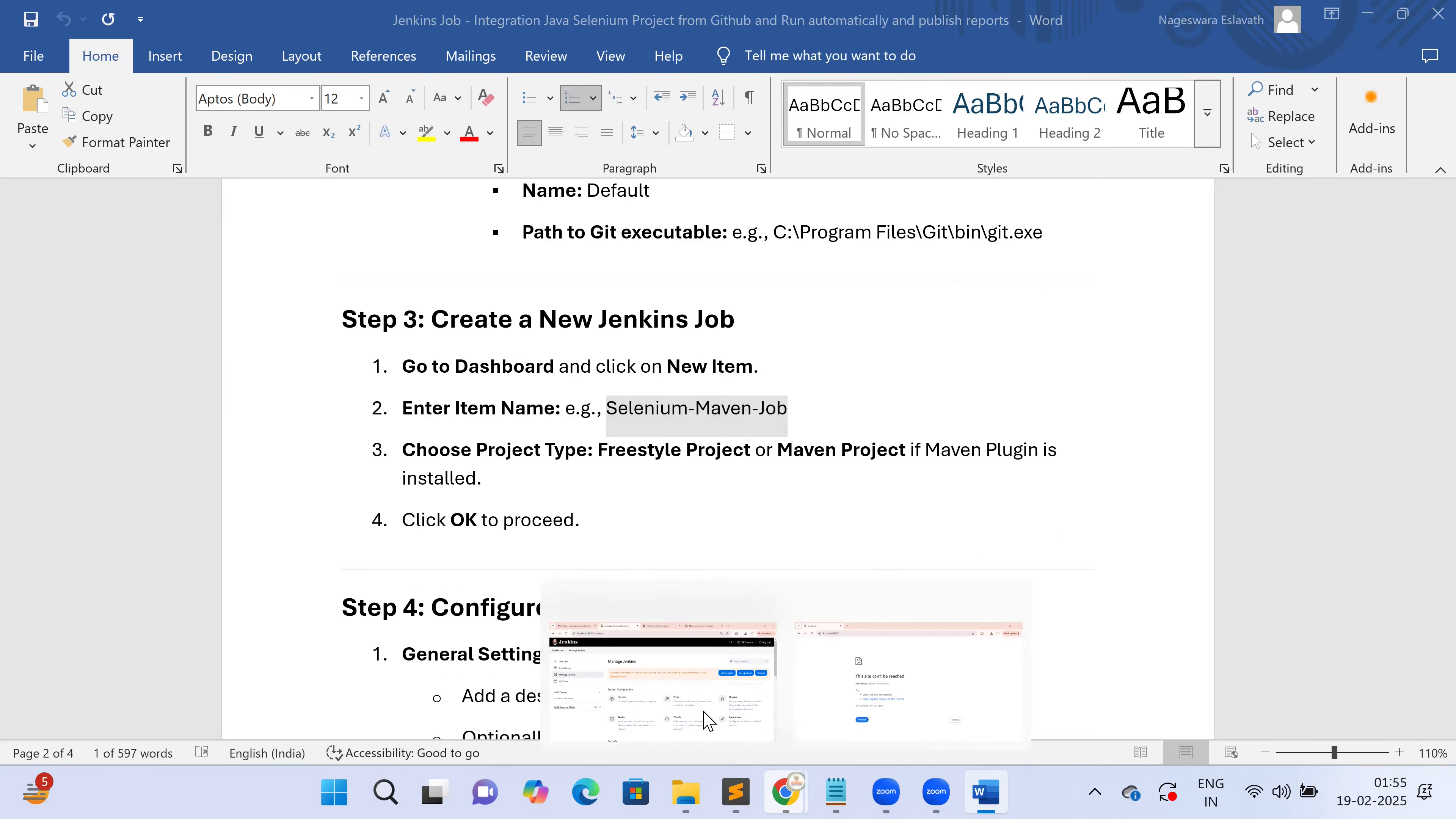
left_click(696, 712)
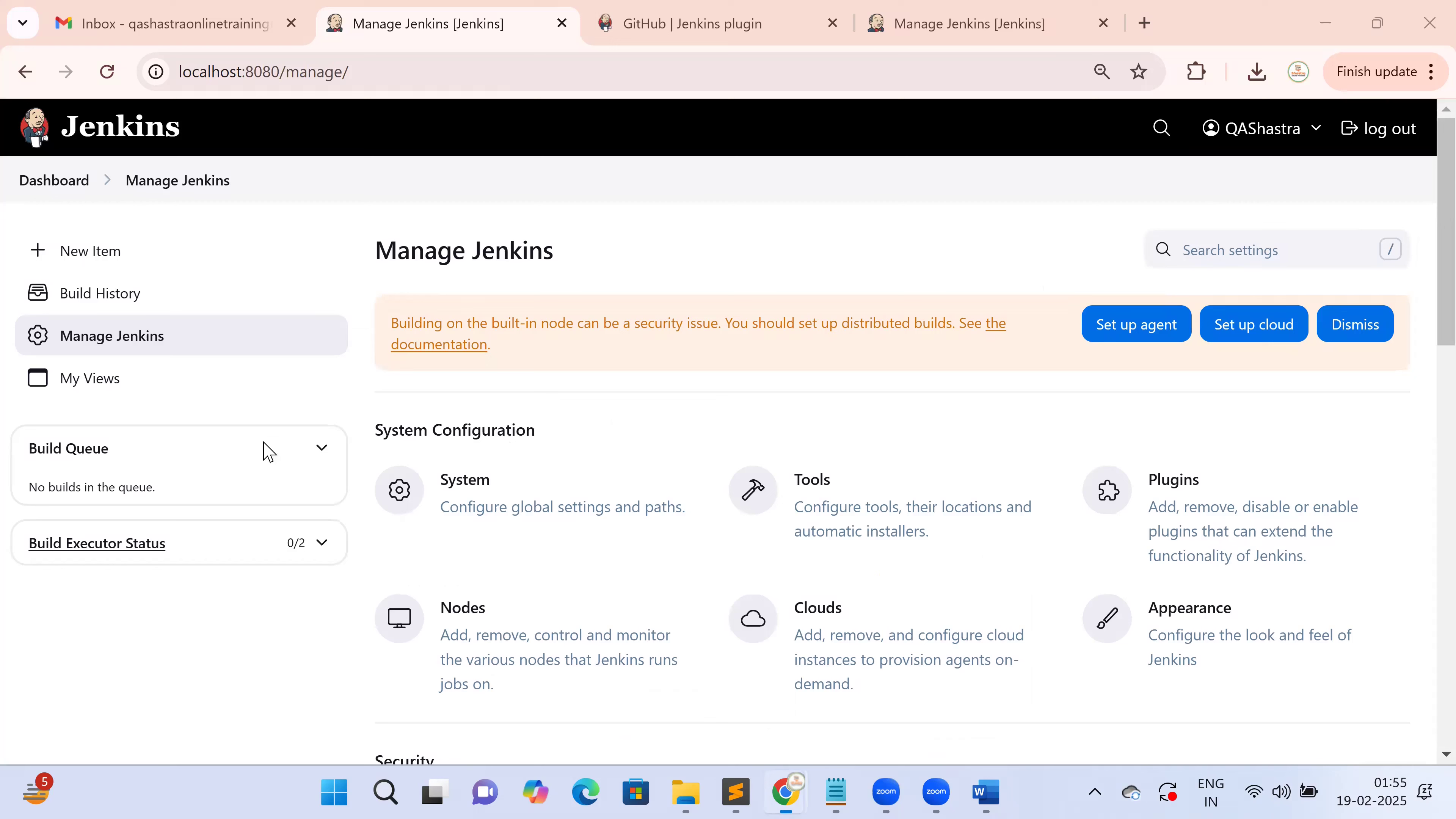
Create a Freestyle project named Selenium-Maven-Job through Dashboard > New Item
left_click(89, 176)
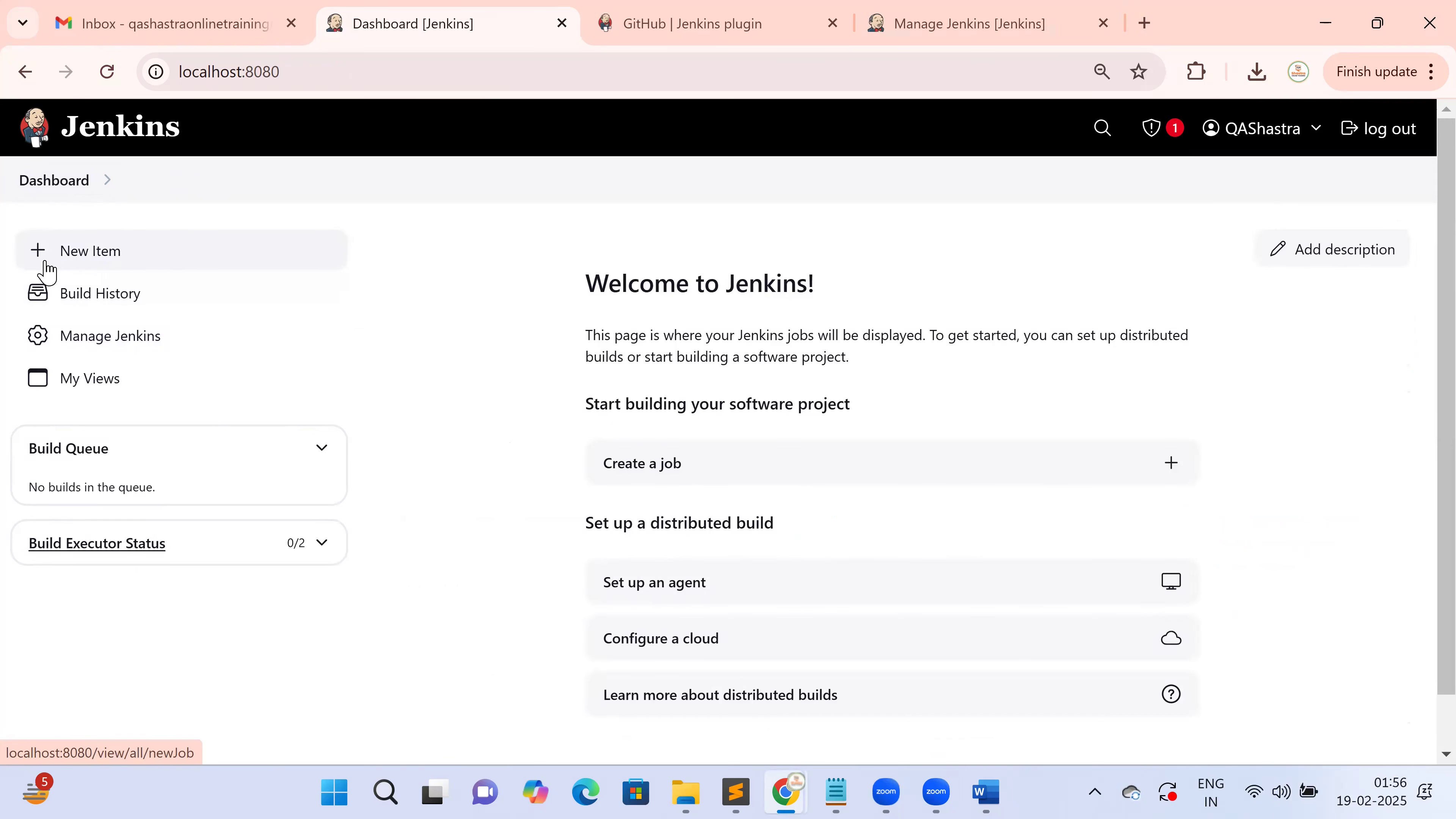
left_click(76, 265)
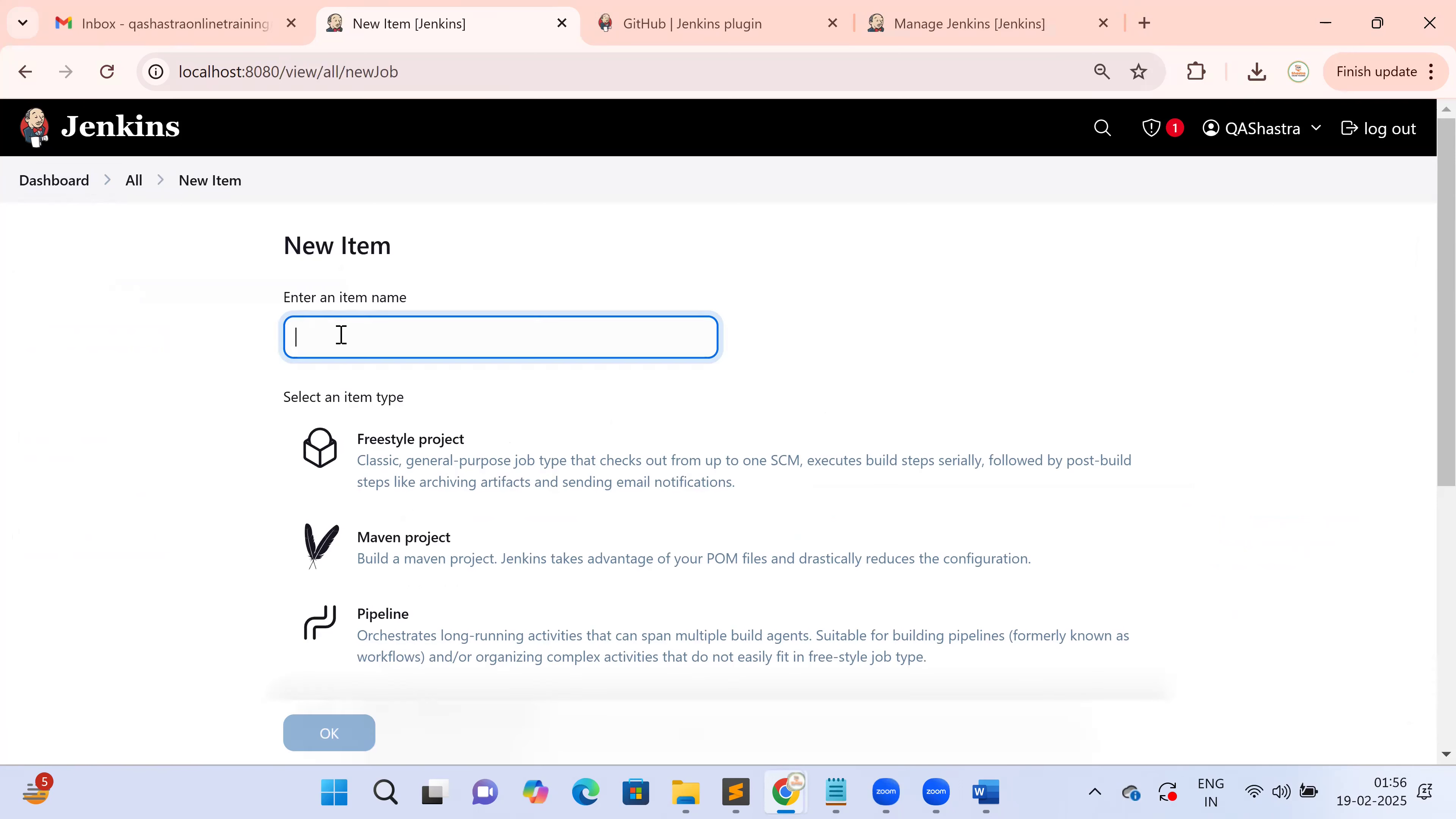
key("ctrl+v")
scroll(437, 474, "down", 2)
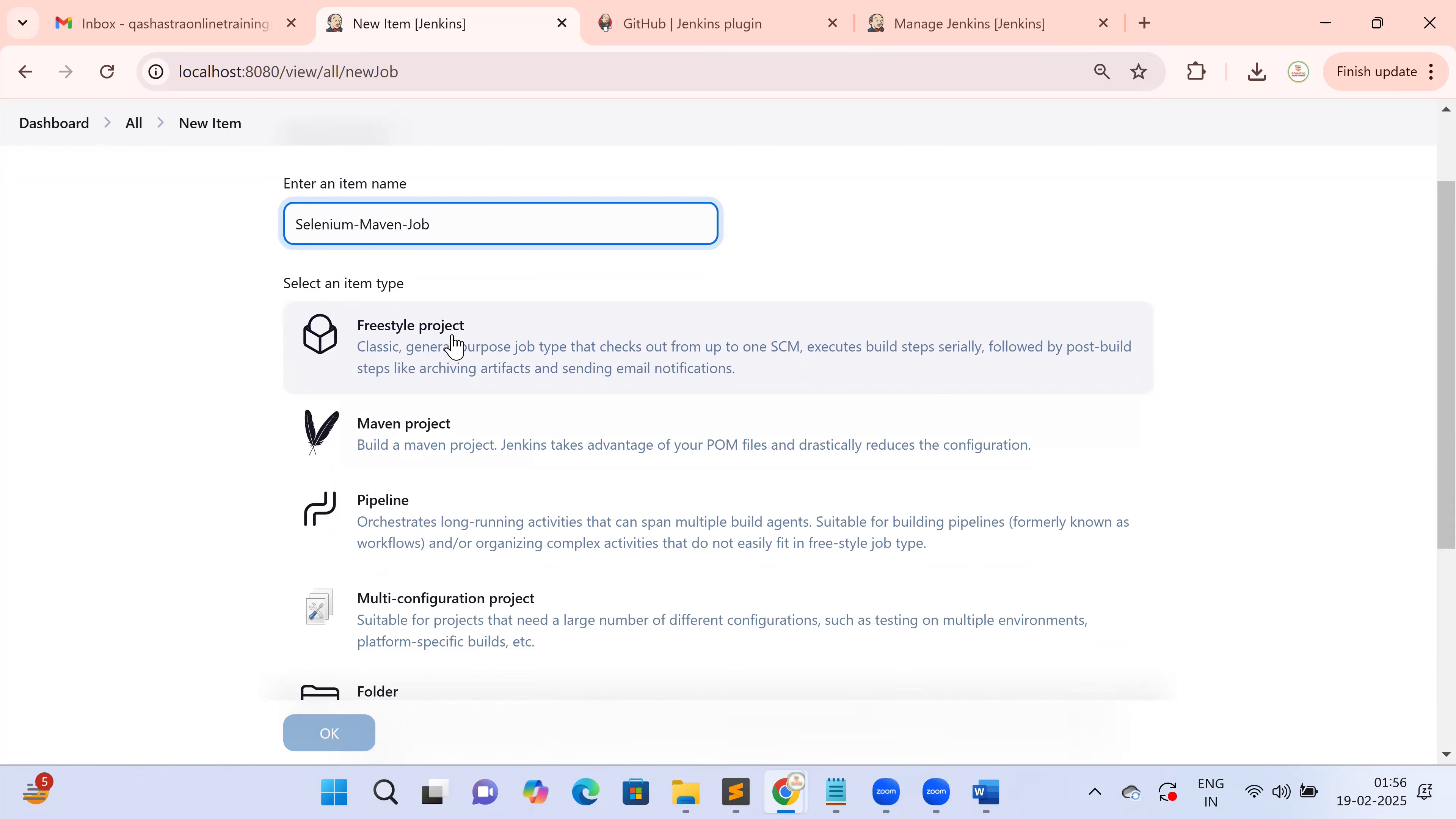
left_click(455, 345)
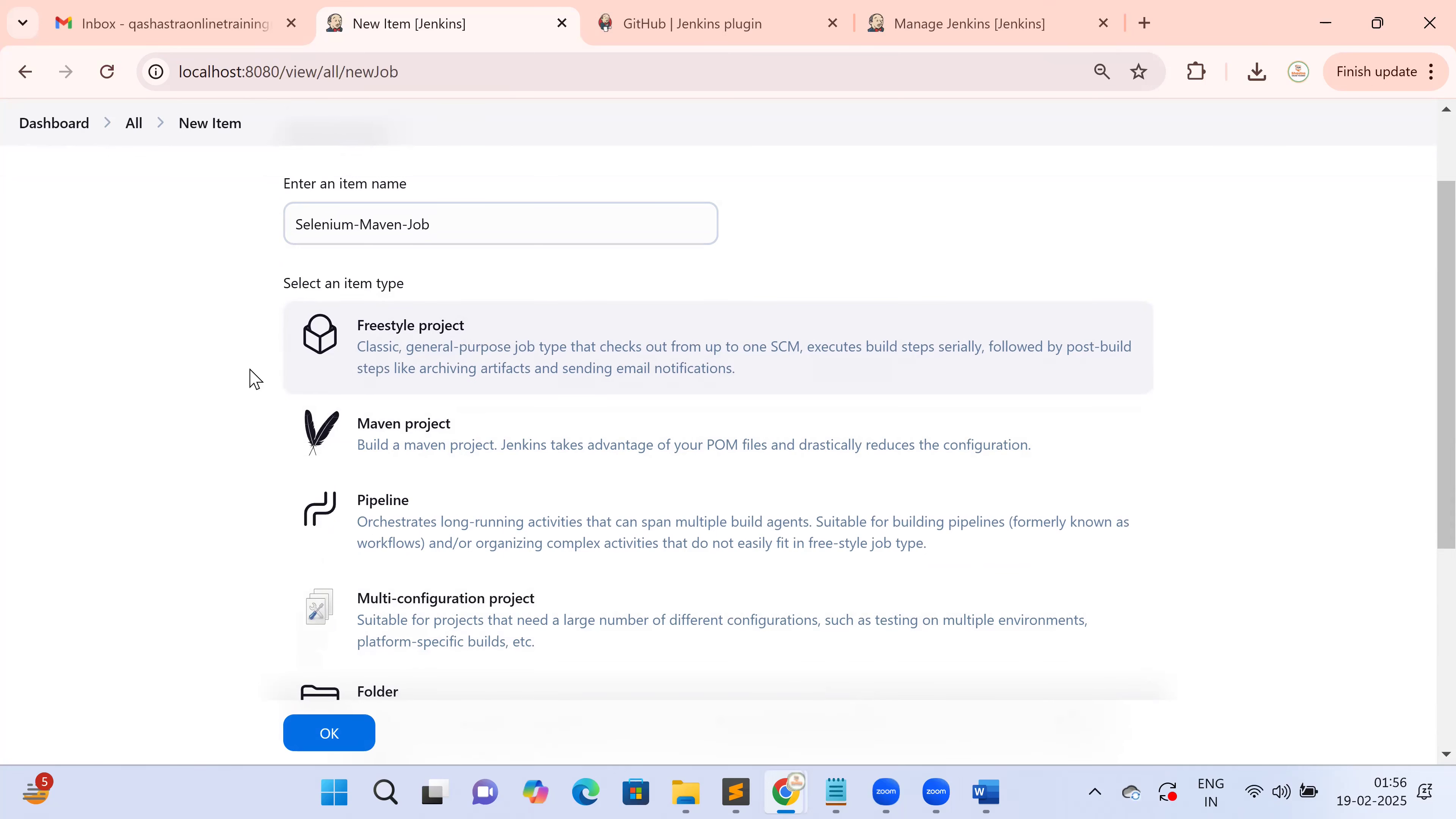
scroll(239, 382, "down", 2)
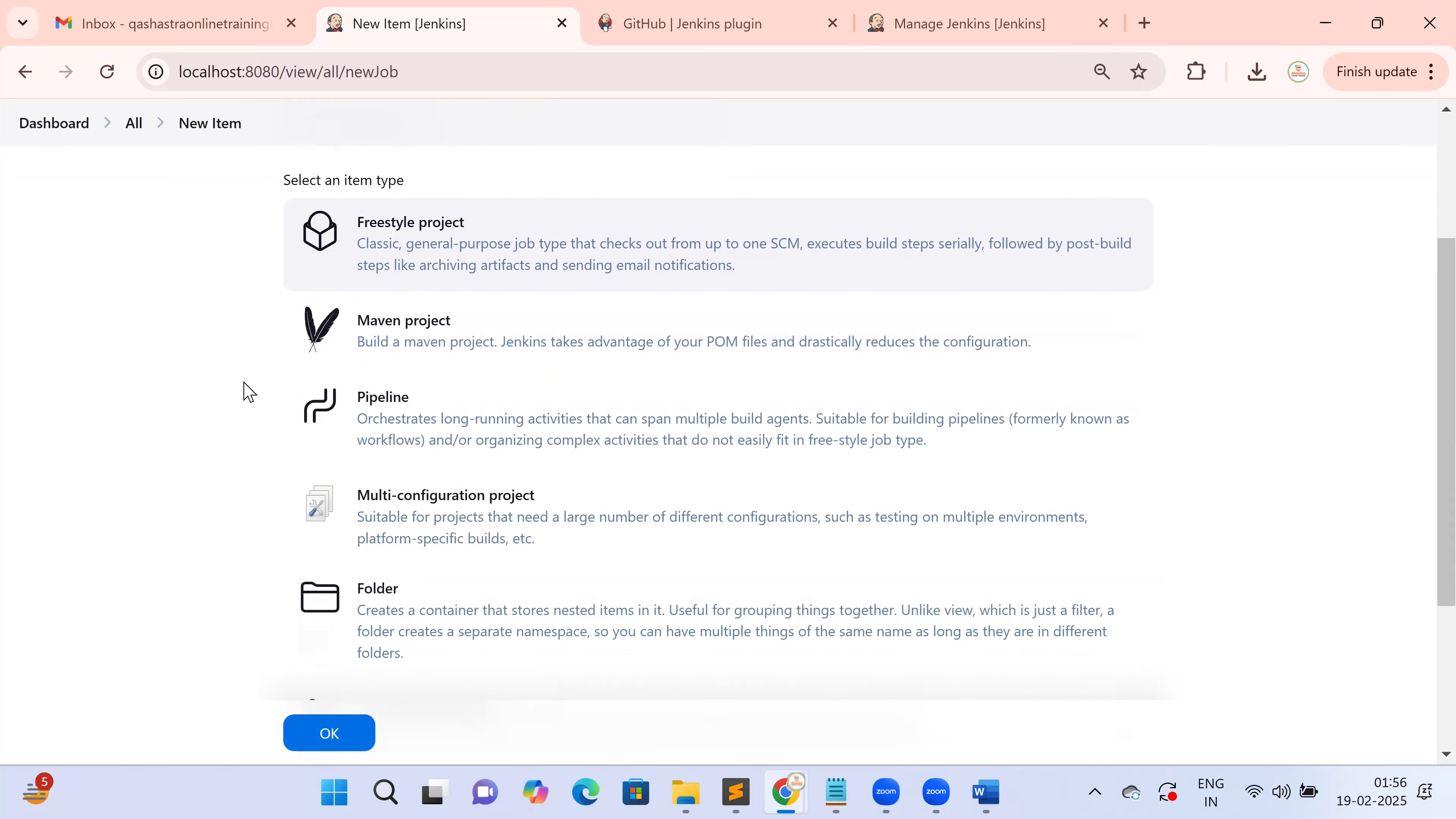
scroll(248, 392, "down", 4)
scroll(248, 392, "up", 6)
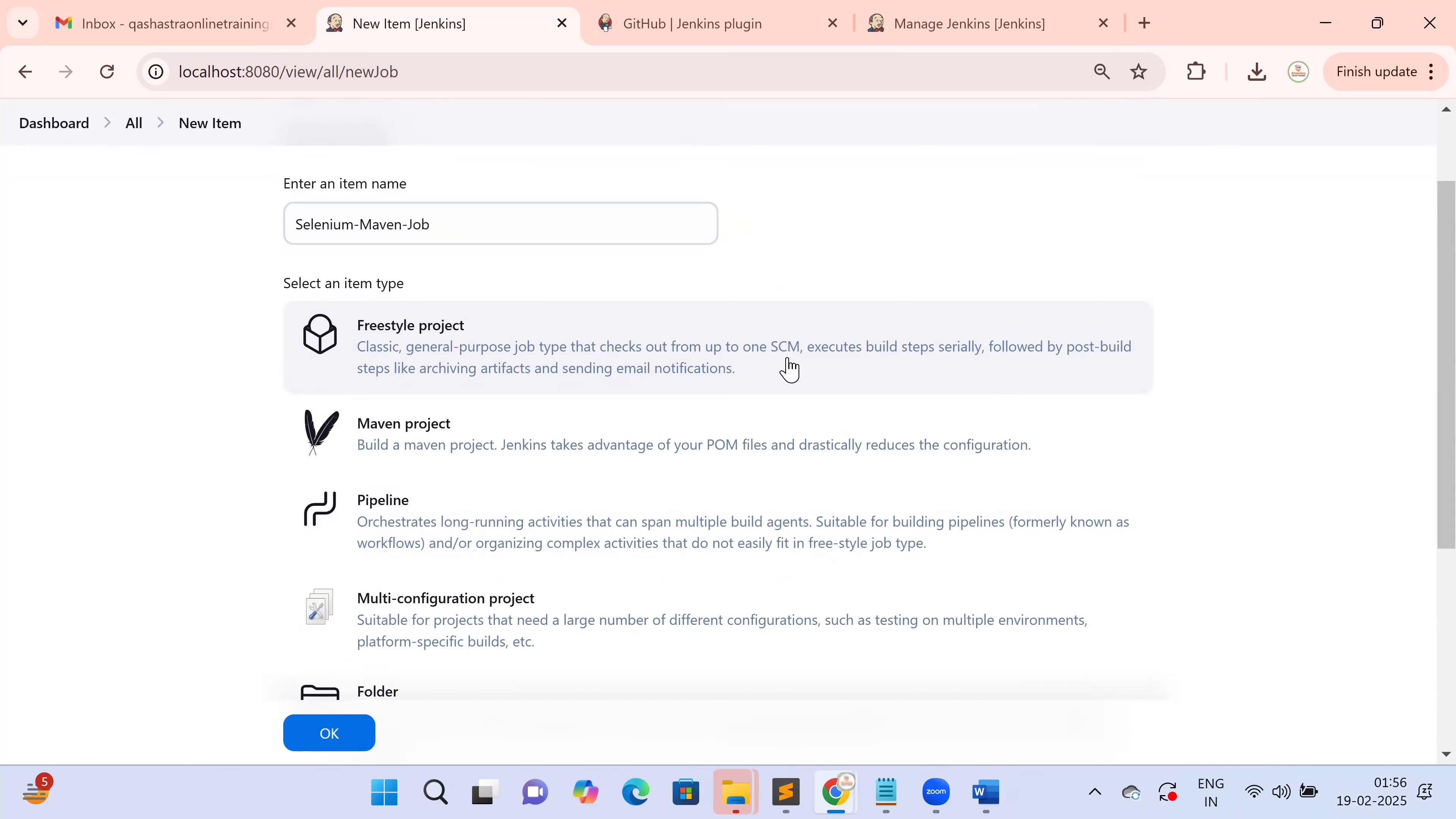
left_click(434, 430)
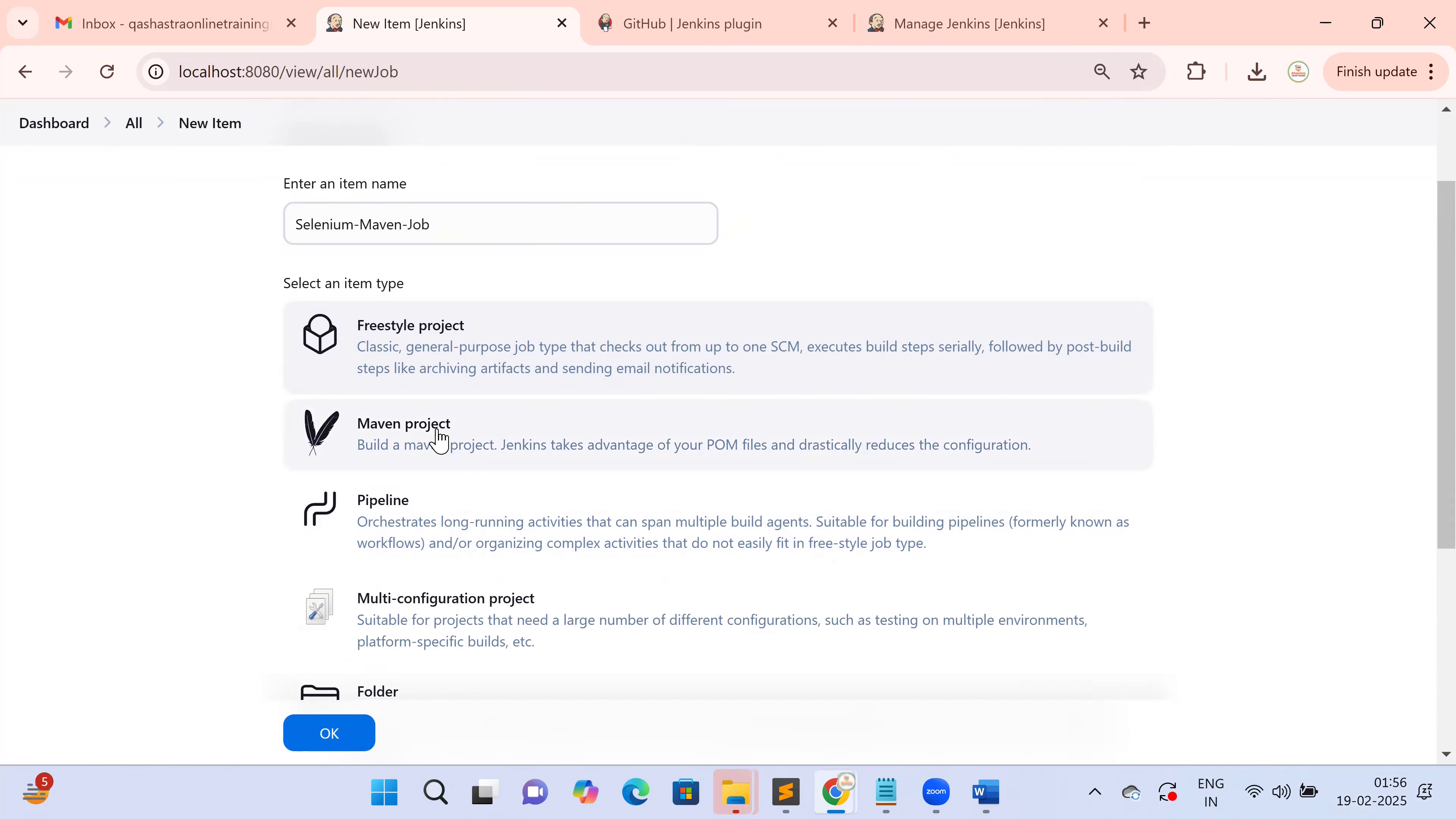
left_click(335, 743)
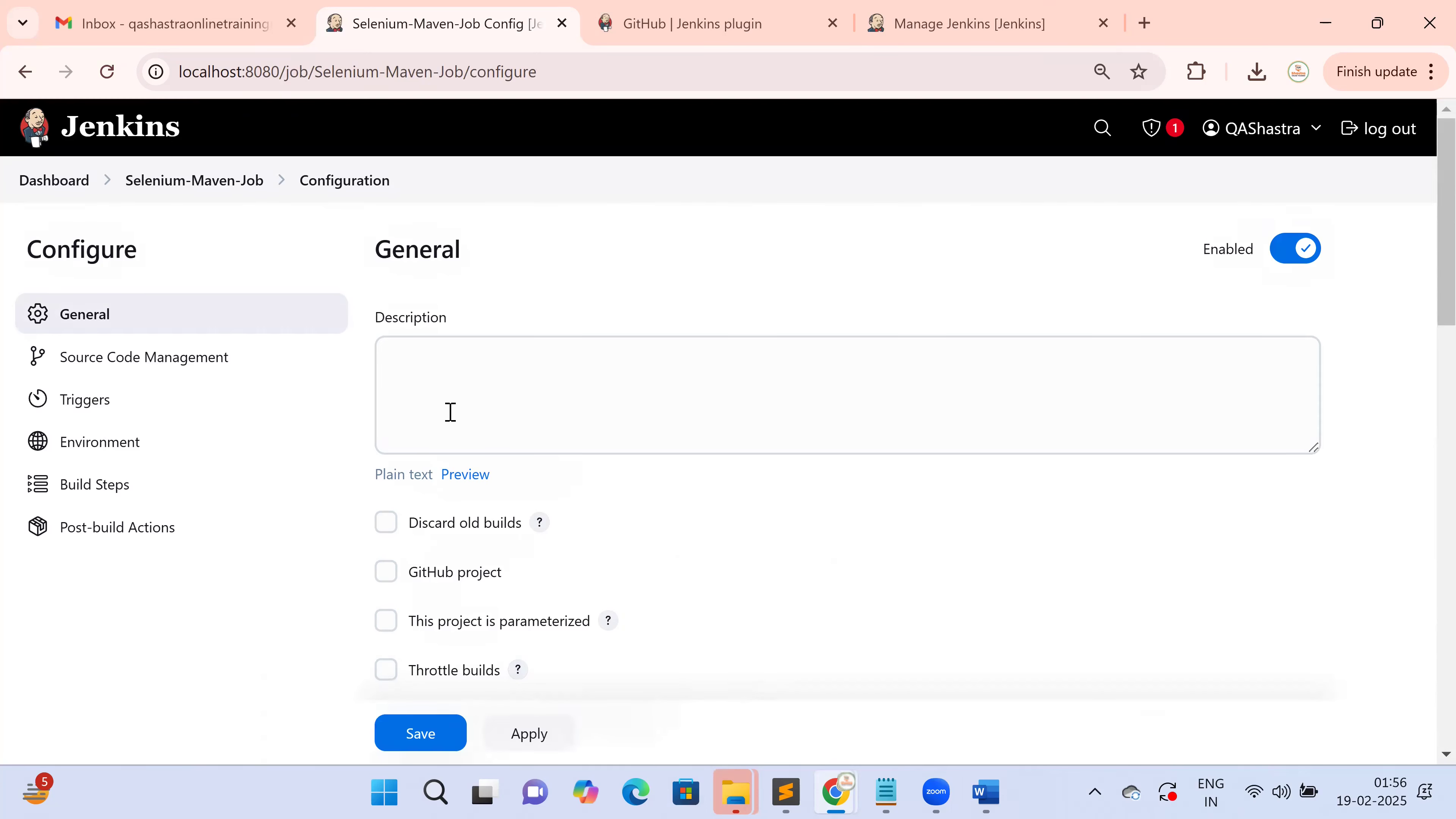
left_click(446, 385)
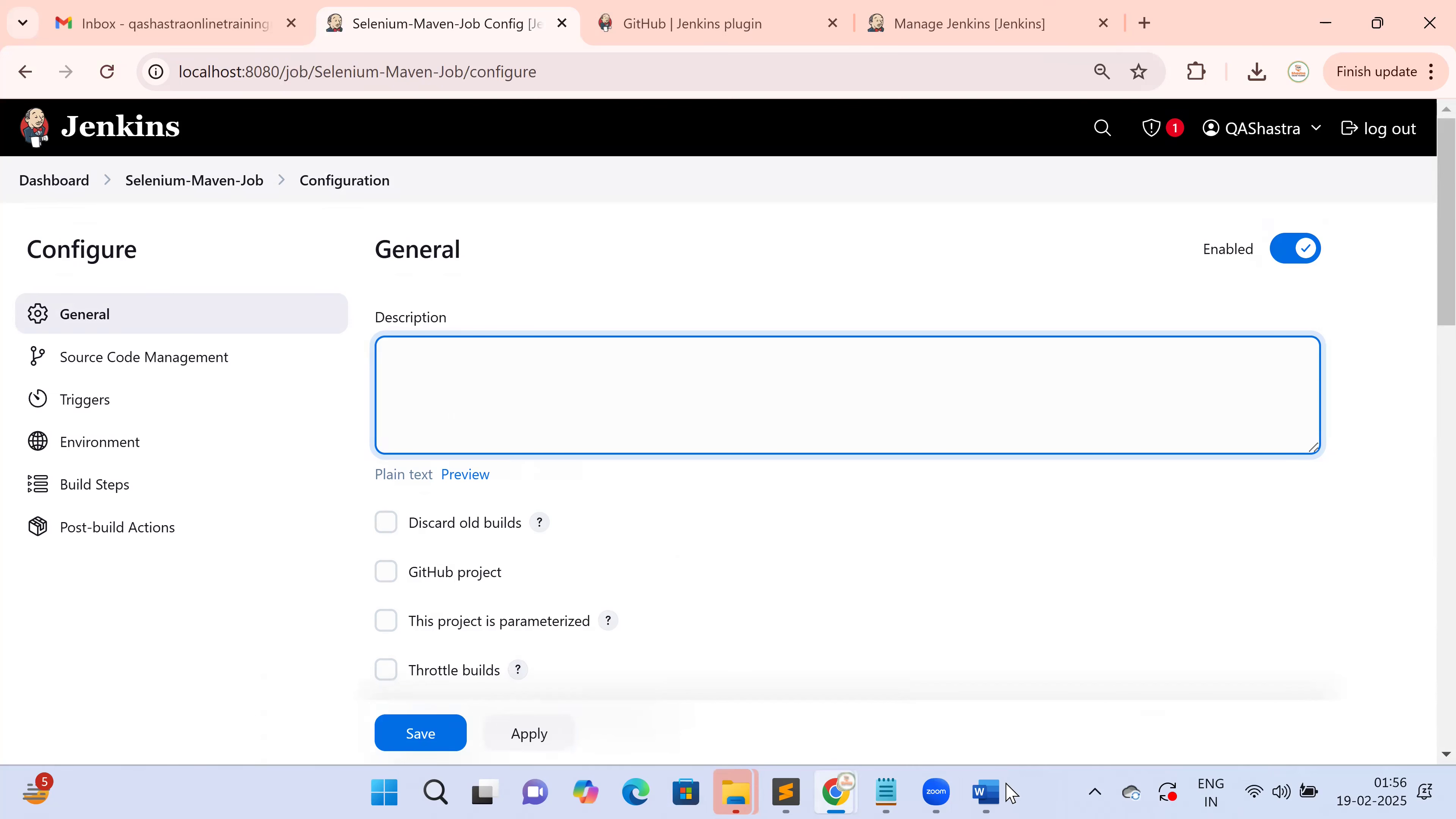
left_click(996, 792)
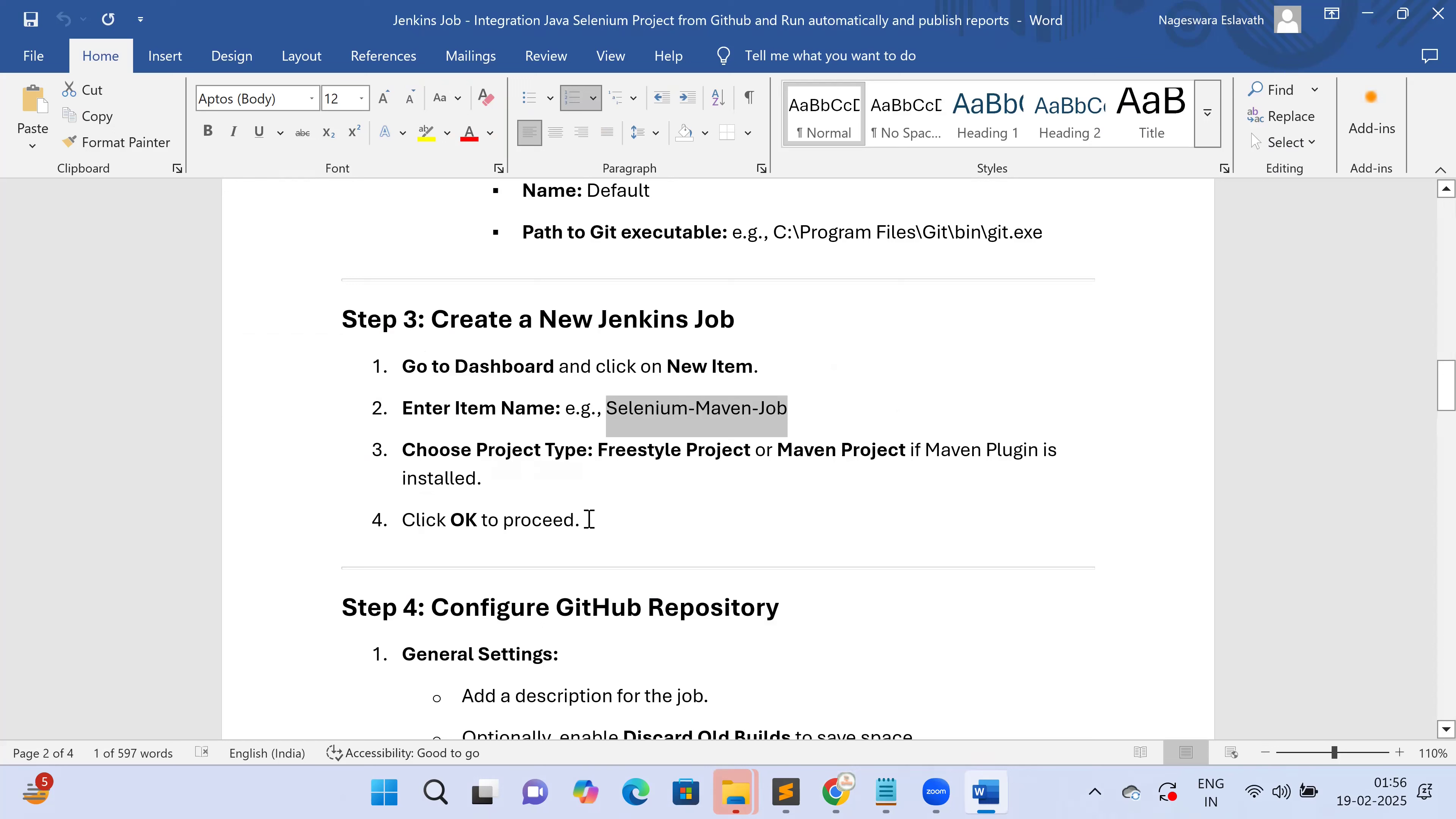
left_click(699, 455)
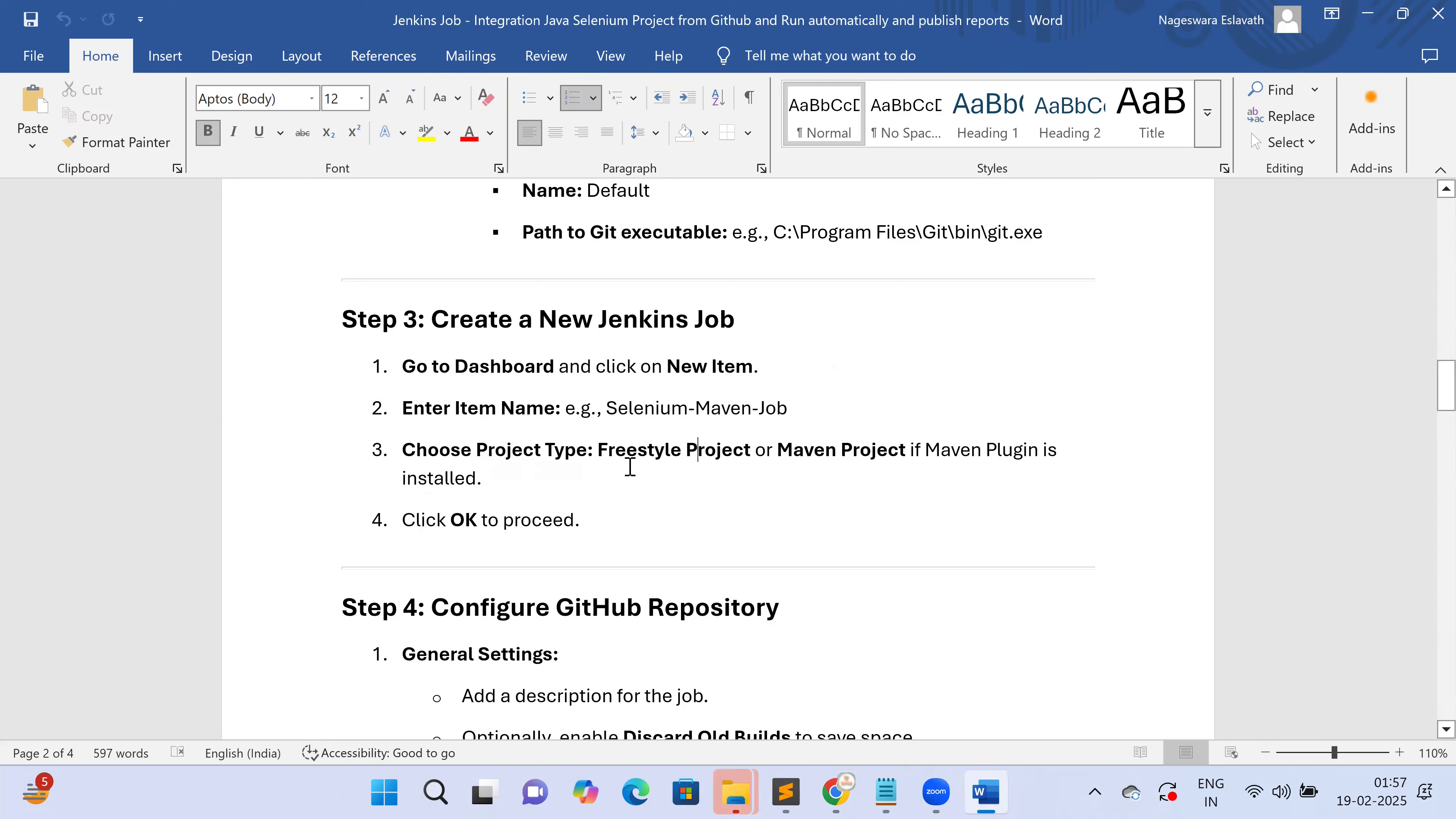
scroll(577, 528, "down", 3)
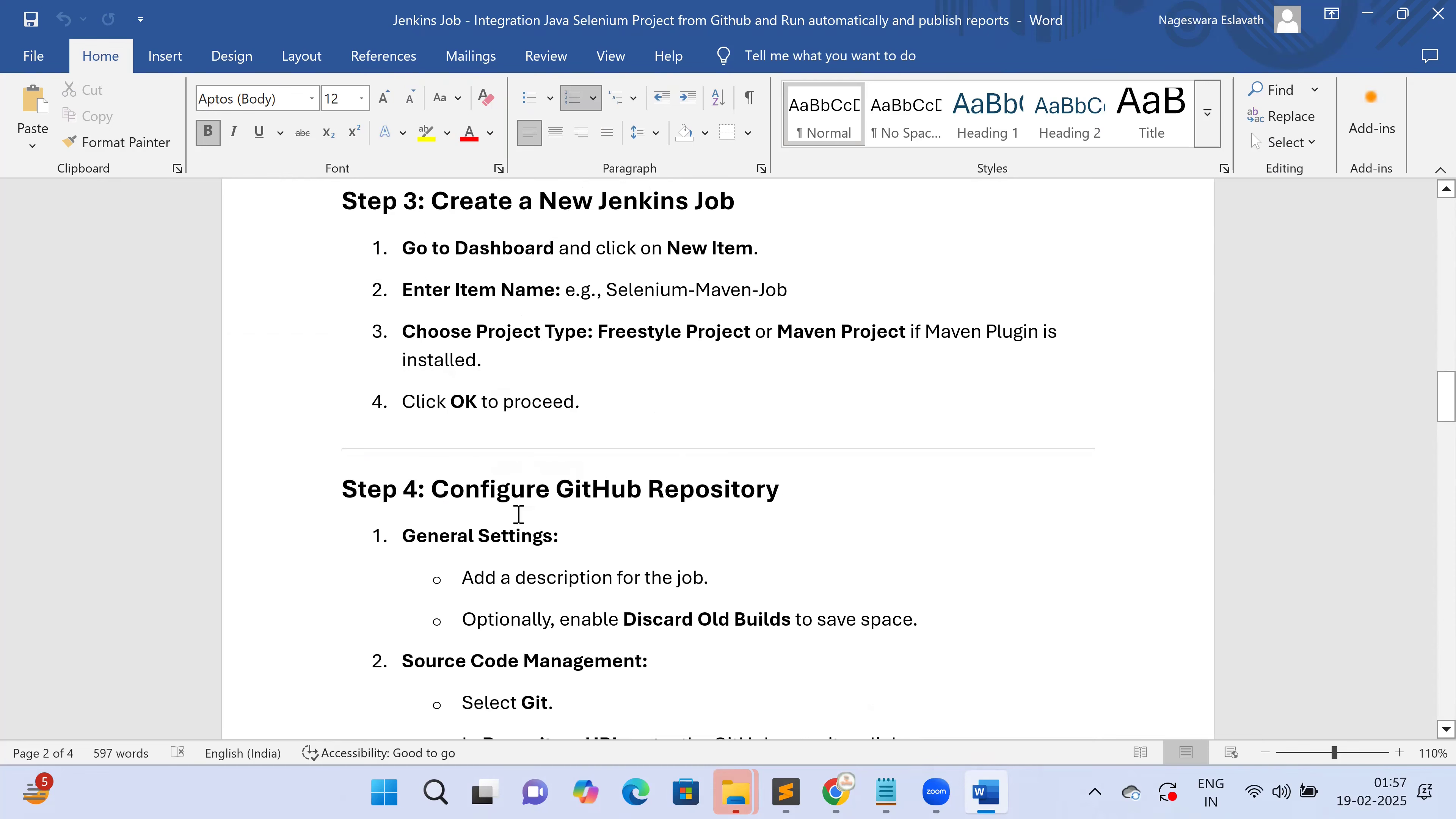
left_click_drag(342, 492, 808, 501)
scroll(809, 501, "down", 2)
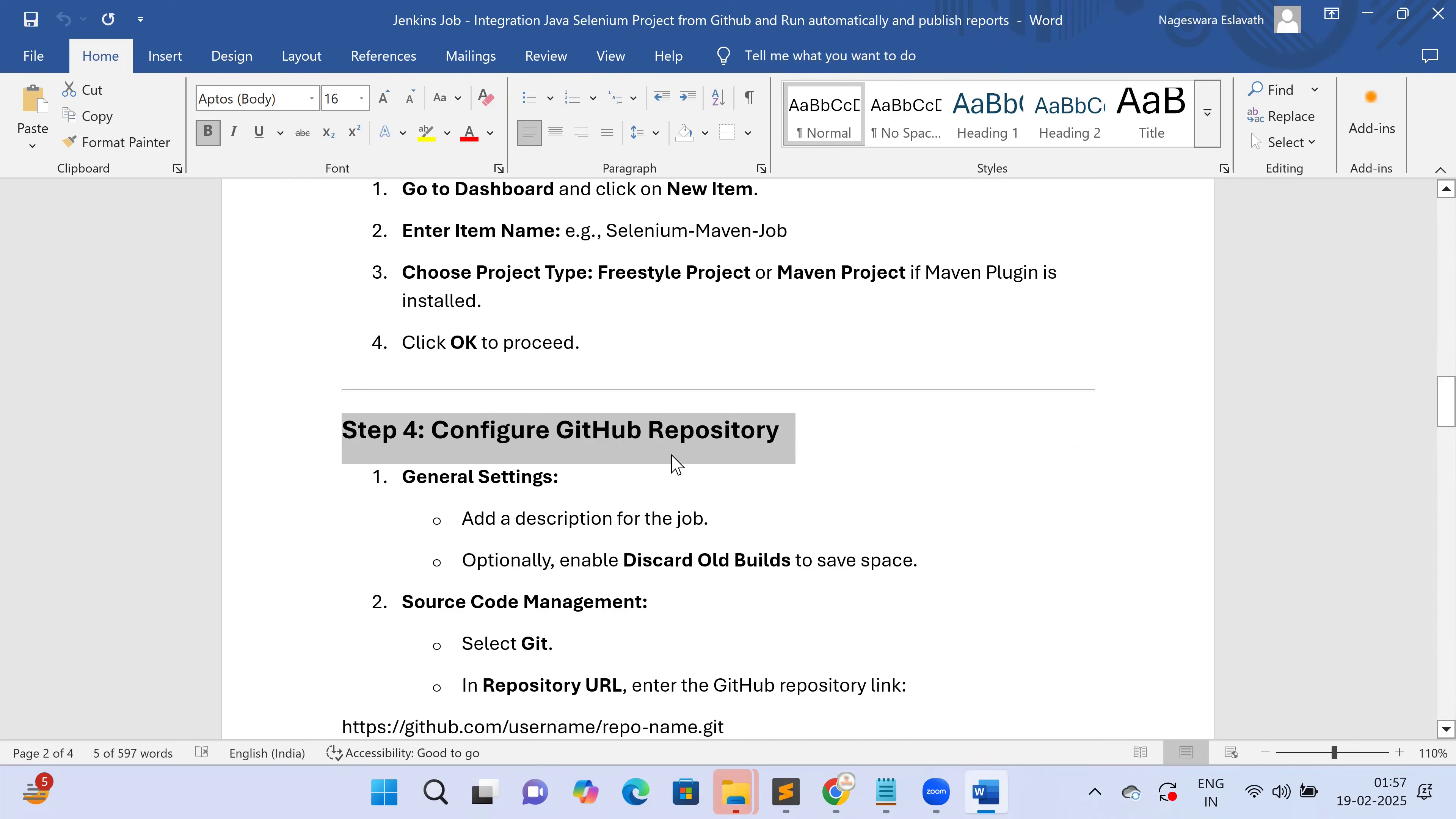
left_click(851, 793)
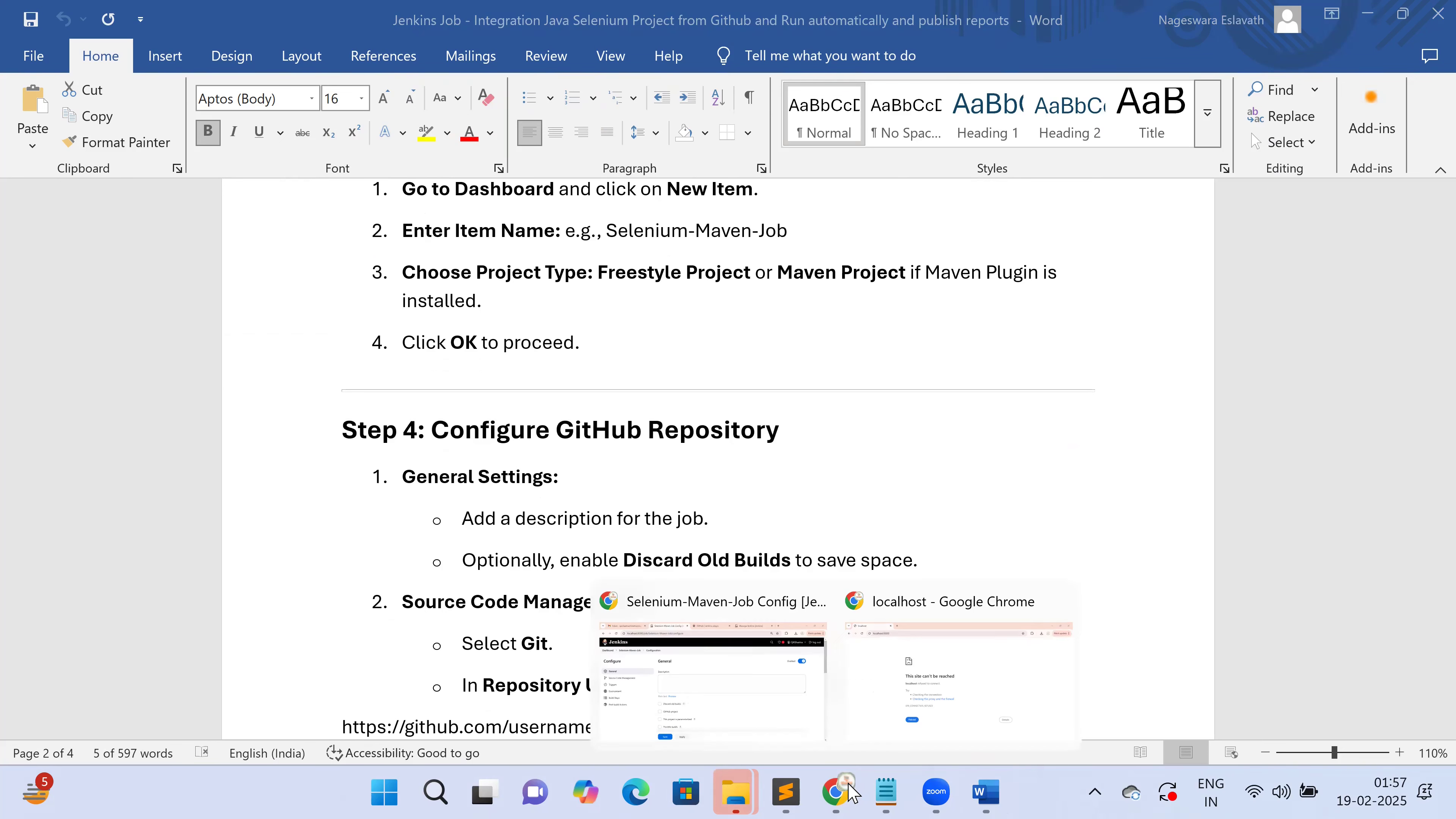
left_click(768, 697)
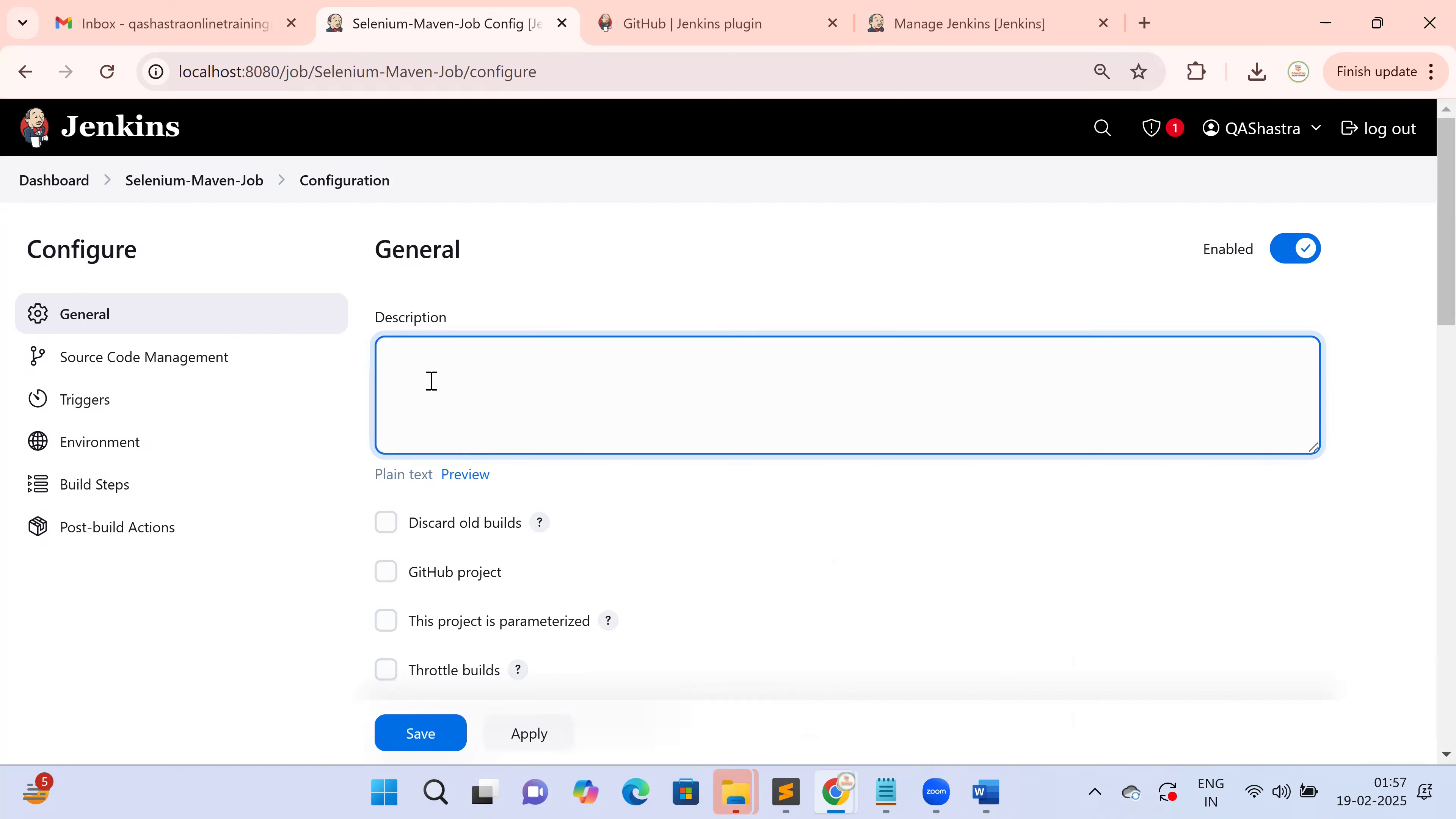
Paste Selenium-Maven-Job as the job description
key("ctrl+v")
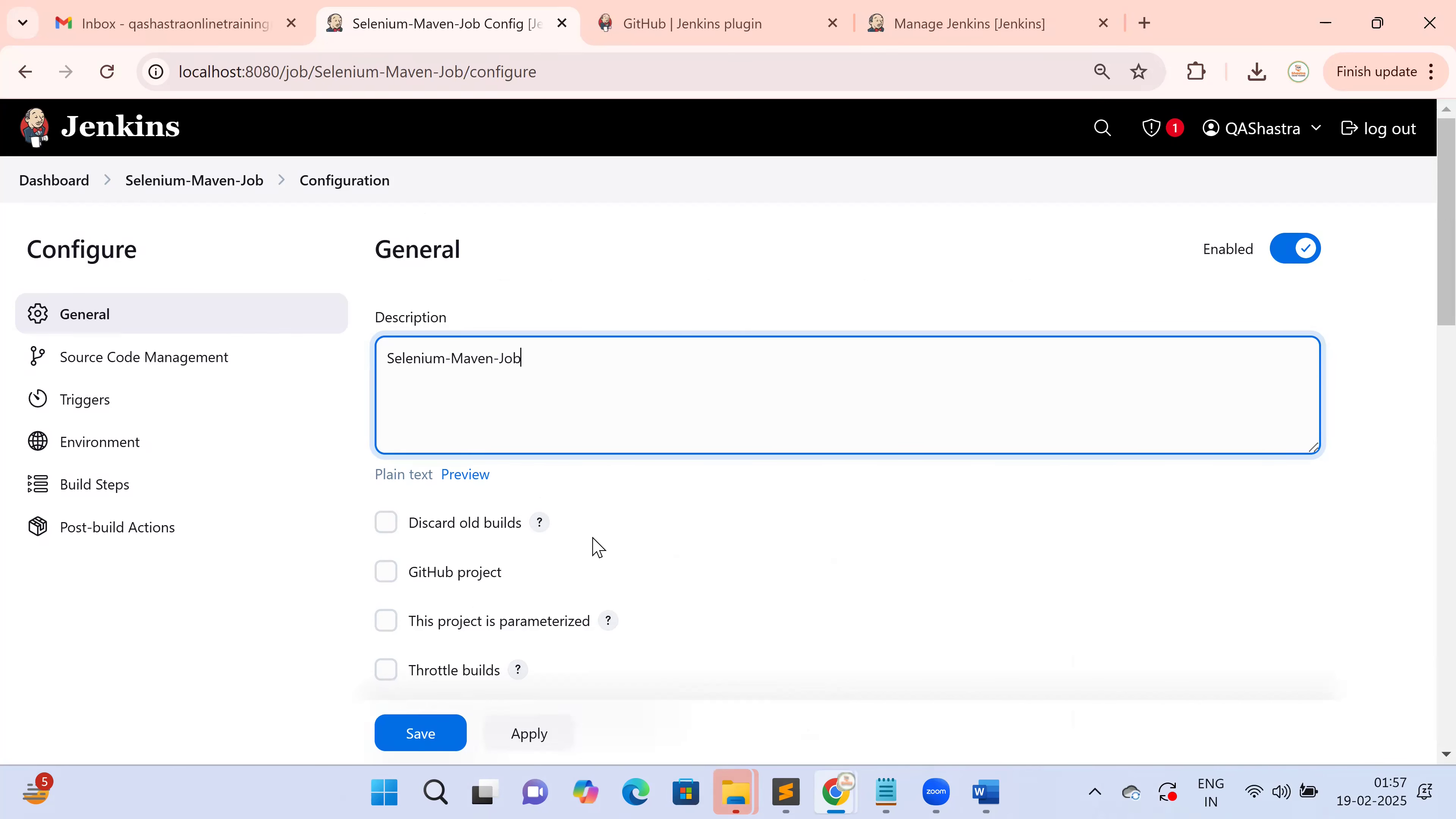
scroll(633, 555, "down", 8)
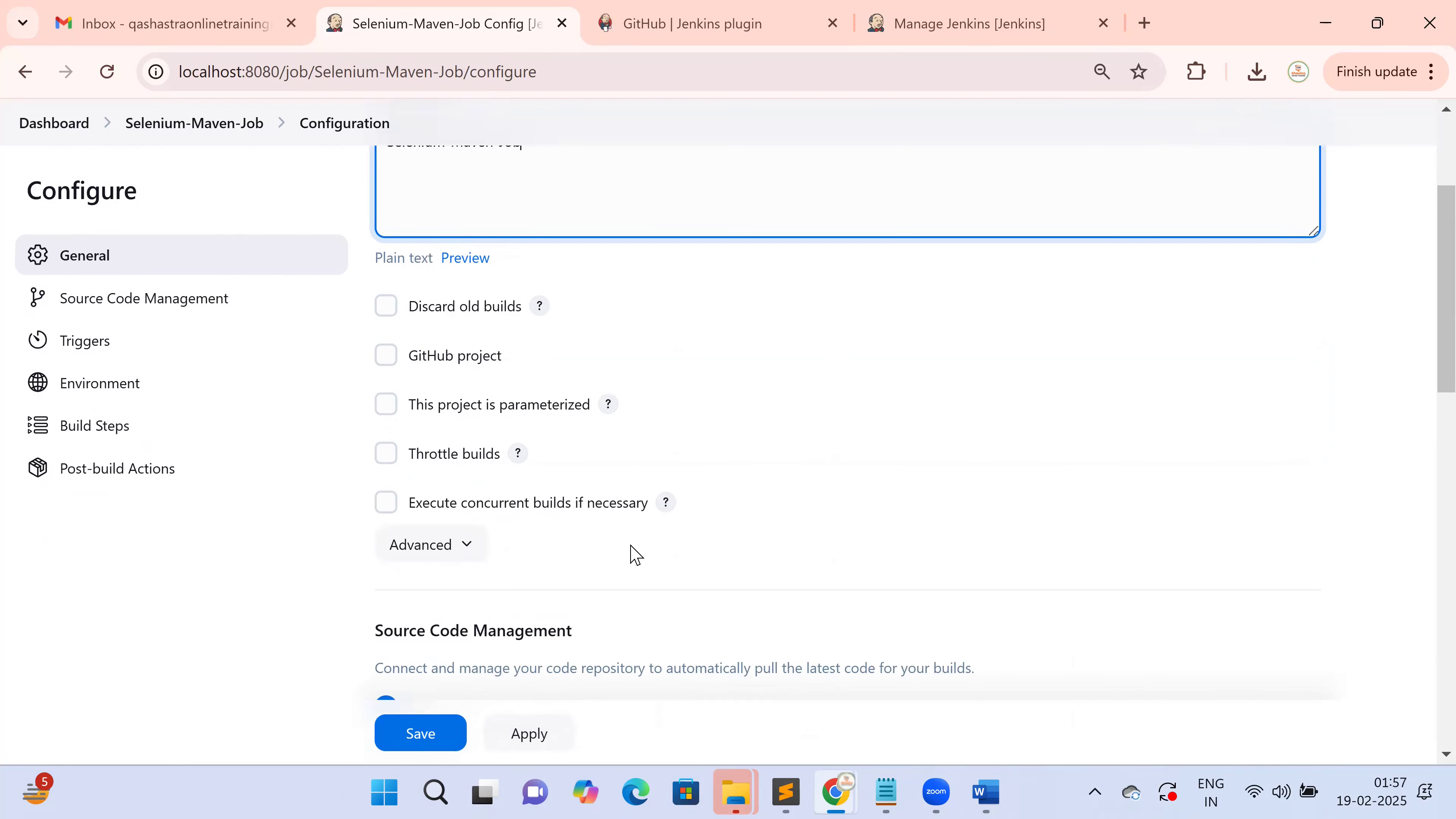
double_click(413, 390)
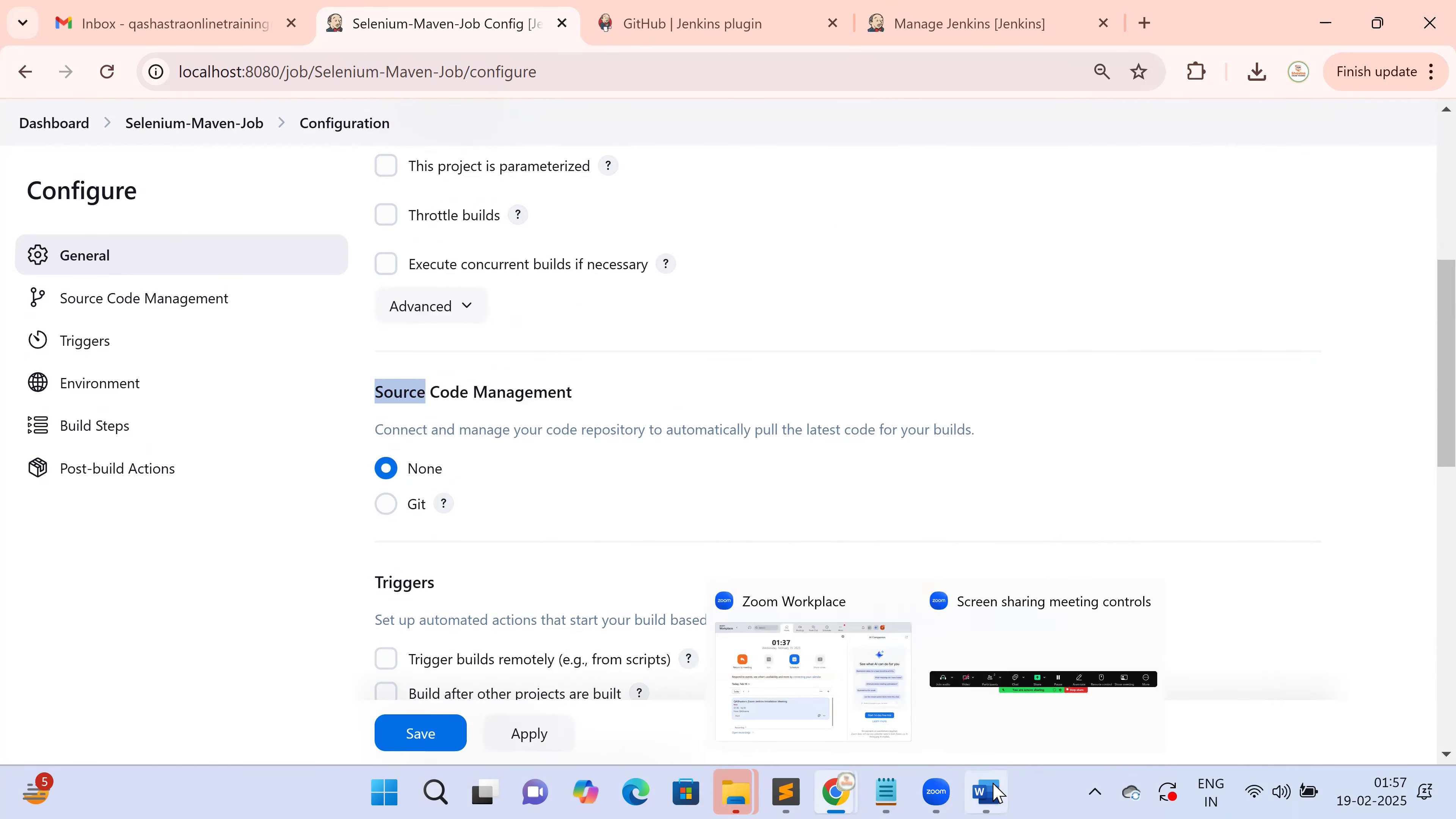
Read the Word guide's Source Code Management instructions, then bring back the job configuration page
left_click(994, 792)
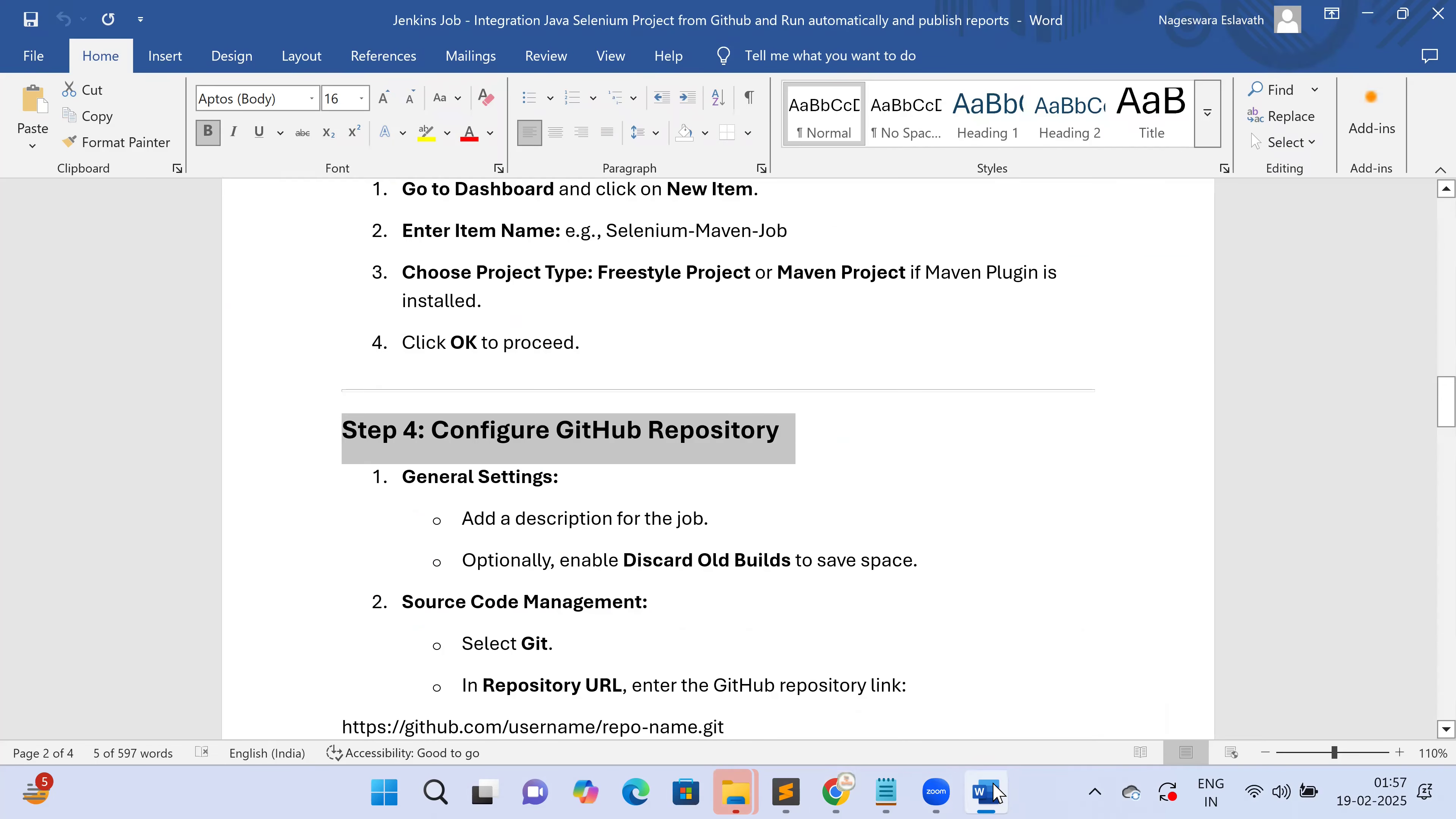
left_click(997, 793)
scroll(534, 620, "down", 3)
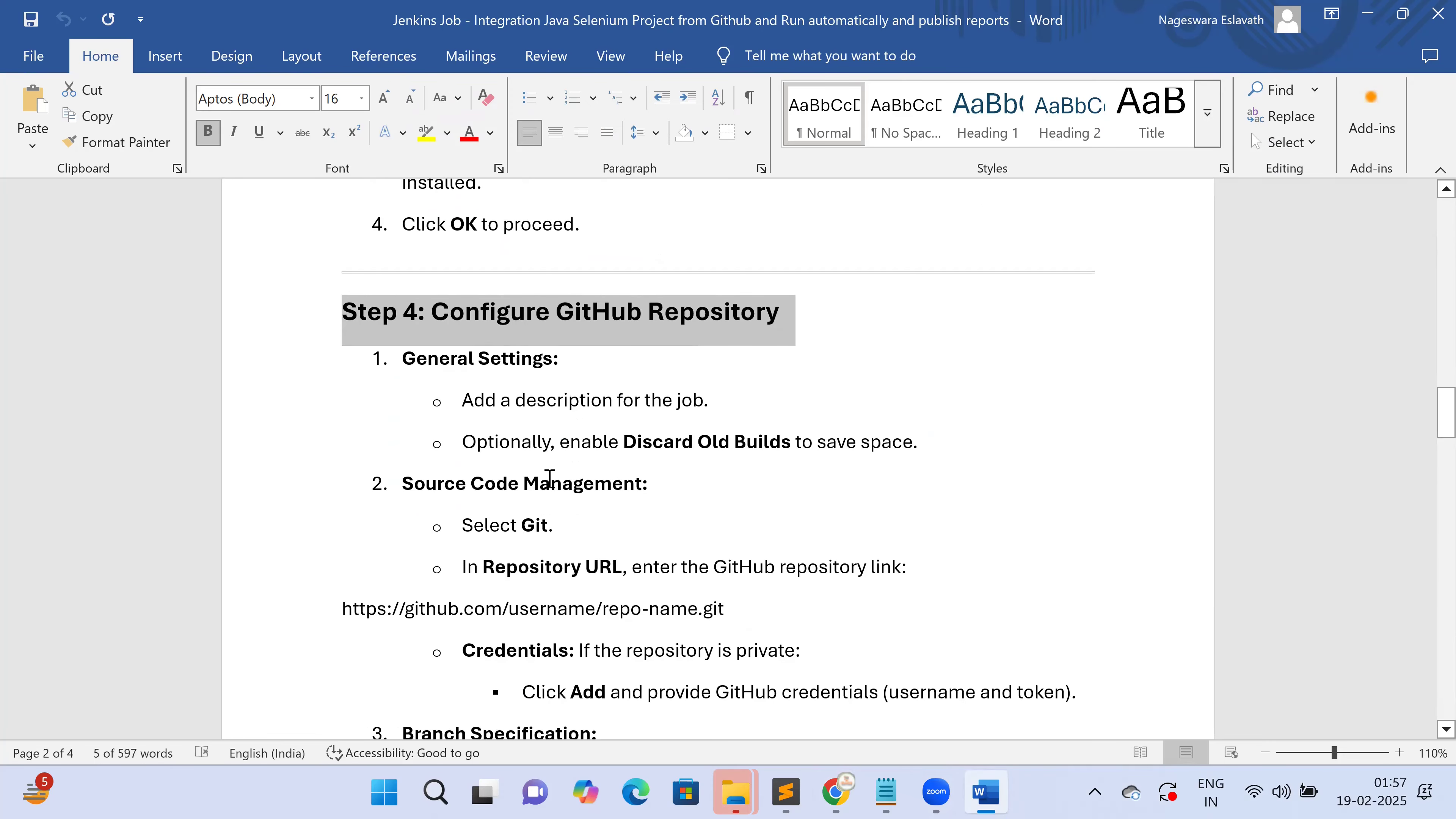
double_click(547, 479)
double_click(508, 525)
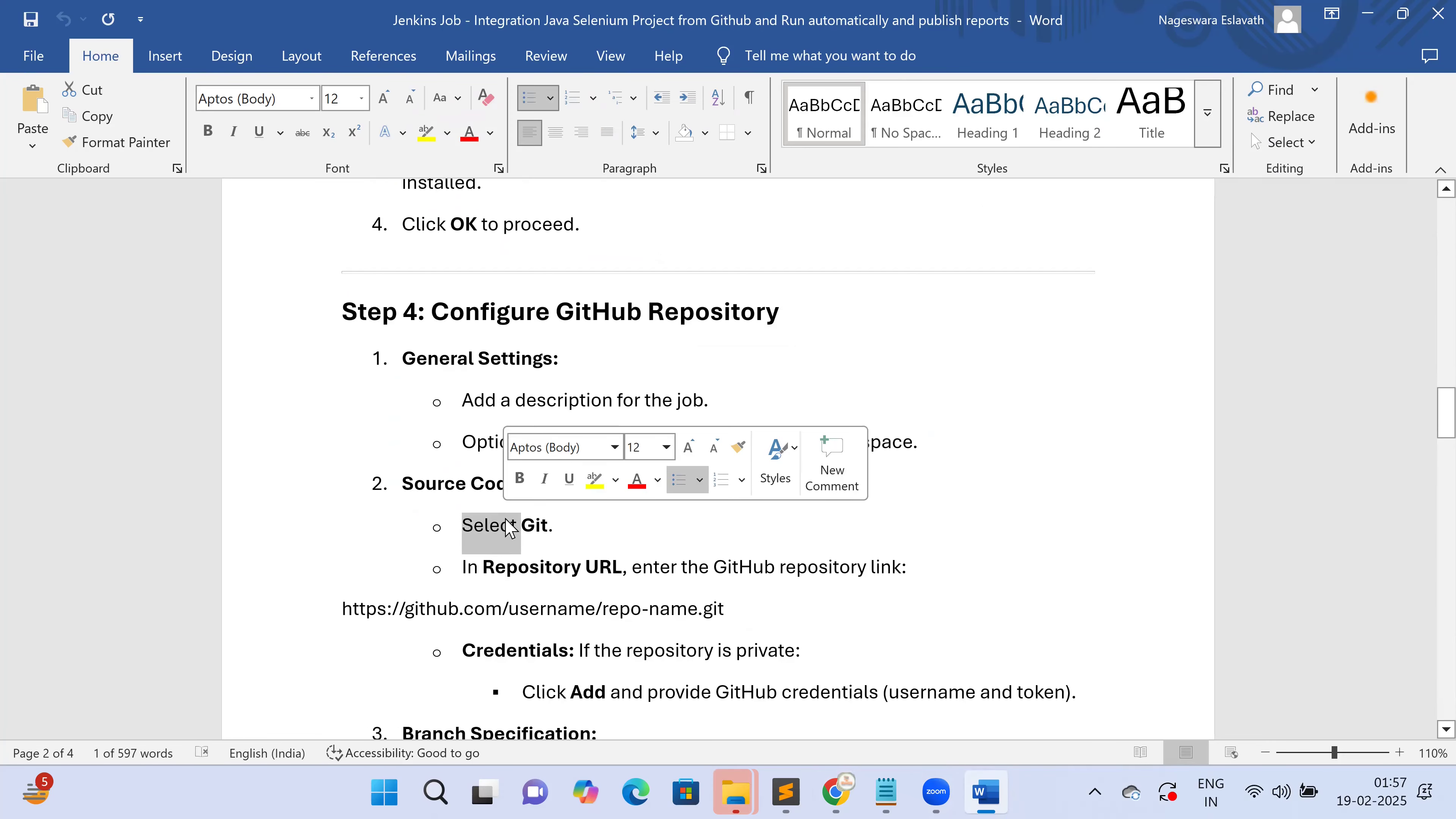
left_click(529, 565)
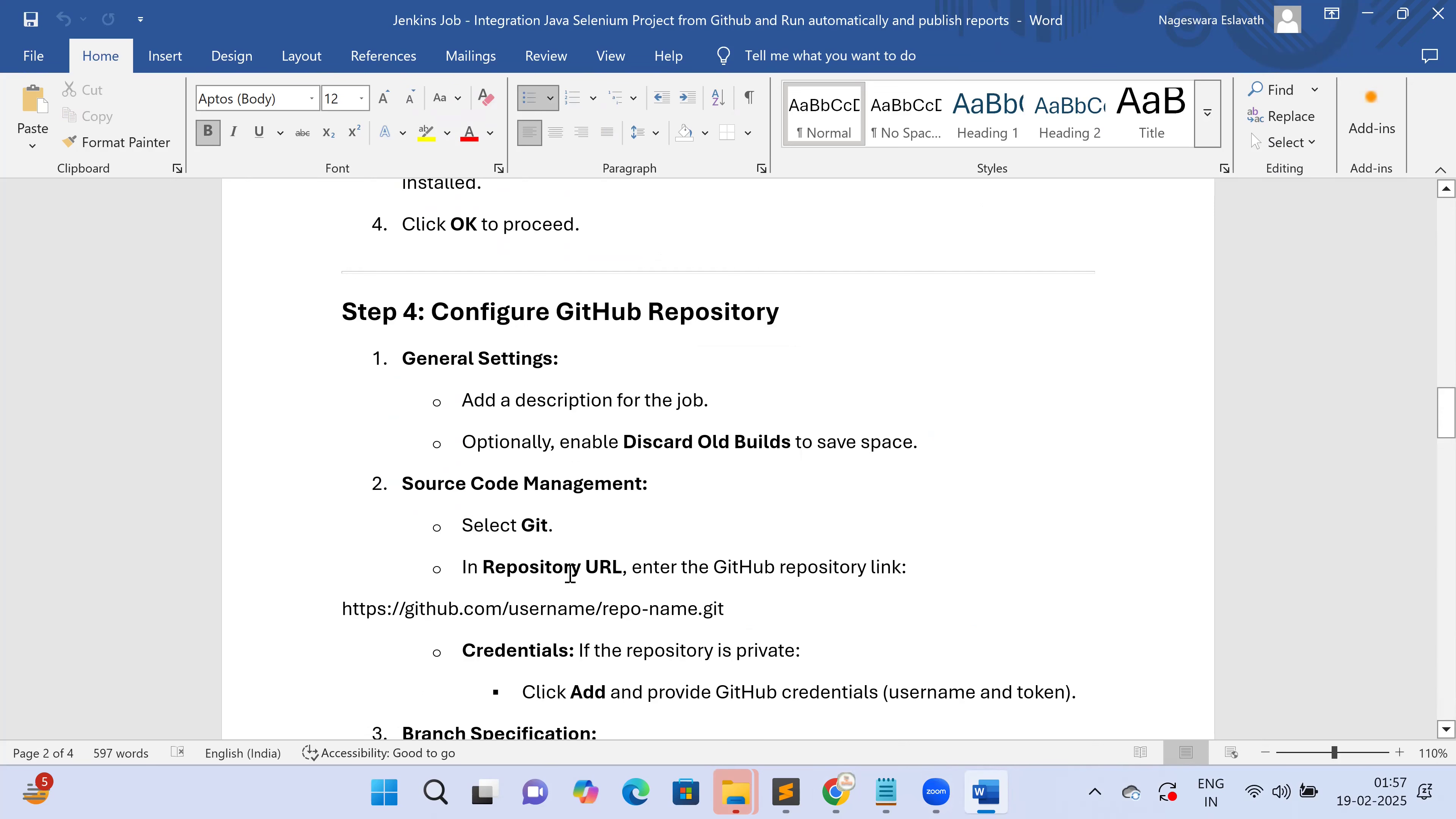
scroll(790, 623, "down", 2)
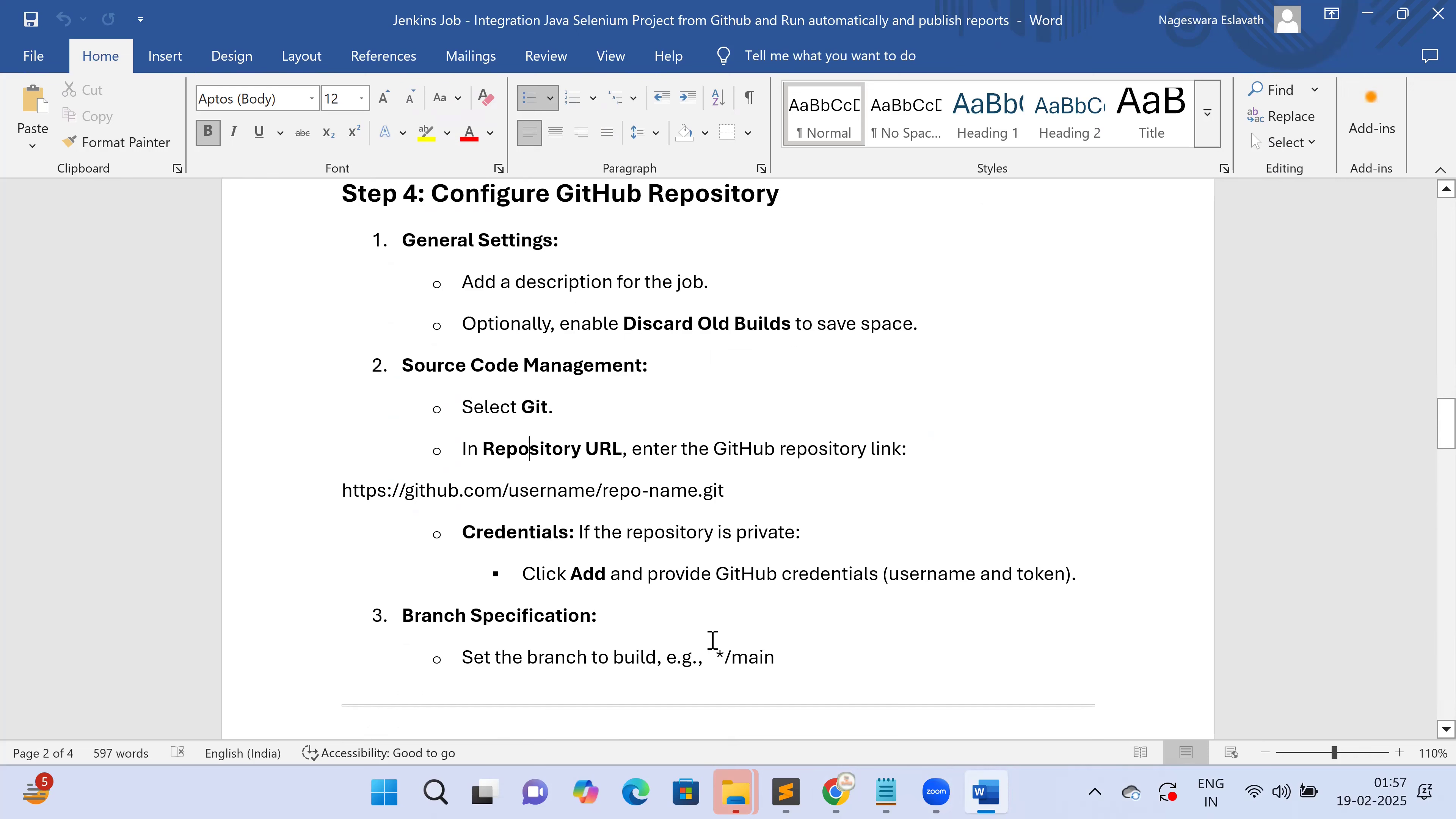
left_click_drag(475, 629, 831, 699)
scroll(843, 639, "down", 2)
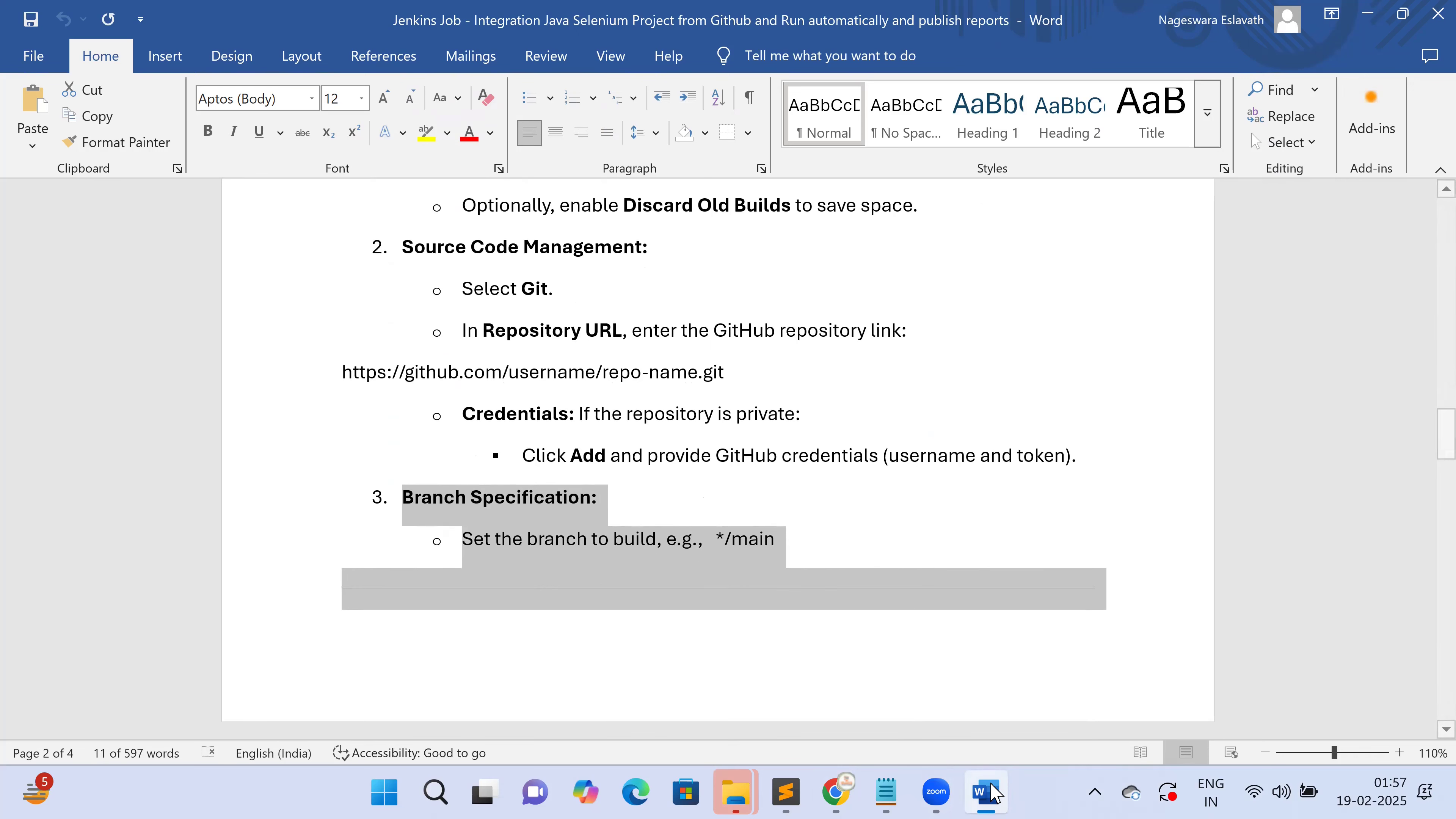
left_click(847, 793)
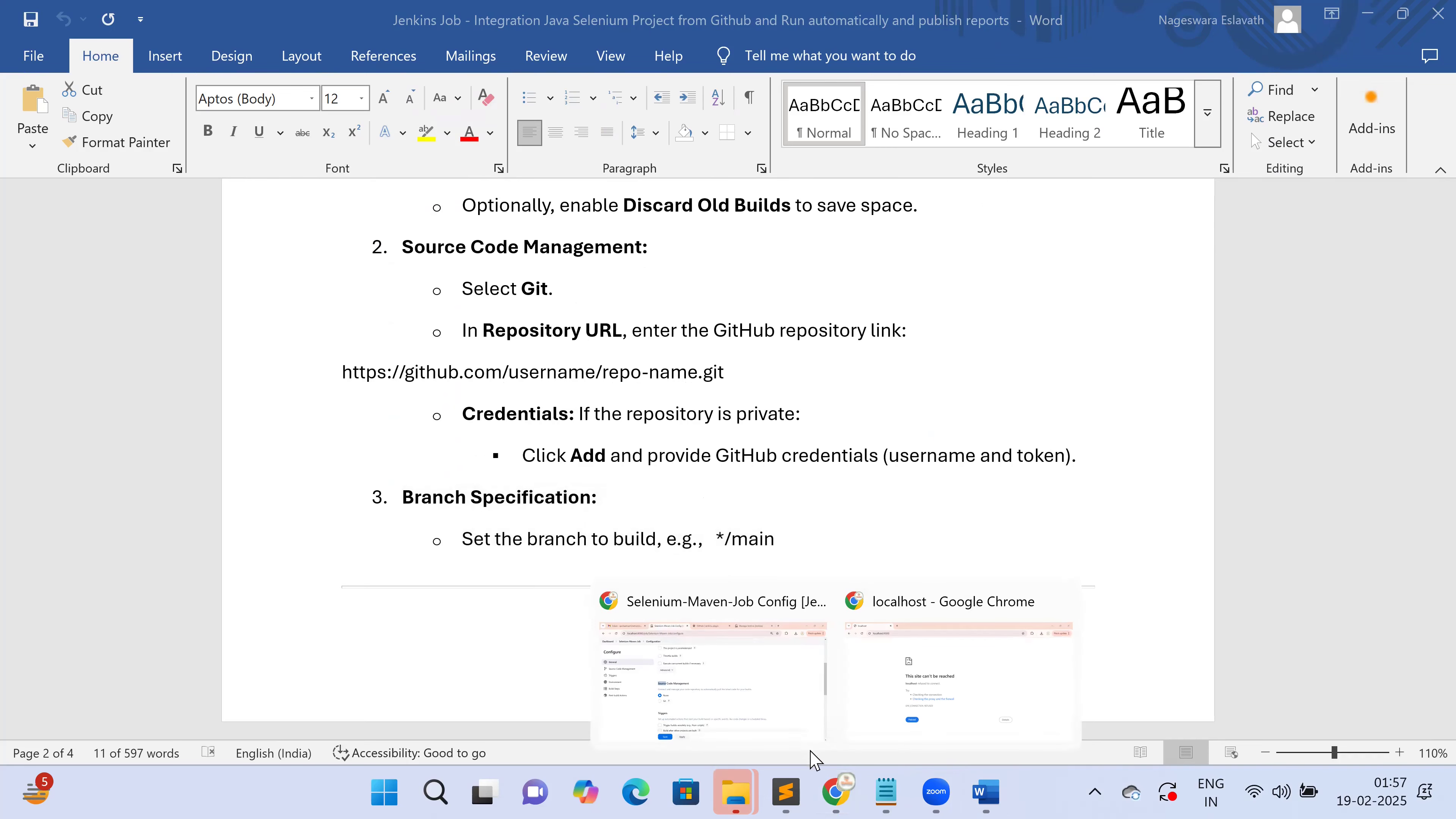
left_click(760, 694)
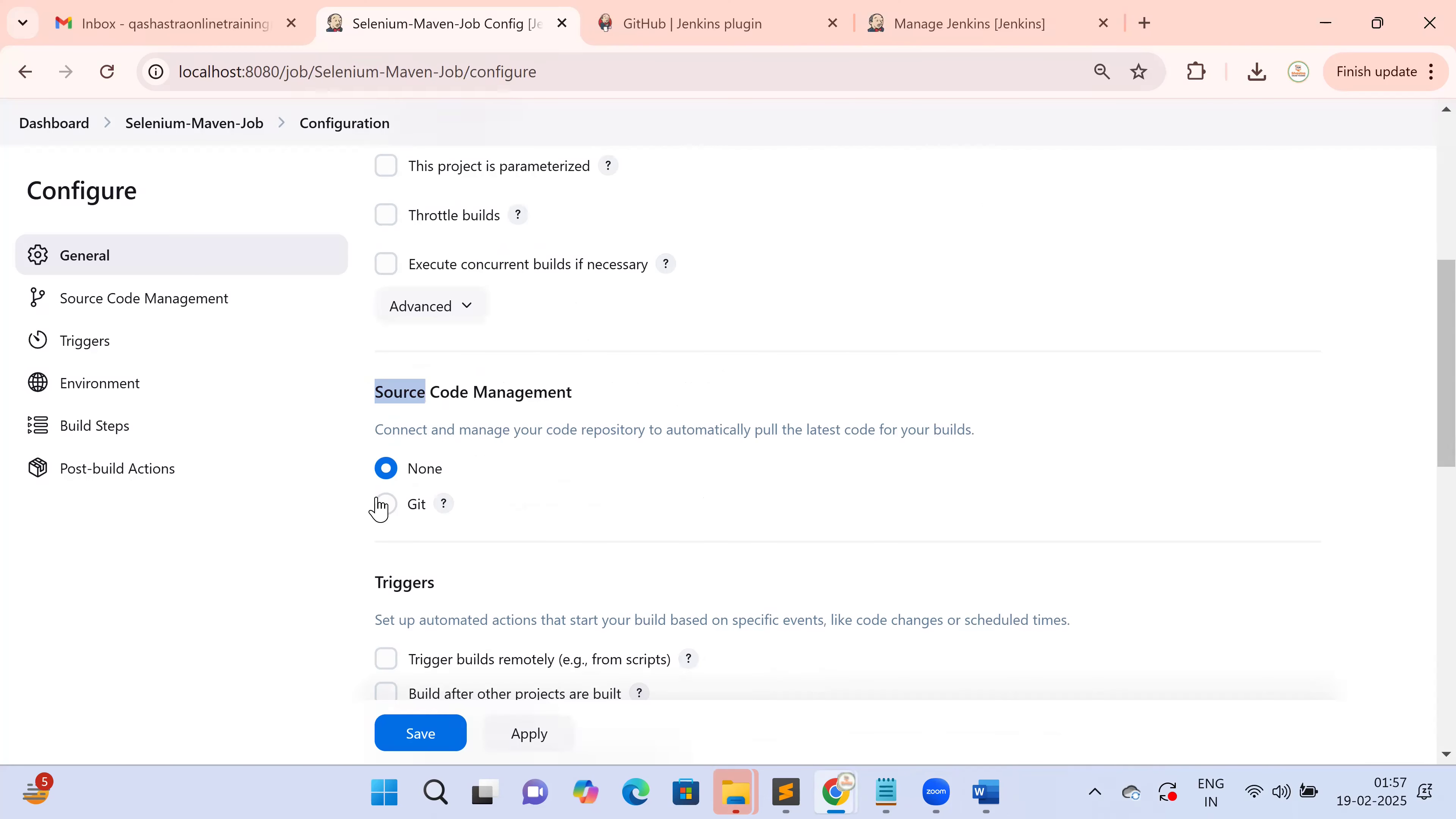
Choose Git under Source Code Management for Selenium-Maven-Job
left_click(410, 385)
scroll(410, 385, "up", 5)
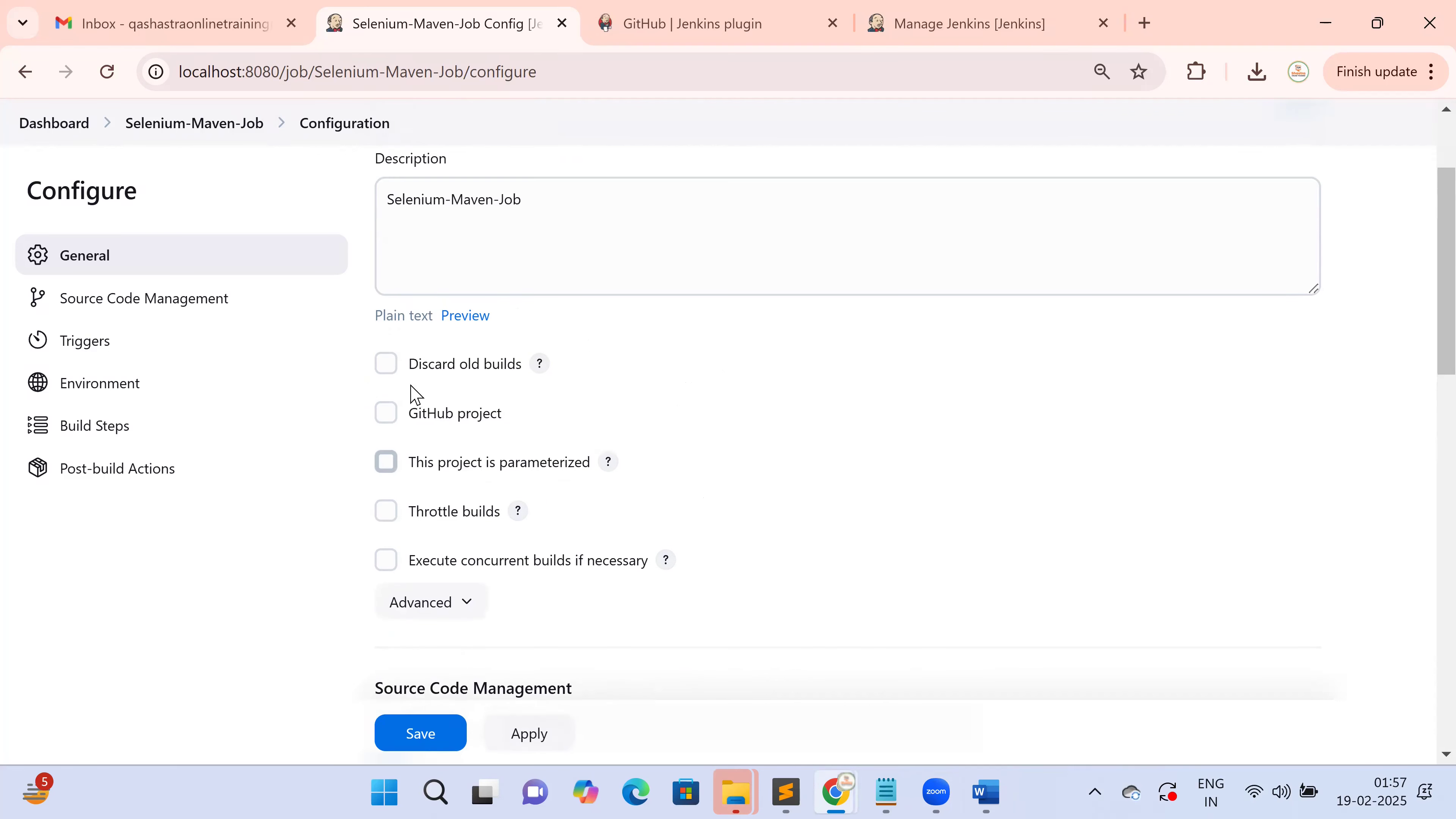
scroll(424, 436, "down", 5)
triple_click(404, 403)
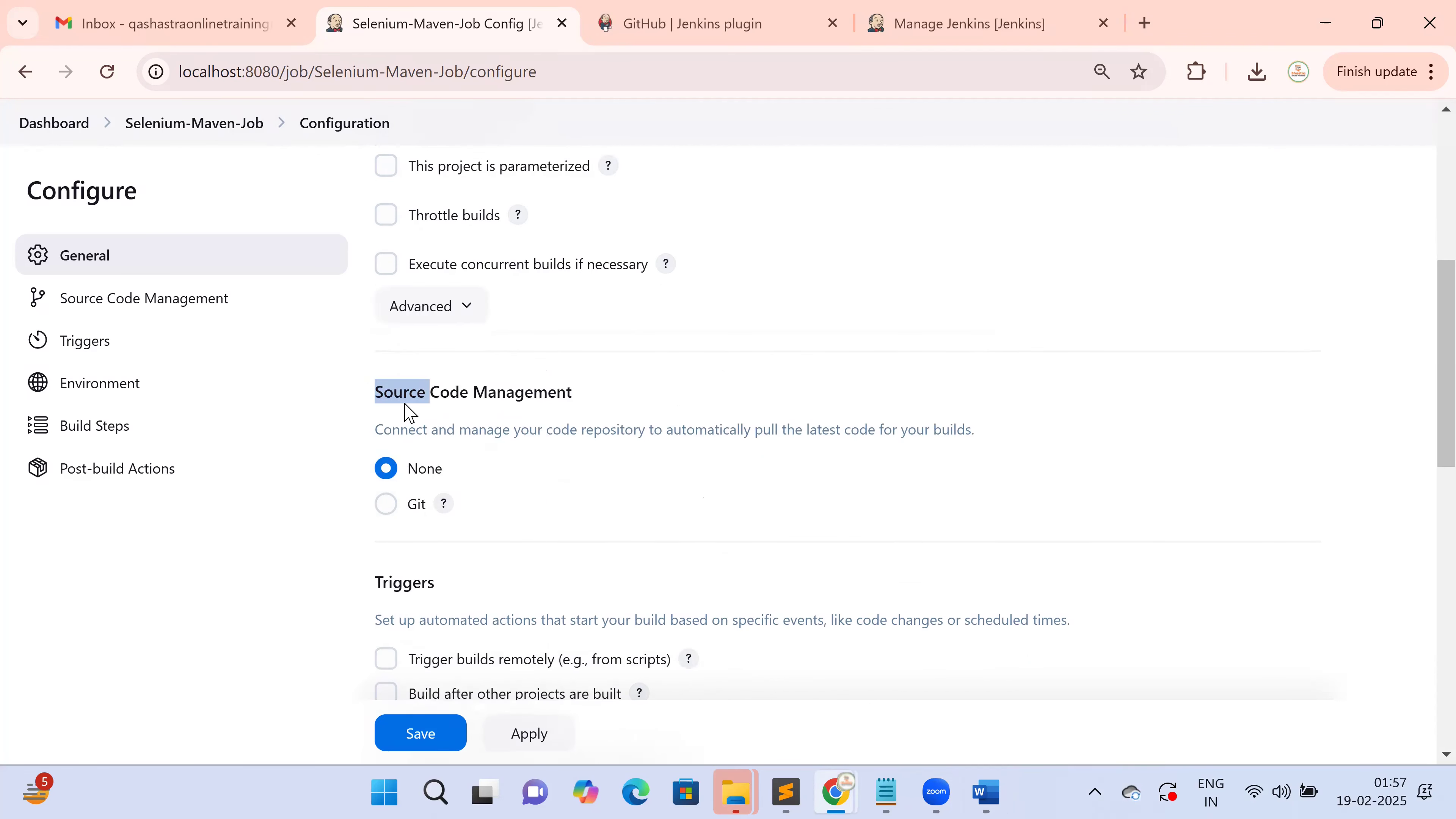
left_click(387, 506)
scroll(624, 559, "down", 4)
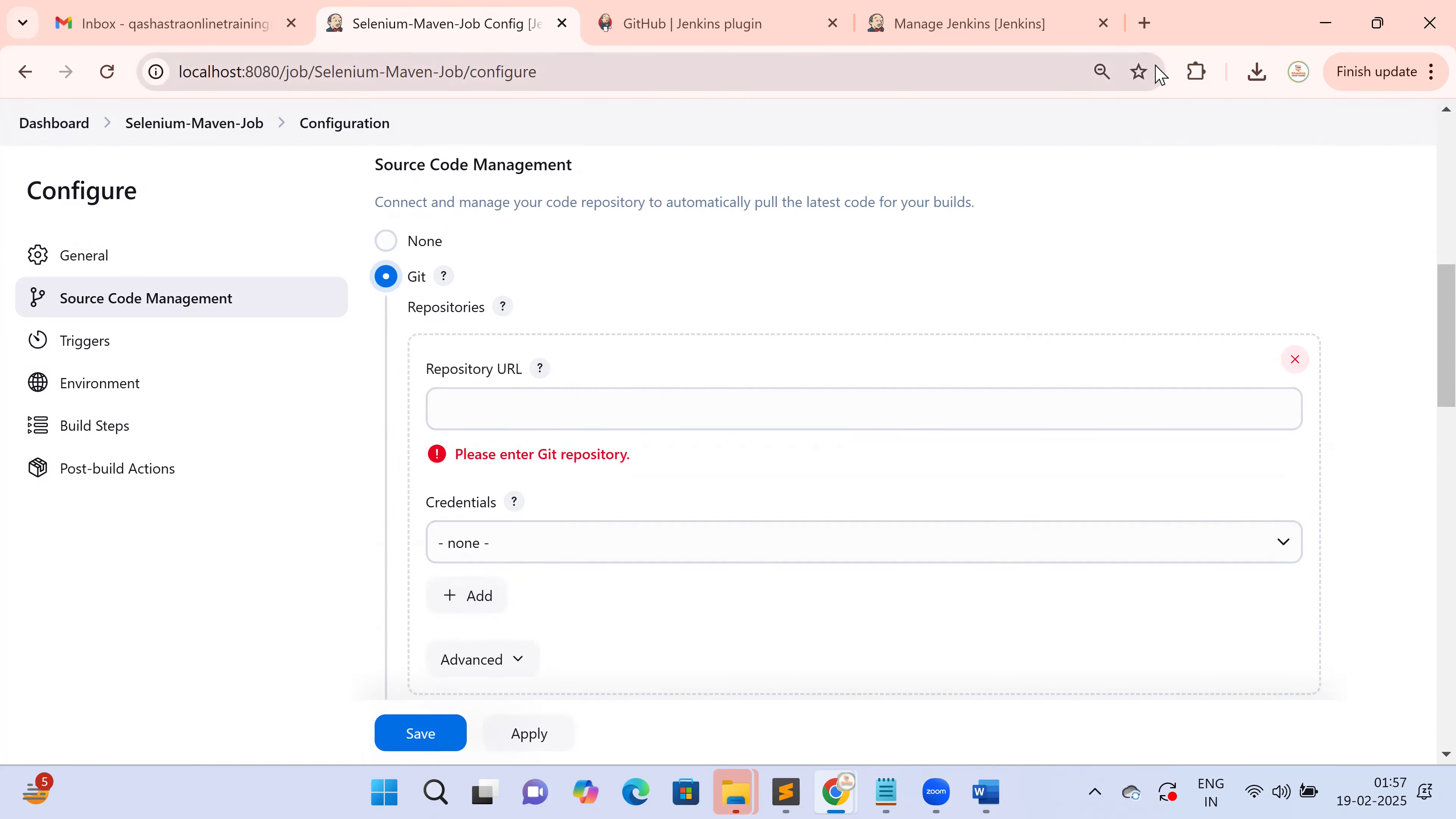
Copy the InitialBDDPageObjectModel HTTPS clone URL from GitHub in a new tab, then go back to Jenkins
left_click(1153, 29)
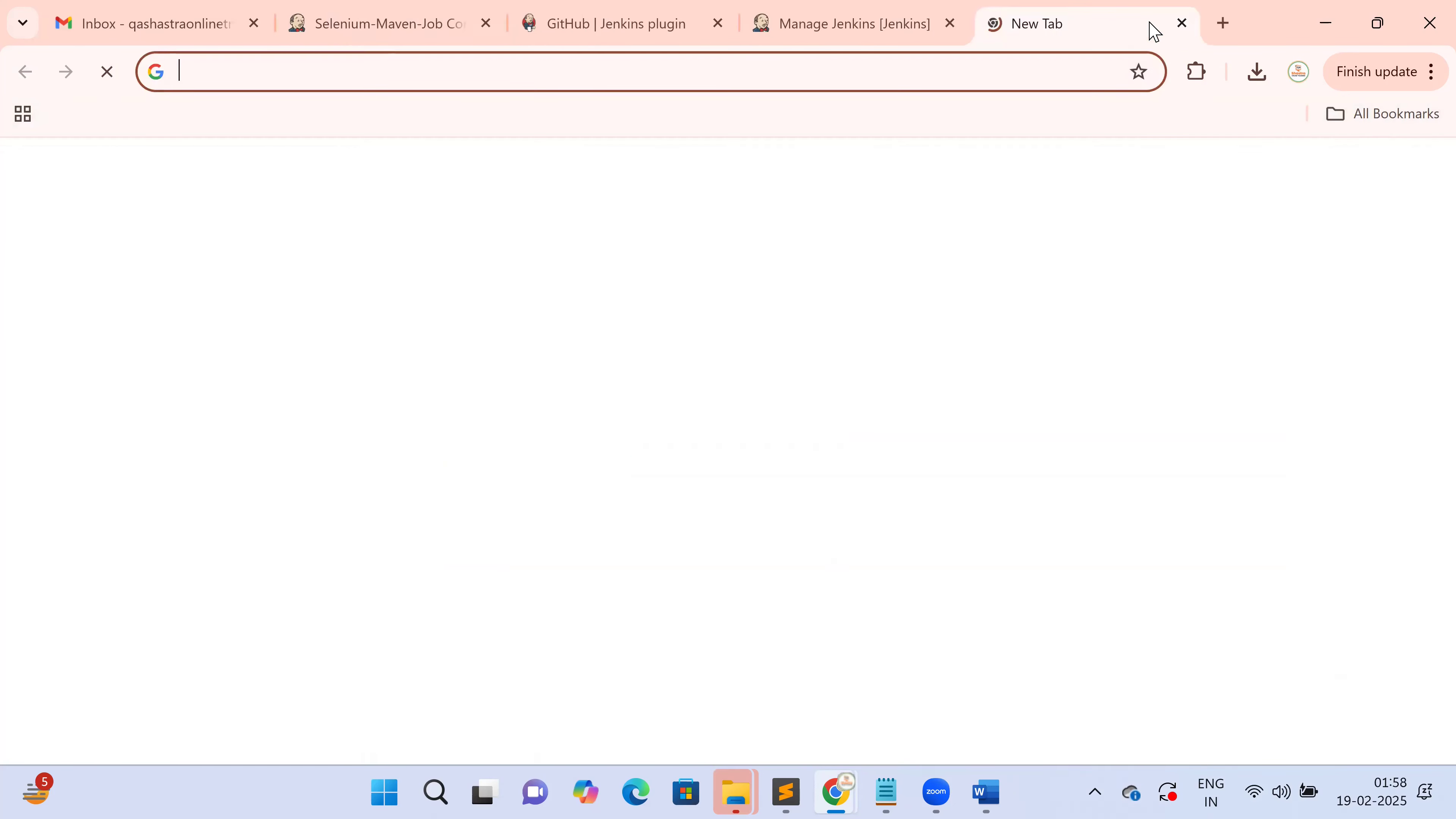
type("gi")
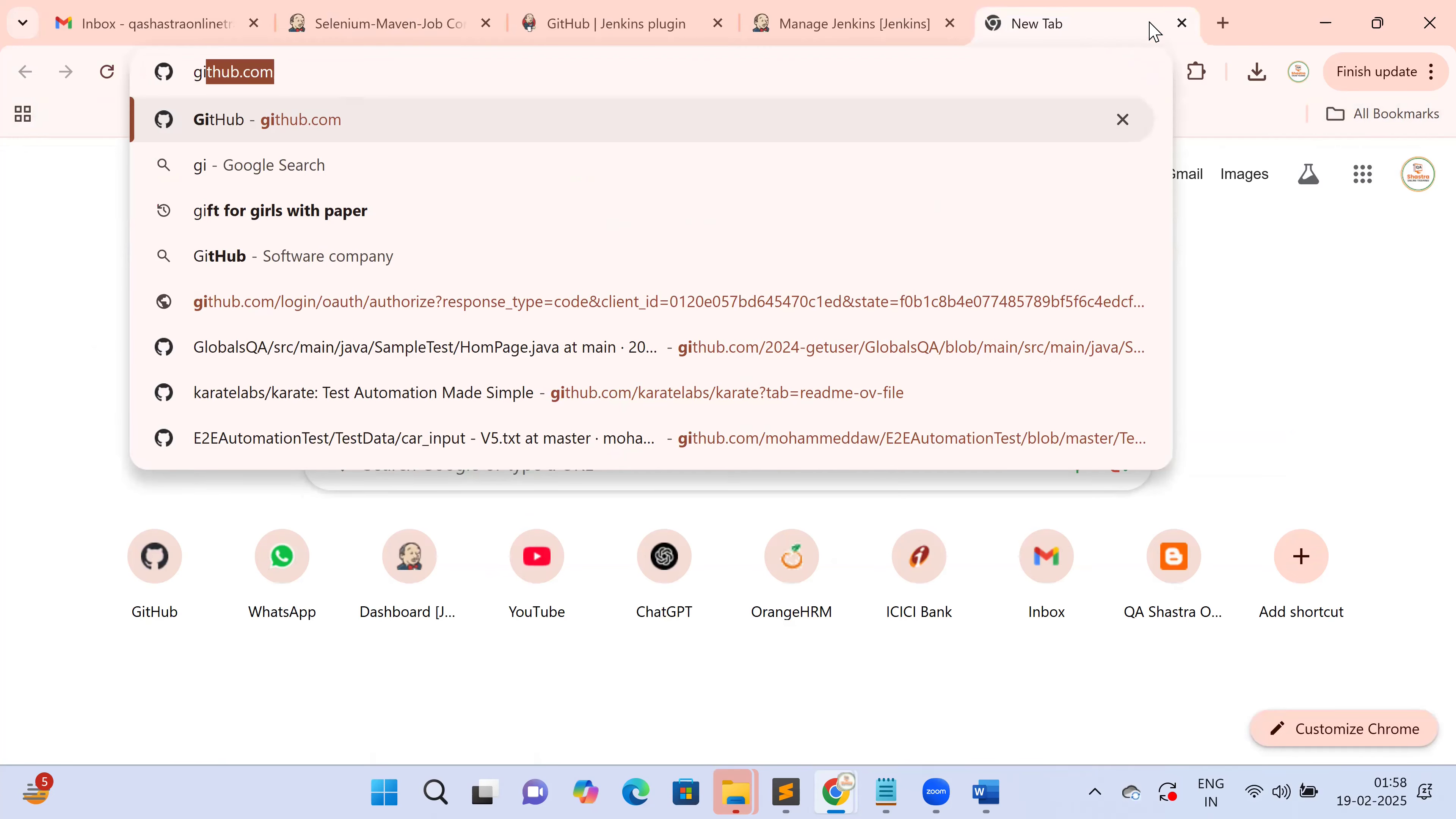
type("thub")
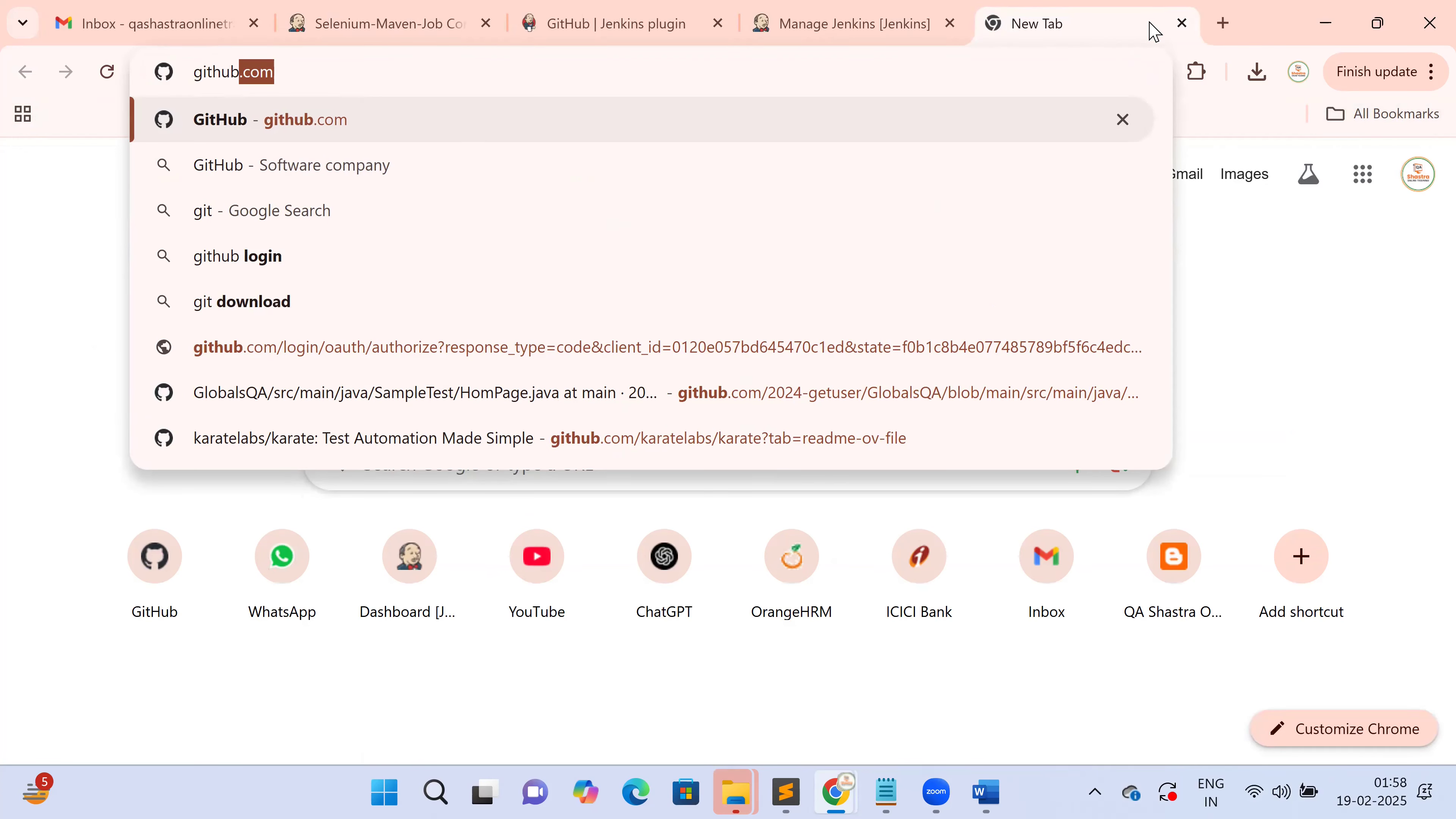
key("Return")
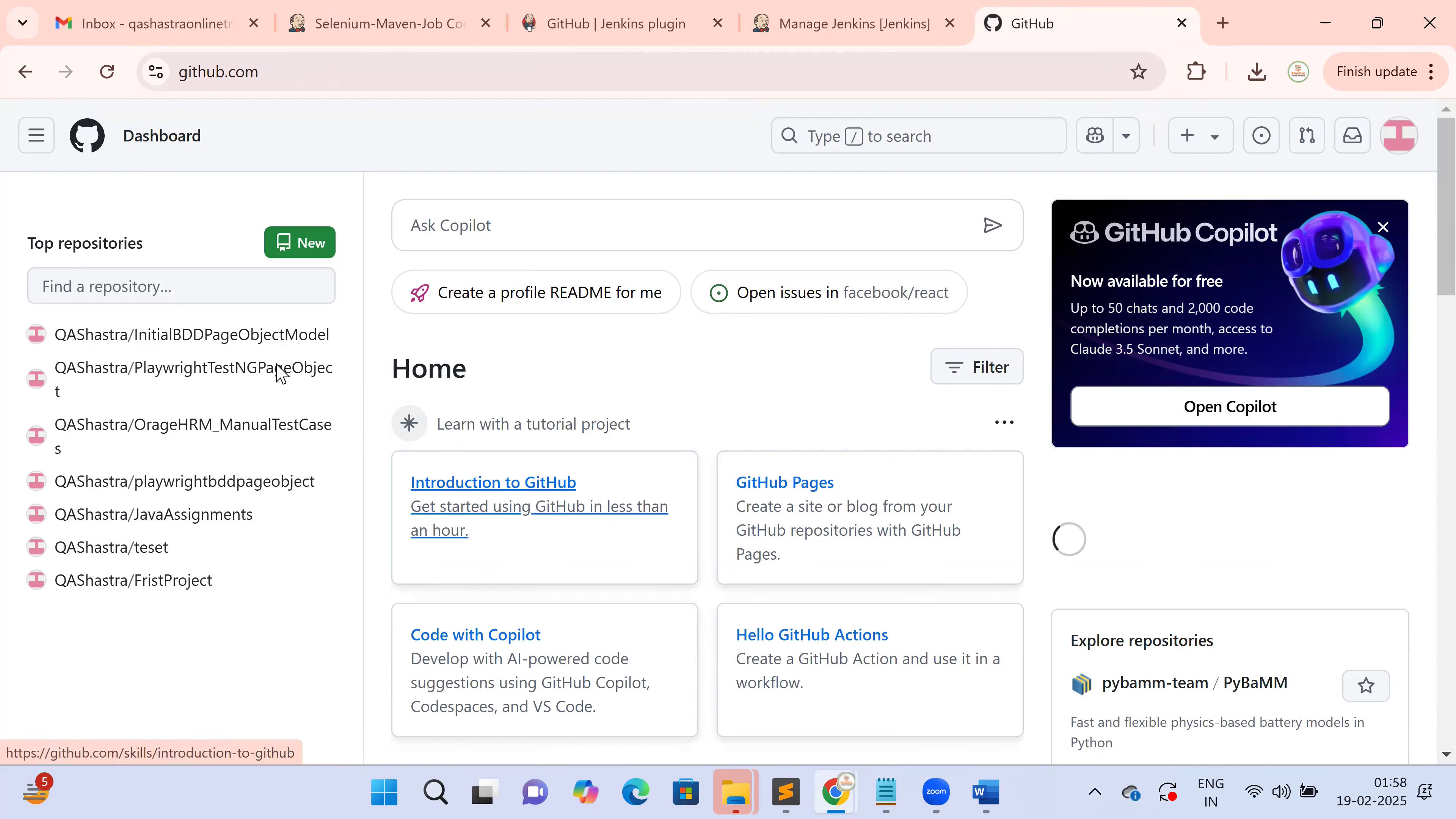
left_click(263, 343)
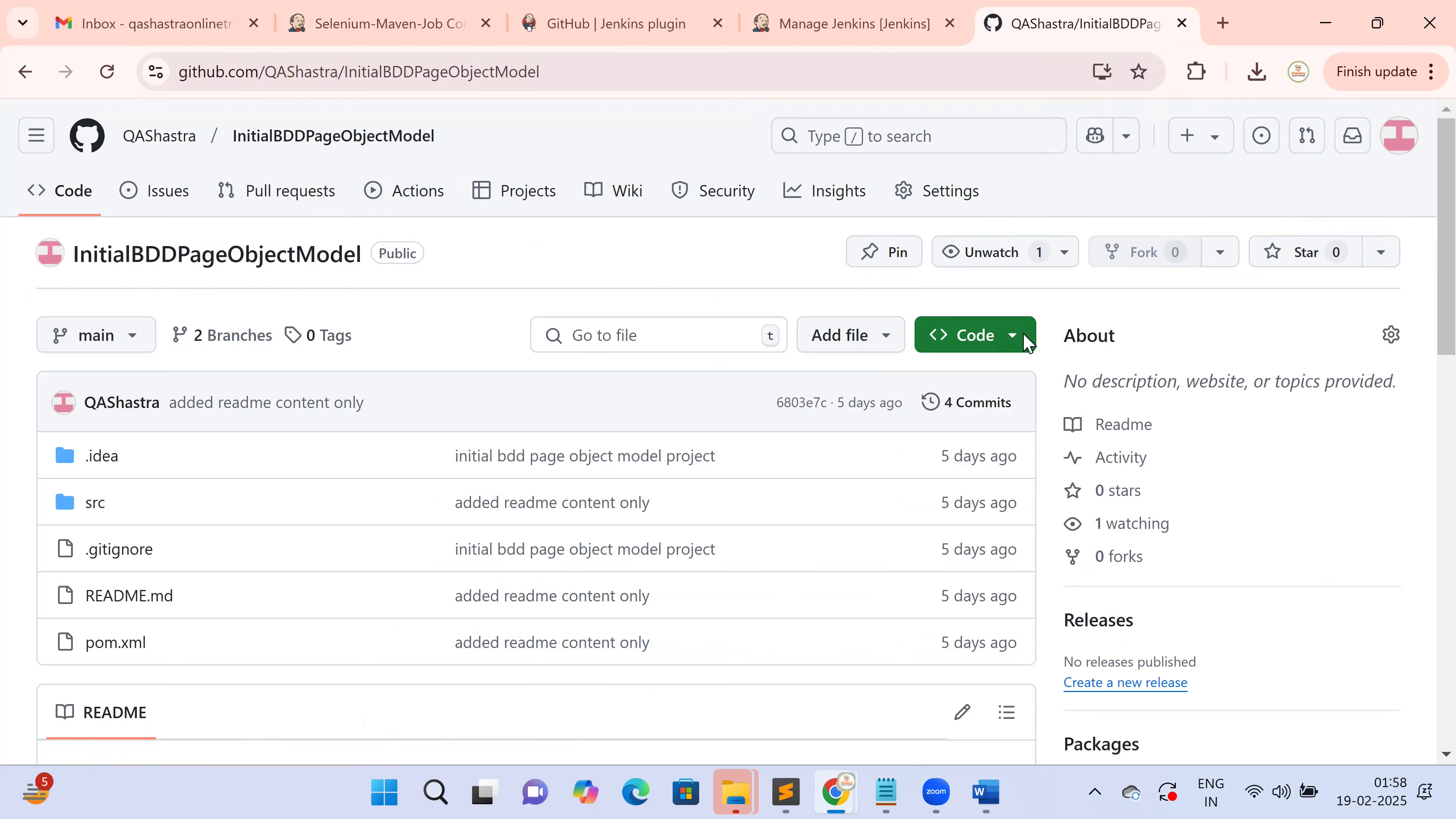
left_click(1026, 343)
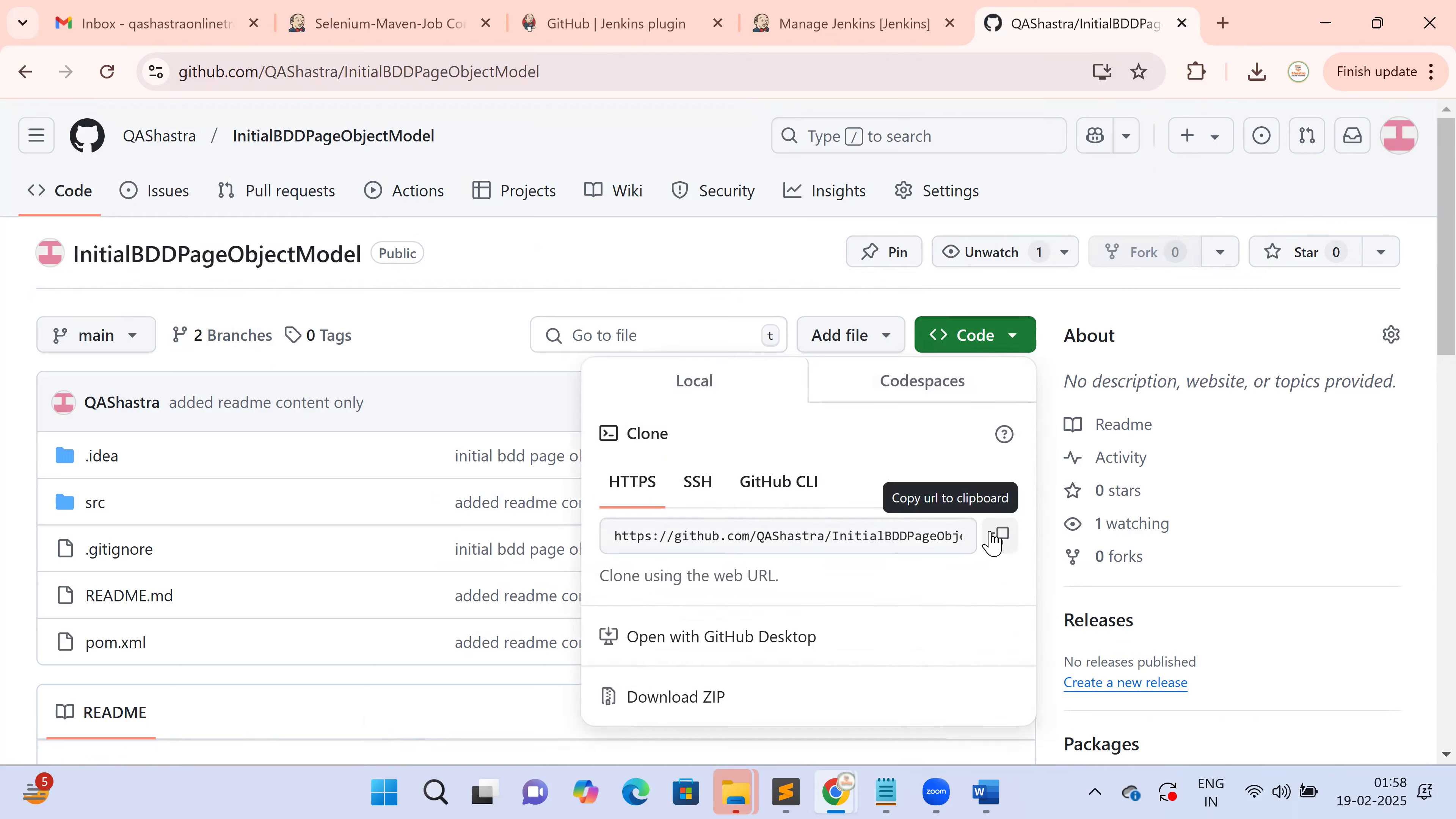
left_click(997, 537)
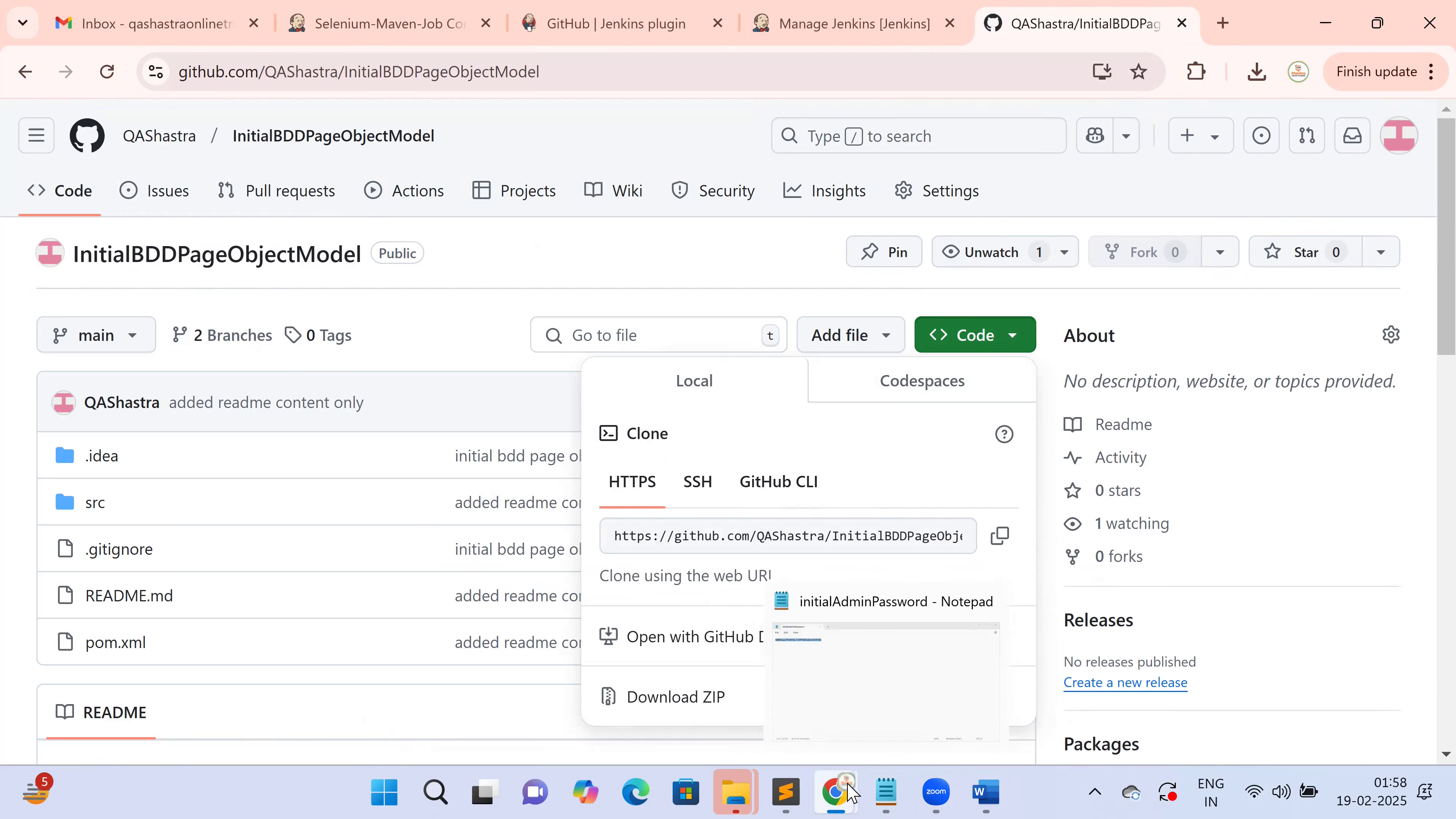
mouse_move(835, 794)
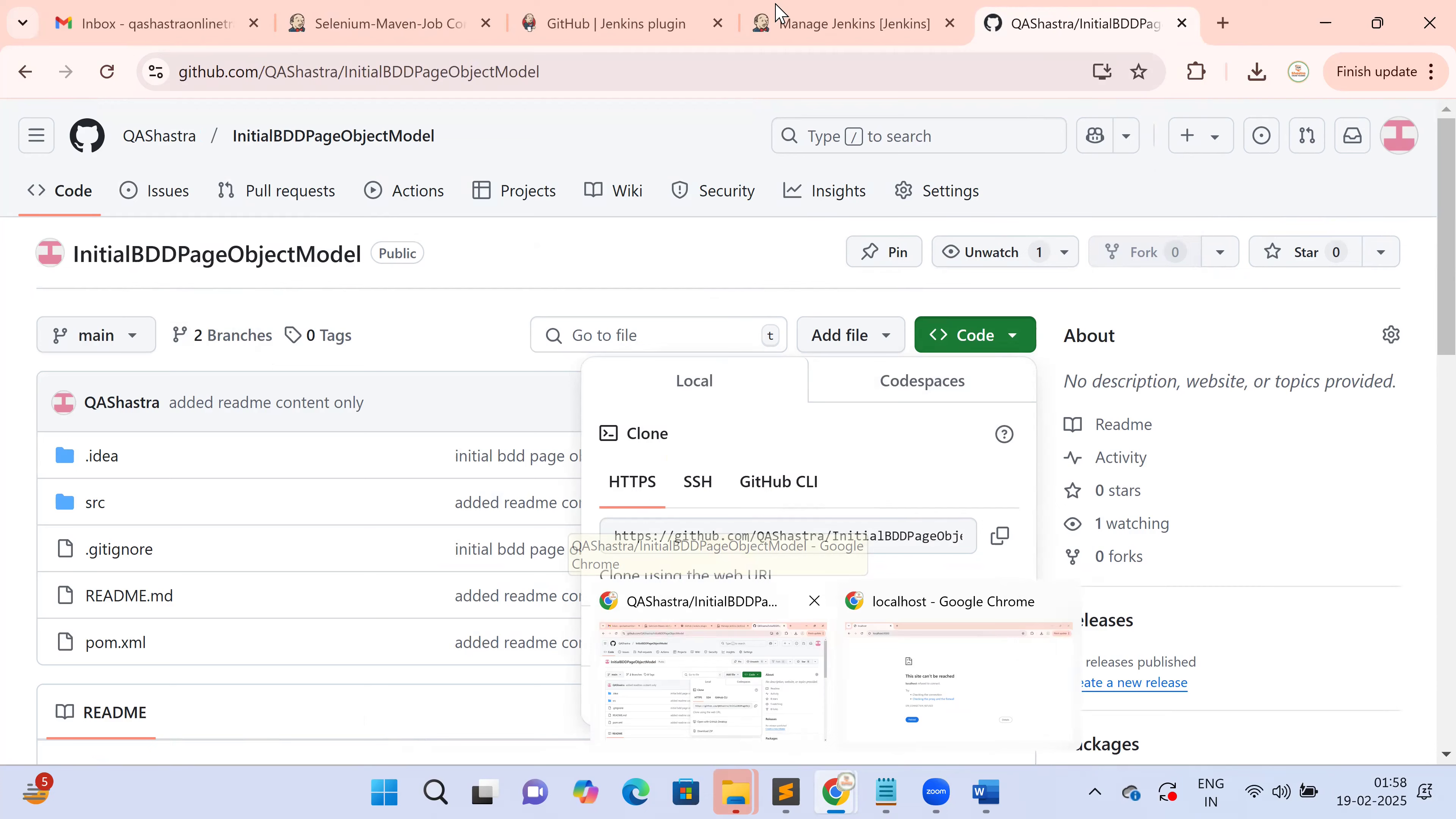
left_click(790, 11)
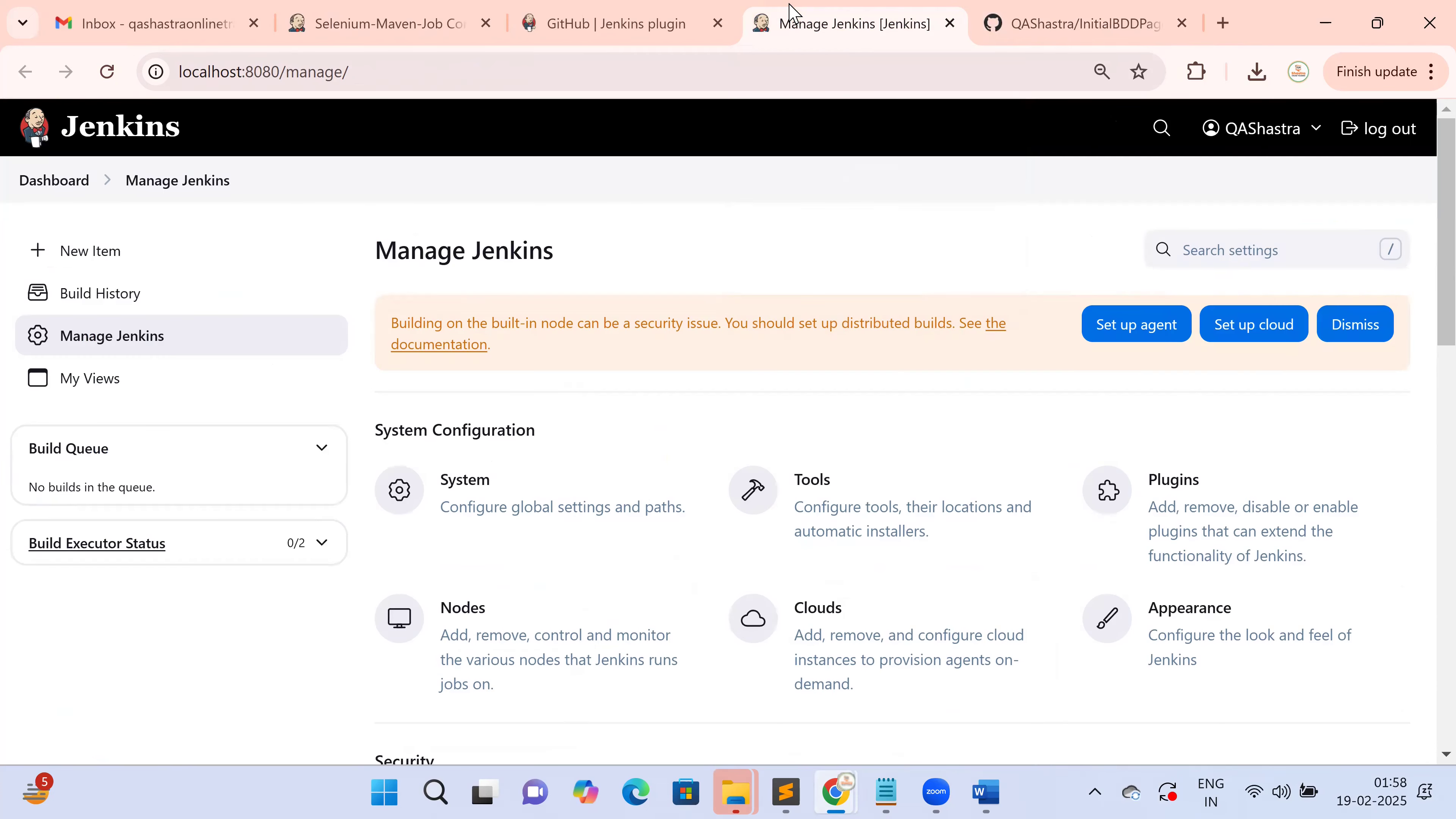
left_click(657, 29)
left_click(409, 28)
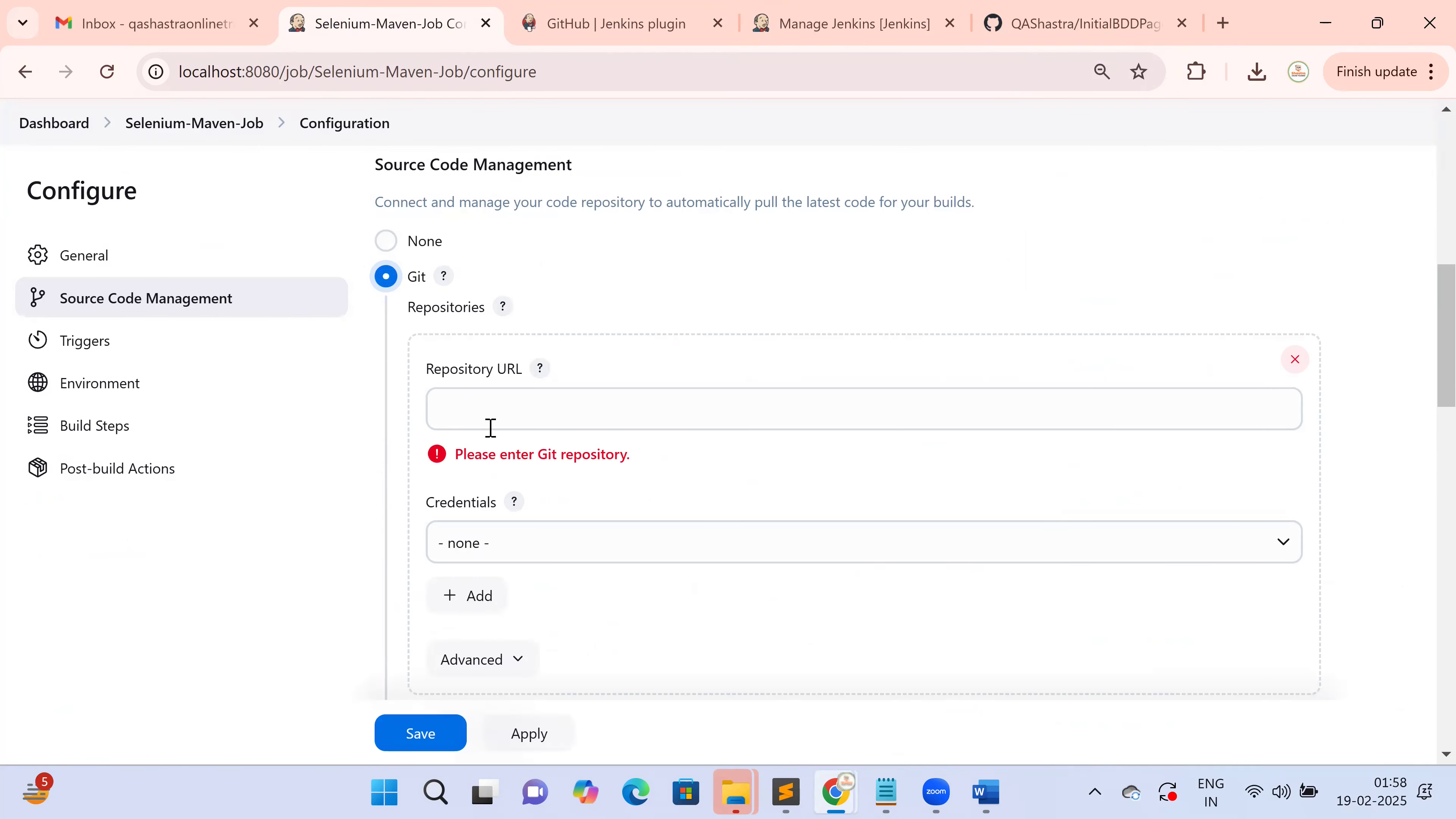
left_click(496, 404)
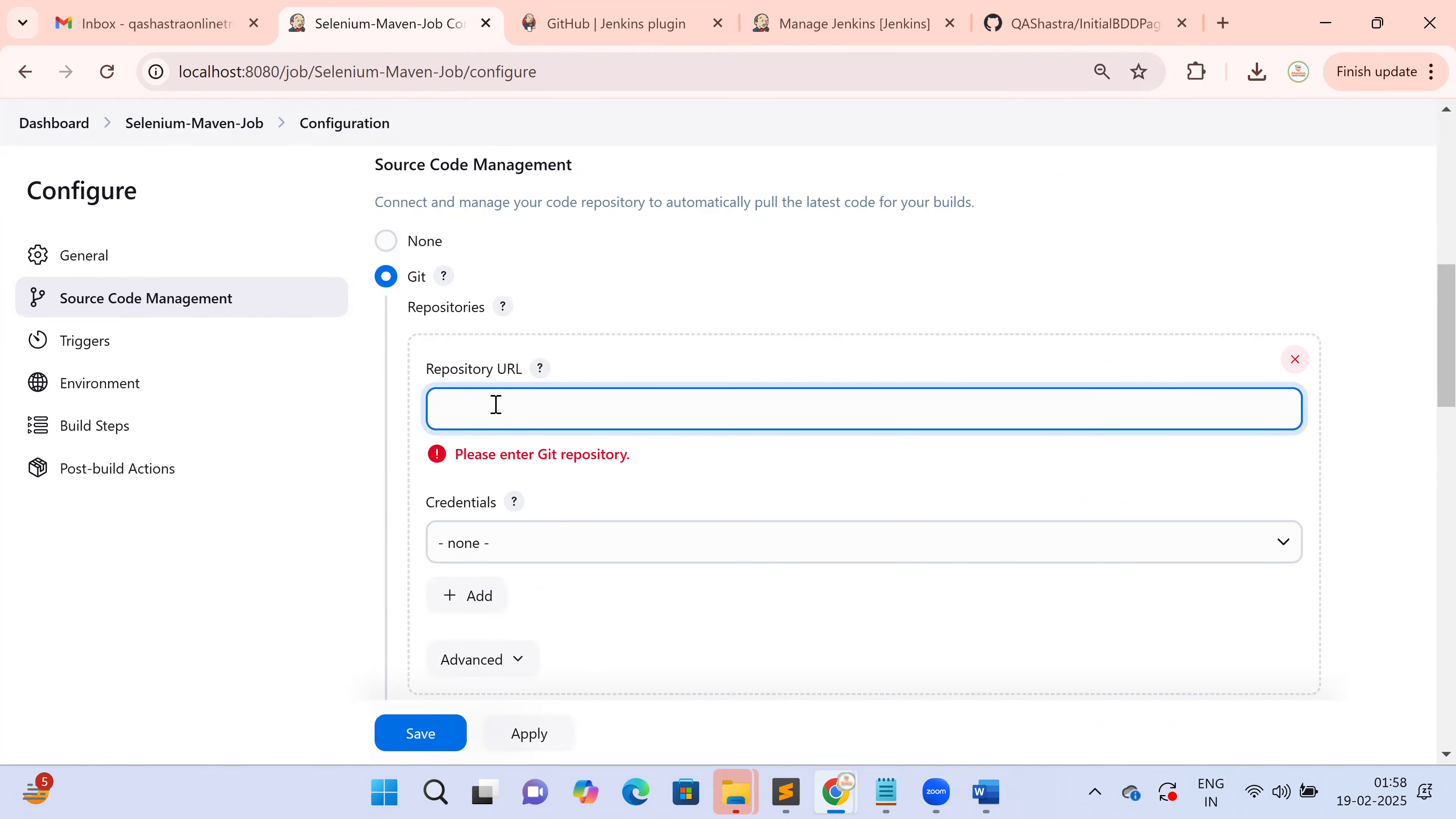
key("ctrl+v")
left_click(379, 556)
Check the Credentials list, leaving it as none, and review the Branch field before returning to GitHub
scroll(385, 559, "down", 5)
scroll(780, 446, "down", 15)
scroll(780, 445, "up", 10)
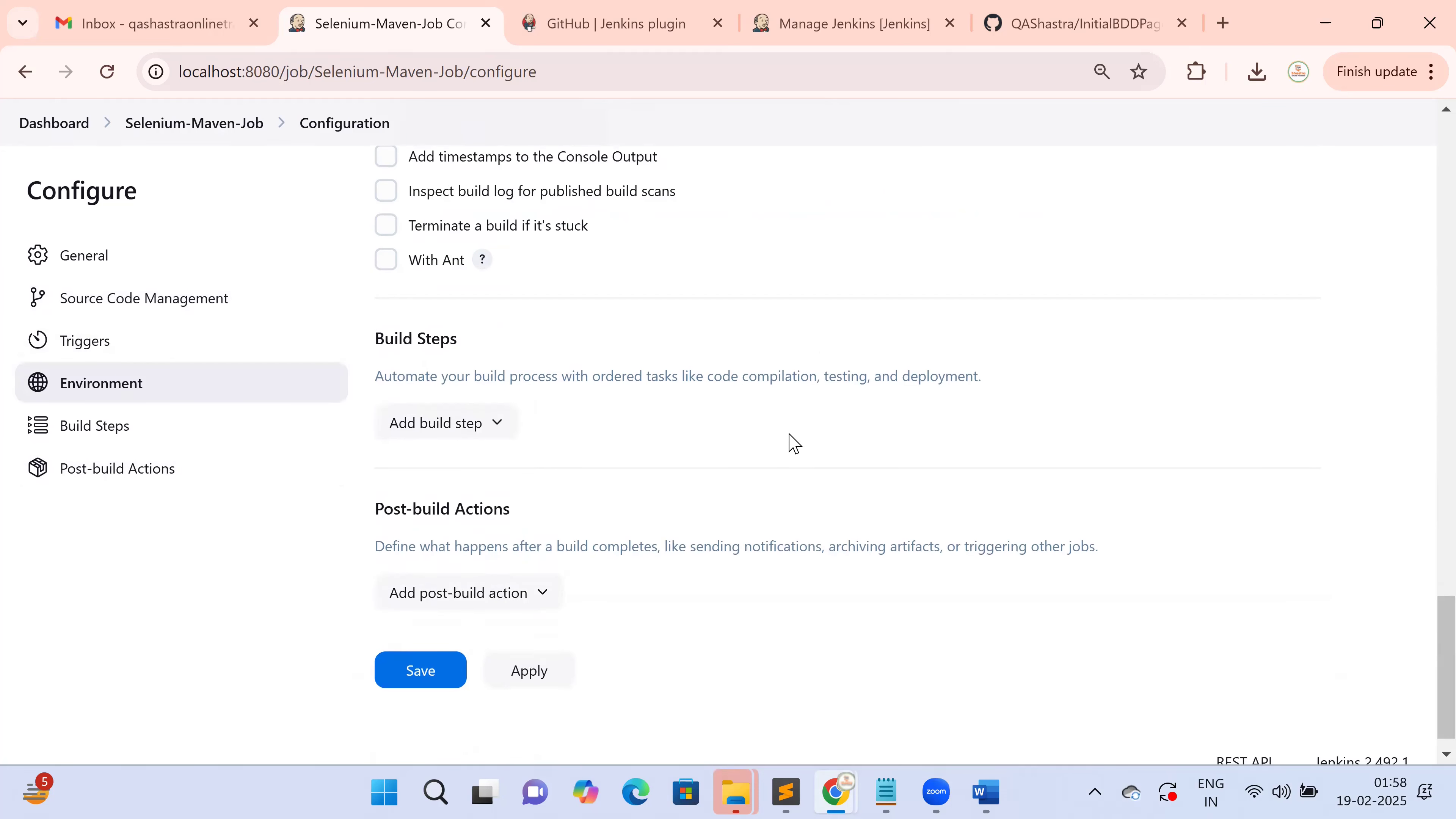
scroll(792, 442, "up", 4)
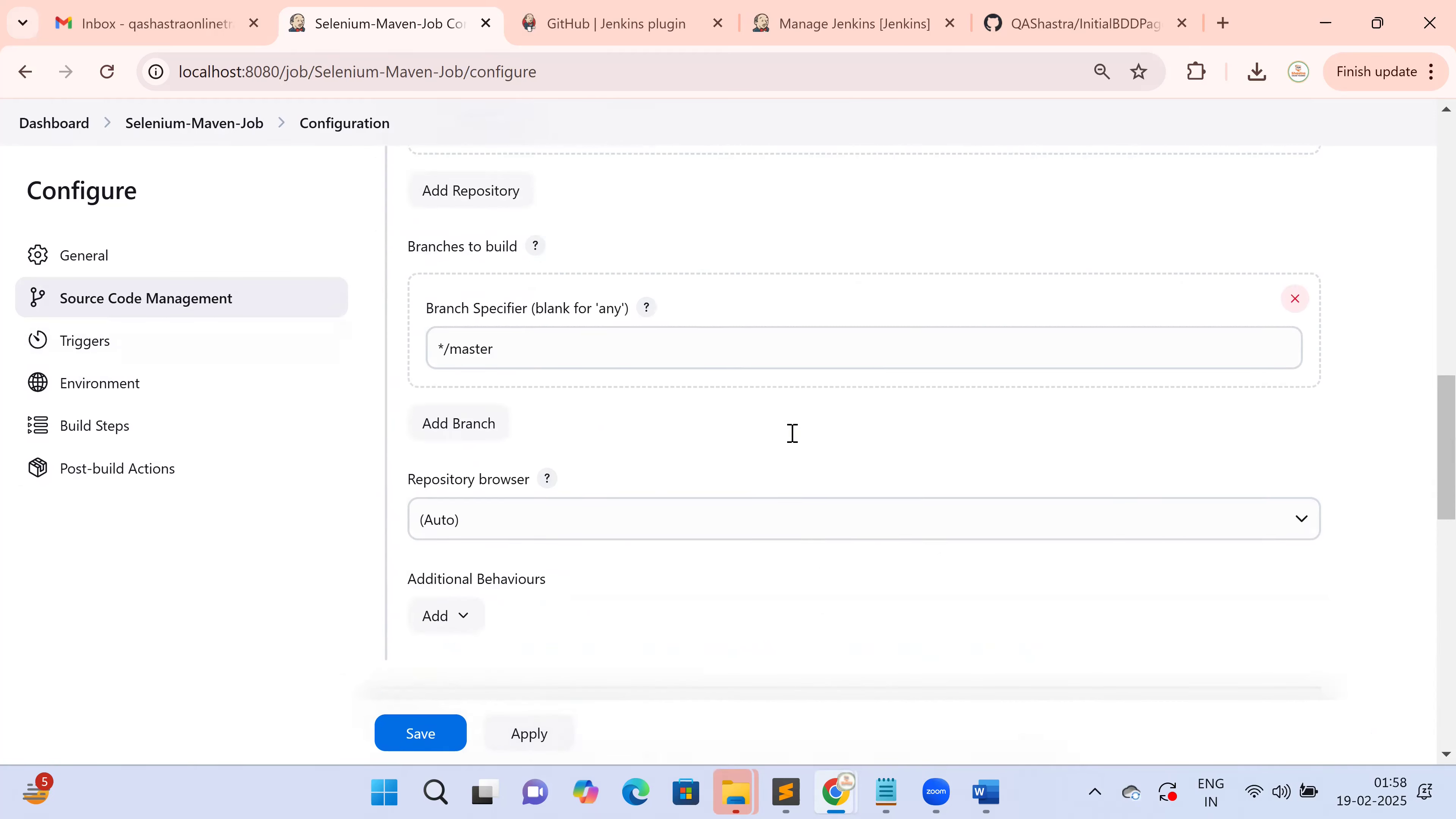
scroll(793, 436, "up", 5)
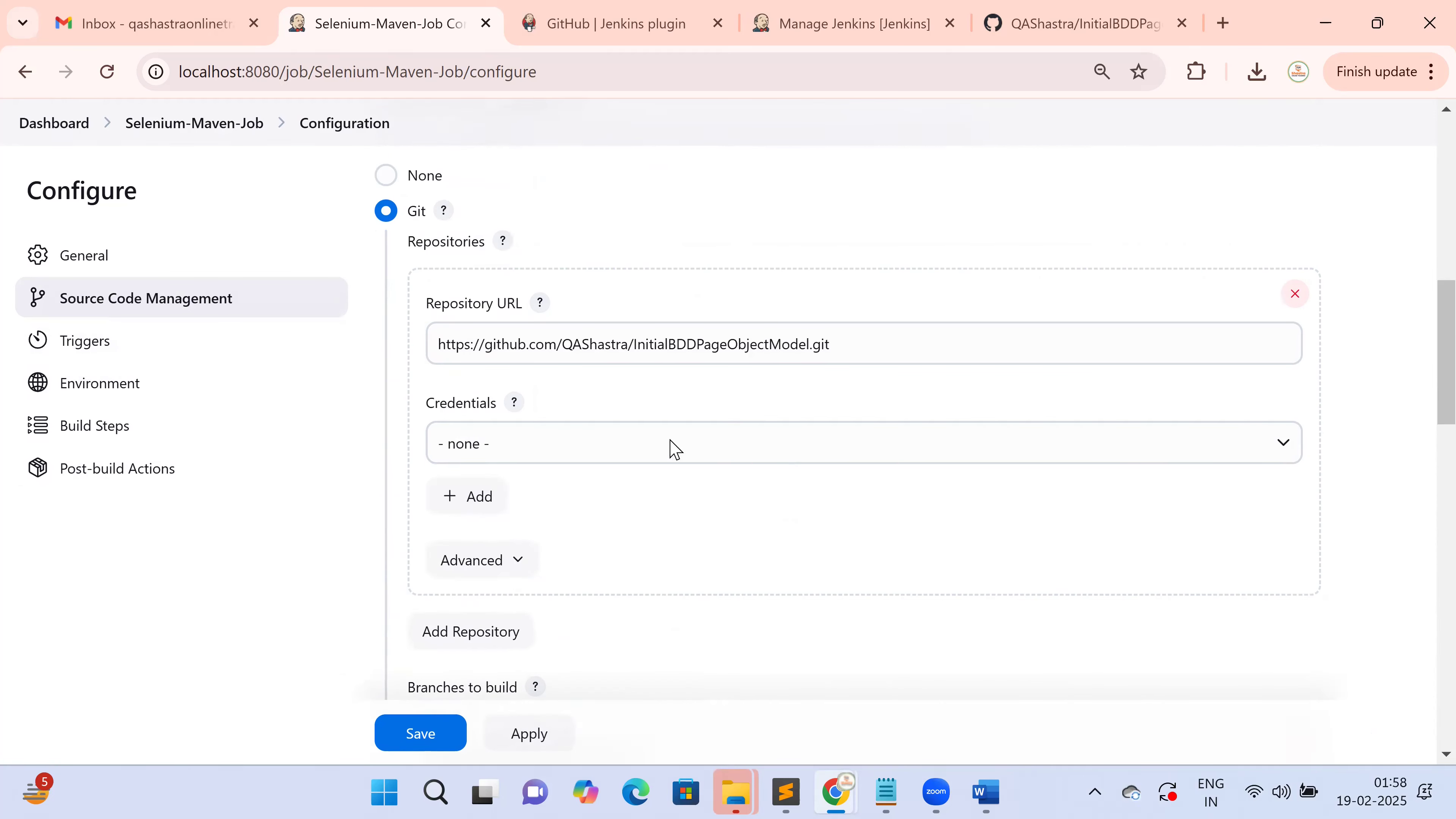
left_click(645, 444)
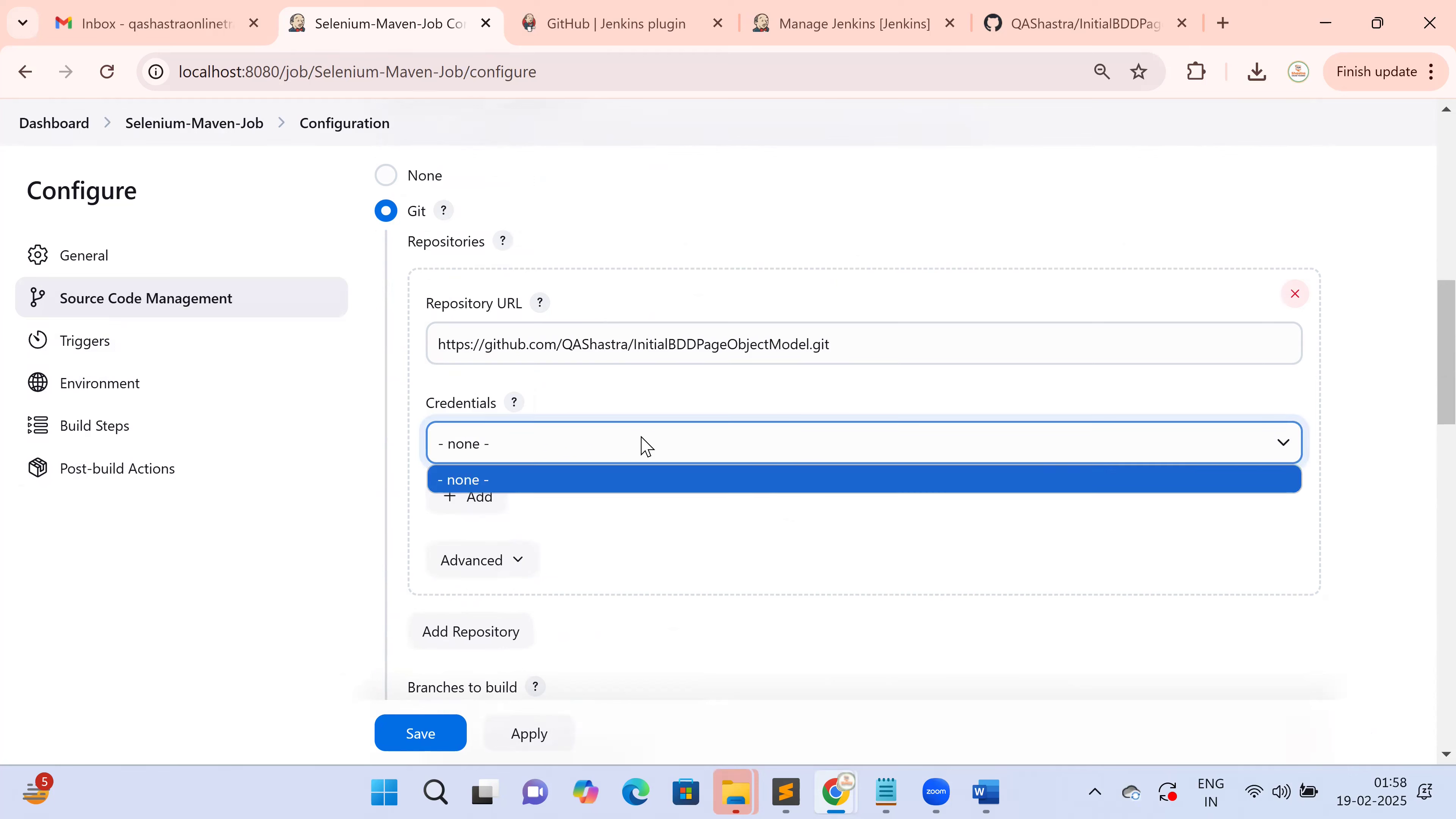
left_click(336, 494)
scroll(603, 479, "down", 2)
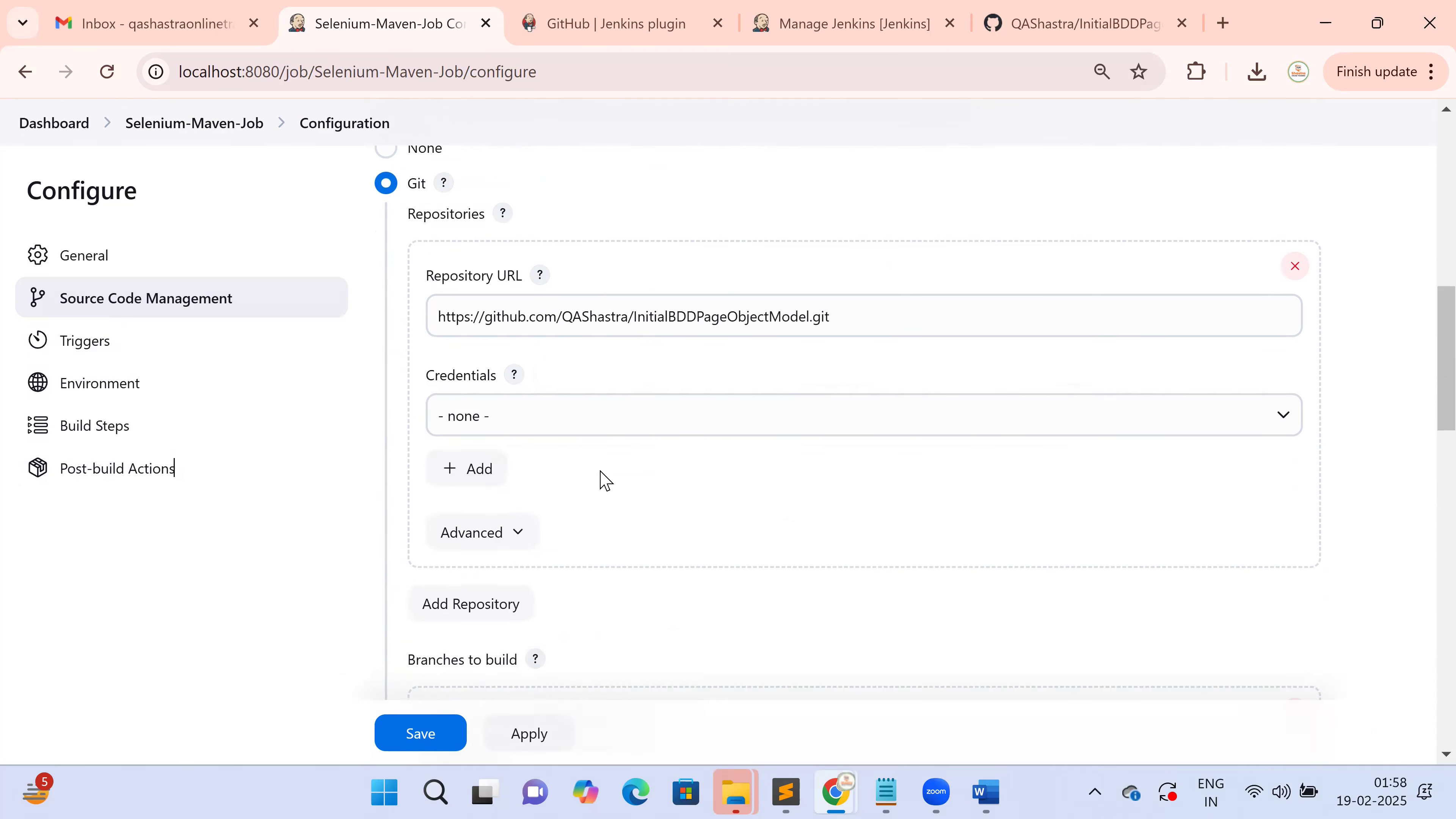
scroll(603, 479, "down", 2)
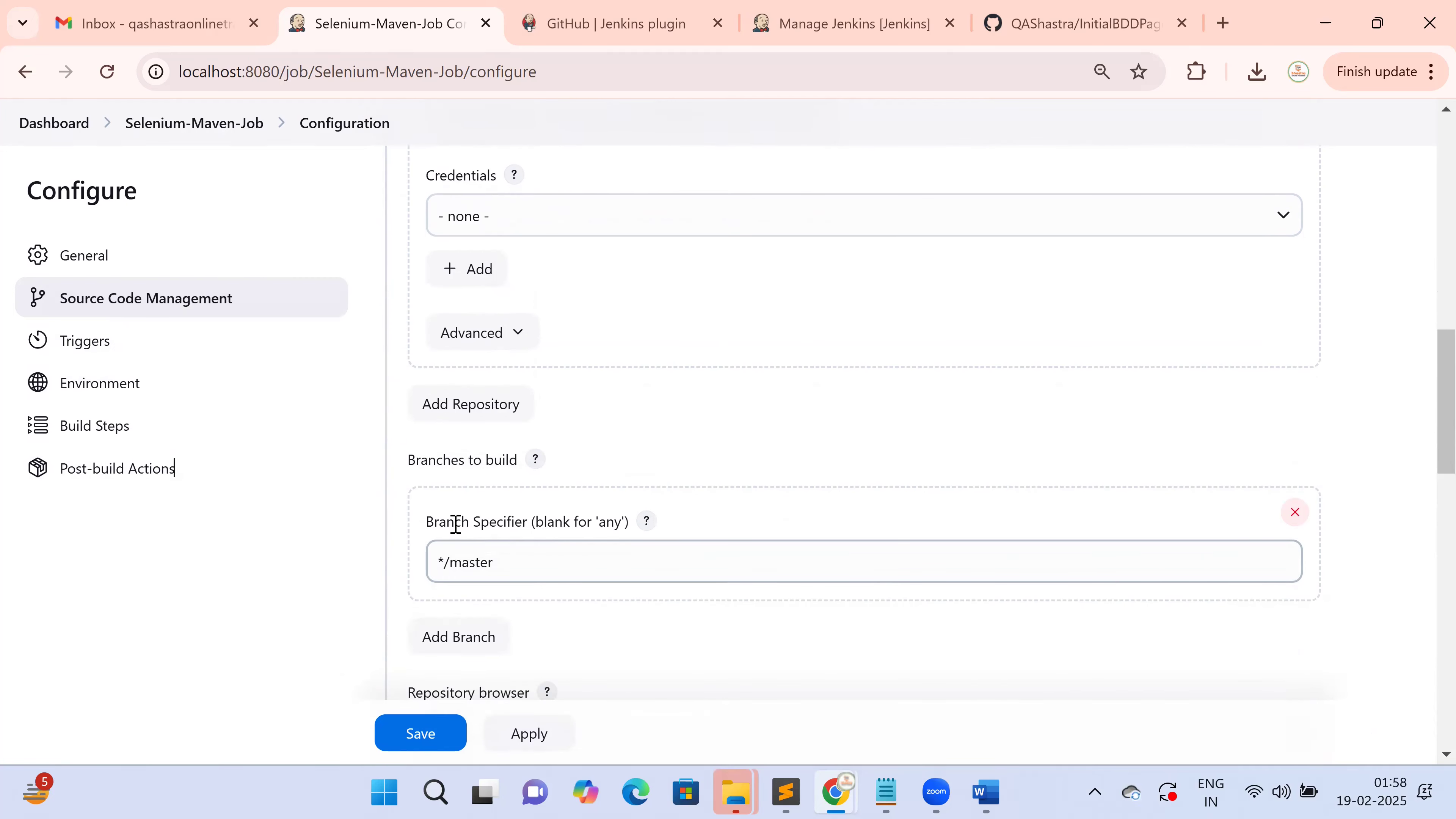
double_click(434, 518)
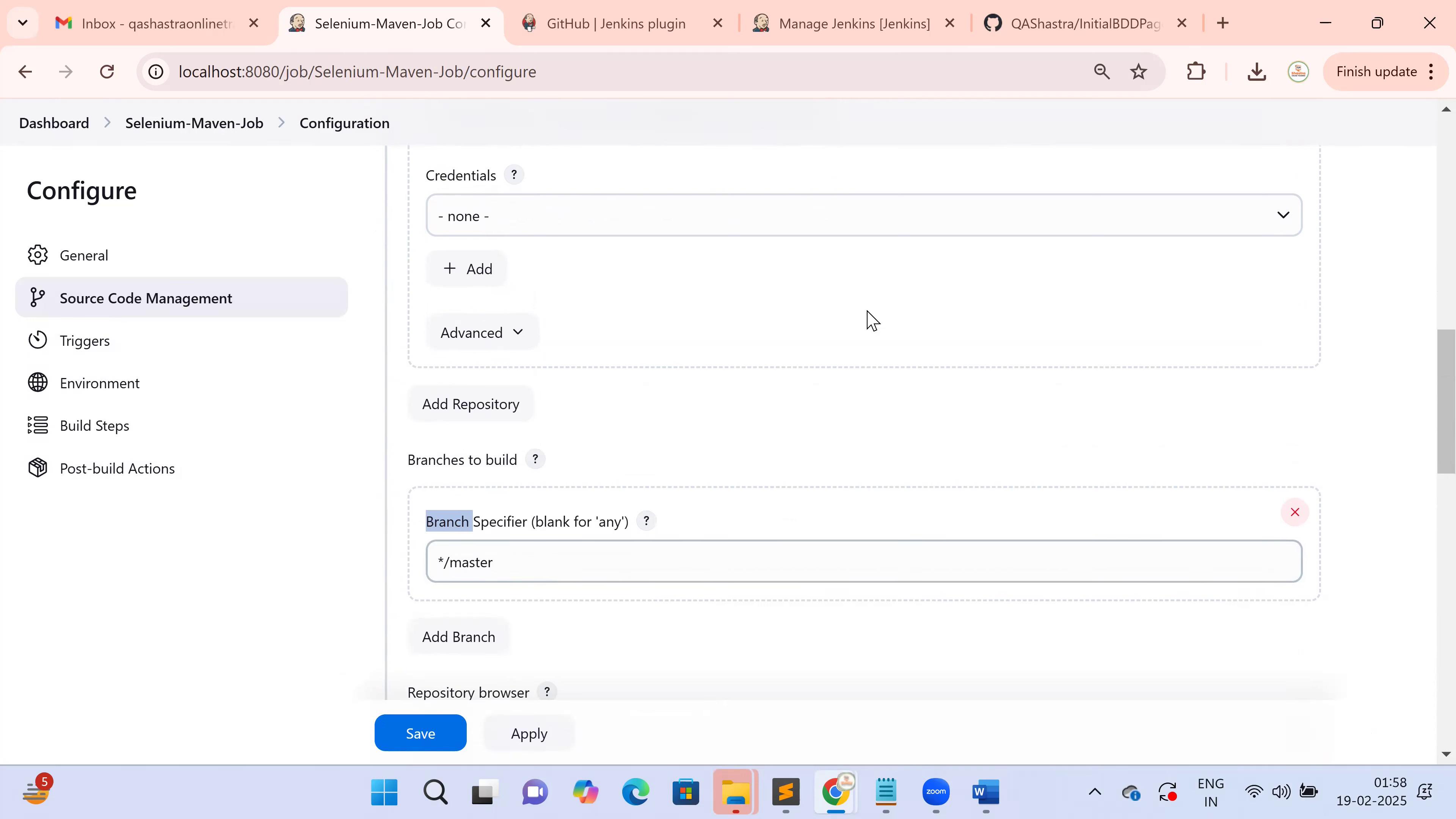
left_click(1040, 10)
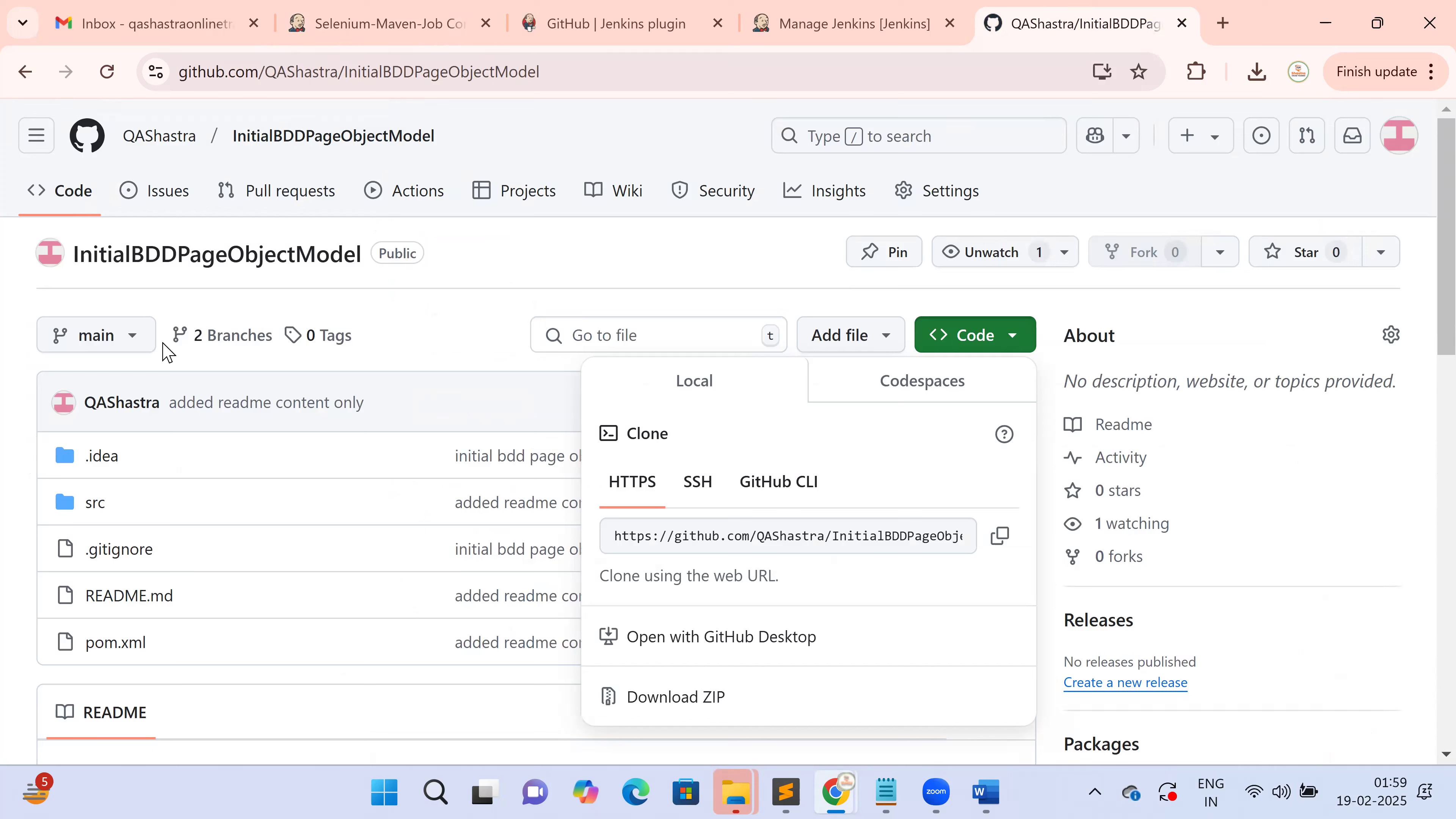
Switch the GitHub repository view from main to the branch_01 branch
left_click(141, 345)
left_click(140, 342)
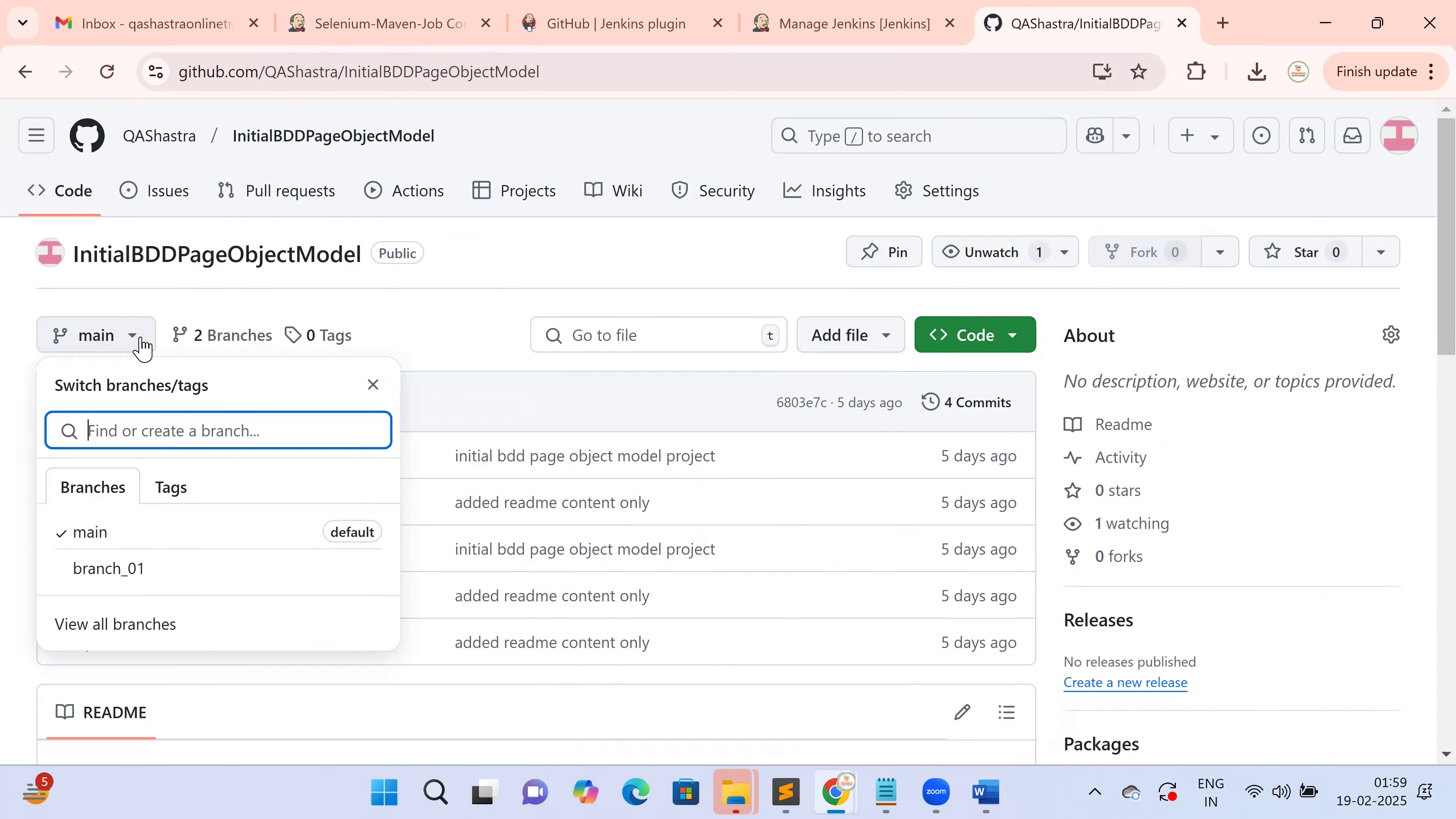
left_click(102, 585)
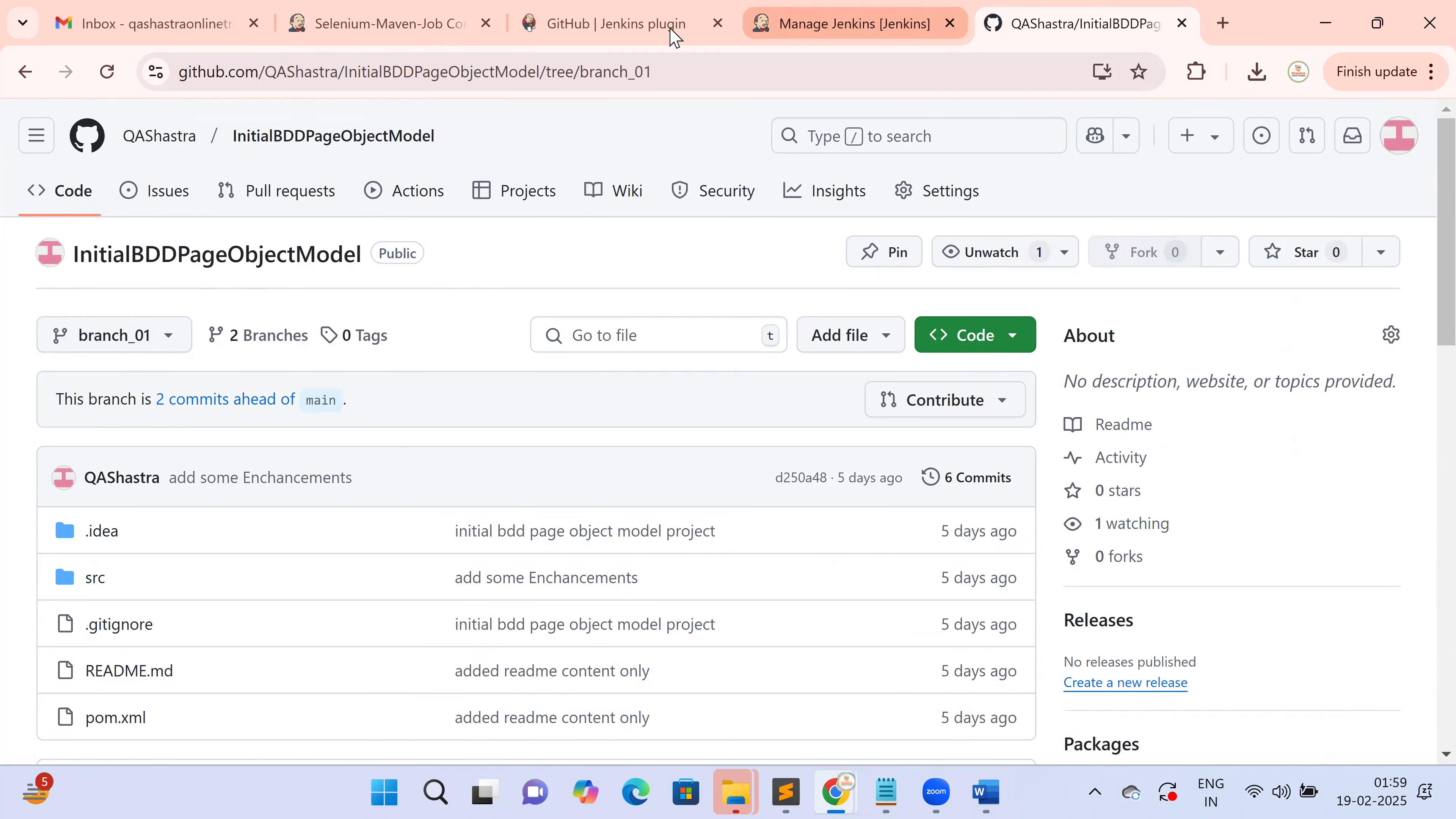
Set the Branch Specifier to */branch_01 after confirming the name on GitHub, and scroll toward Triggers
left_click(421, 24)
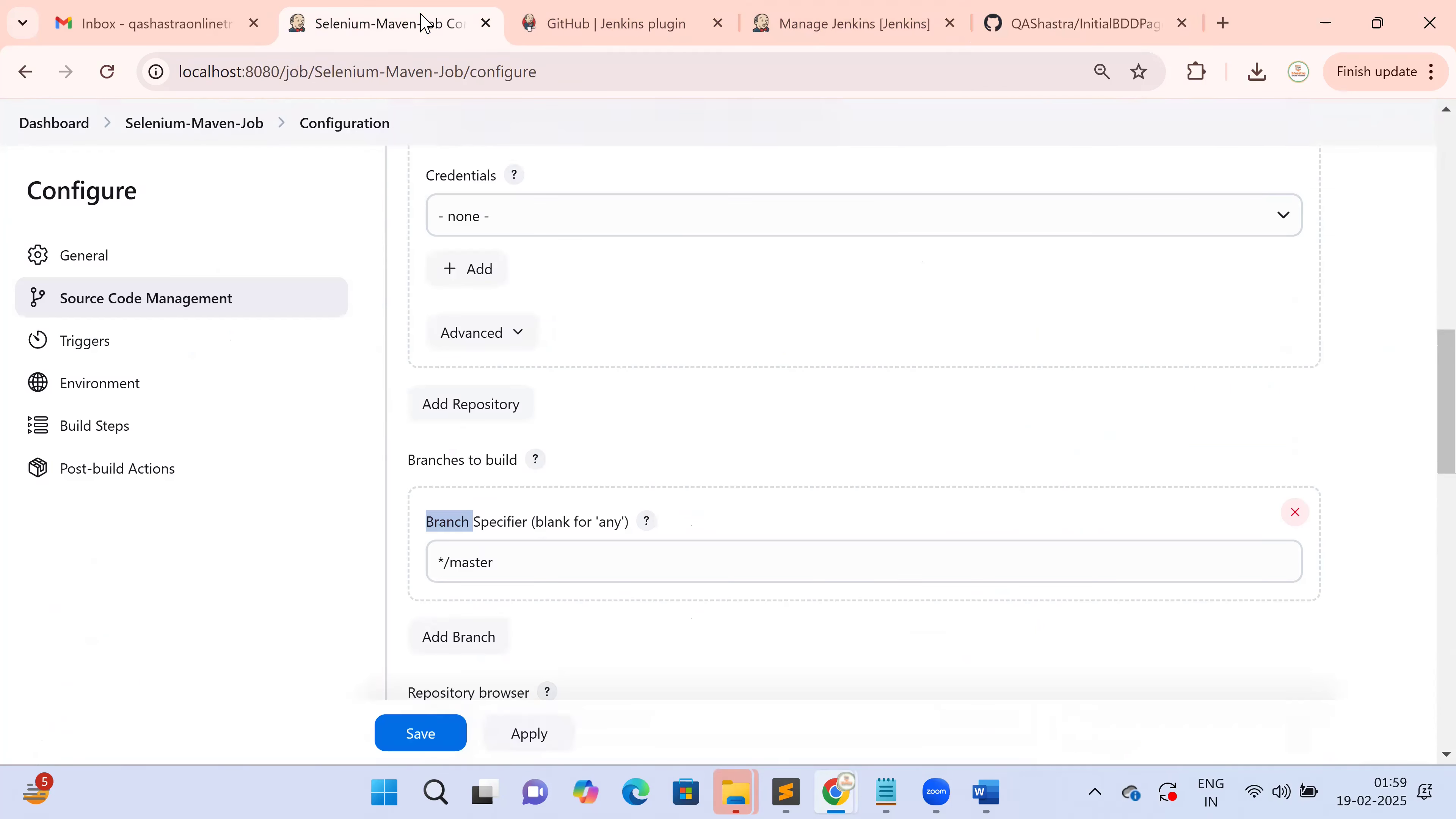
left_click(513, 556)
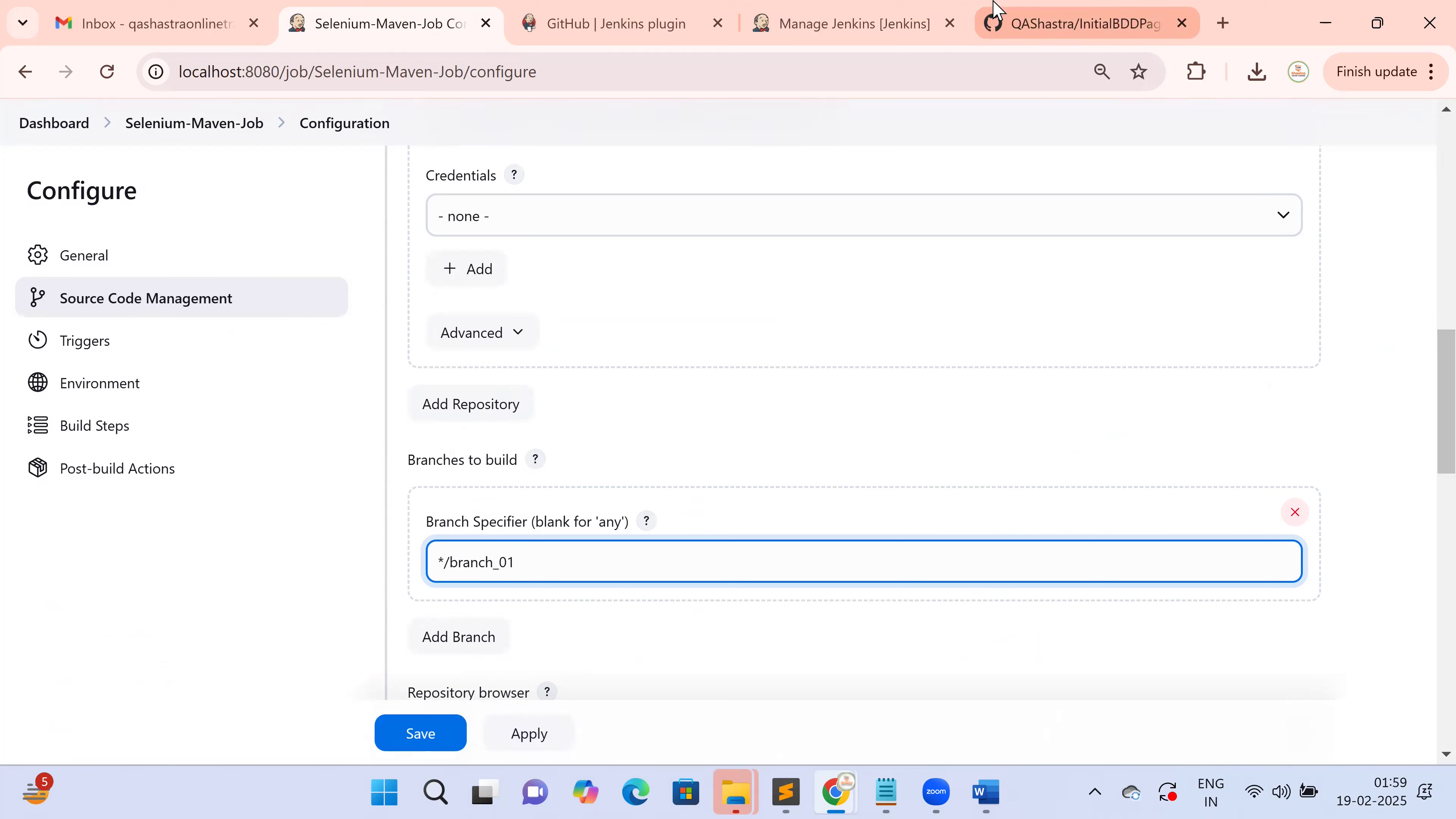
left_click(1071, 23)
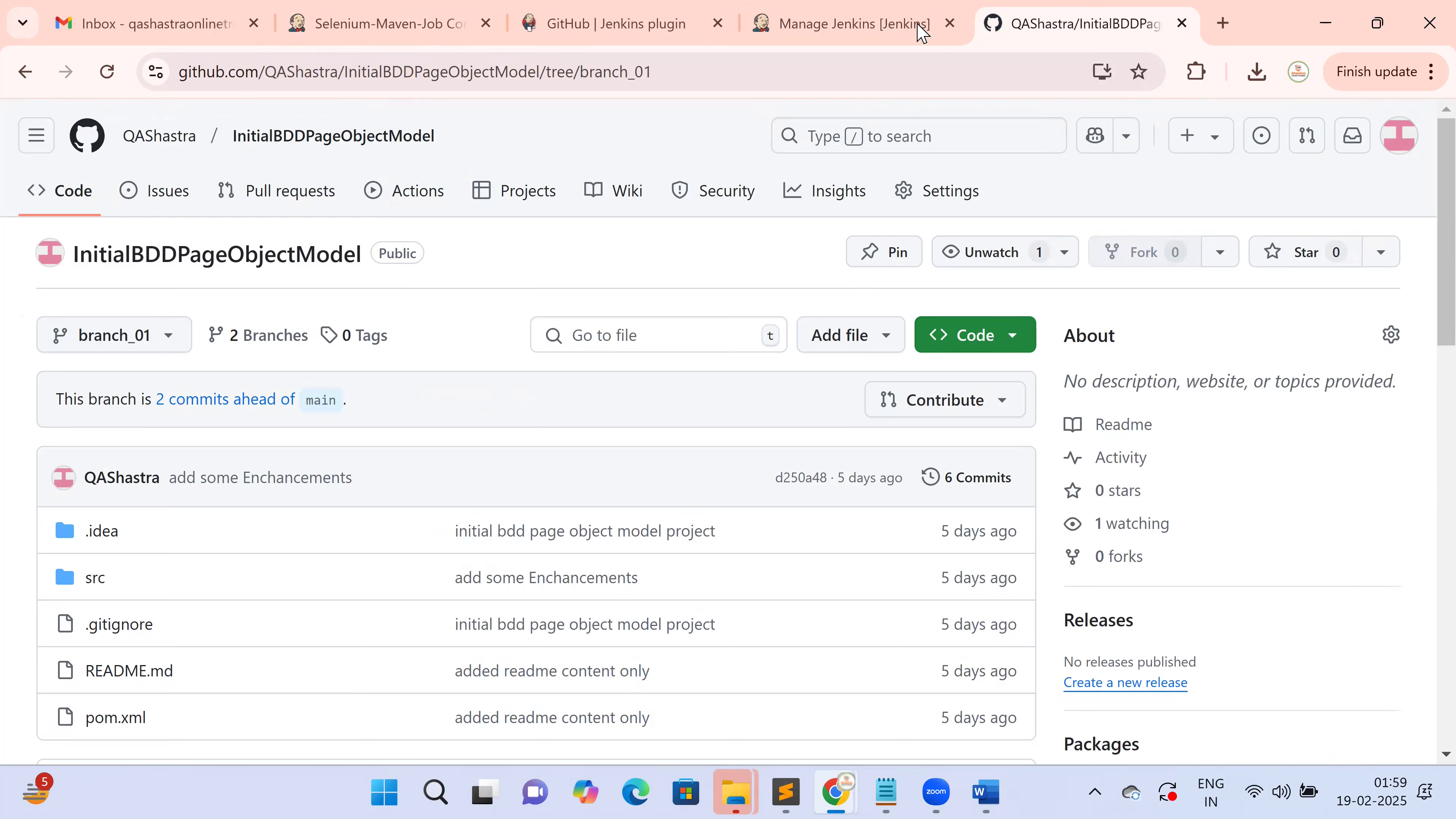
left_click(410, 25)
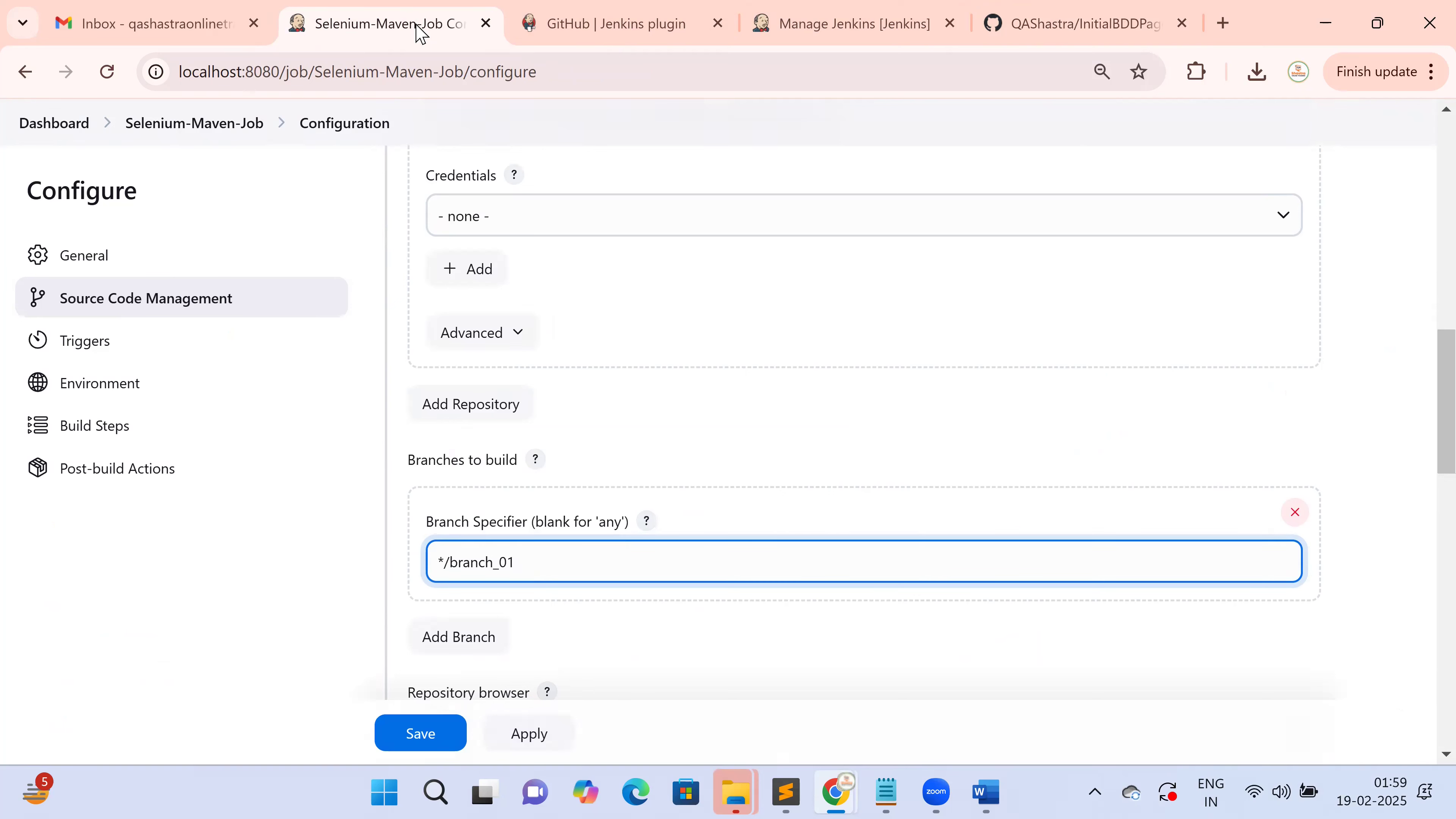
scroll(750, 556, "down", 10)
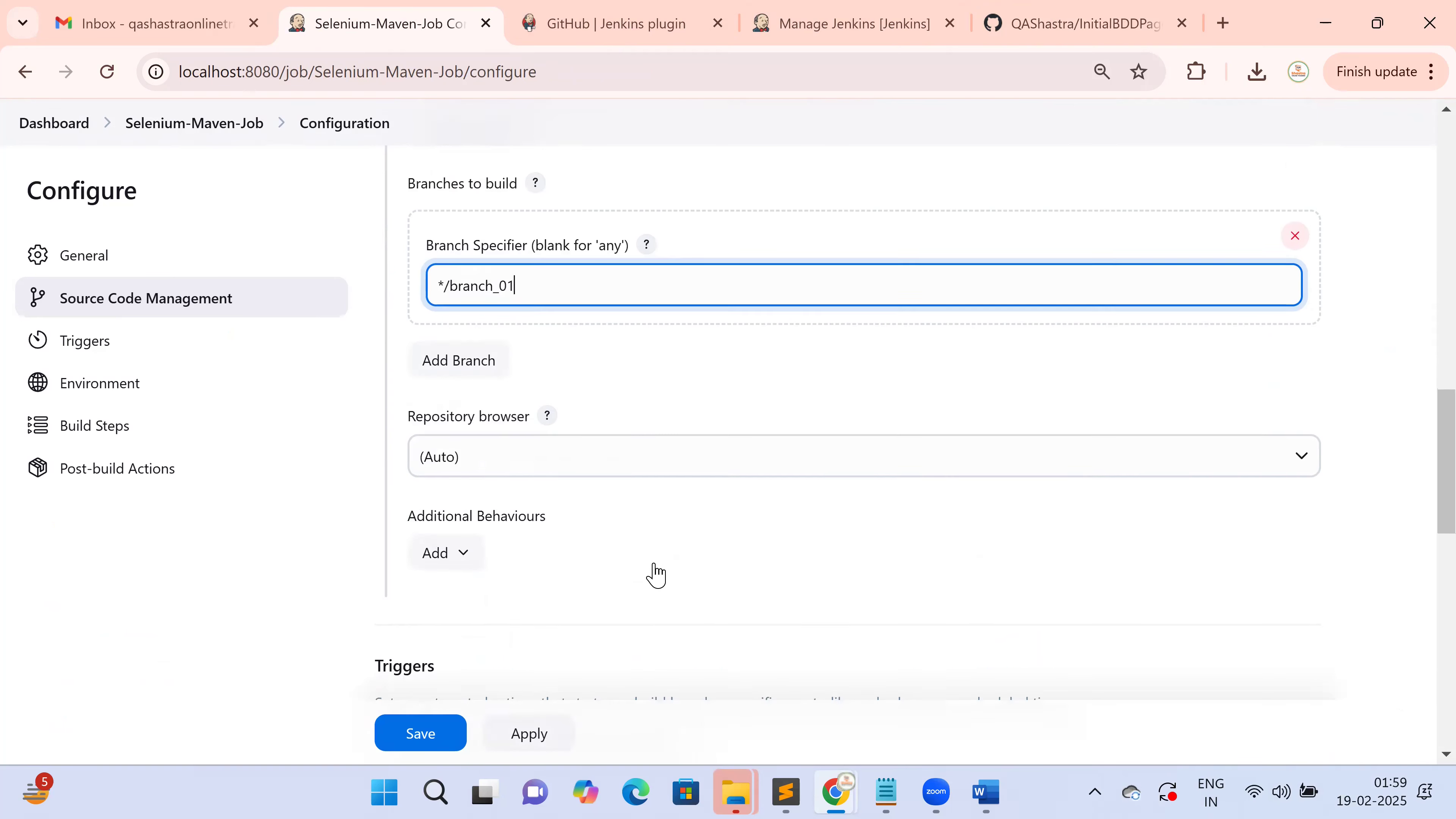
scroll(655, 574, "down", 1)
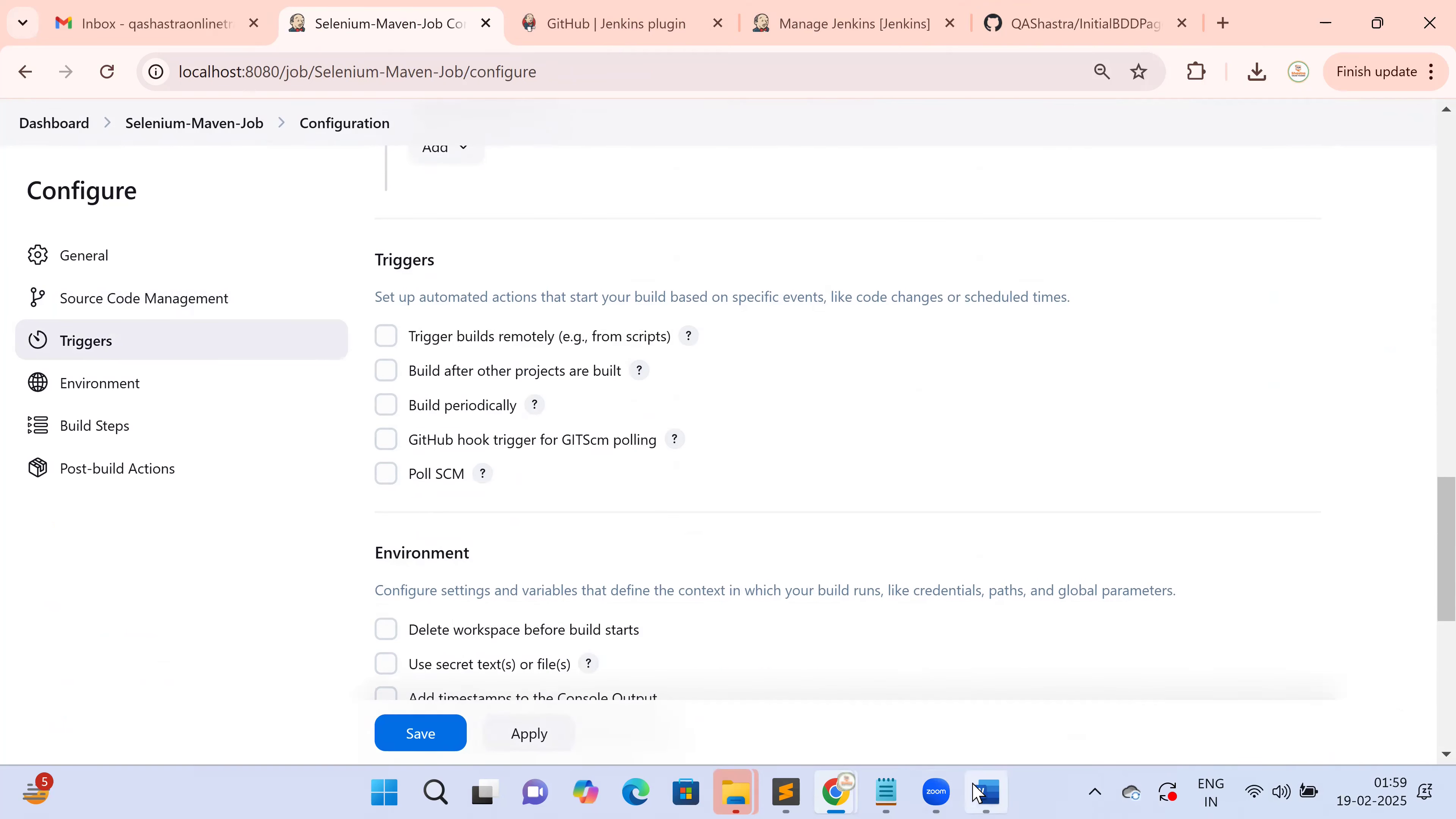
left_click(984, 793)
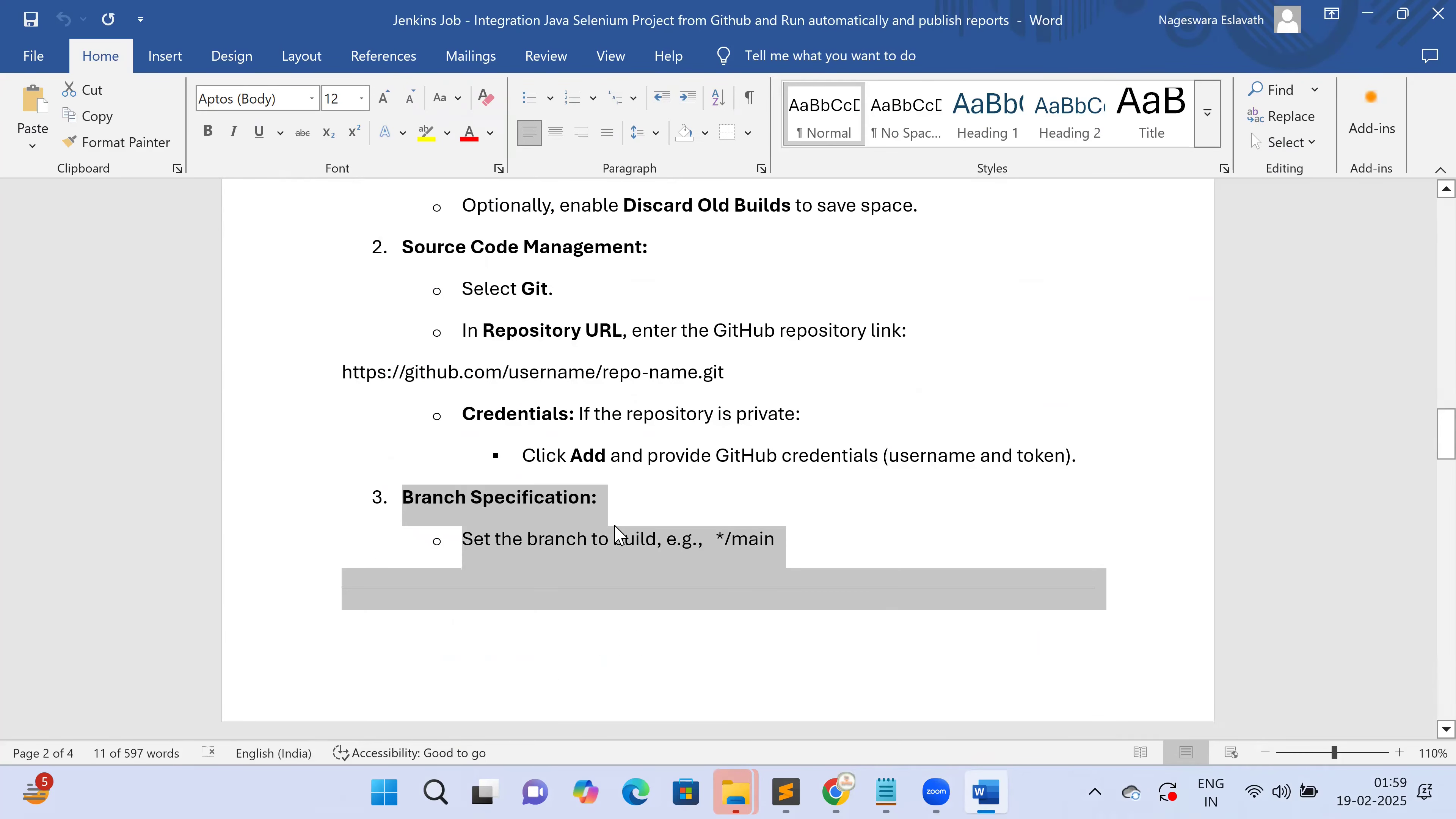
Scroll the Word guide to Step 5: Build Triggers and highlight its trigger options
left_click(612, 510)
left_click_drag(482, 497, 579, 498)
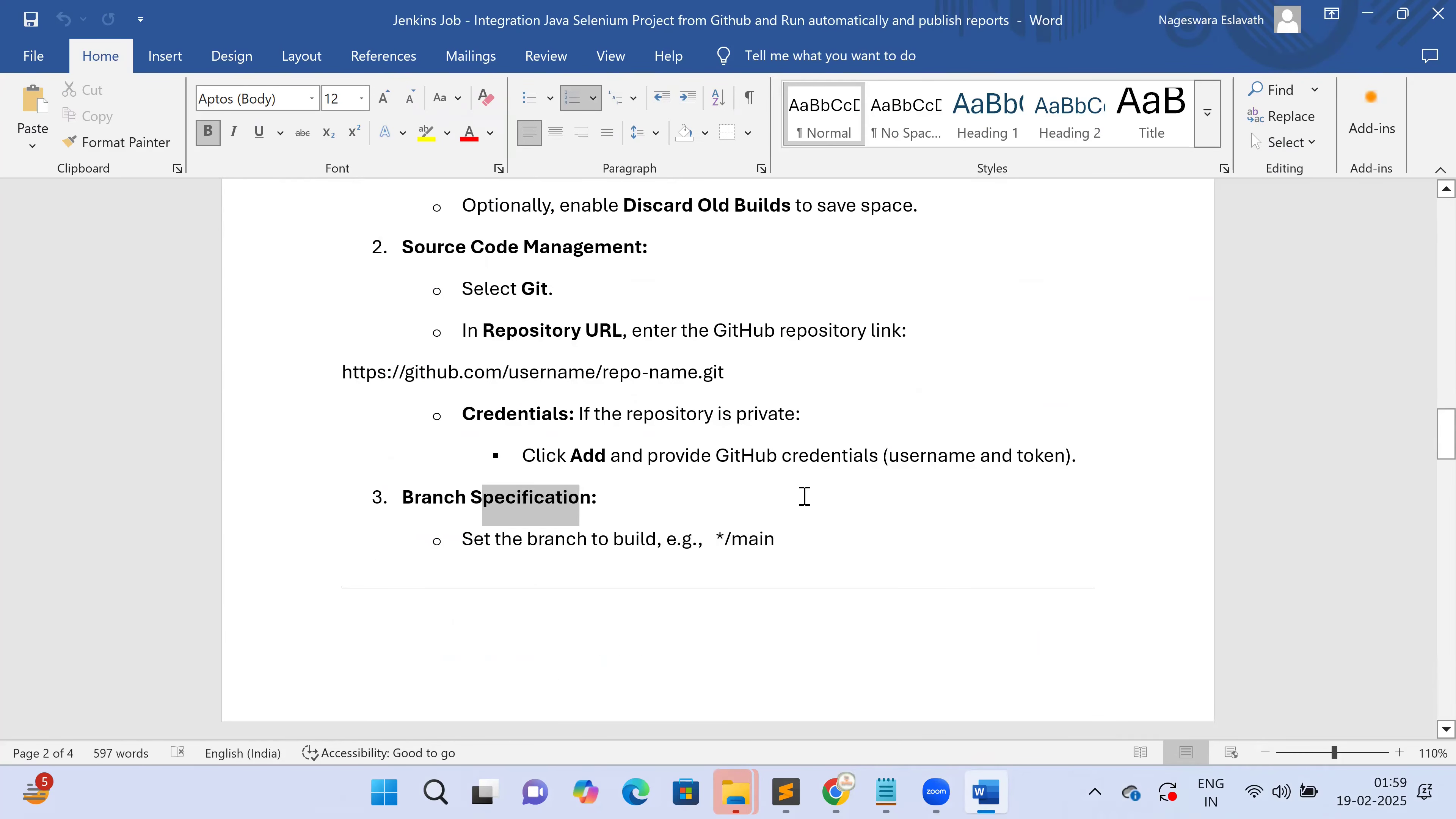
scroll(805, 496, "down", 3)
scroll(808, 497, "down", 5)
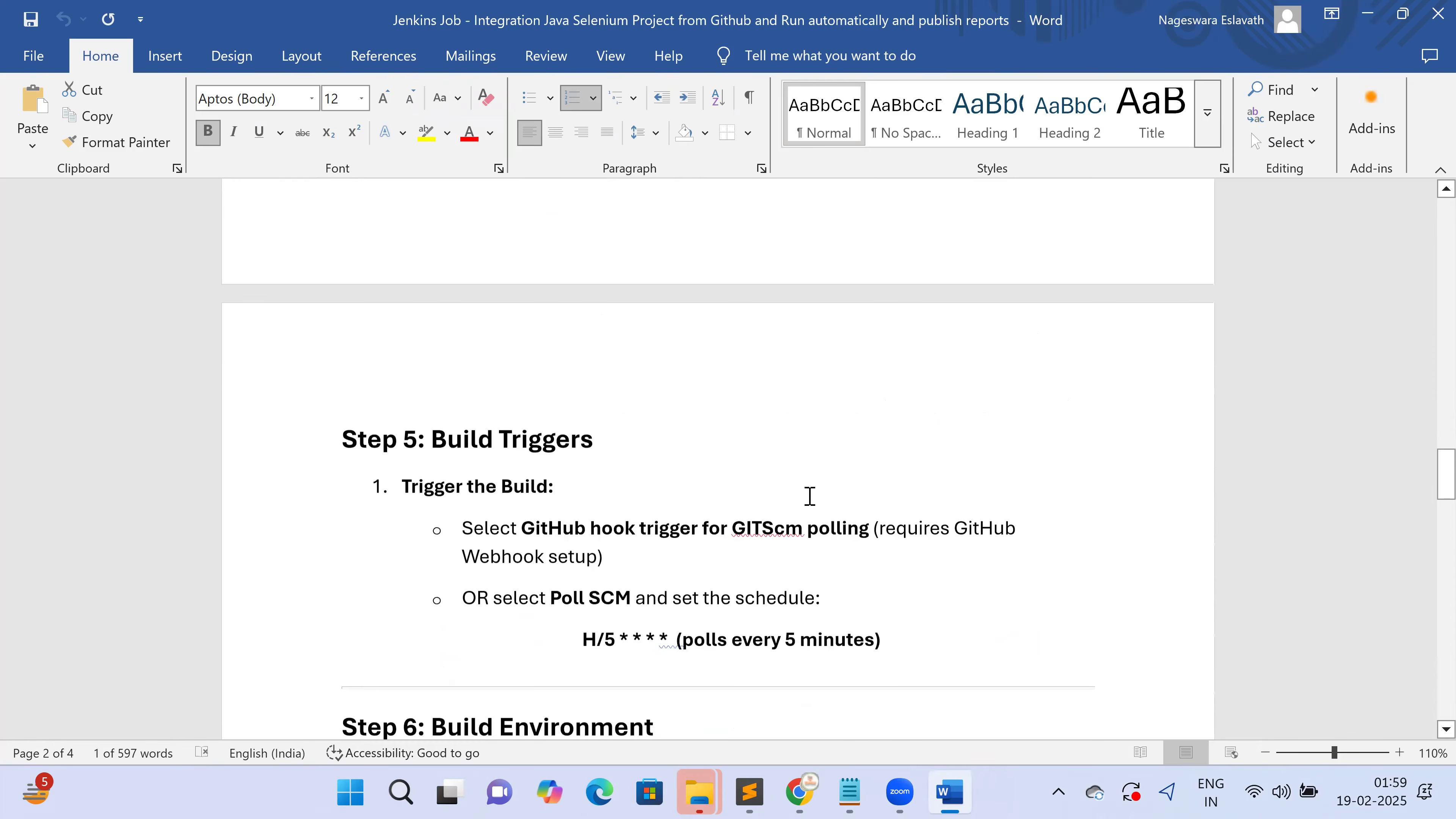
left_click_drag(345, 343, 620, 332)
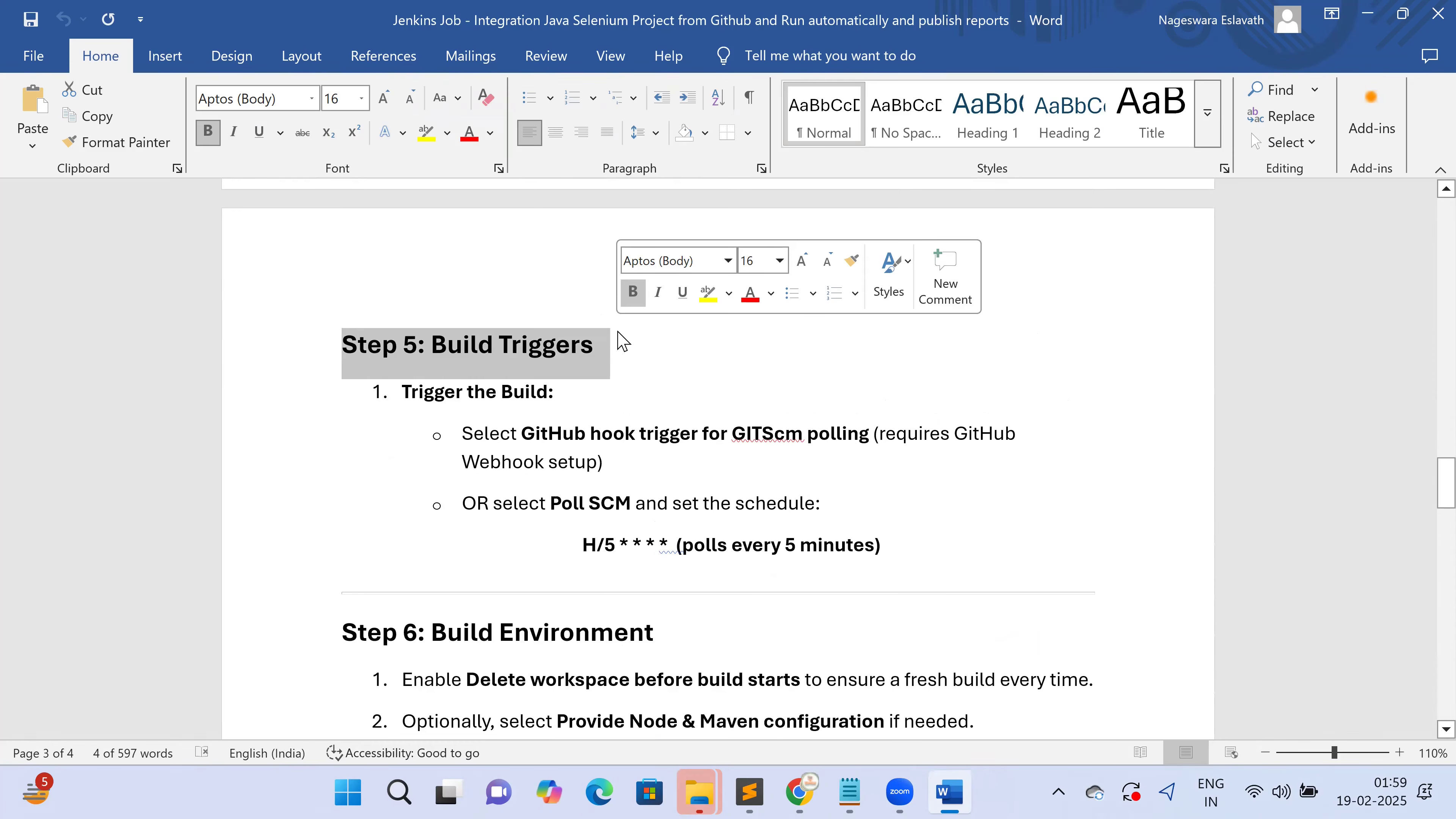
left_click_drag(403, 392, 512, 388)
left_click(716, 393)
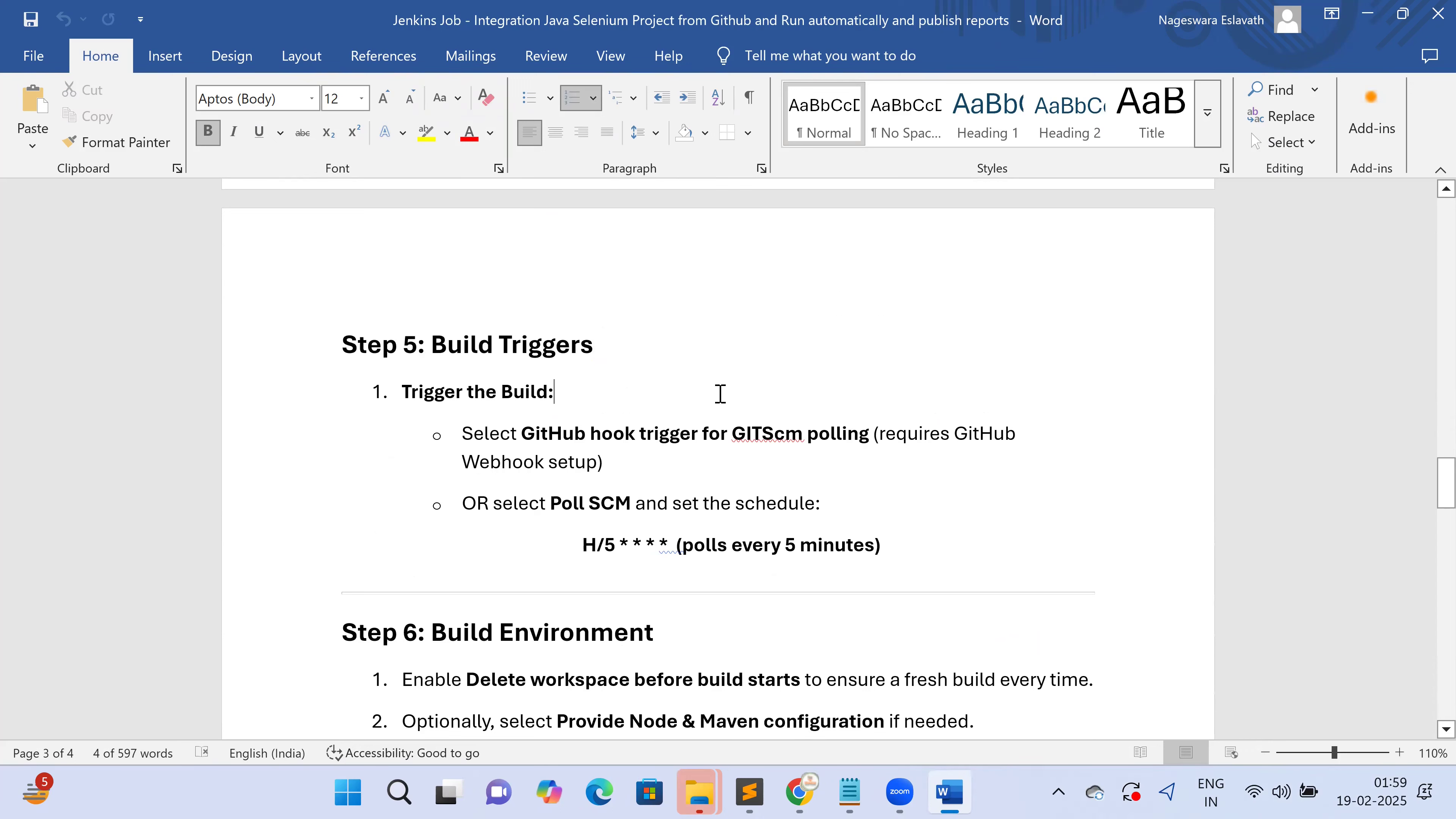
left_click_drag(561, 440, 868, 450)
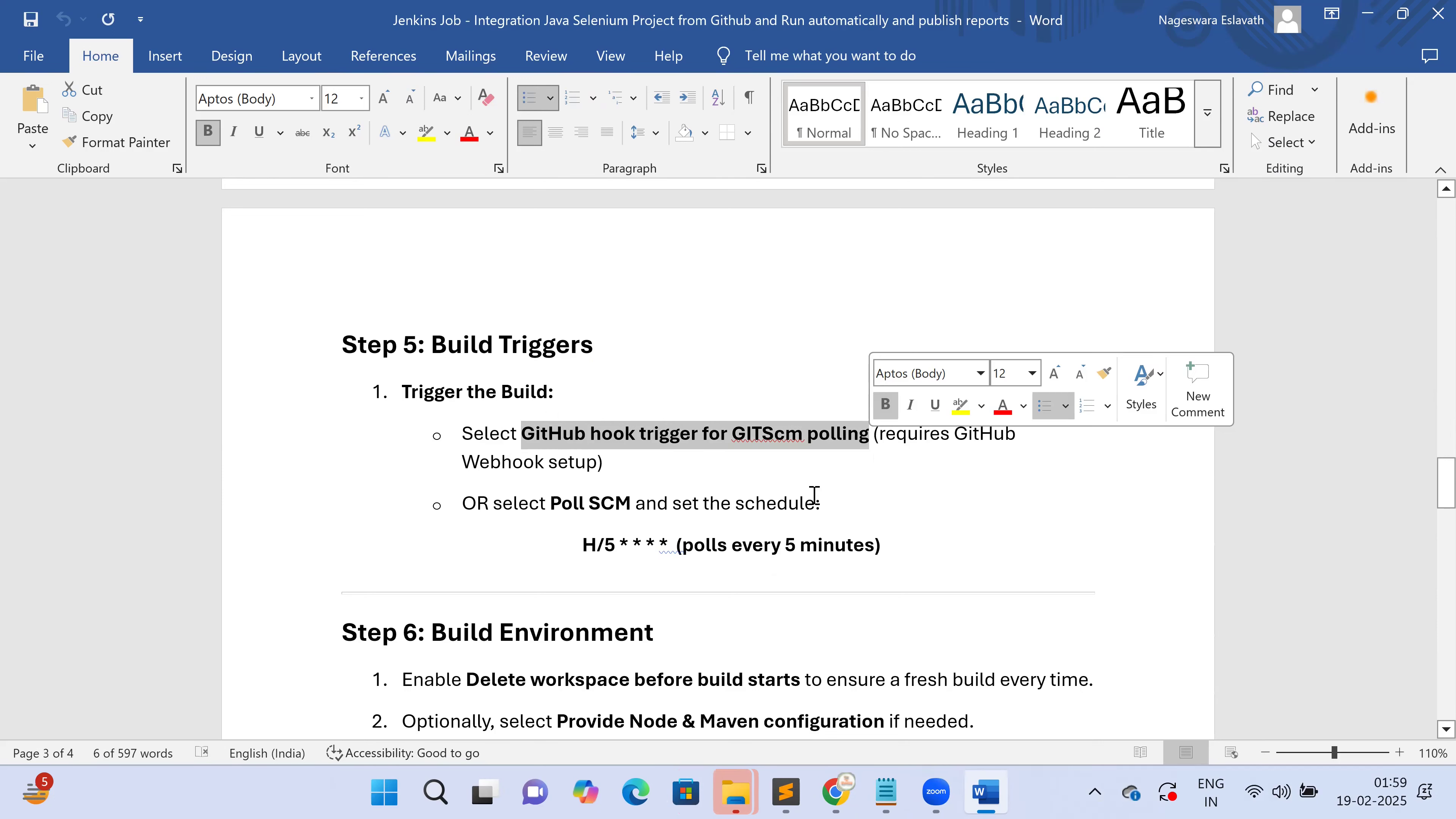
left_click(795, 486)
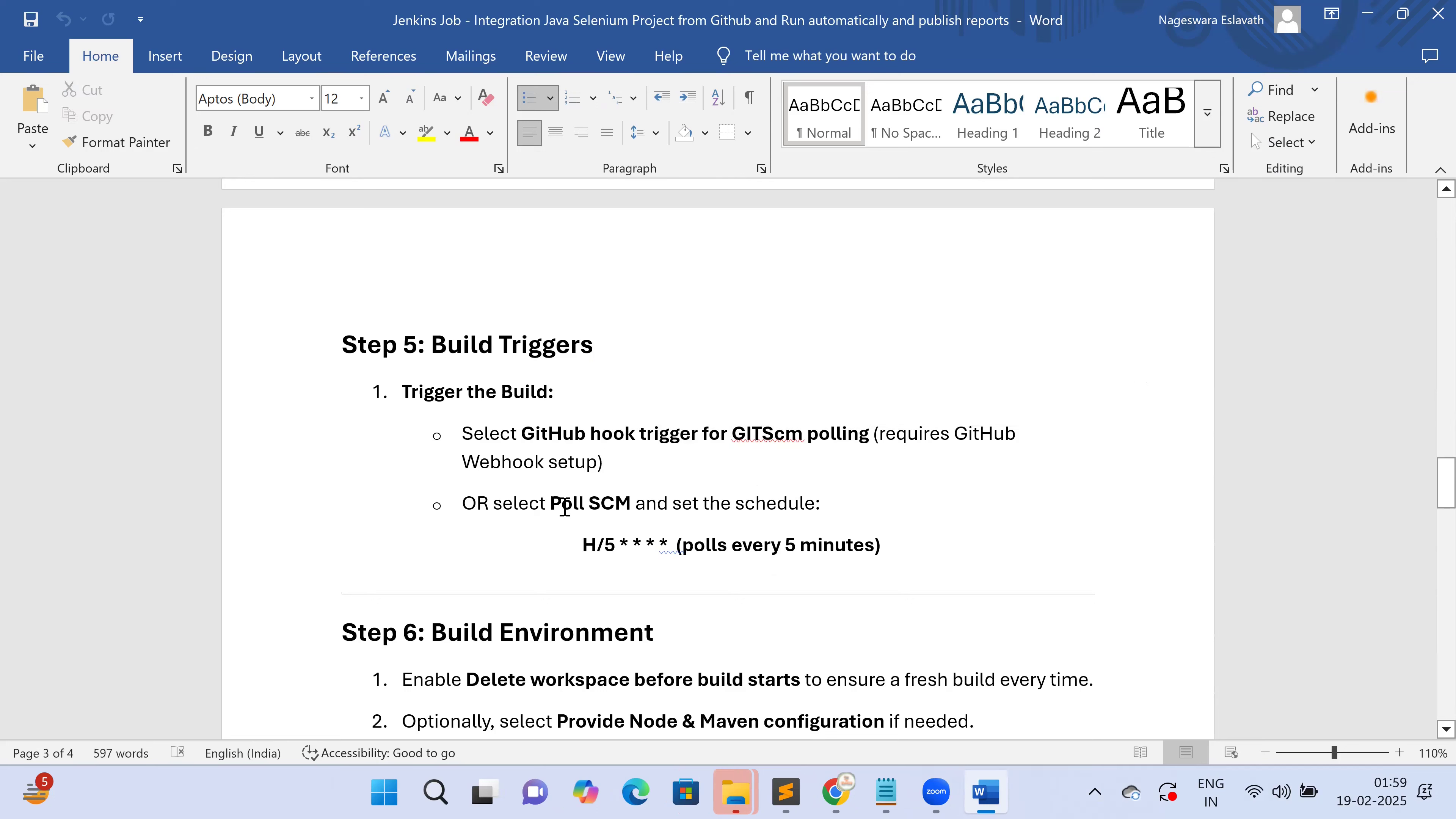
Copy the Poll SCM schedule H/5 * * * * (every 5 minutes)
left_click_drag(557, 510, 632, 508)
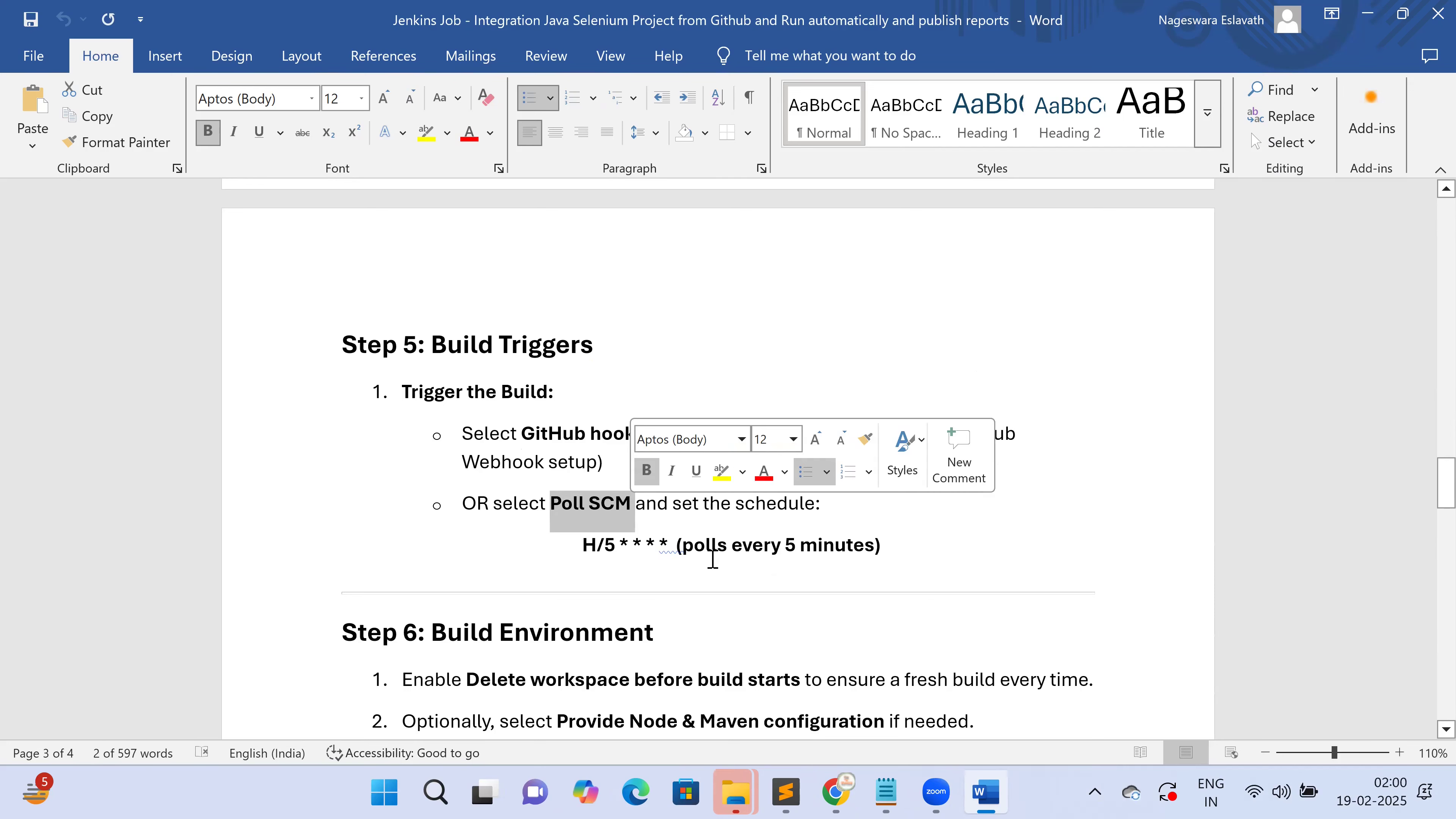
left_click_drag(739, 546, 853, 546)
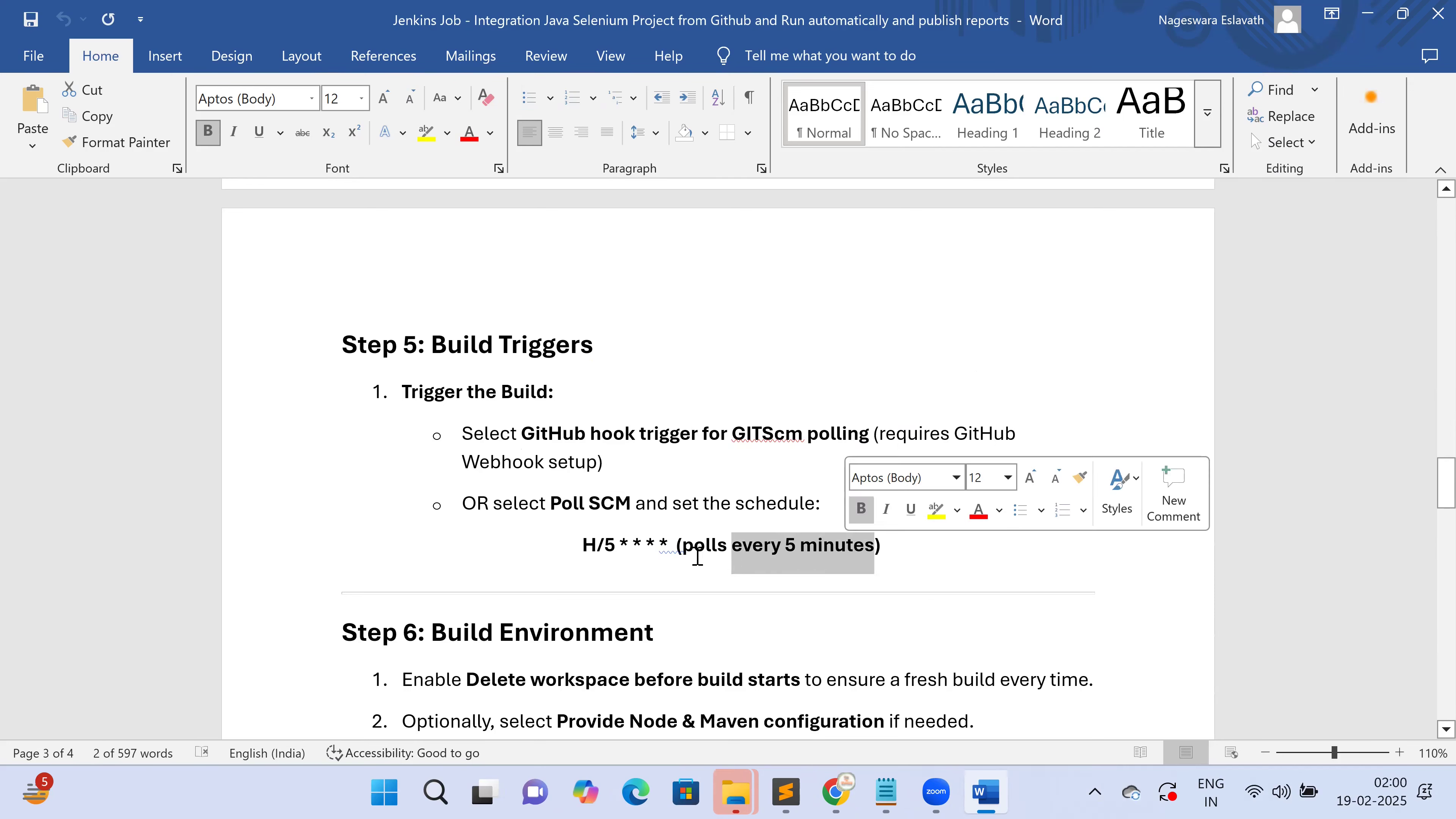
left_click_drag(579, 546, 665, 545)
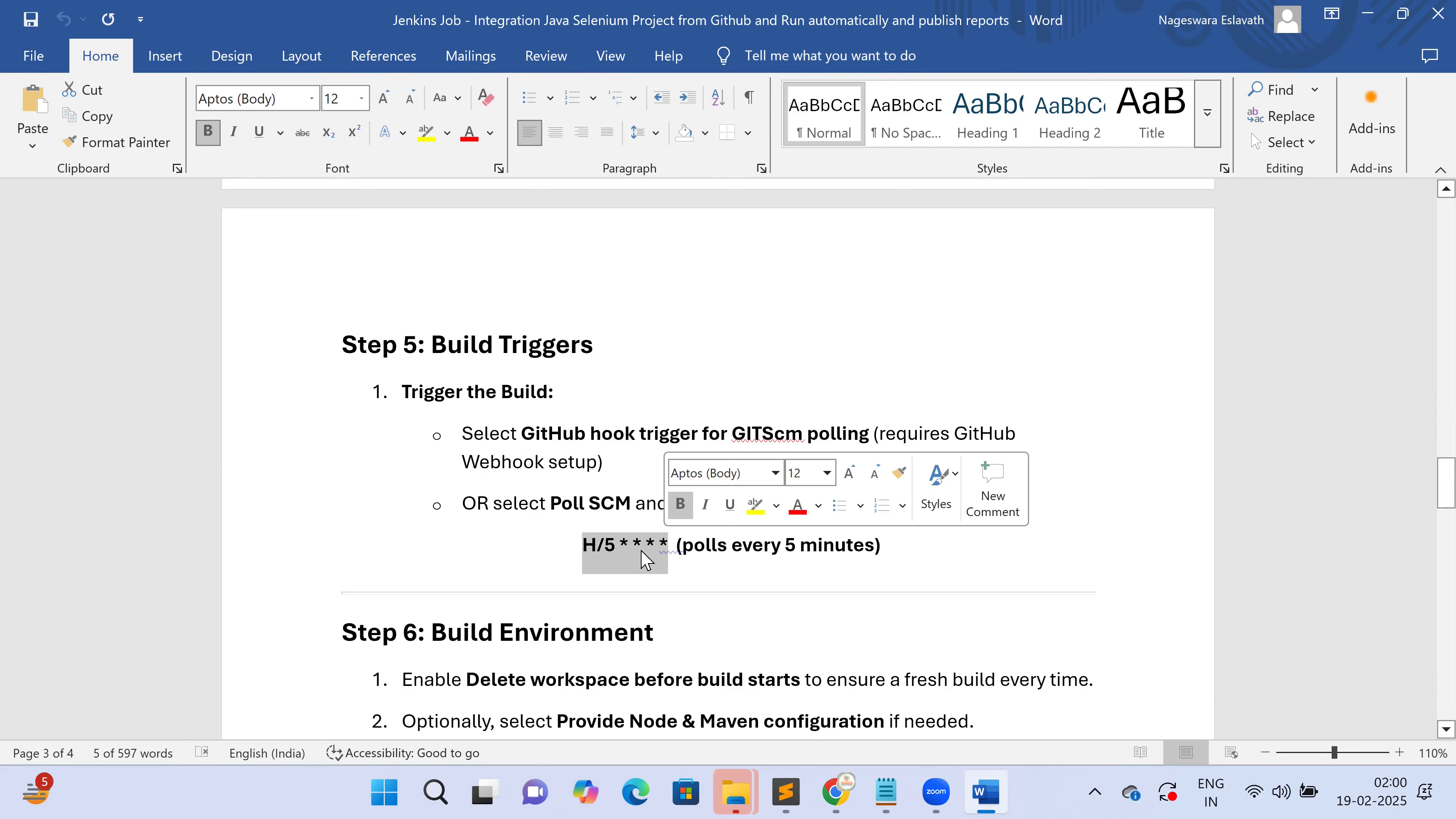
key("ctrl+c")
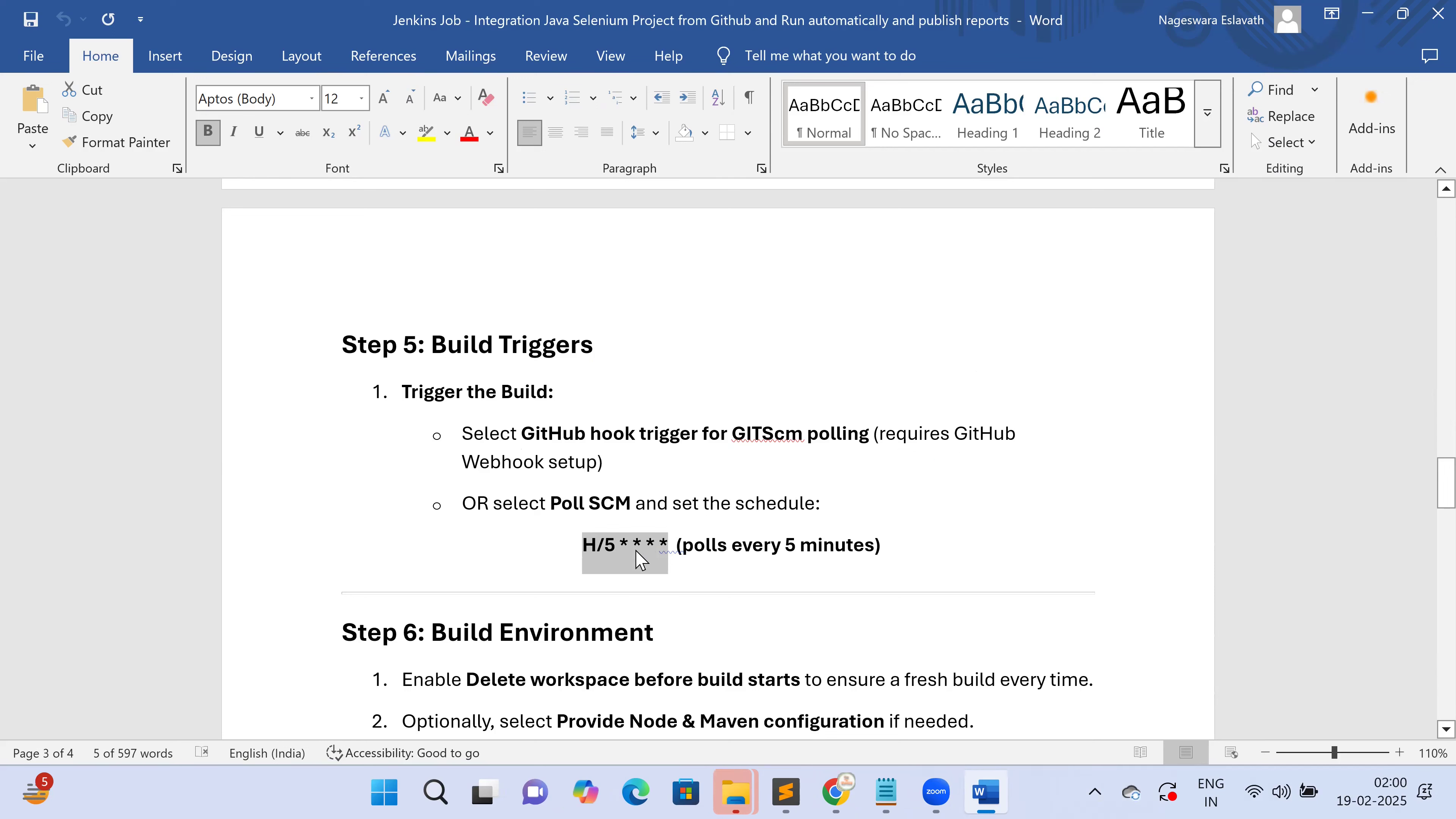
Tick Poll SCM with schedule H/5 * * * * in the job's Triggers, then go back to Word
key("alt+Tab")
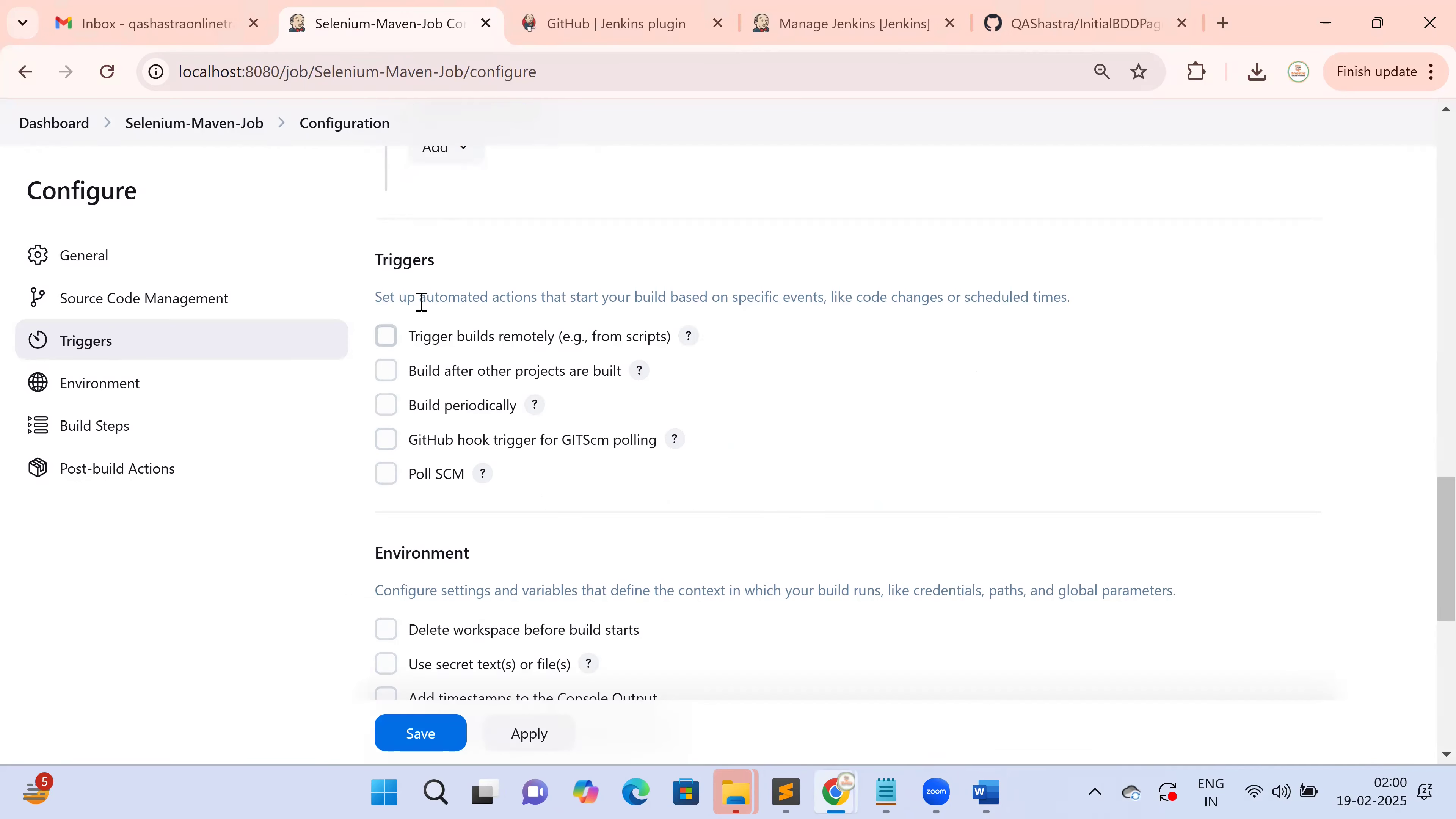
key("alt+Tab")
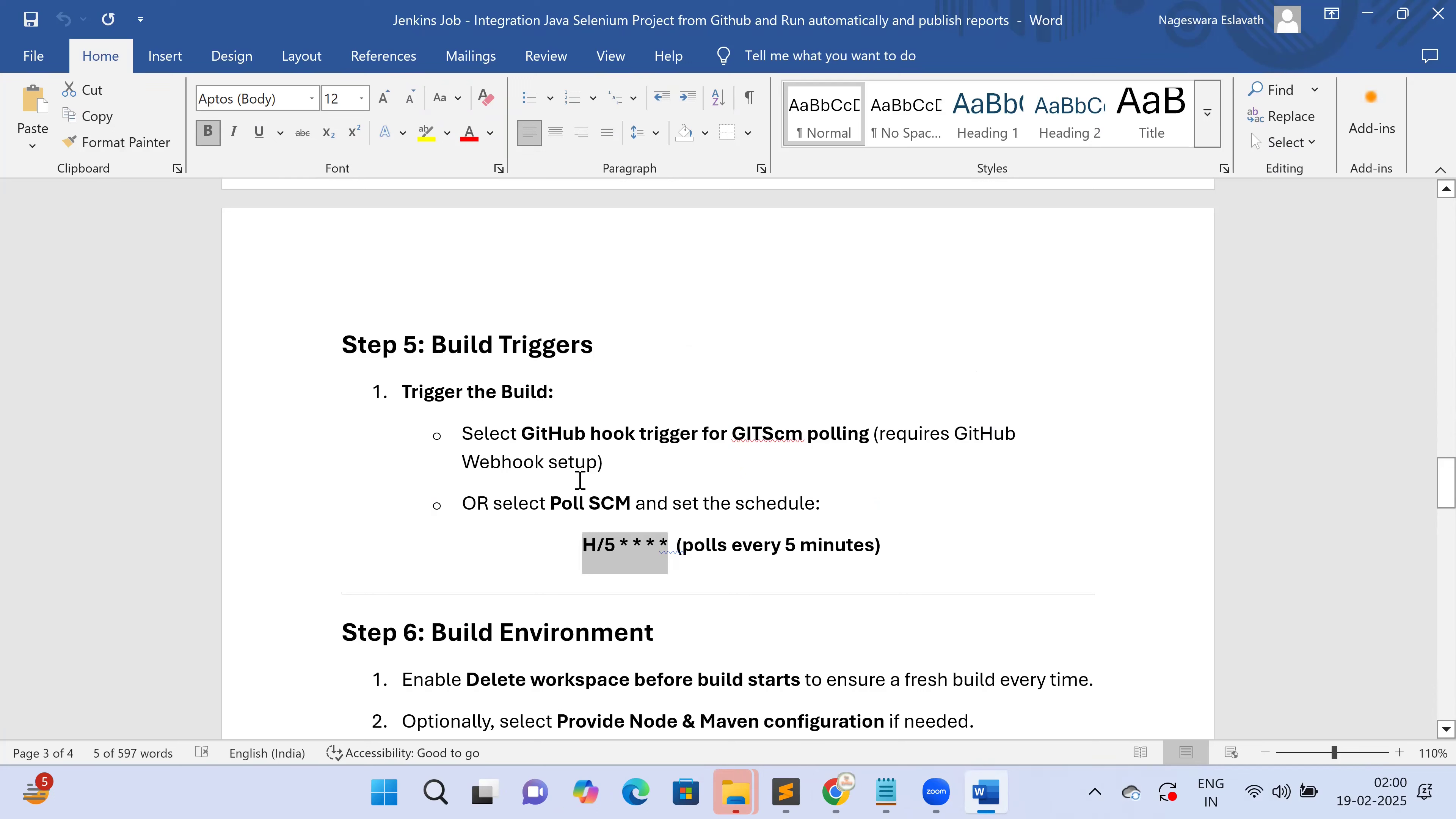
key("alt+Tab")
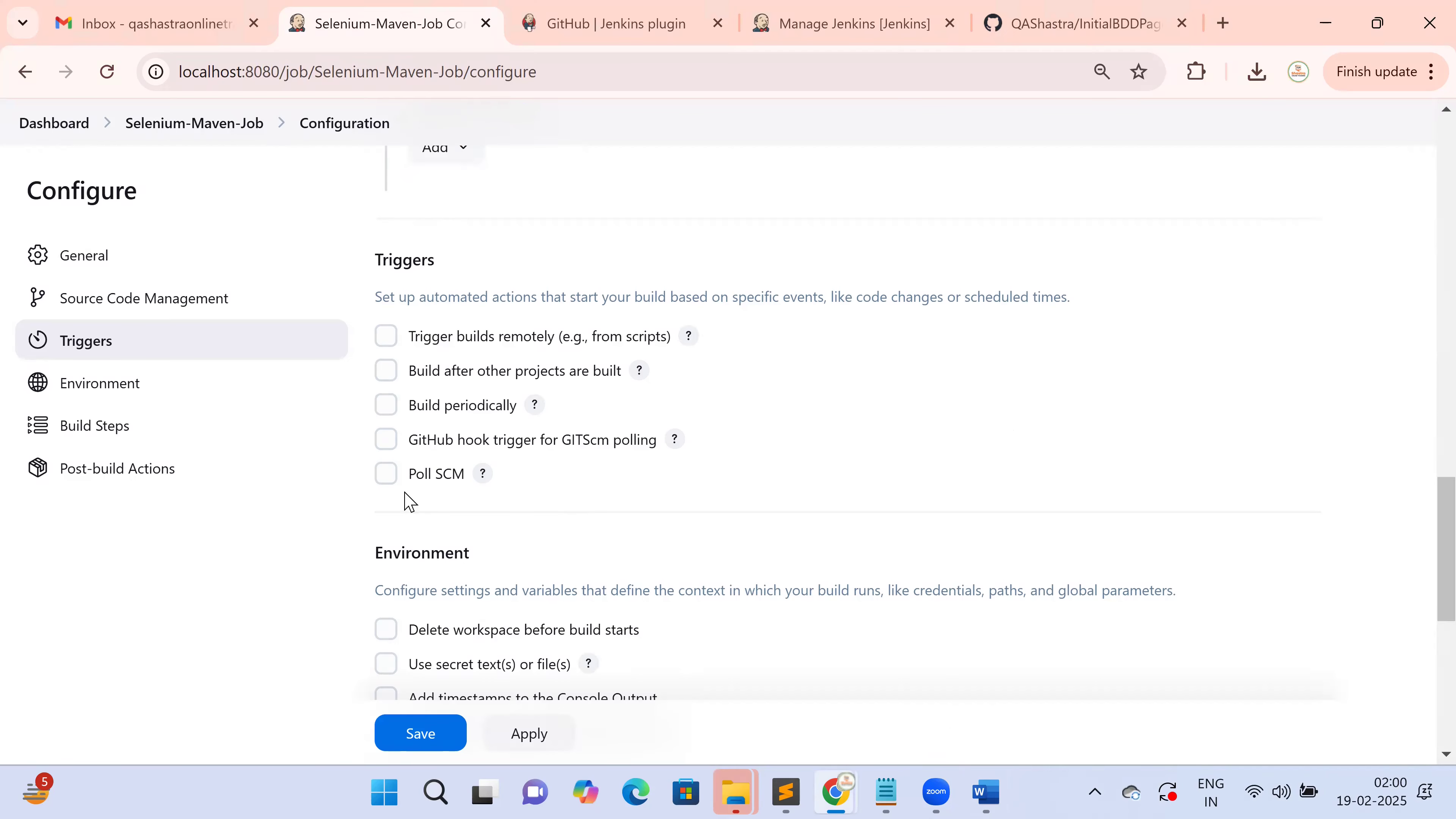
left_click(383, 484)
left_click(469, 539)
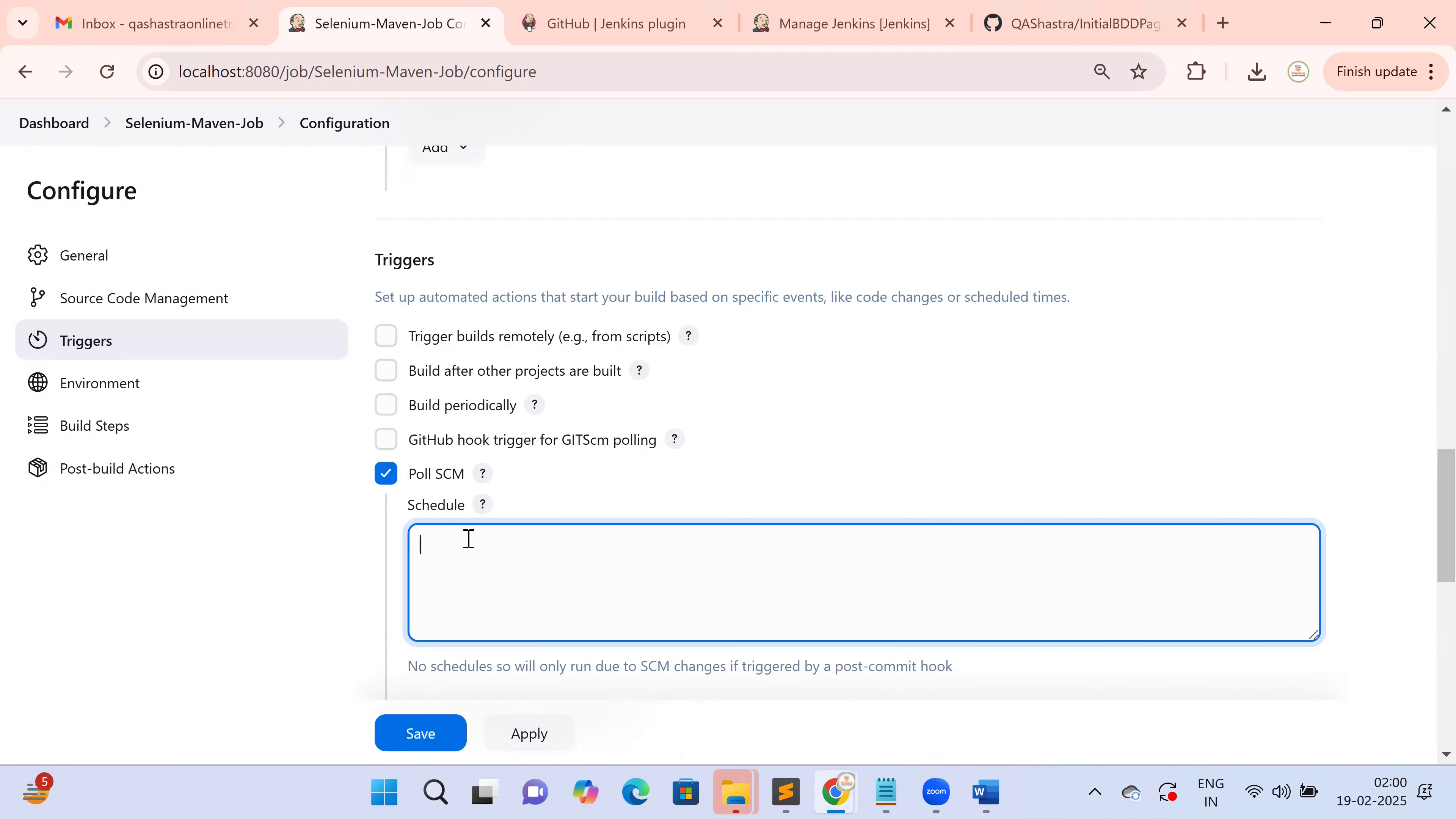
left_click(298, 585)
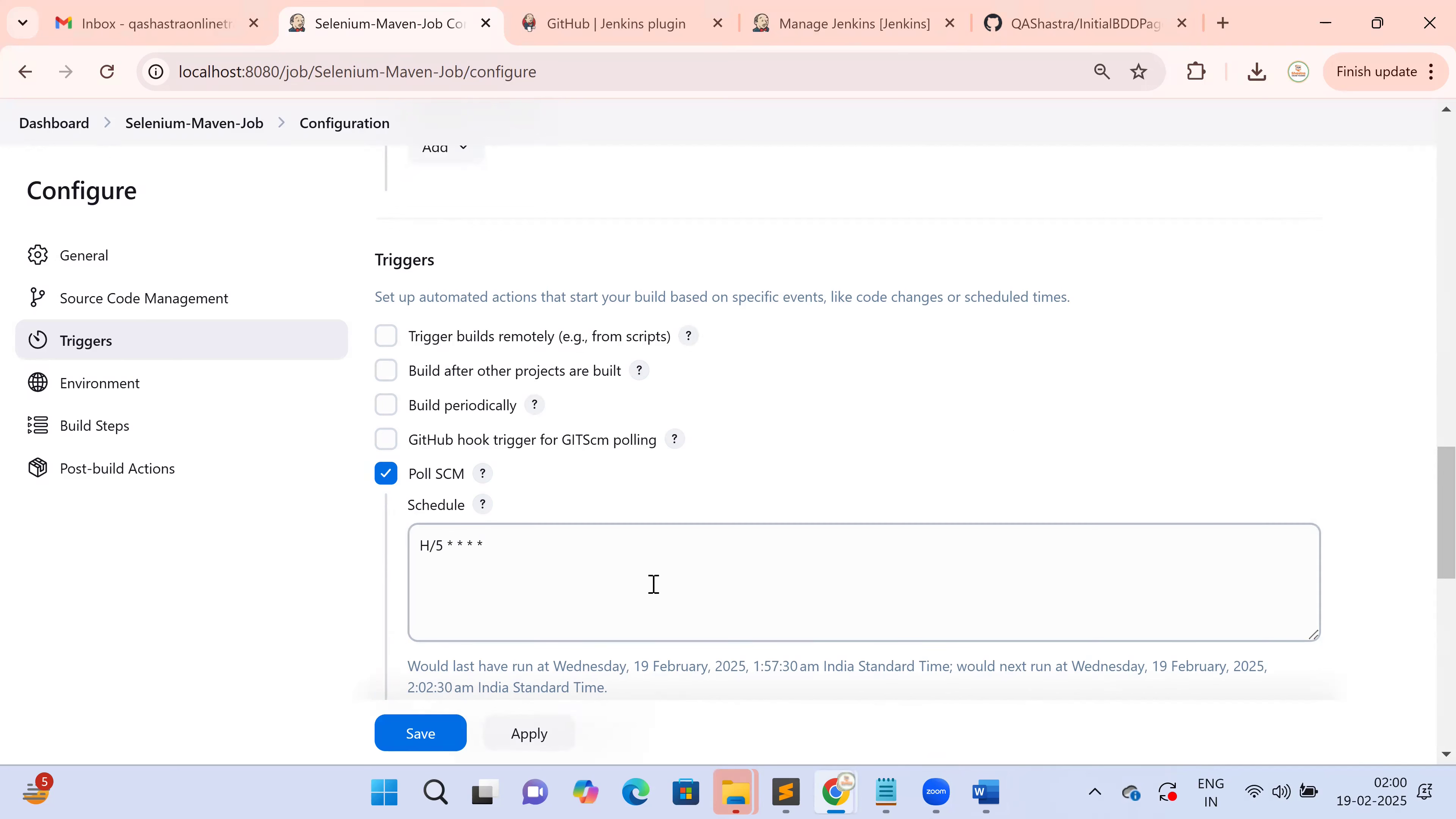
scroll(659, 591, "down", 4)
scroll(664, 594, "down", 2)
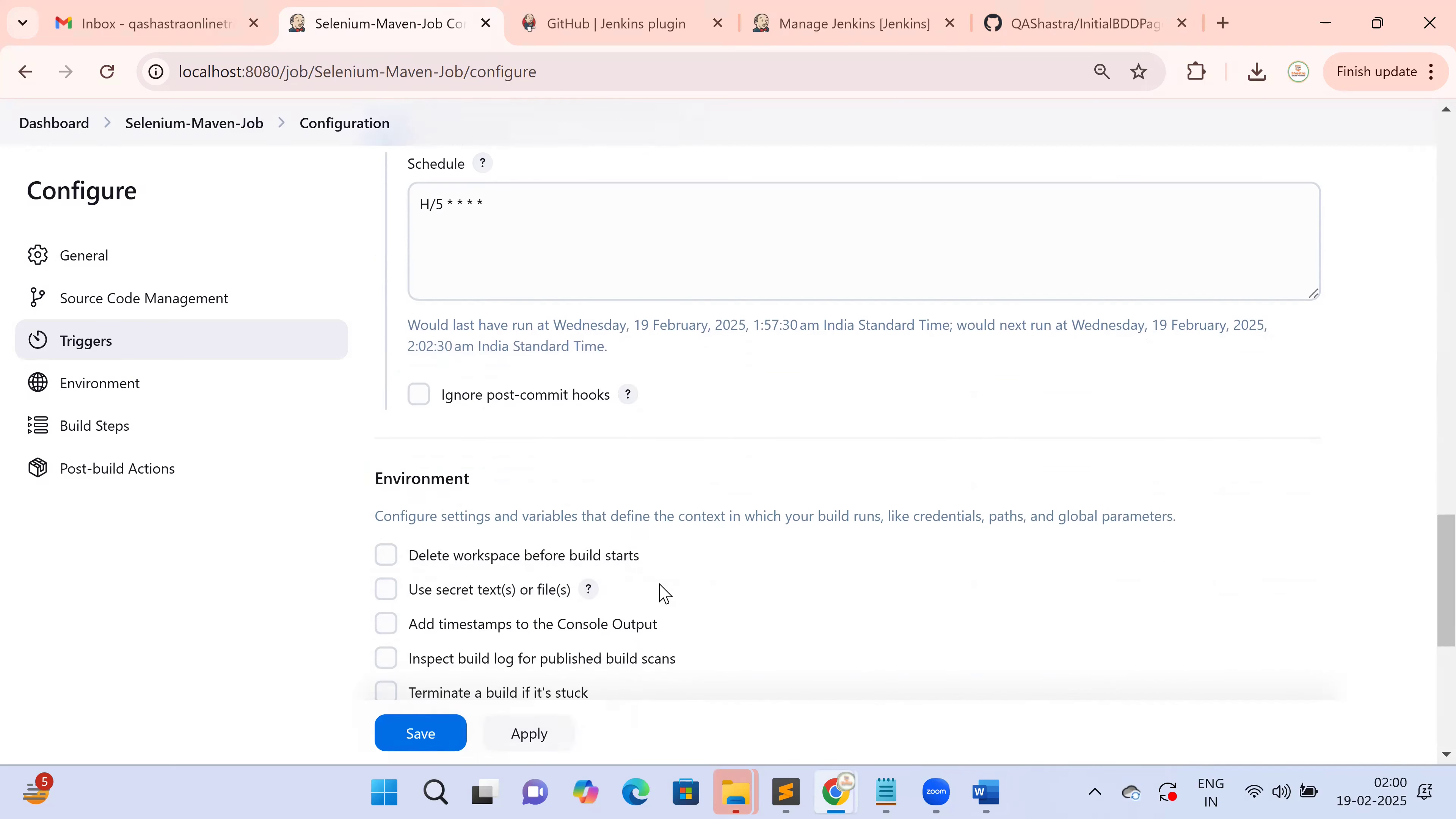
key("alt+Tab")
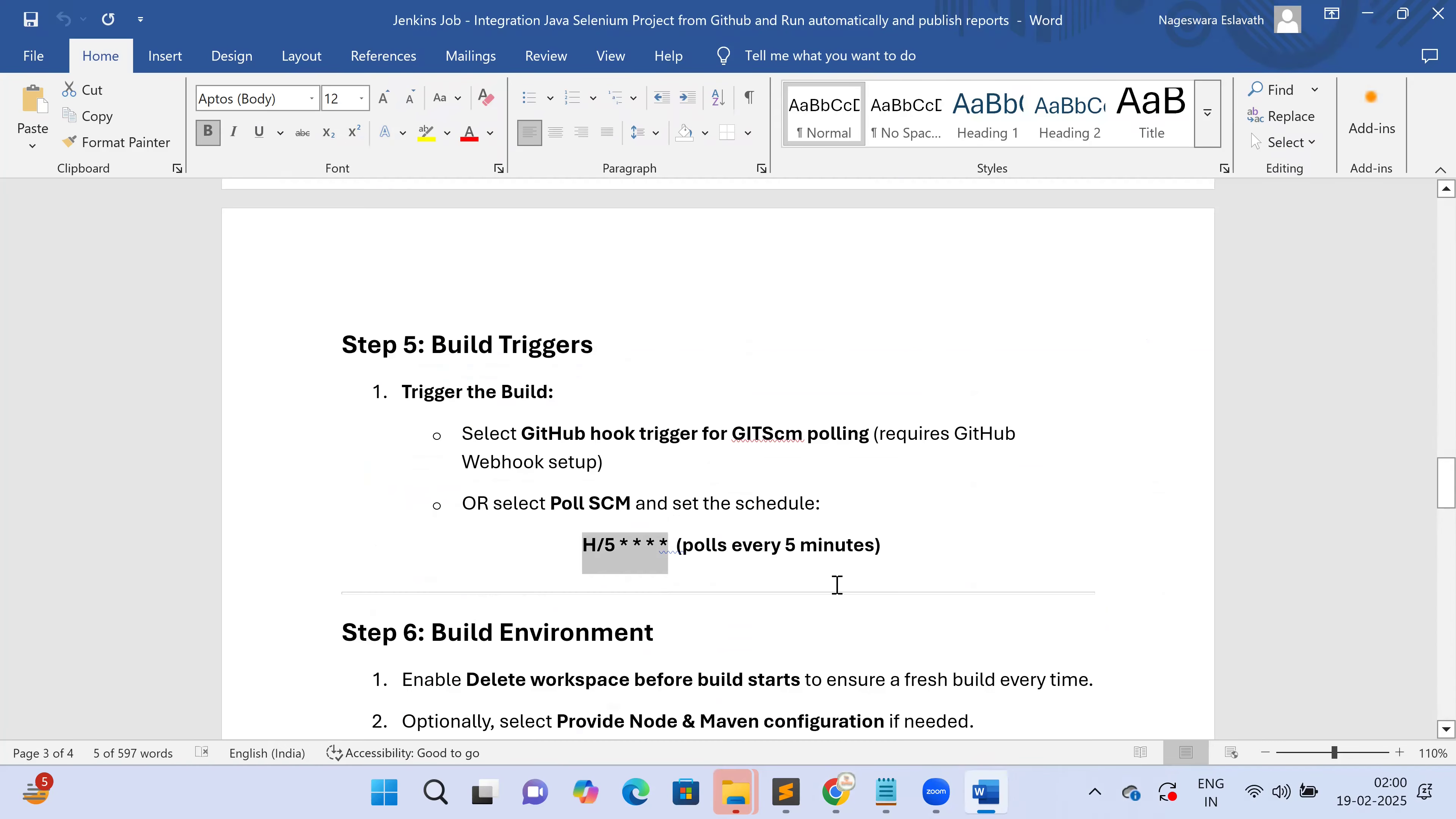
scroll(835, 585, "down", 2)
scroll(836, 585, "down", 1)
left_click_drag(331, 410, 643, 404)
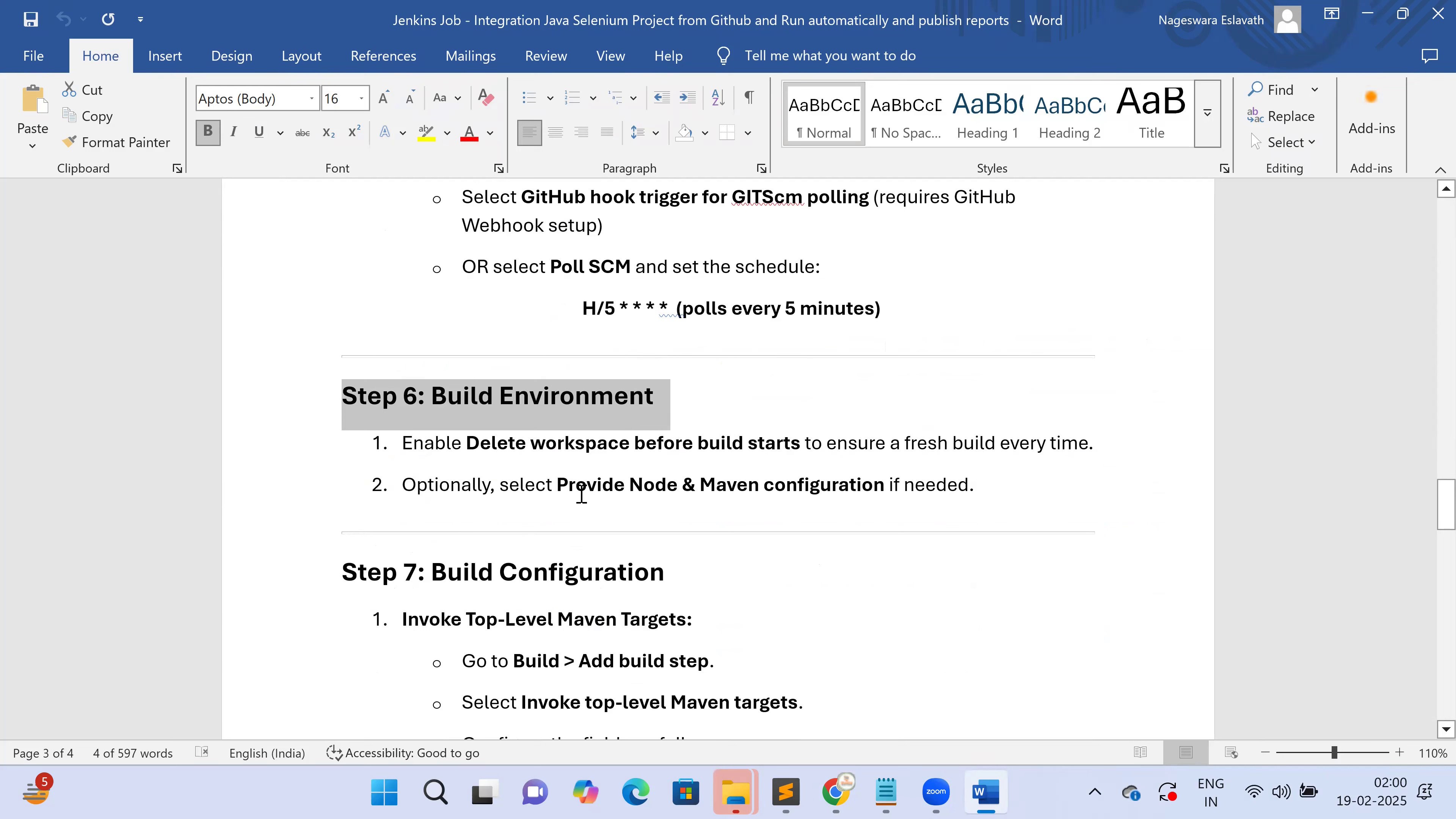
left_click_drag(581, 492, 630, 487)
double_click(746, 486)
key("alt+Tab")
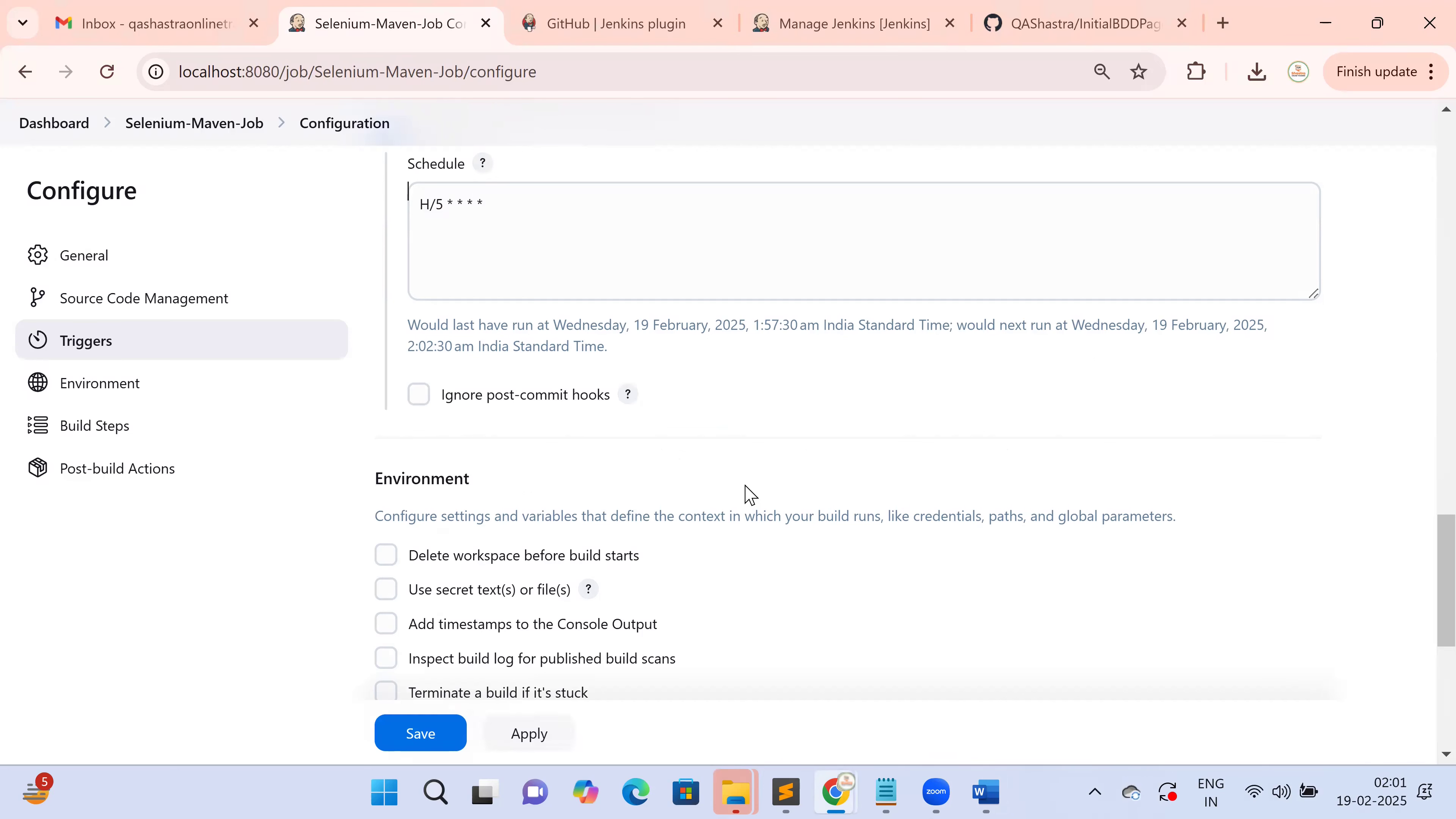
scroll(752, 494, "down", 4)
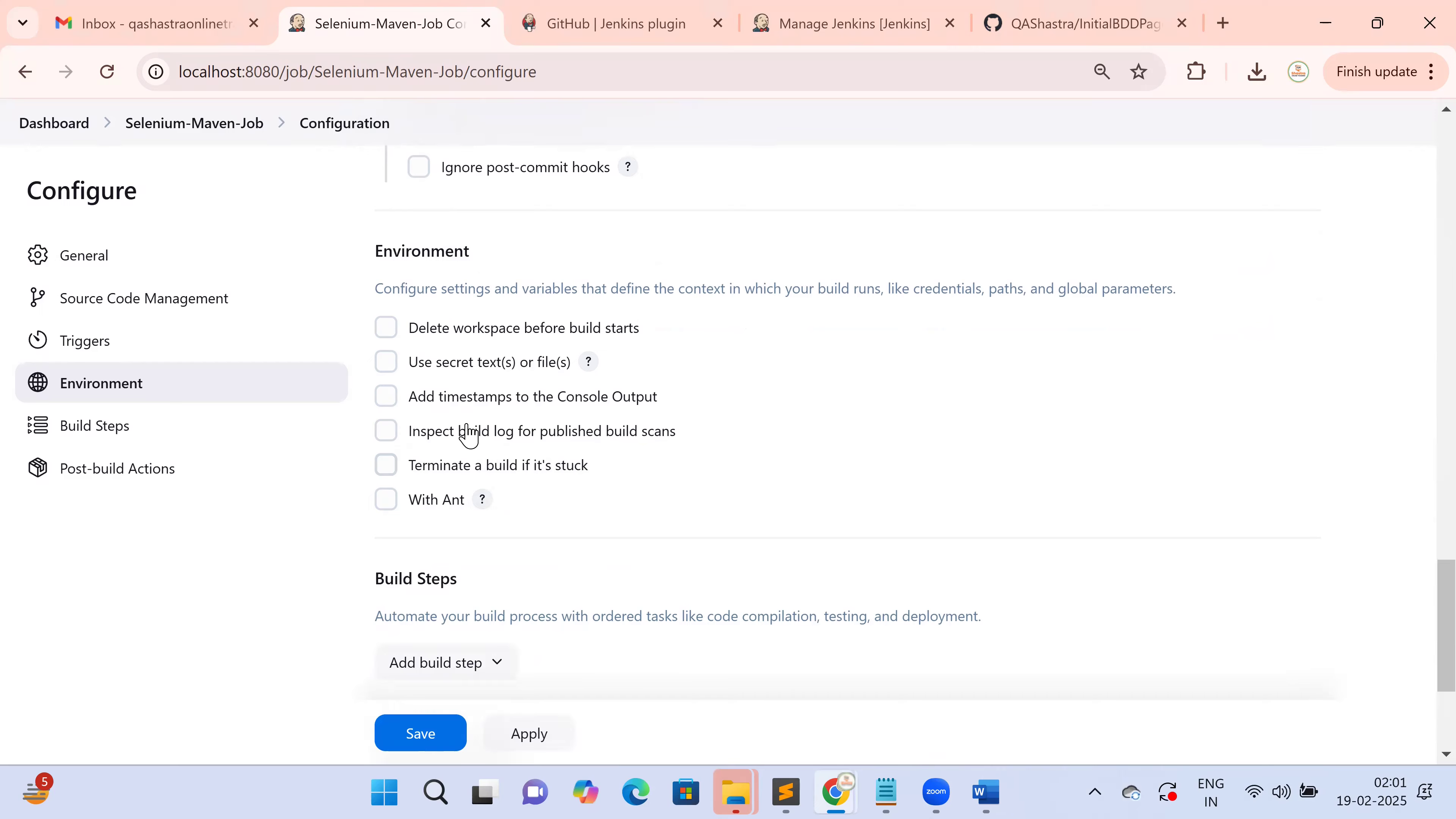
key("alt+Tab")
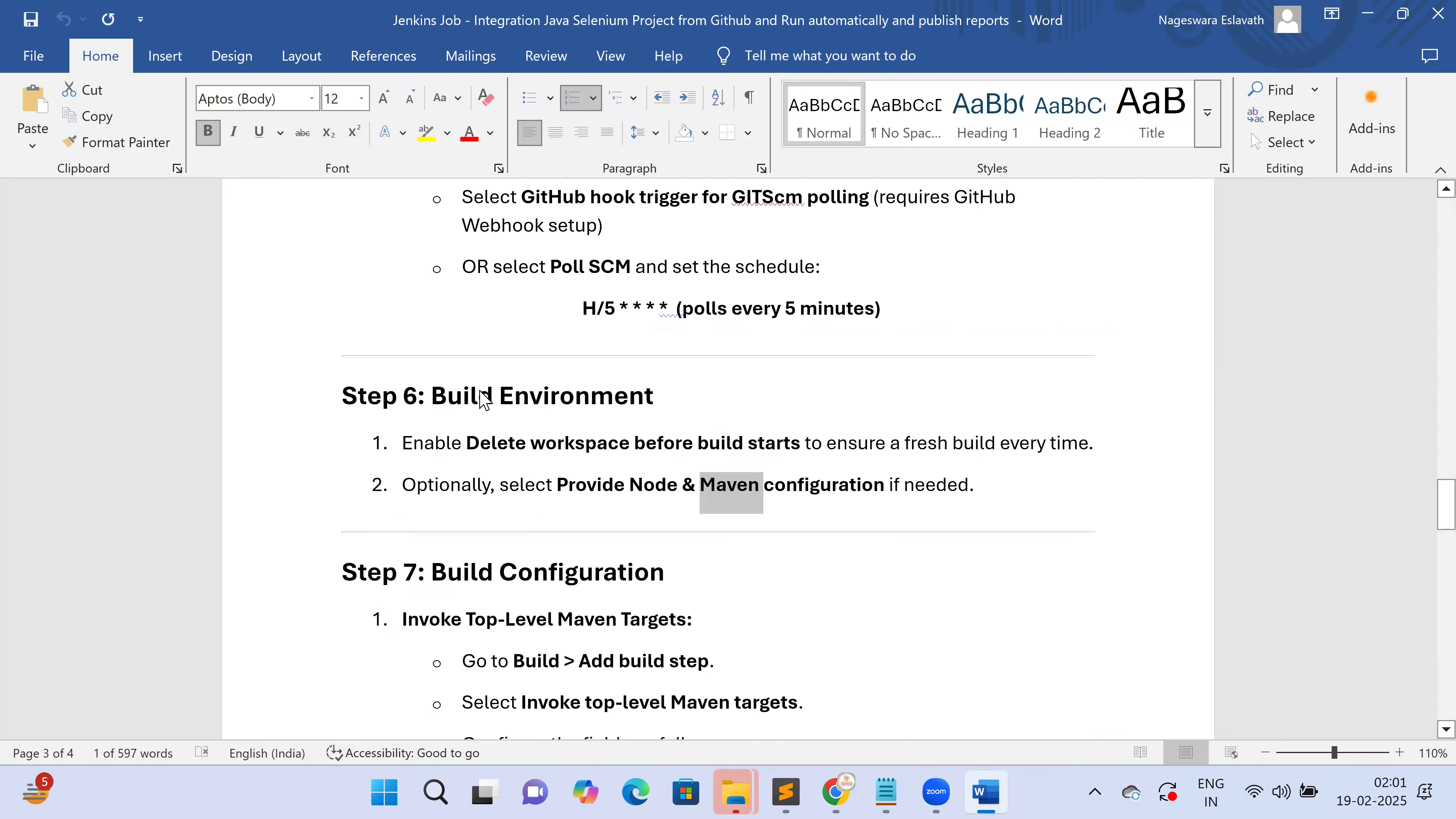
key("alt+Tab")
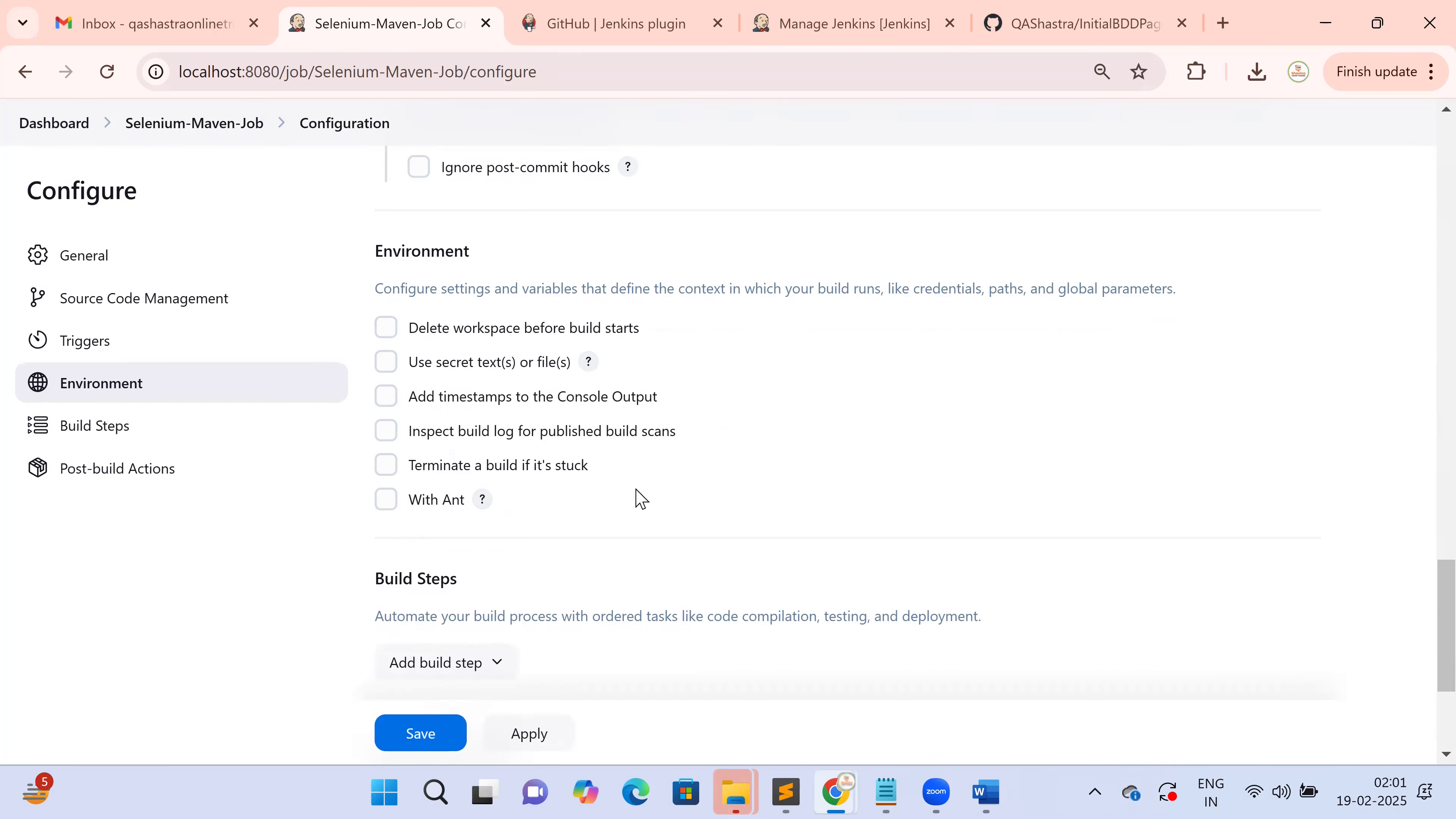
scroll(640, 496, "down", 4)
scroll(637, 496, "up", 2)
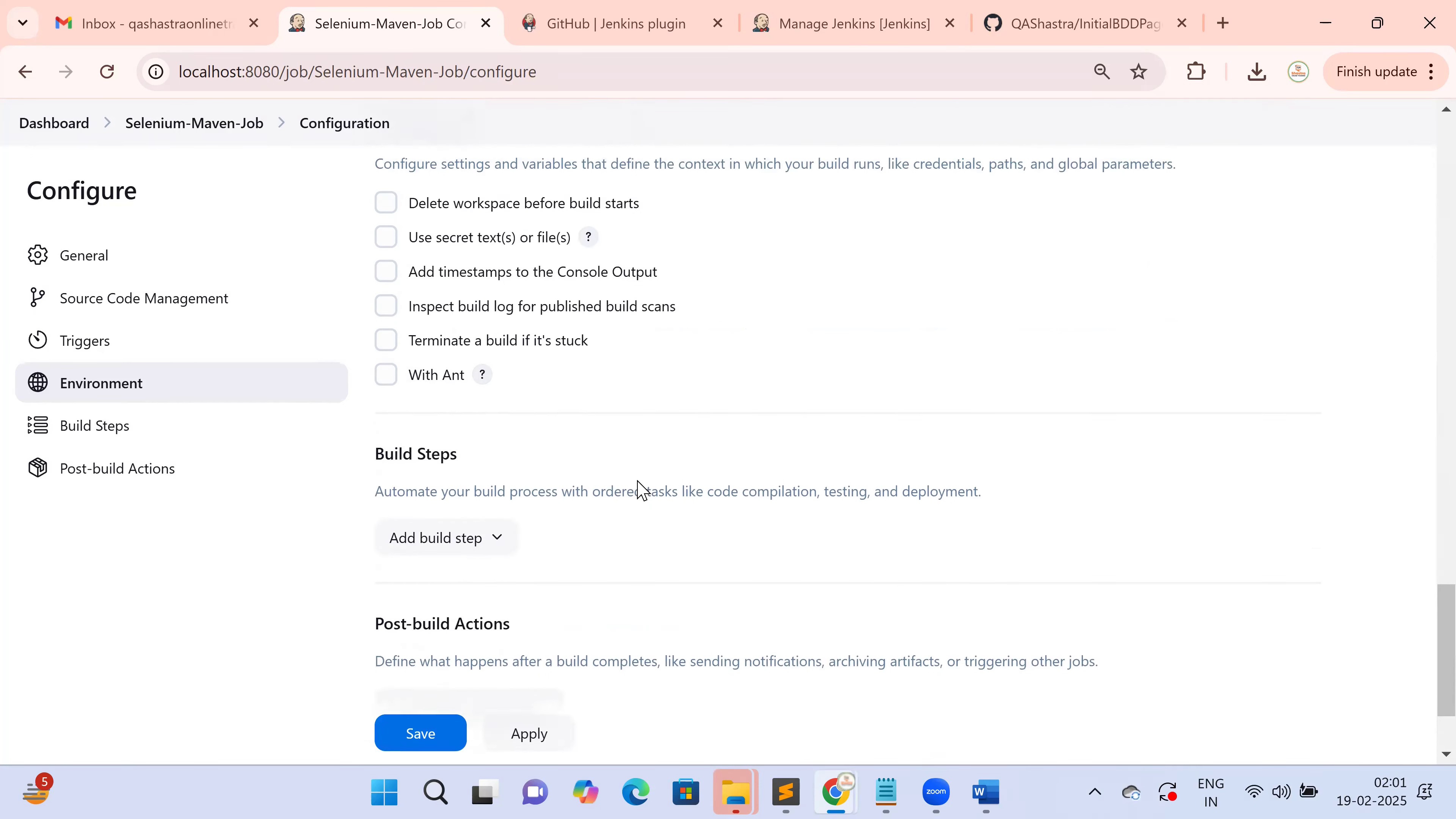
scroll(640, 491, "up", 2)
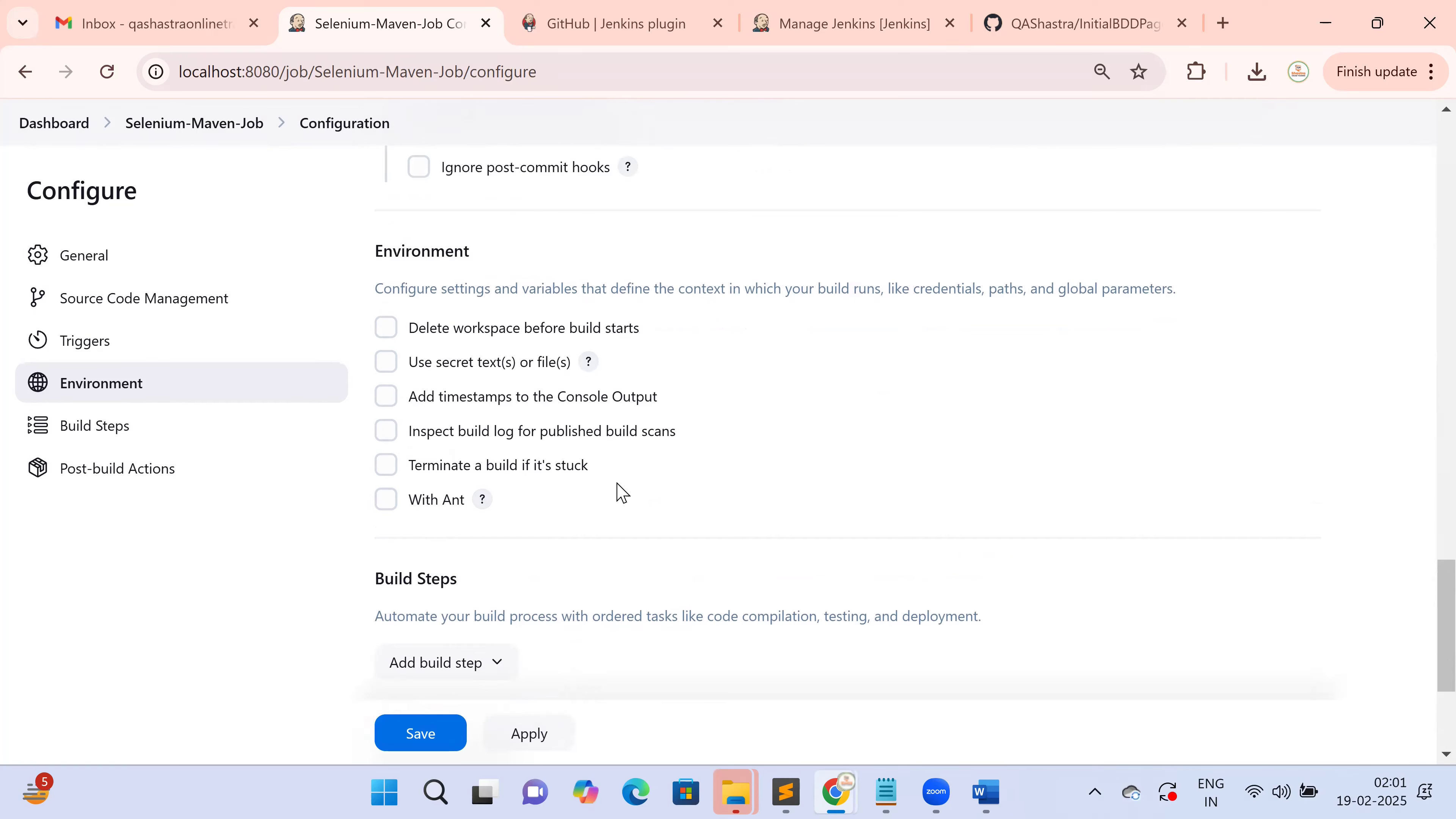
scroll(639, 491, "down", 3)
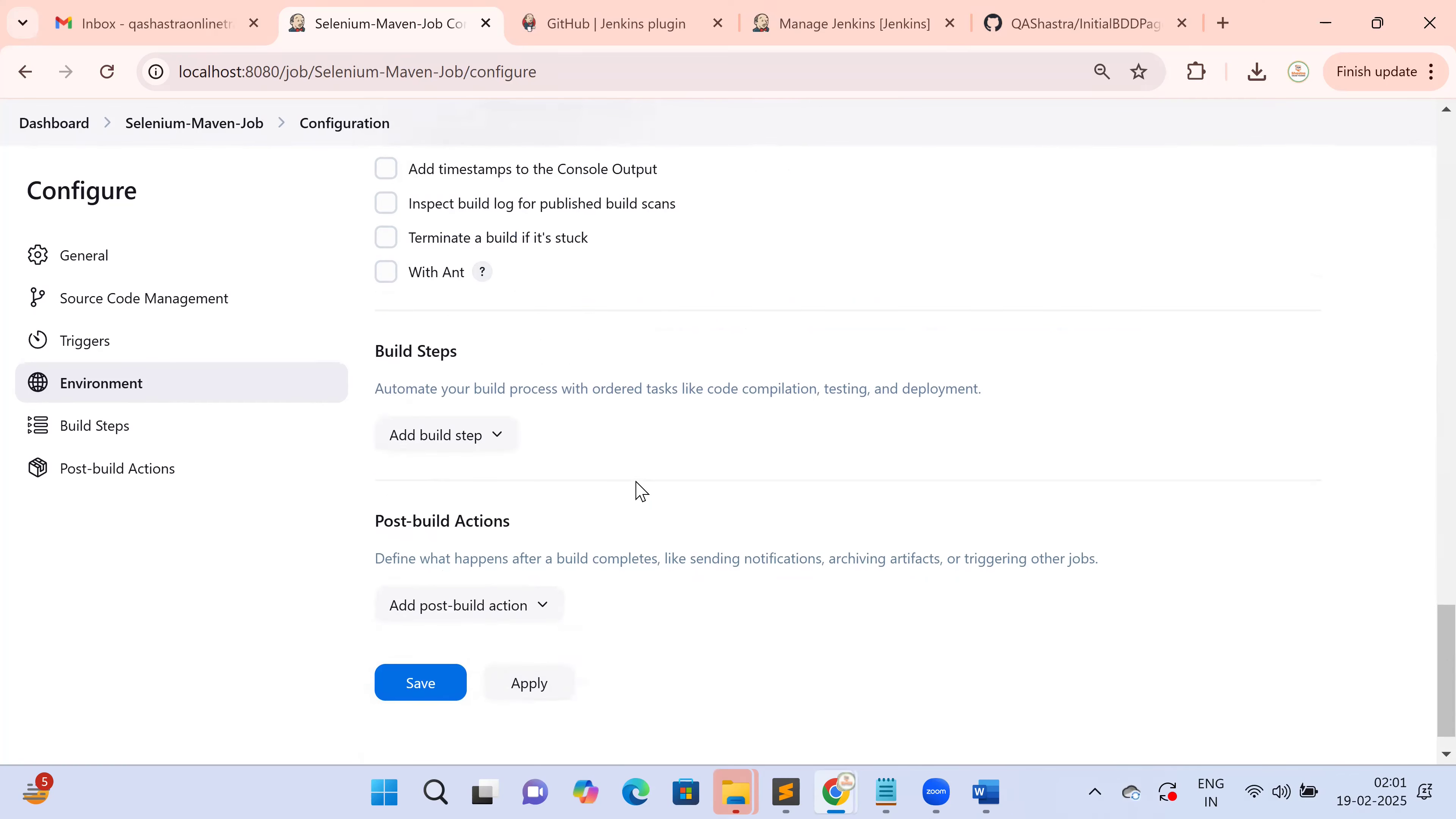
key("alt+Tab")
scroll(630, 477, "down", 3)
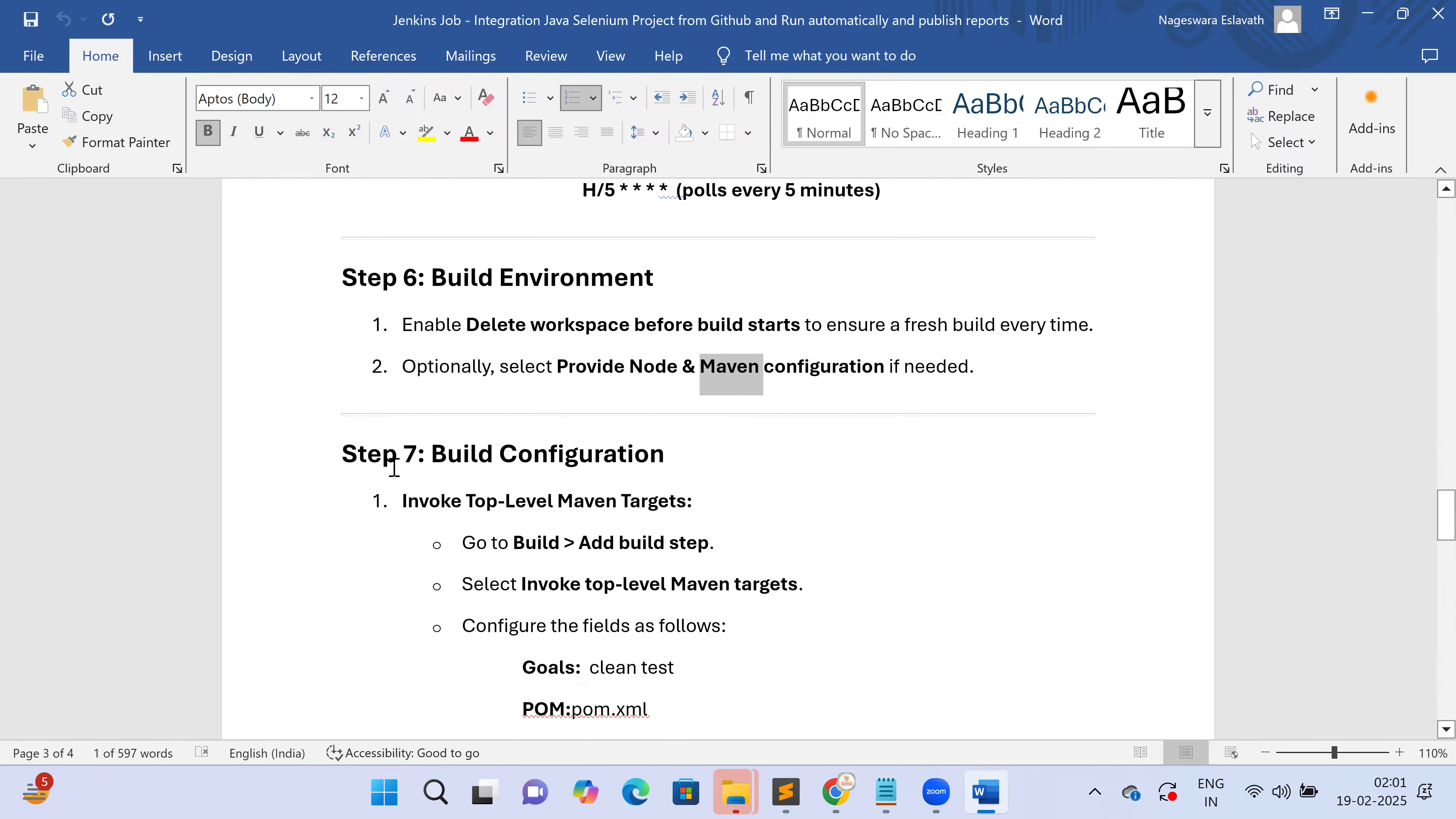
Read the Step 7 Build Configuration notes on Goals 'clean test' and POM pom.xml, then return to Jenkins
left_click_drag(463, 434, 761, 459)
scroll(762, 459, "down", 5)
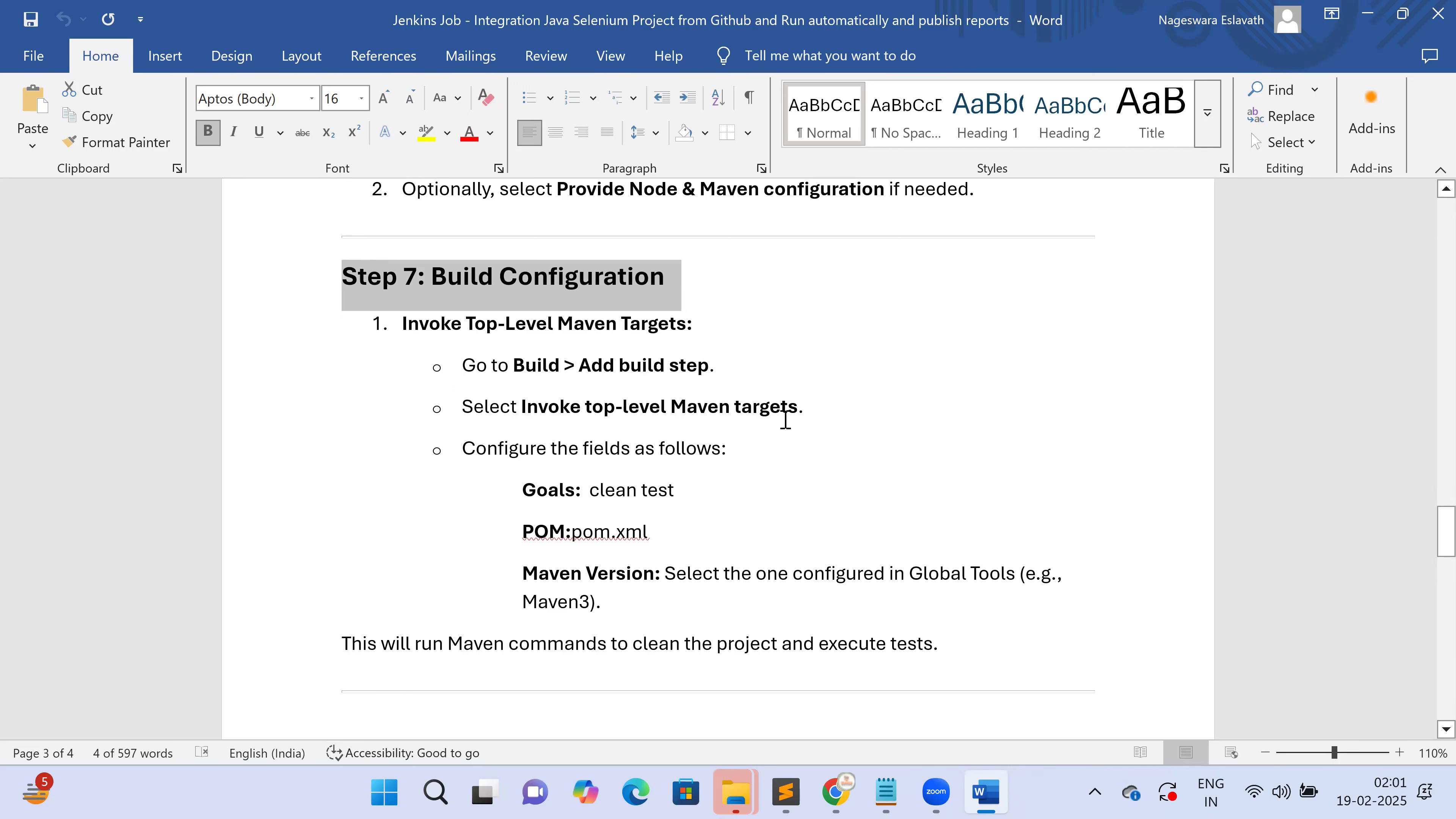
left_click_drag(534, 489, 702, 494)
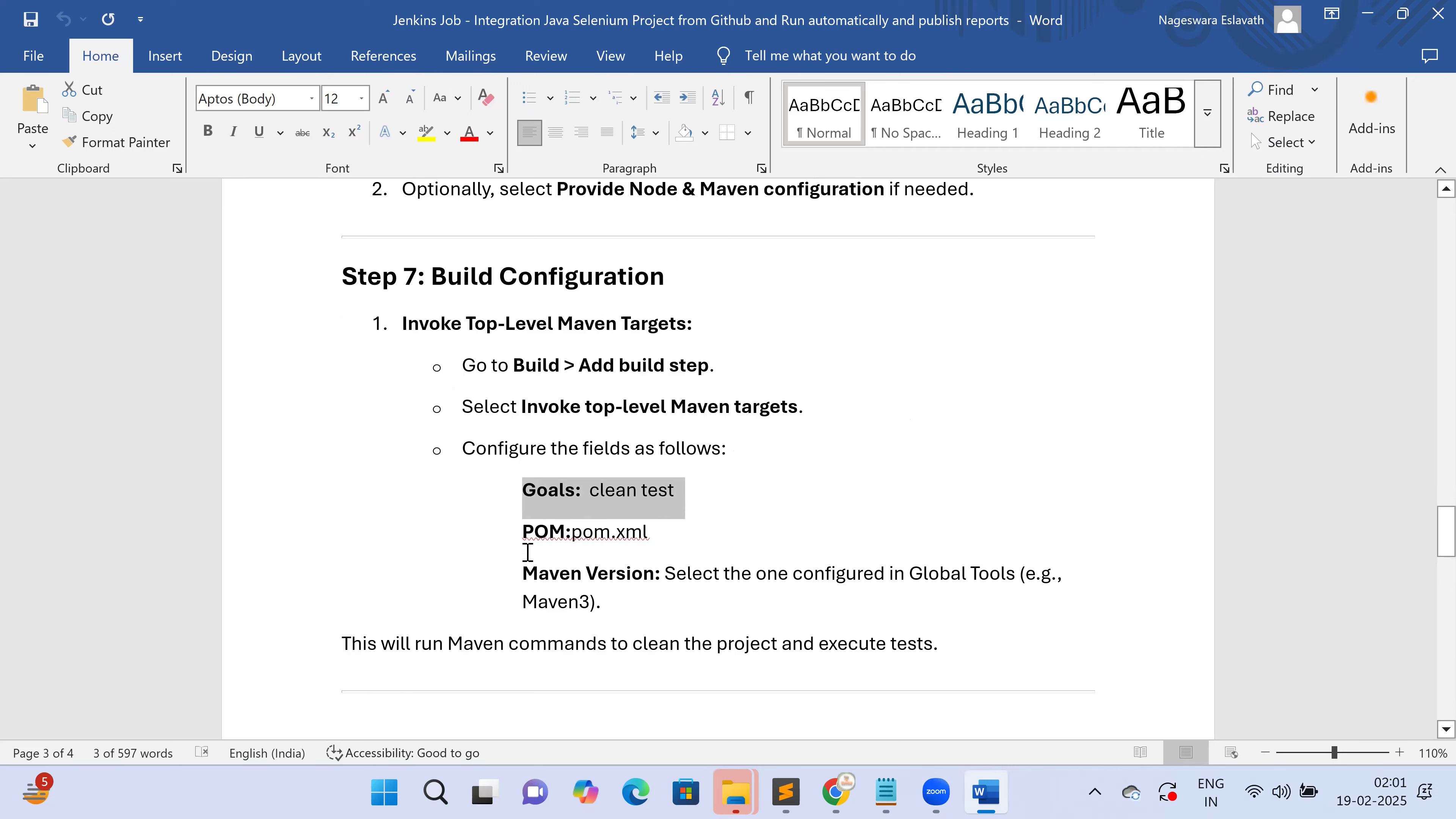
left_click_drag(516, 541, 672, 519)
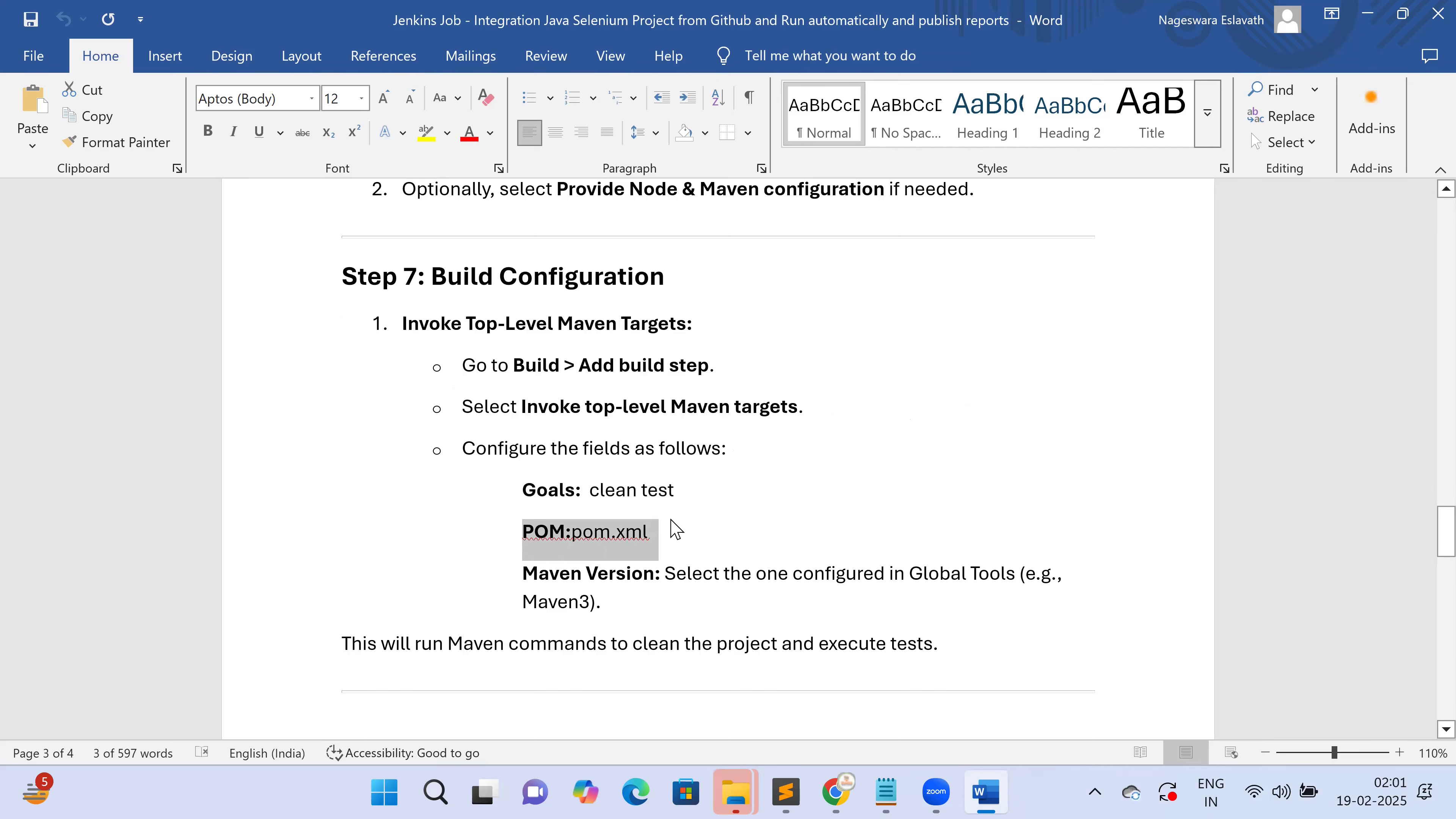
left_click(710, 524)
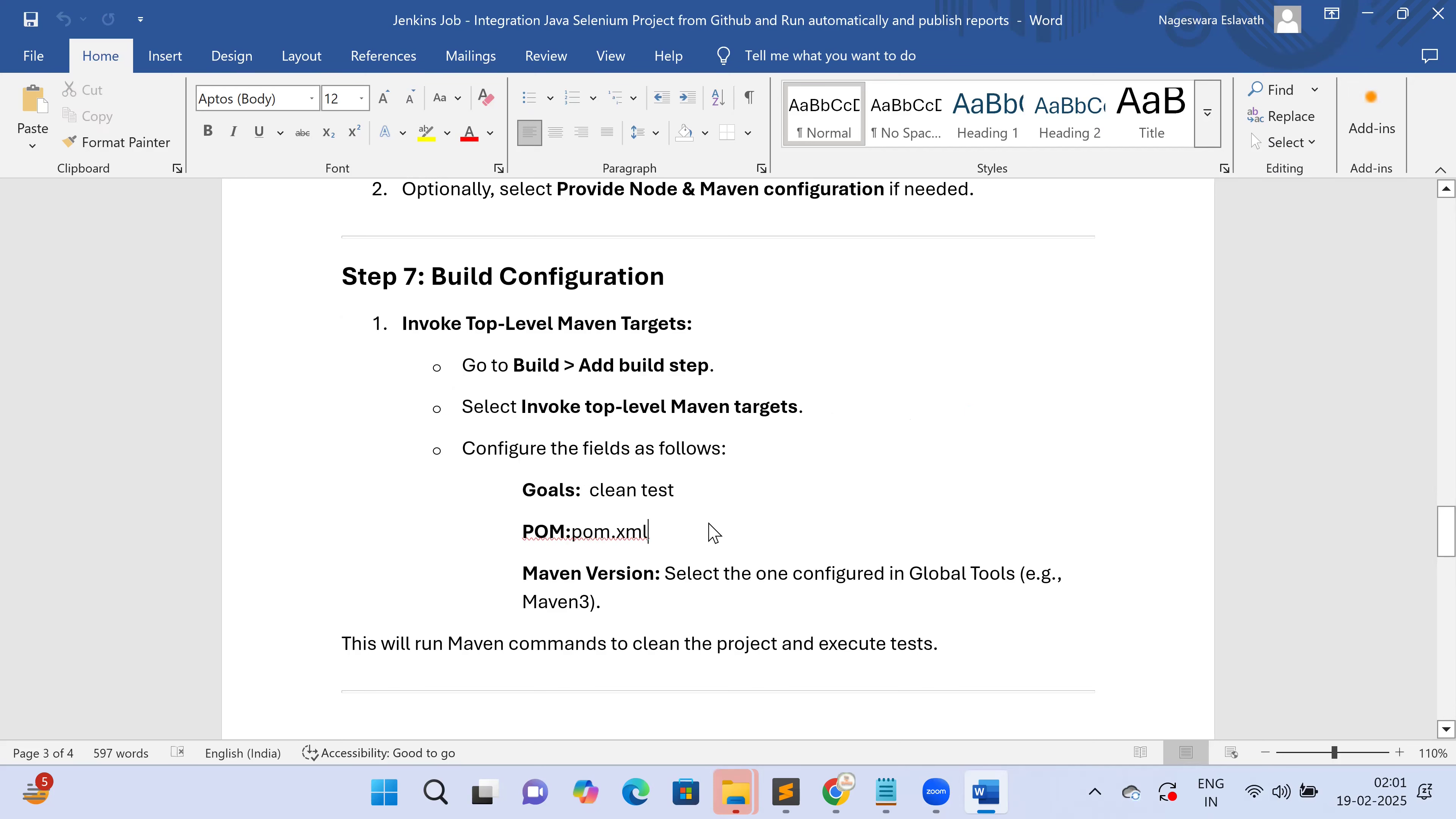
scroll(713, 532, "down", 3)
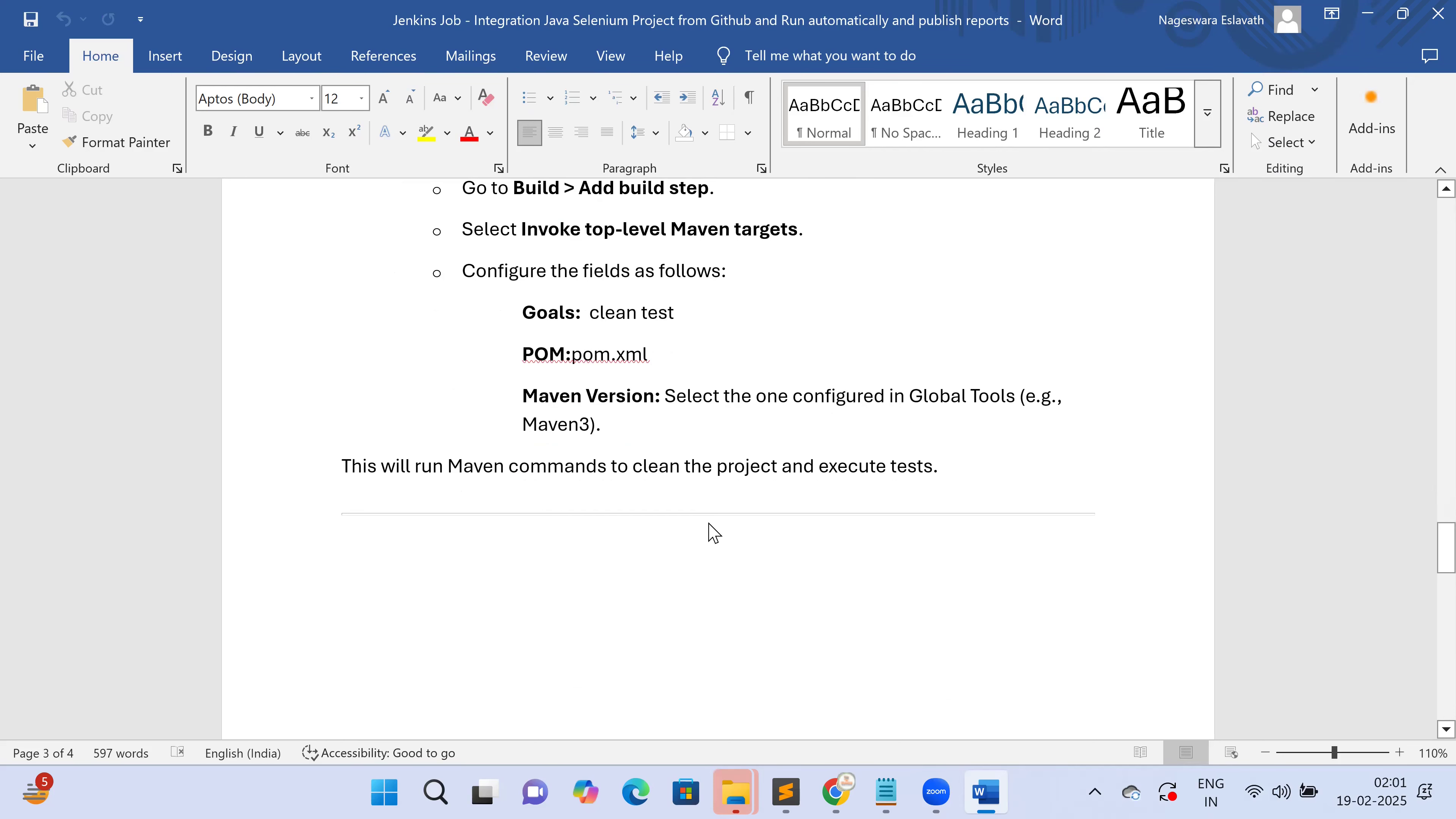
key("alt+Tab")
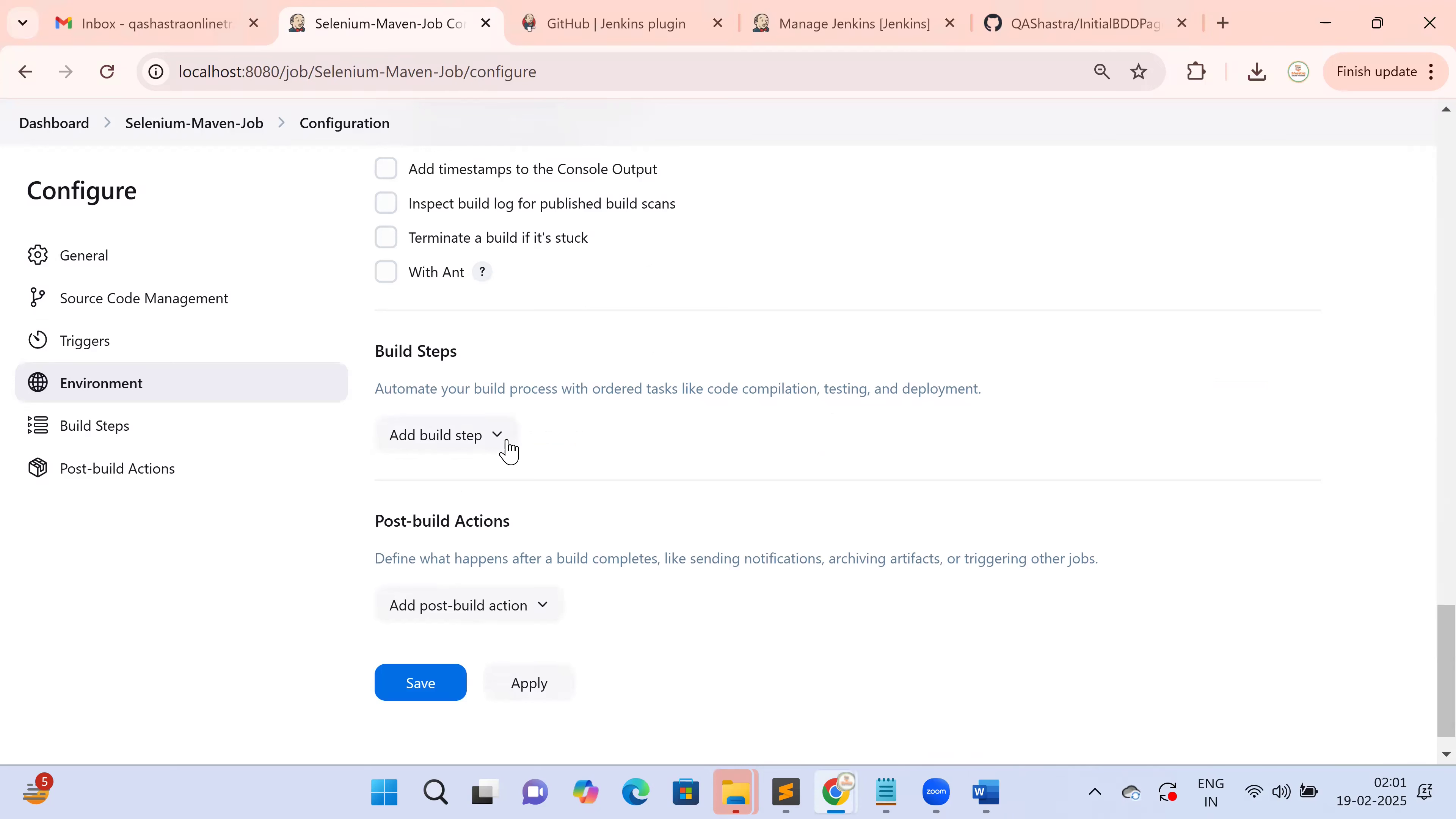
Add an Invoke top-level Maven targets build step, checking the step name in the Word notes first
left_click(503, 446)
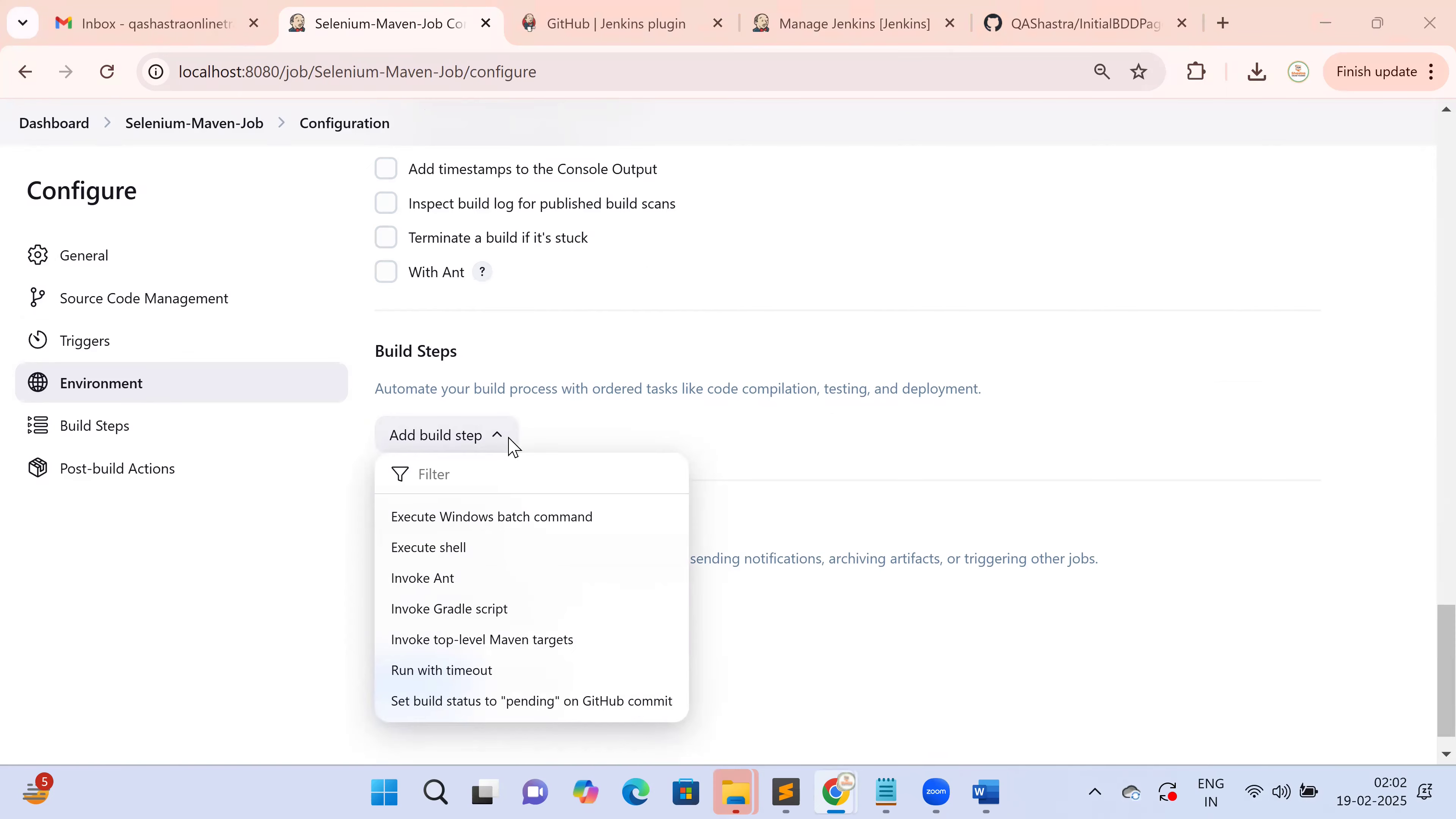
key("alt+Tab")
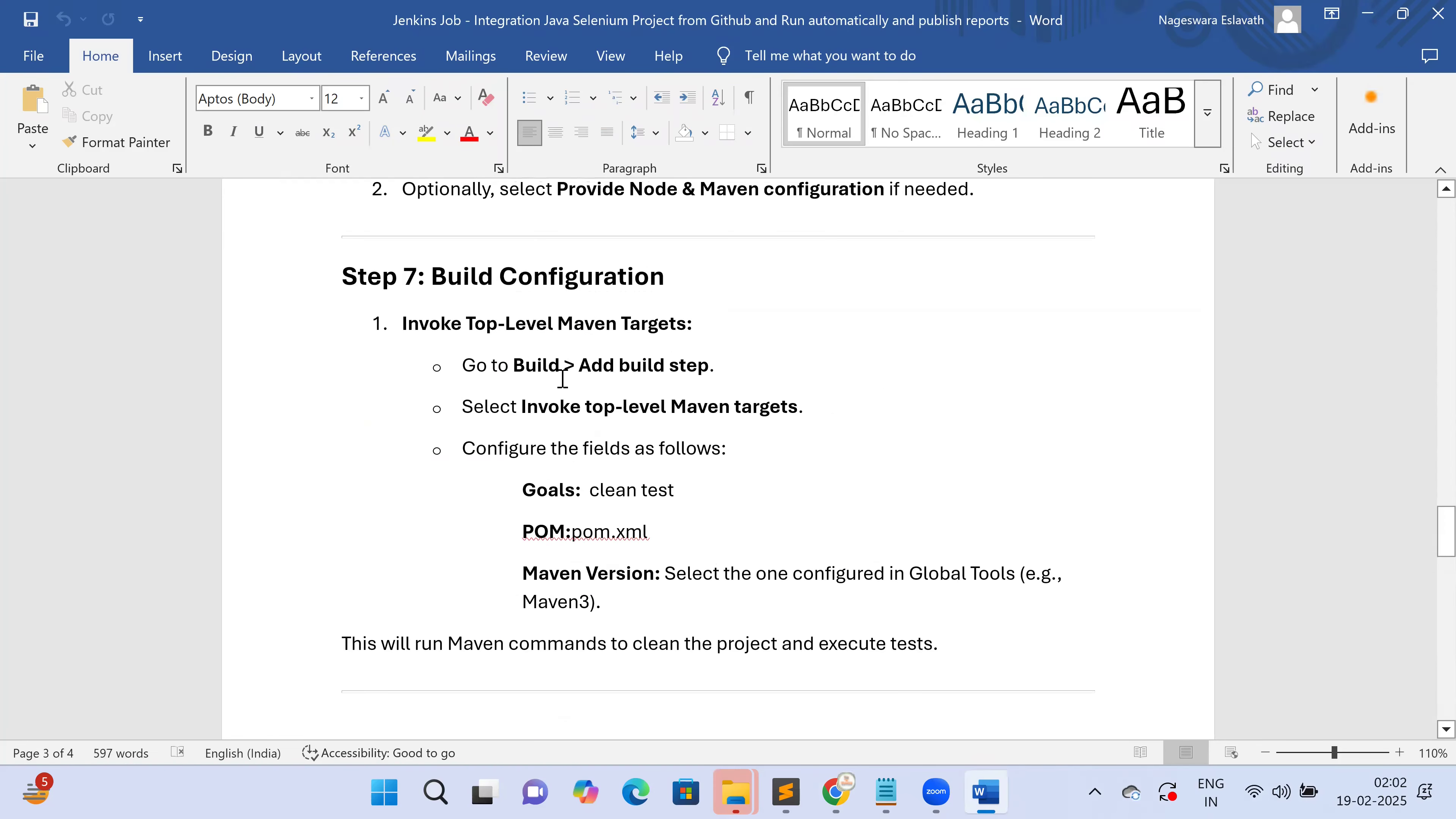
left_click_drag(513, 378, 709, 376)
left_click_drag(522, 410, 791, 411)
key("alt+Tab")
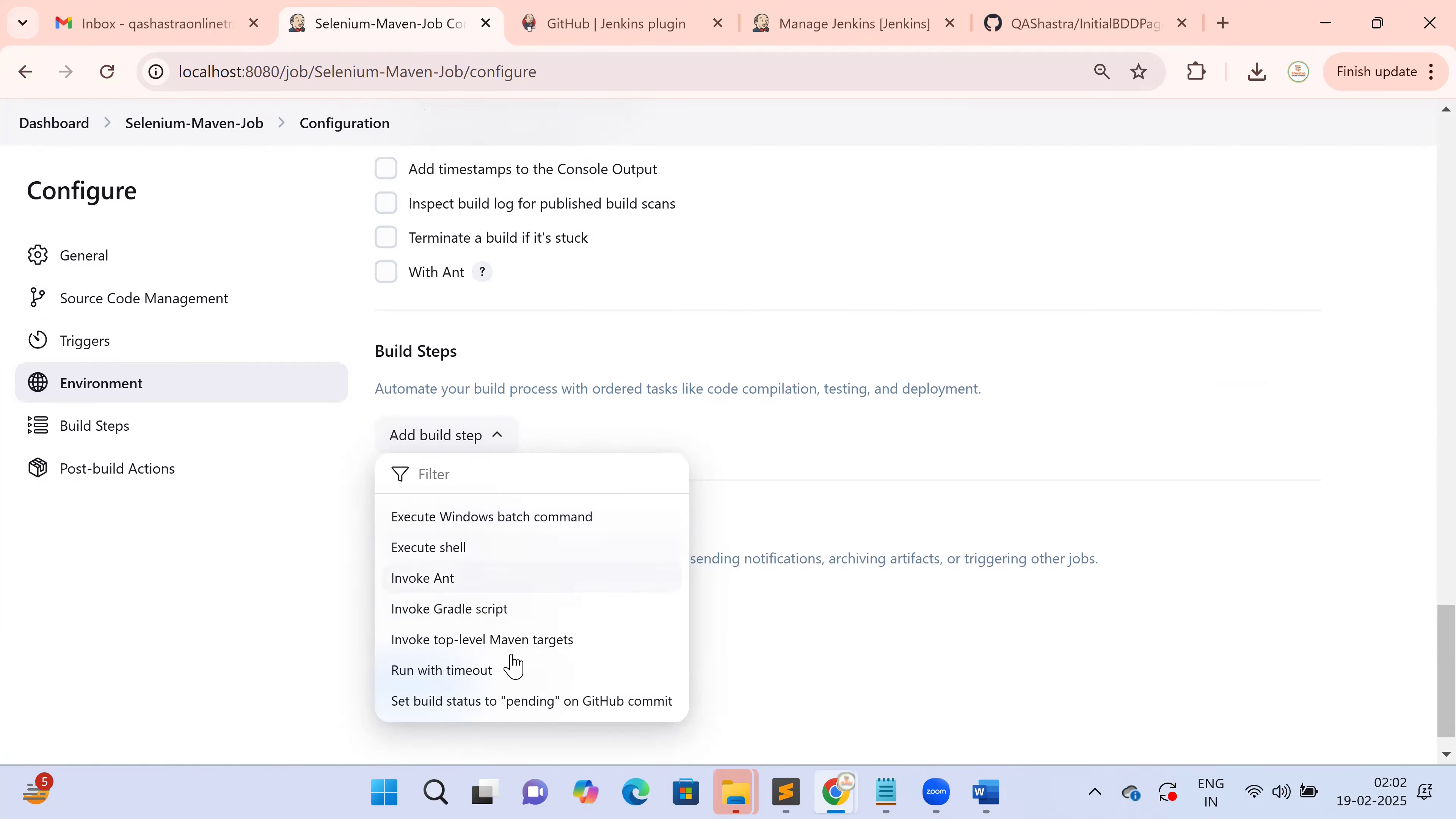
scroll(519, 636, "down", 1)
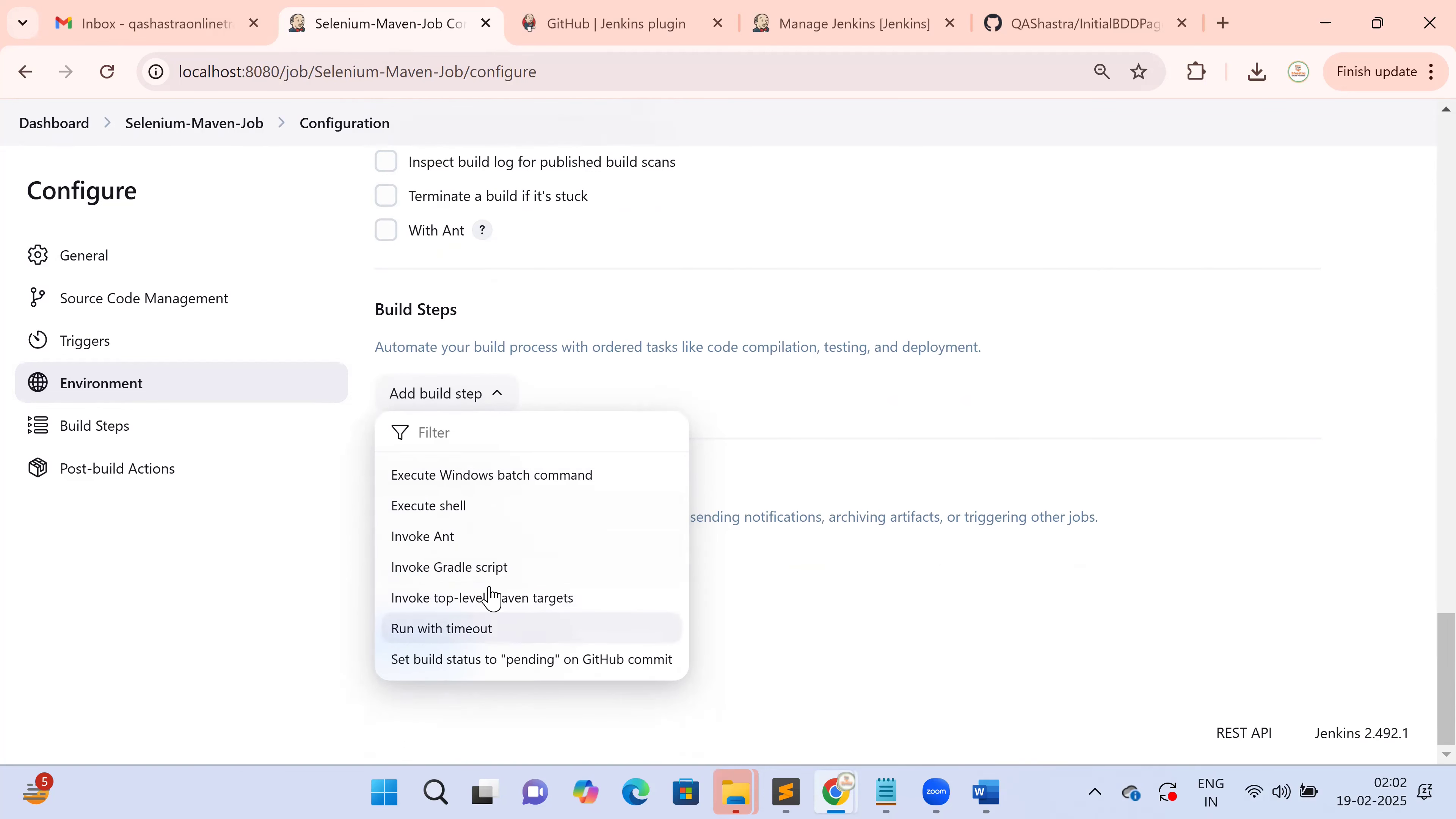
left_click(526, 597)
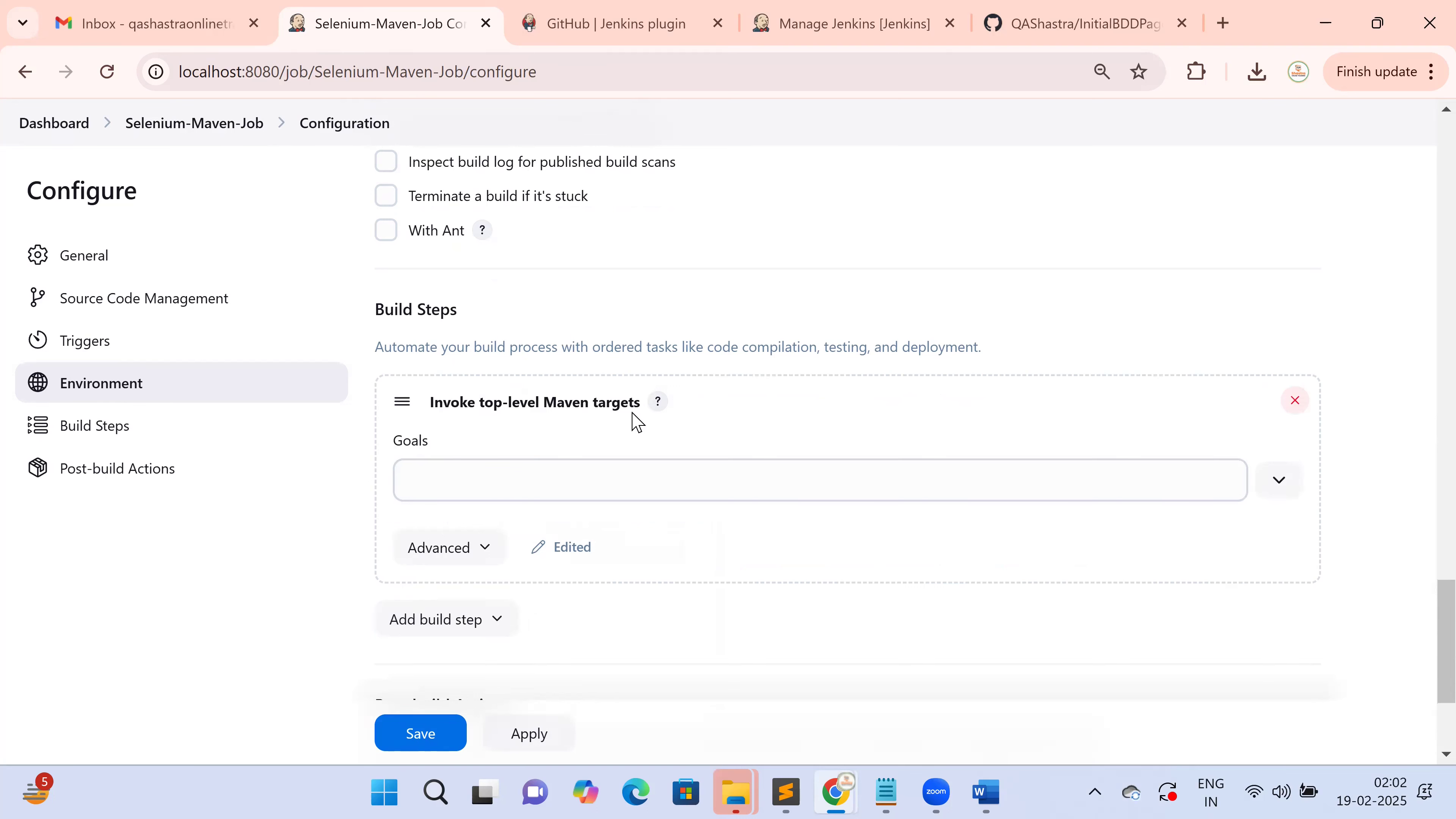
Copy 'clean test' from the Word notes into the Maven step's Goals field
left_click(430, 472)
key("alt+Tab")
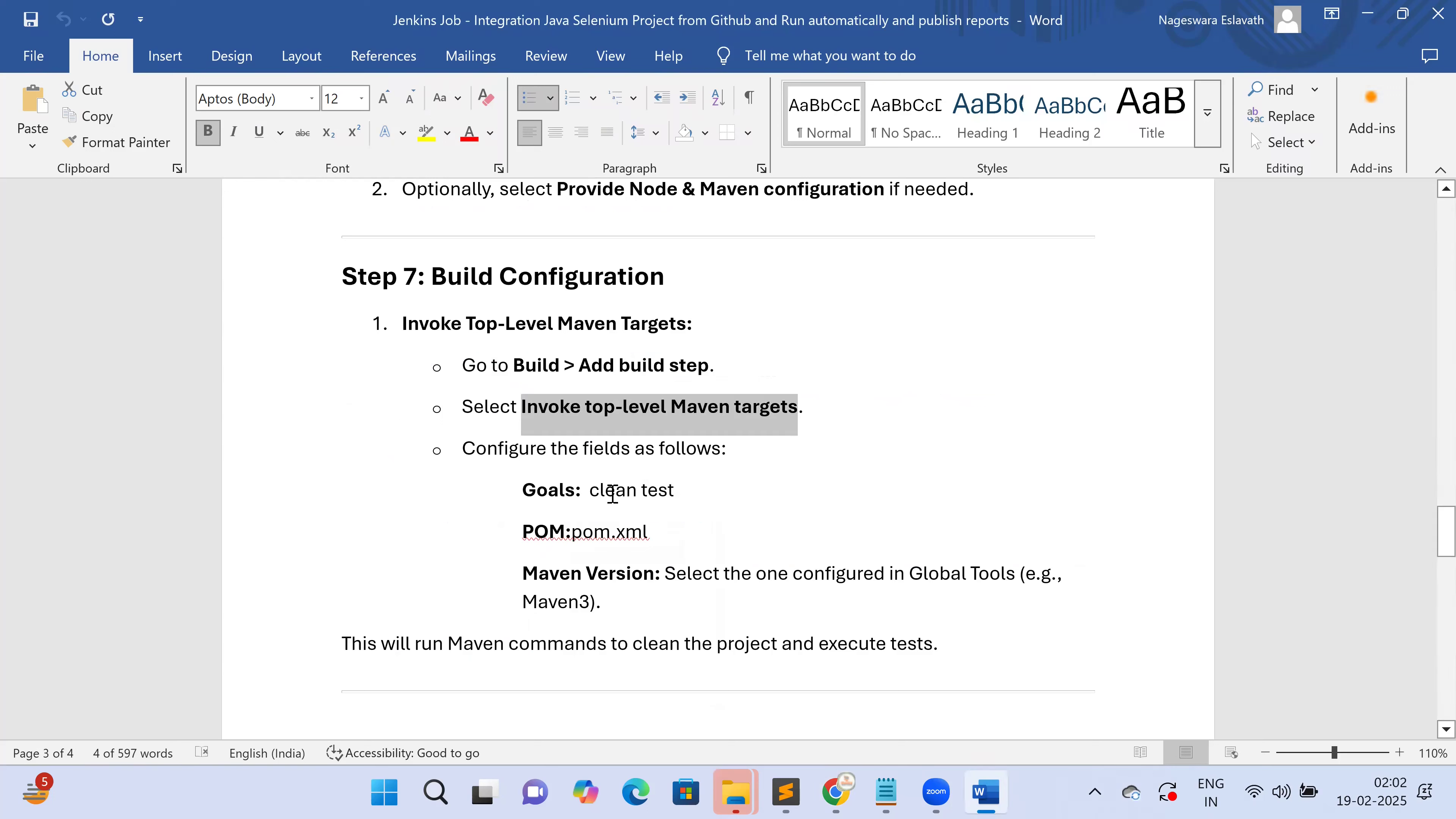
left_click_drag(592, 491, 678, 489)
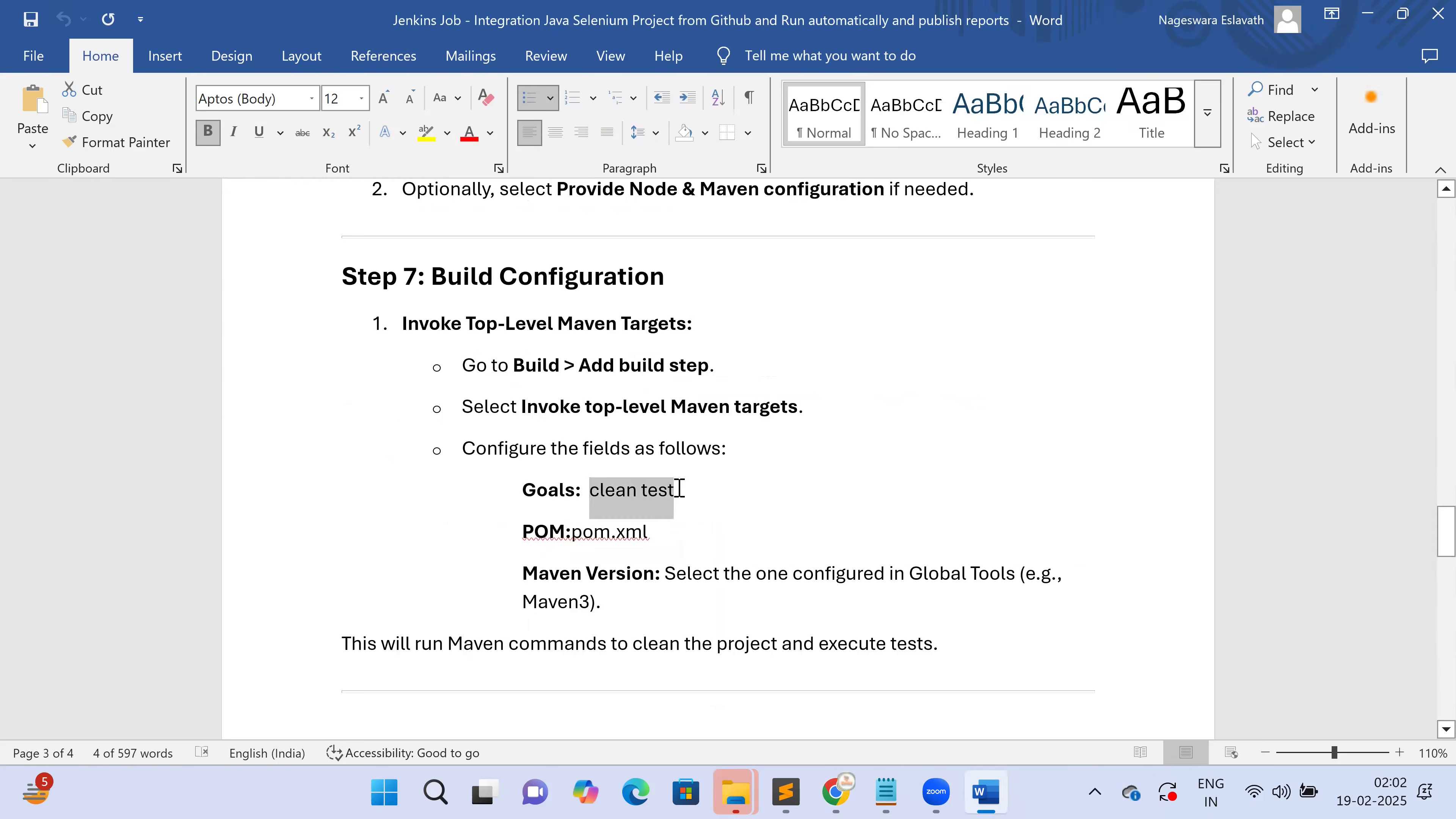
key("ctrl+c")
key("alt+Tab")
left_click(510, 487)
key("ctrl+v")
scroll(636, 603, "down", 2)
key("alt+Tab")
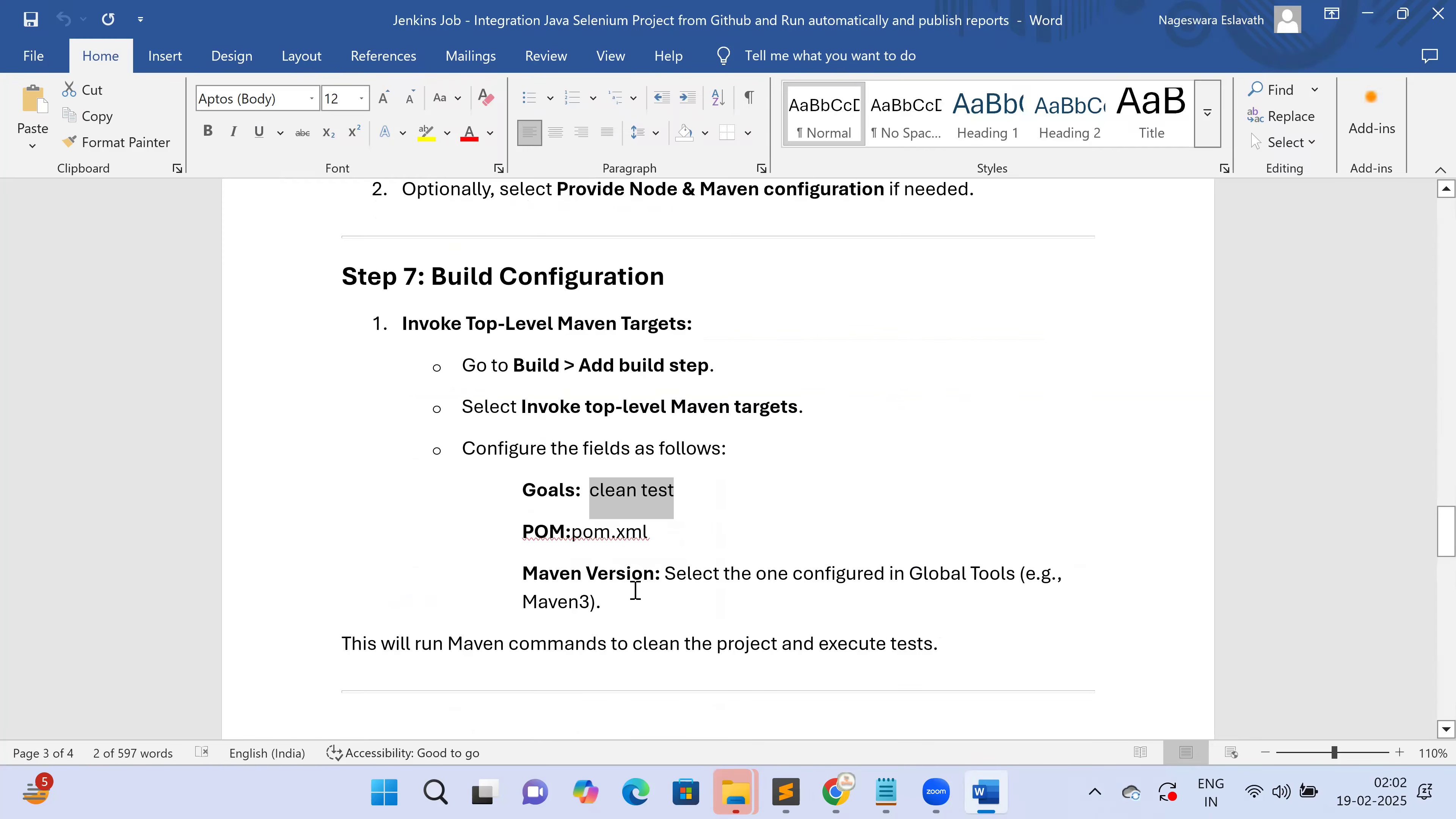
key("alt+Tab")
Under Advanced, correct the POM field from POM.xml to pom.xml, then go back to the Word guide
left_click(488, 437)
left_click(466, 542)
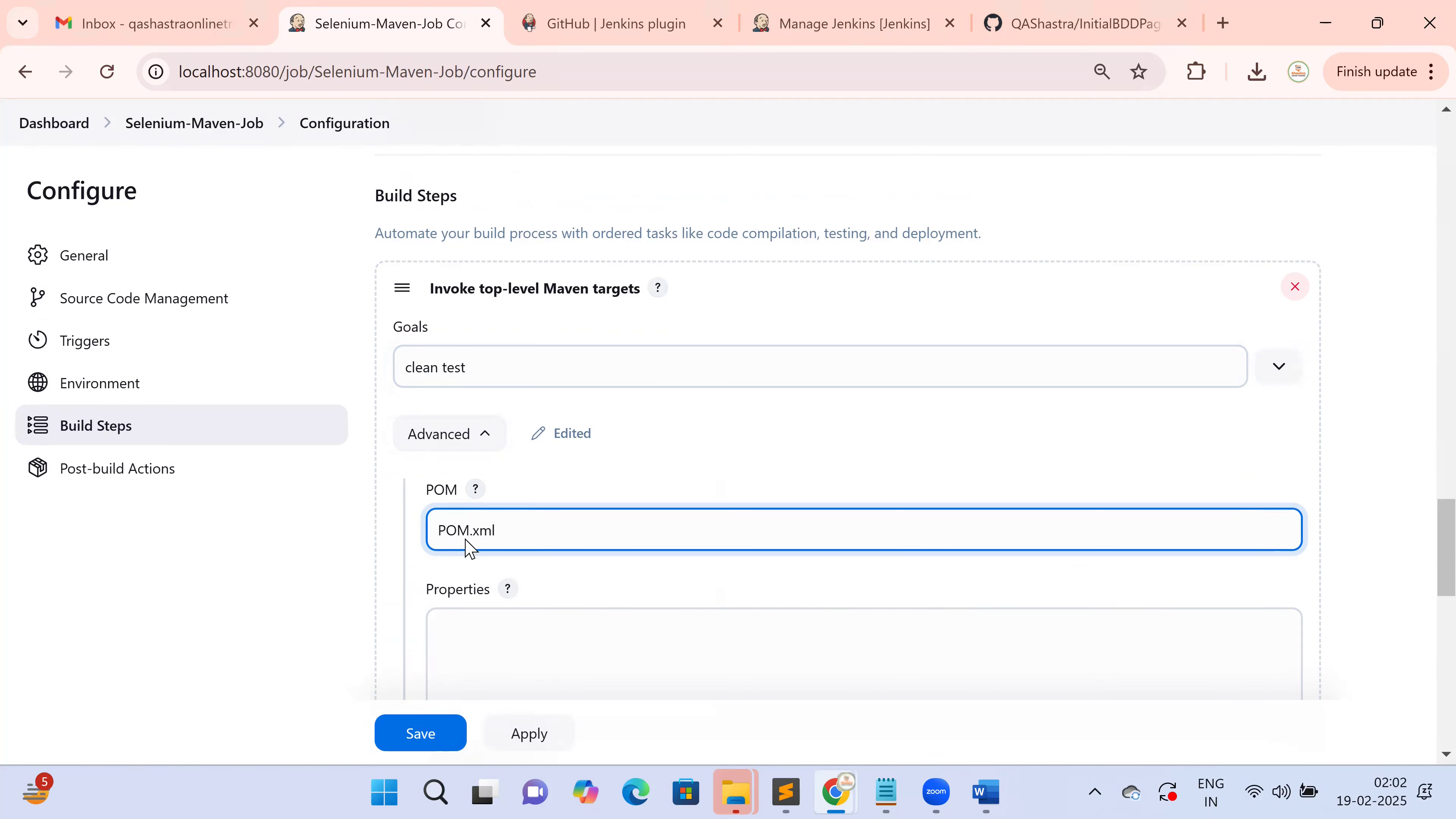
key("alt+Tab")
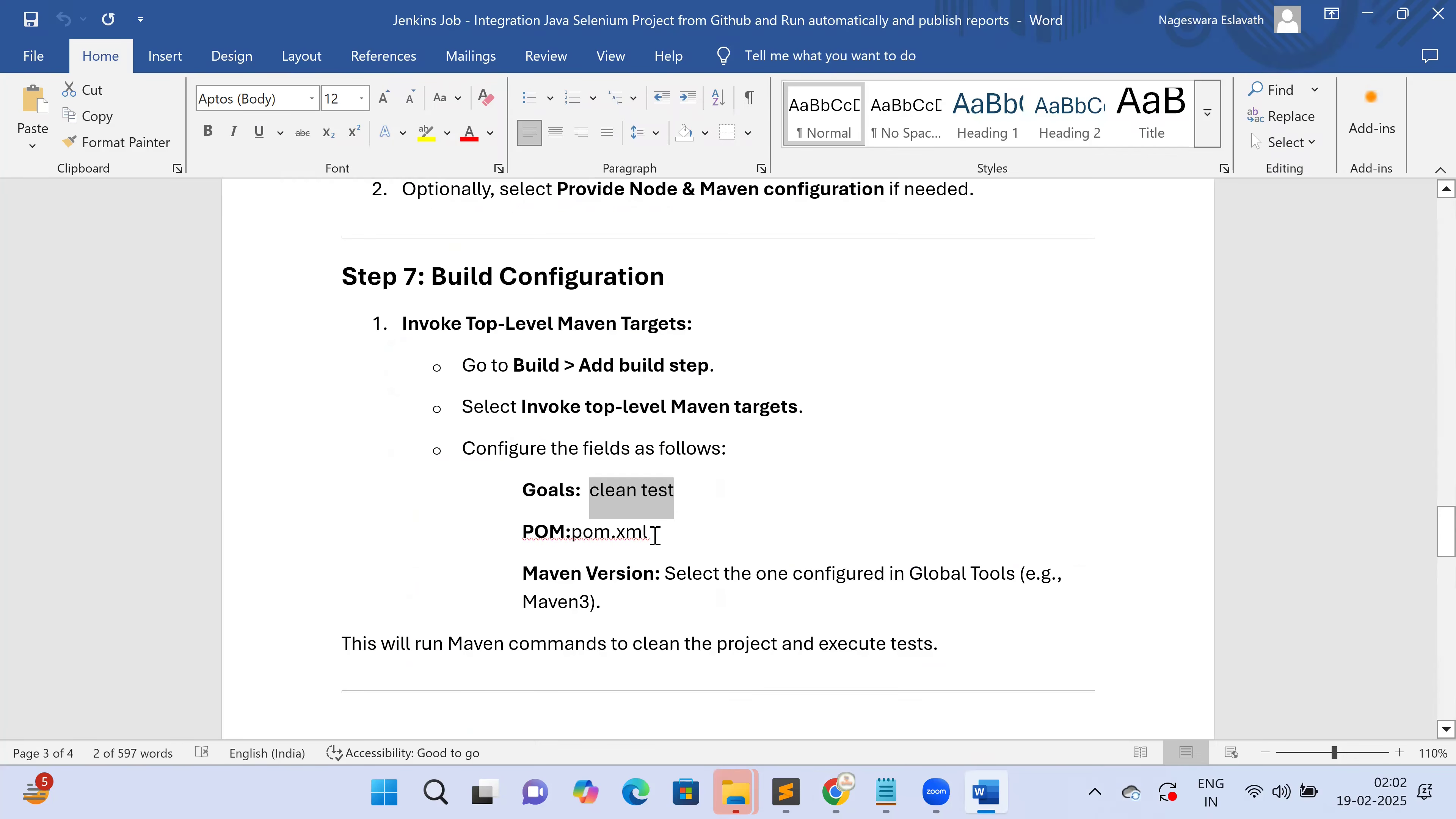
key("alt+Tab")
double_click(455, 530)
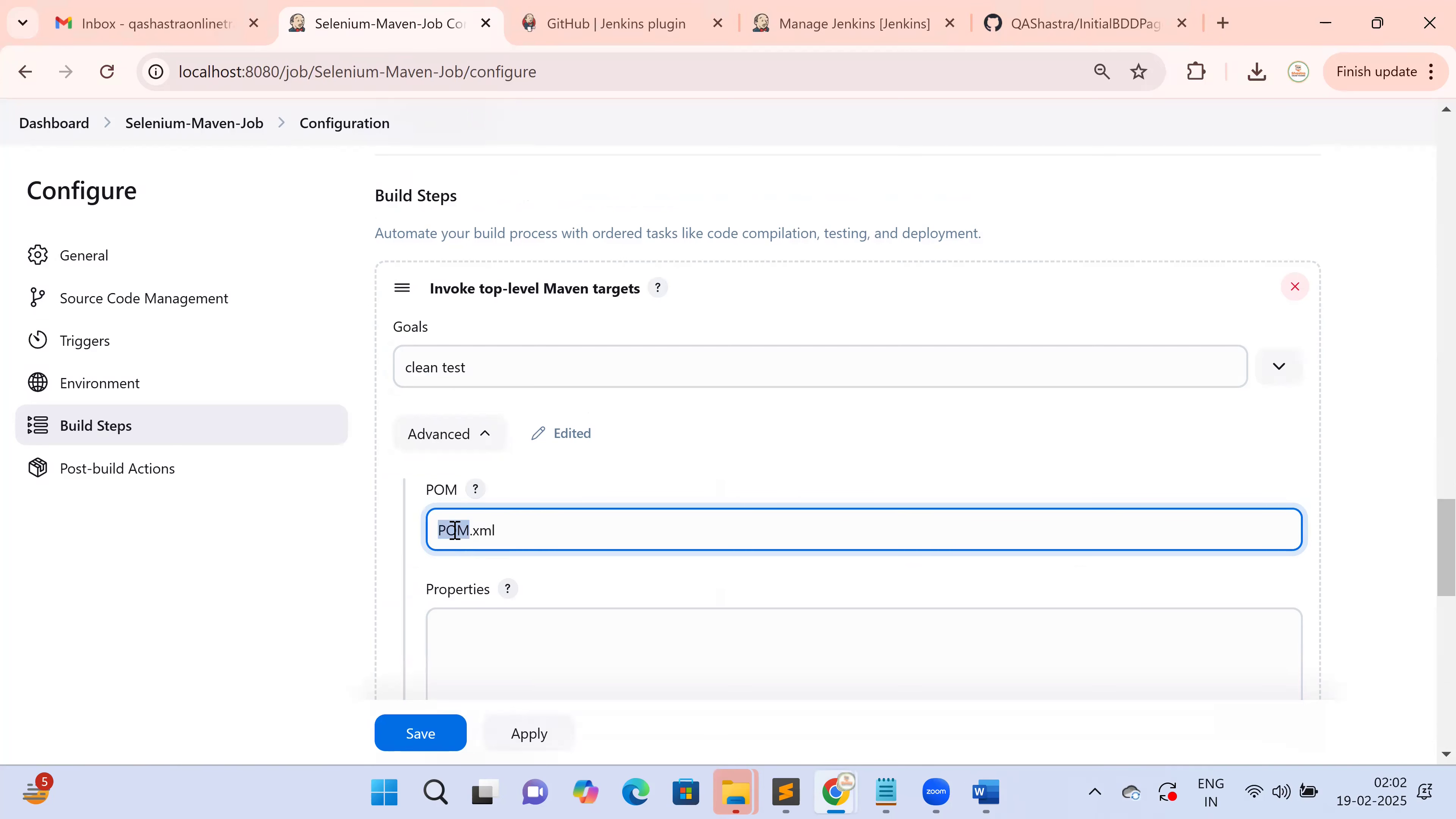
type("pom")
left_click(315, 563)
scroll(325, 562, "down", 8)
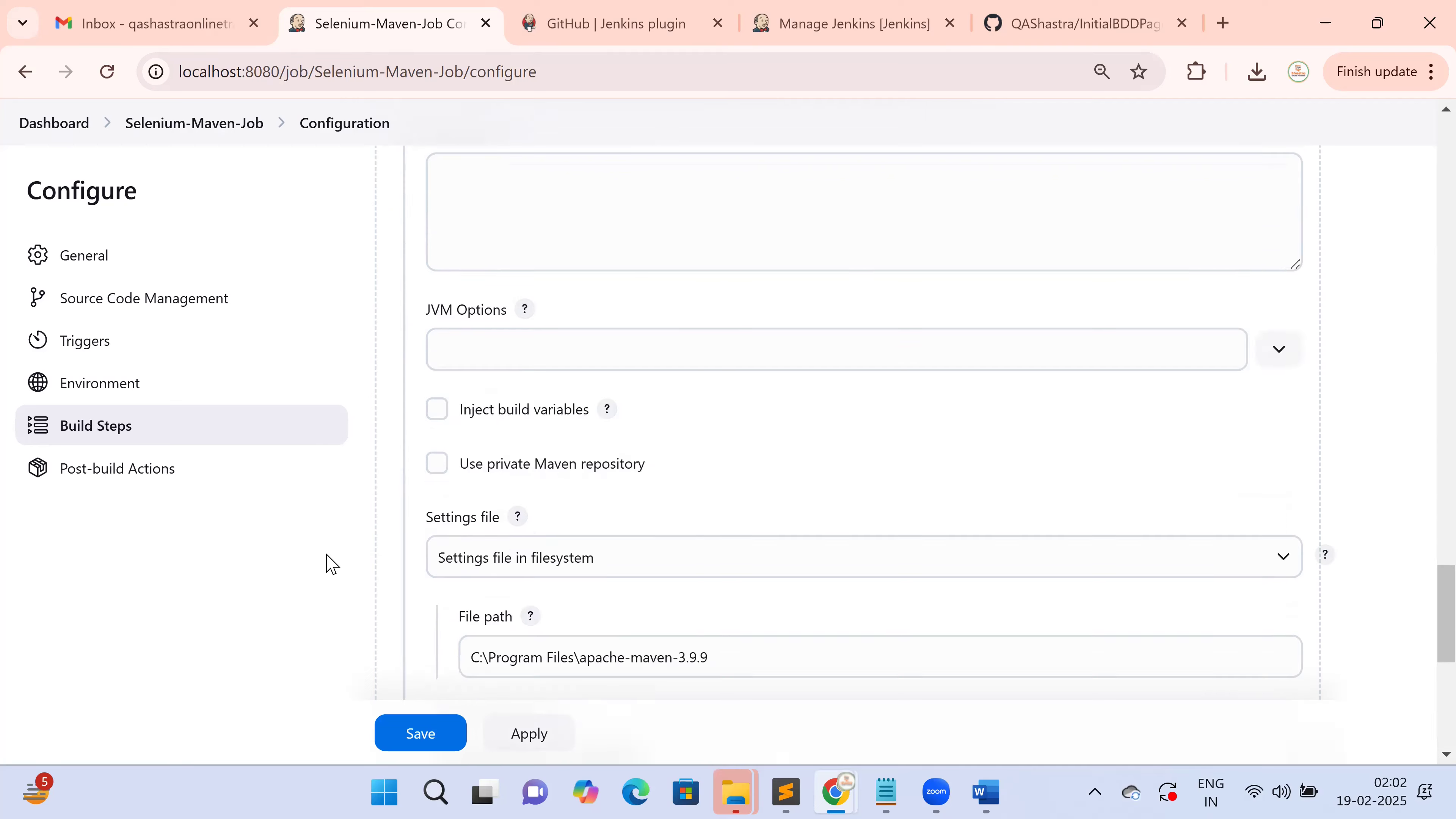
scroll(326, 564, "down", 2)
key("alt+Tab")
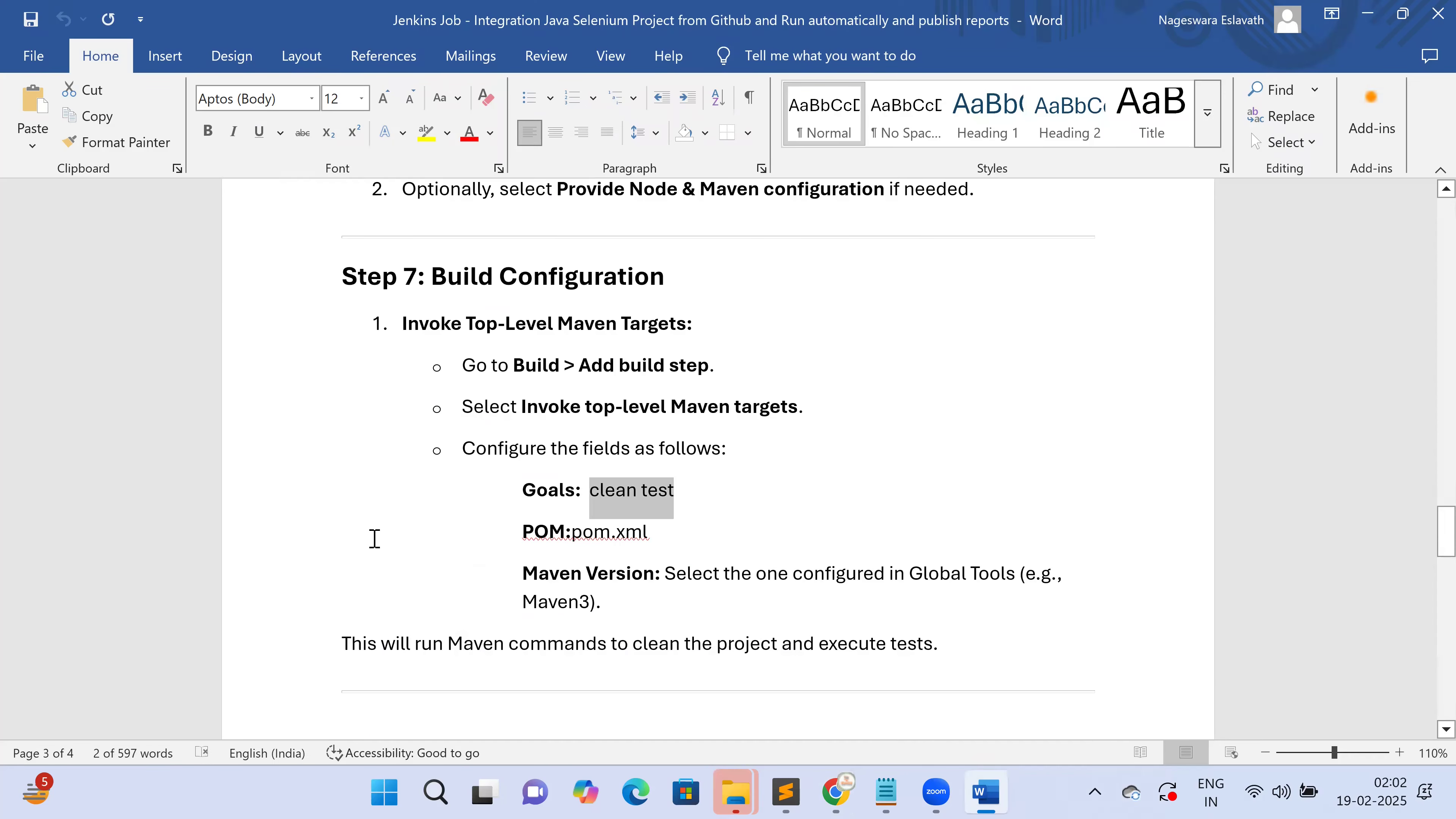
scroll(393, 539, "down", 1)
scroll(393, 539, "down", 5)
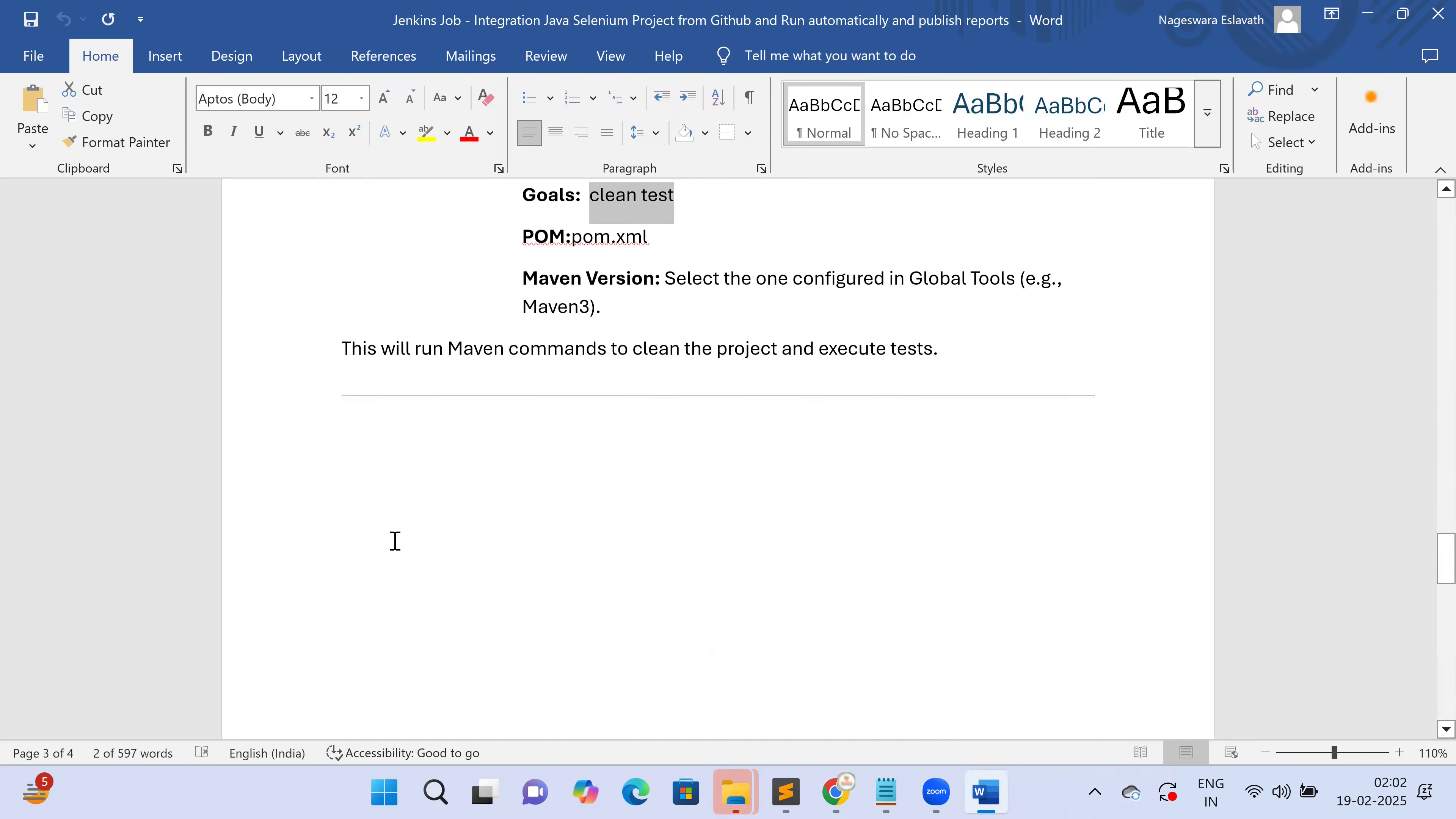
Read Step 8's JUnit plugin and test report XMLs path instructions, then return to Jenkins
scroll(395, 540, "down", 12)
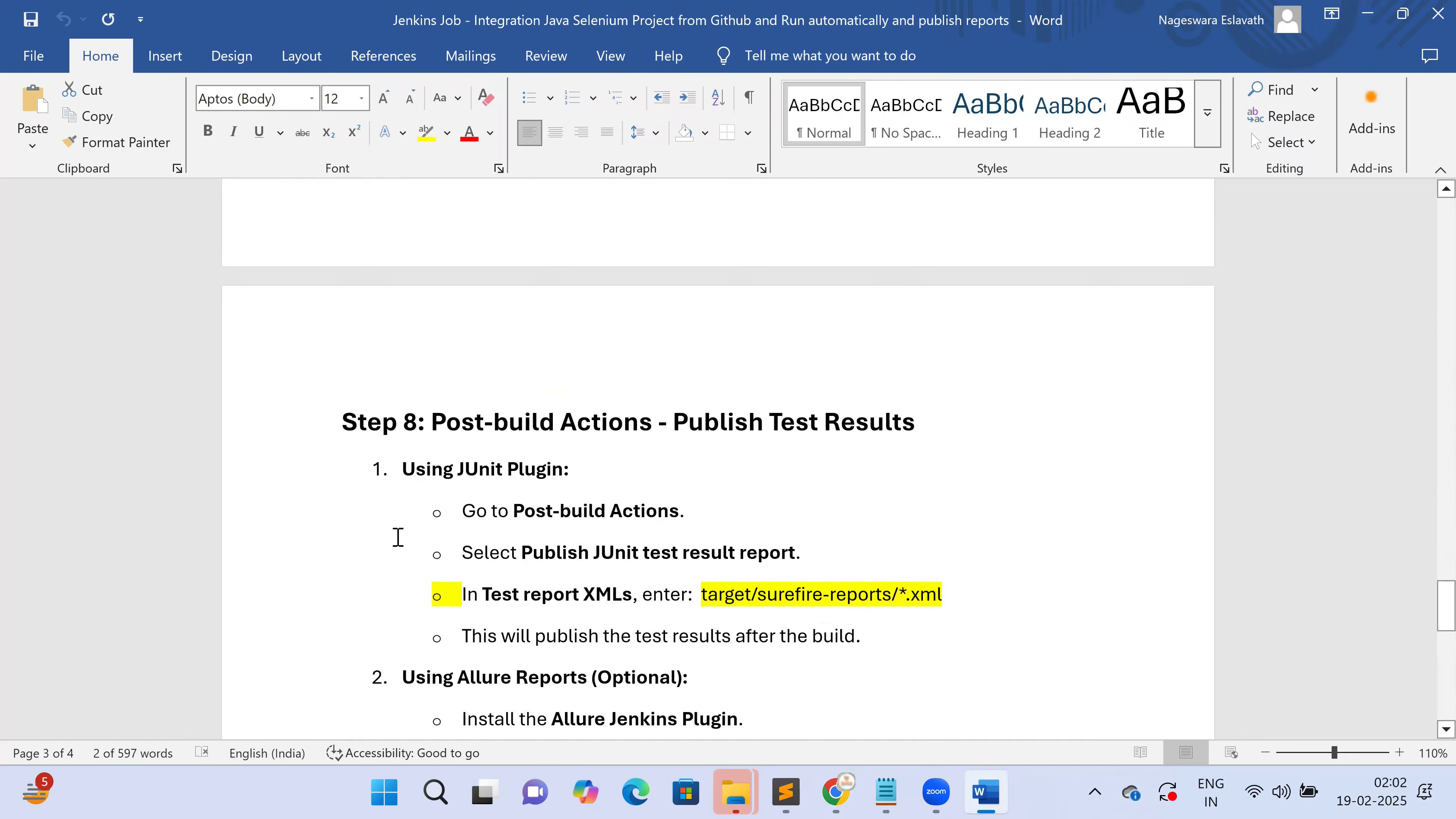
left_click_drag(342, 407, 908, 409)
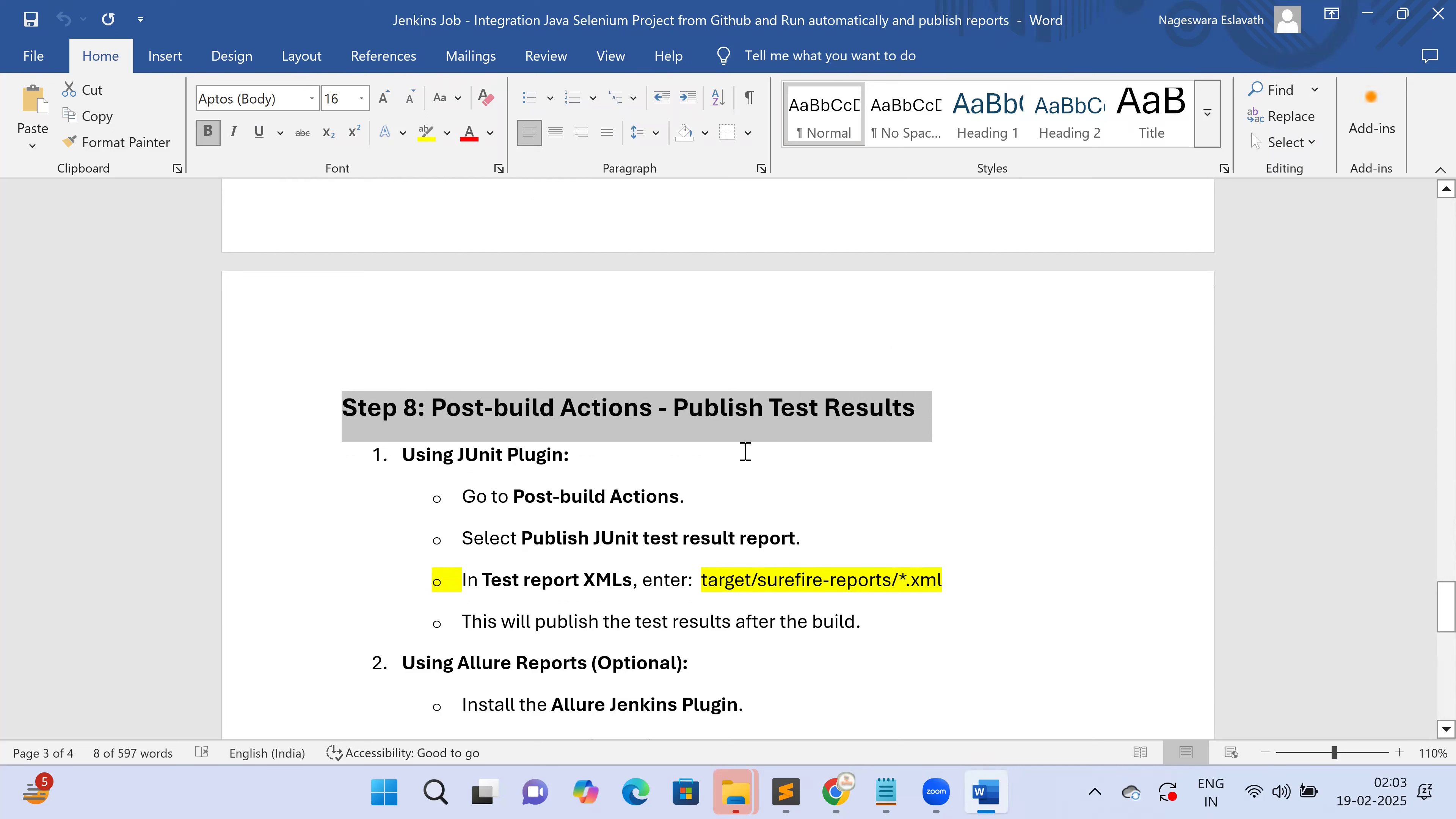
left_click_drag(398, 458, 578, 456)
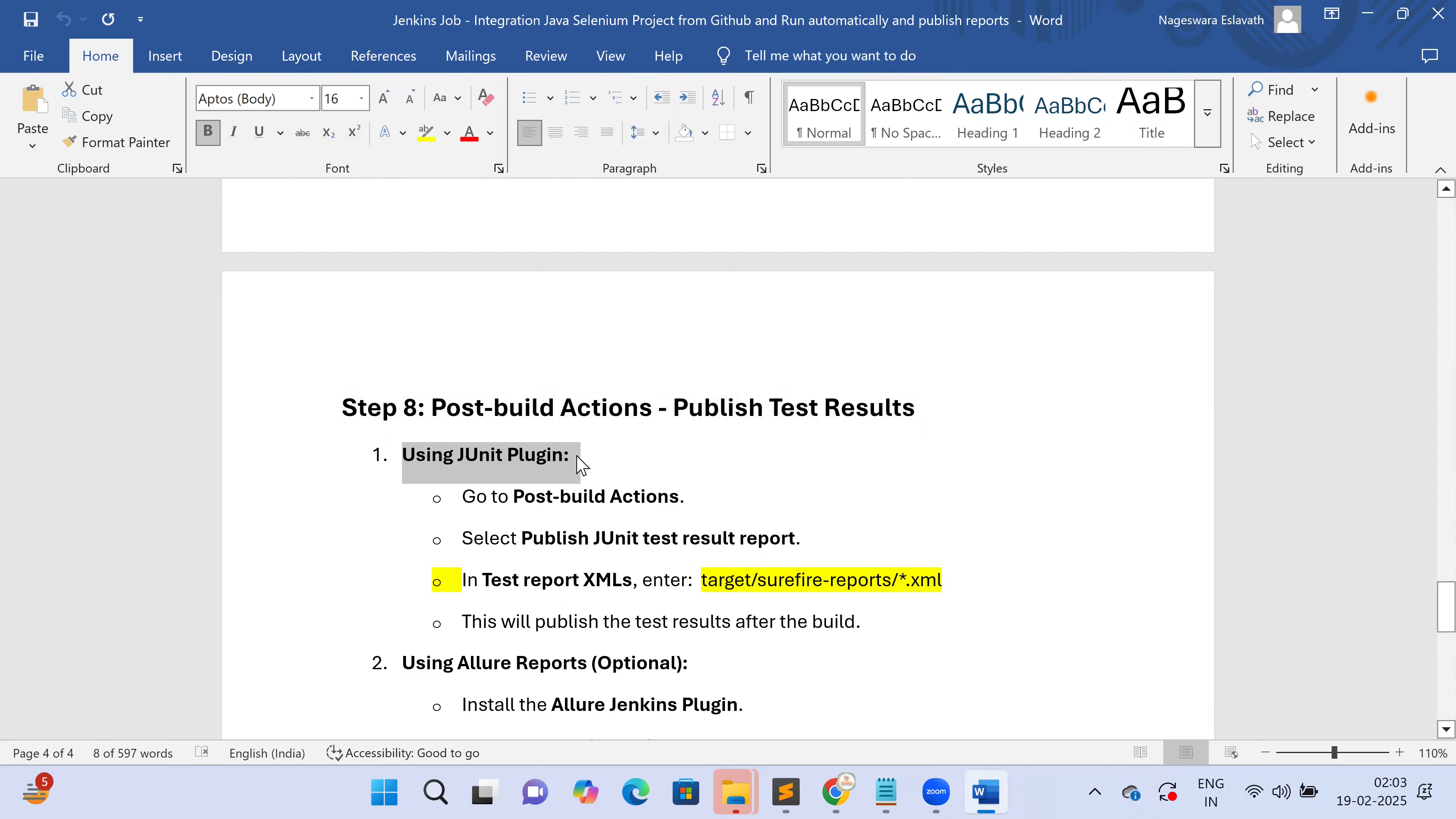
left_click_drag(524, 596, 1013, 585)
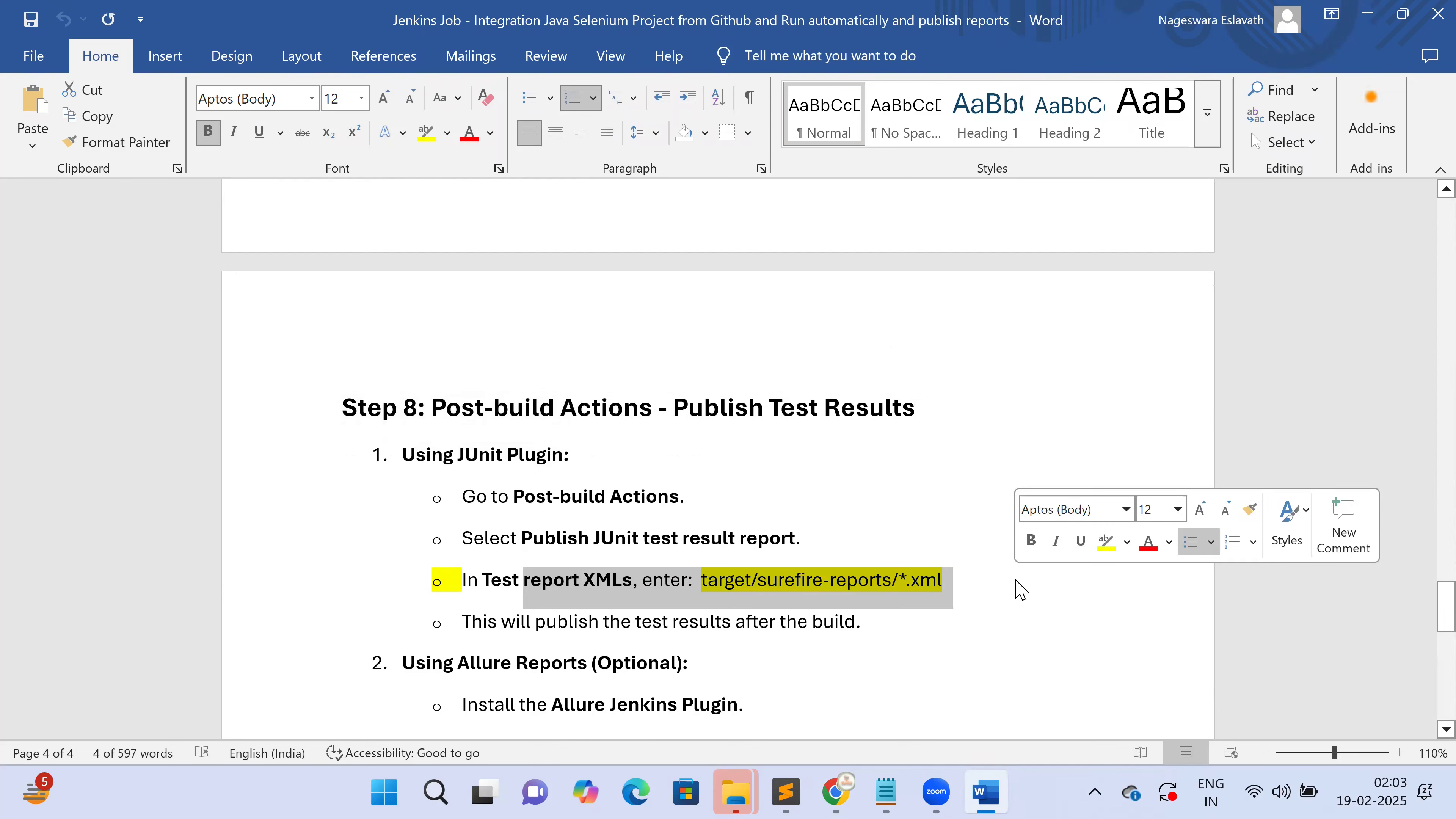
key("alt+Tab")
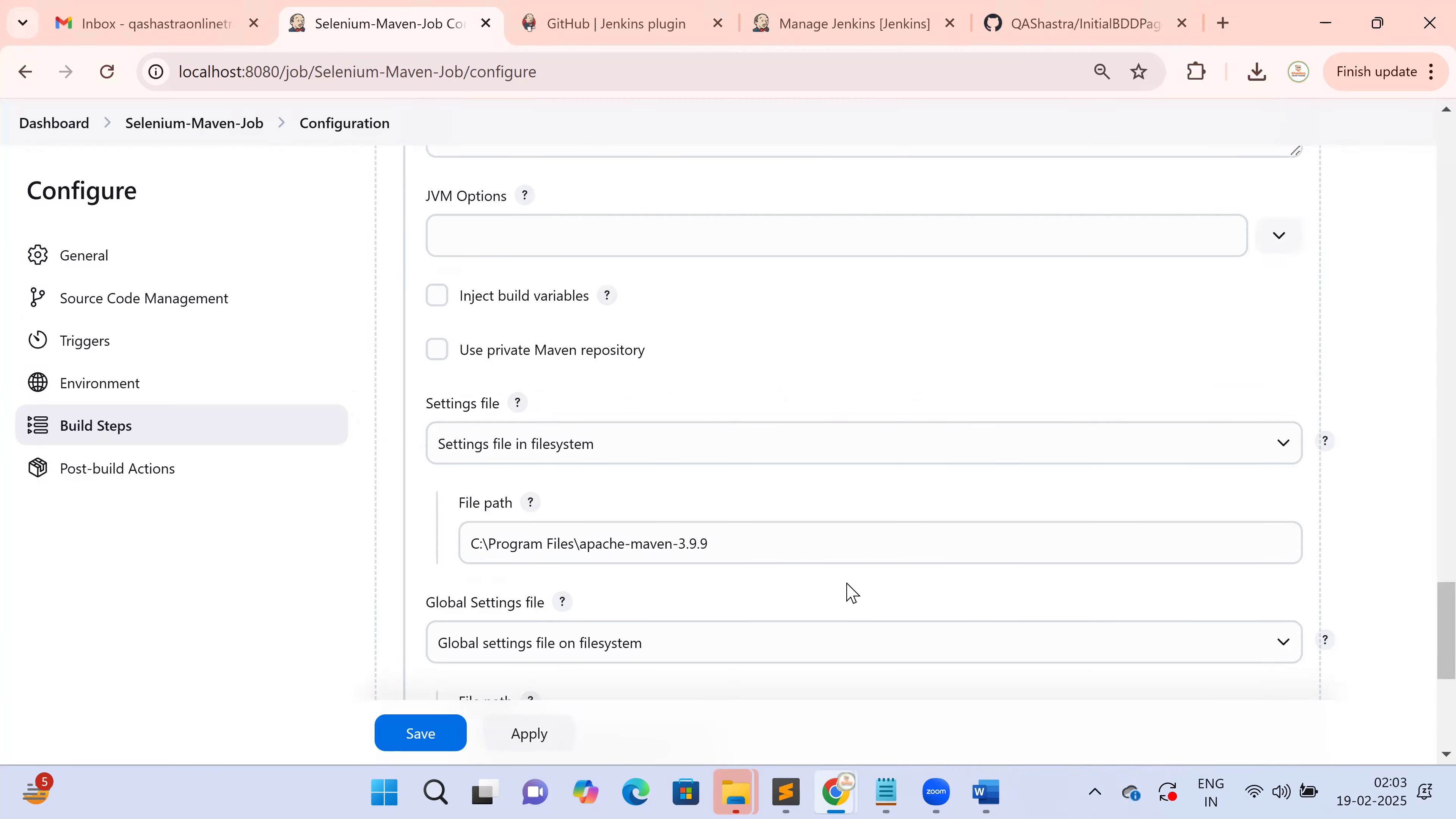
Add a Publish JUnit test result report post-build action and focus its Test report XMLs field
scroll(830, 567, "down", 1)
scroll(831, 568, "down", 5)
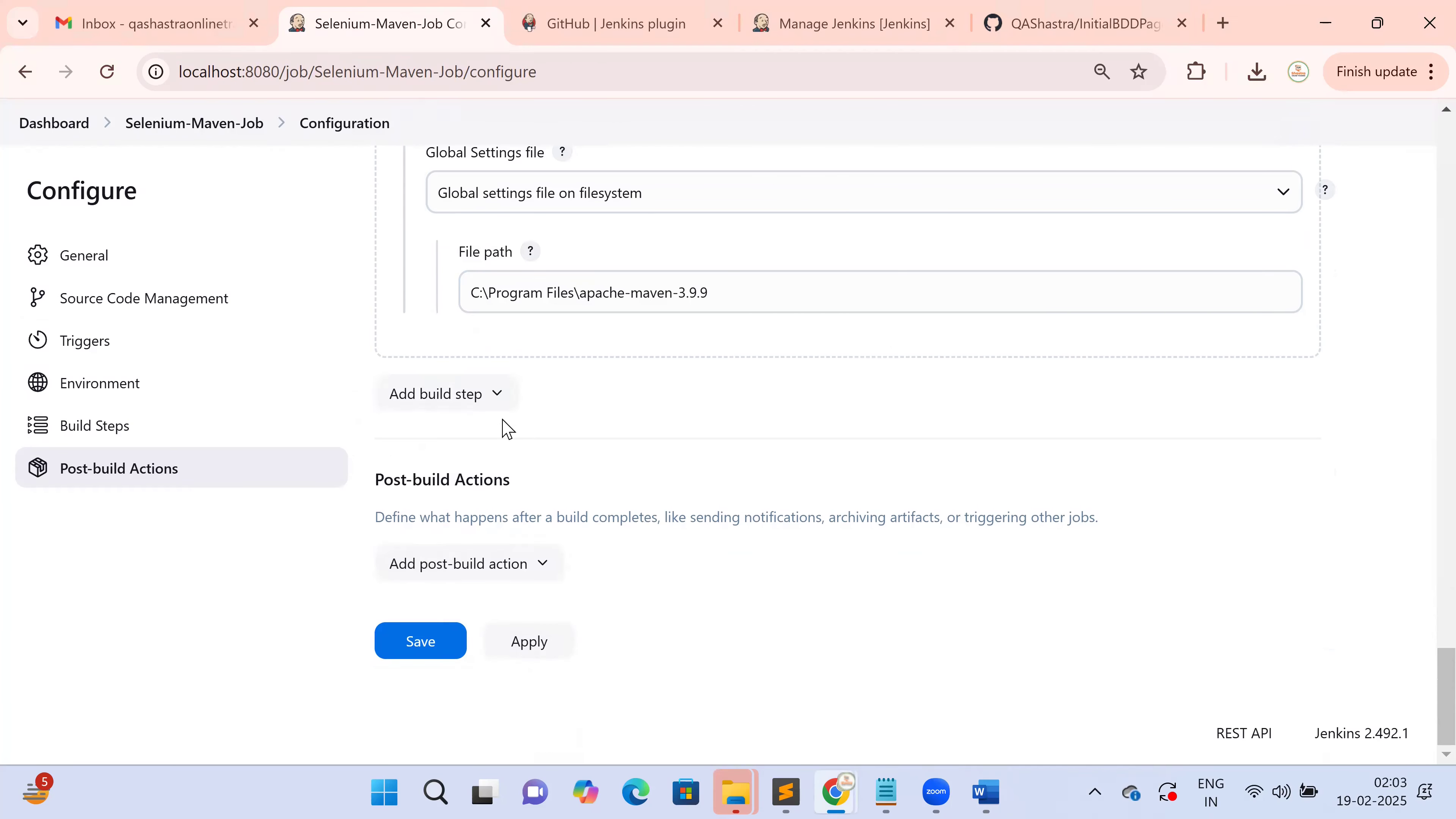
left_click(504, 582)
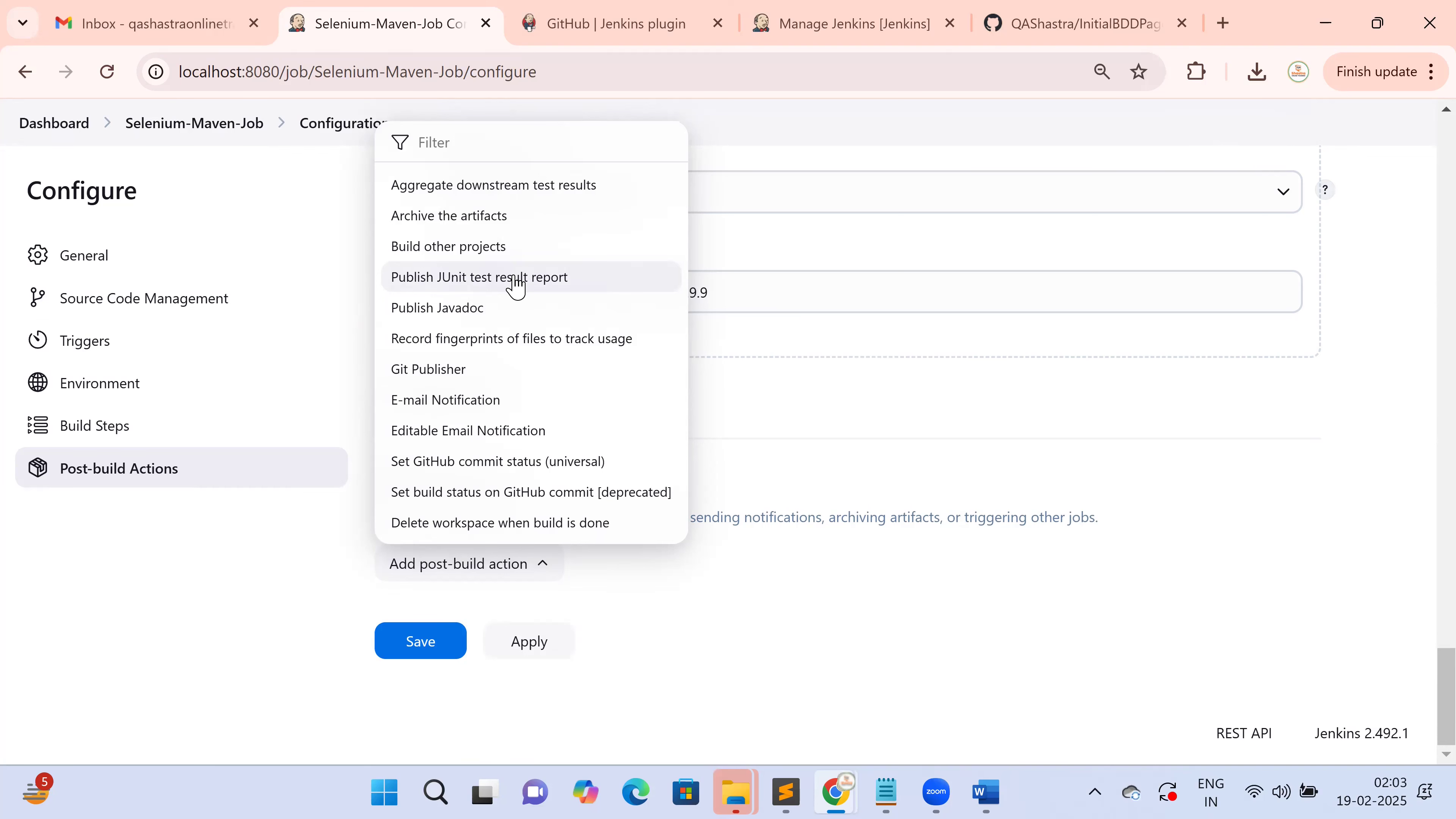
left_click(515, 281)
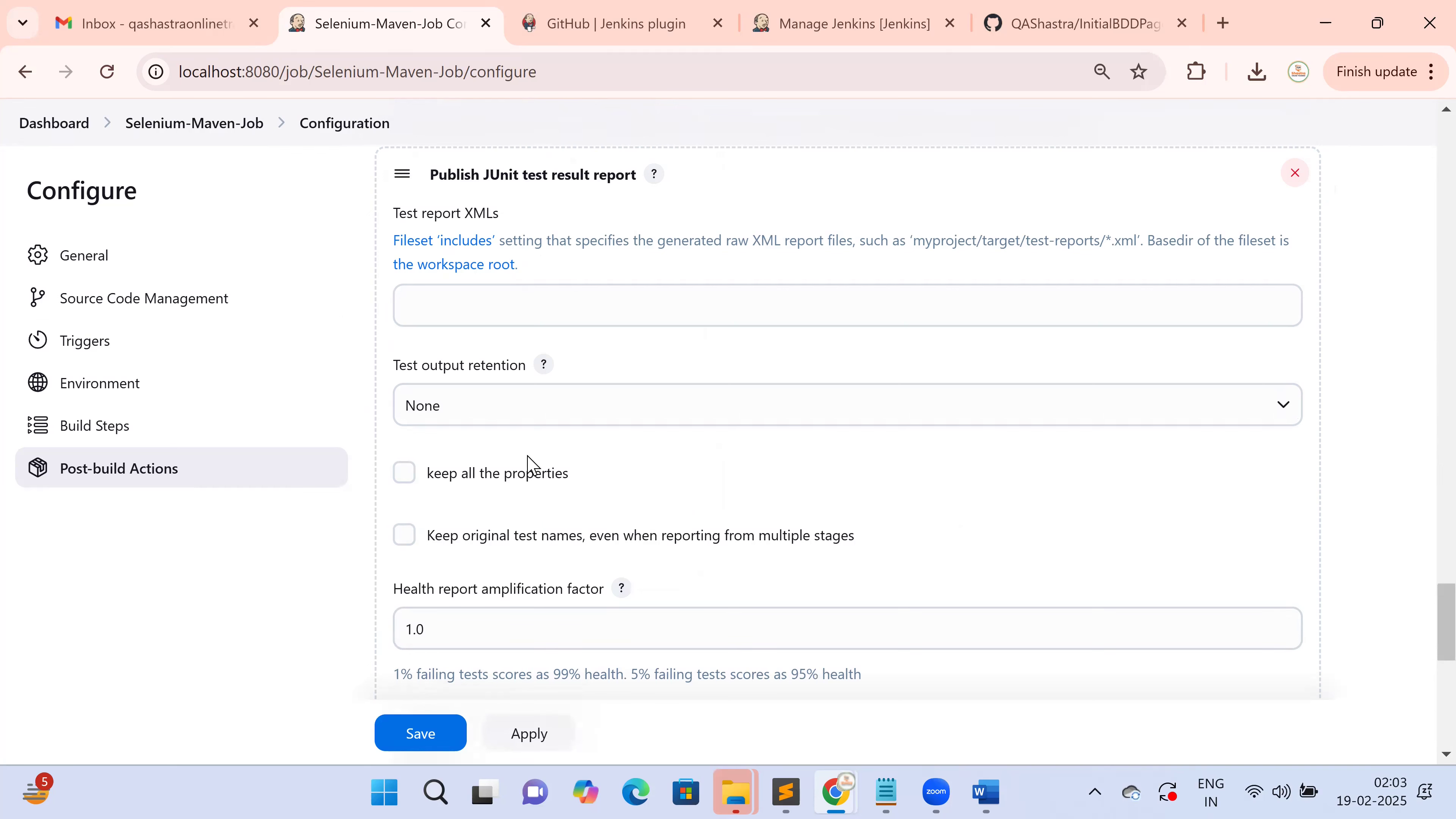
scroll(542, 411, "up", 3)
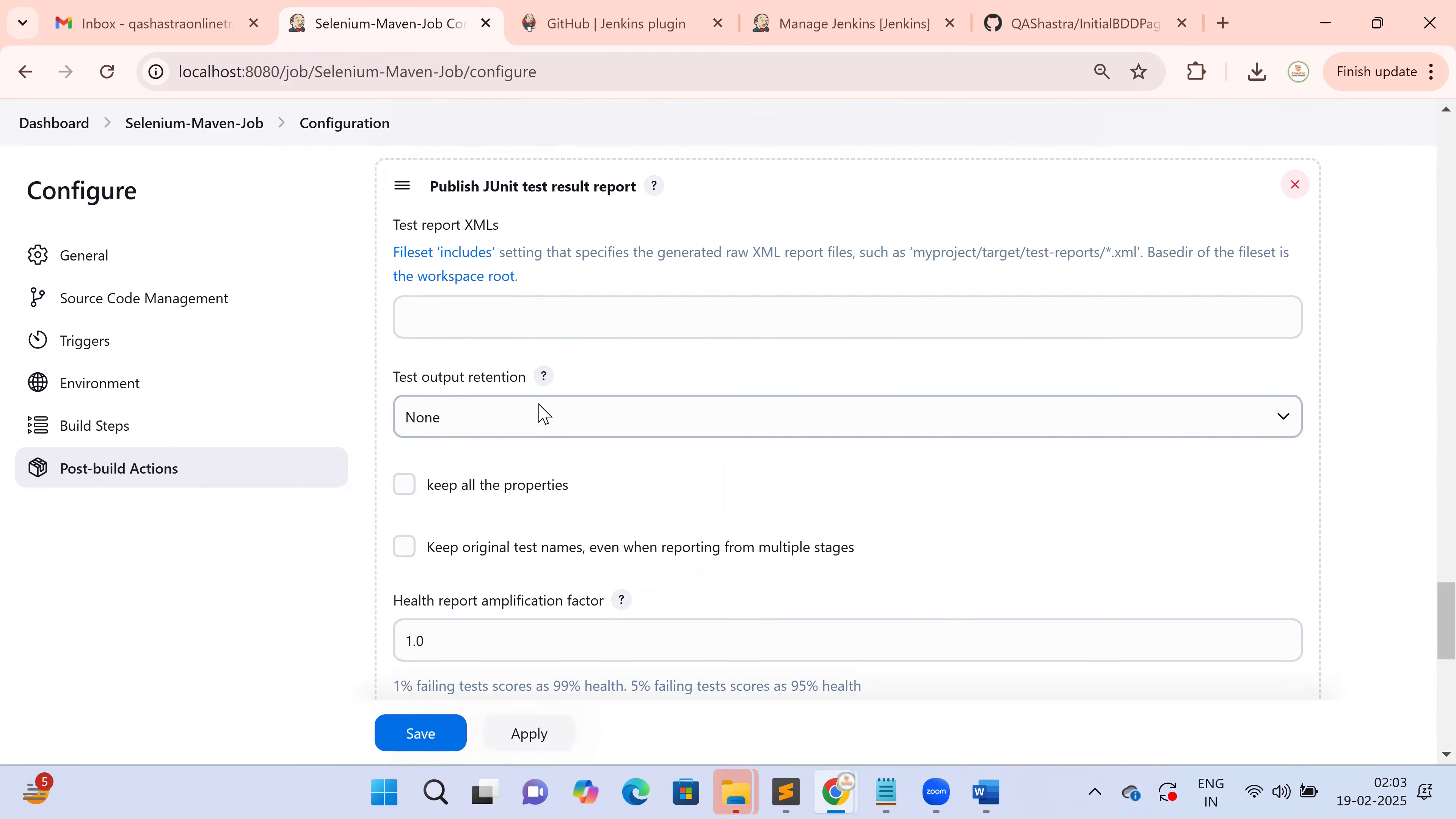
left_click(455, 527)
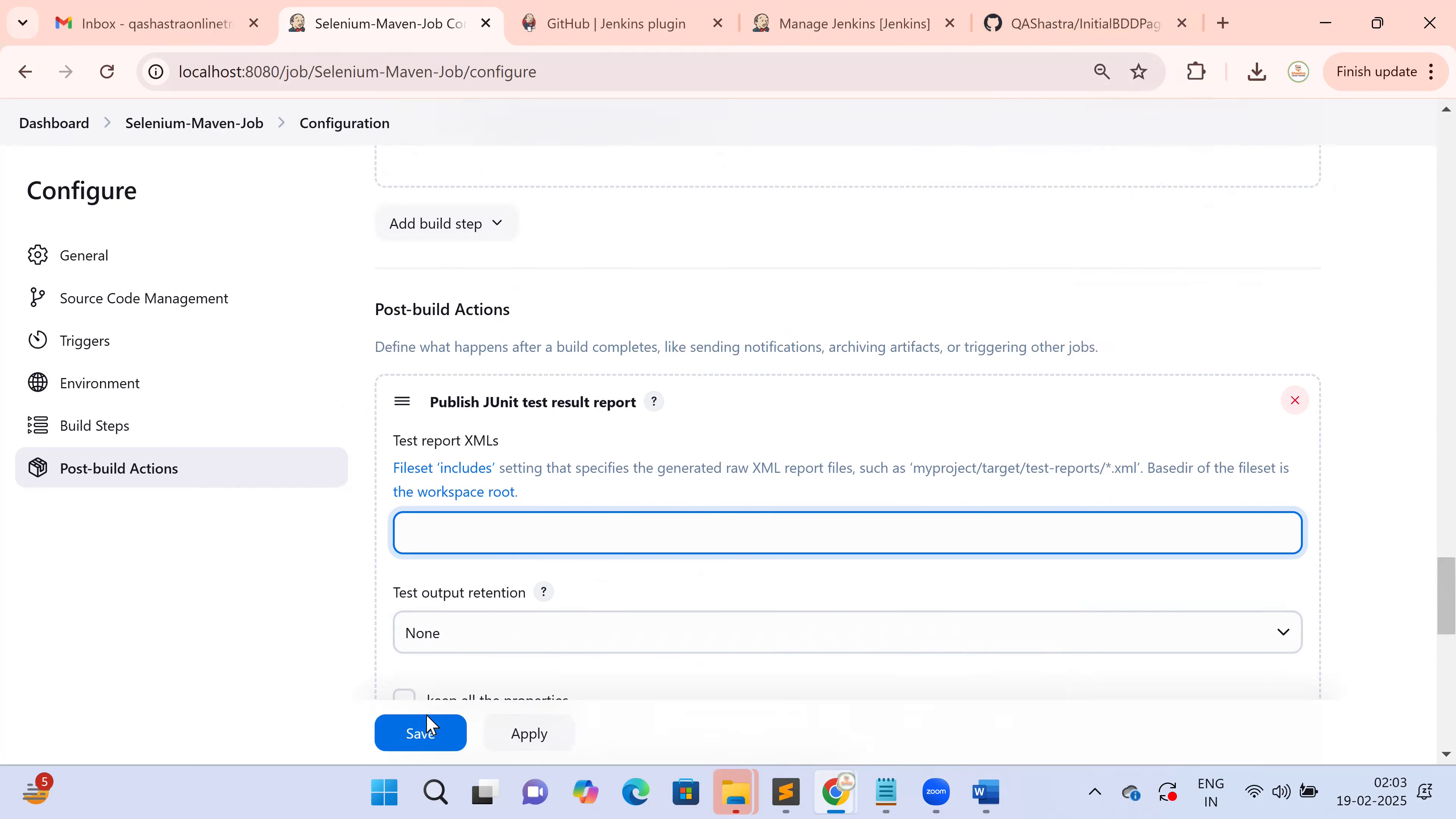
Save the job configuration and highlight the Selenium-Maven-Job title on its status page
left_click(436, 744)
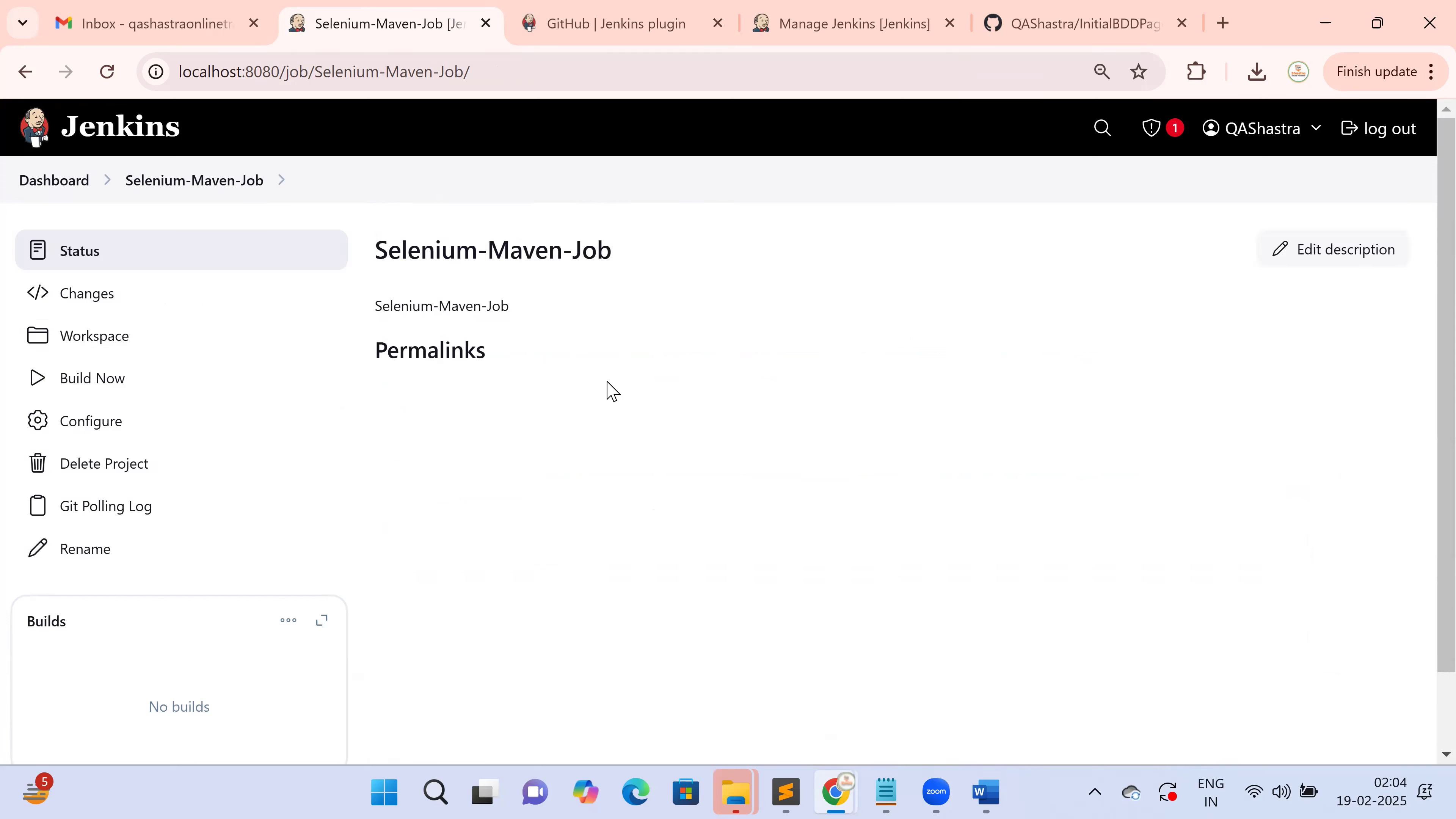
left_click_drag(388, 250, 606, 259)
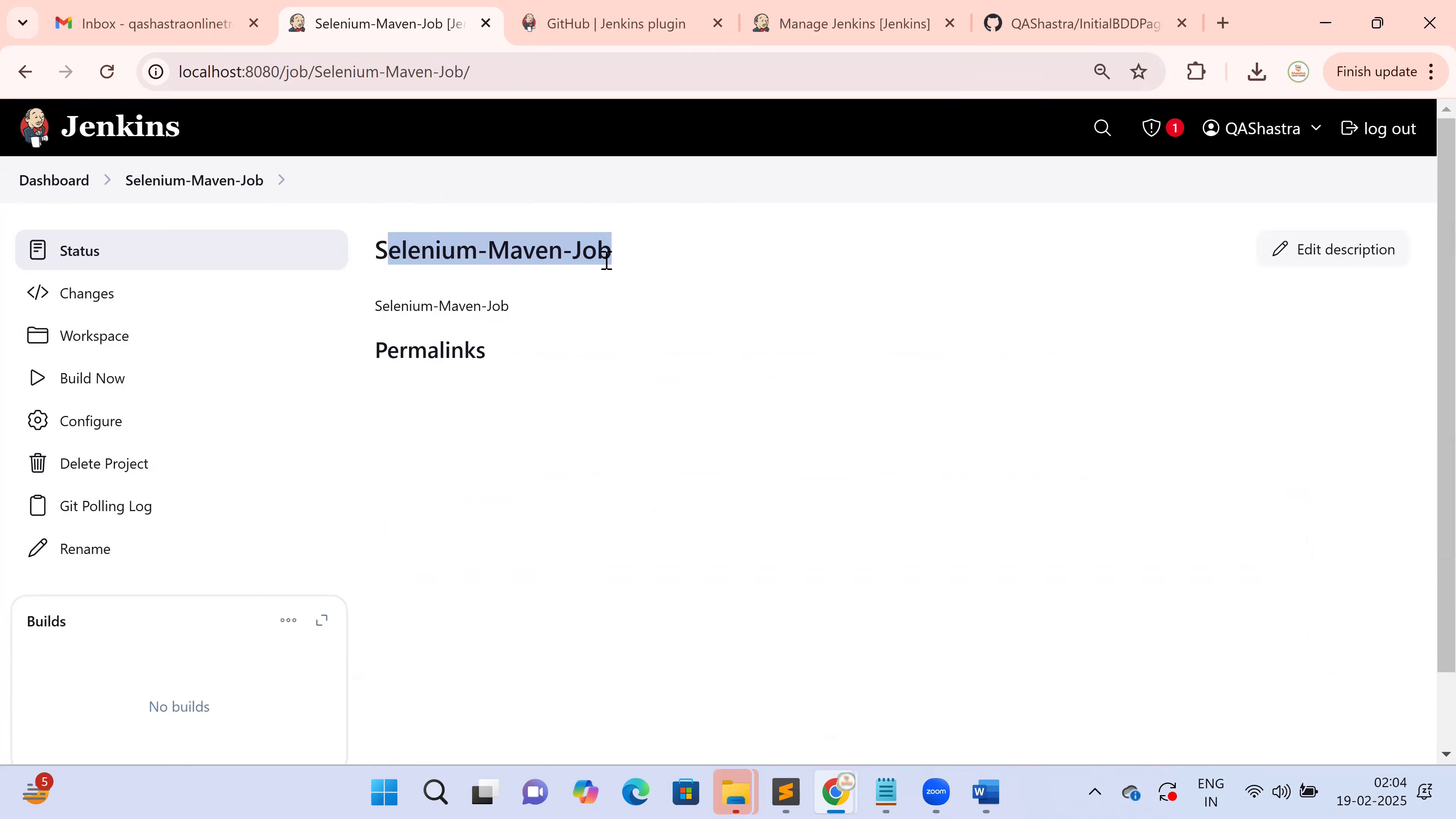
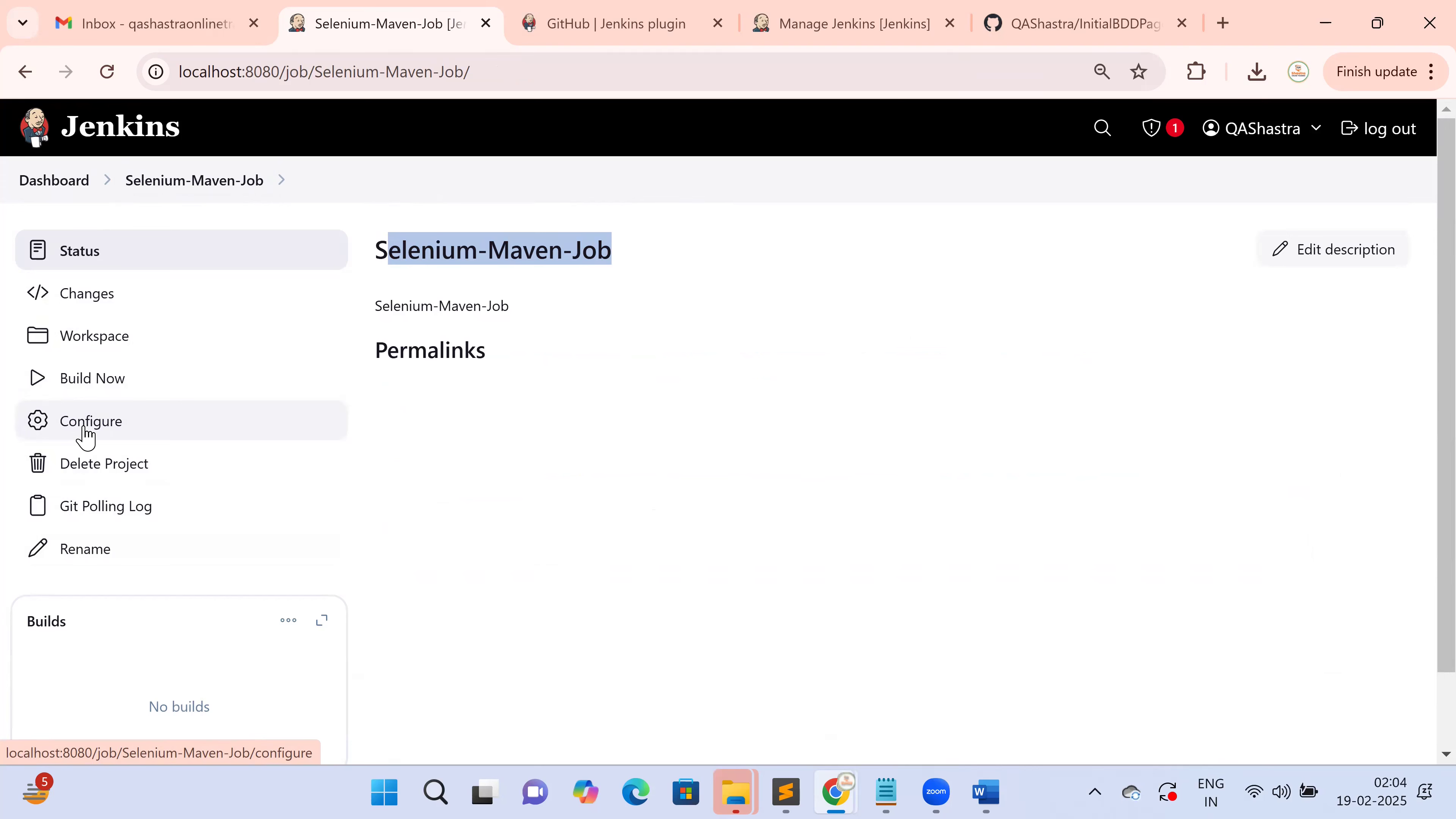
Reopen Selenium-Maven-Job's configuration, scroll through it, then apply and save it
left_click(85, 431)
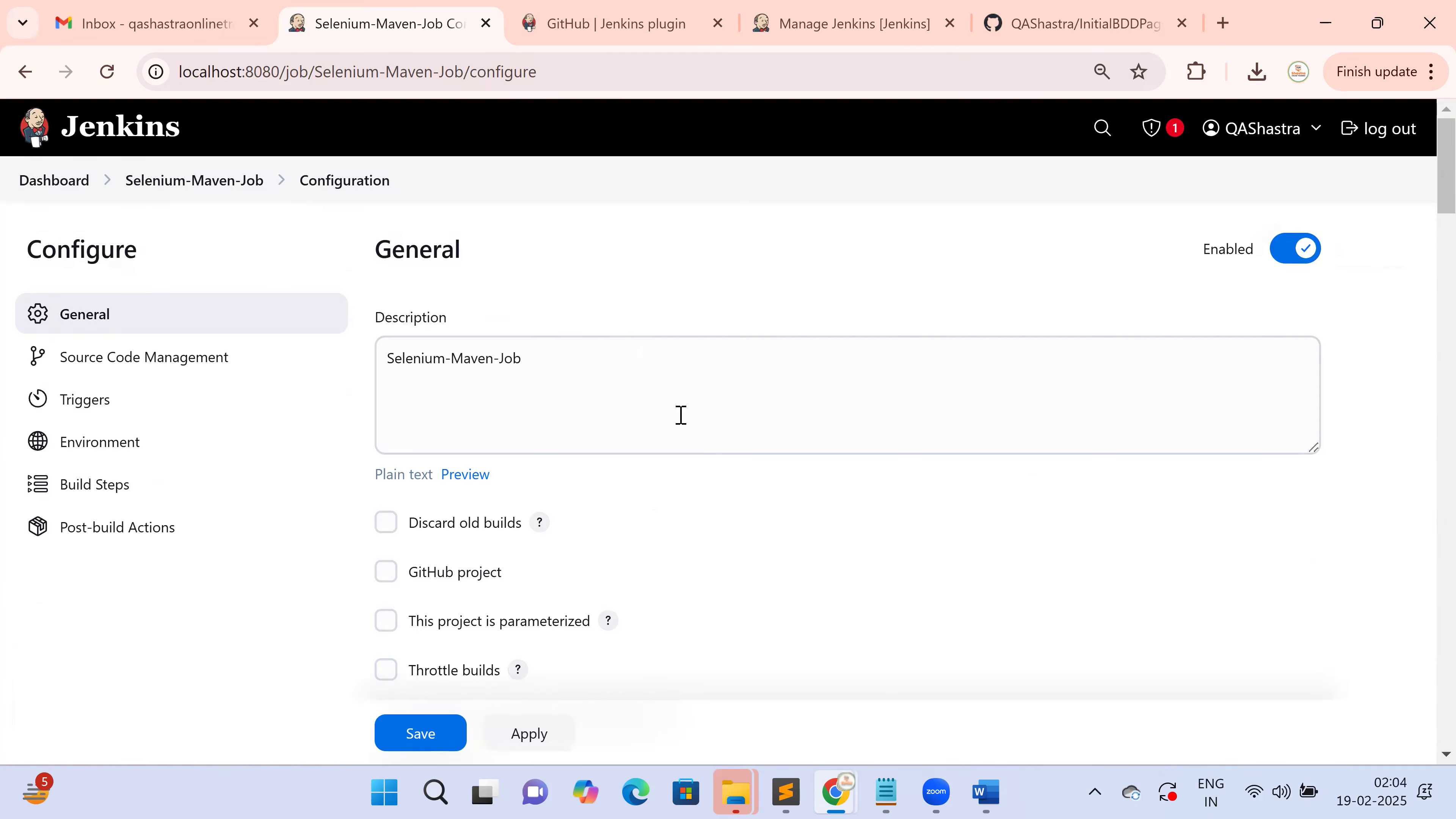
scroll(737, 481, "down", 15)
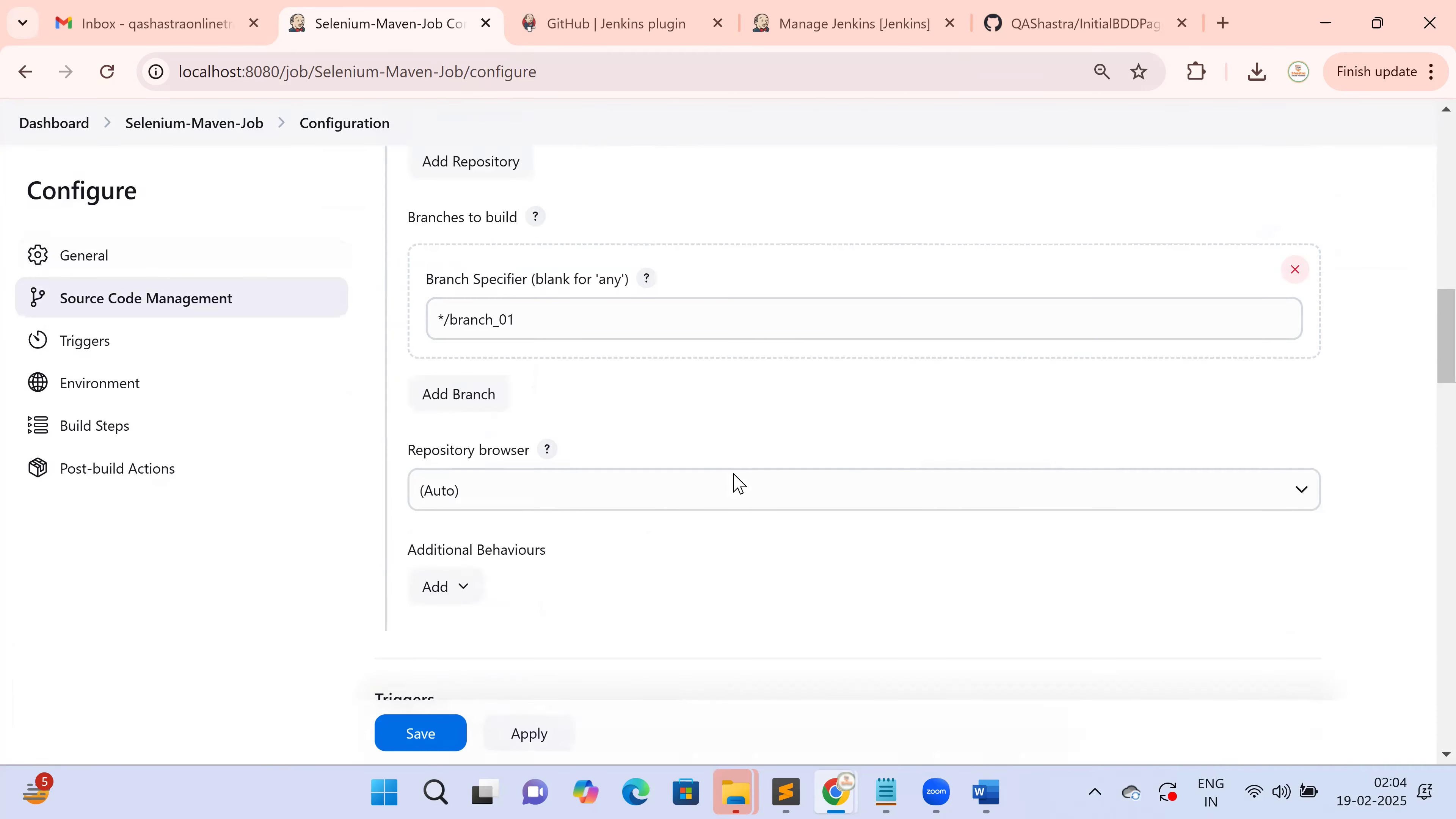
scroll(737, 485, "down", 8)
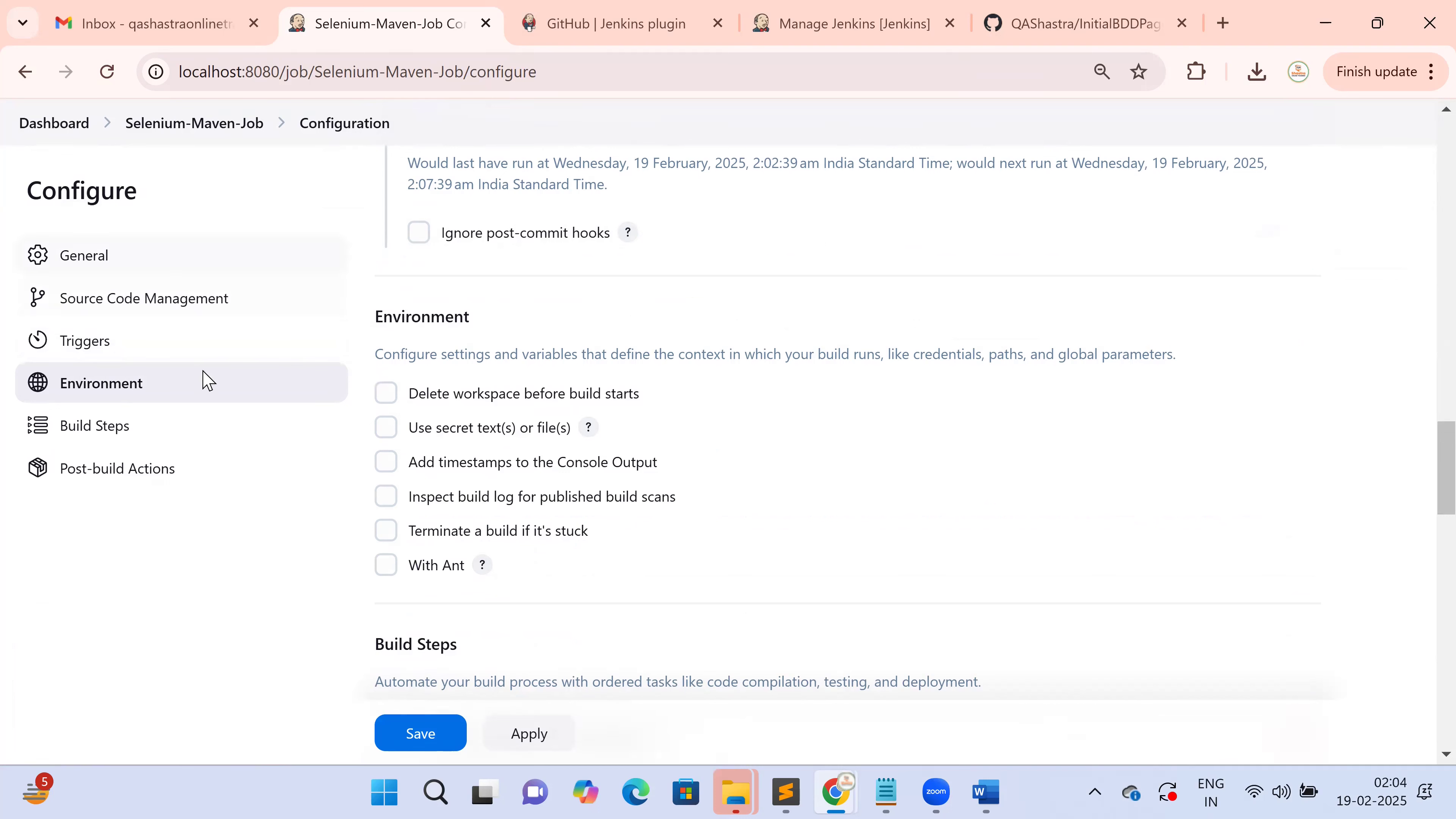
left_click(521, 740)
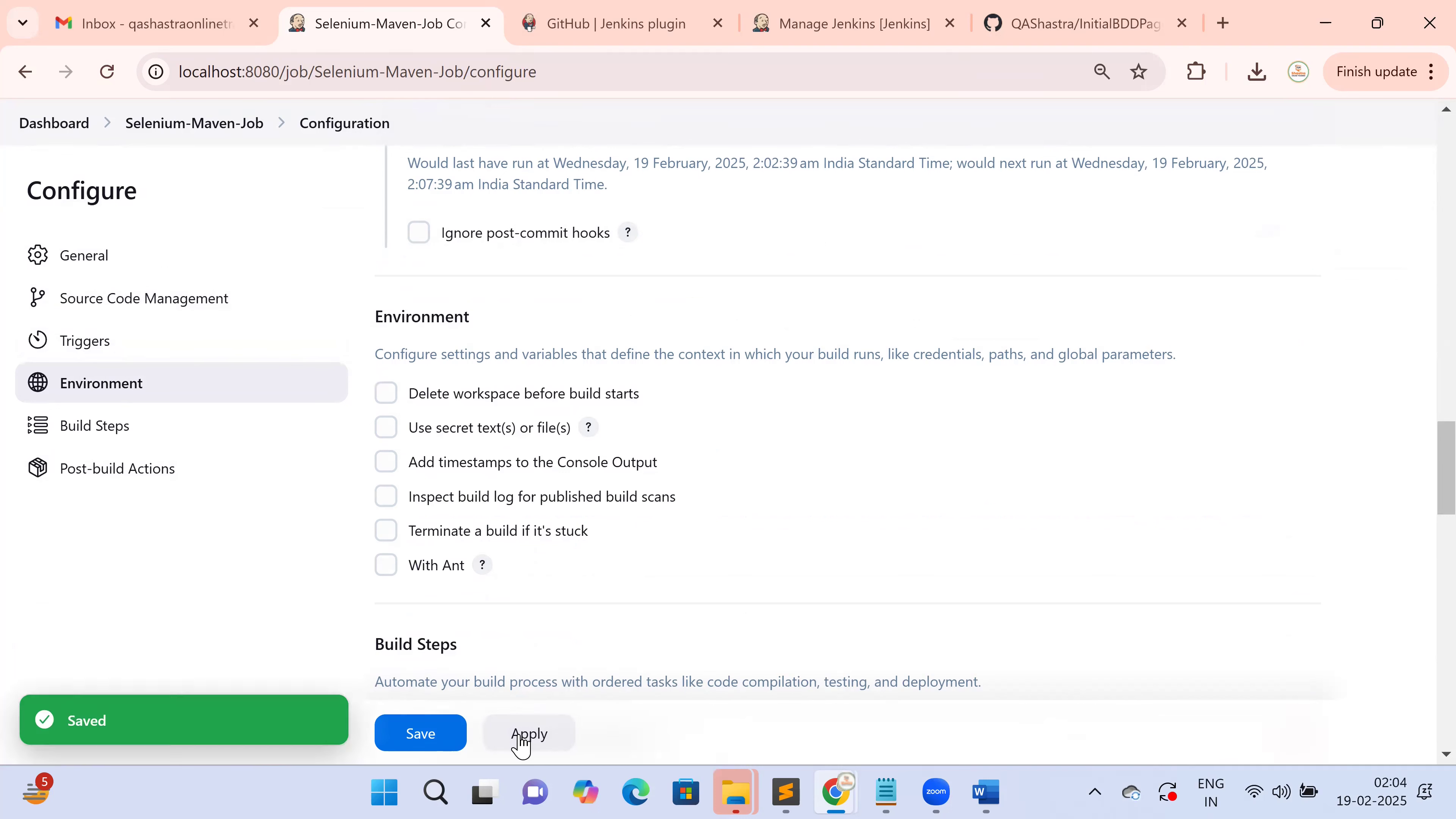
left_click(459, 734)
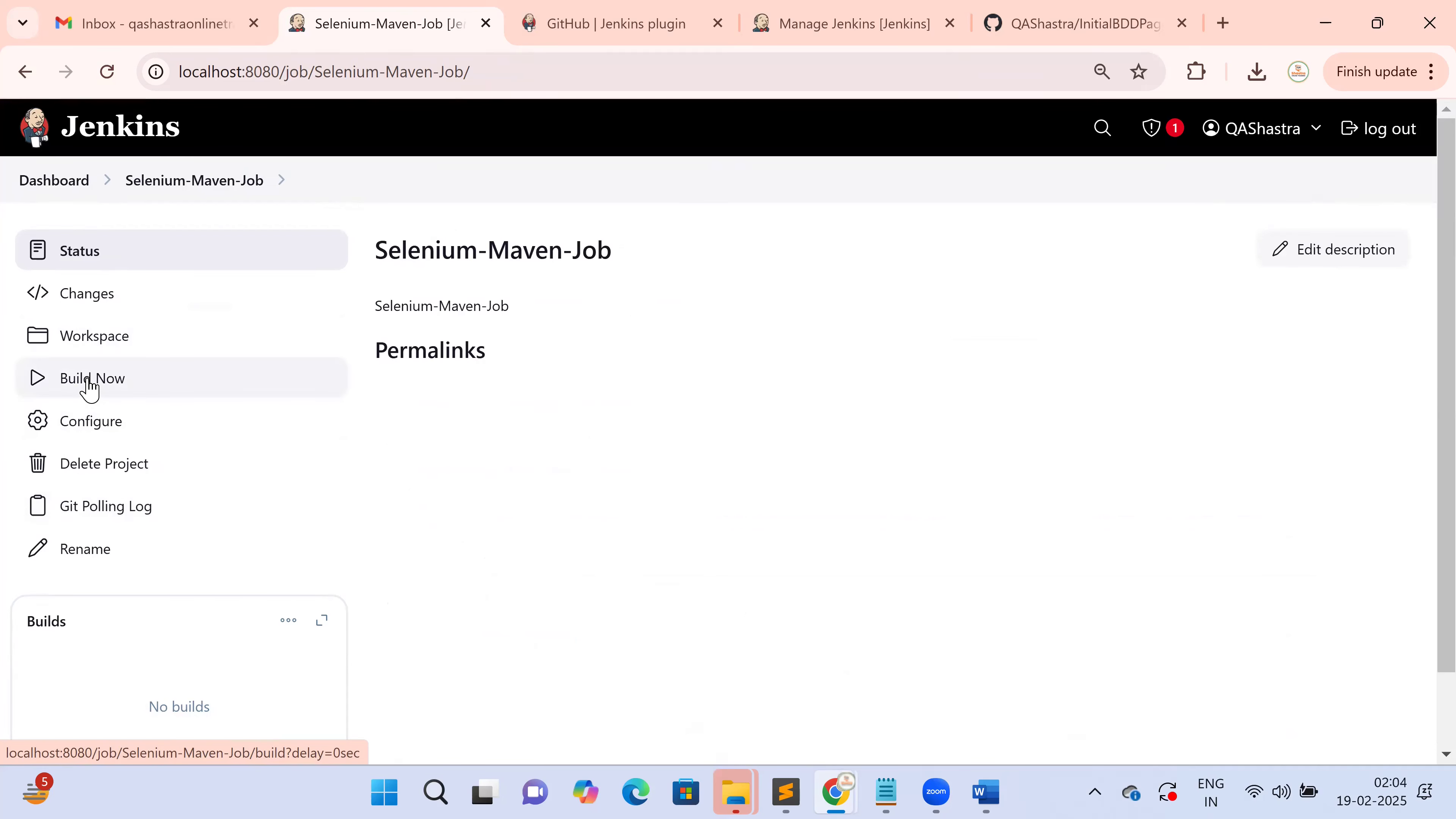
Start build #1 of Selenium-Maven-Job and open its console output
left_click(90, 390)
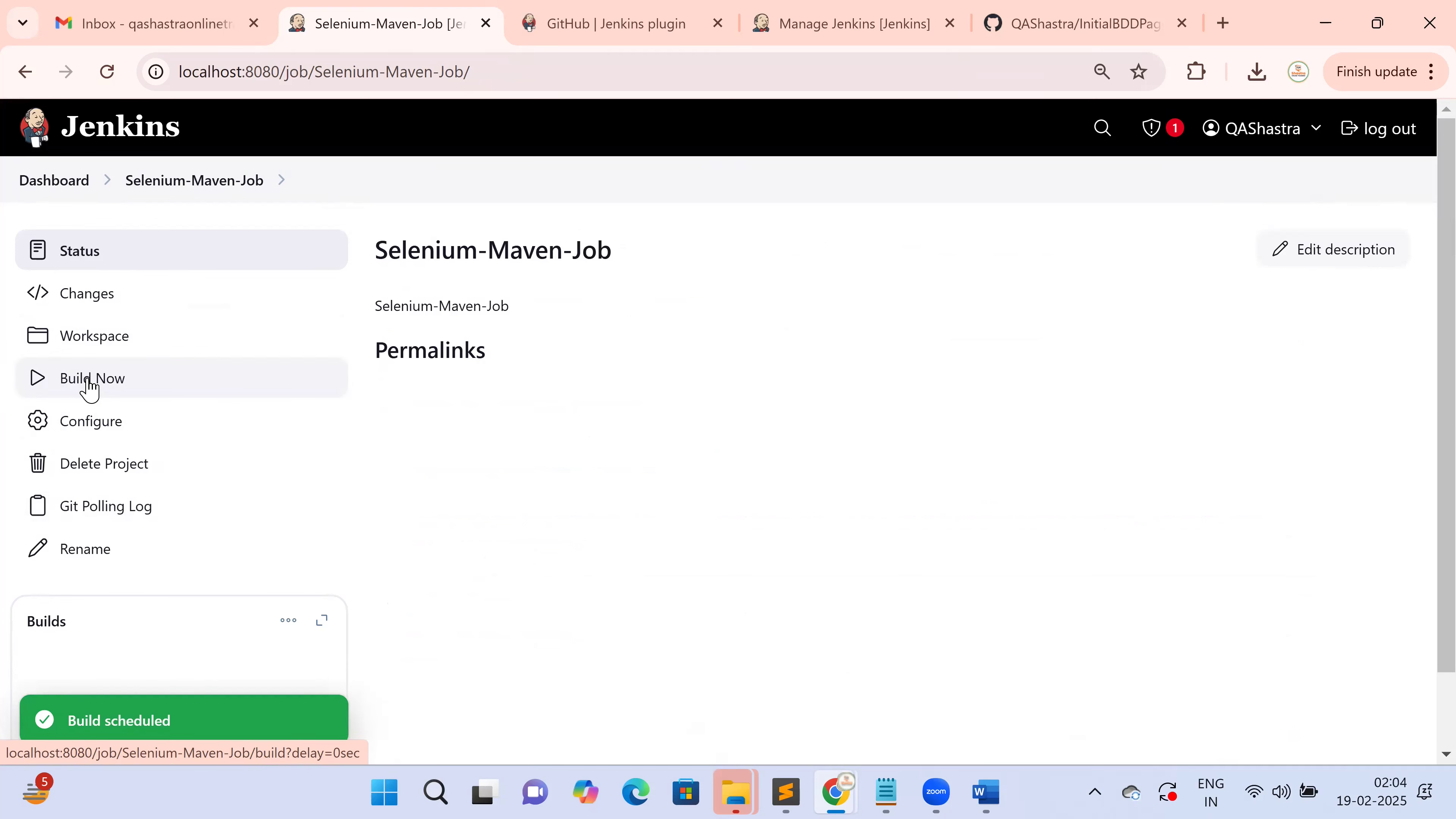
scroll(355, 462, "down", 2)
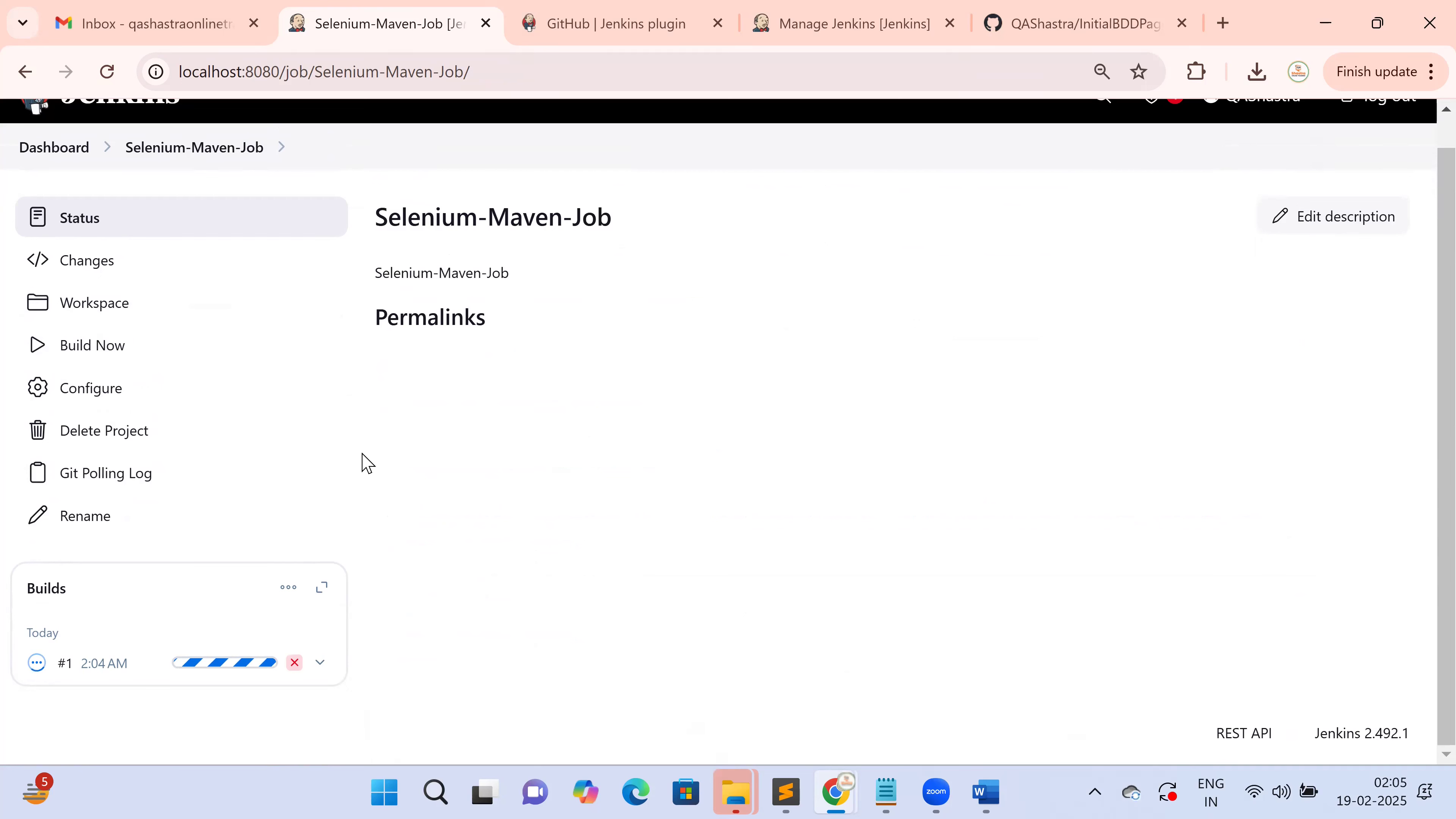
mouse_move(187, 661)
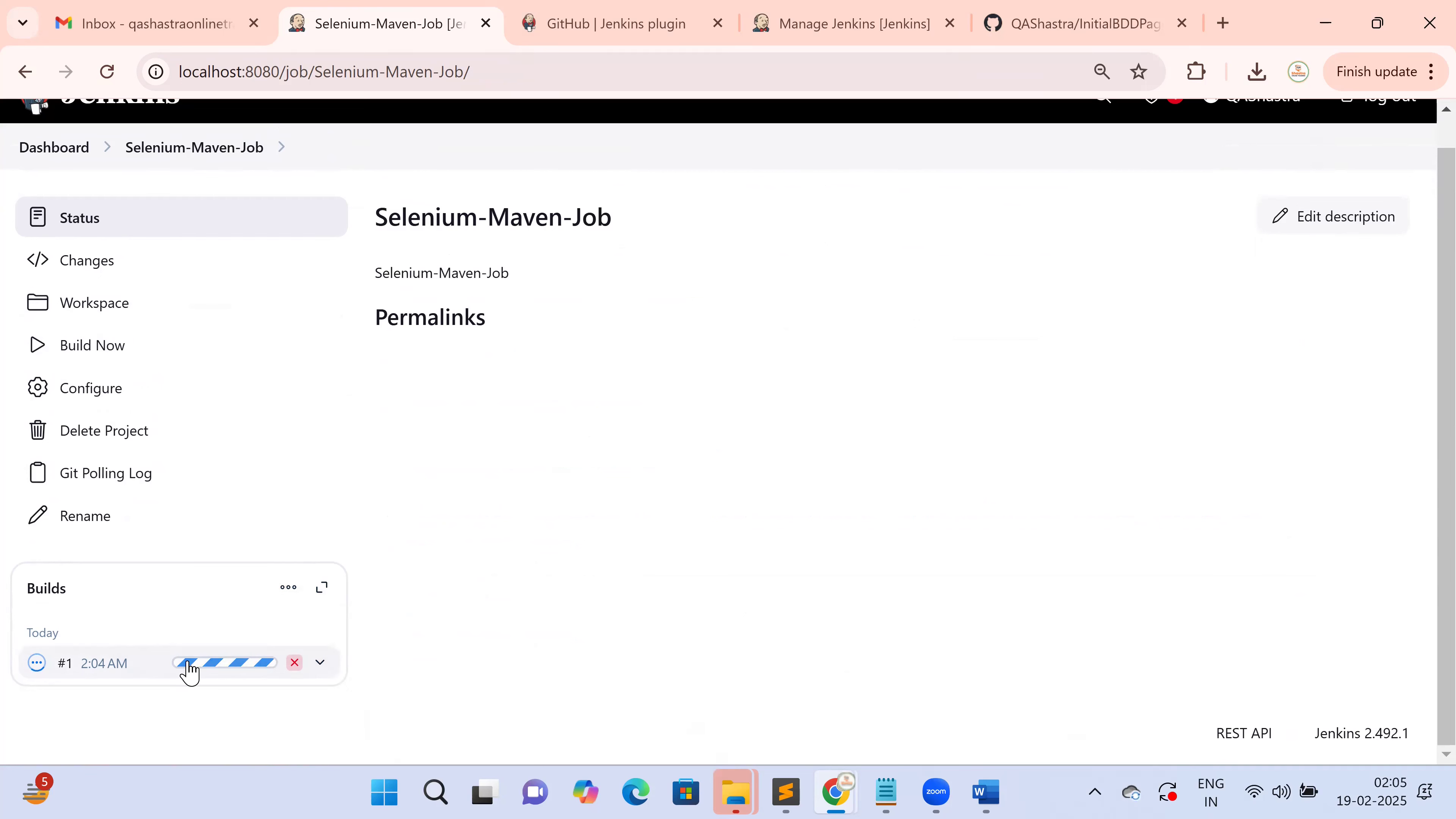
left_click(188, 667)
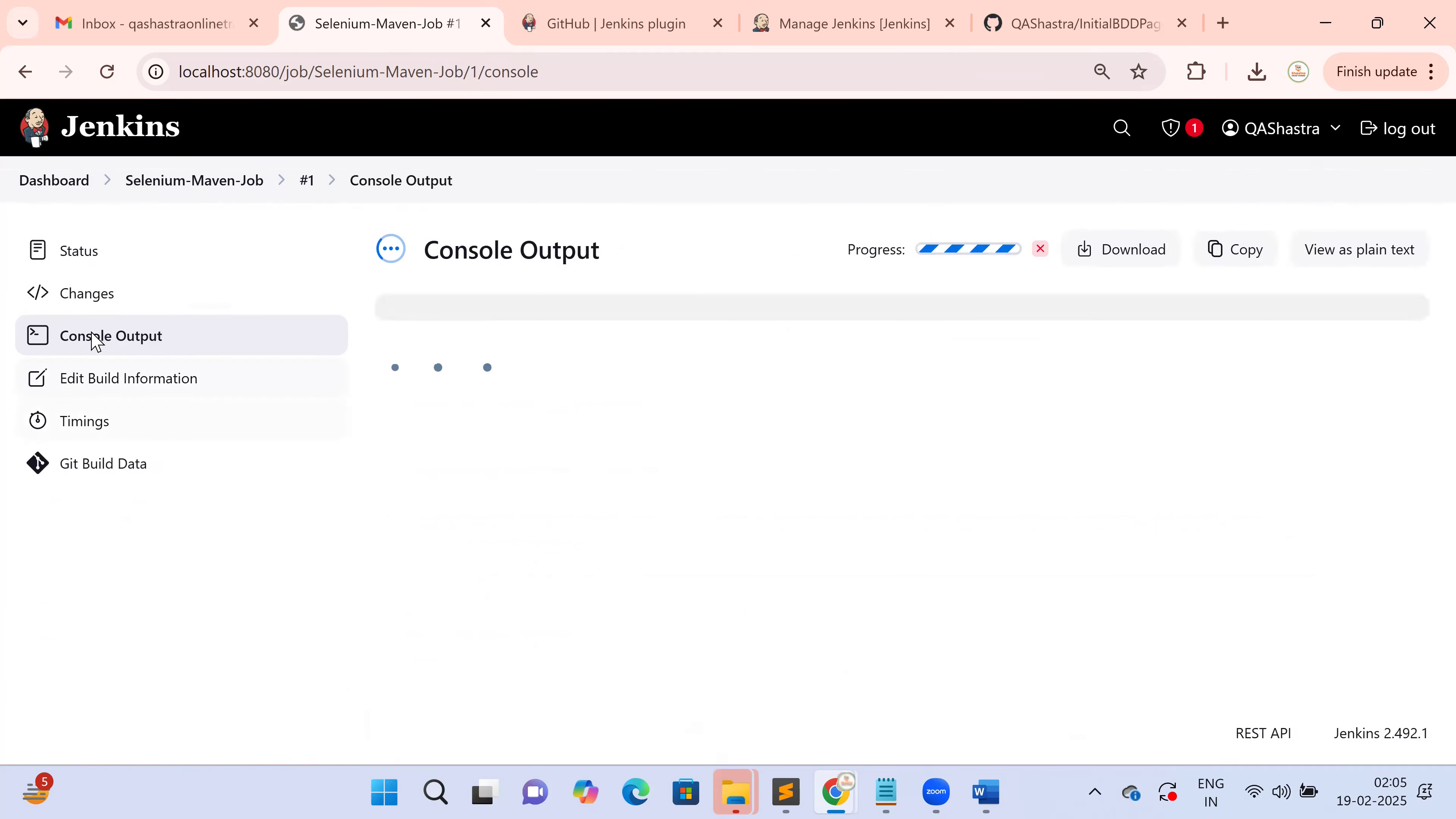
Highlight the Console Output heading, the build starter, the workspace line and the repository cloning line
scroll(590, 505, "up", 5)
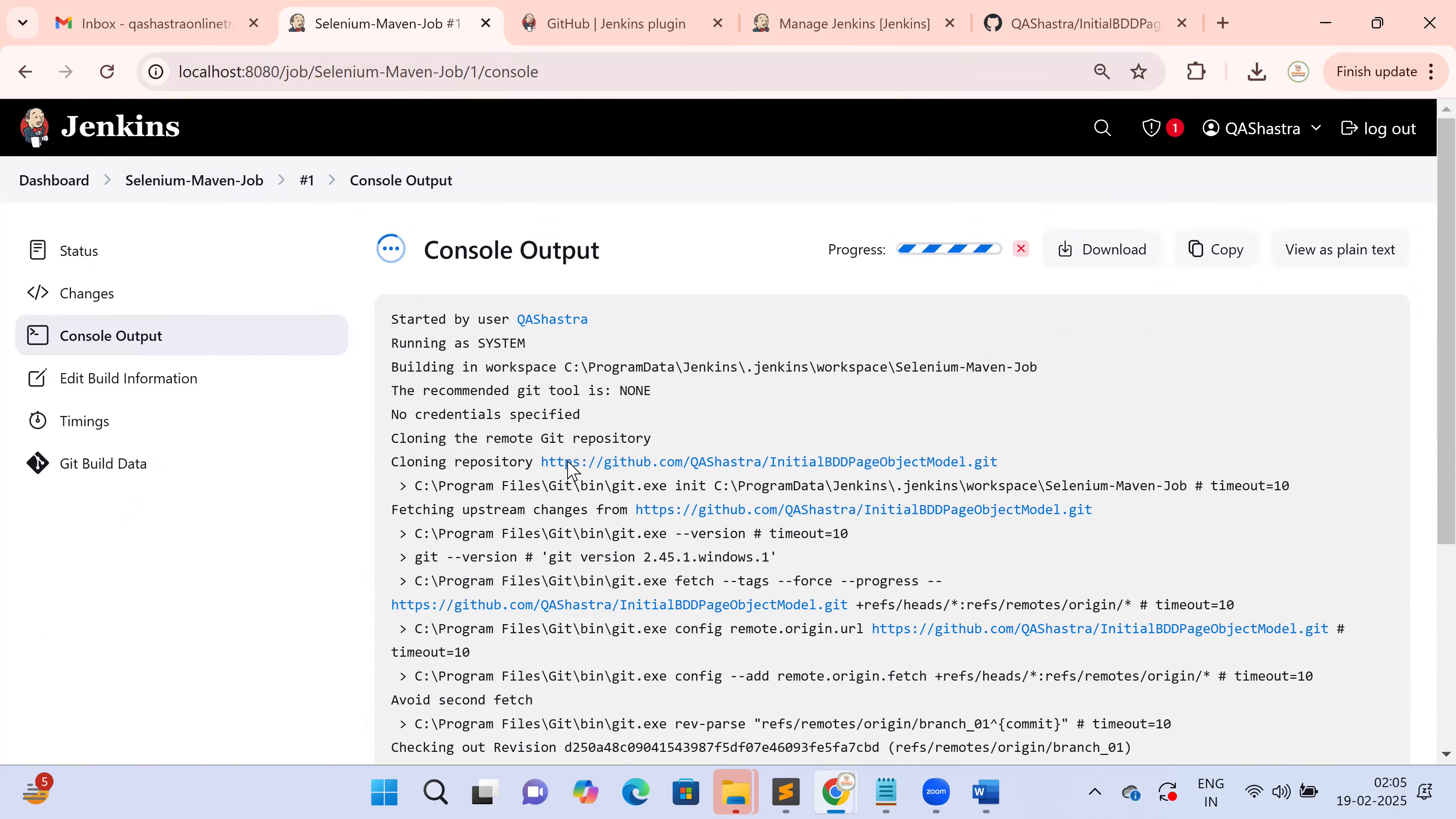
left_click_drag(440, 253, 639, 259)
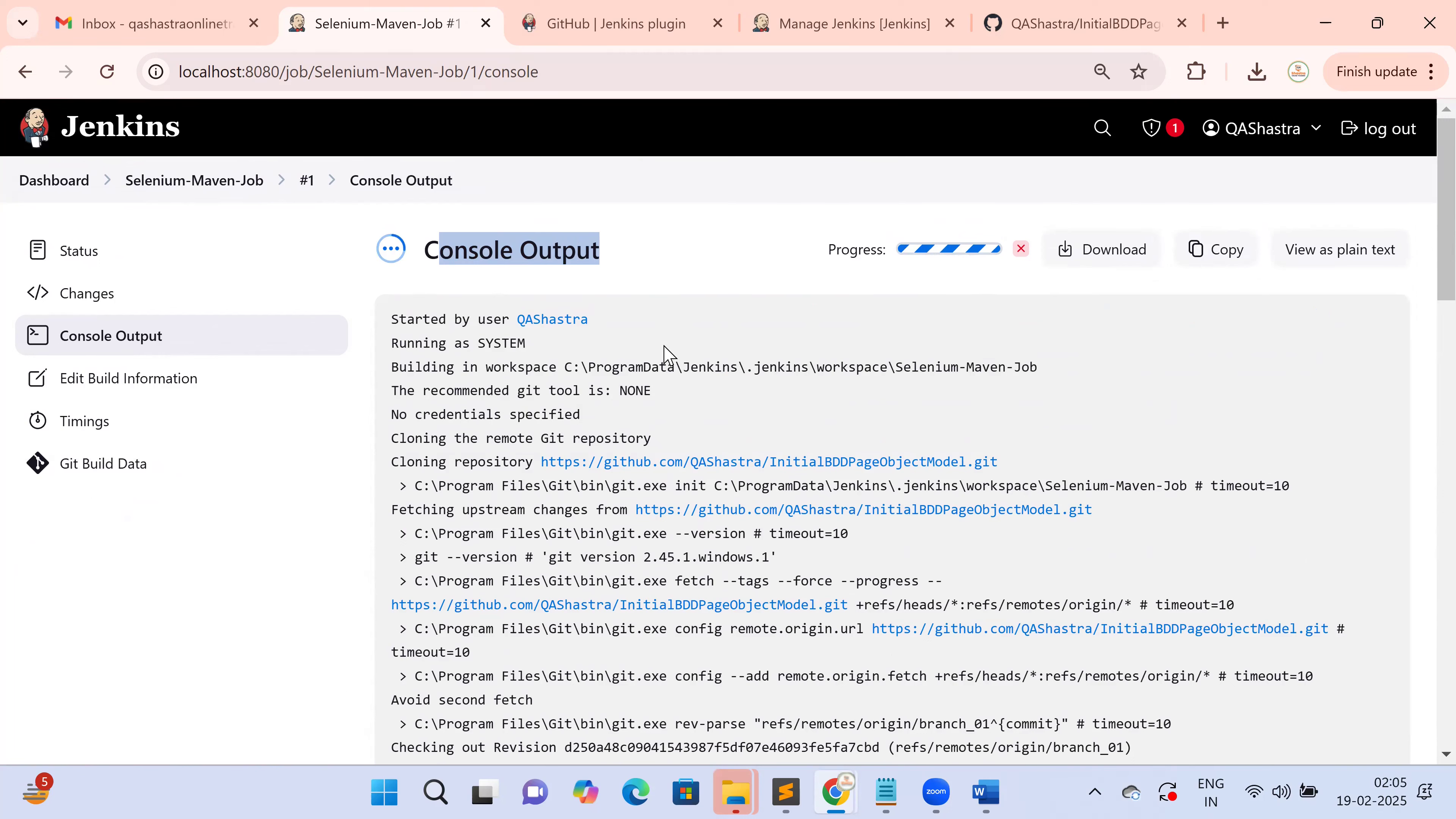
double_click(491, 320)
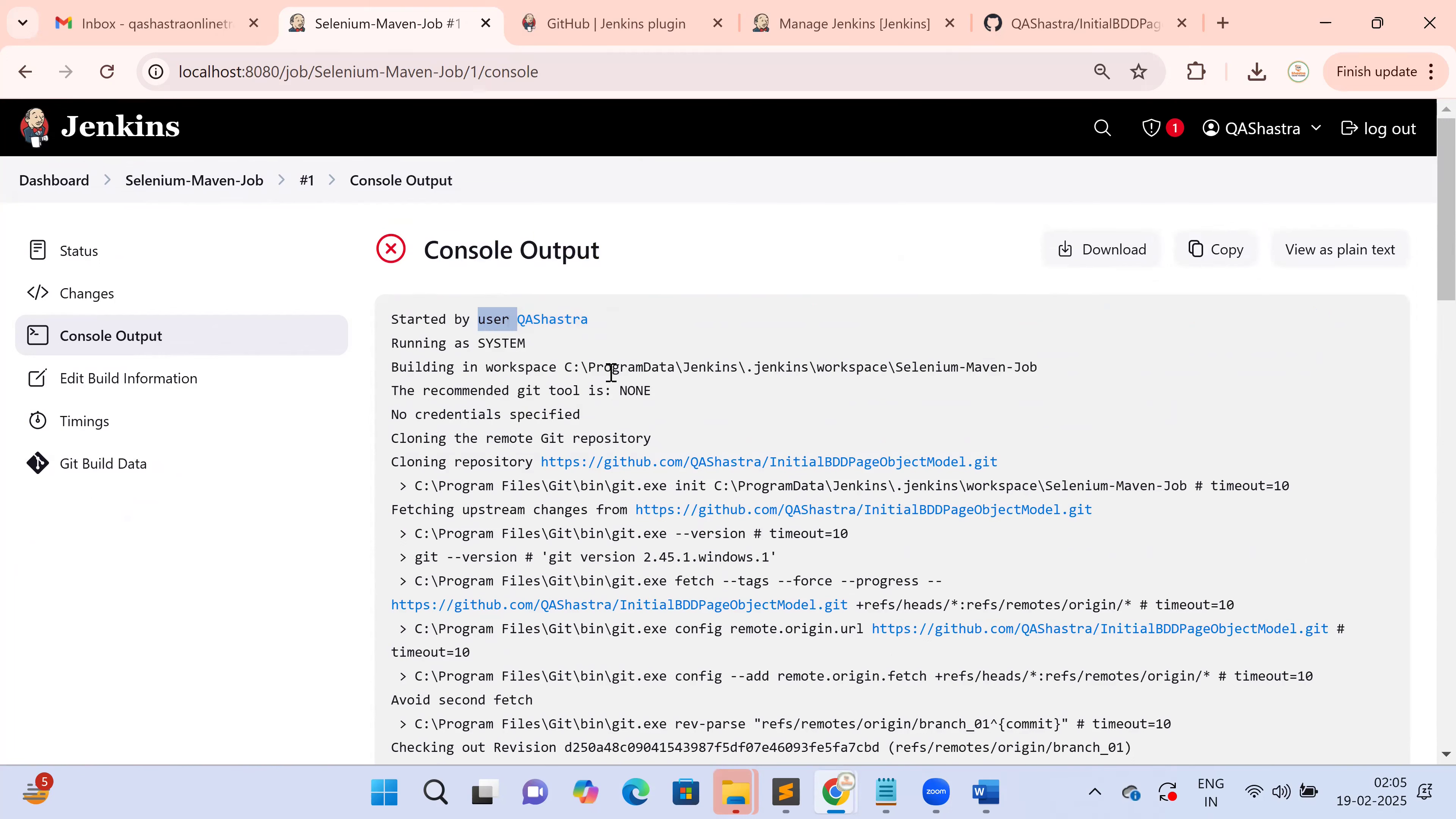
left_click_drag(580, 367, 1057, 372)
scroll(851, 446, "down", 2)
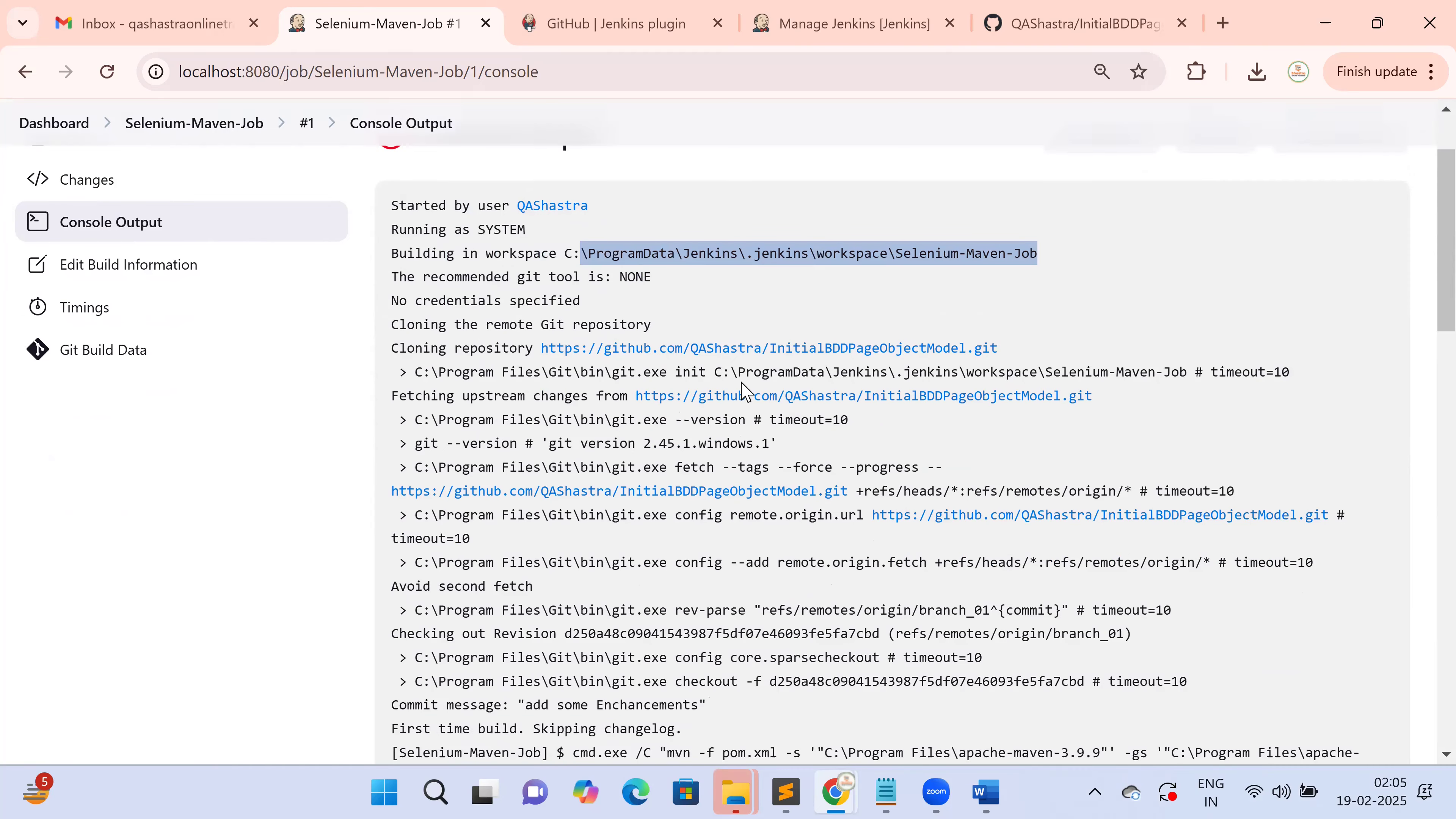
mouse_move(484, 330)
left_mouse_down()
mouse_move(659, 326)
mouse_move(584, 301)
left_mouse_up()
mouse_move(1041, 356)
left_mouse_down()
mouse_move(976, 332)
mouse_move(510, 396)
mouse_move(1000, 358)
mouse_move(393, 357)
left_mouse_up()
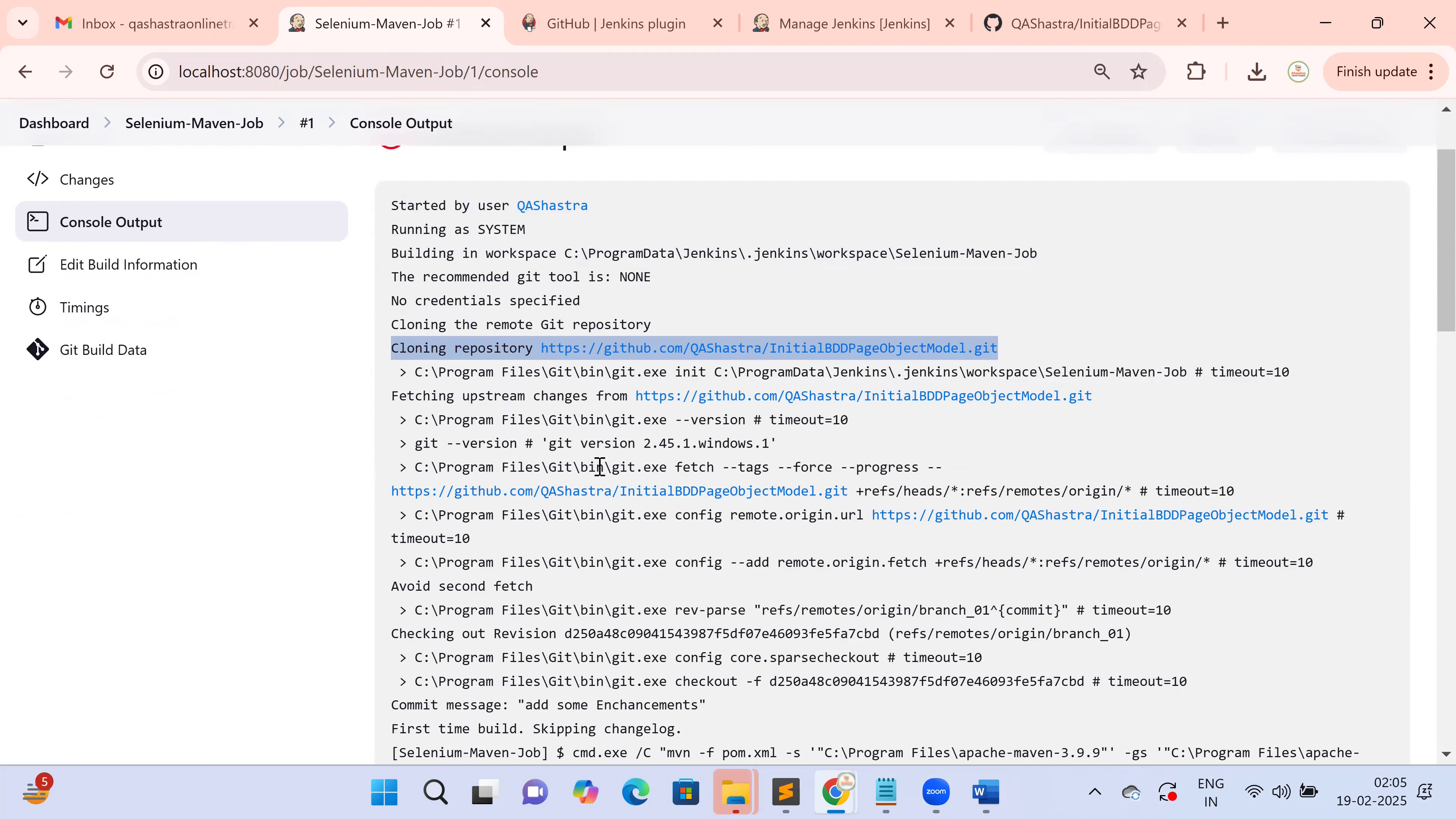
scroll(596, 467, "down", 5)
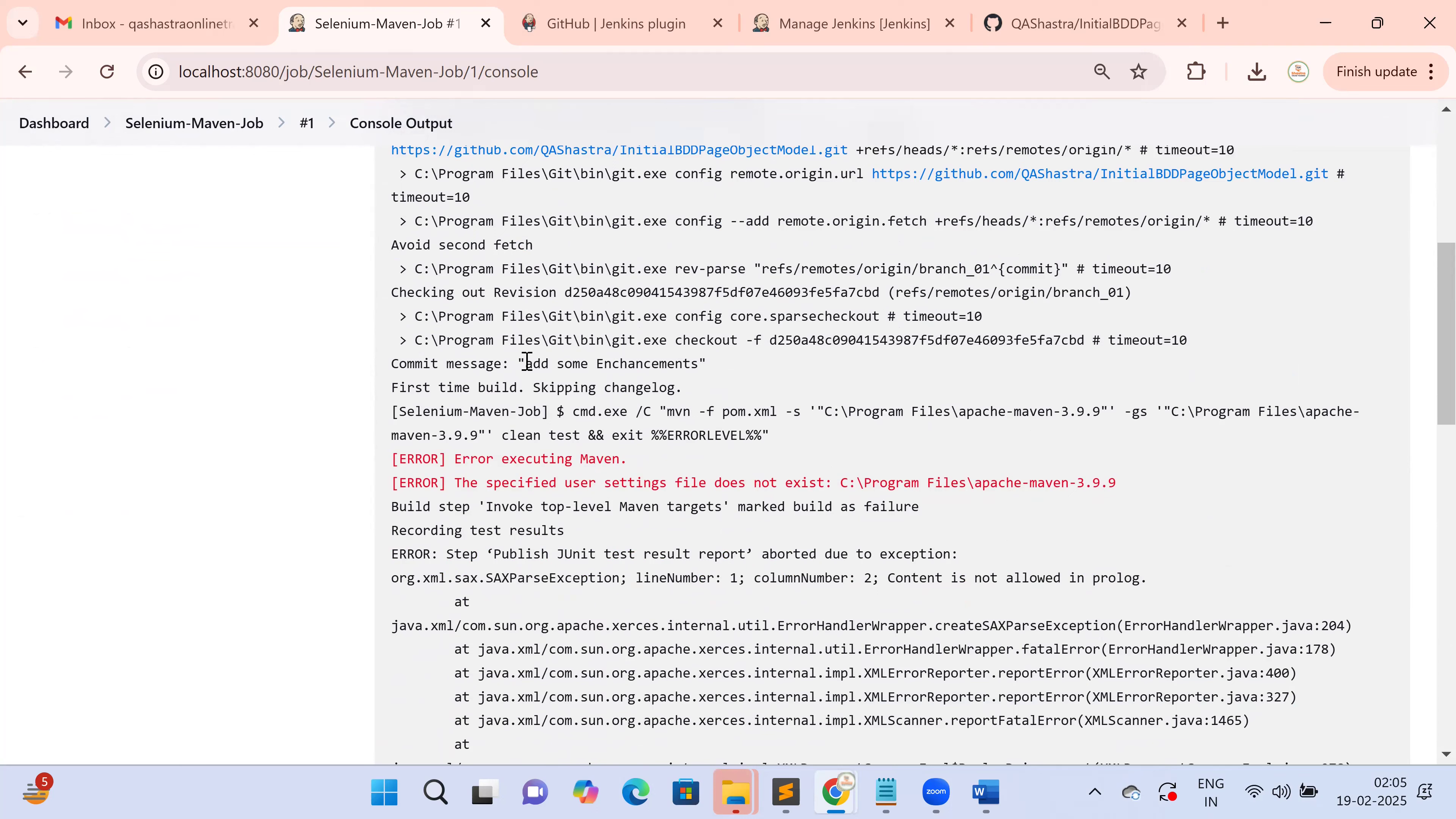
Highlight the checked-out revision, the commit message and the missing Maven settings file error, then scroll to Finished: FAILURE
left_click_drag(479, 290, 1014, 352)
left_click_drag(470, 367, 725, 362)
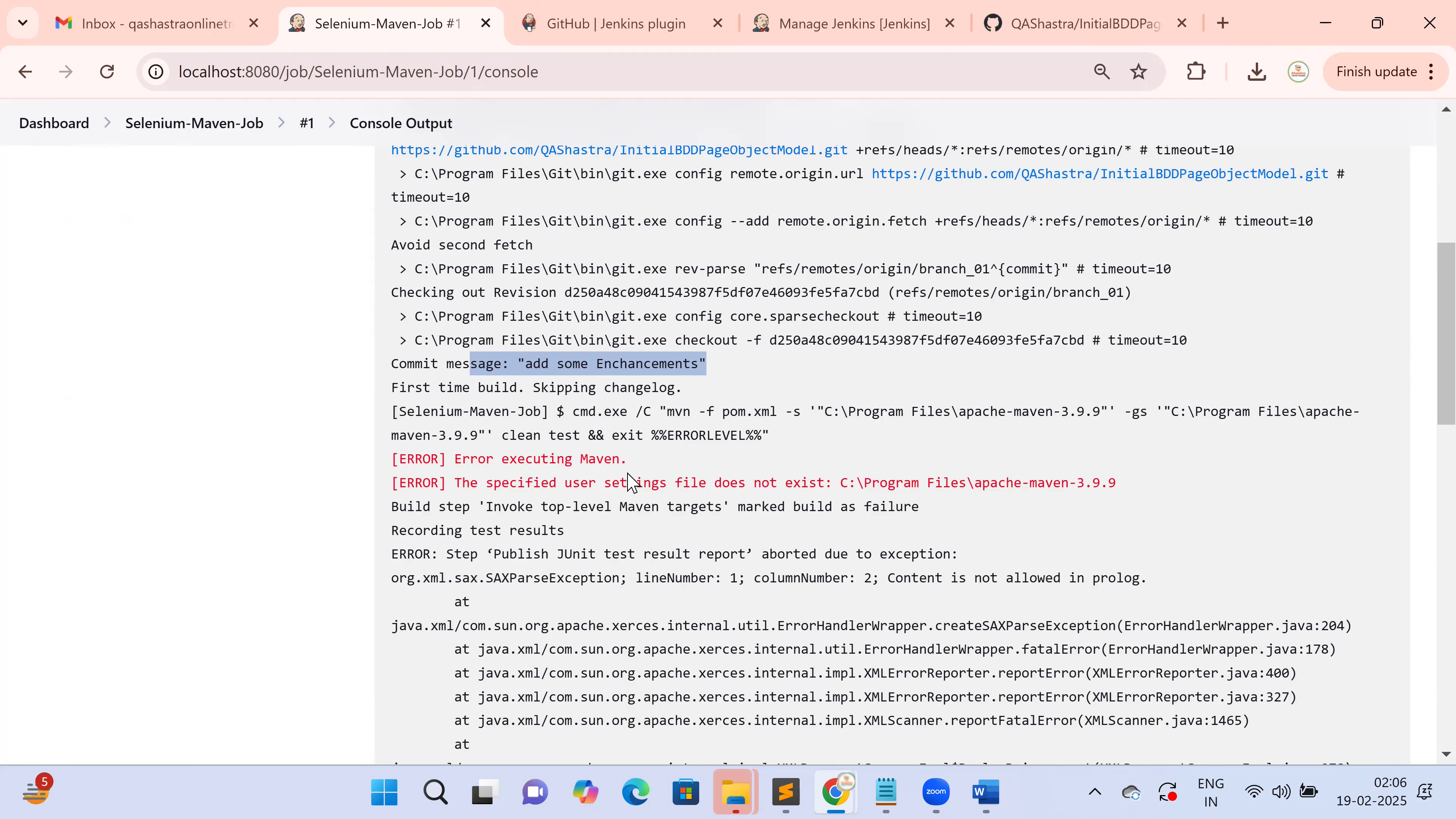
left_click_drag(462, 459, 626, 457)
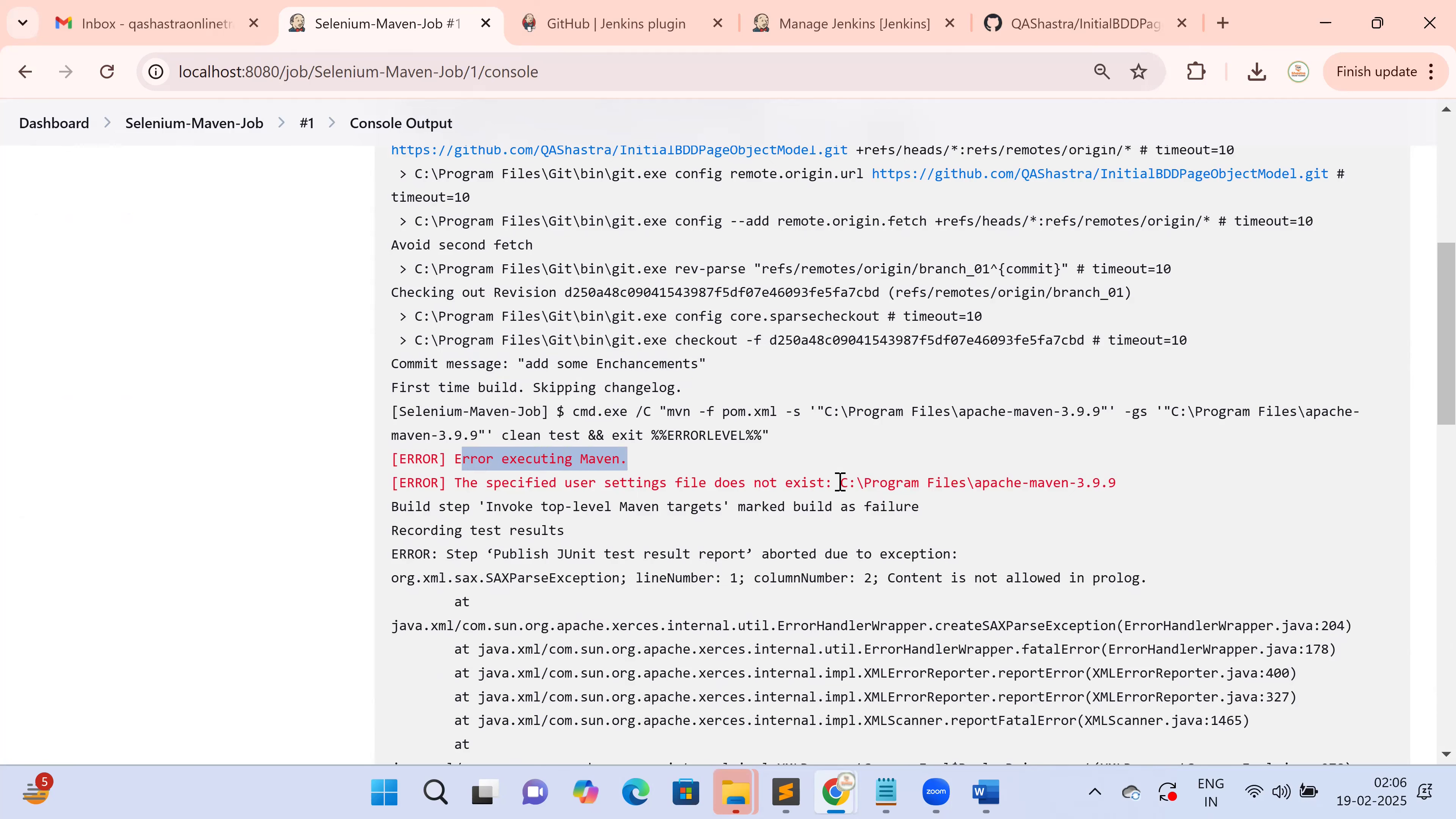
left_click_drag(840, 481, 1144, 483)
key("ctrl+c")
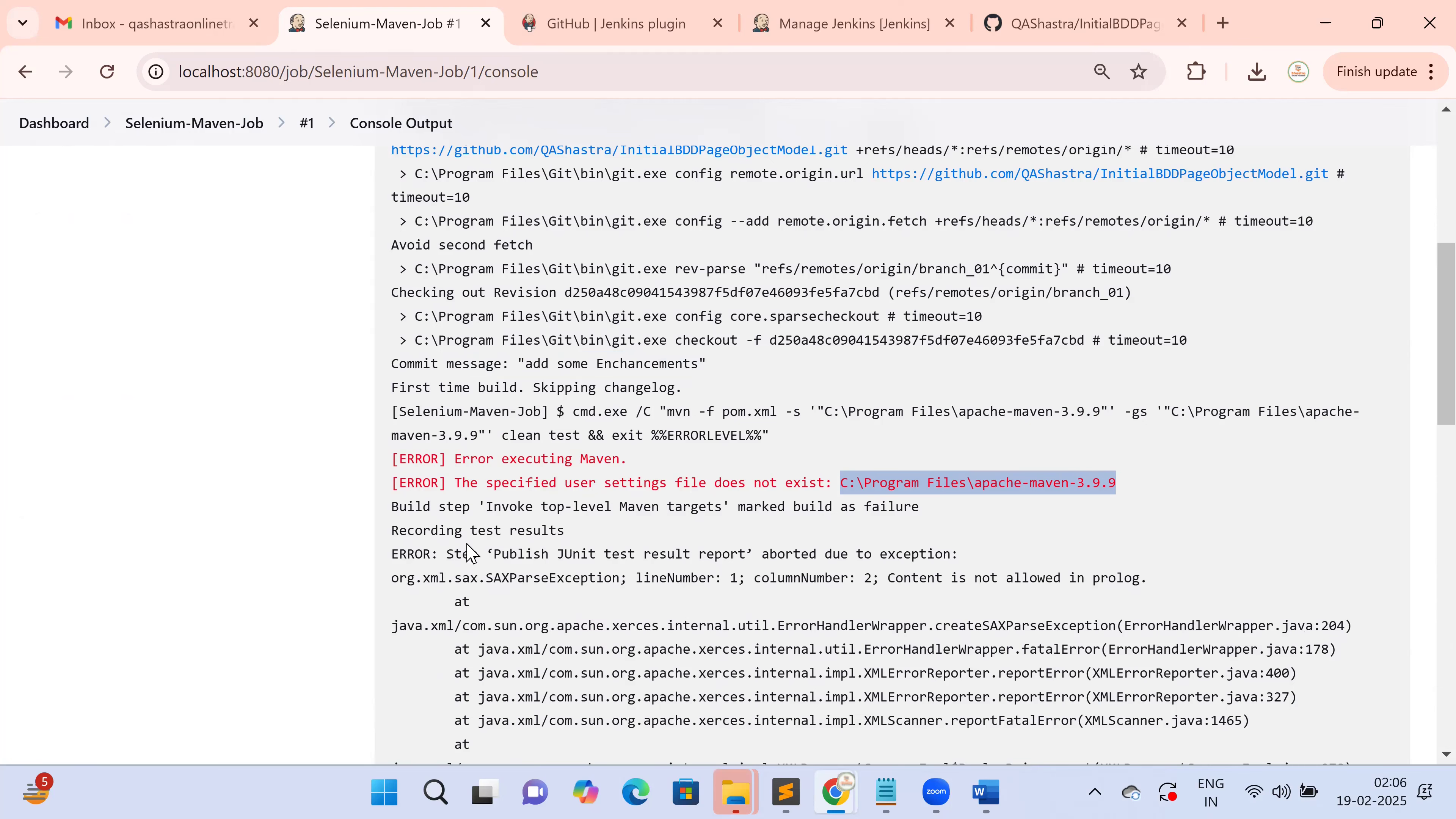
scroll(740, 568, "down", 2)
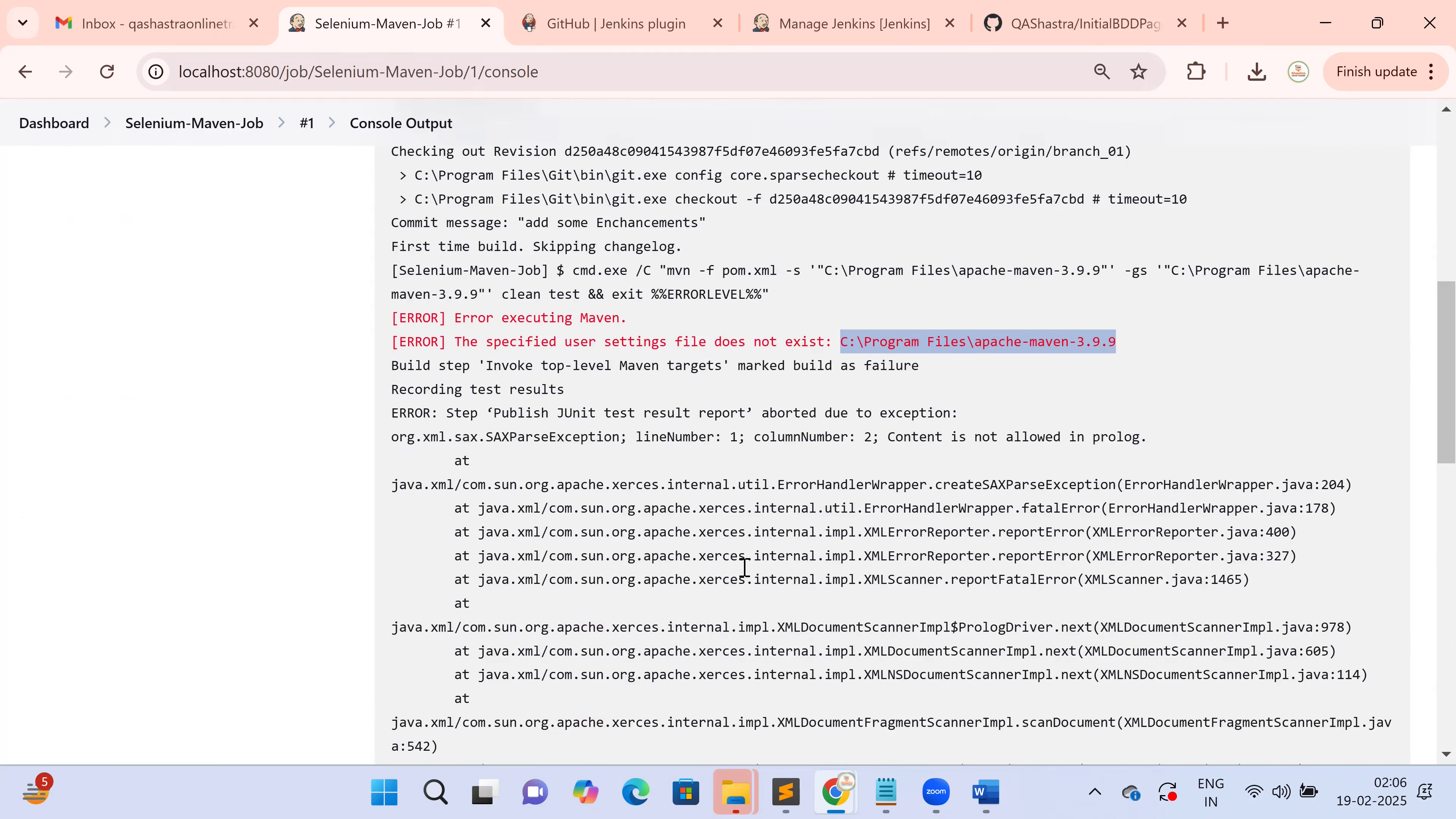
scroll(744, 568, "down", 14)
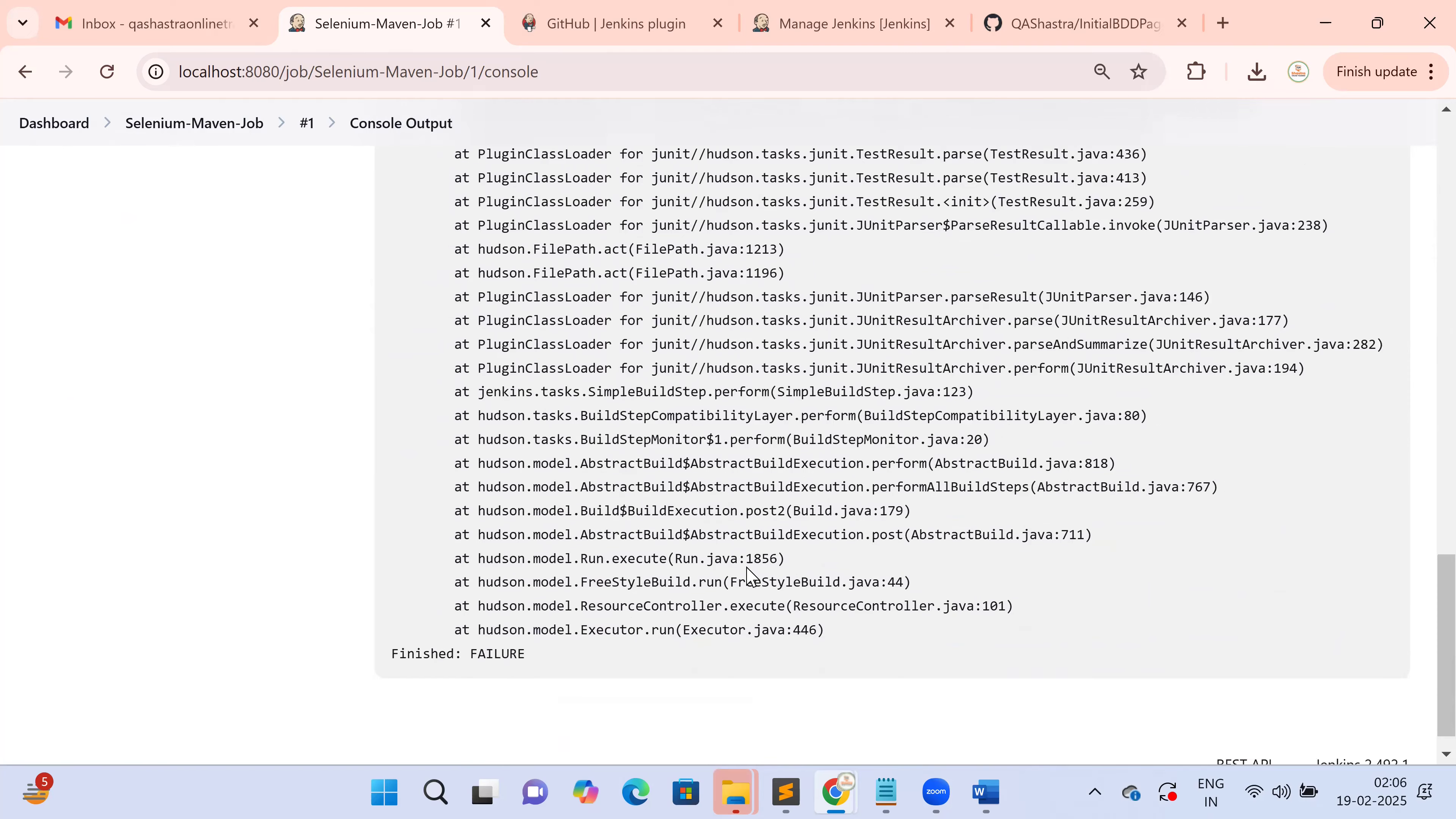
scroll(747, 574, "down", 1)
scroll(746, 574, "up", 7)
Go from the Dashboard to Manage Jenkins > Tools
left_click(54, 123)
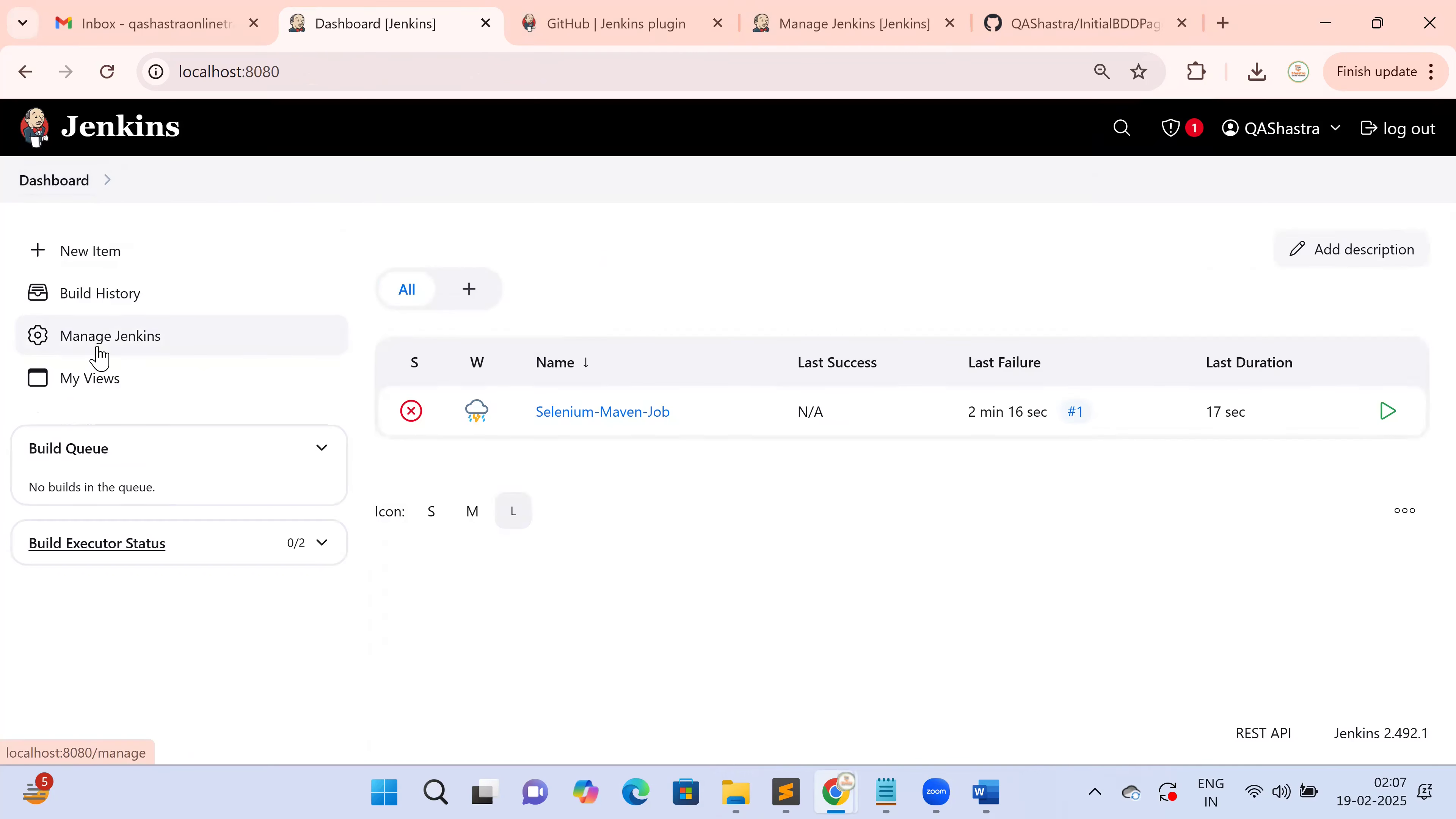
left_click(98, 356)
left_click(815, 483)
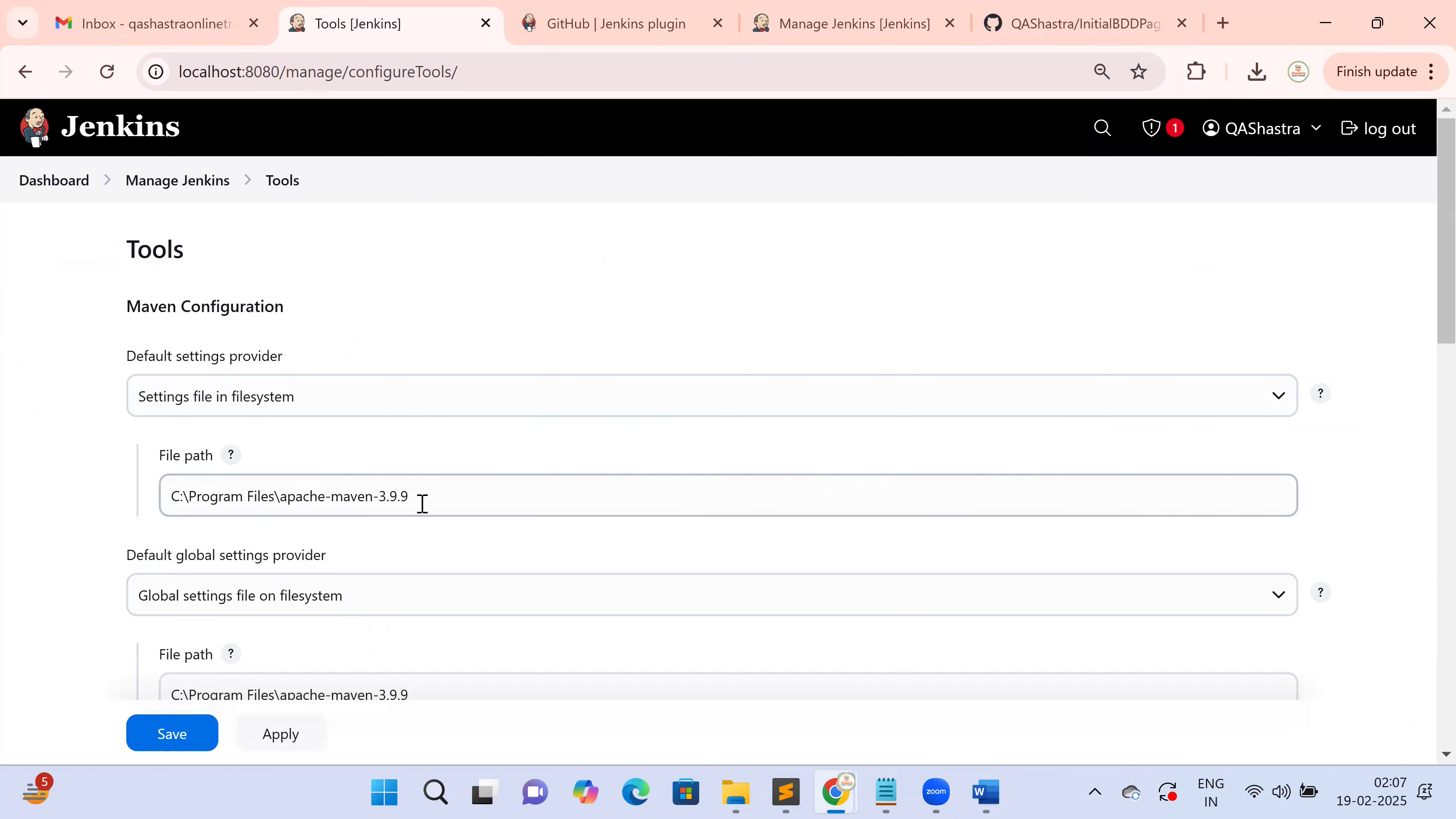
Paste C:\Program Files\apache-maven-3.9.9 into both Maven settings file paths and save
left_click_drag(413, 492, 58, 510)
key("ctrl+v")
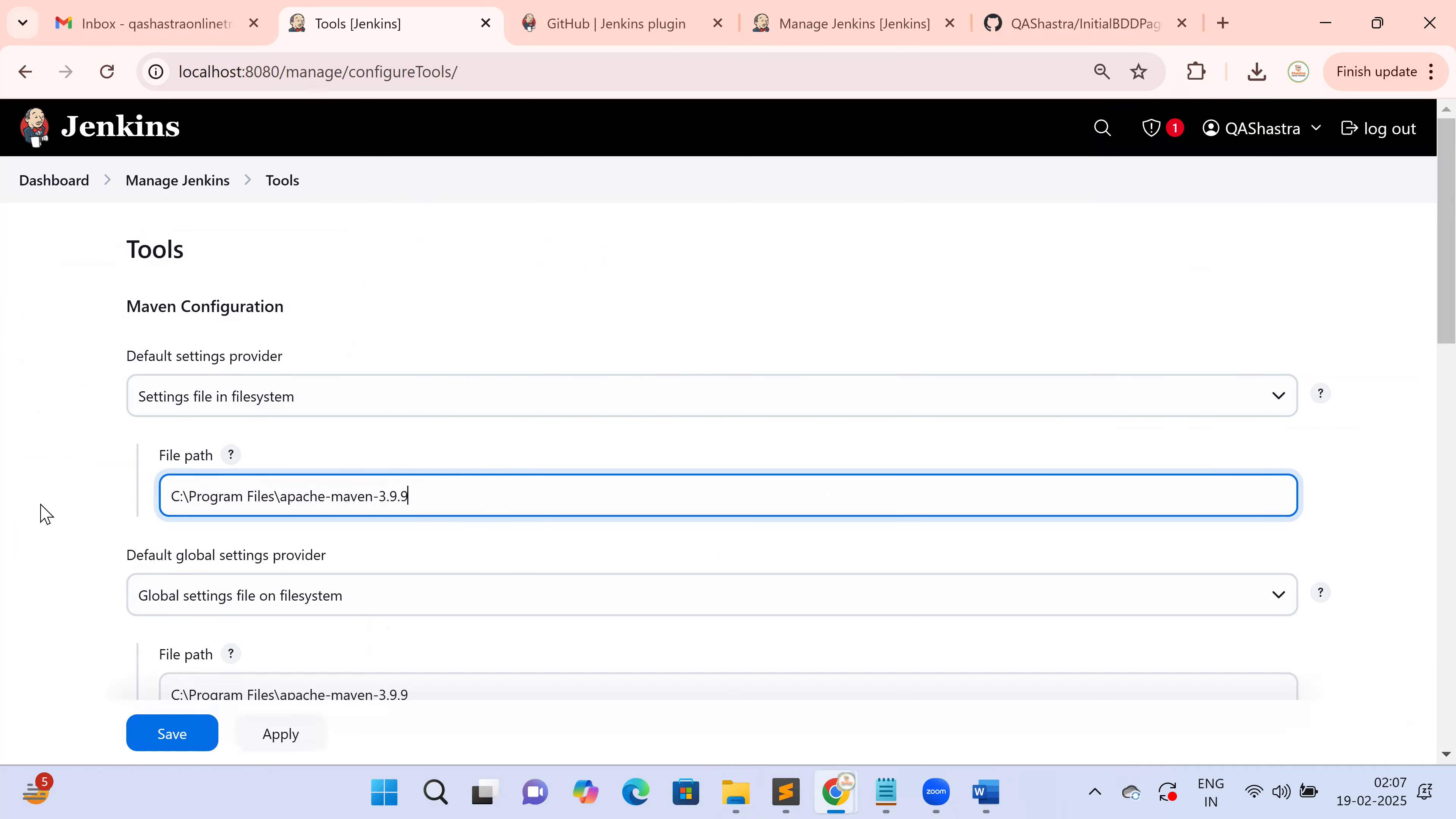
scroll(123, 543, "down", 4)
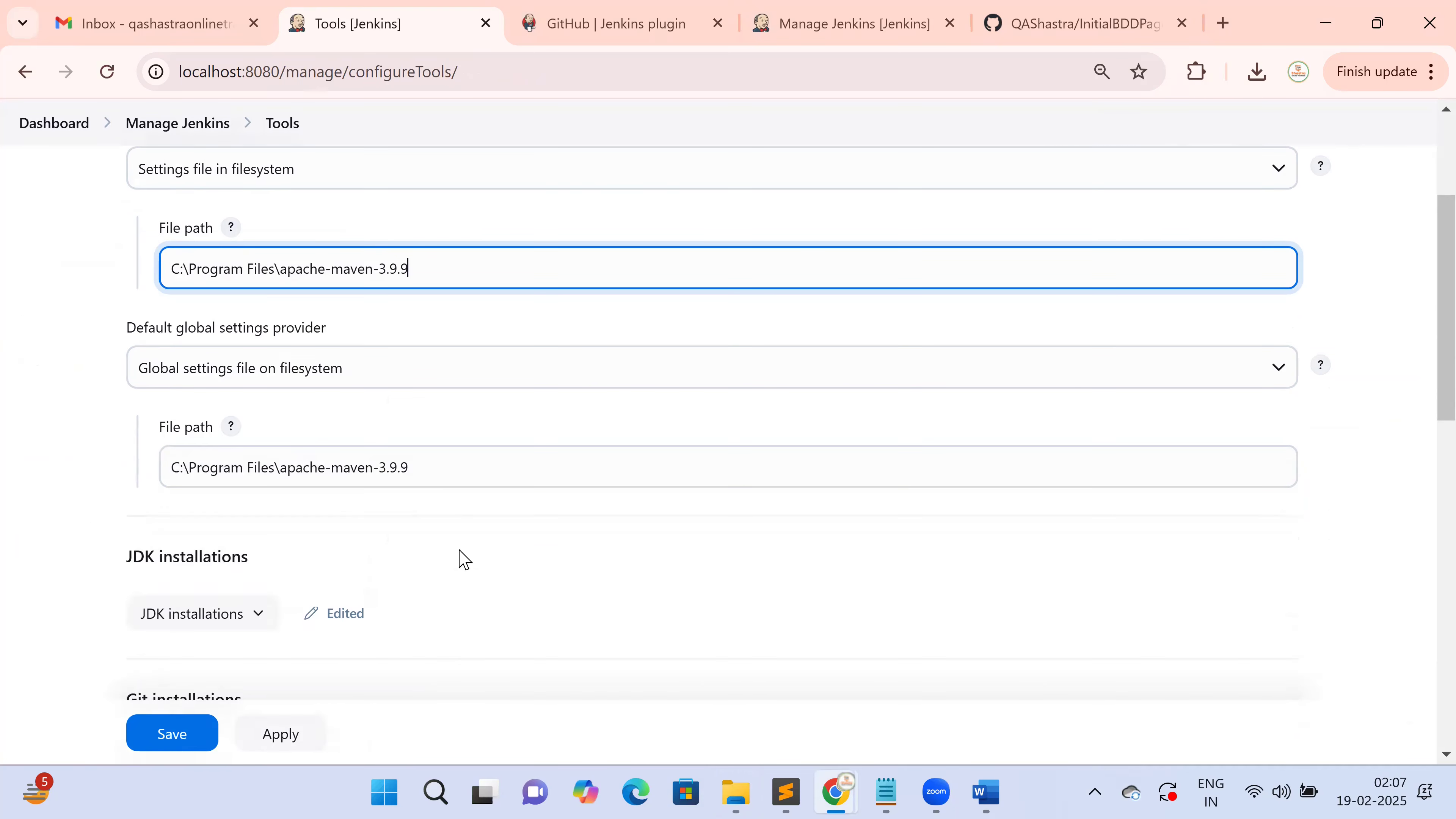
left_click_drag(446, 466, 101, 488)
key("ctrl+v")
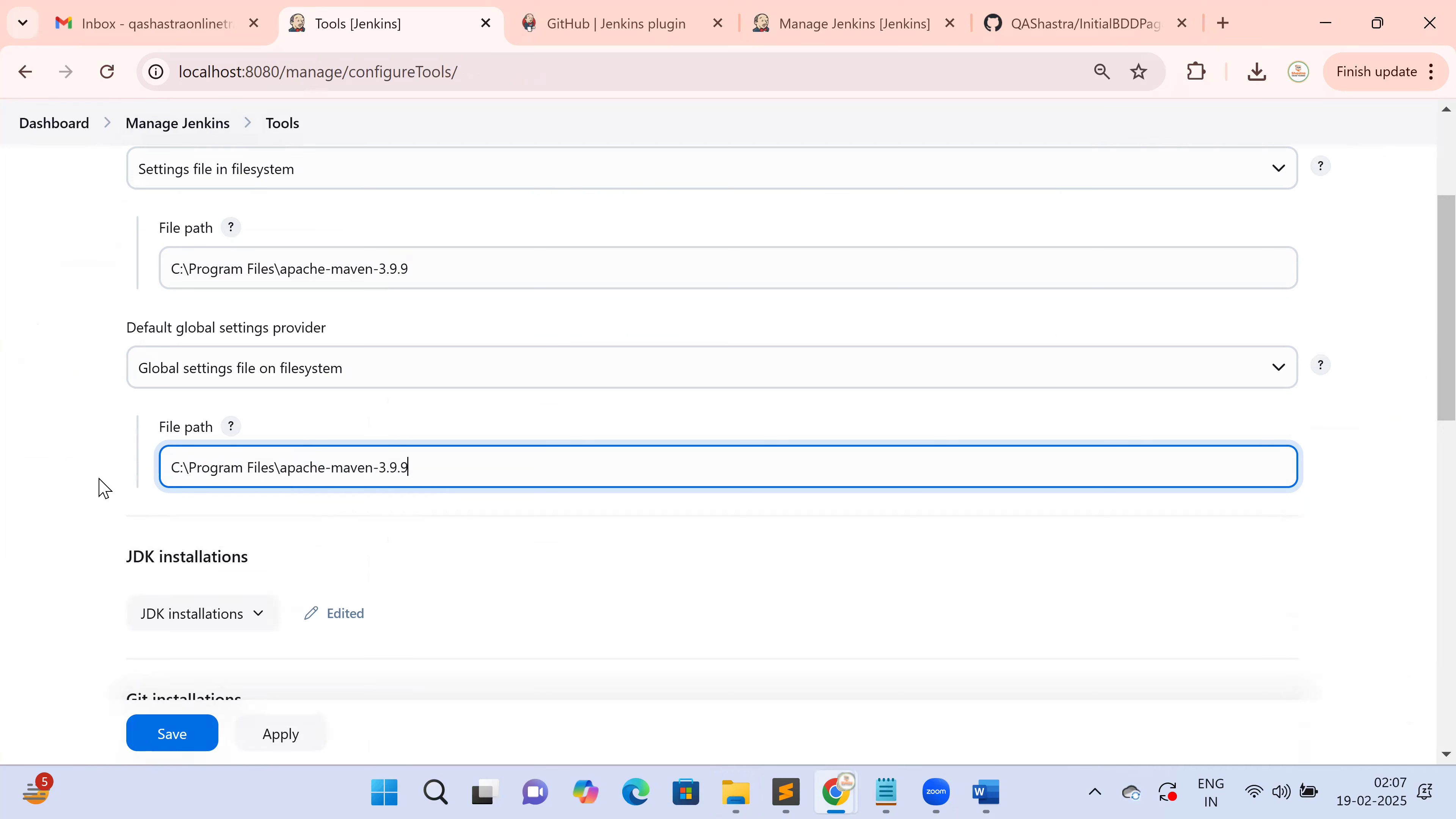
left_click(184, 740)
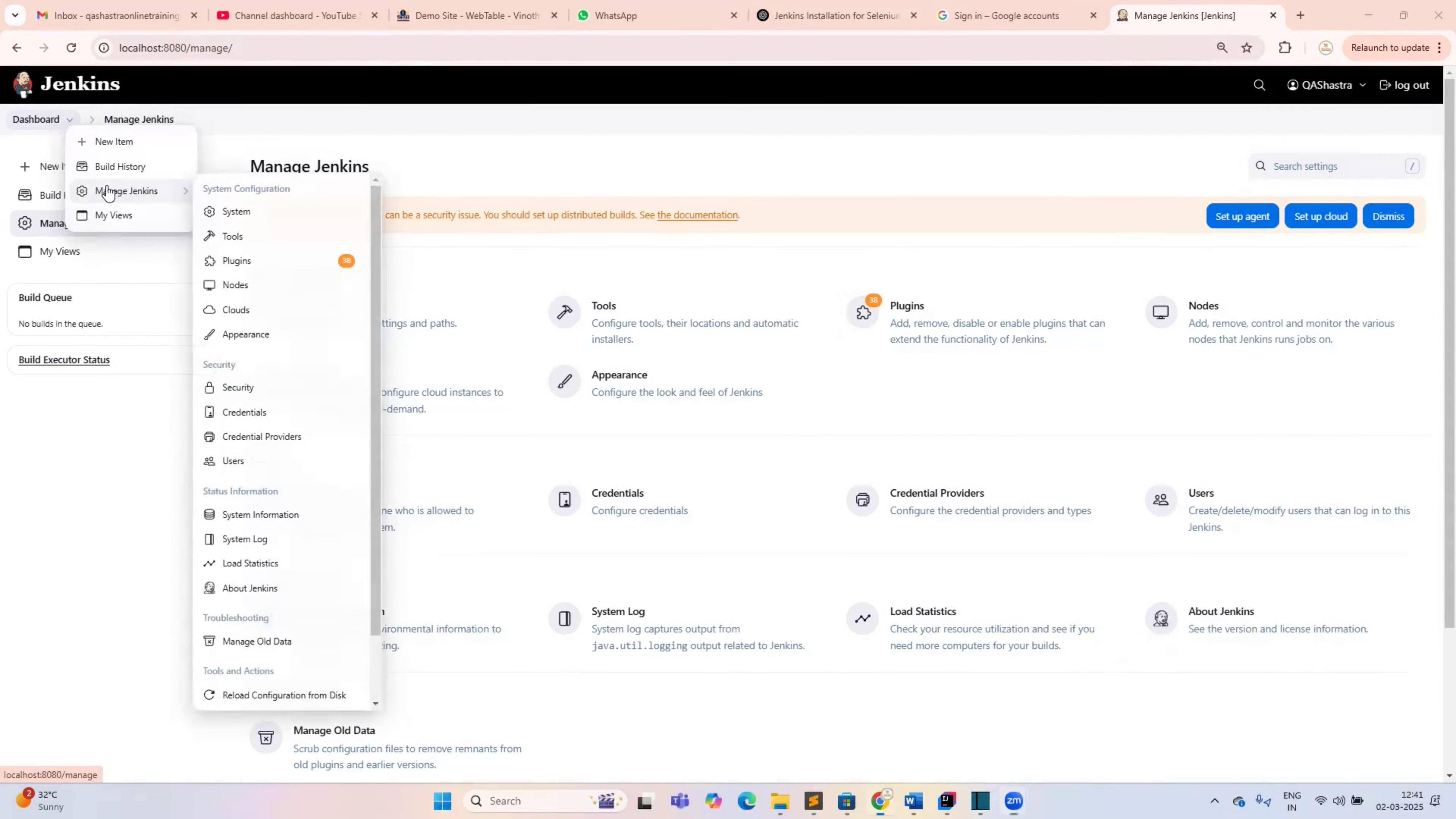
Reopen Manage Jenkins > Tools and highlight the Maven Configuration and Maven installations headings
left_click(108, 192)
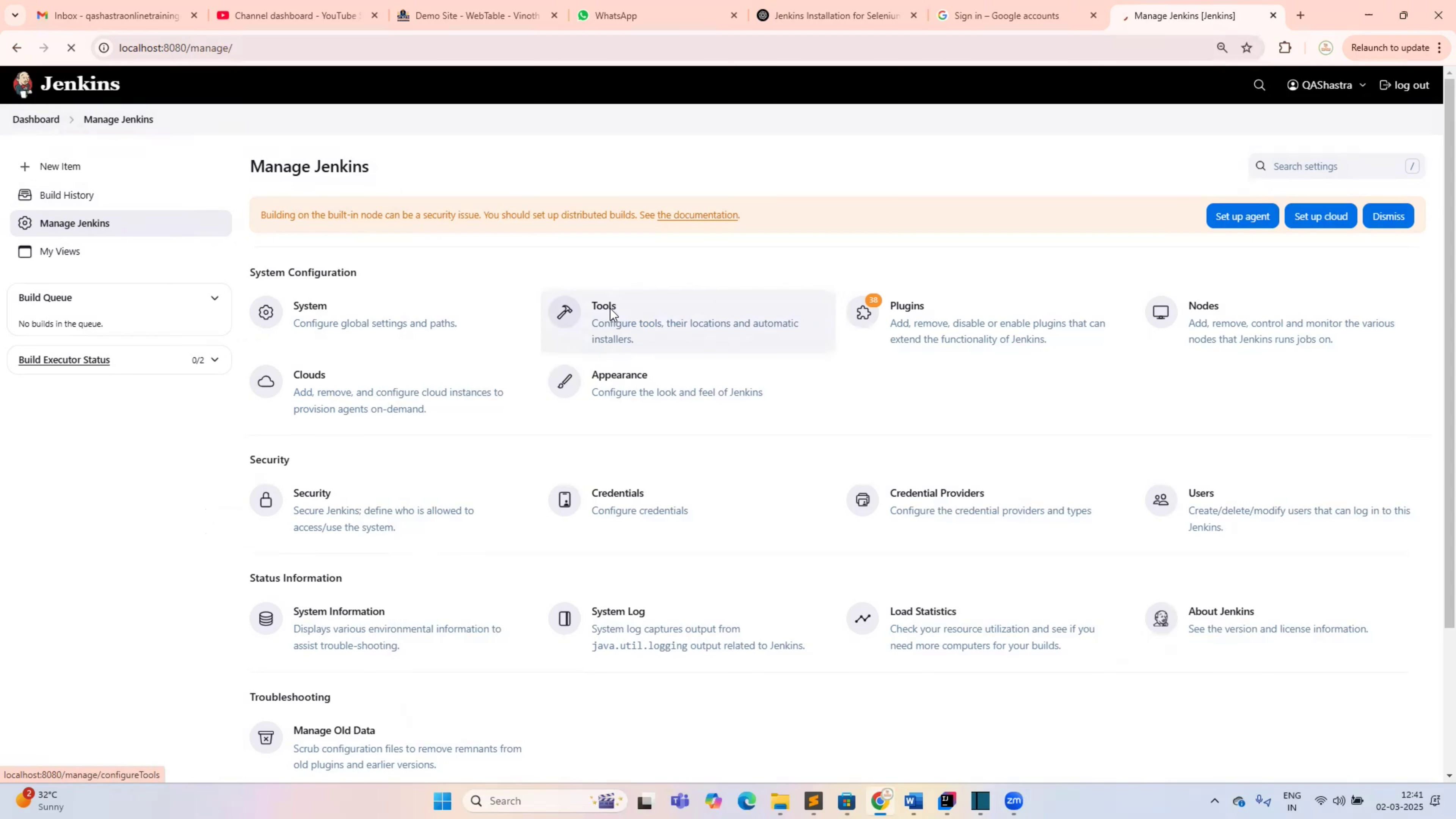
left_click(612, 315)
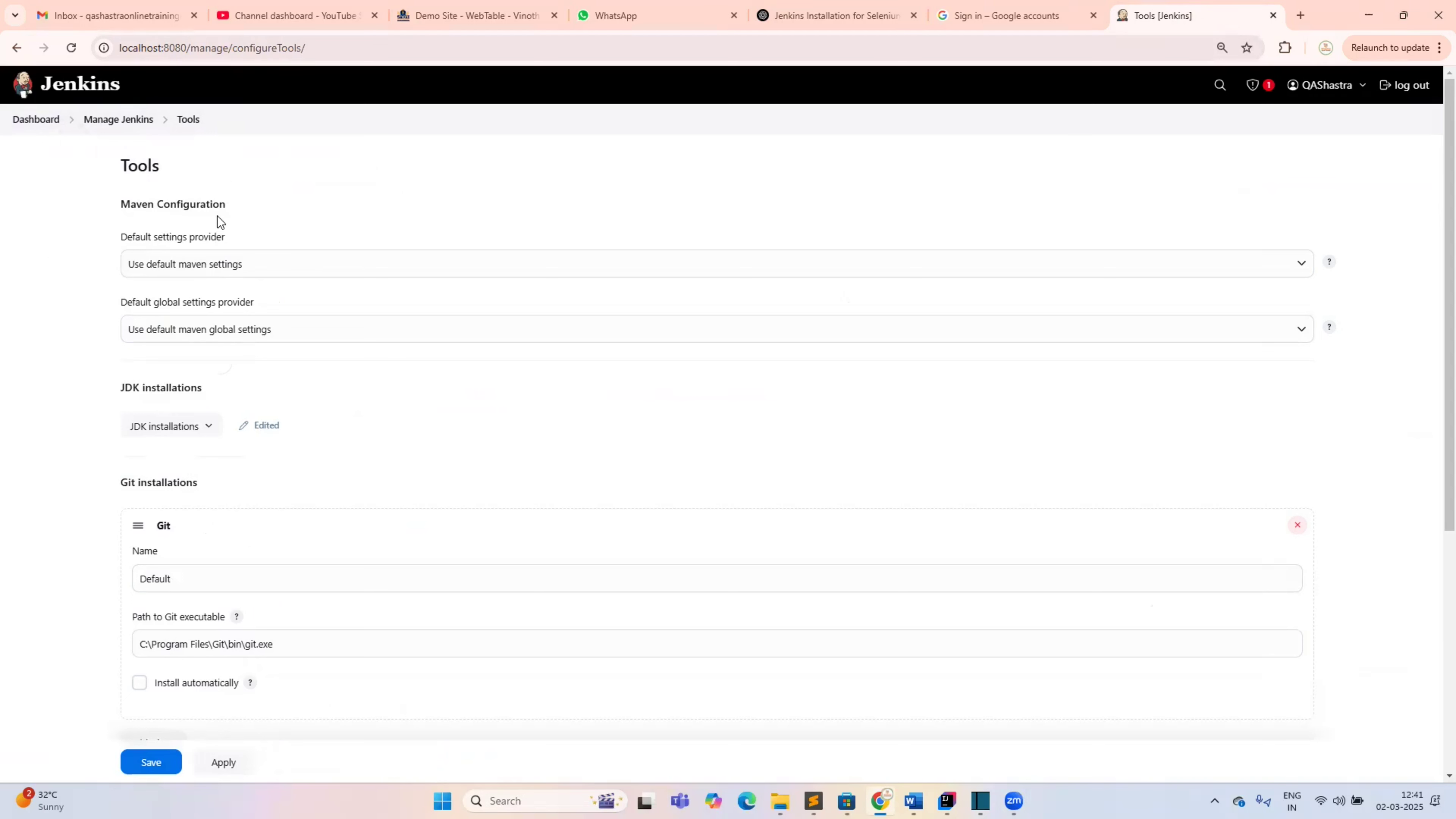
left_click_drag(217, 216, 120, 204)
left_click_drag(278, 354, 282, 319)
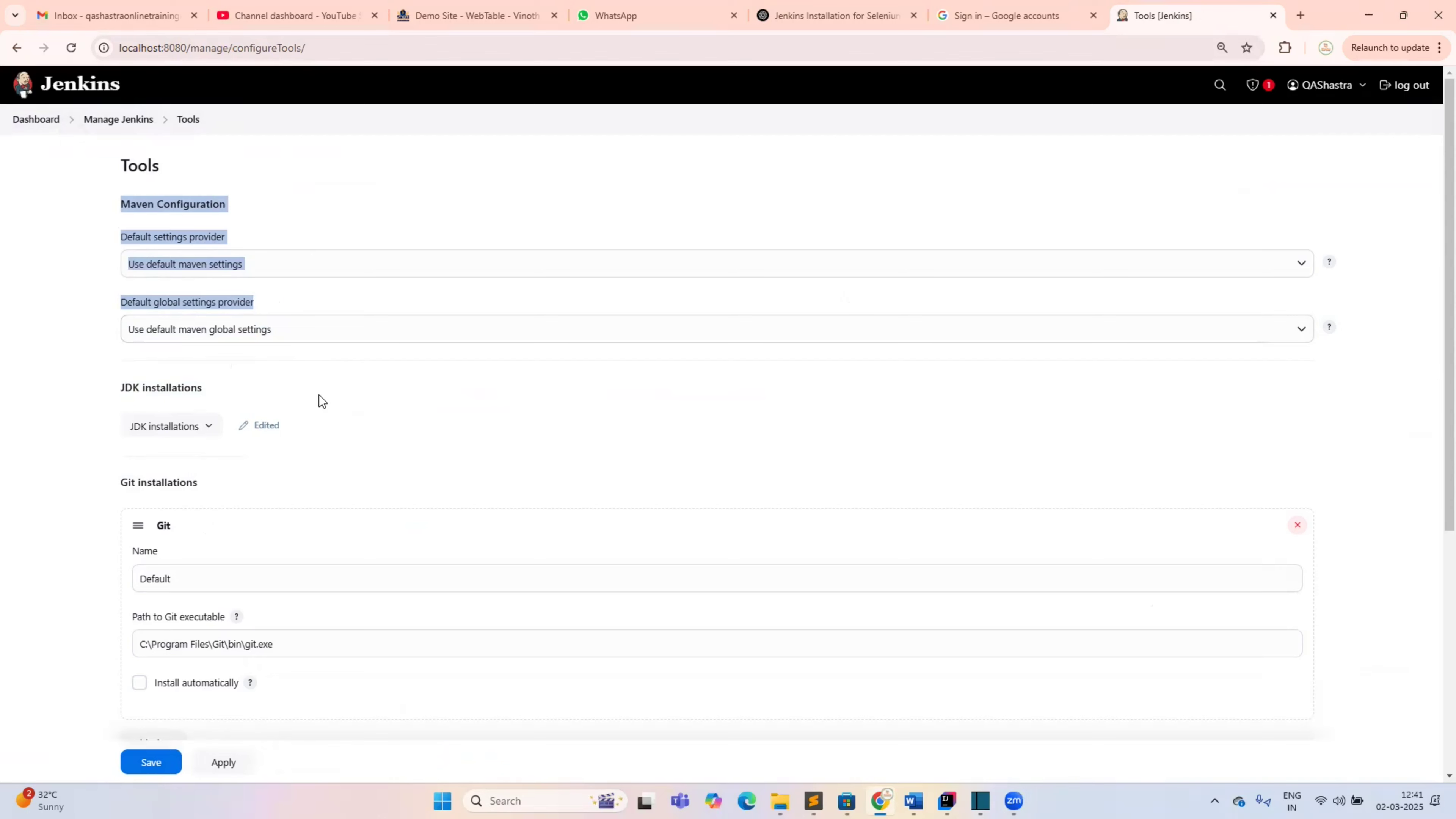
scroll(319, 395, "down", 3)
scroll(319, 395, "down", 3)
left_click(226, 604)
left_click(113, 617, "shift")
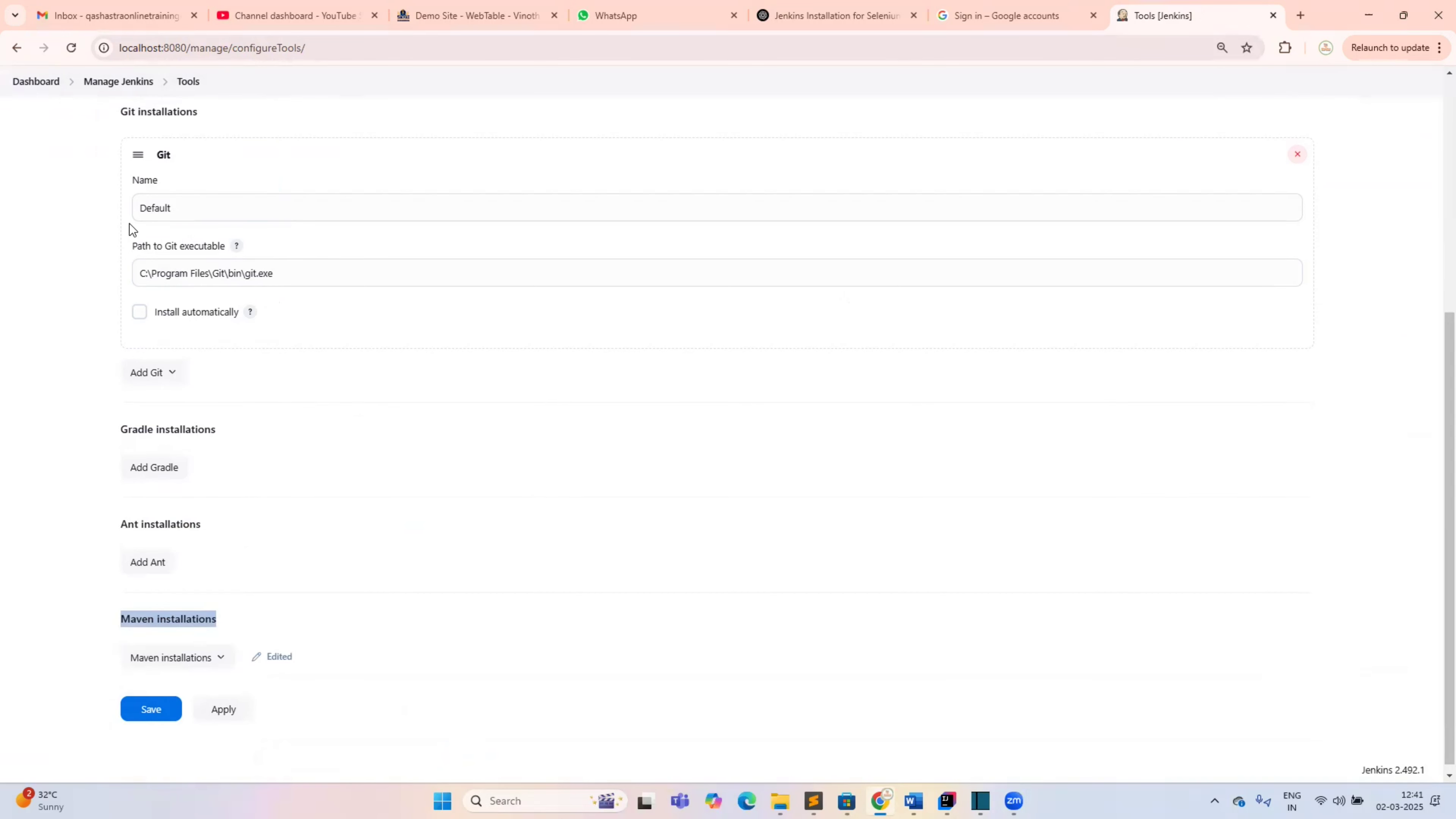
scroll(191, 204, "up", 5)
triple_click(227, 205)
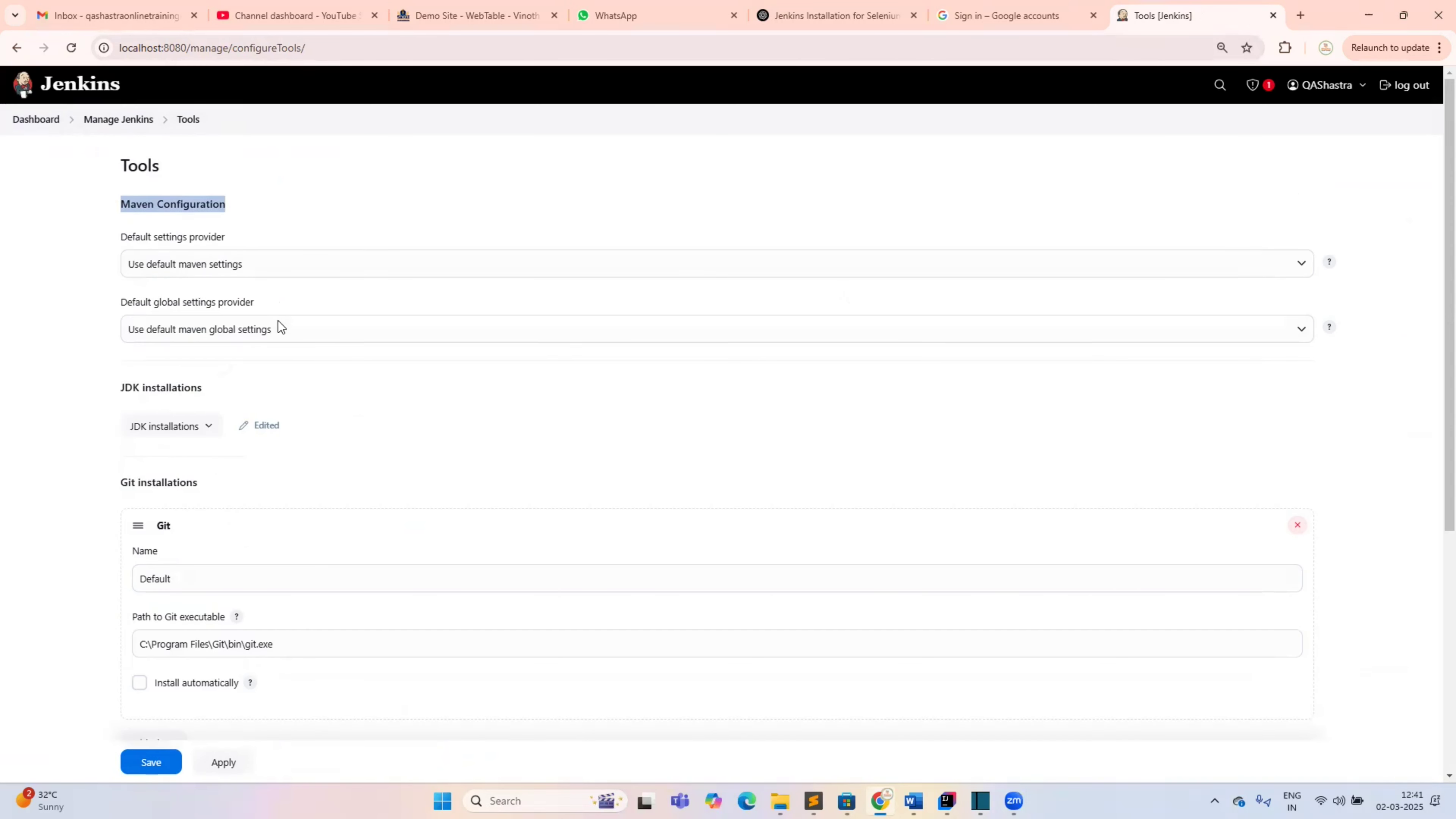
scroll(218, 625, "down", 5)
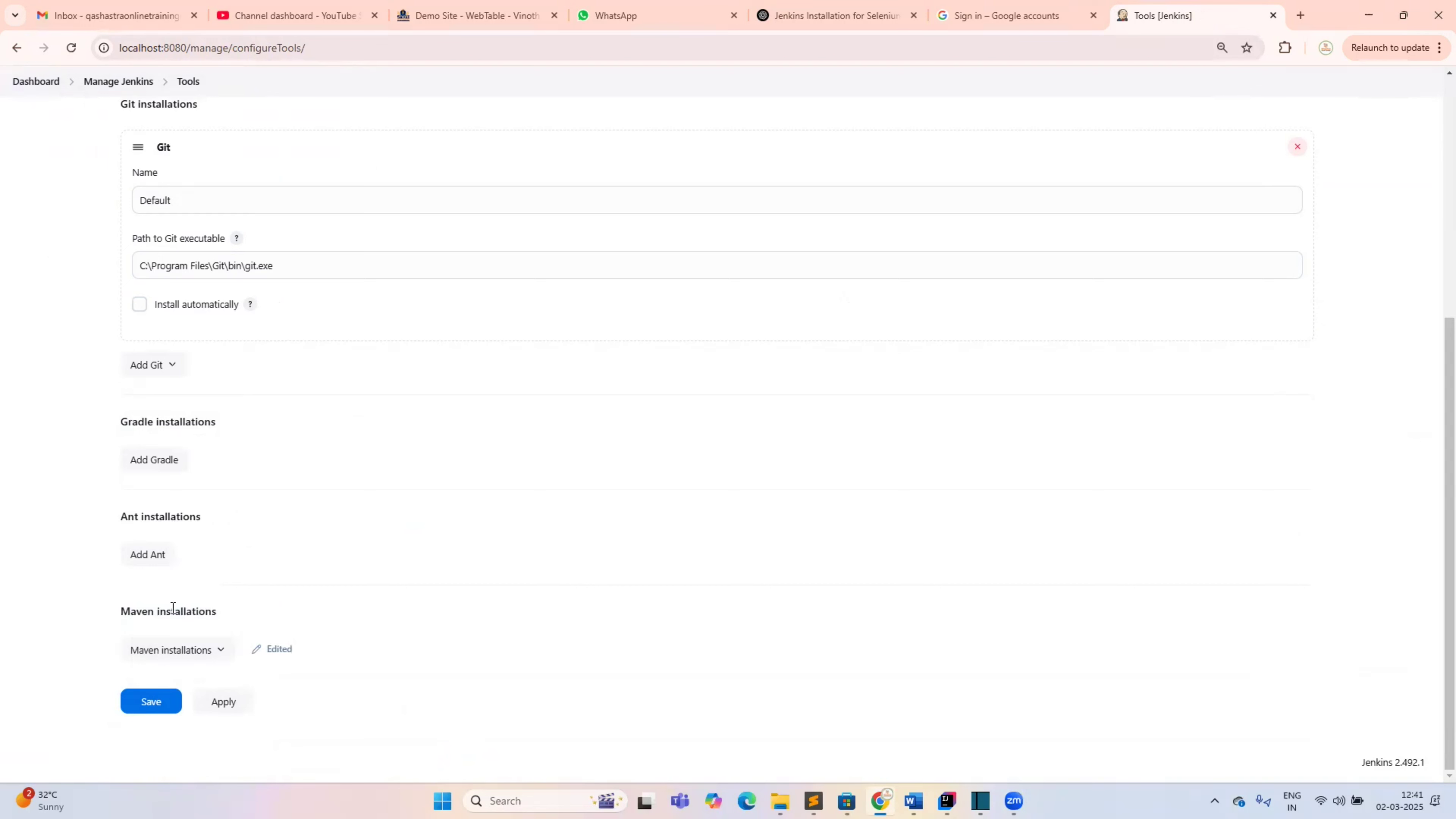
triple_click(227, 605)
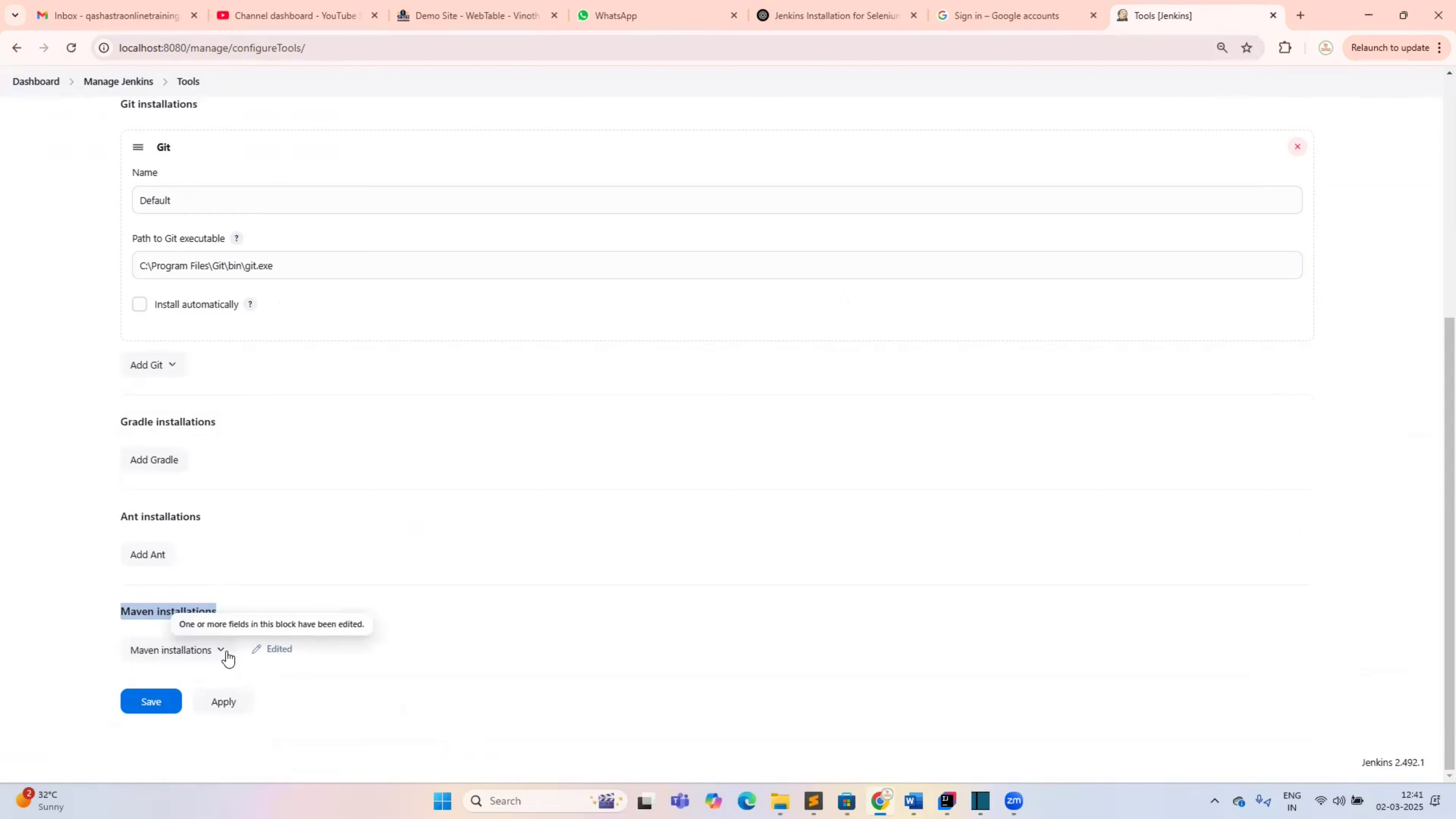
Expand Maven installations, check name Maven with MAVEN_HOME C:\Program Files\apache-maven-3.9.9, and save
left_click(178, 649)
scroll(226, 515, "down", 1)
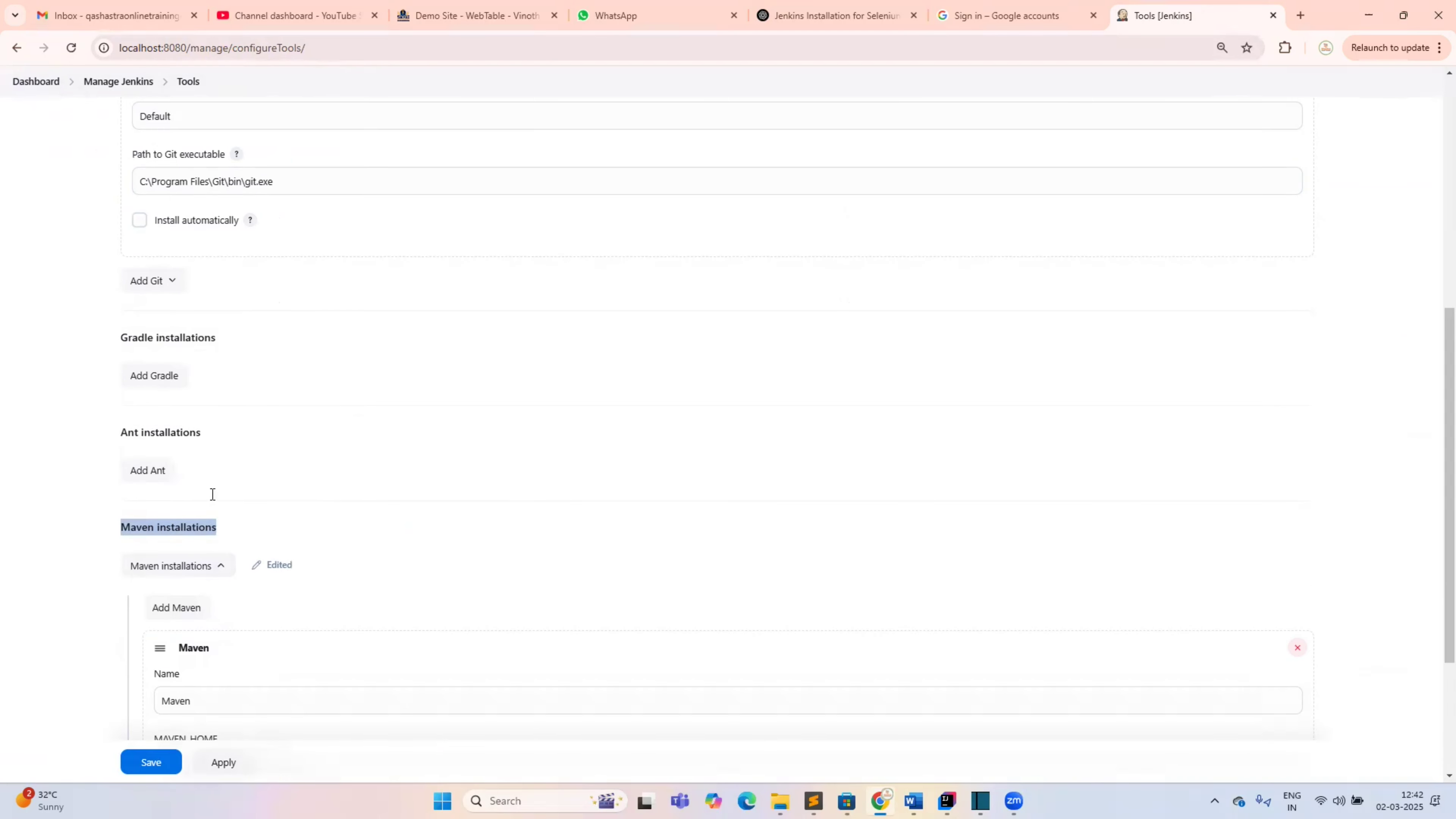
scroll(212, 495, "down", 3)
left_click_drag(212, 488, 140, 504)
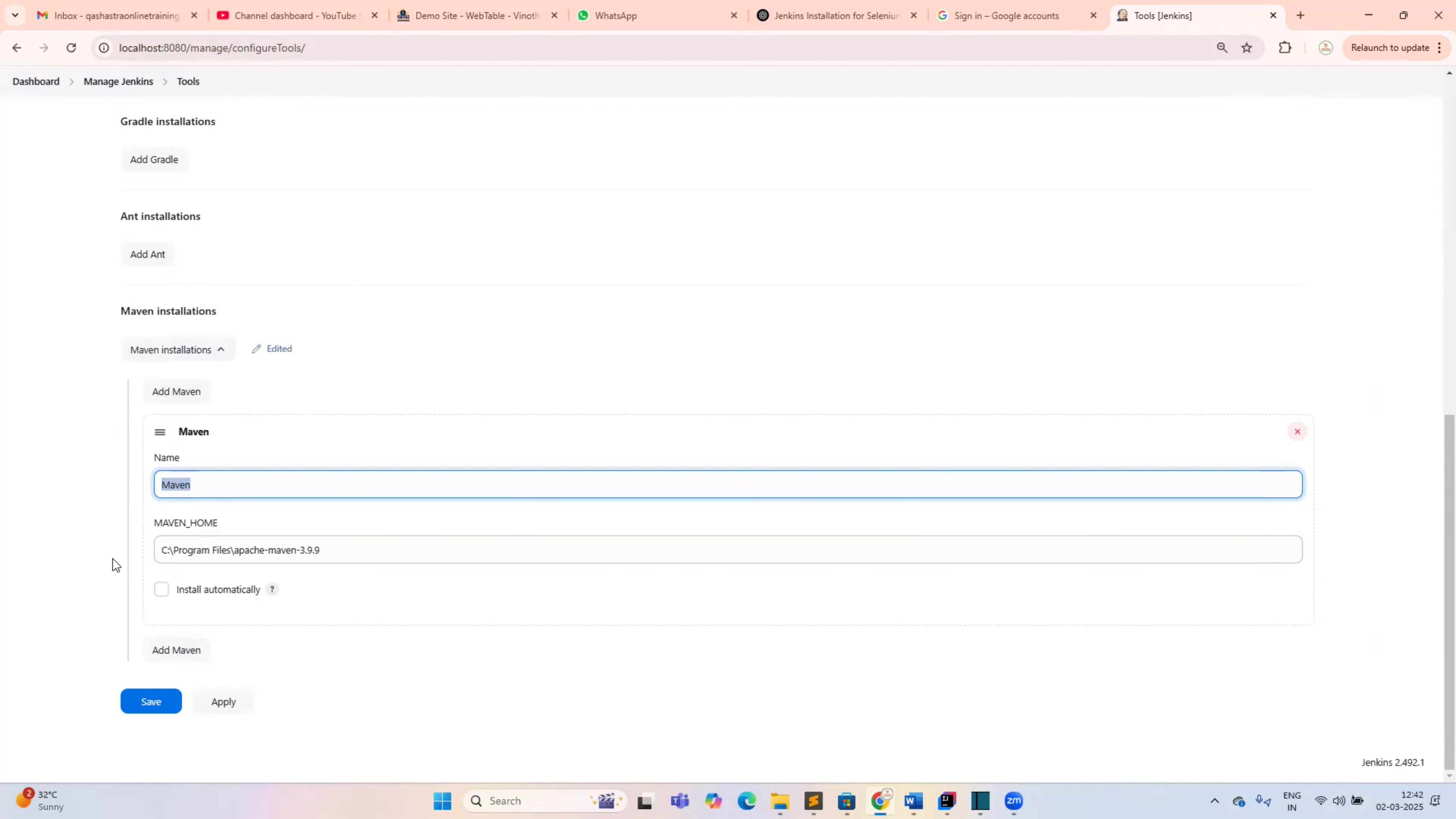
key("Tab")
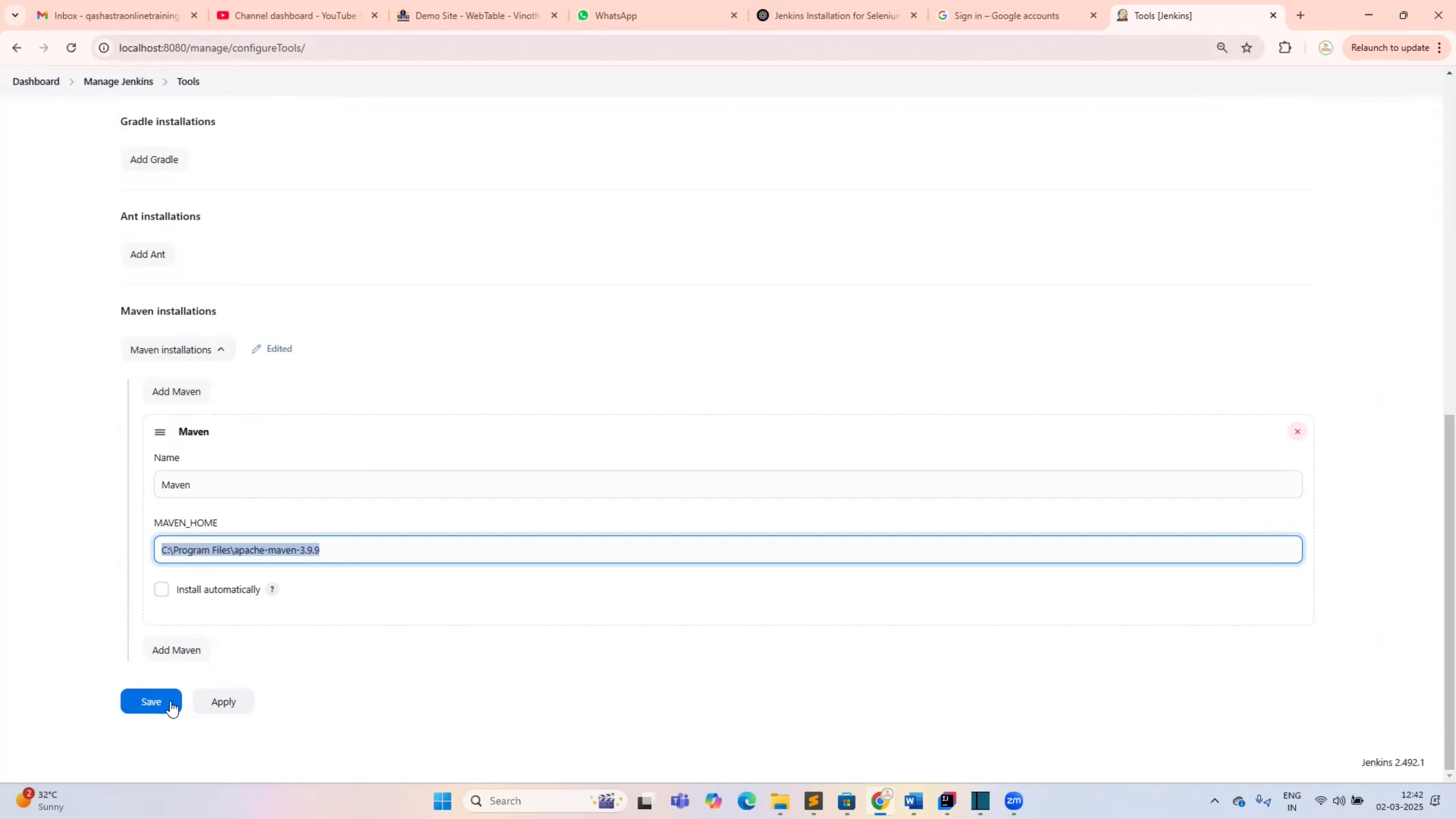
left_click(204, 702)
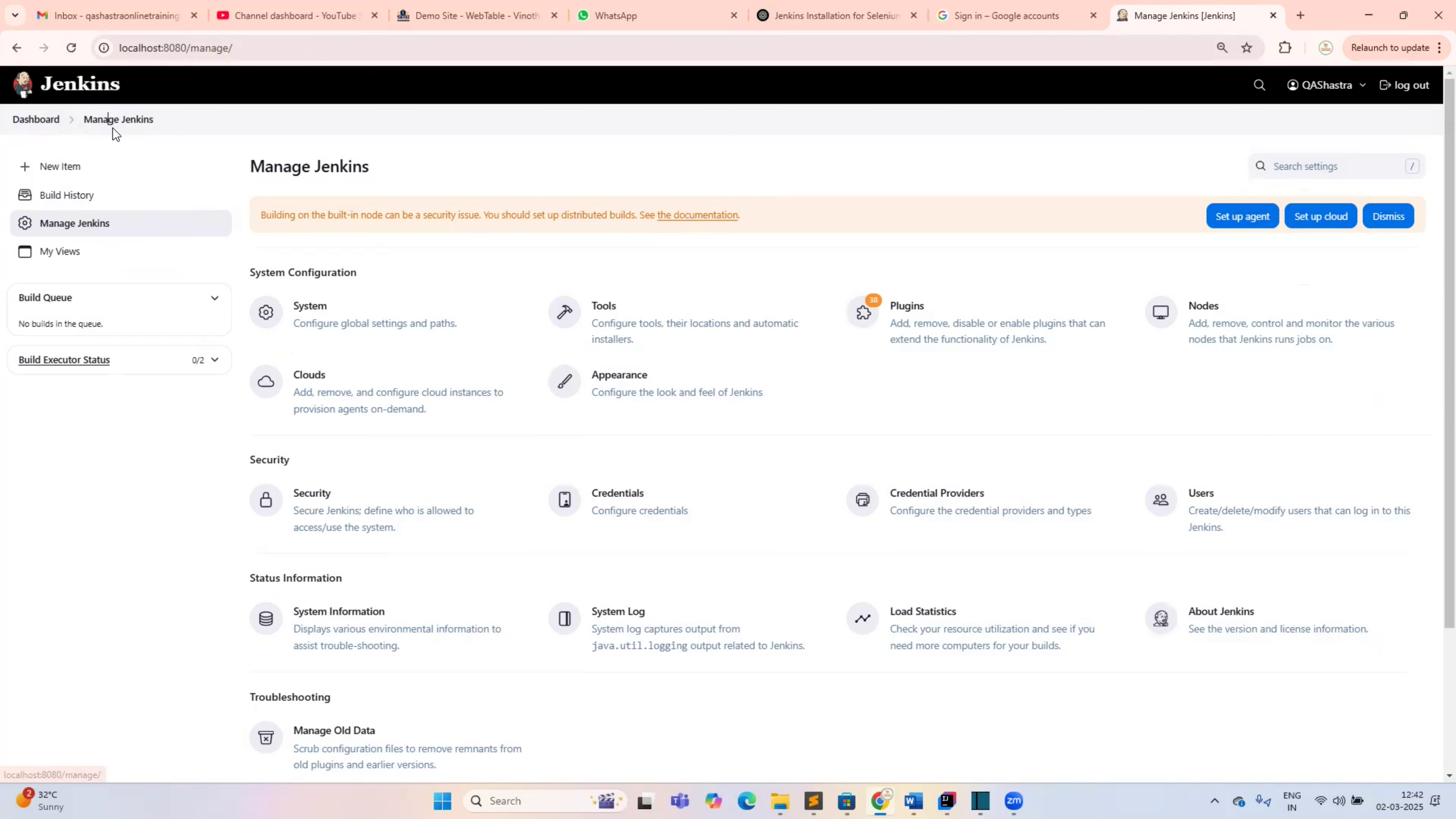
Open Selenium-Maven-Job's configuration from the Dashboard and review its Build Steps
left_click(37, 119)
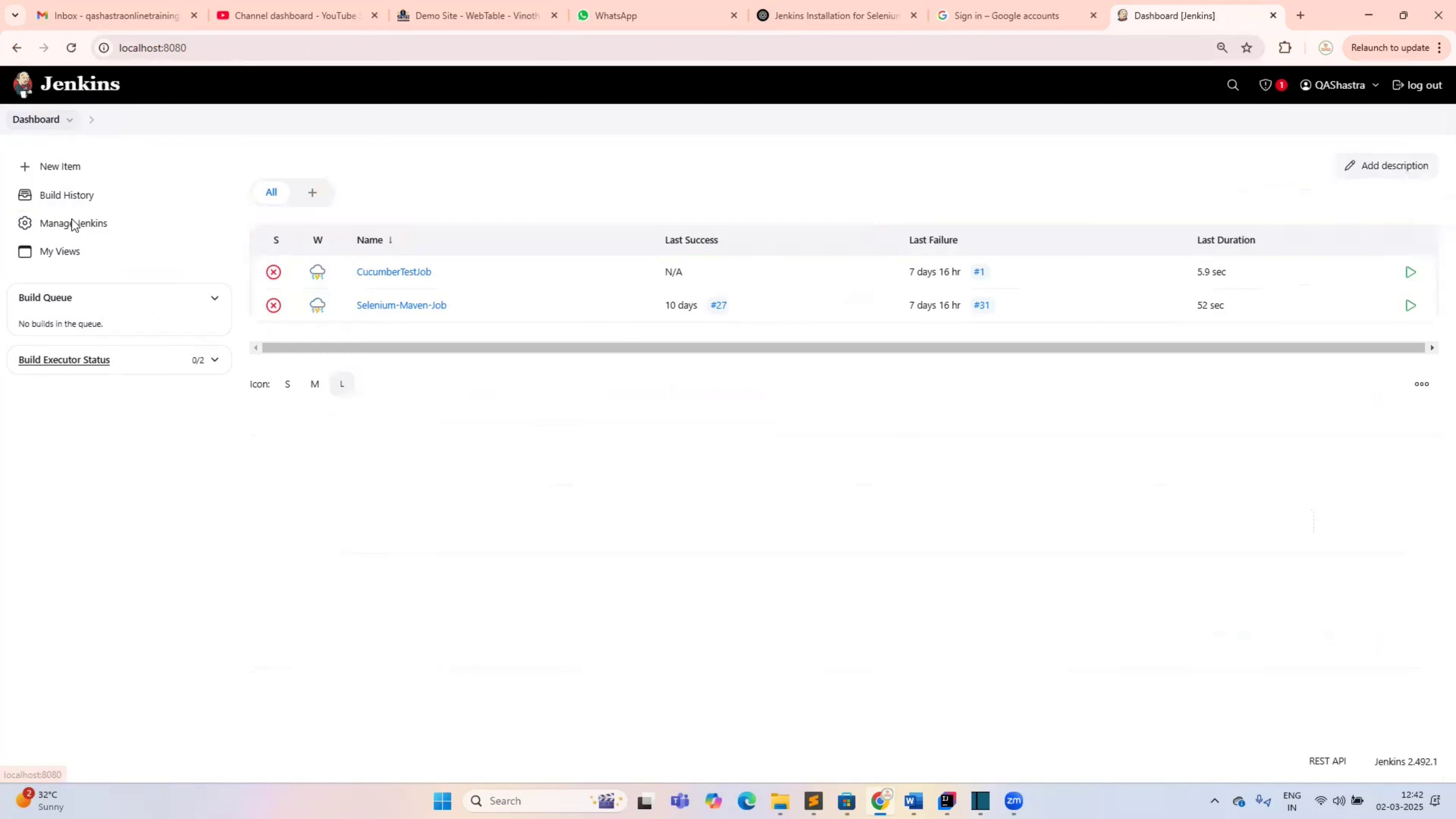
left_click(363, 309)
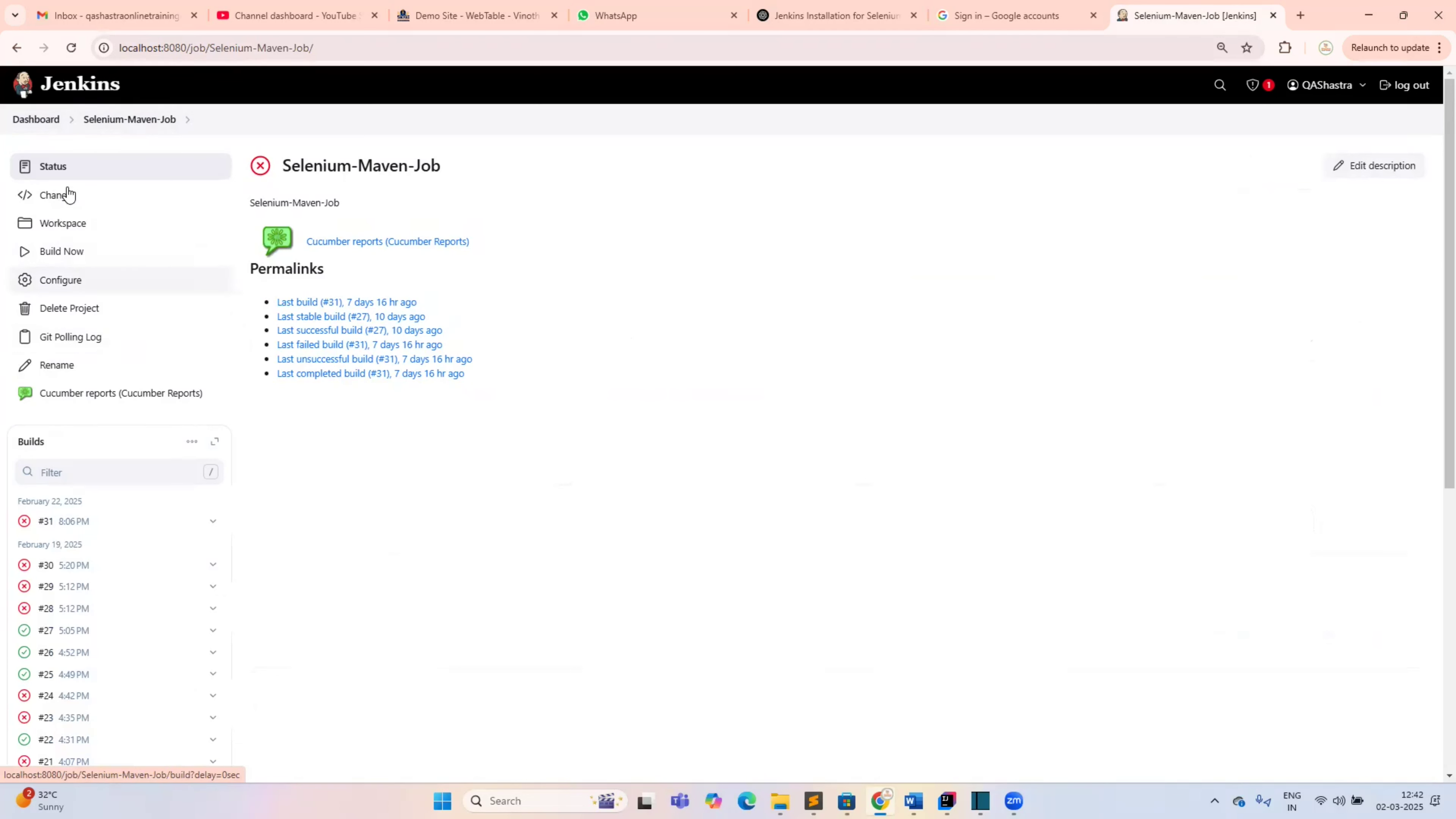
left_click(78, 281)
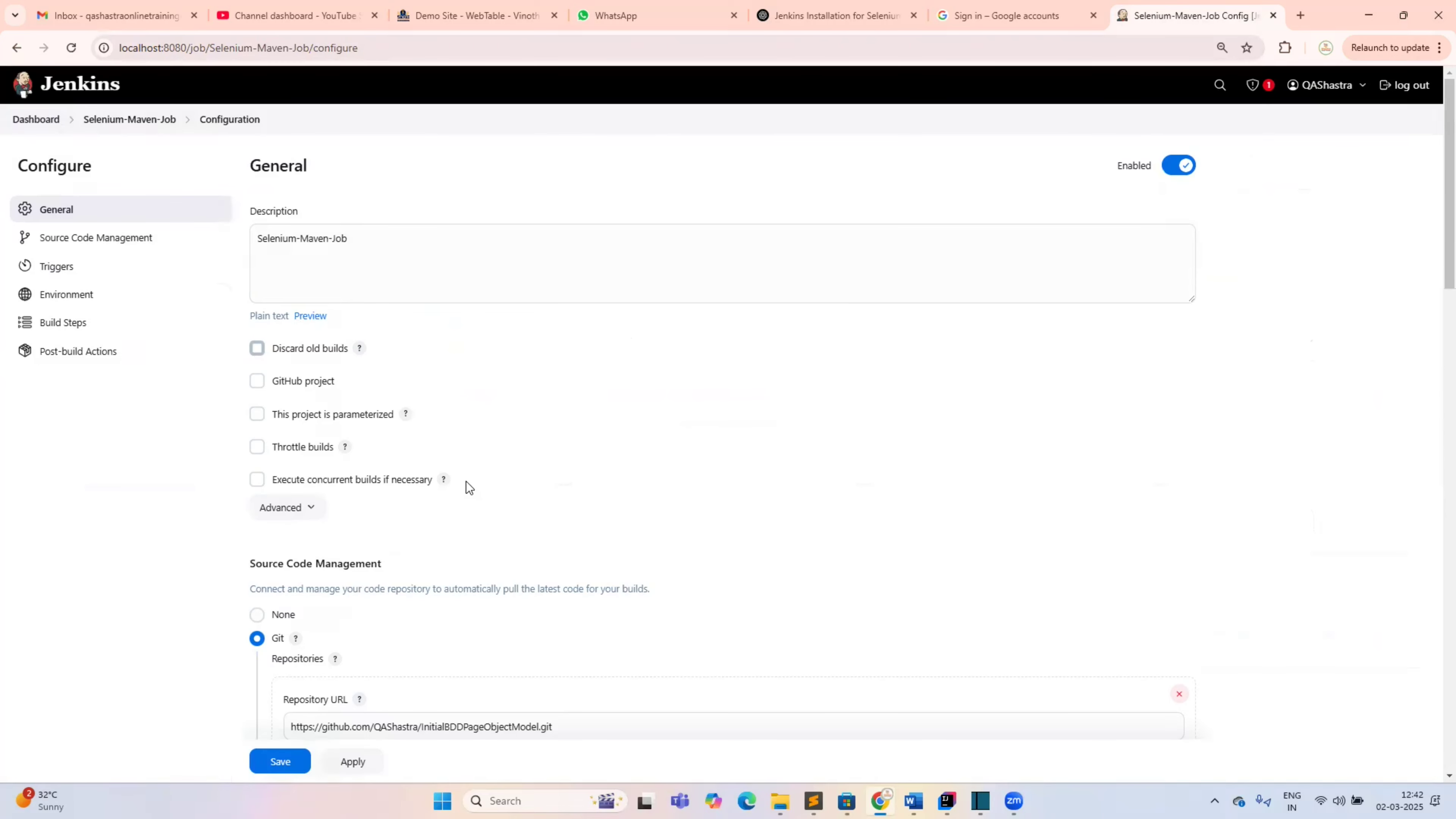
scroll(468, 481, "down", 10)
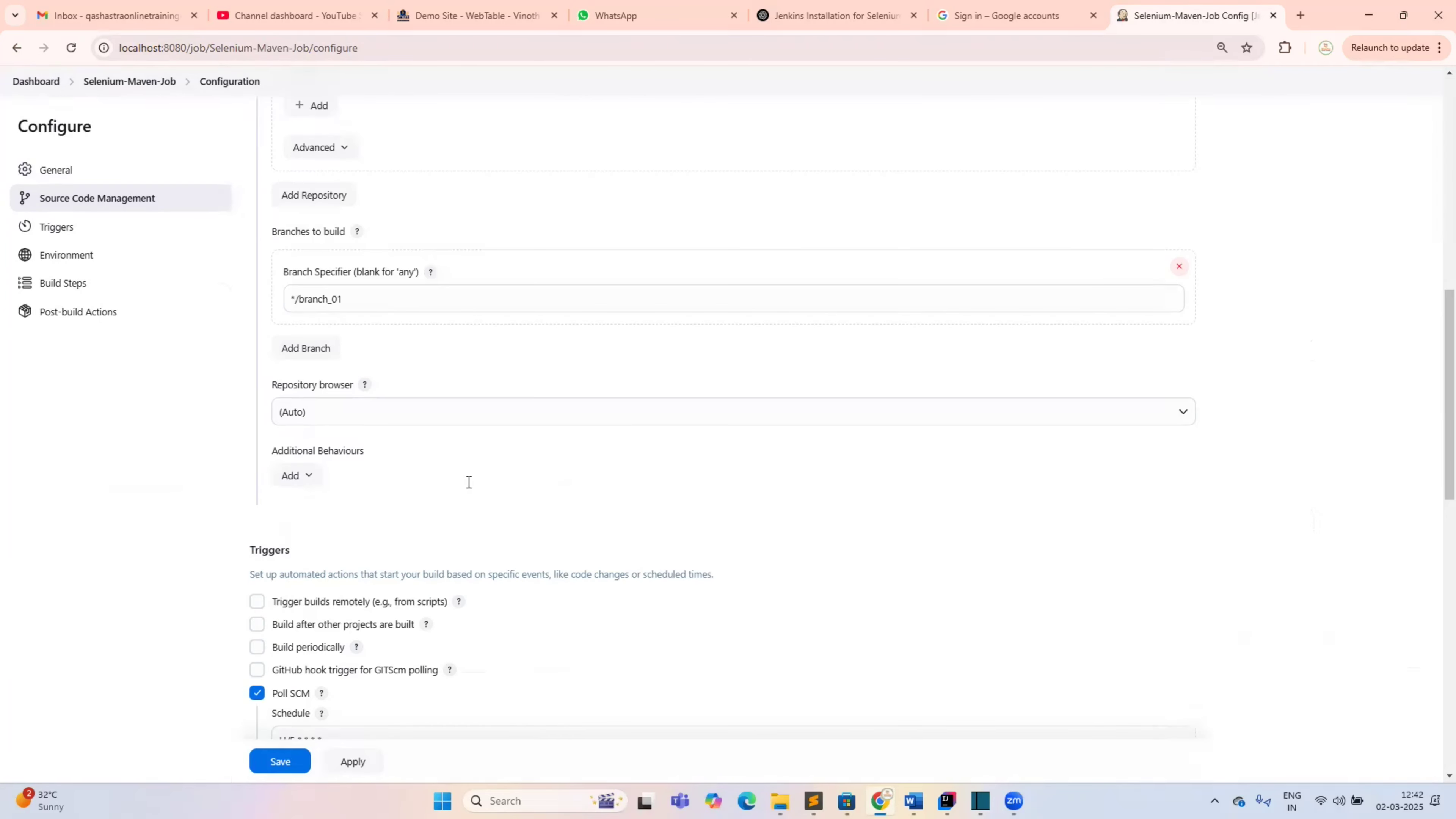
scroll(468, 488, "down", 6)
scroll(464, 475, "down", 6)
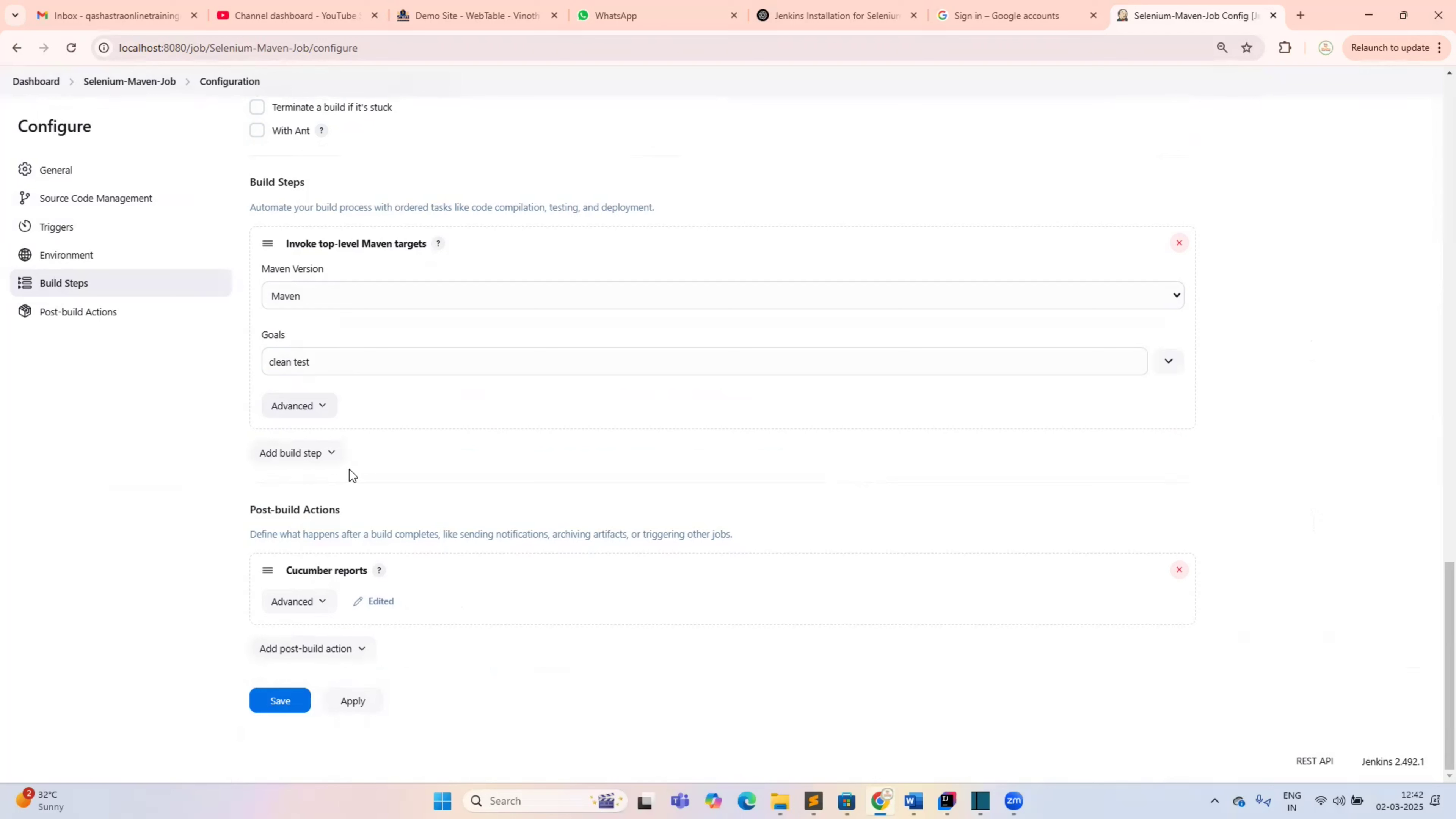
Highlight the Post-build Actions heading and the Cucumber reports action, and expand its advanced settings
left_click(249, 515)
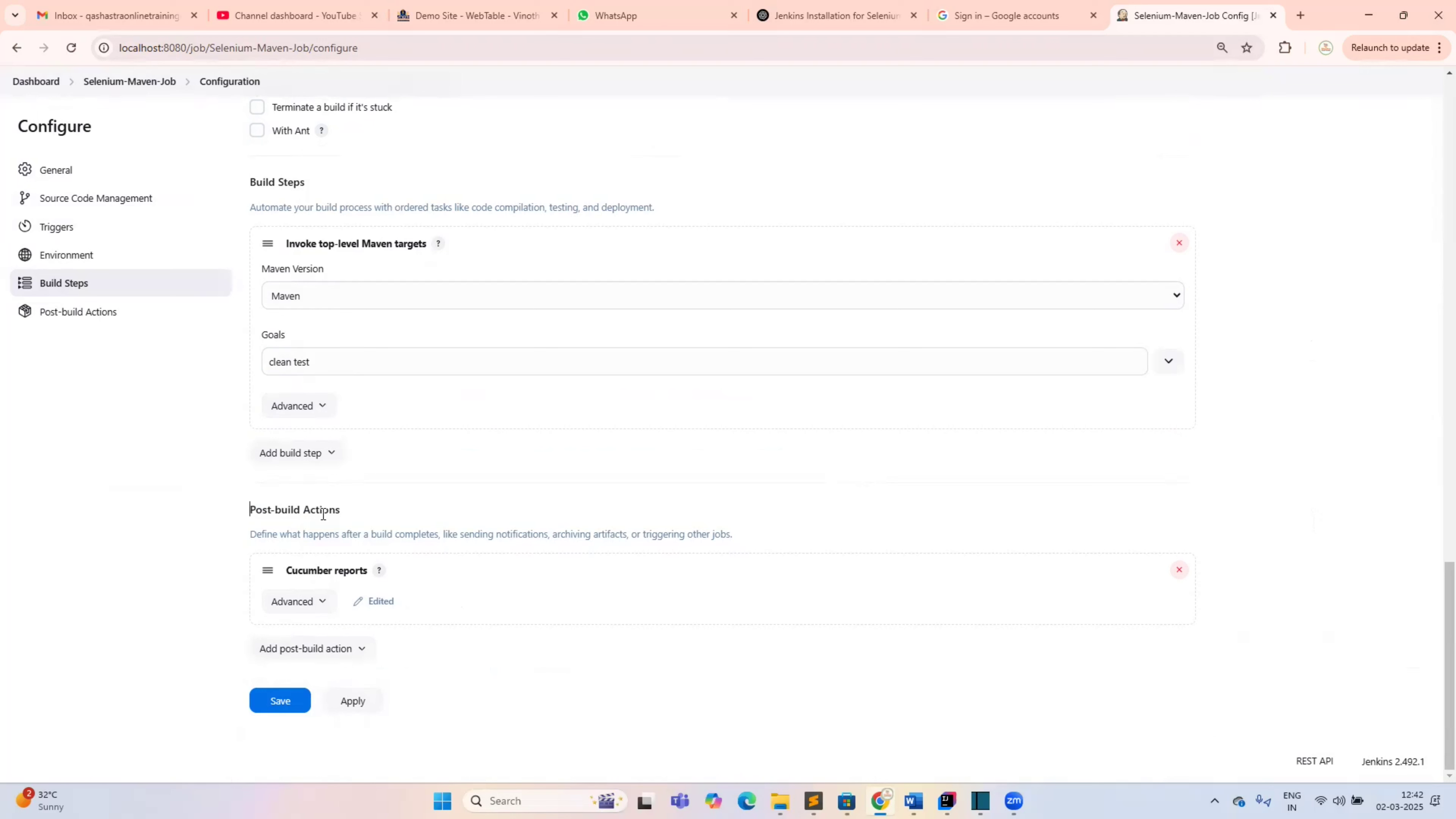
left_click(373, 520, "shift")
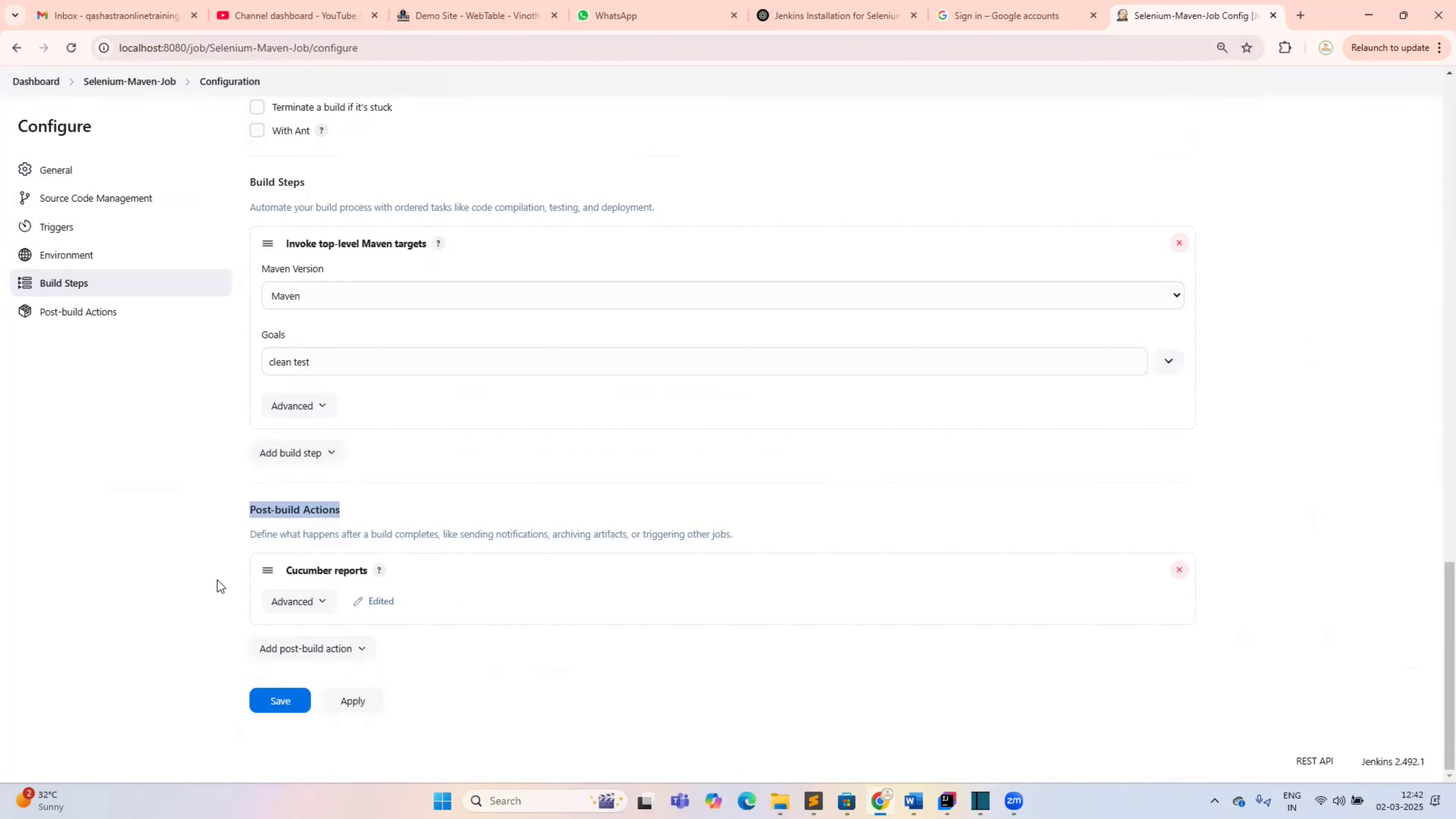
double_click(305, 573)
left_click_drag(319, 580, 355, 608)
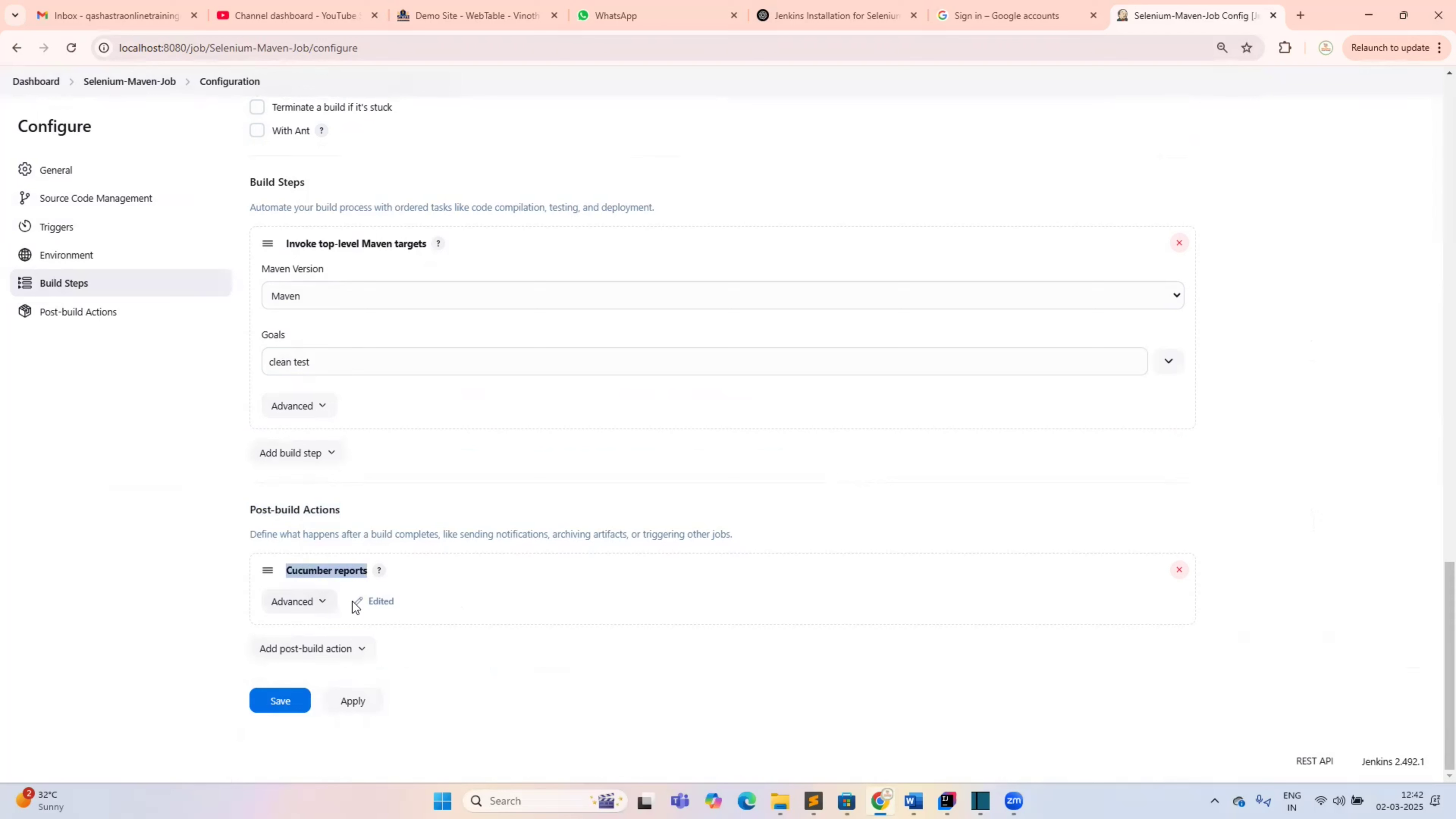
left_click(325, 602)
Check the JSON Reports Path target/cucumber-reports and the File Include Pattern, then apply
scroll(238, 556, "down", 1)
scroll(372, 409, "down", 2)
left_click_drag(374, 362, 275, 376)
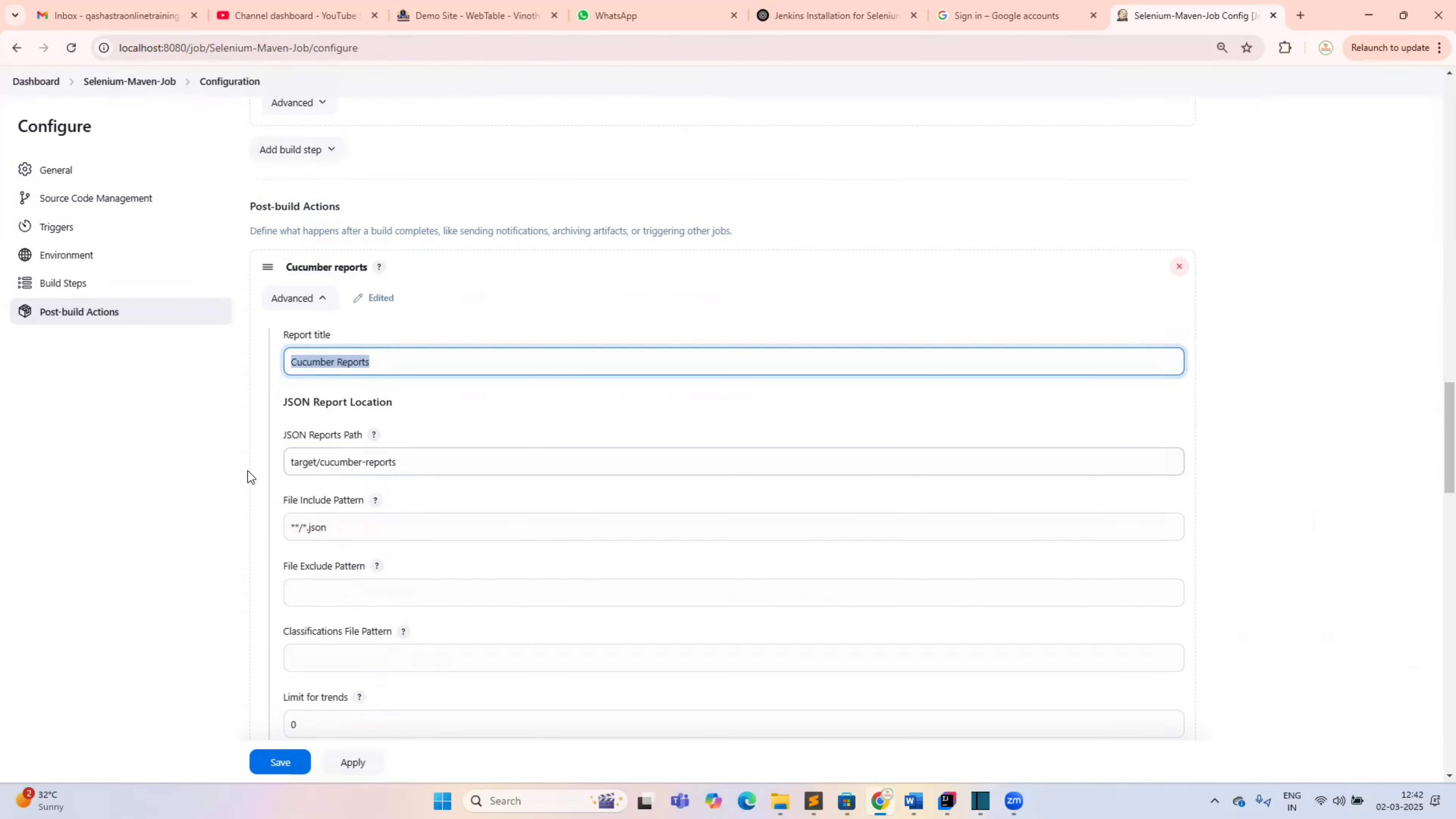
key("Tab")
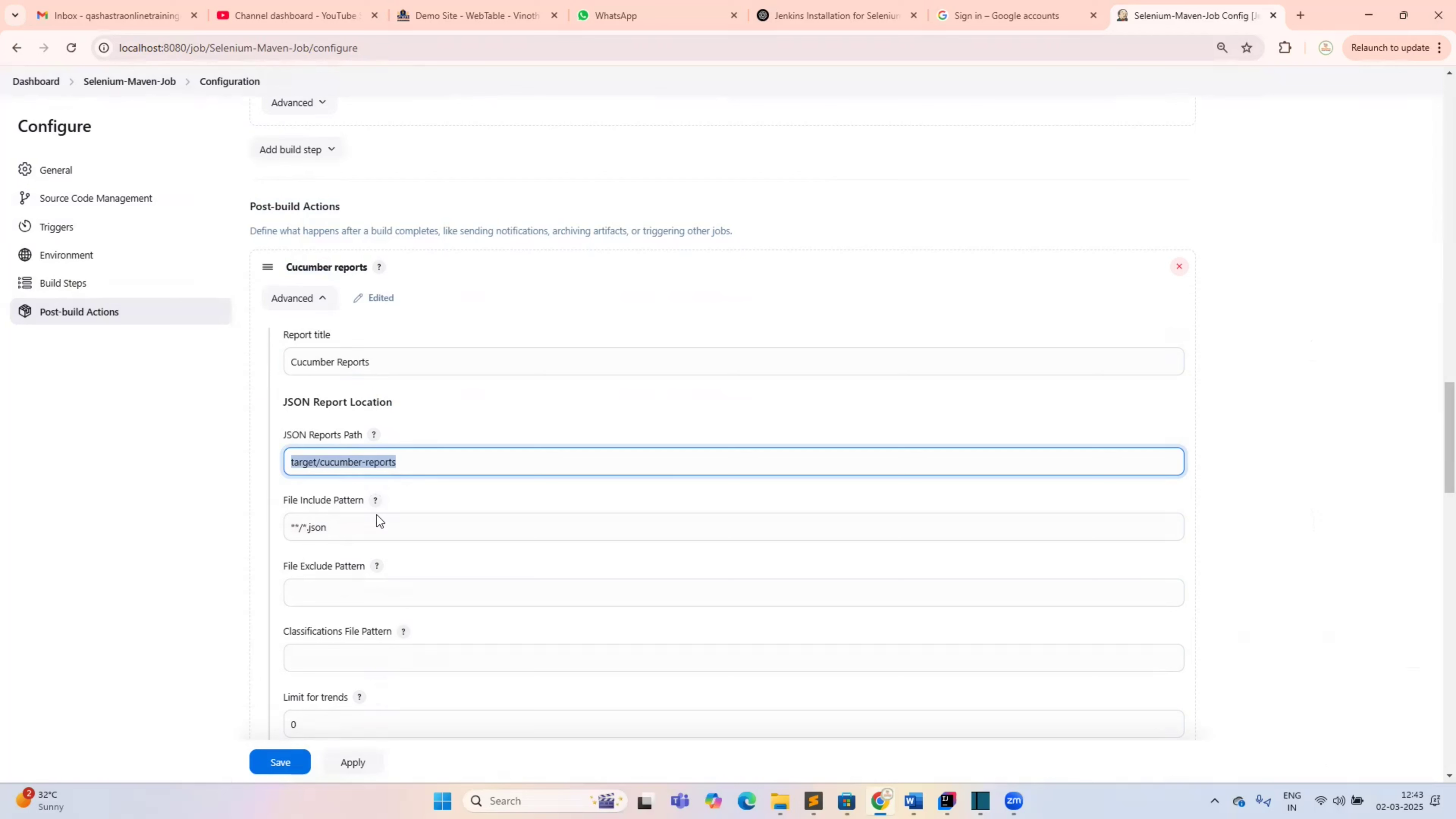
key("Tab")
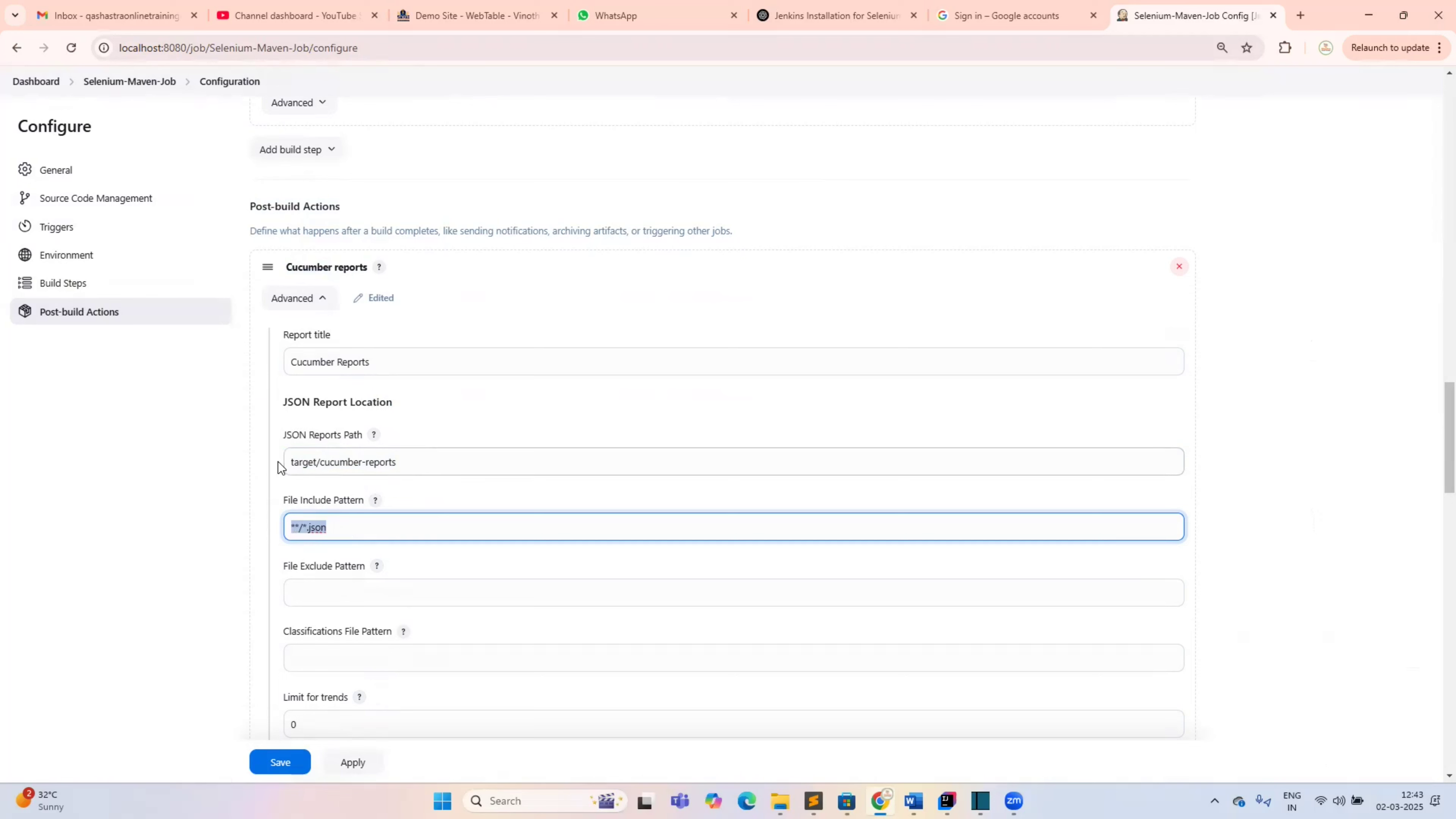
key("shift+Tab")
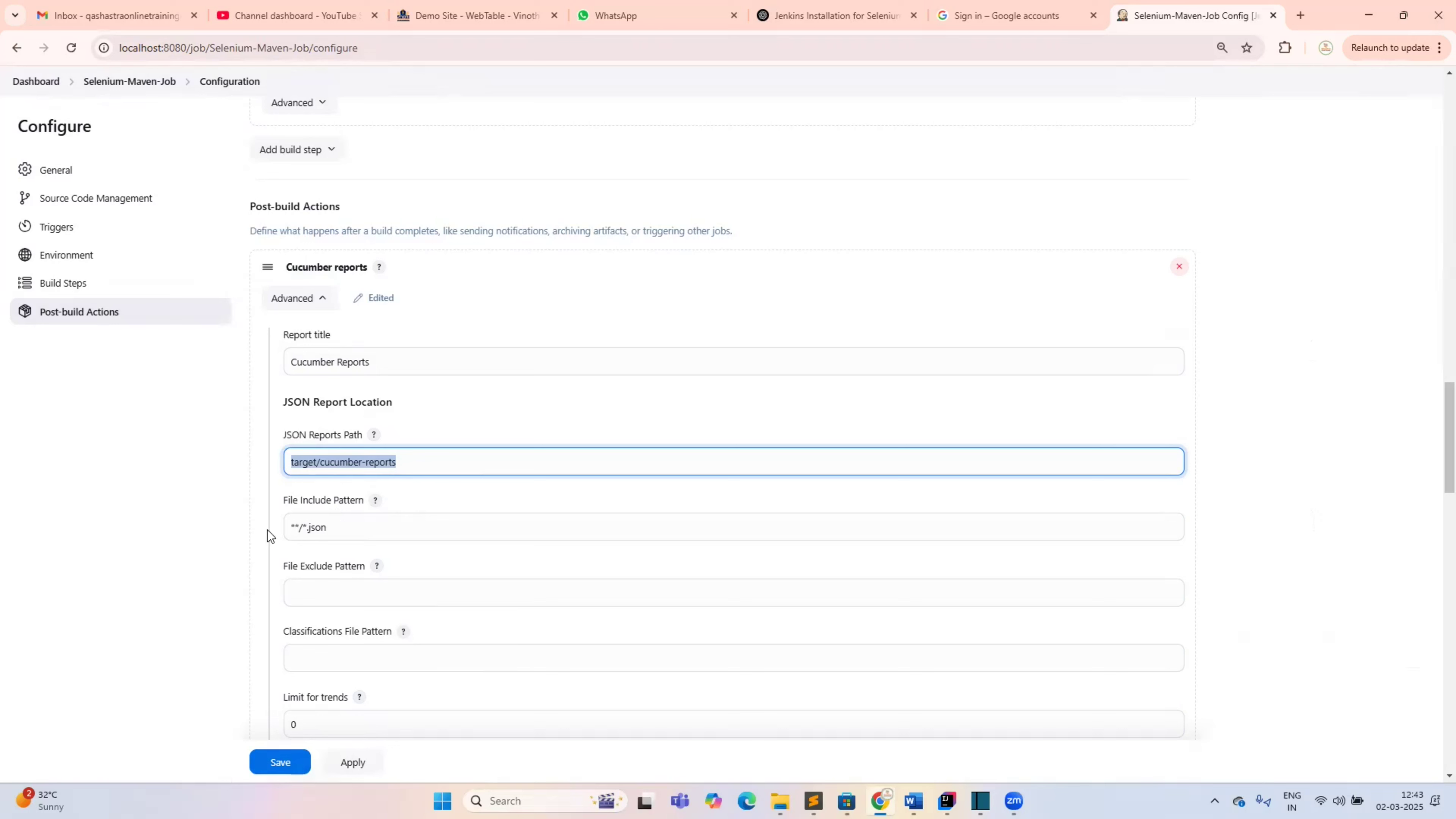
key("Tab")
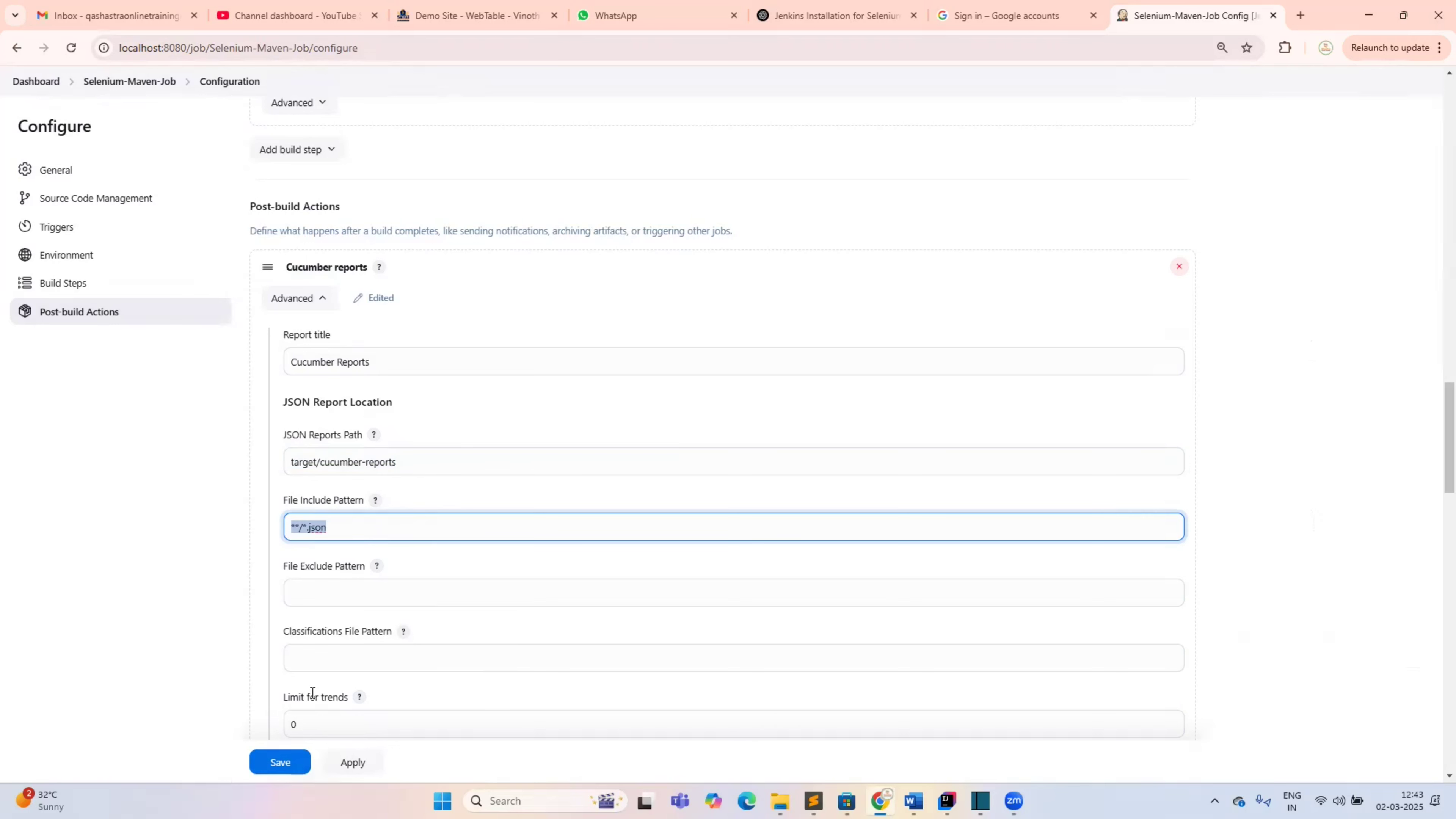
scroll(319, 680, "down", 3)
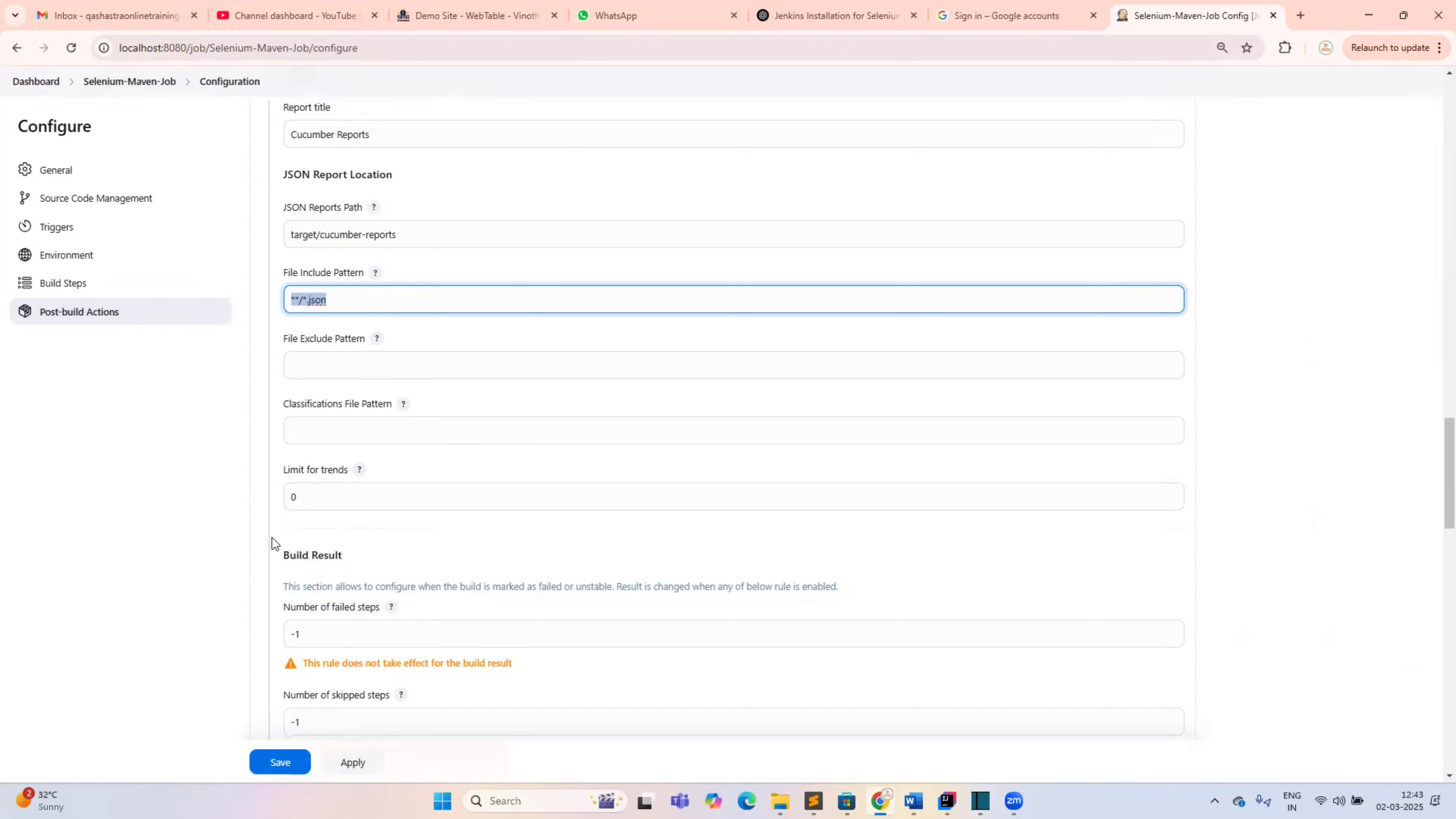
scroll(304, 718, "down", 3)
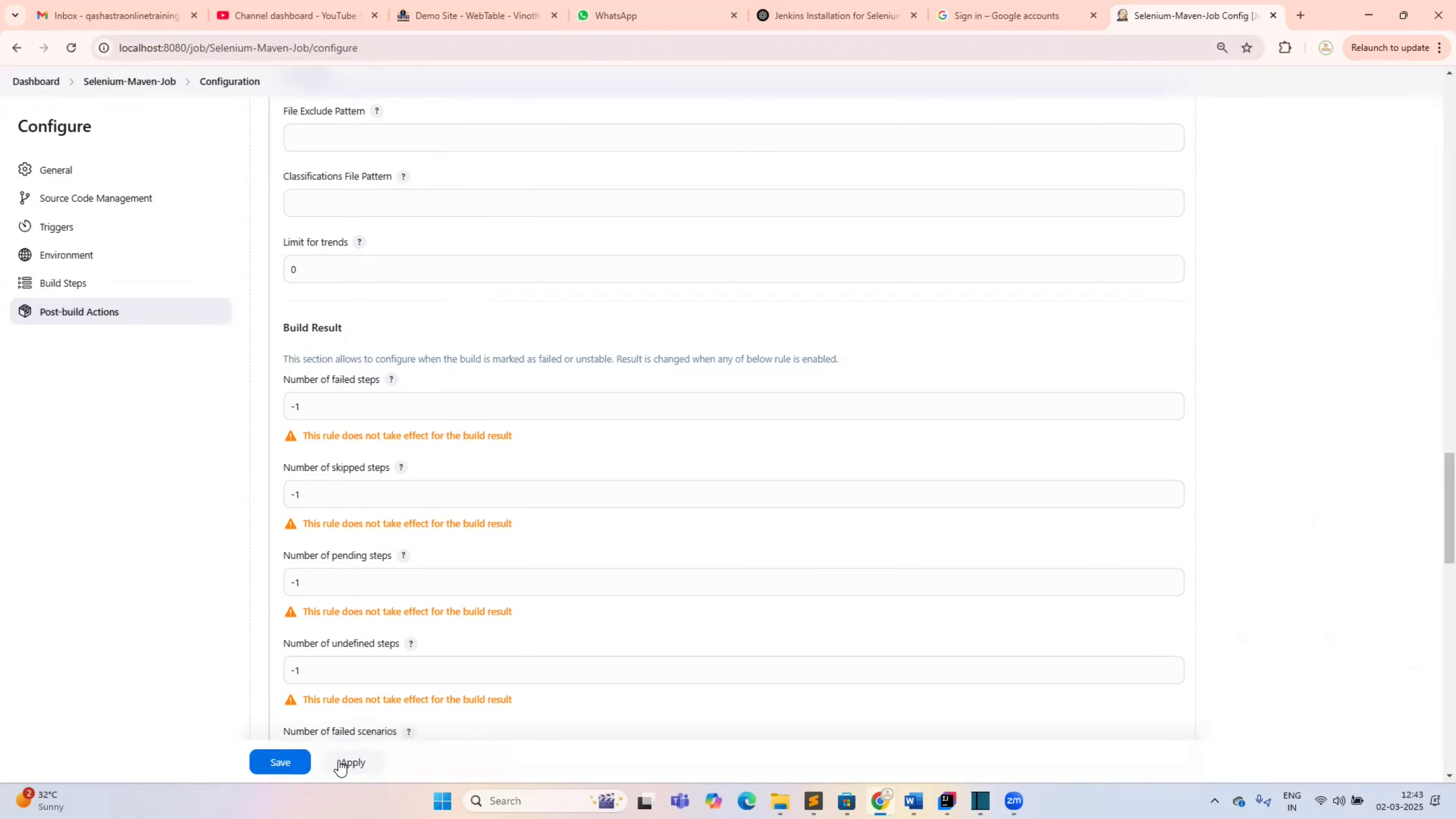
left_click(336, 765)
Save the job, start build #32 and highlight the Maven clean test command in its console
left_click(304, 764)
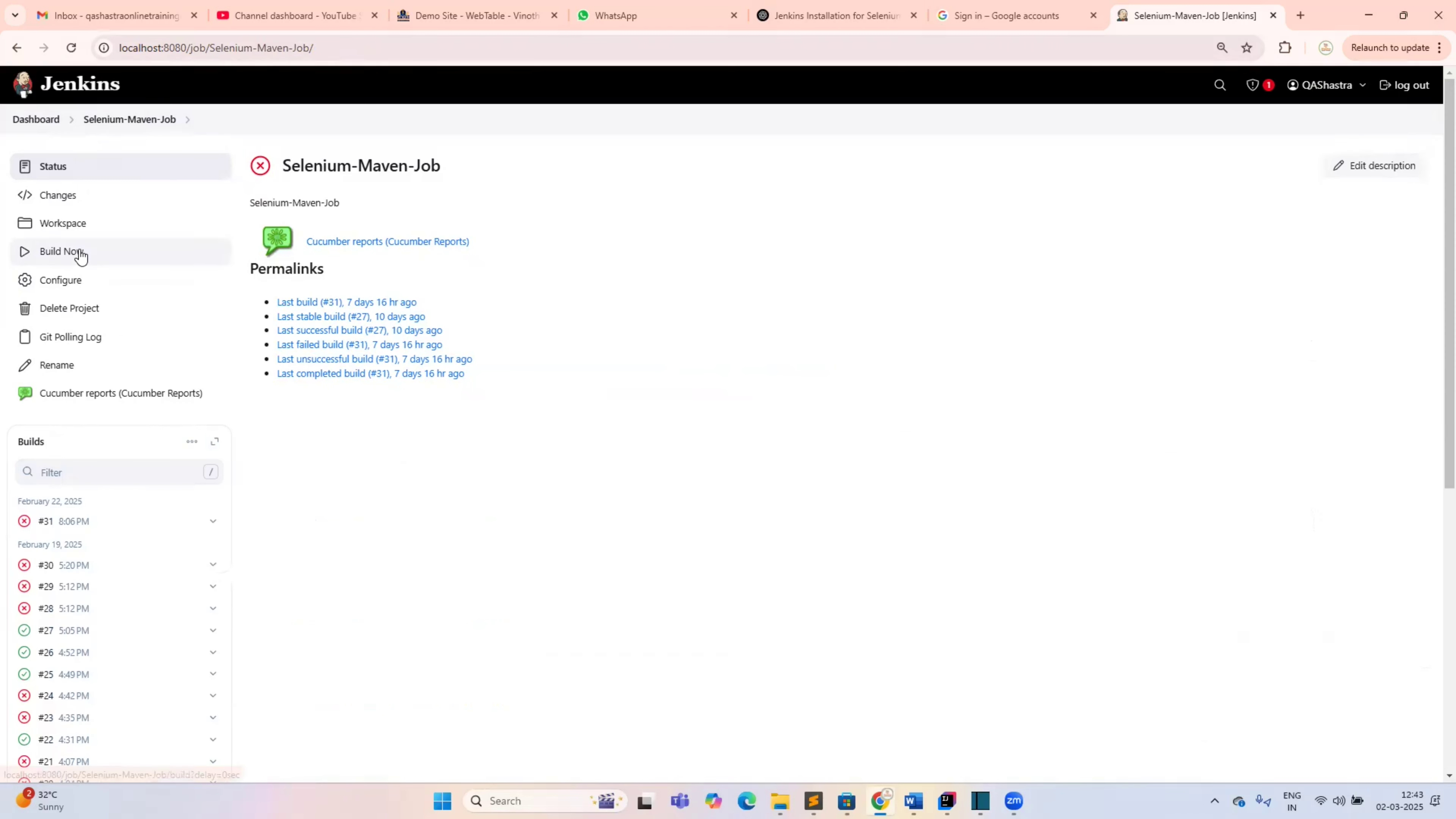
left_click(80, 257)
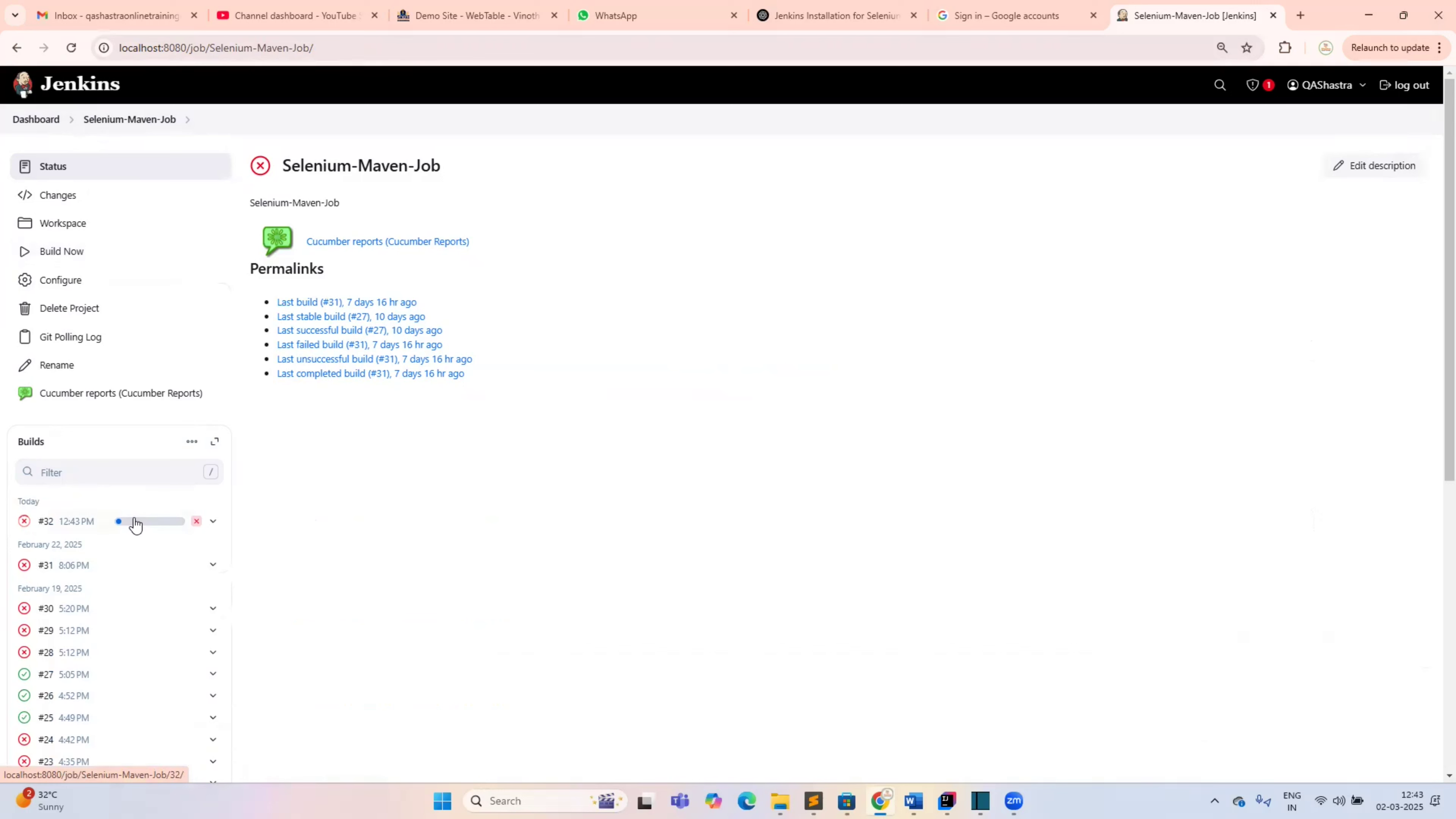
mouse_move(135, 524)
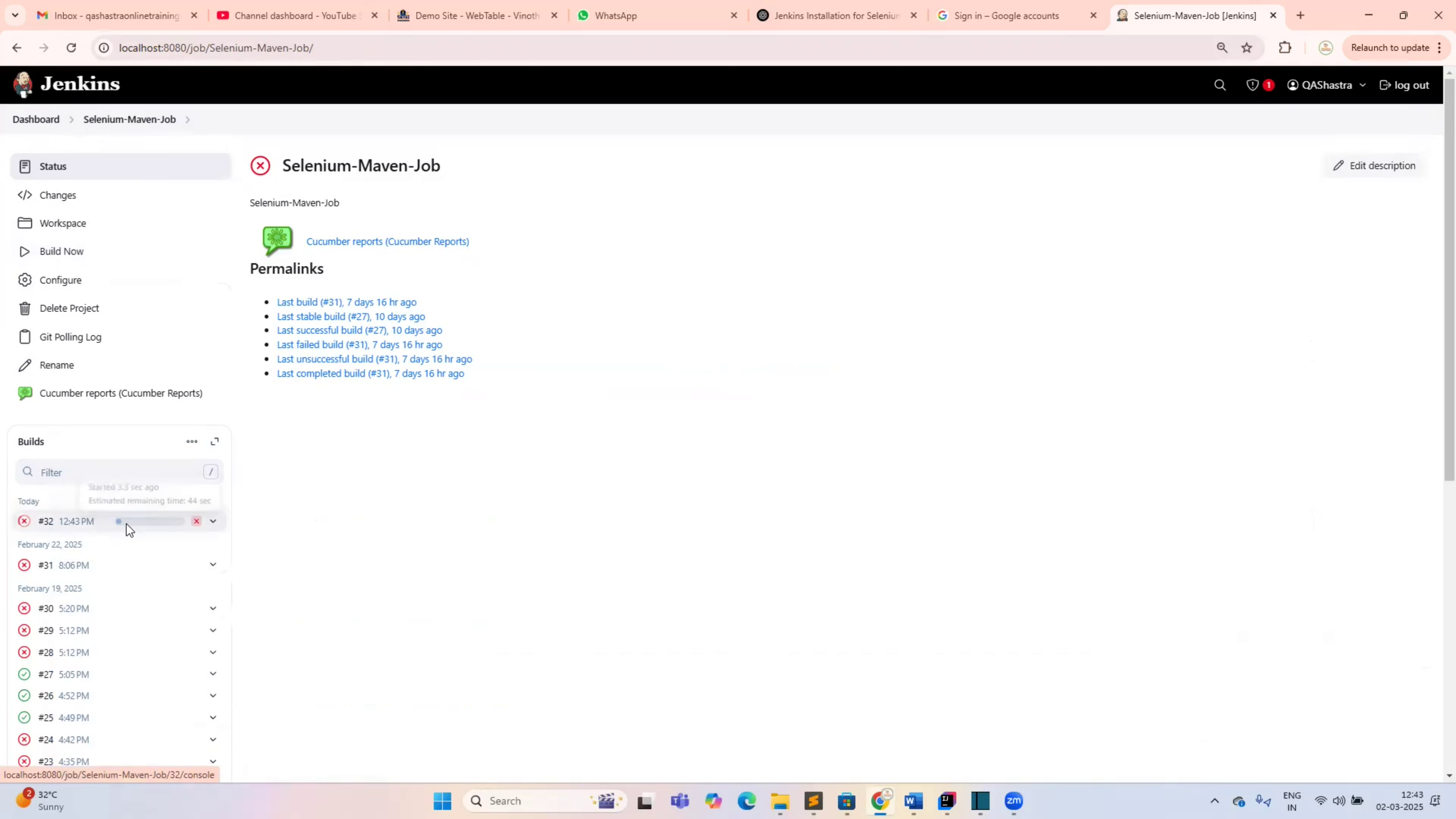
left_click(126, 524)
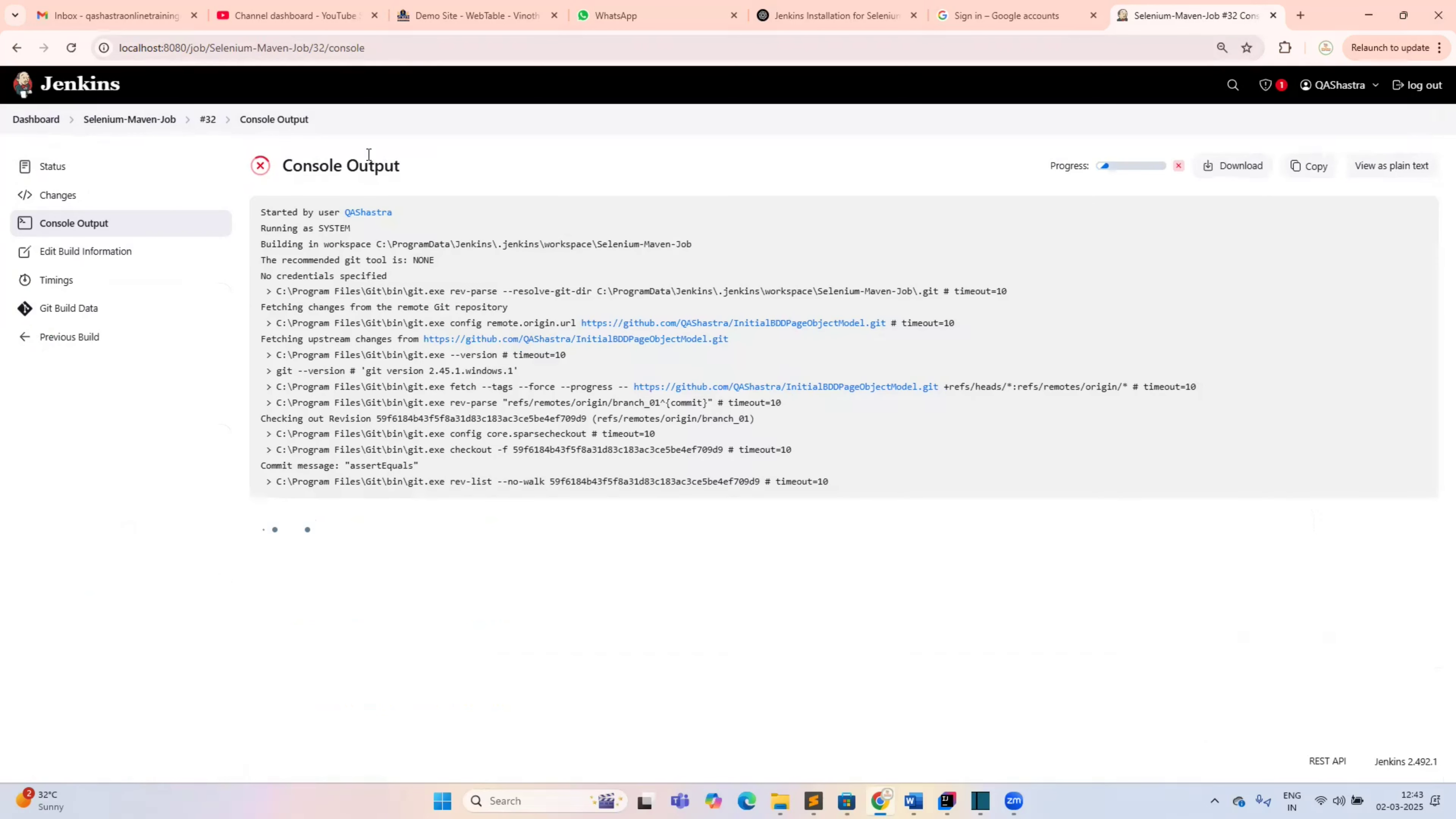
triple_click(368, 155)
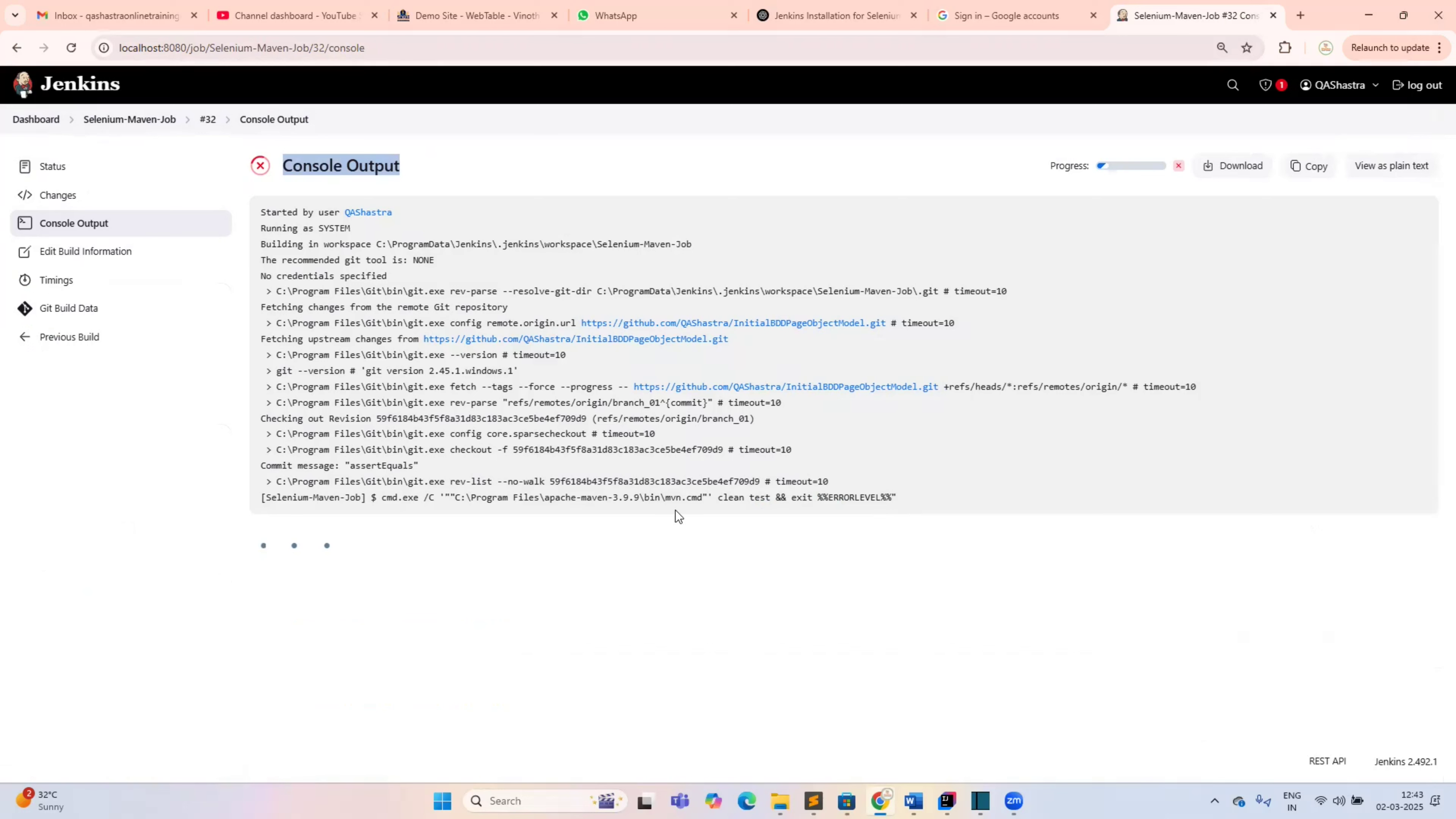
left_click_drag(708, 500, 914, 488)
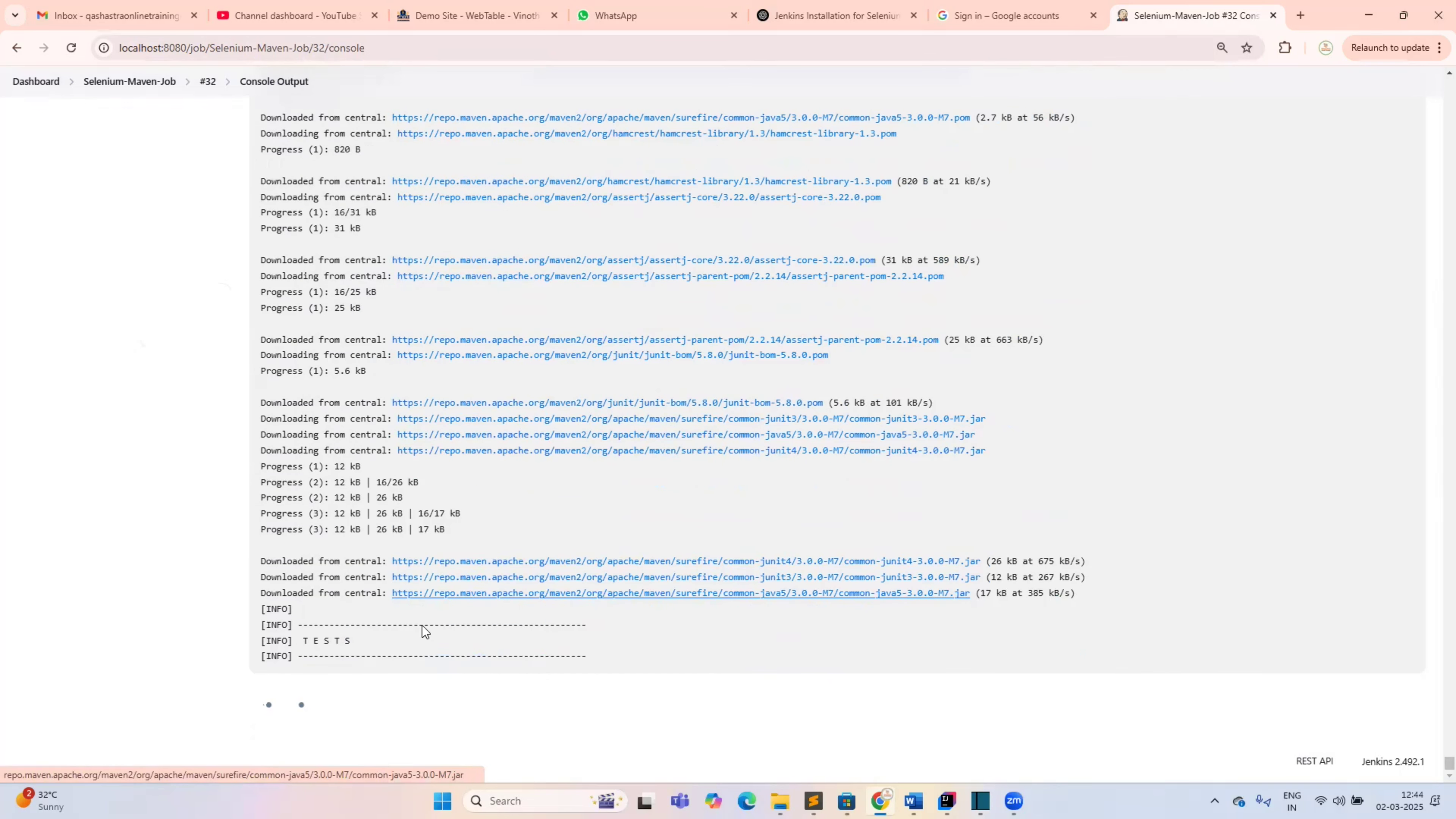
Highlight the TESTS banner, the valid-credentials login scenario, and its setup, step and tearDown lines
left_click_drag(303, 628, 359, 626)
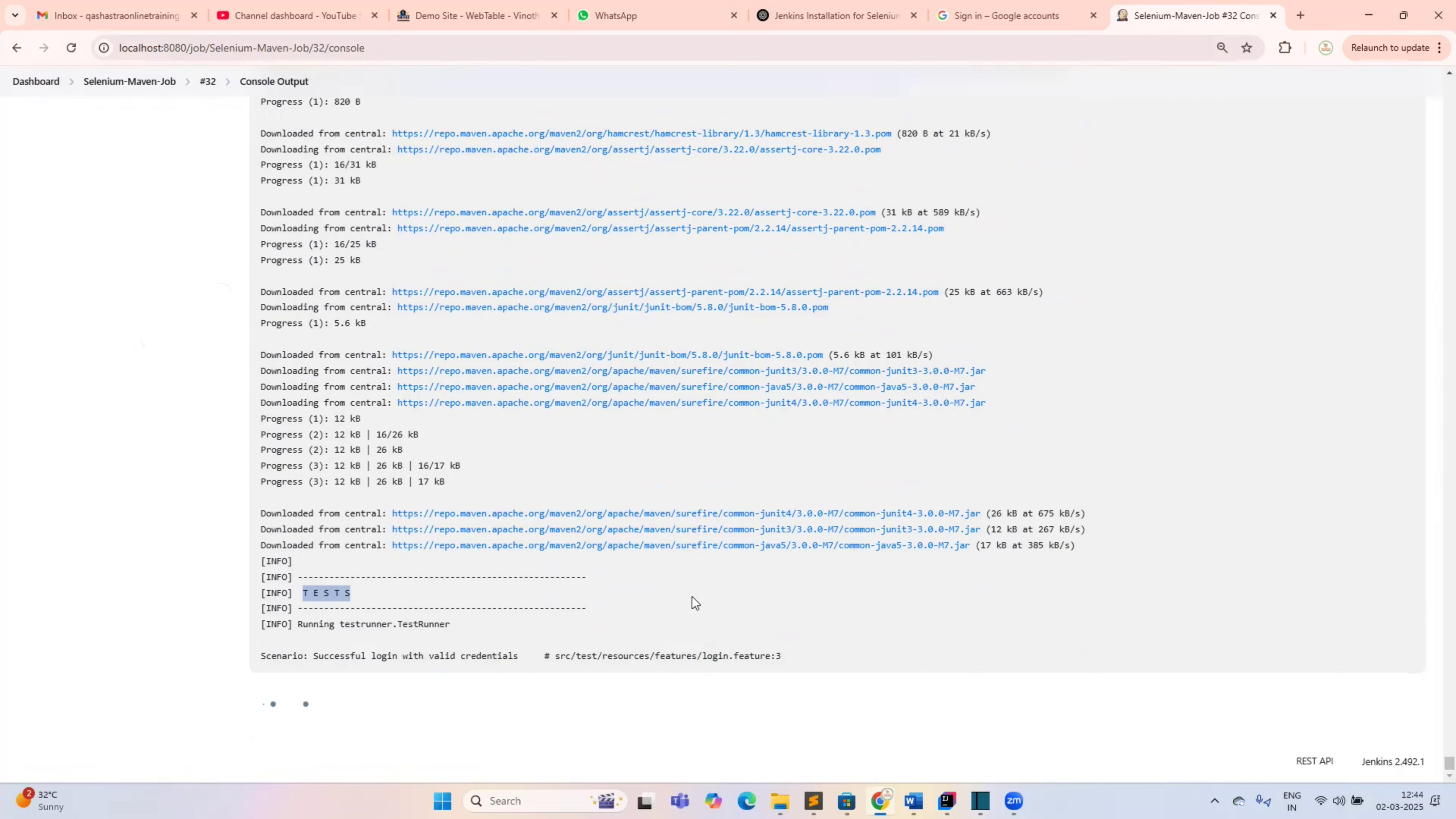
left_click_drag(313, 639, 529, 642)
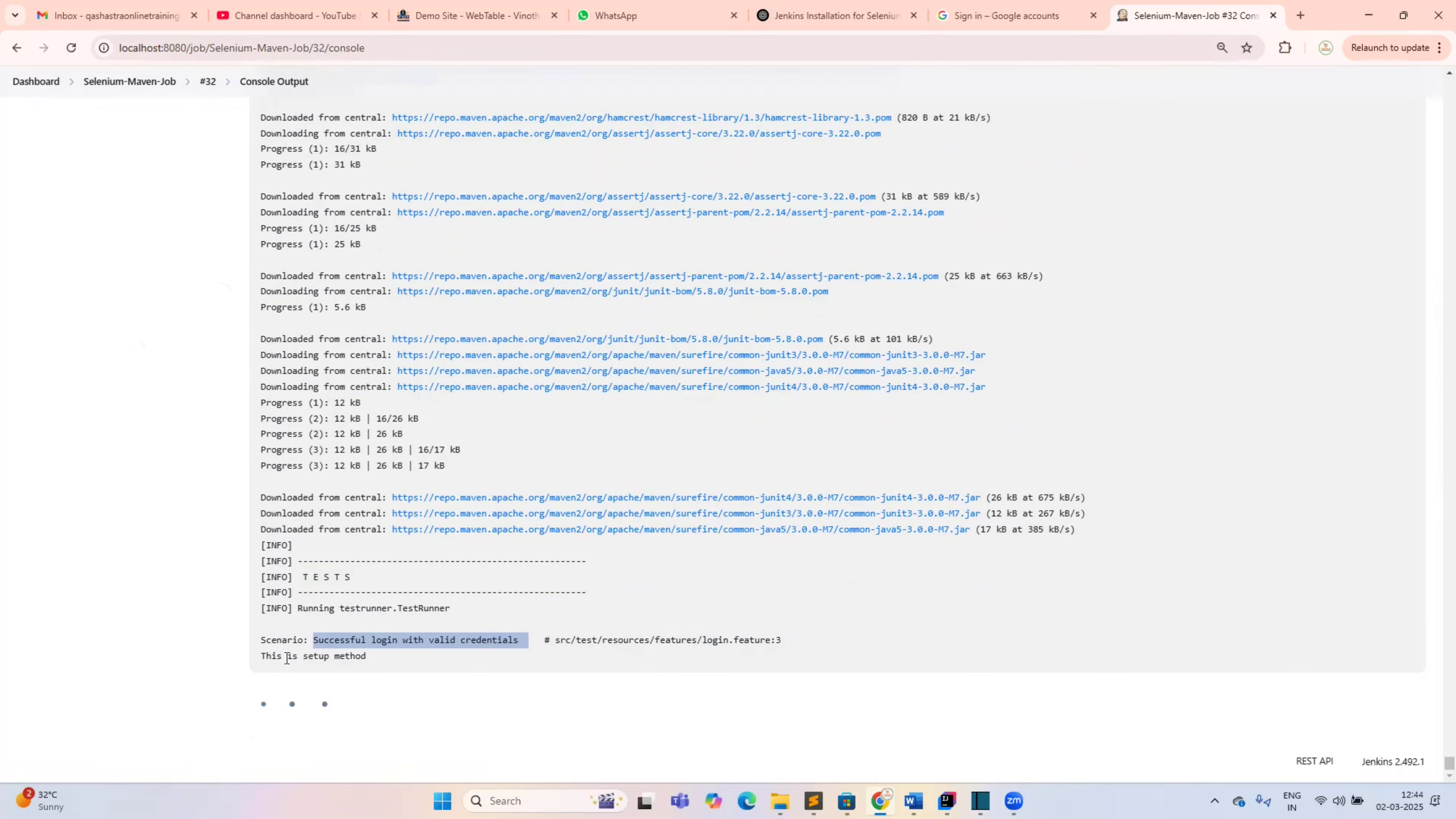
left_click_drag(287, 655, 373, 658)
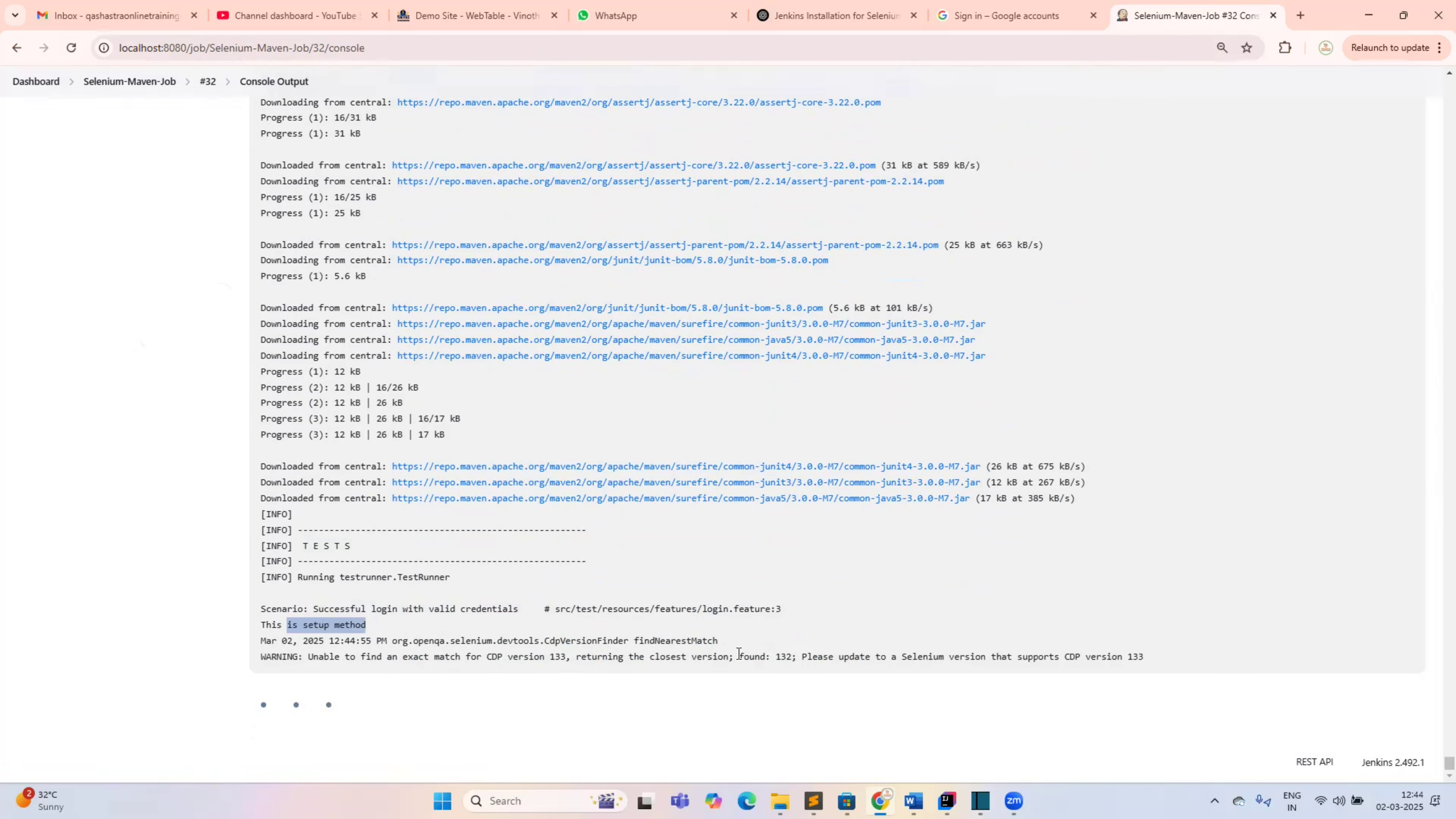
left_click_drag(297, 658, 468, 658)
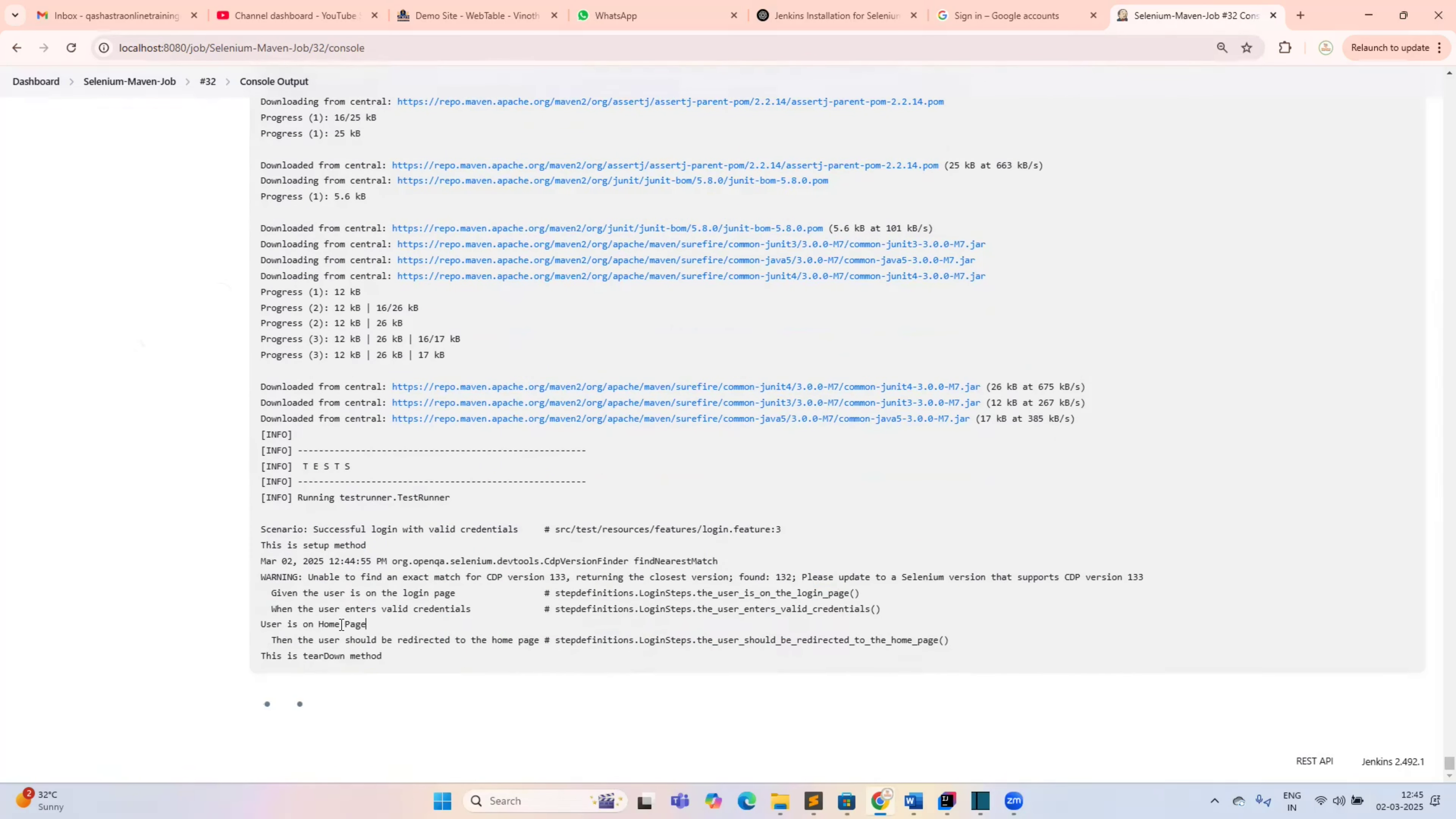
left_click_drag(371, 609, 630, 636)
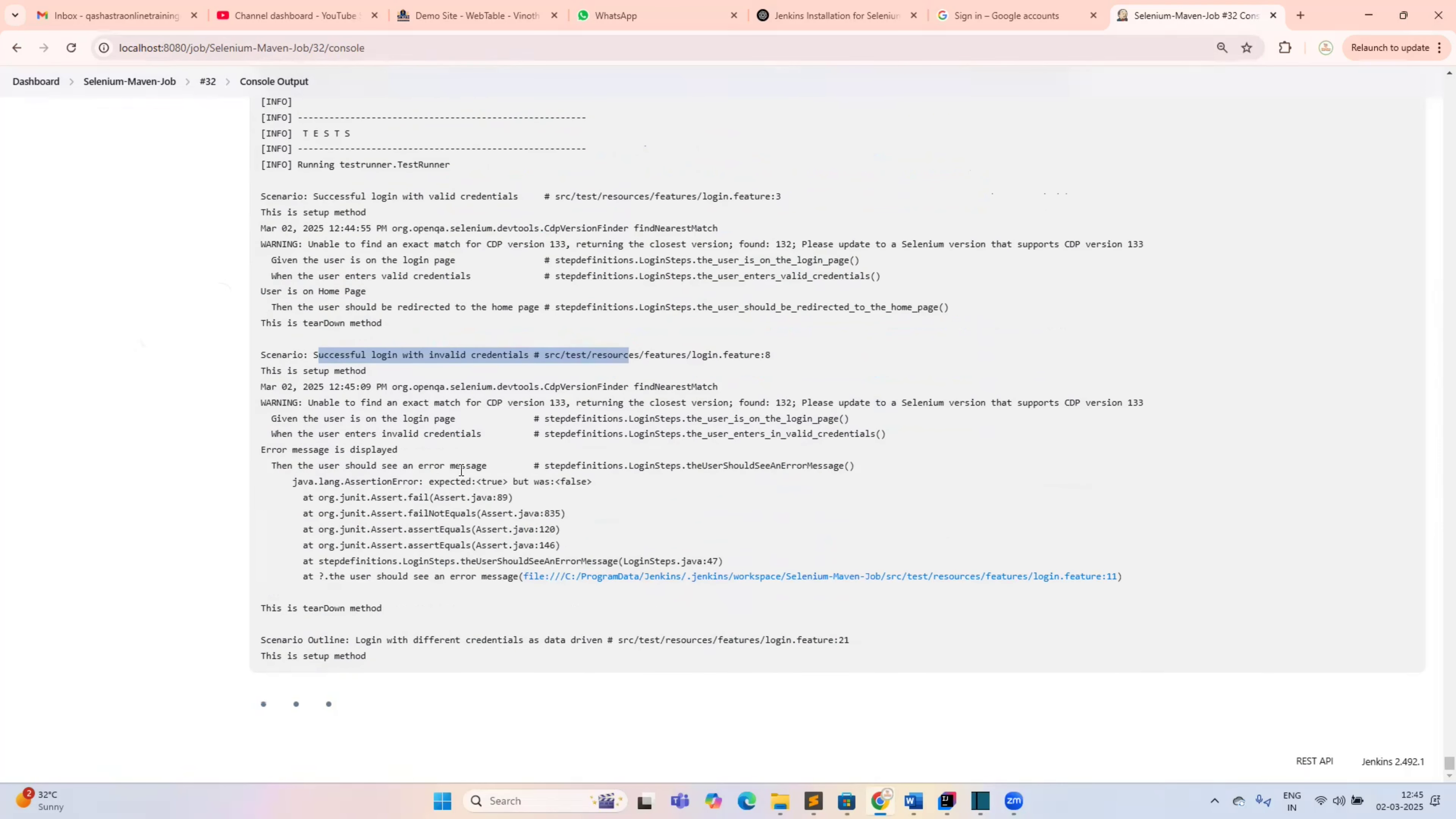
Highlight the AssertionError stack trace, assertEquals and the 'expected true but was false' message
left_click_drag(313, 479, 603, 481)
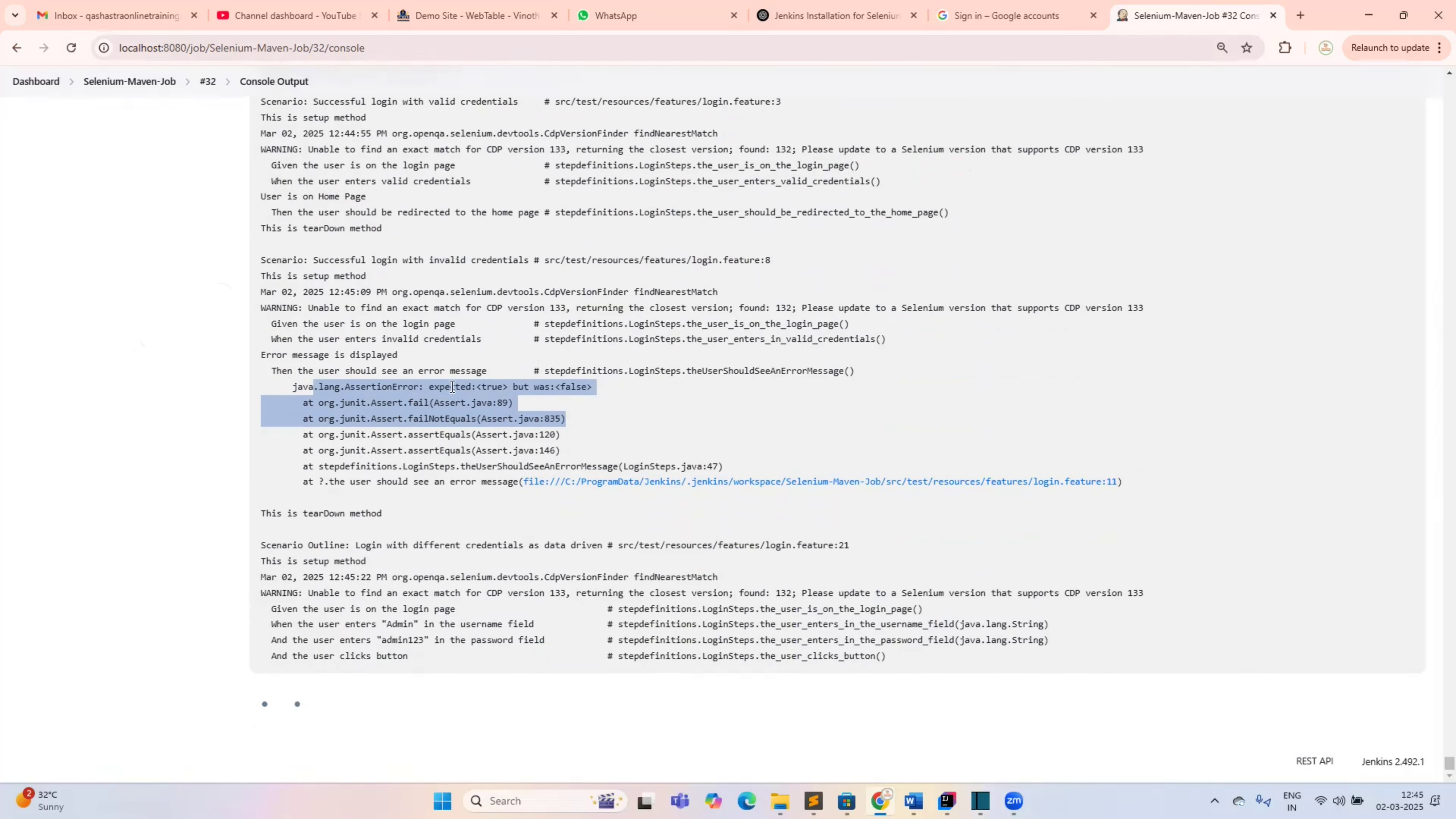
double_click(452, 387)
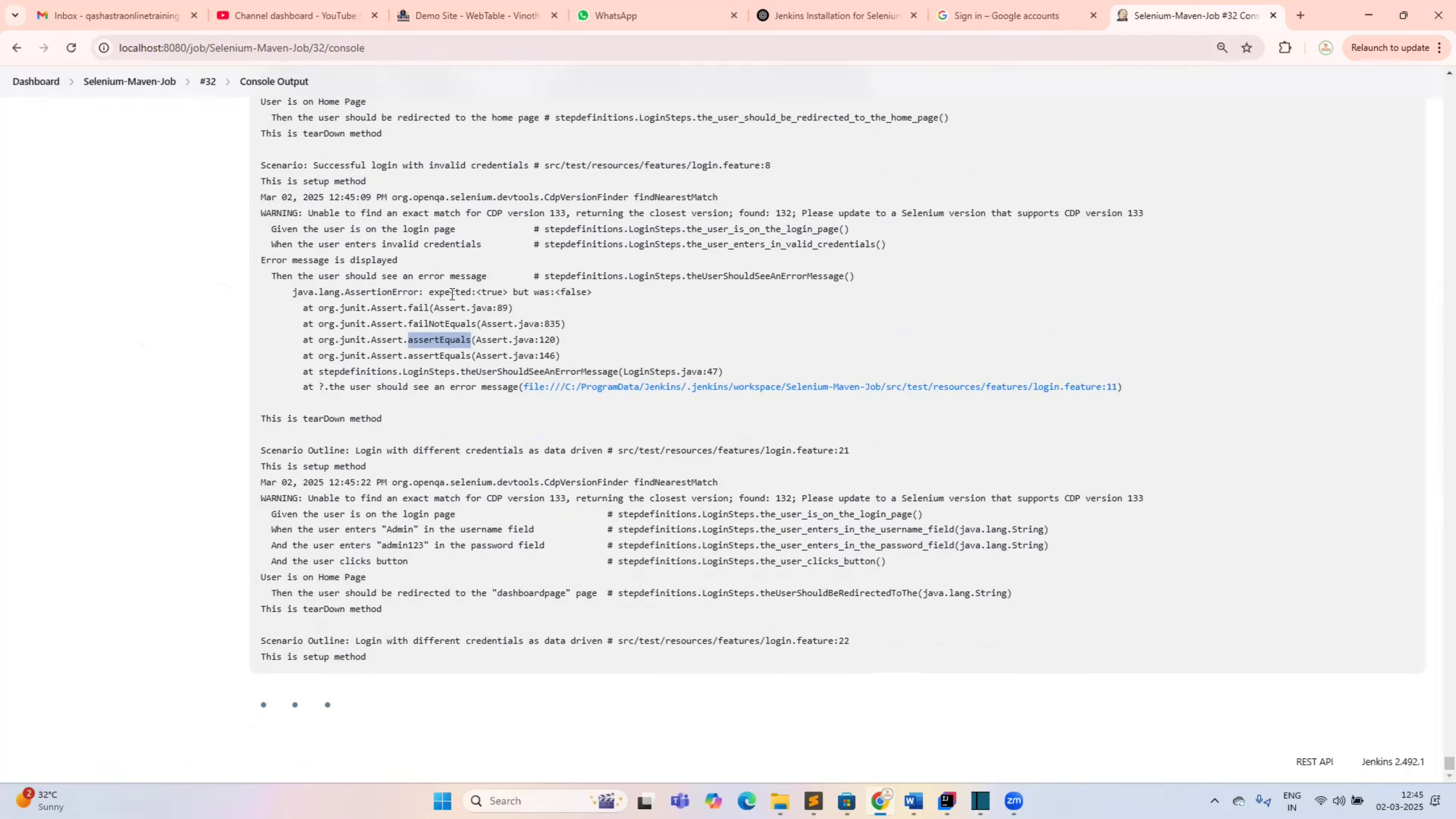
left_click_drag(456, 292, 604, 291)
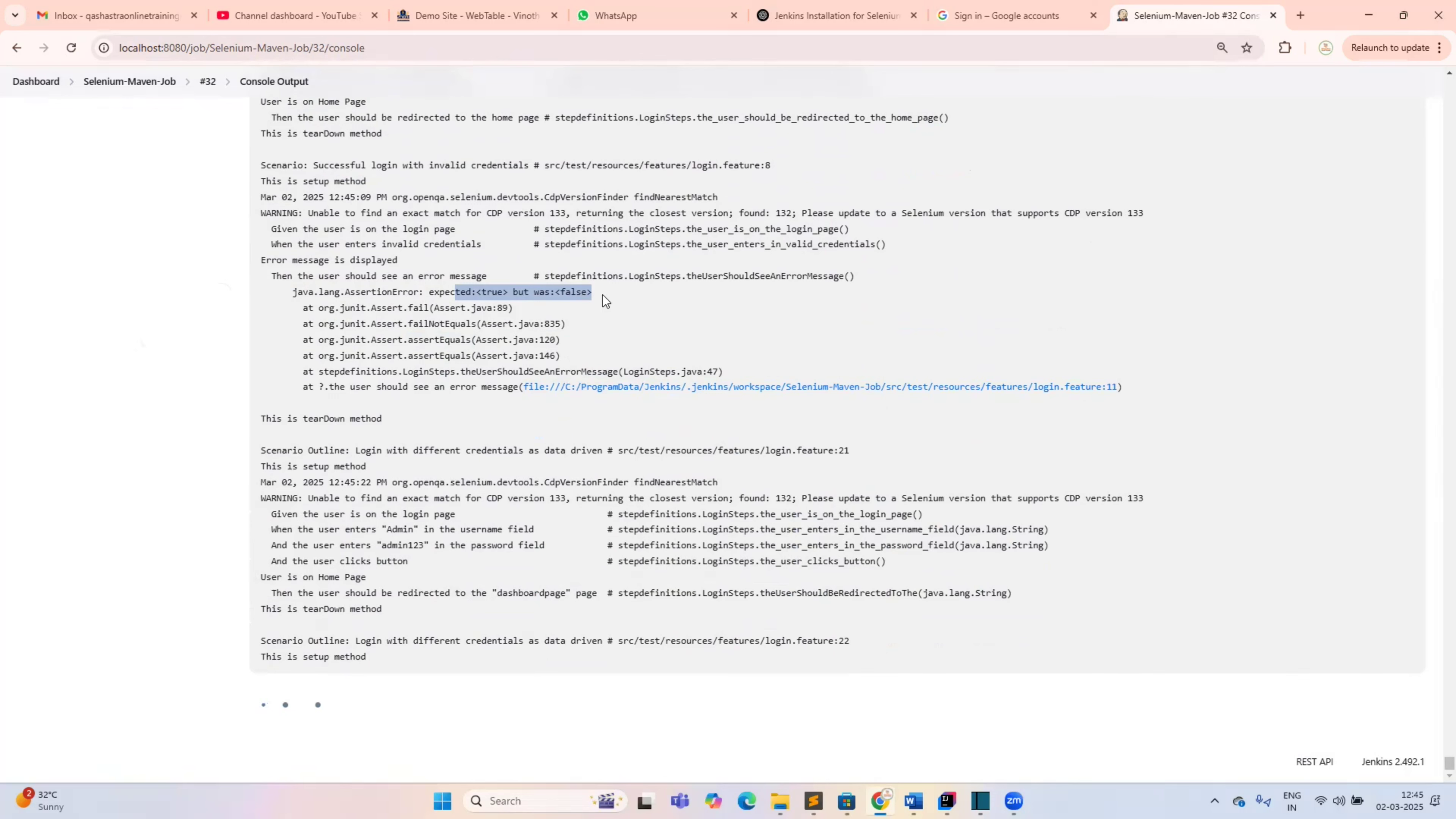
left_click_drag(267, 417, 361, 414)
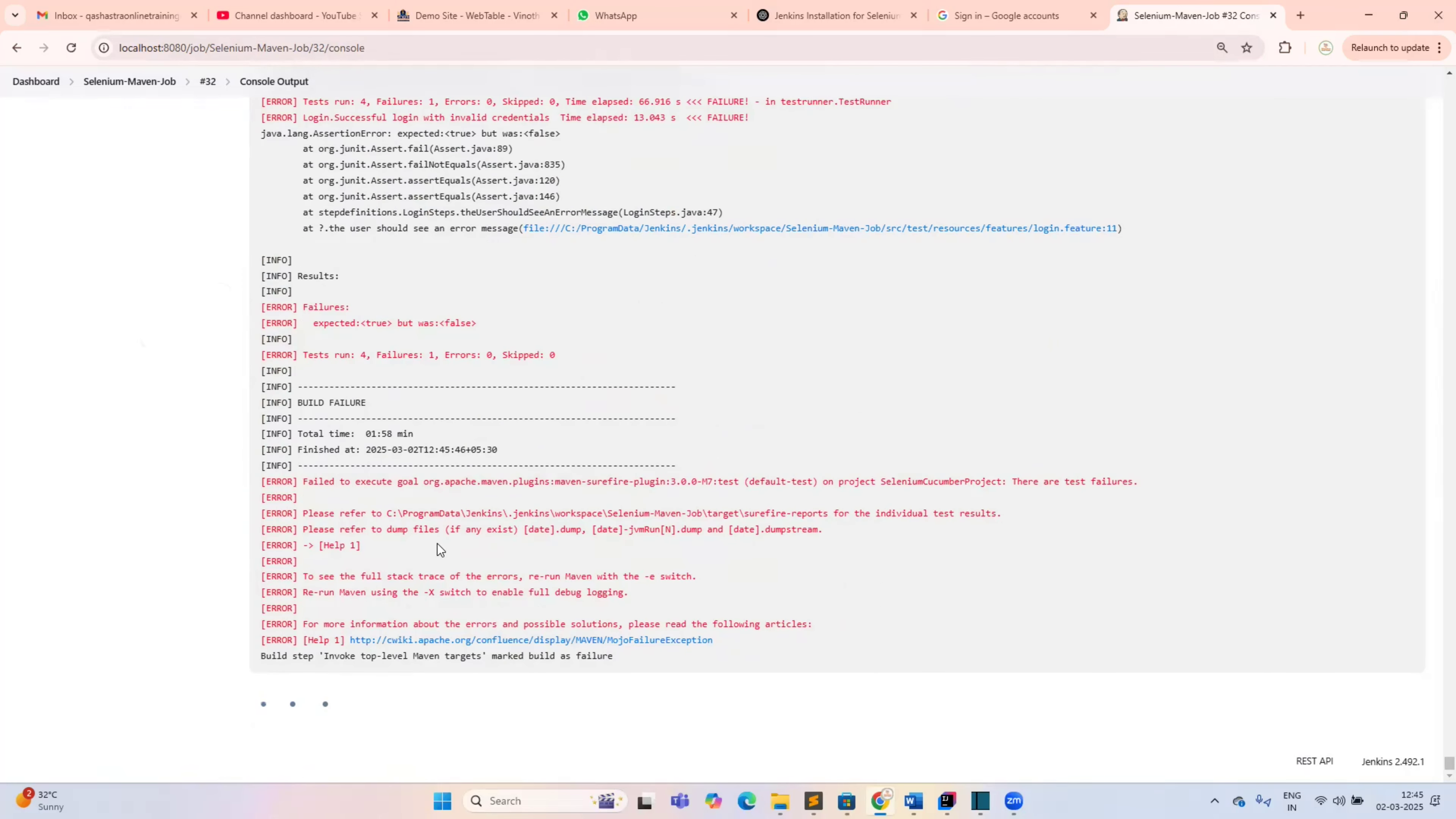
Highlight the Failures: 1 and tests run counts in the test summary
scroll(437, 544, "up", 3)
left_click(433, 582)
left_click(388, 581, "shift")
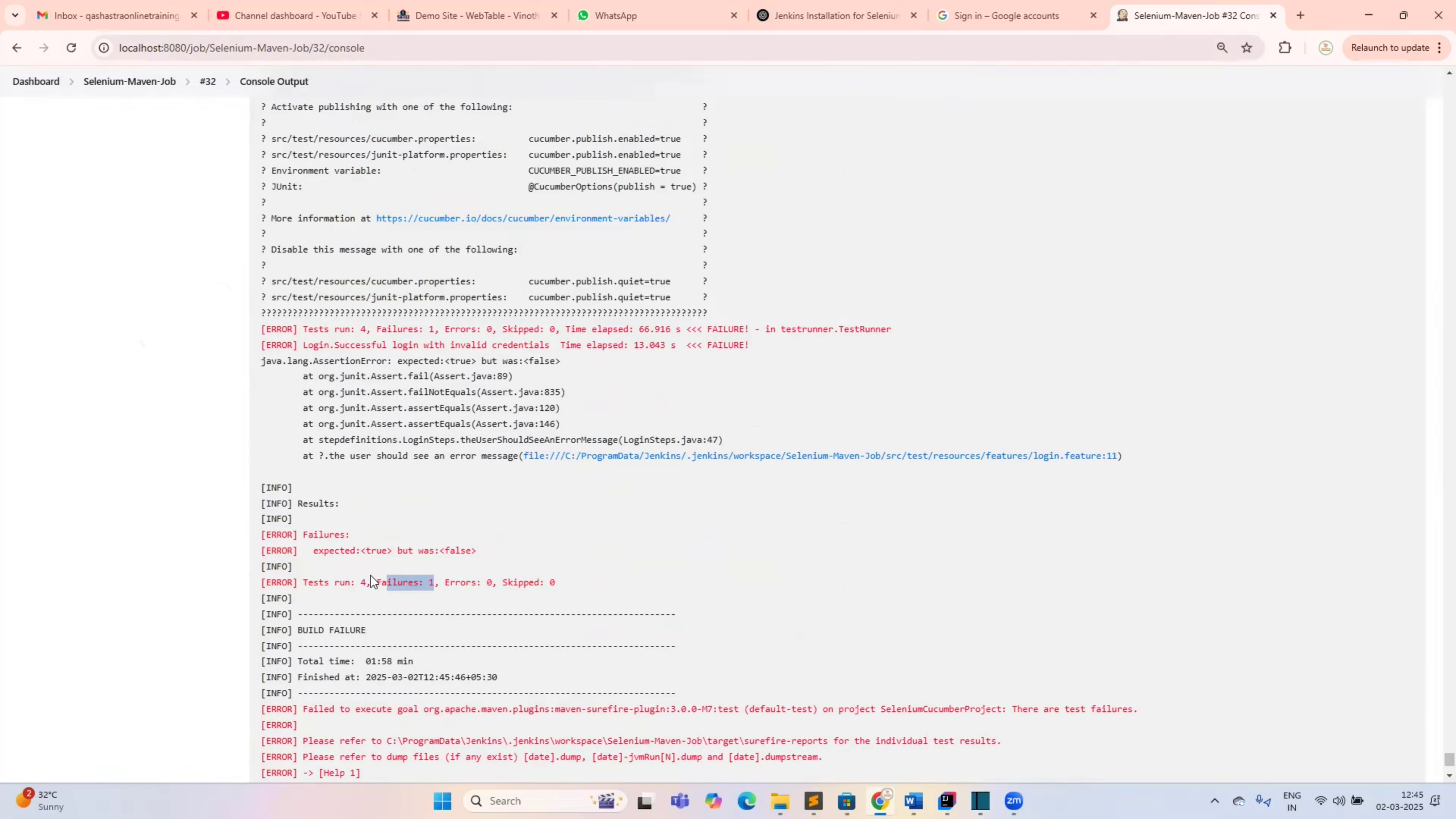
left_click_drag(355, 582, 307, 584)
Highlight the surefire-reports line, then return to the Selenium-Maven-Job project page
scroll(433, 585, "down", 5)
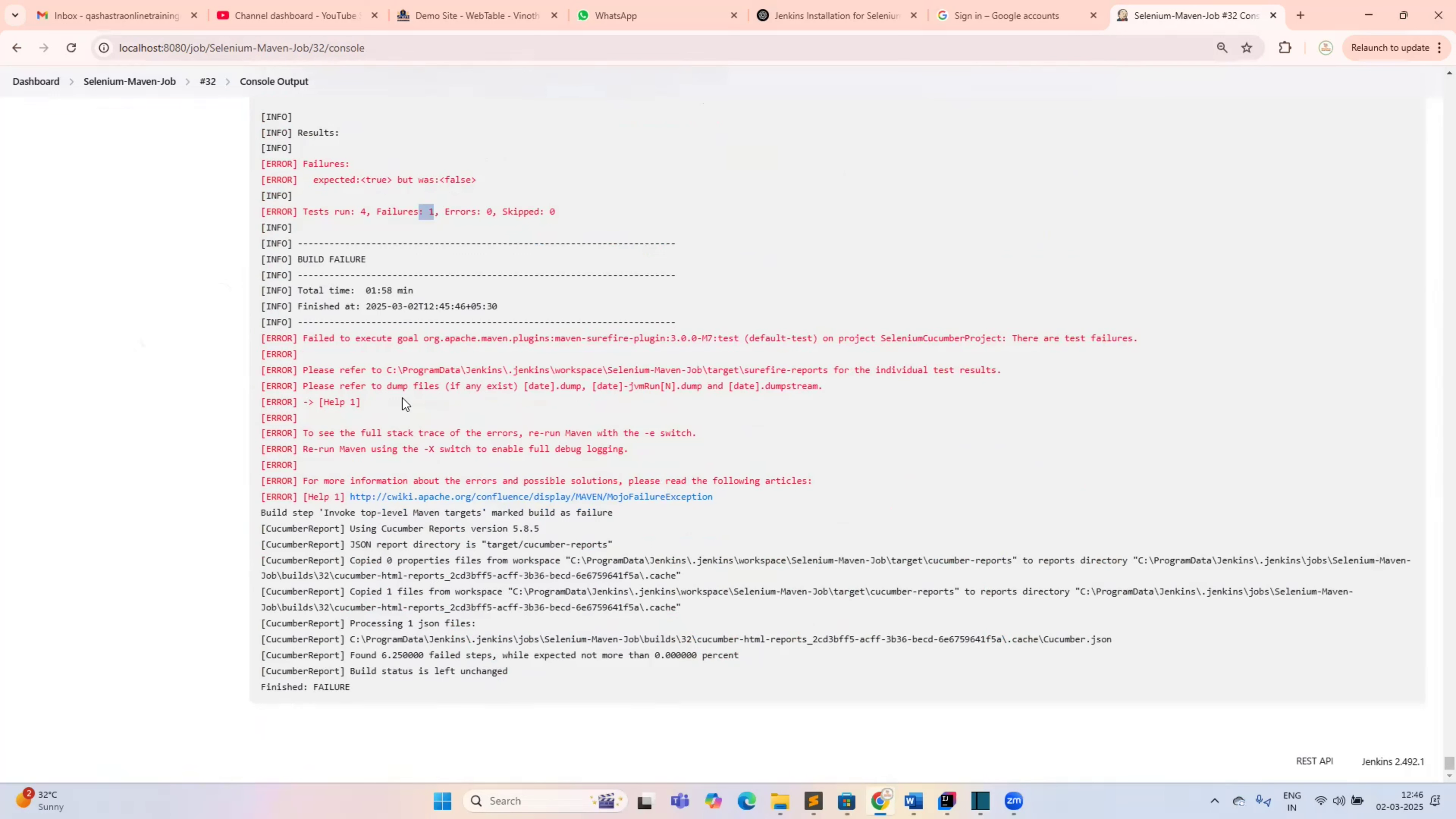
left_click_drag(400, 362, 645, 358)
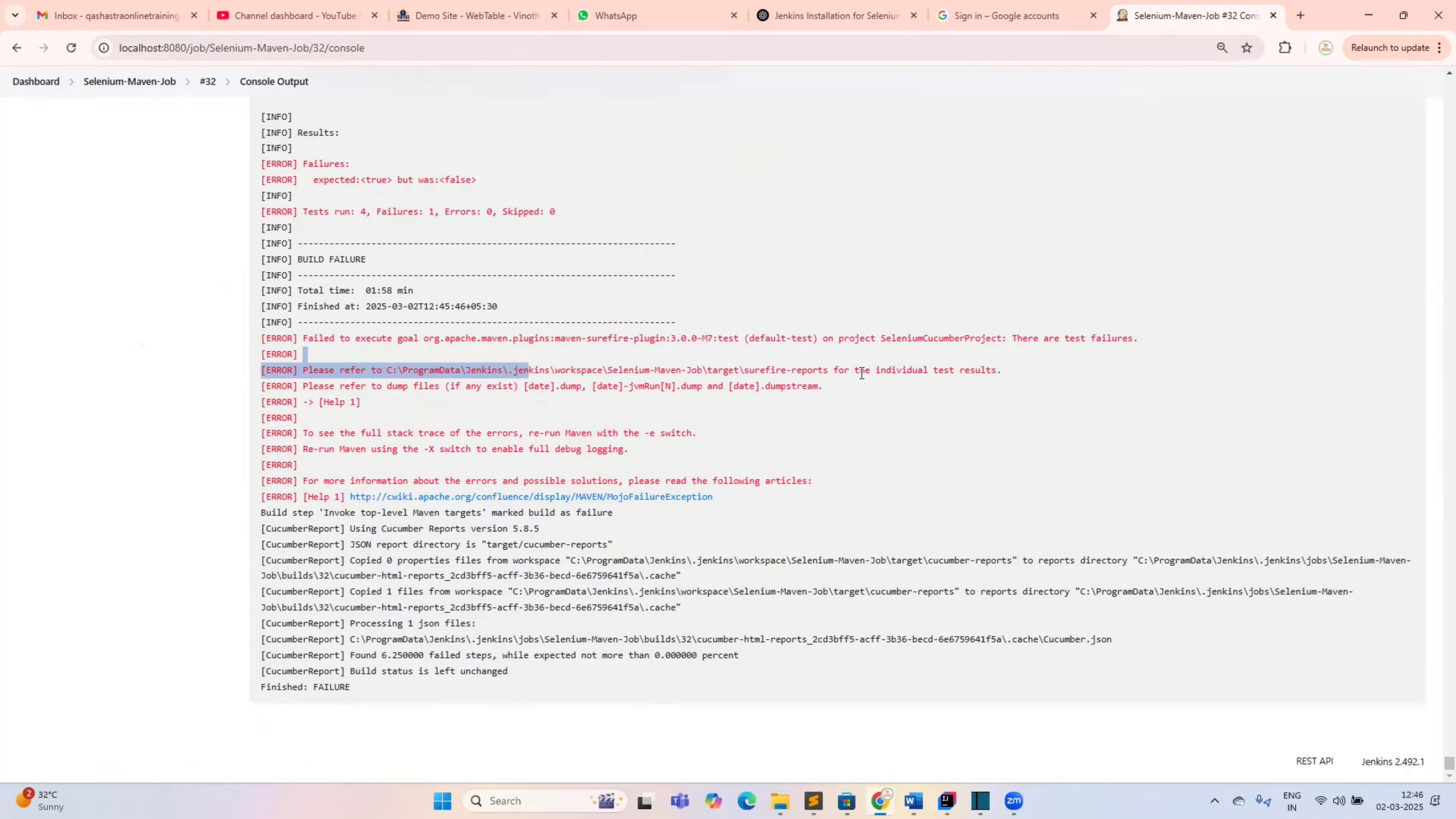
left_click_drag(861, 371, 760, 371)
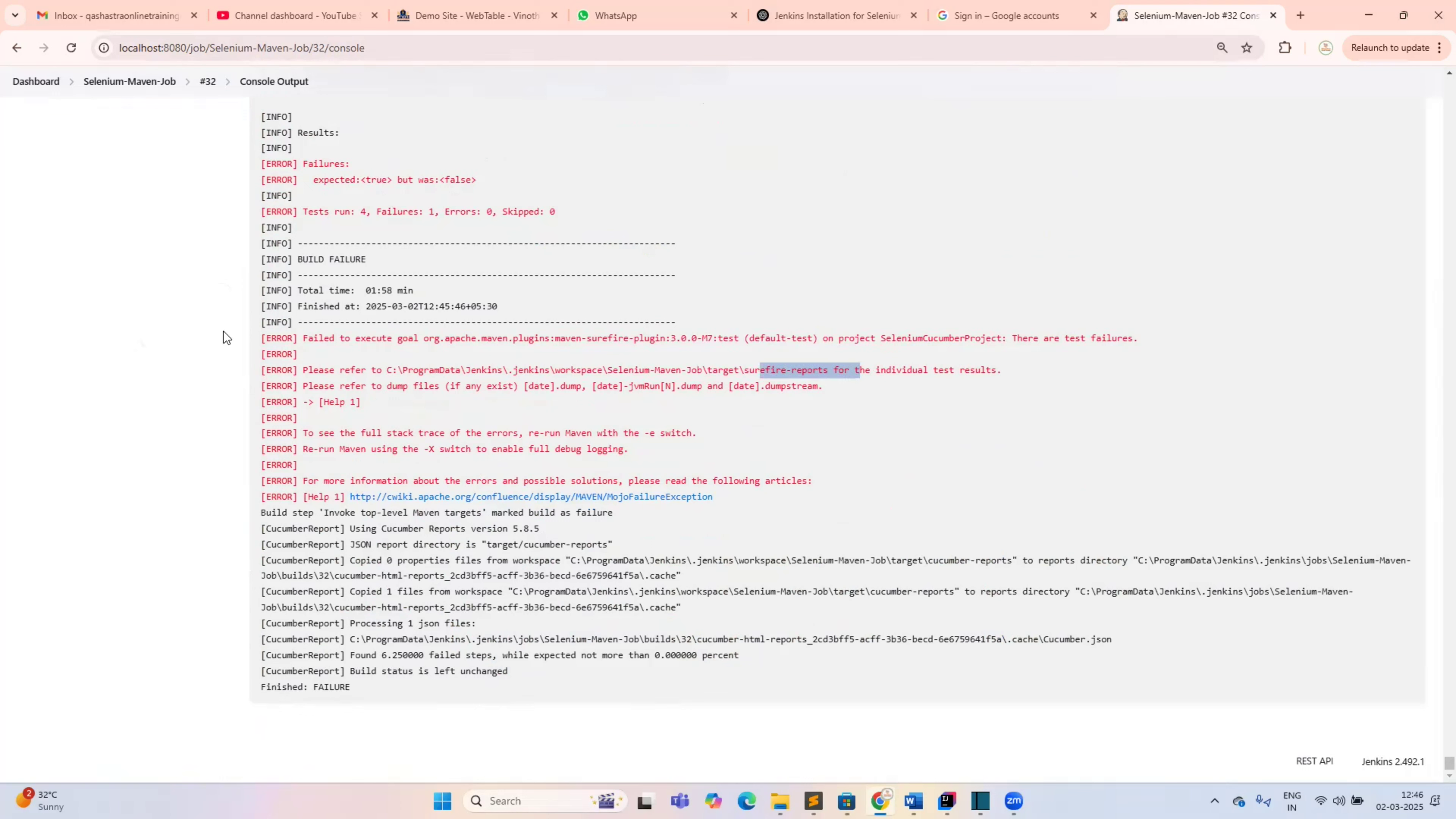
scroll(223, 332, "up", 5)
scroll(224, 332, "up", 5)
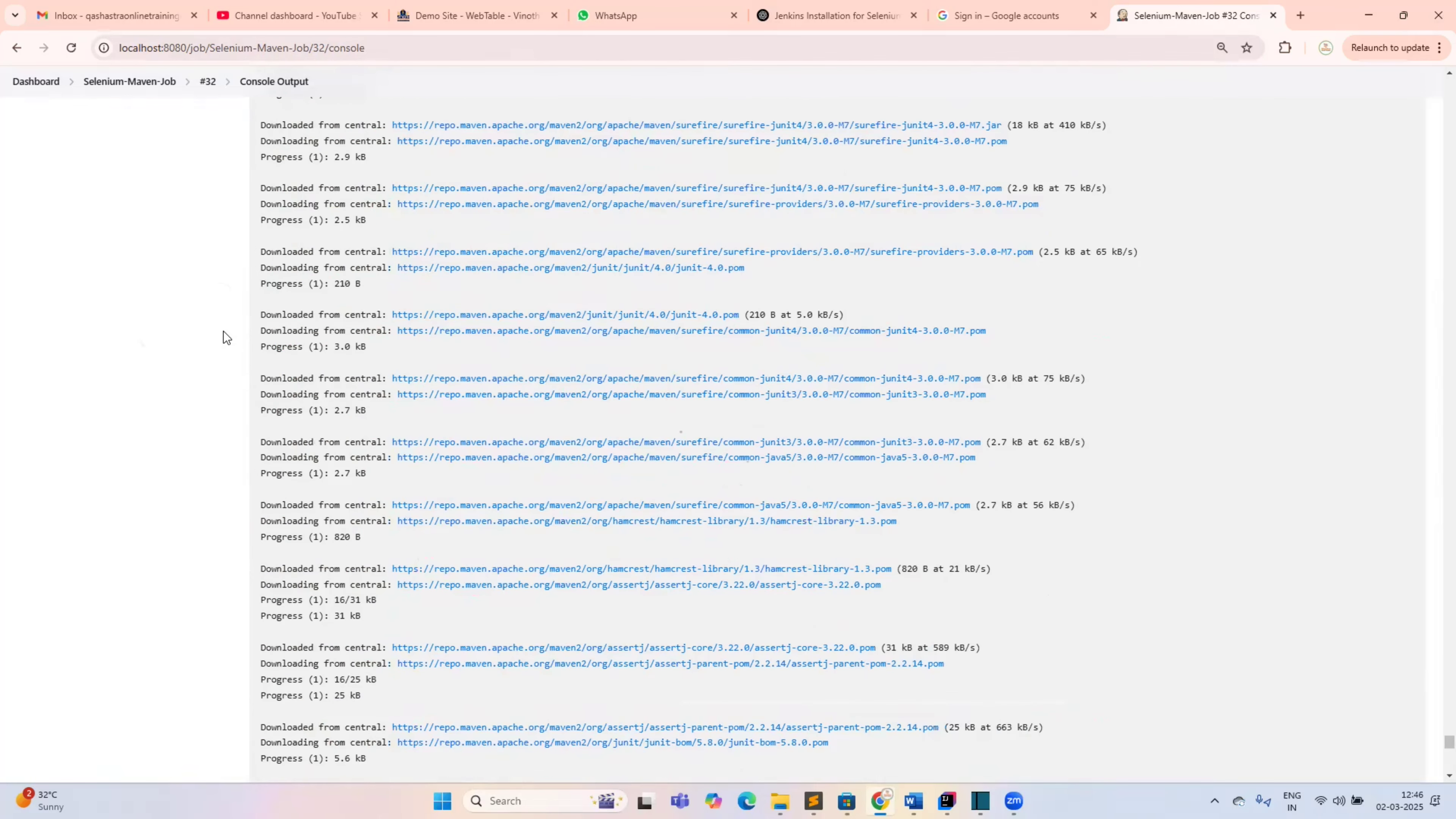
scroll(224, 332, "up", 5)
scroll(194, 99, "up", 5)
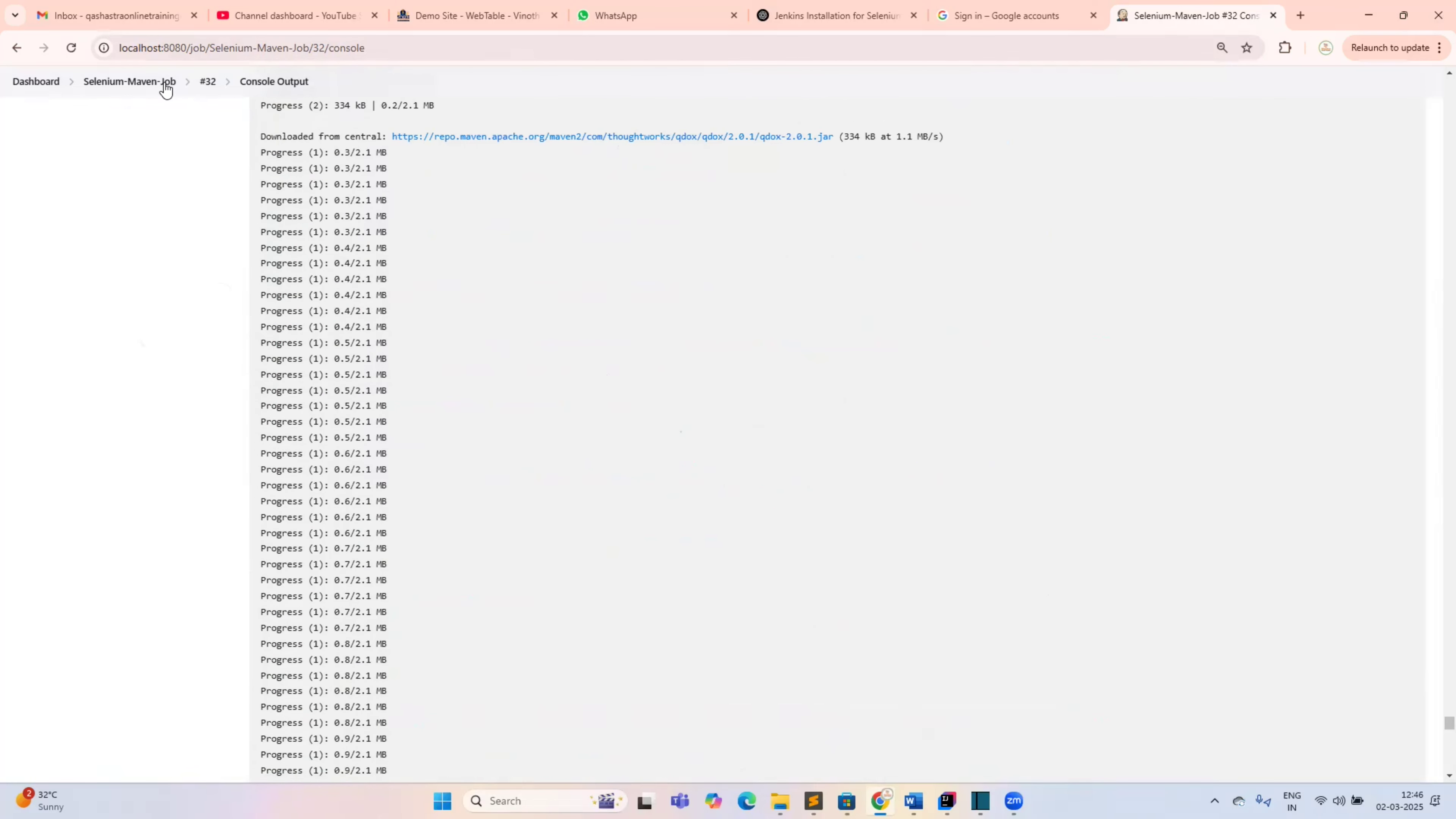
left_click(165, 83)
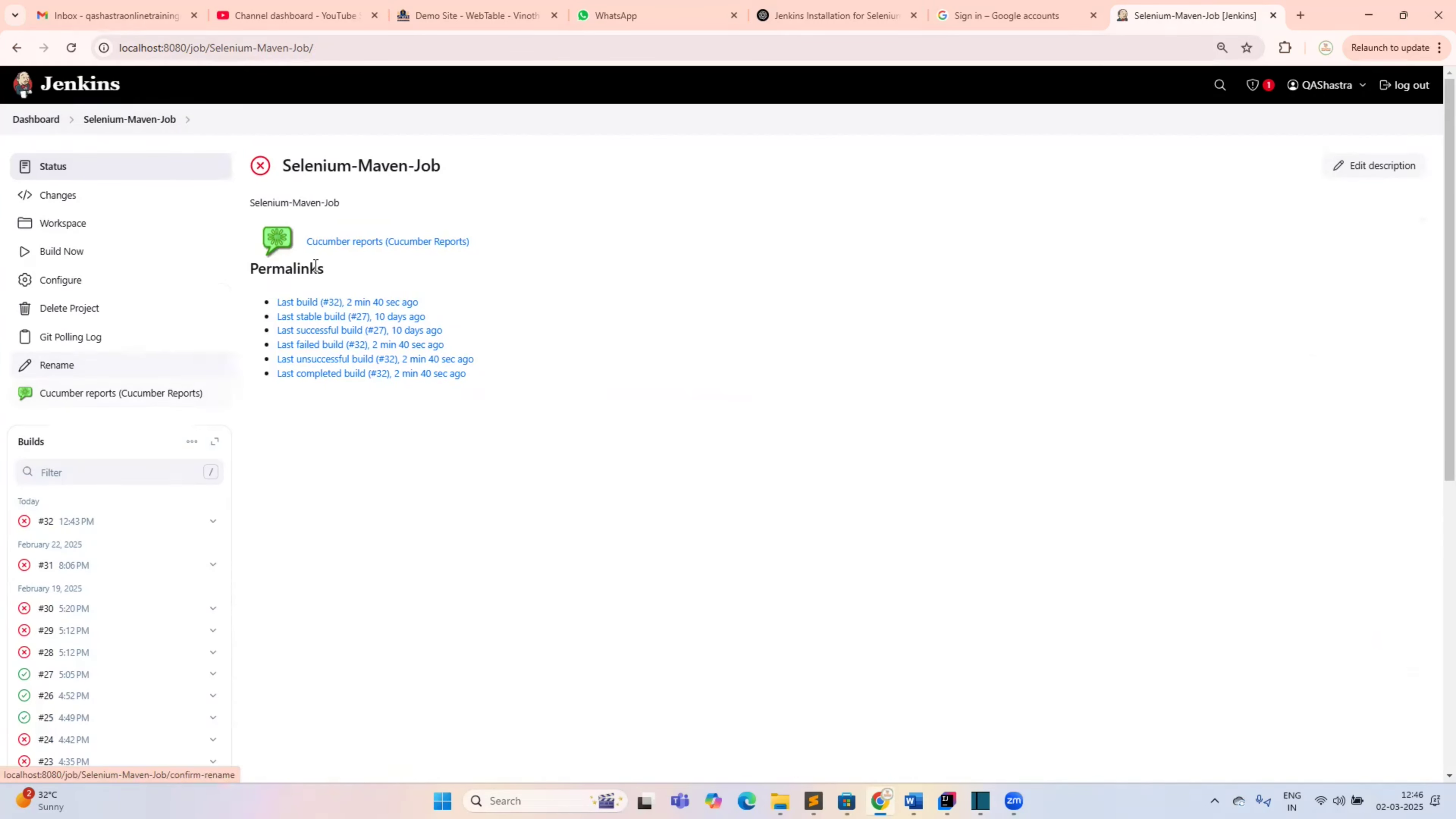
Open build #32's Cucumber report and point out Login's 15 passed steps and one failed step
left_click(88, 396)
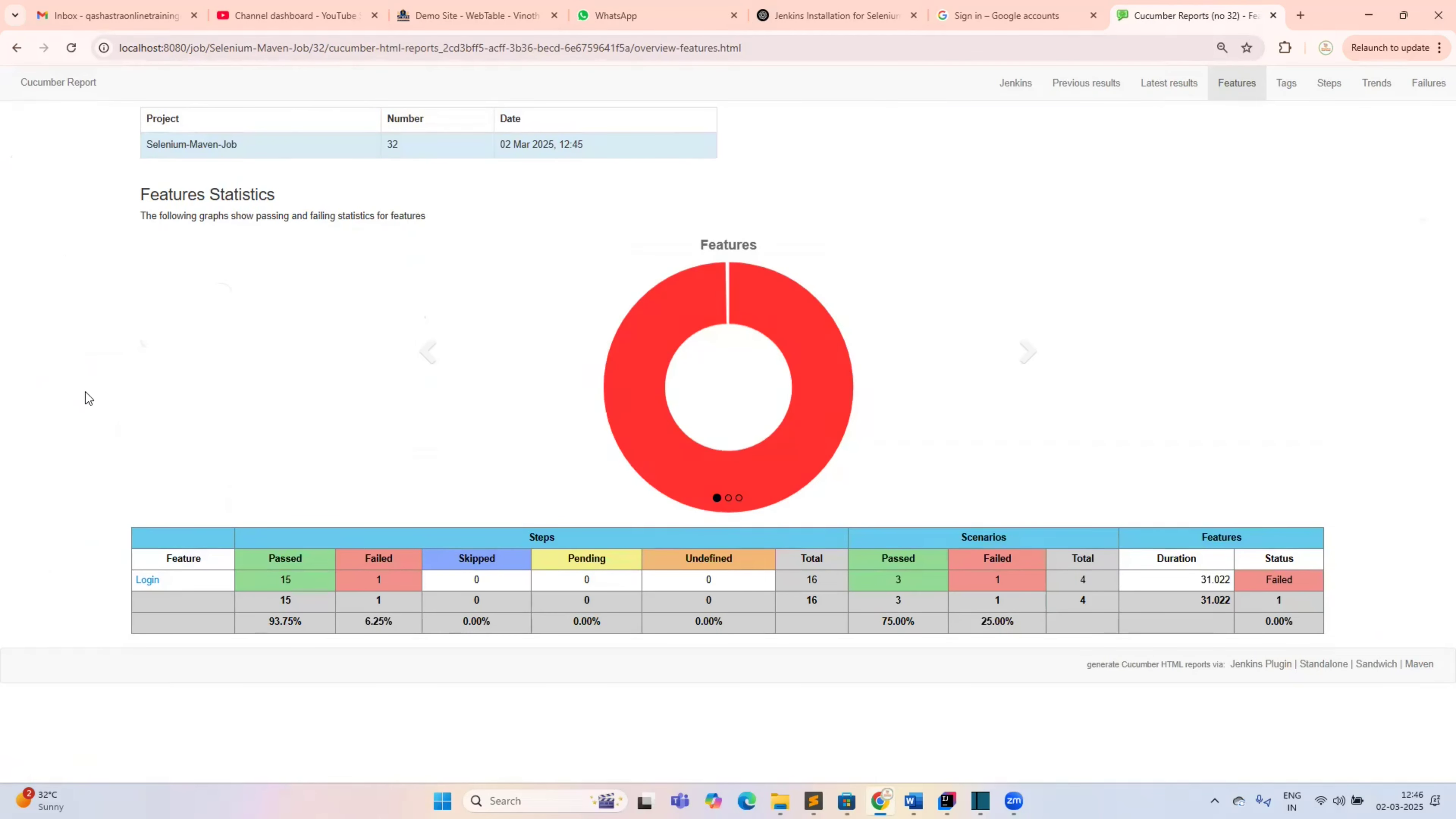
double_click(177, 144)
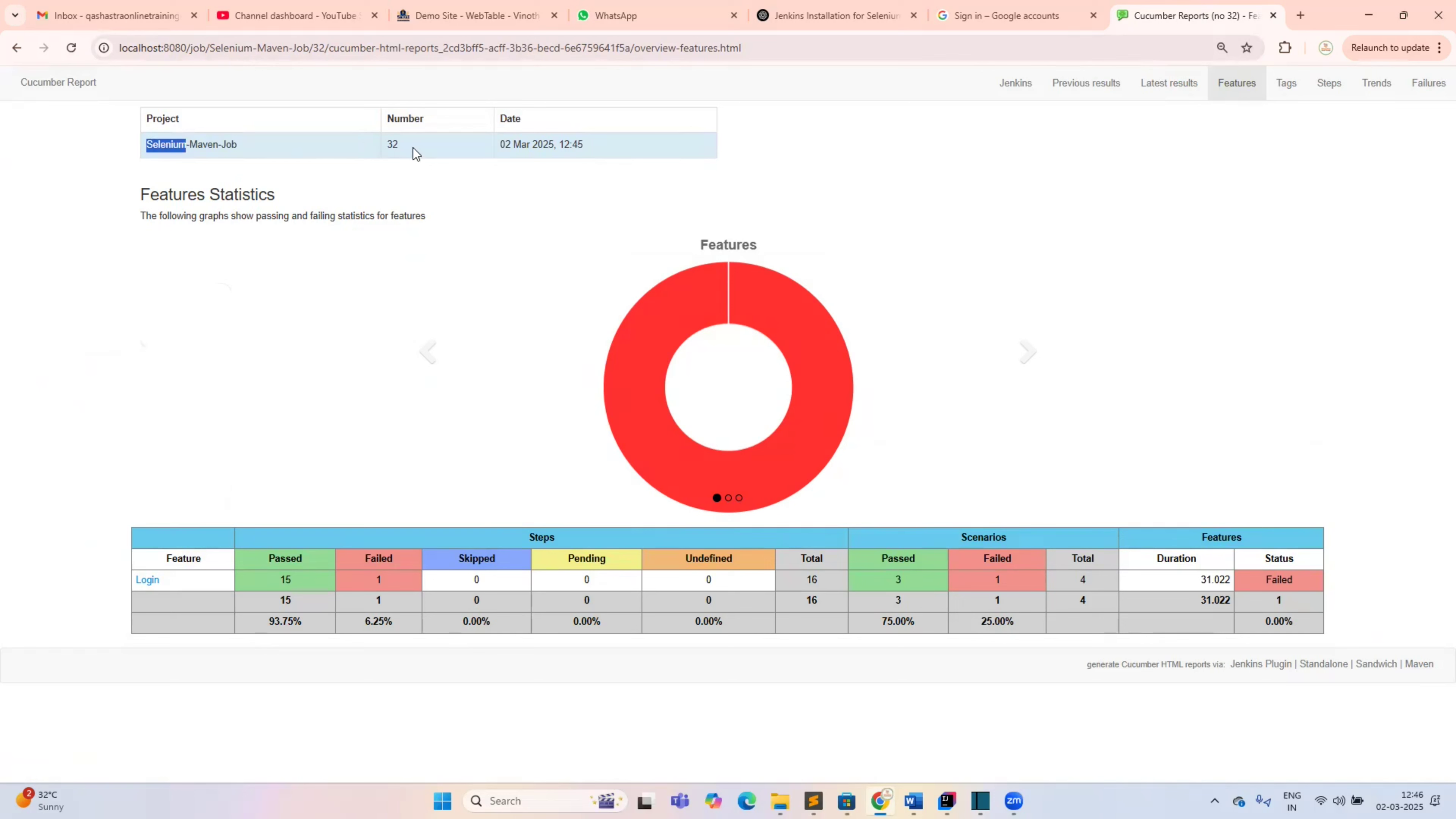
left_click(17, 52)
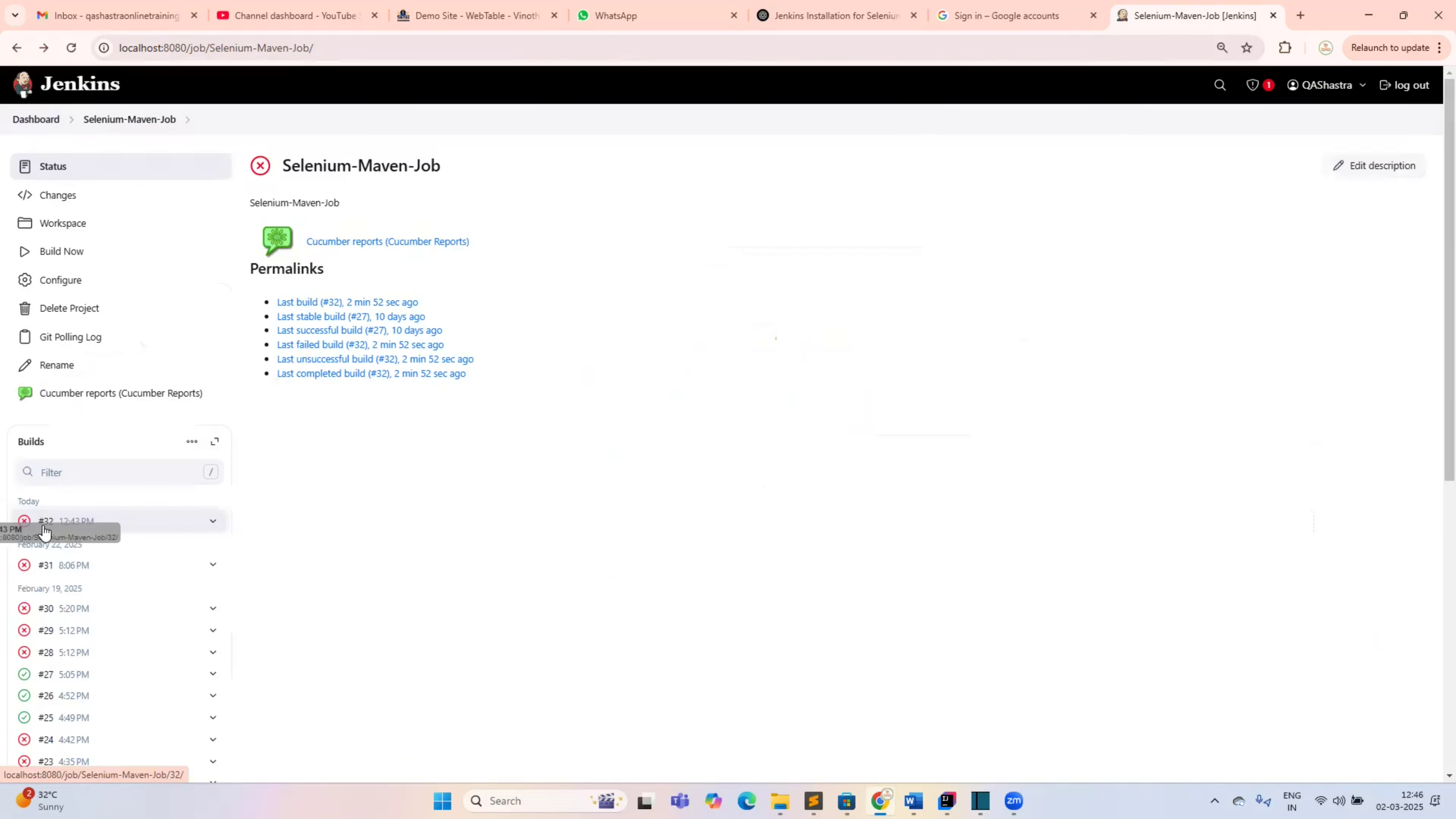
left_click(43, 523)
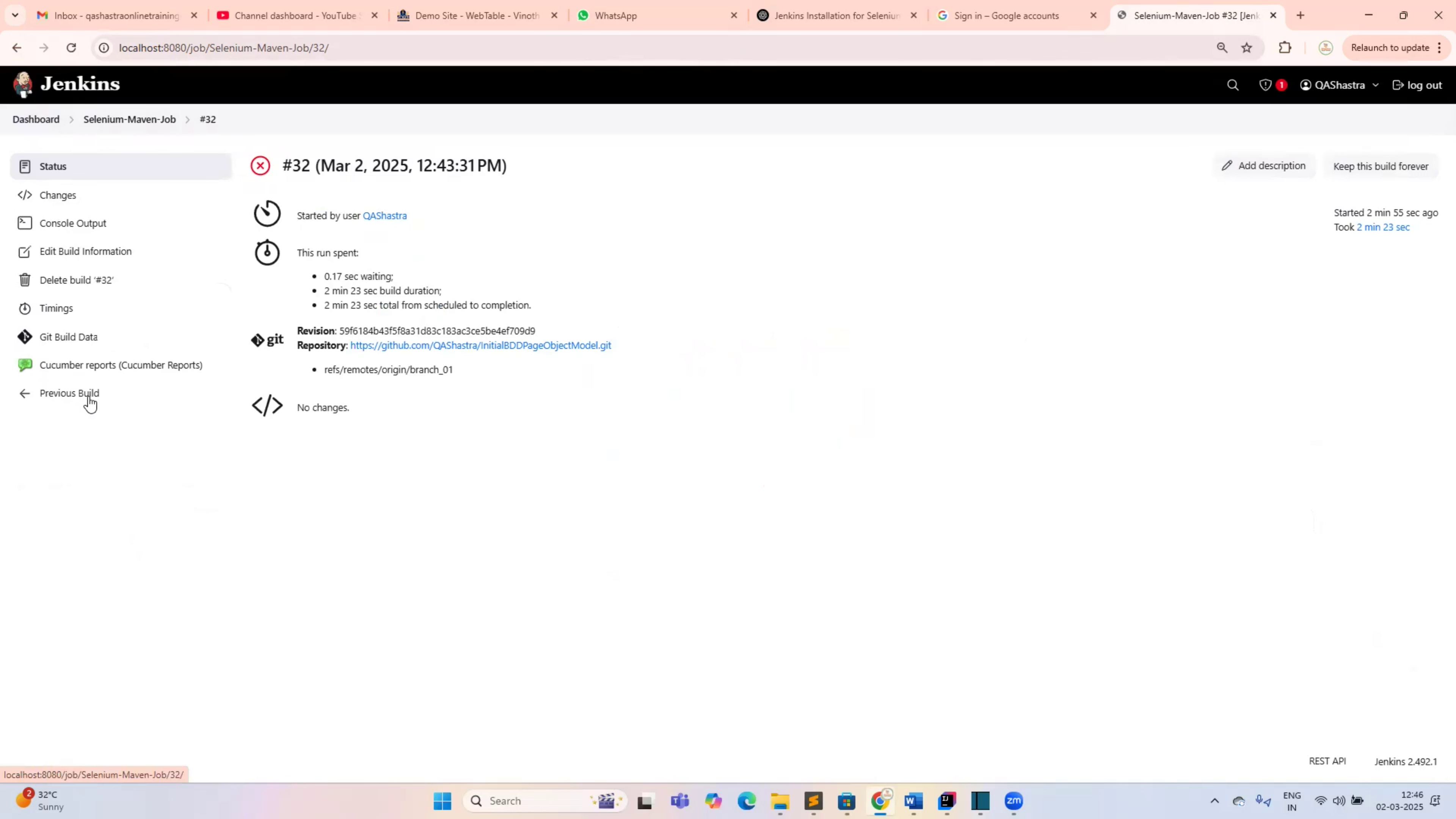
left_click(81, 370)
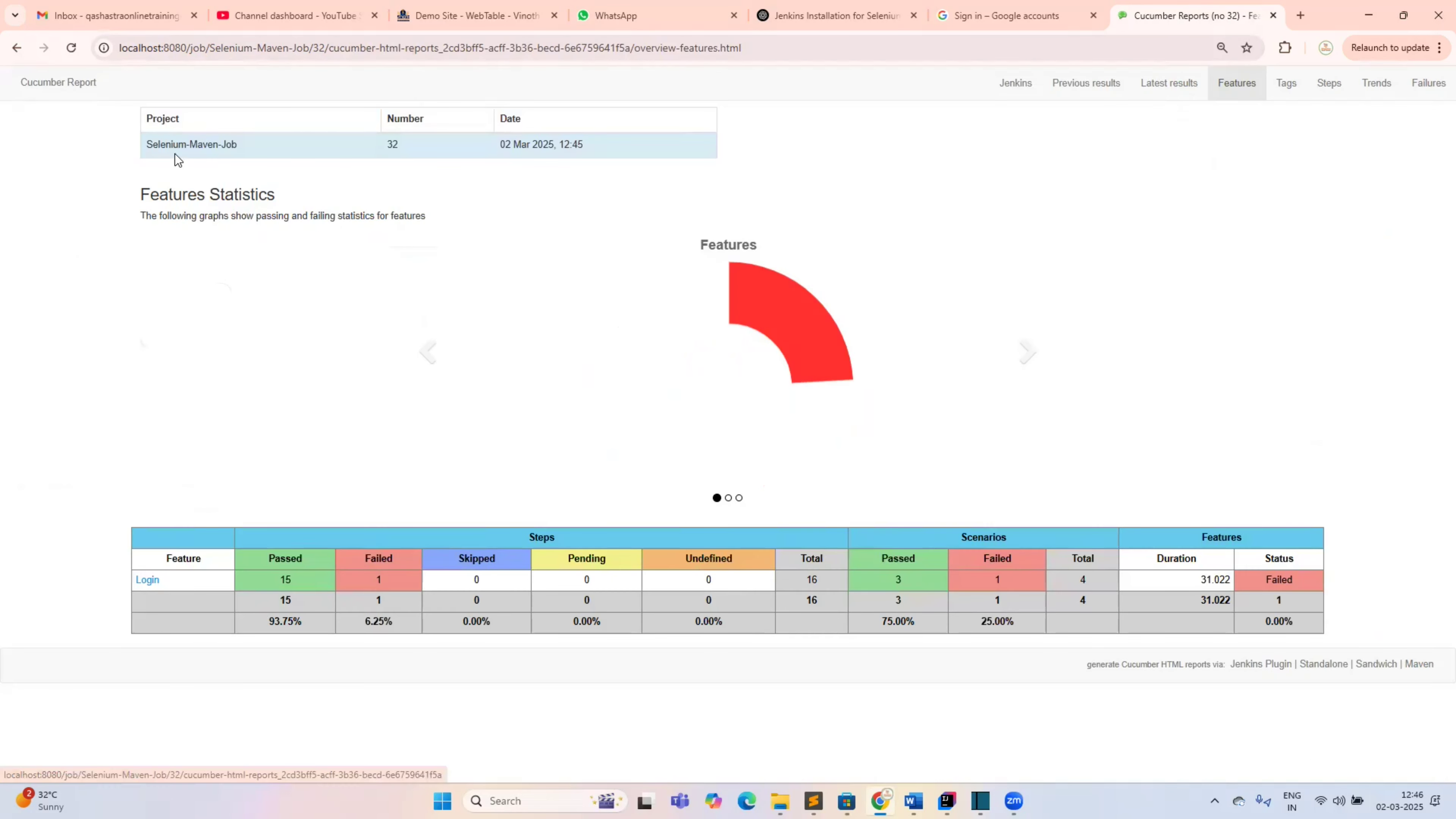
double_click(280, 576)
left_click(380, 579)
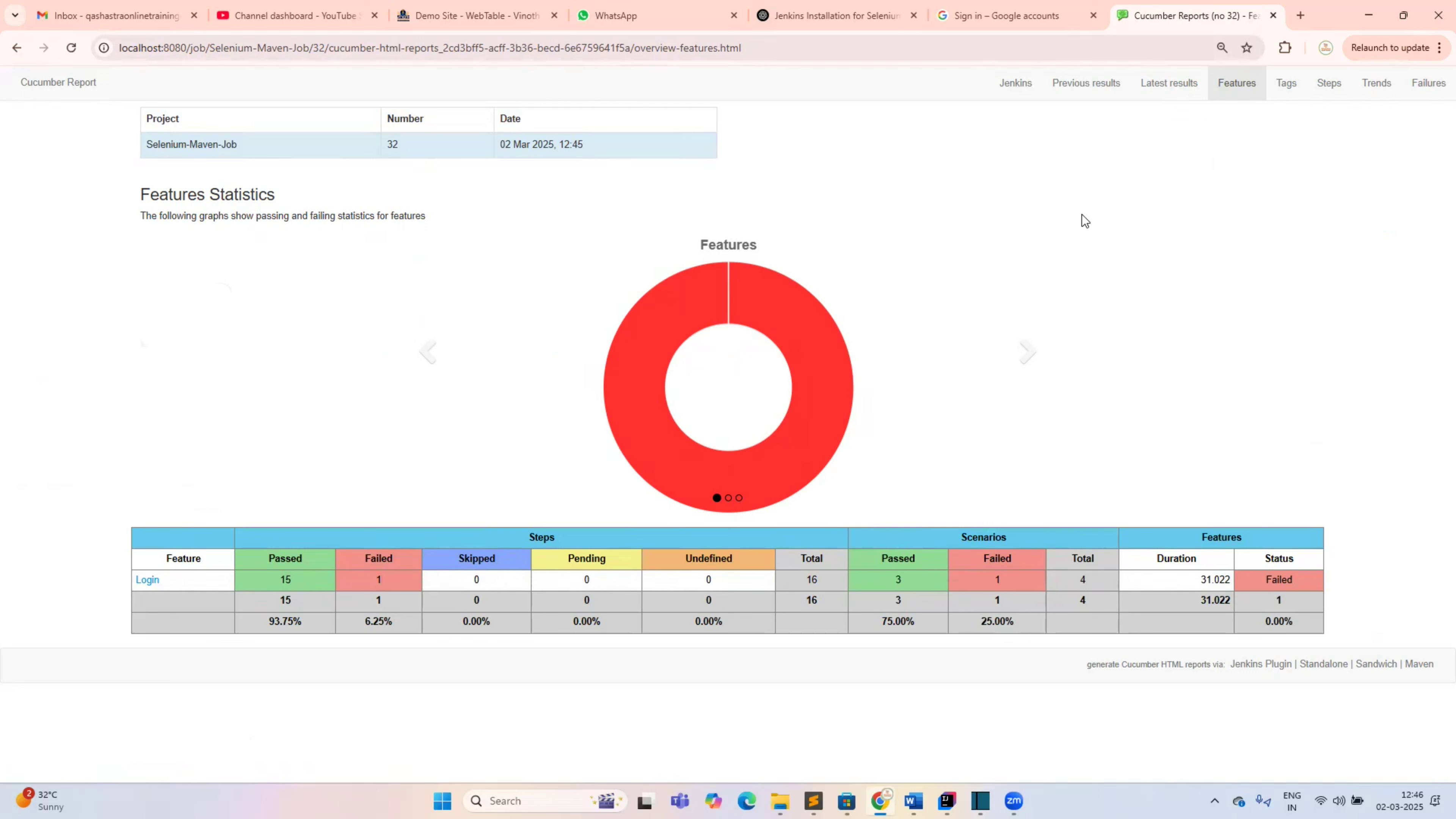
View the Tags and Steps statistics, highlighting rows 3 to 10 of the steps table
left_click(1278, 92)
left_click(1327, 86)
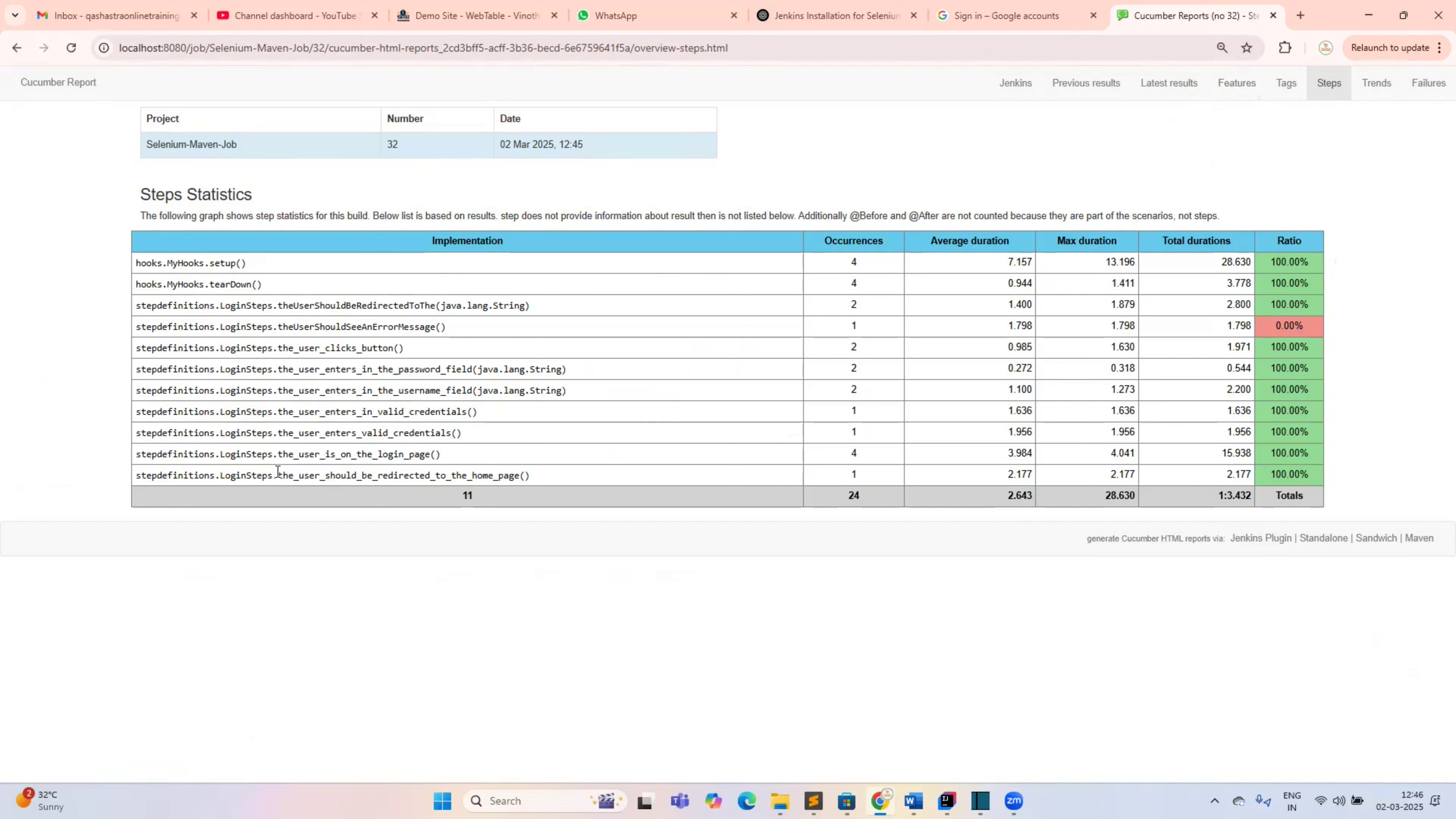
left_click_drag(278, 461, 221, 284)
left_click(318, 316)
left_click_drag(317, 315, 465, 468)
left_click(1371, 84)
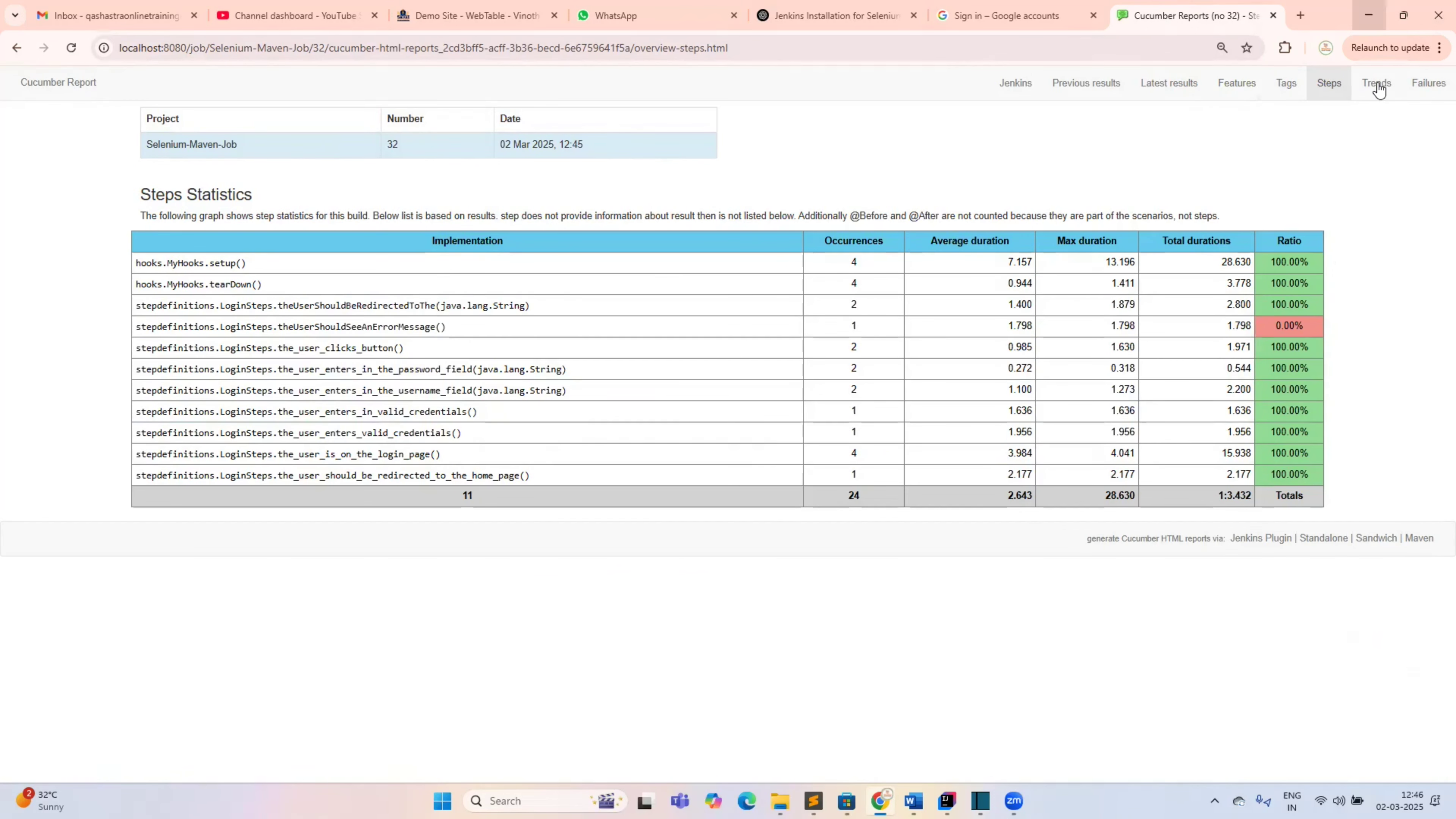
Open the Trends statistics and scroll through the build trend charts
left_click(1377, 87)
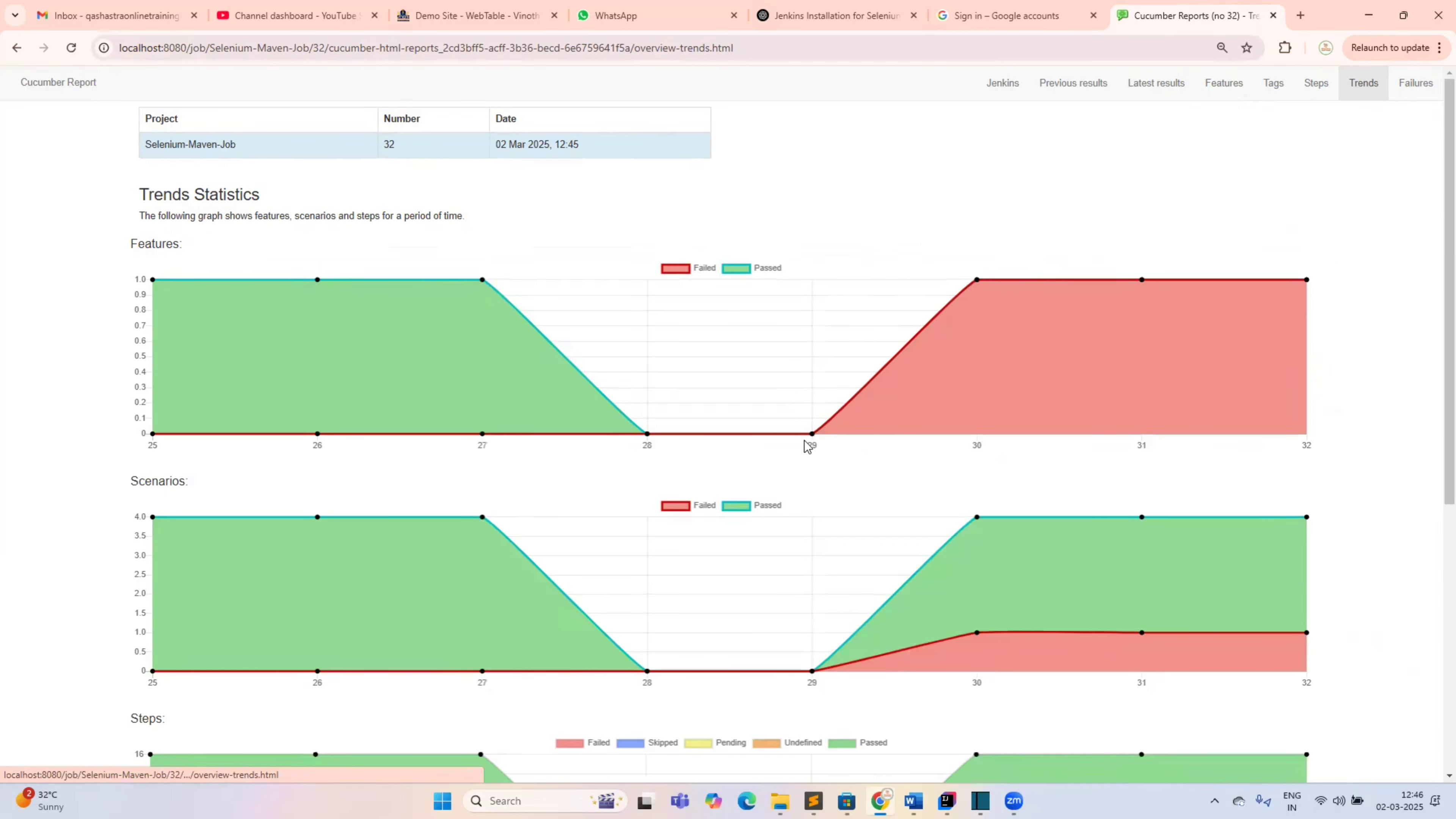
scroll(804, 440, "down", 5)
scroll(804, 441, "up", 1)
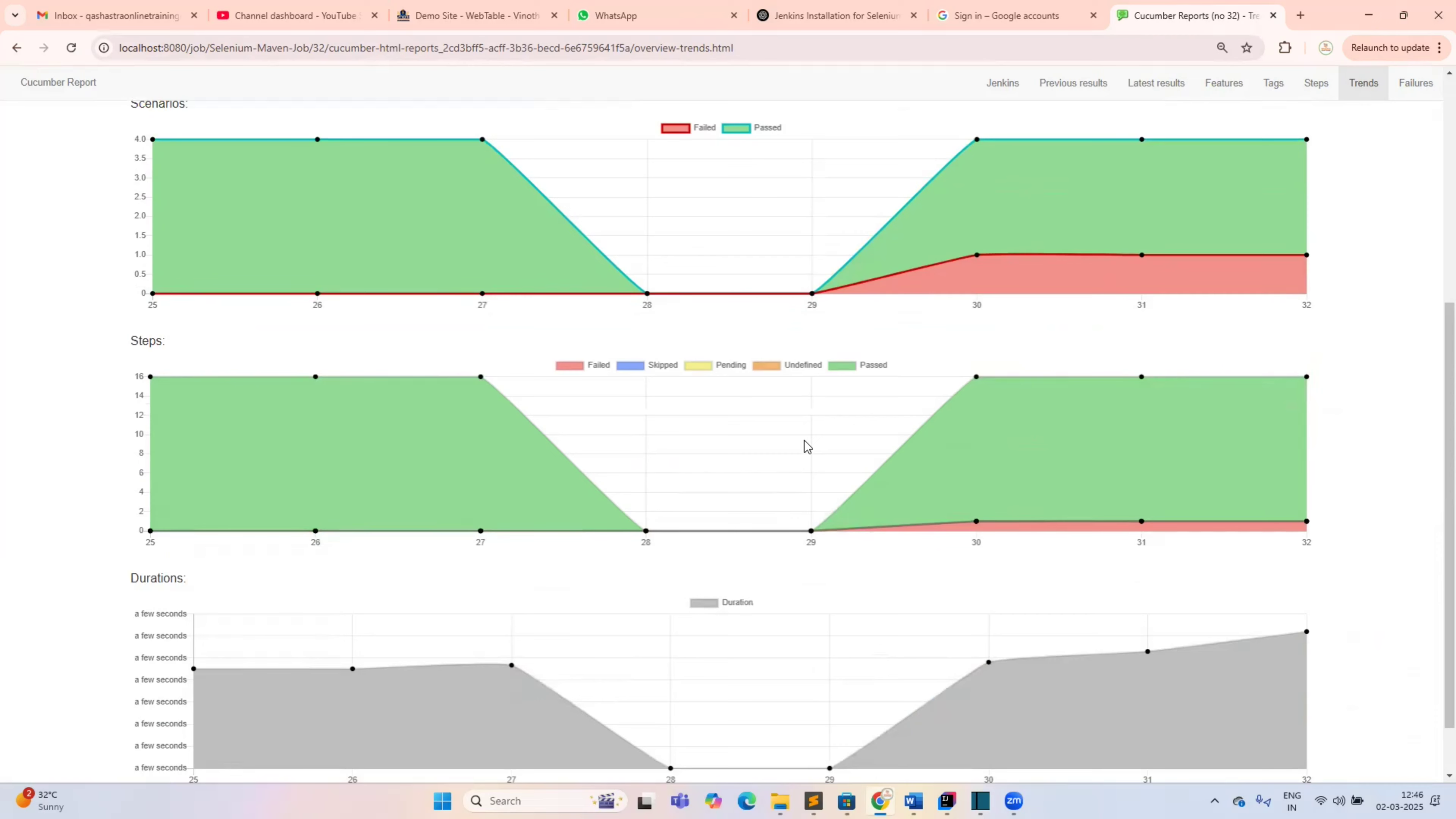
scroll(805, 443, "up", 5)
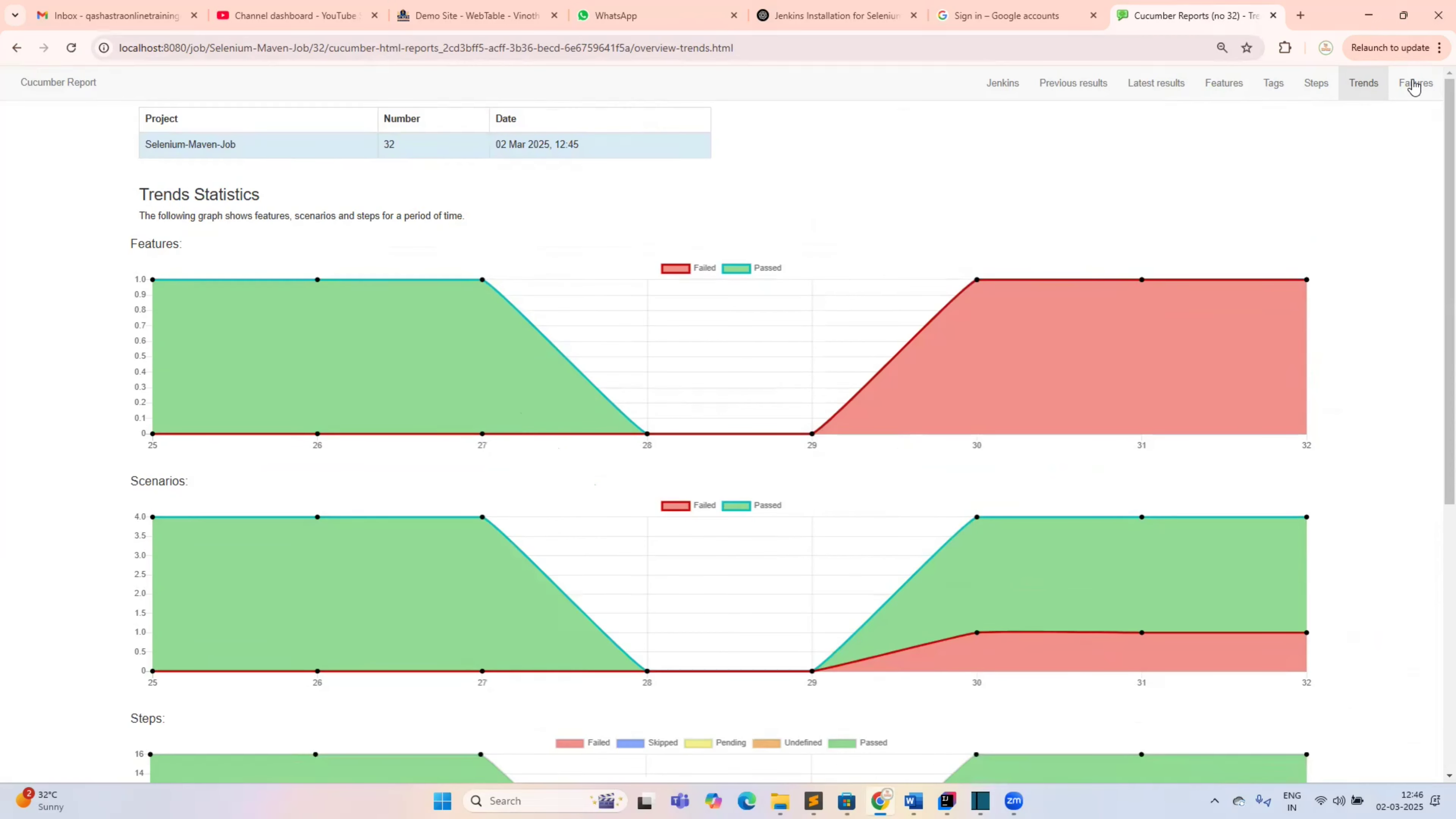
Inspect the failed invalid-credentials scenario's stack trace, hooks and steps in the Failures report
left_click(1413, 84)
double_click(340, 408)
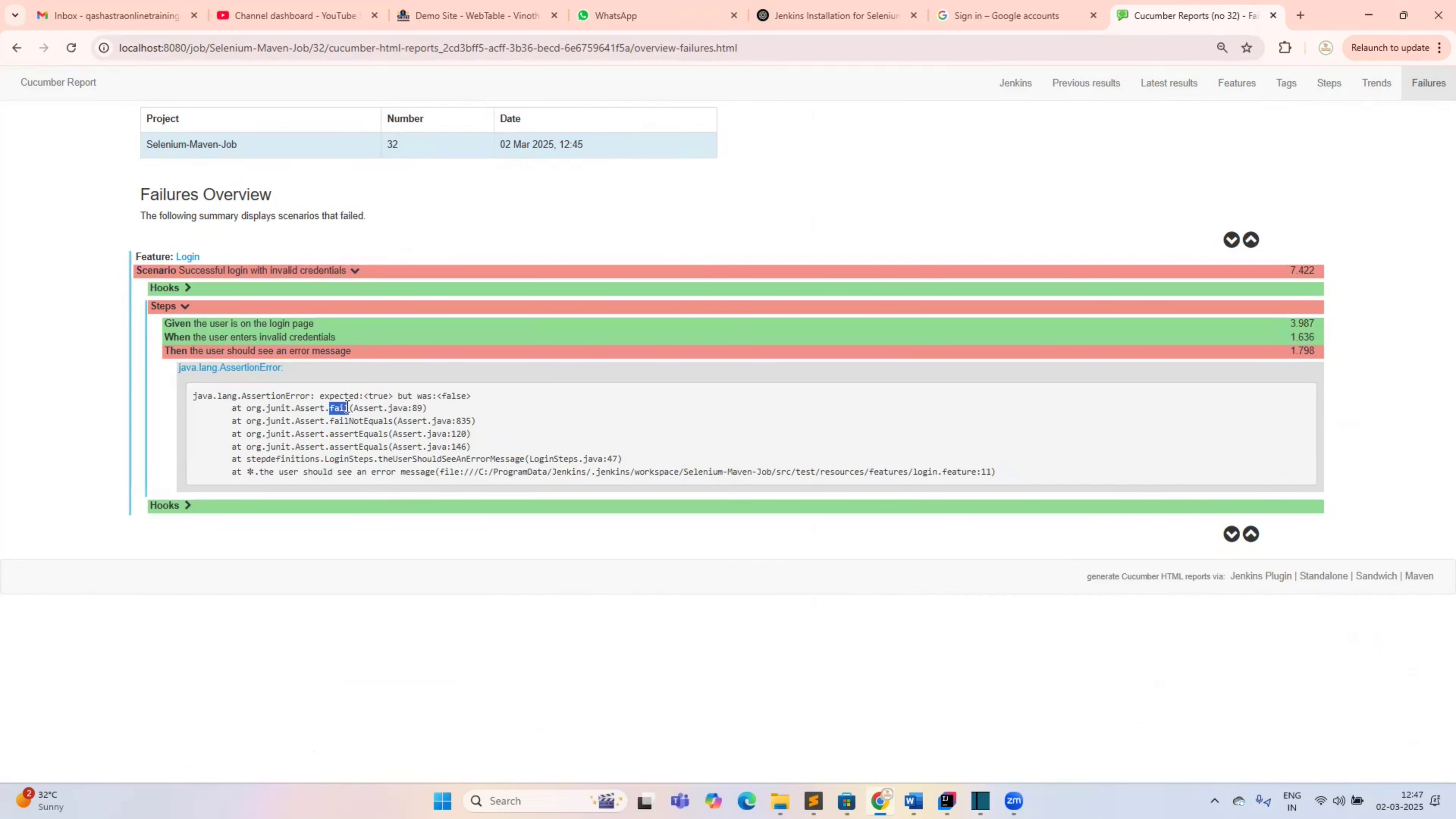
left_click(187, 512)
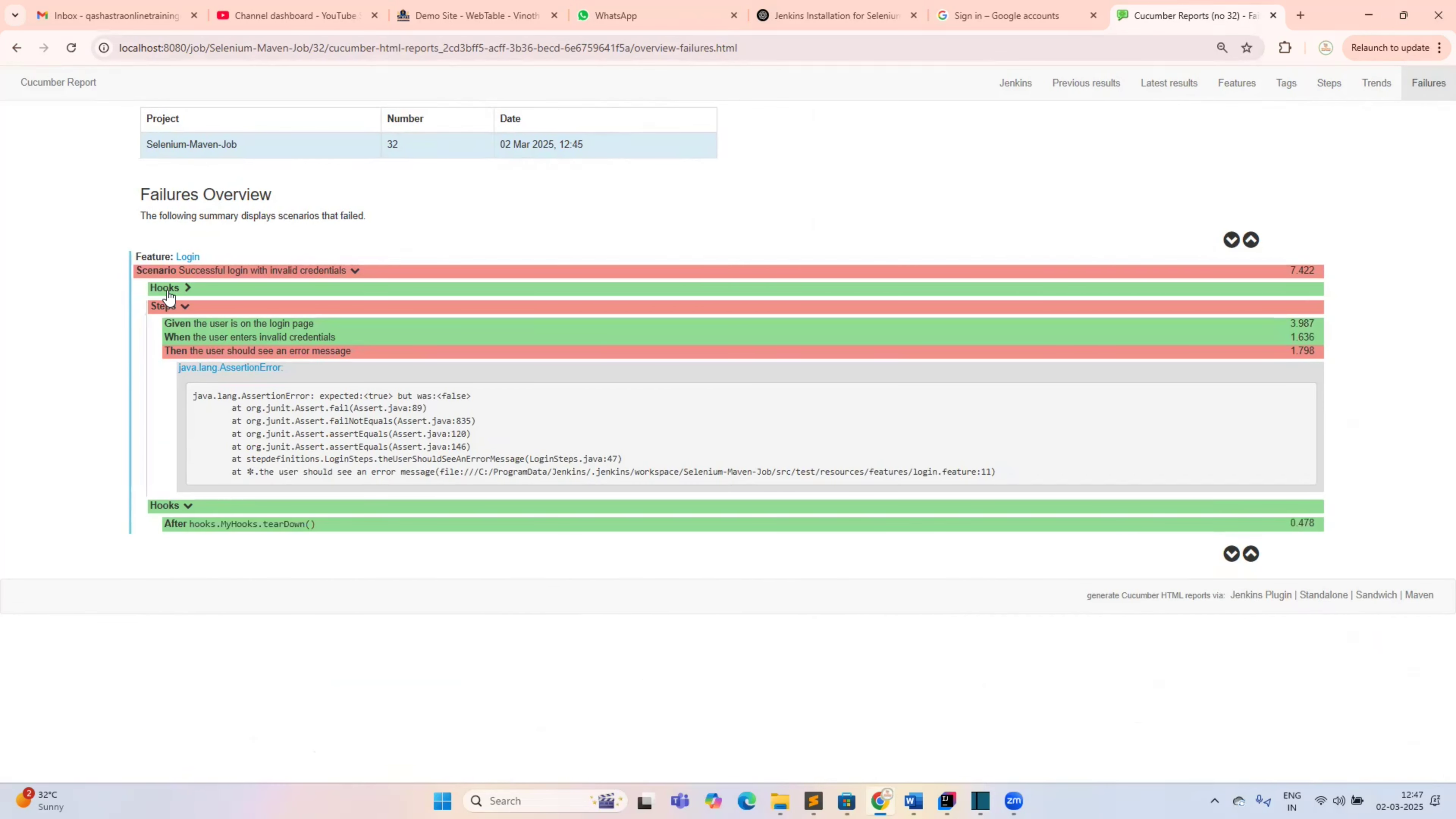
left_click(185, 328)
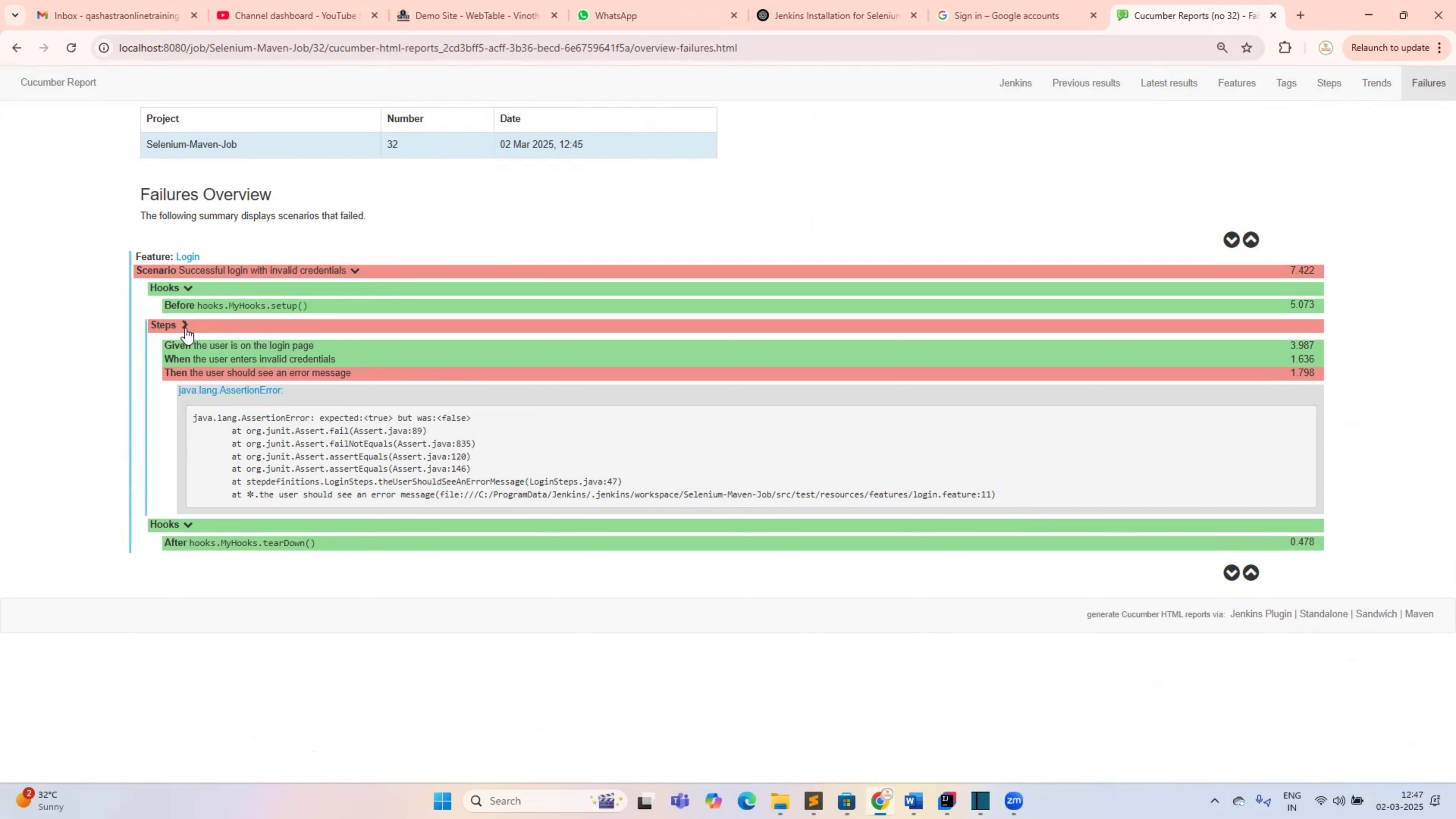
left_click(185, 328)
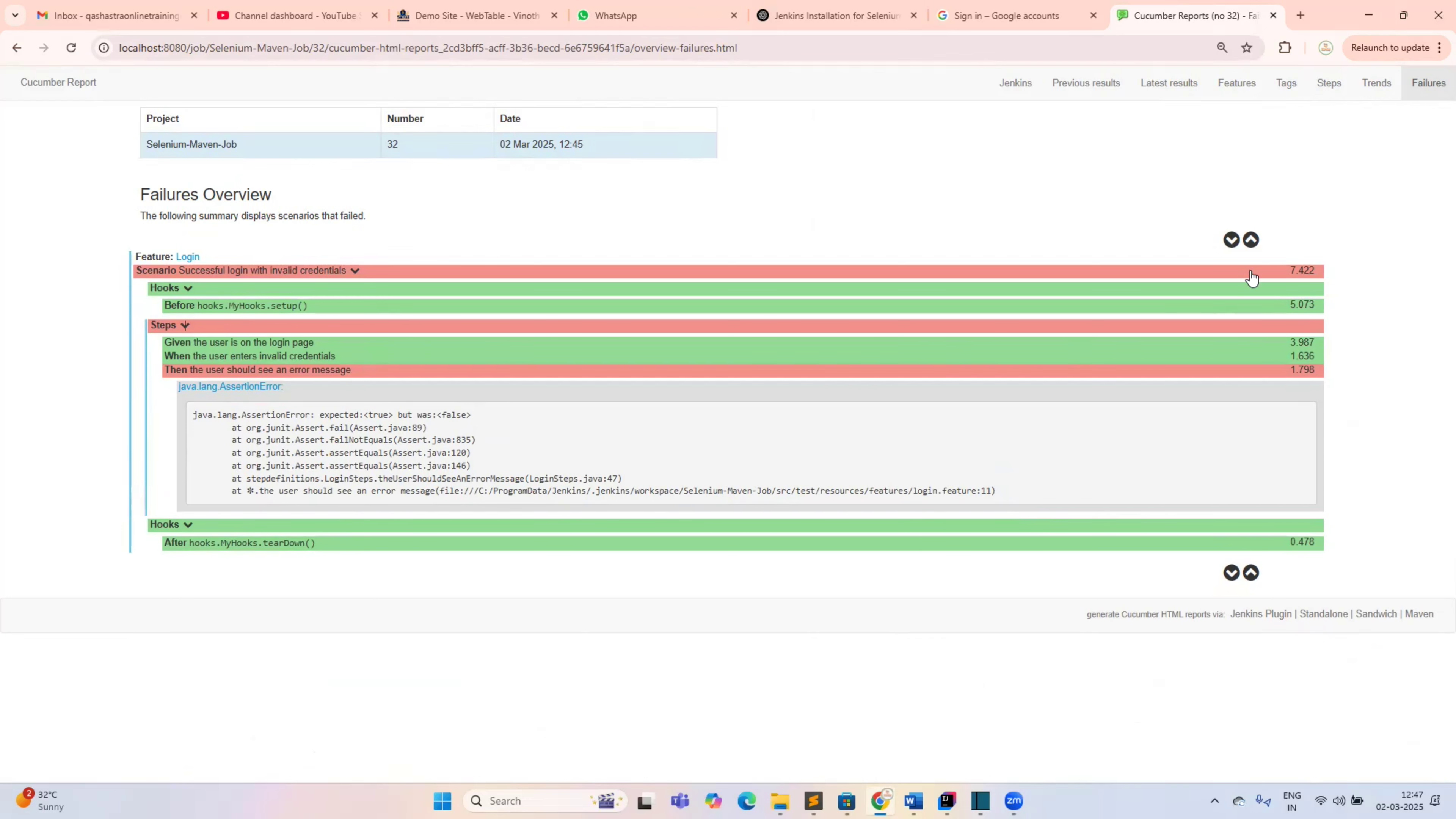
Compare the latest and previous build results, then return to Jenkins build #31
left_click(1177, 89)
left_click(1076, 92)
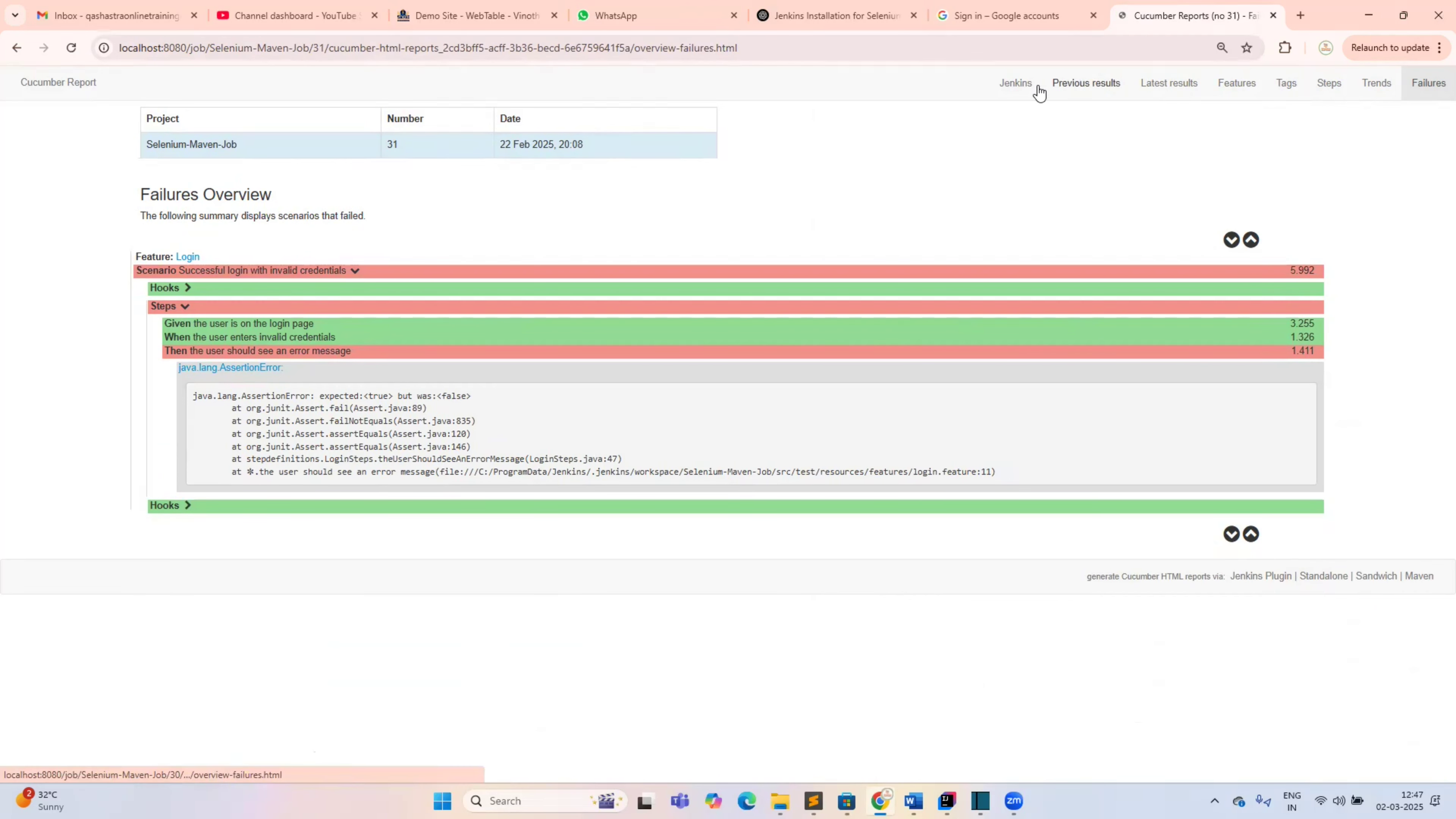
left_click(1014, 83)
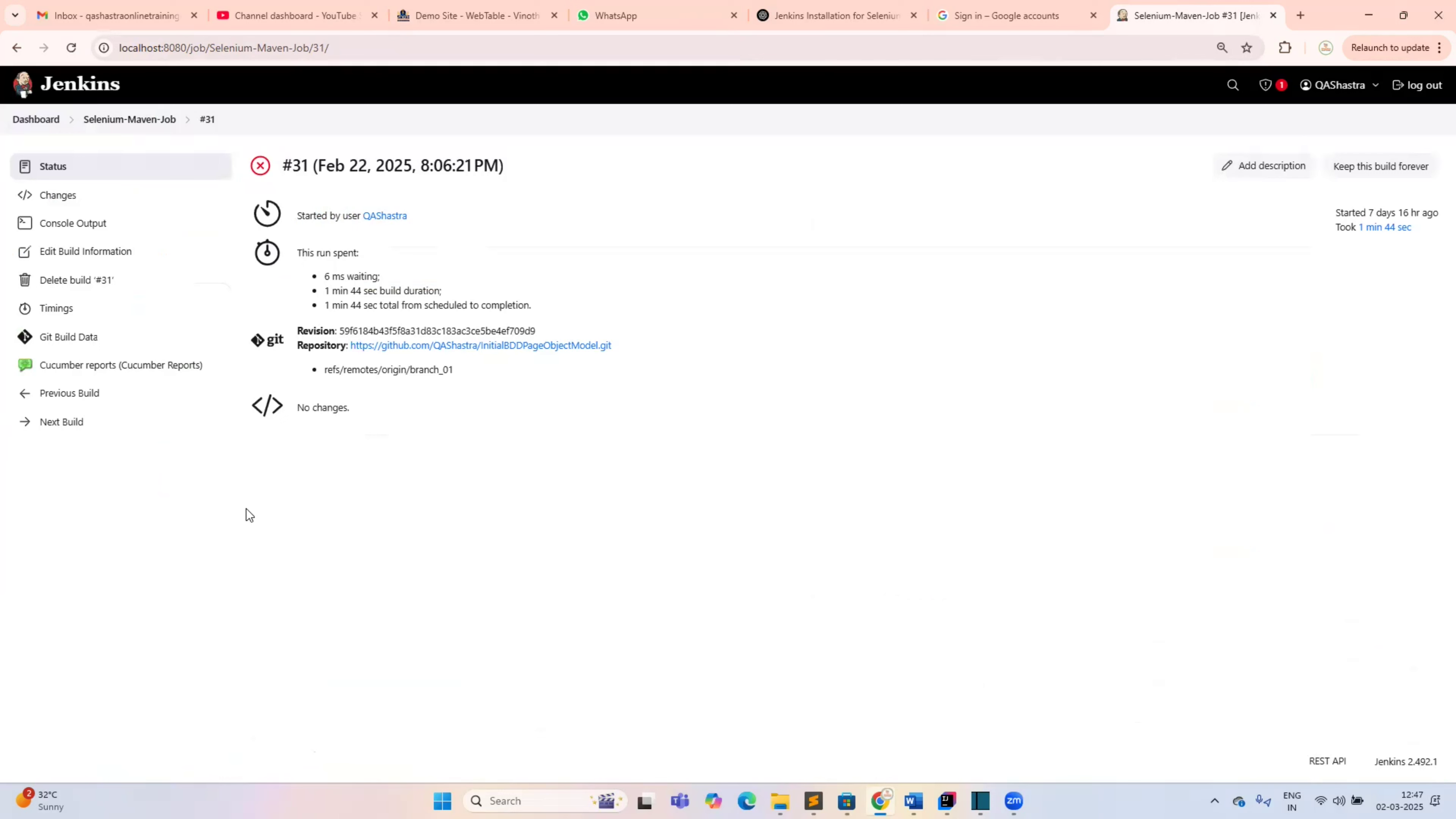